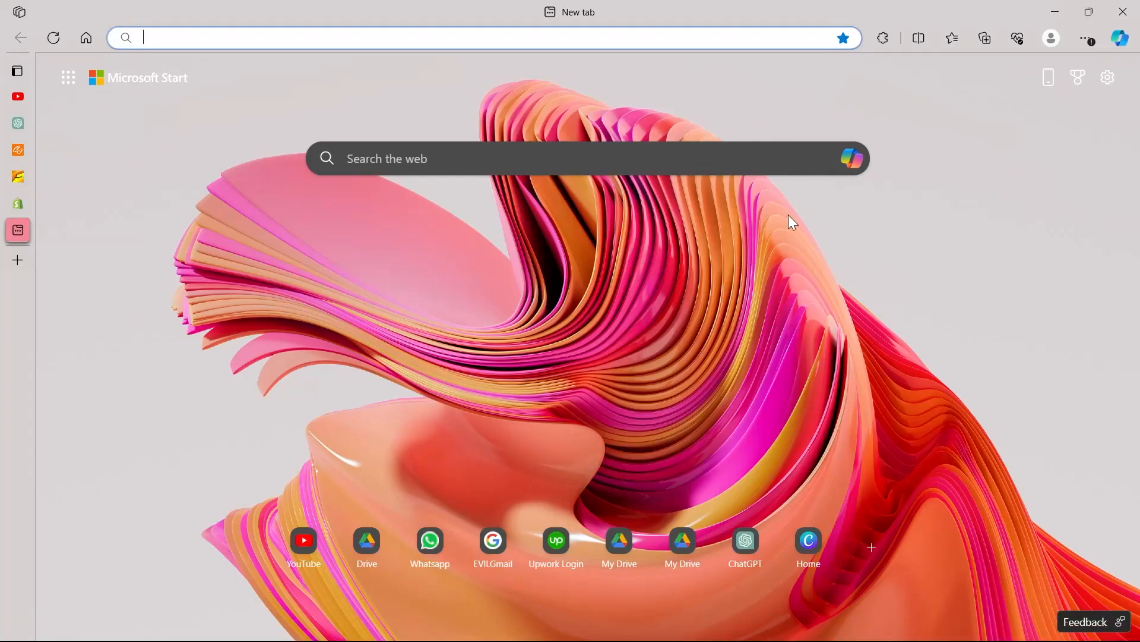
# Step: Search the web for "shopify login" and continue to the login page for your store
pyautogui.click(321, 42)
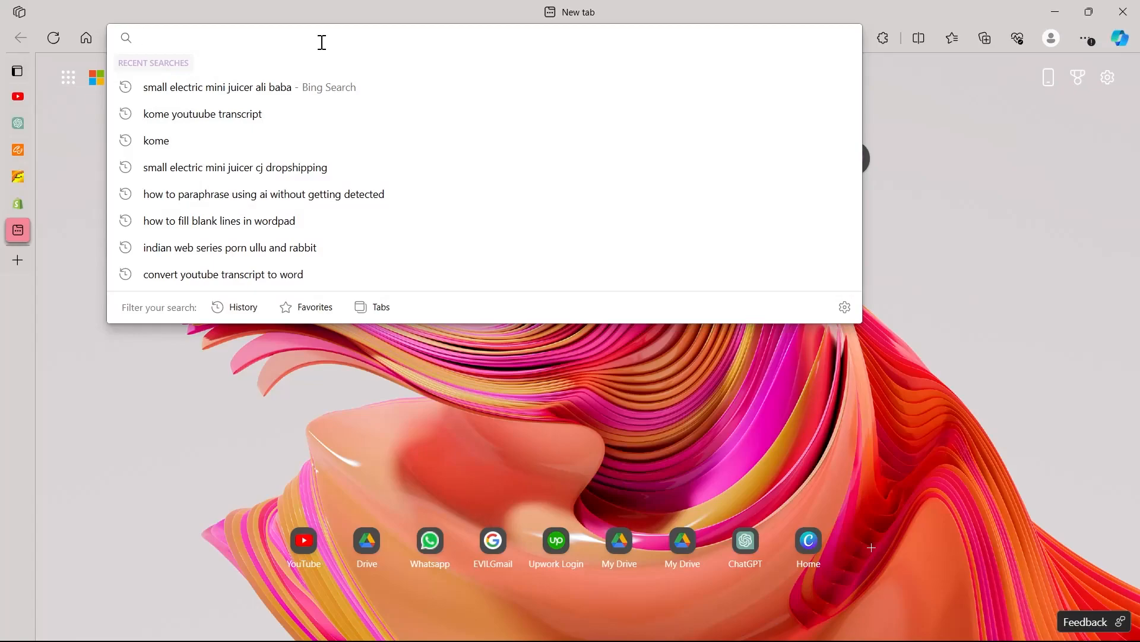
pyautogui.write('shopify')
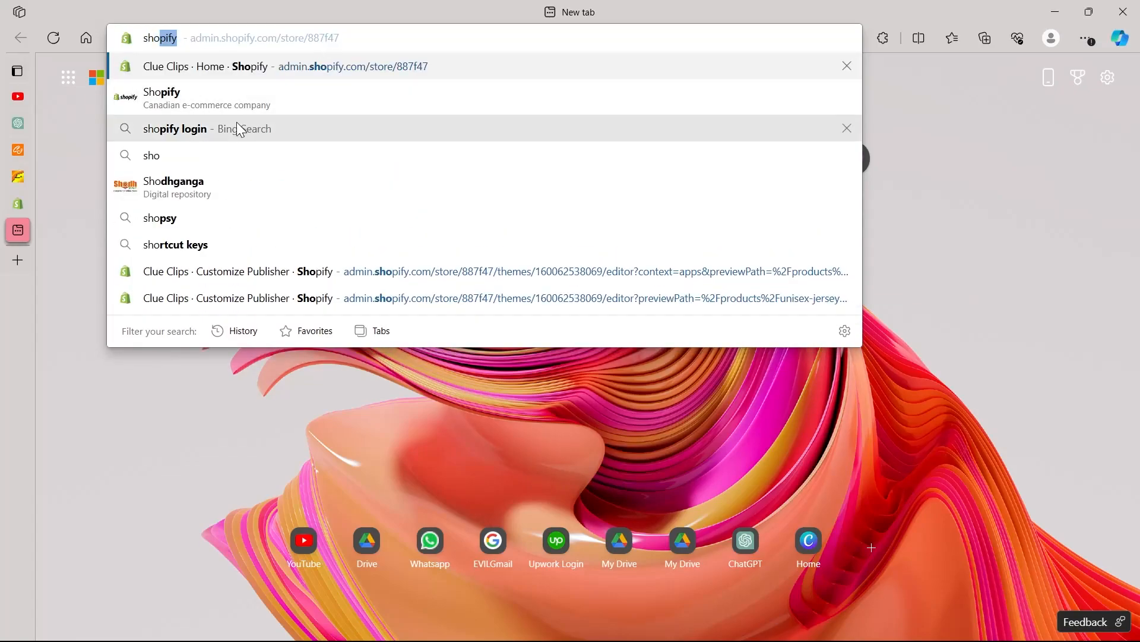
pyautogui.click(236, 127)
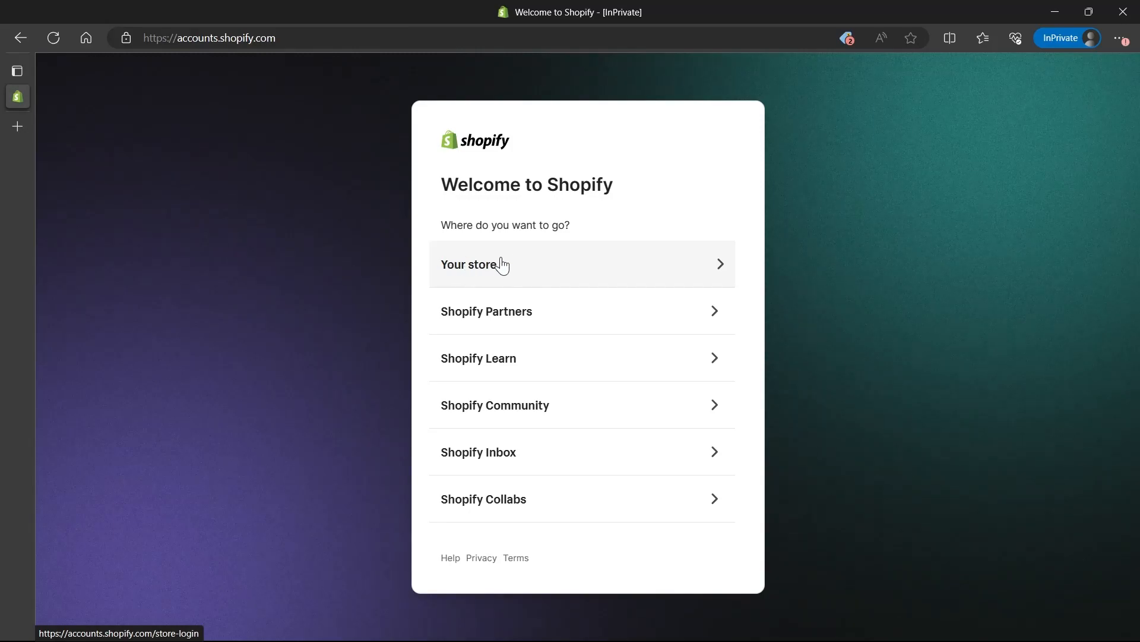
pyautogui.click(502, 264)
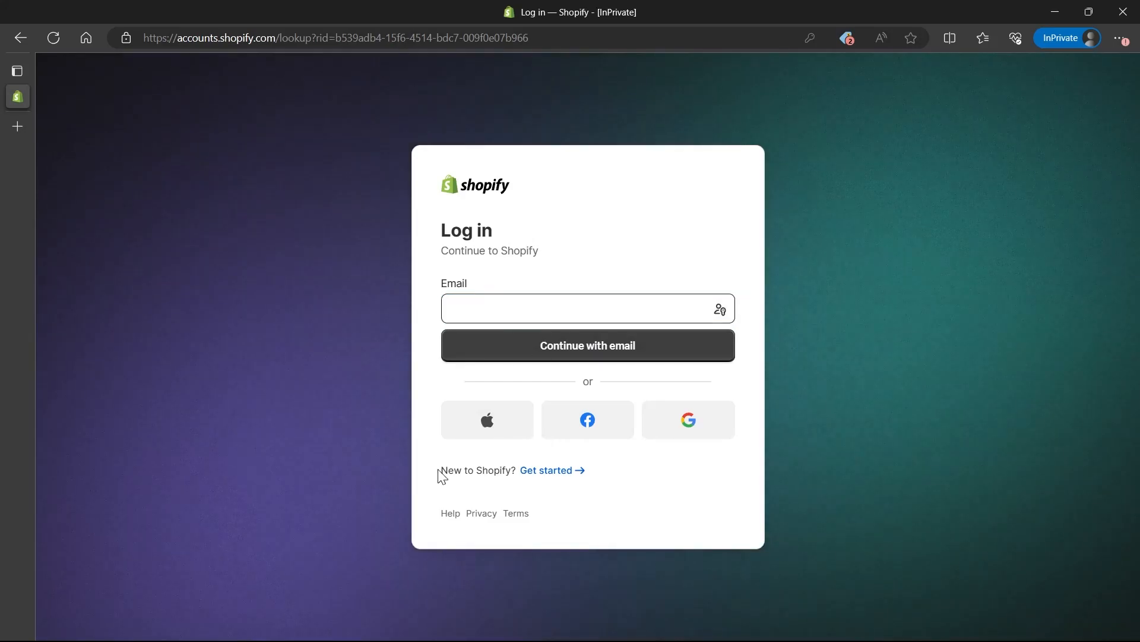
# Step: Start creating a new Shopify account using the email sign-up option
pyautogui.moveTo(440, 475); pyautogui.dragTo(537, 478)
pyautogui.click(561, 474)
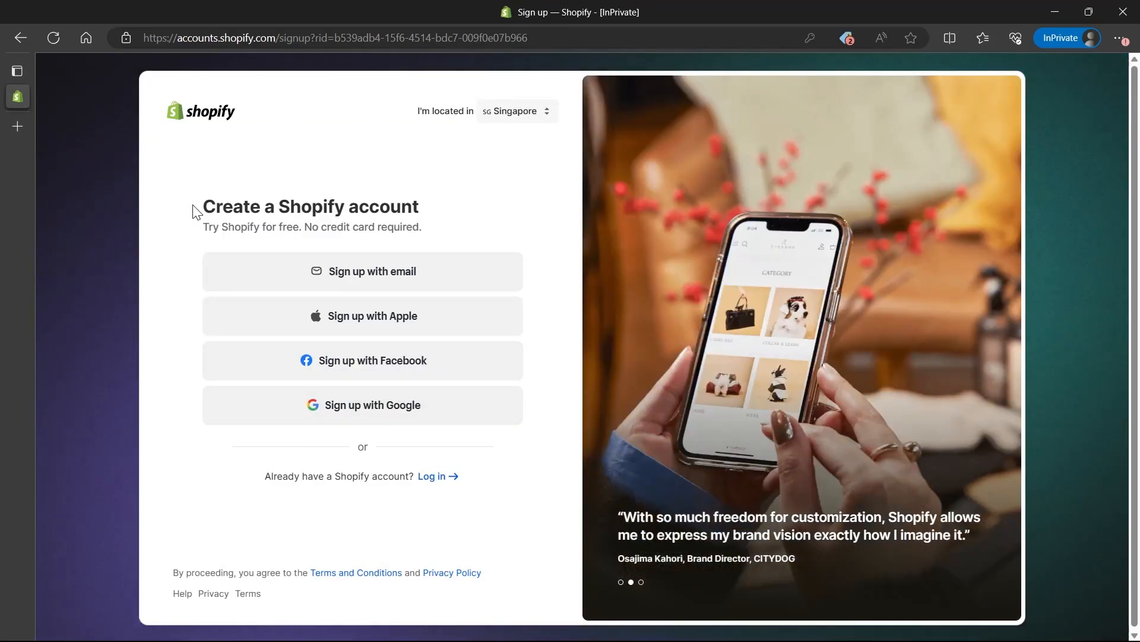
pyautogui.moveTo(196, 209); pyautogui.dragTo(482, 215)
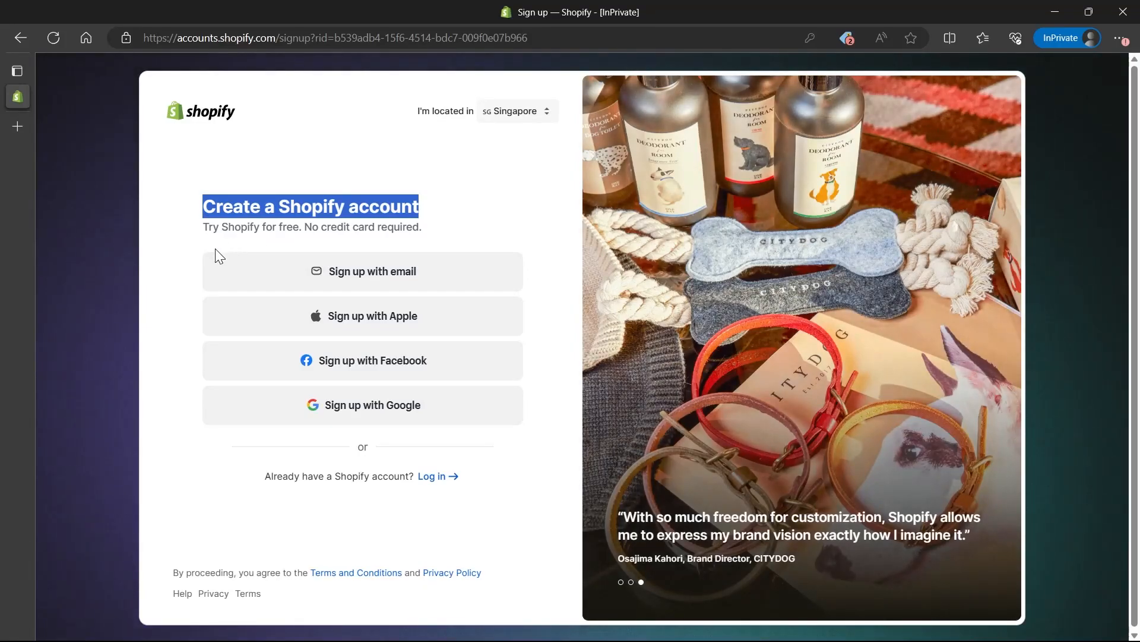
pyautogui.click(177, 246)
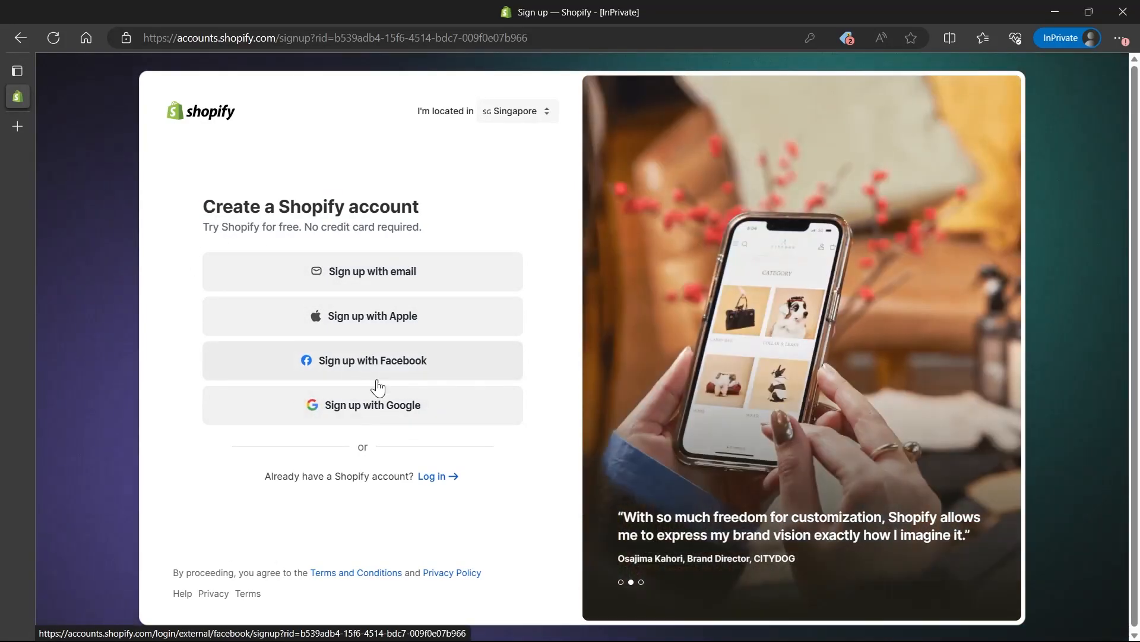
pyautogui.click(397, 271)
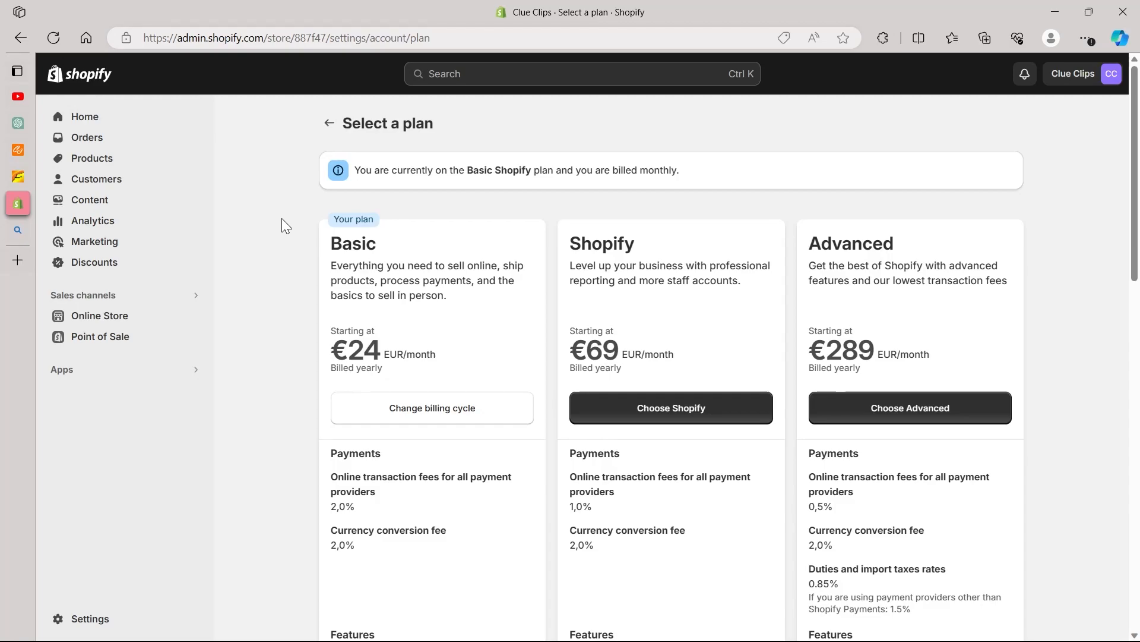
# Step: Compare the names and starting monthly prices of the Basic, Shopify and Advanced plans
pyautogui.scroll(-1, 282, 243)
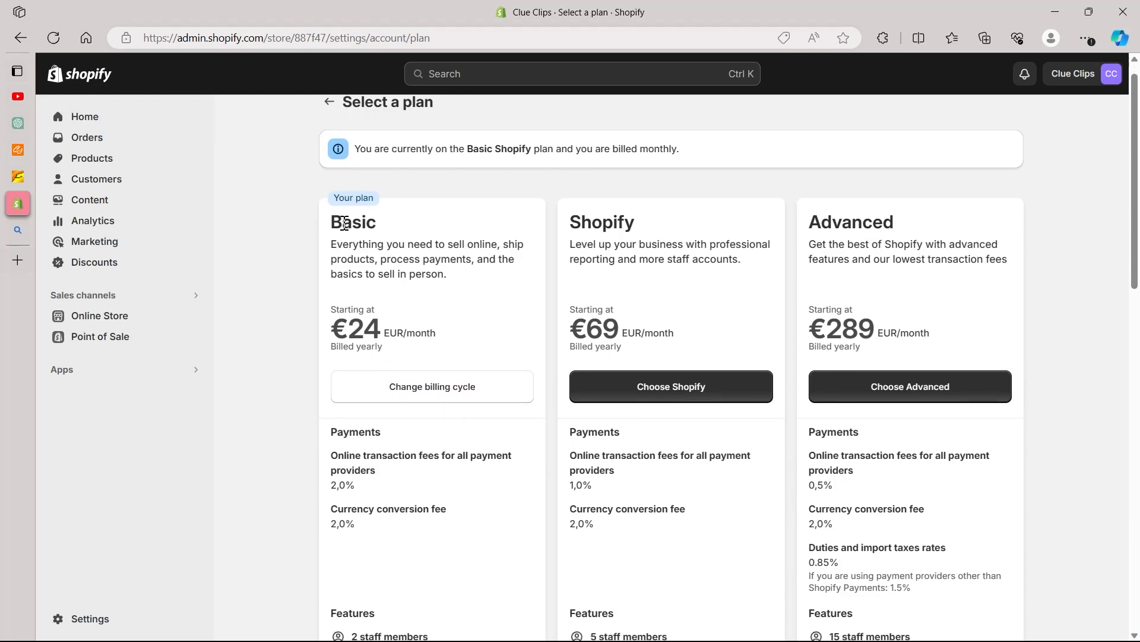
pyautogui.doubleClick(345, 224)
pyautogui.moveTo(333, 329); pyautogui.dragTo(425, 325)
pyautogui.moveTo(571, 222); pyautogui.dragTo(634, 222)
pyautogui.moveTo(570, 328); pyautogui.dragTo(675, 338)
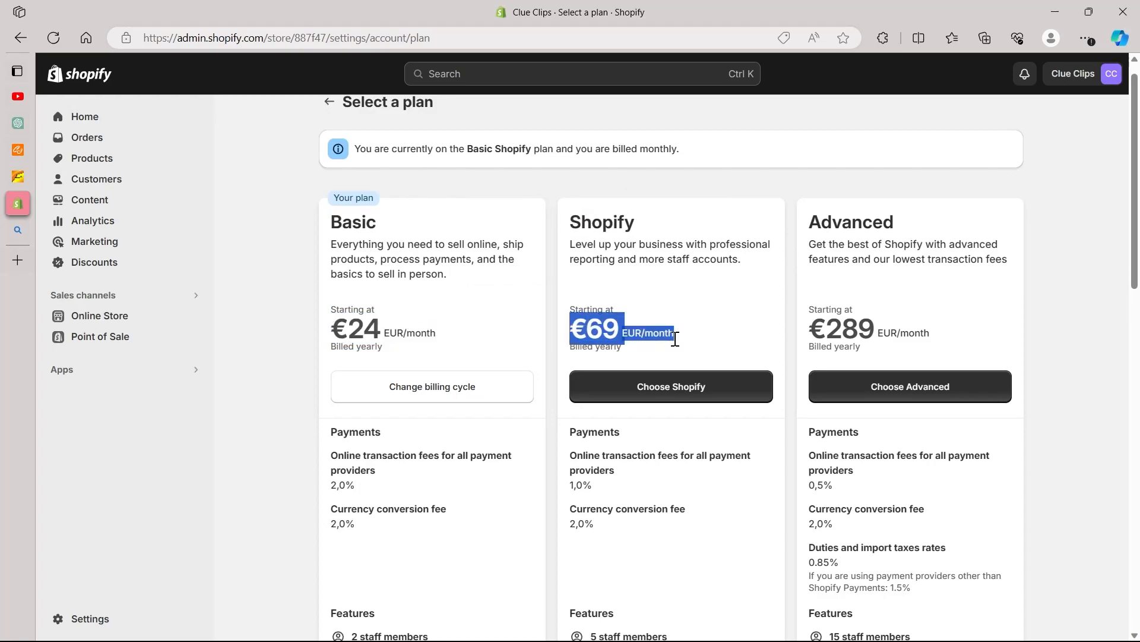
pyautogui.moveTo(809, 223); pyautogui.dragTo(902, 234)
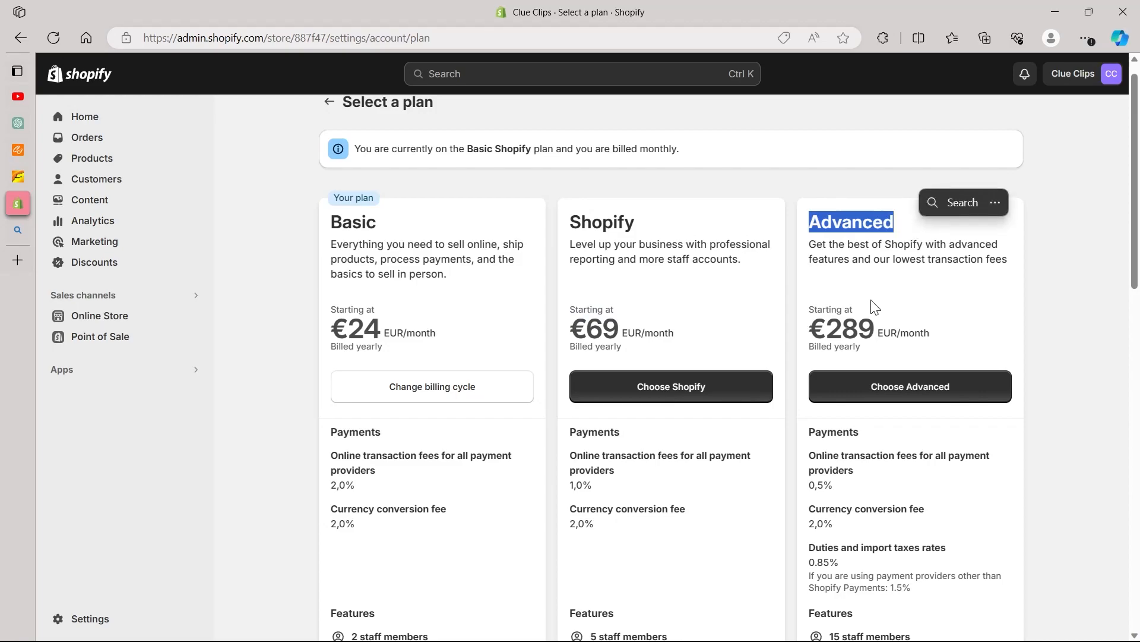
pyautogui.click(812, 328)
pyautogui.moveTo(819, 328); pyautogui.dragTo(938, 335)
pyautogui.click(1051, 231)
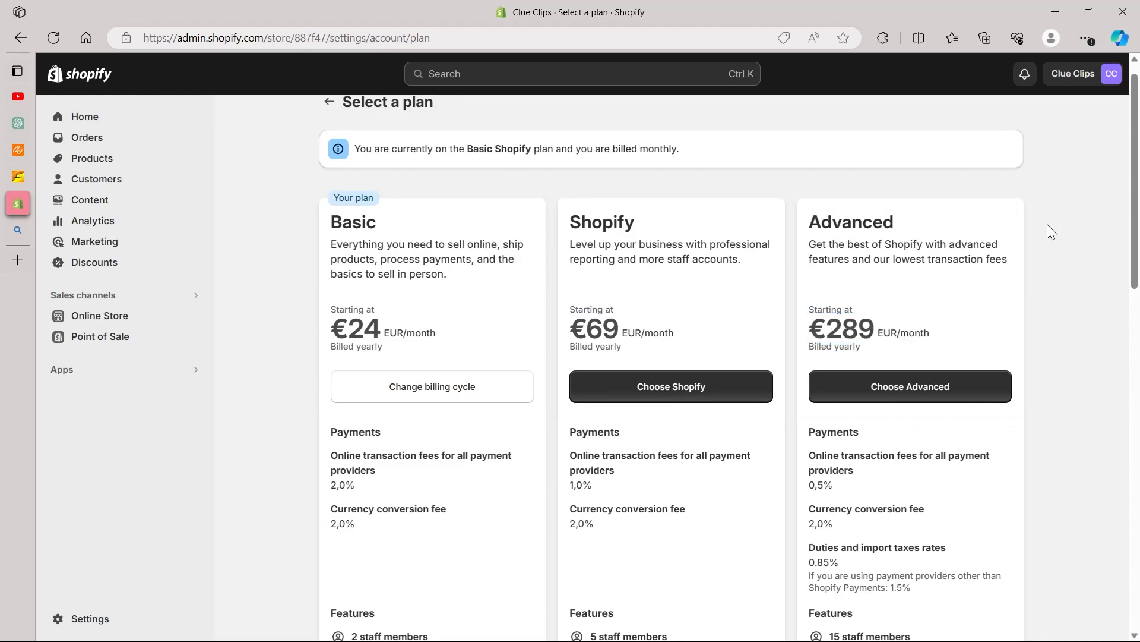
pyautogui.scroll(-1, 276, 204)
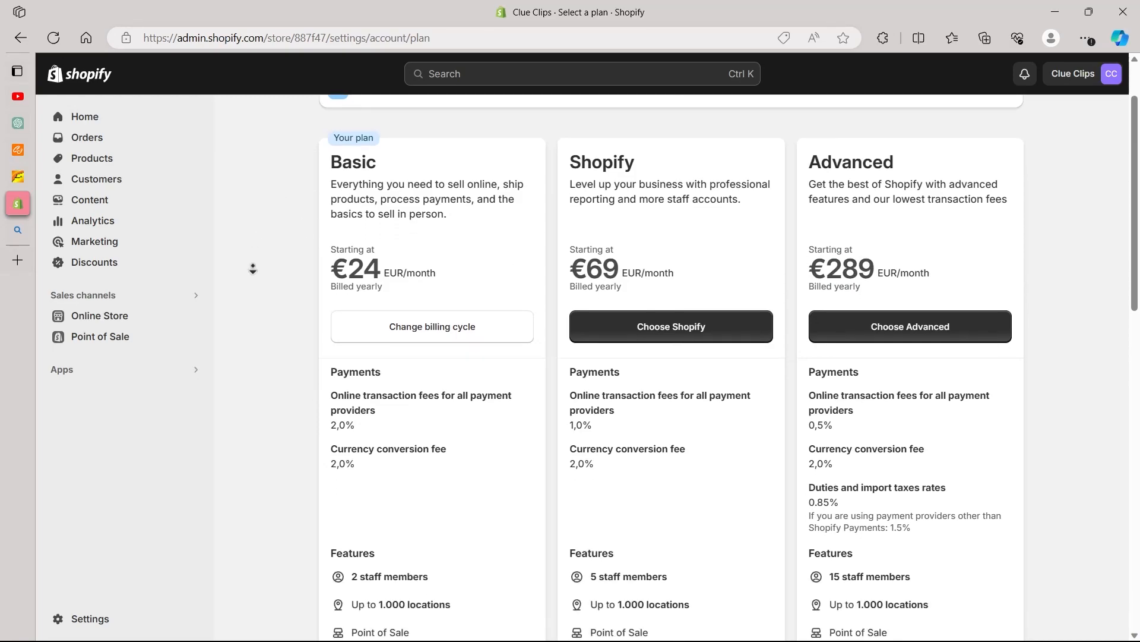
pyautogui.scroll(1, 251, 265)
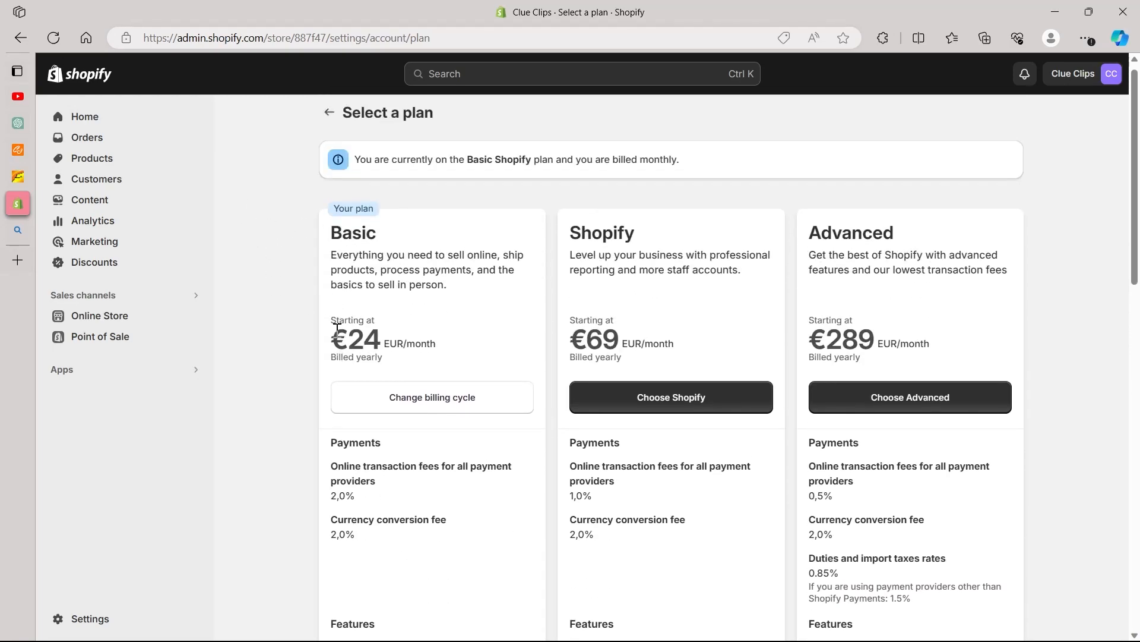
# Step: Read the Basic plan's description, the plans' feature lists, and the Retail plan's price and description
pyautogui.moveTo(325, 235); pyautogui.dragTo(518, 254)
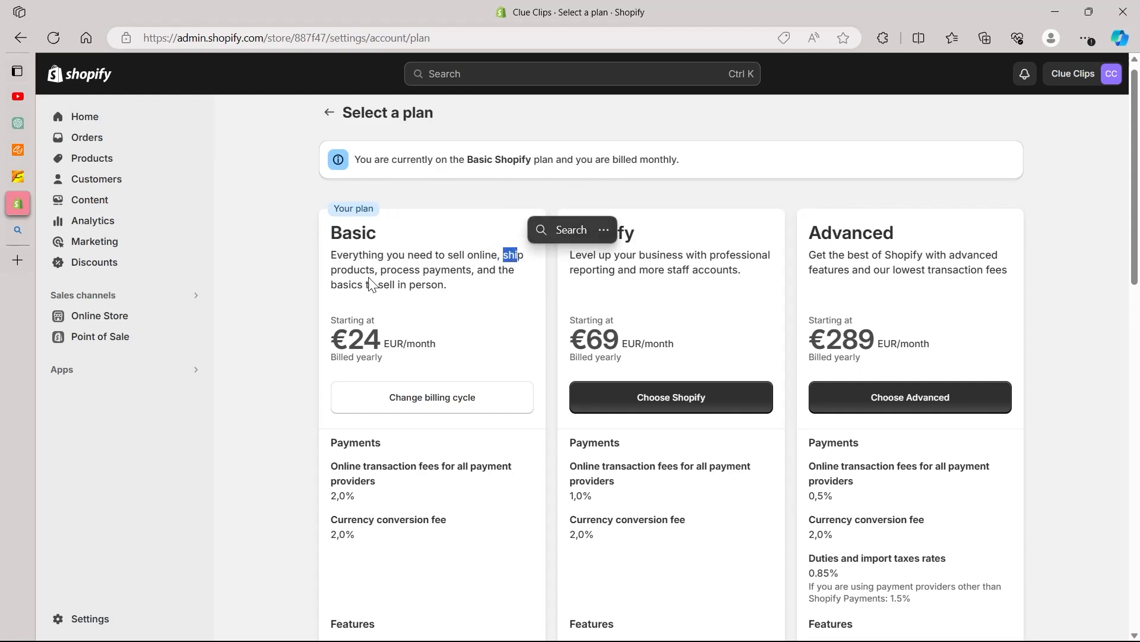
pyautogui.moveTo(334, 272); pyautogui.dragTo(466, 255)
pyautogui.middleClick(264, 319)
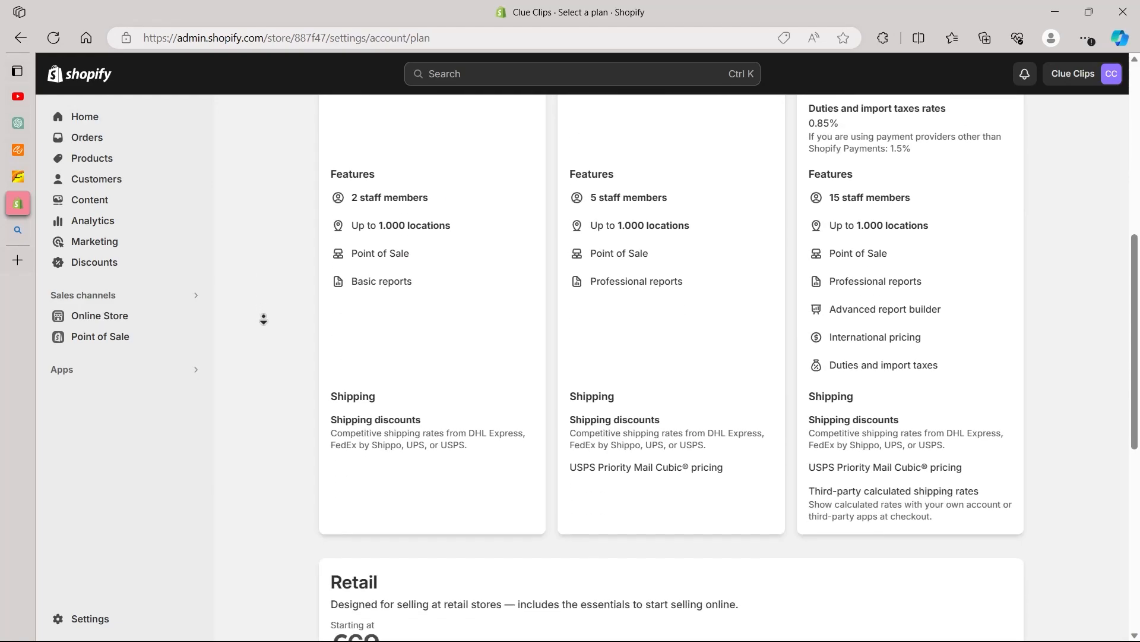
pyautogui.middleClick(264, 319)
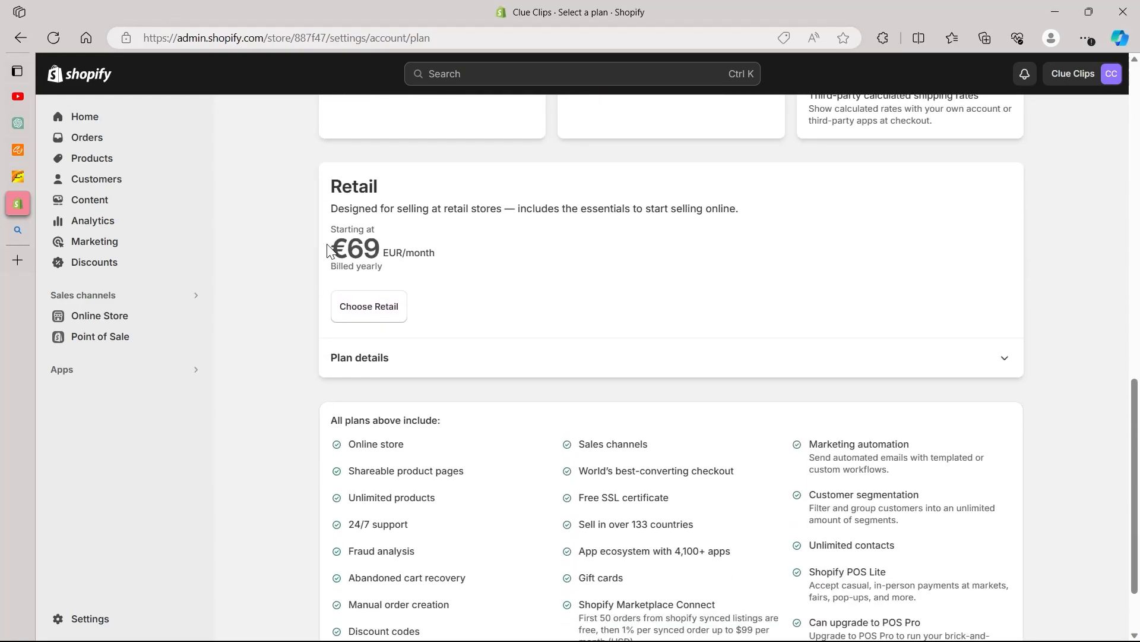
pyautogui.moveTo(327, 250); pyautogui.dragTo(428, 250)
pyautogui.moveTo(323, 212); pyautogui.dragTo(534, 217)
pyautogui.middleClick(263, 366)
pyautogui.middleClick(290, 478)
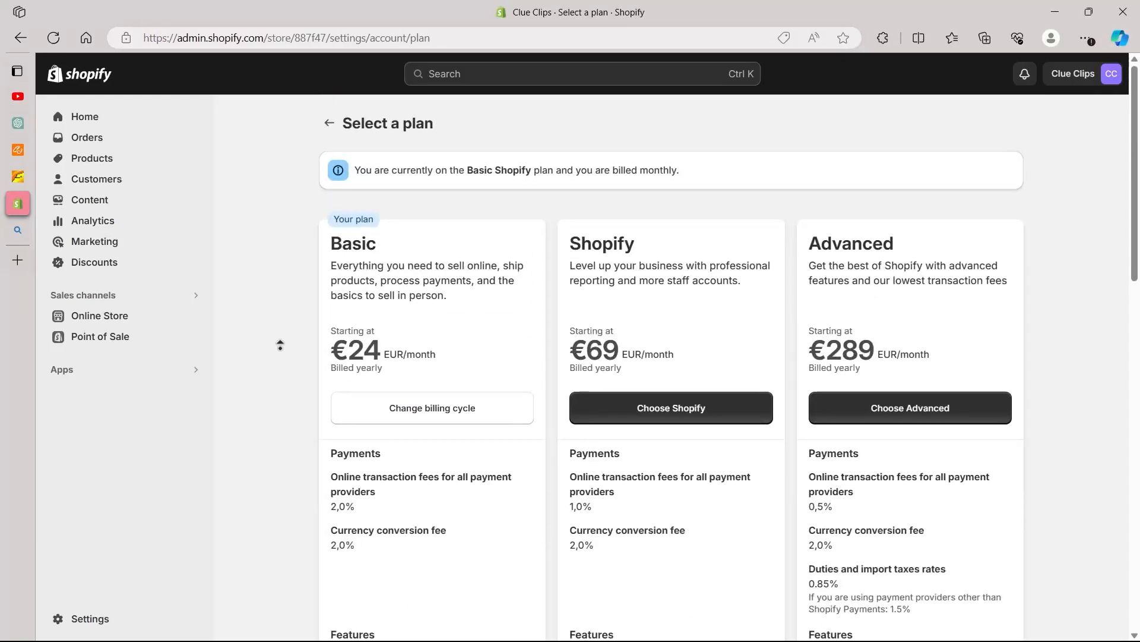
# Step: Go from the plan selection to the admin home and open the online store's themes page
pyautogui.click(89, 122)
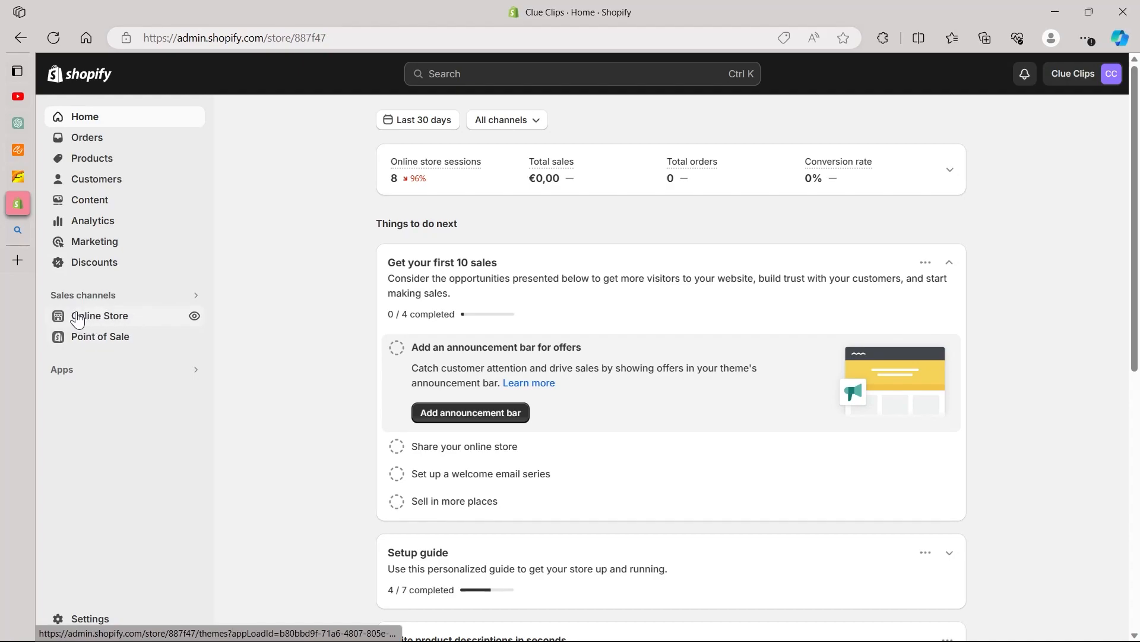
pyautogui.click(106, 319)
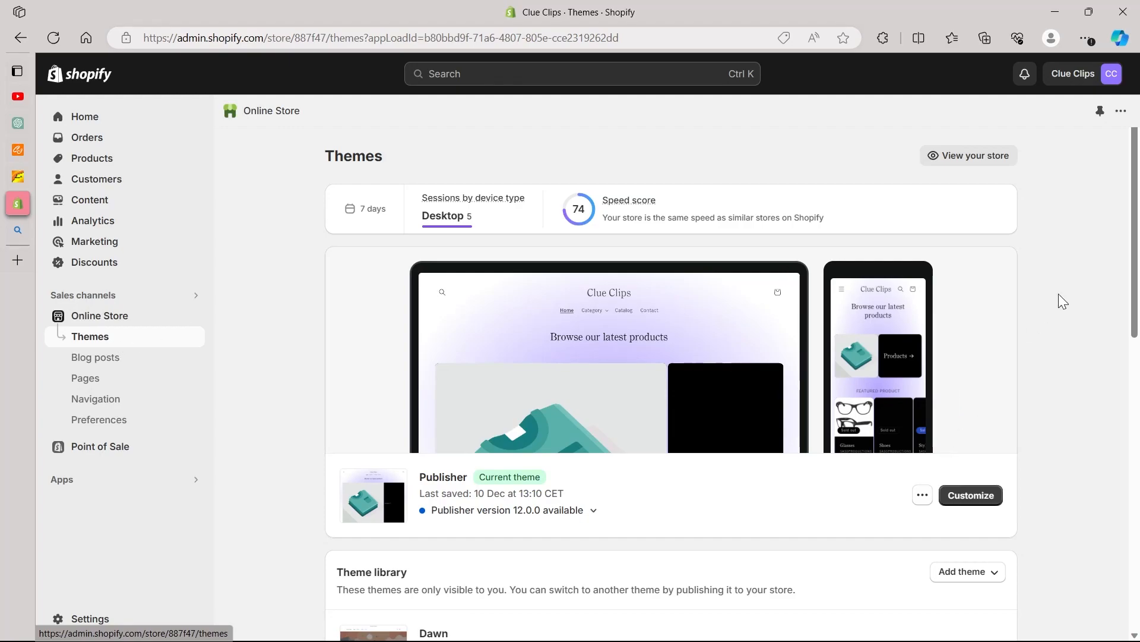
# Step: Examine the theme library and the popular free themes offered for the online store
pyautogui.moveTo(1126, 232); pyautogui.dragTo(1139, 485)
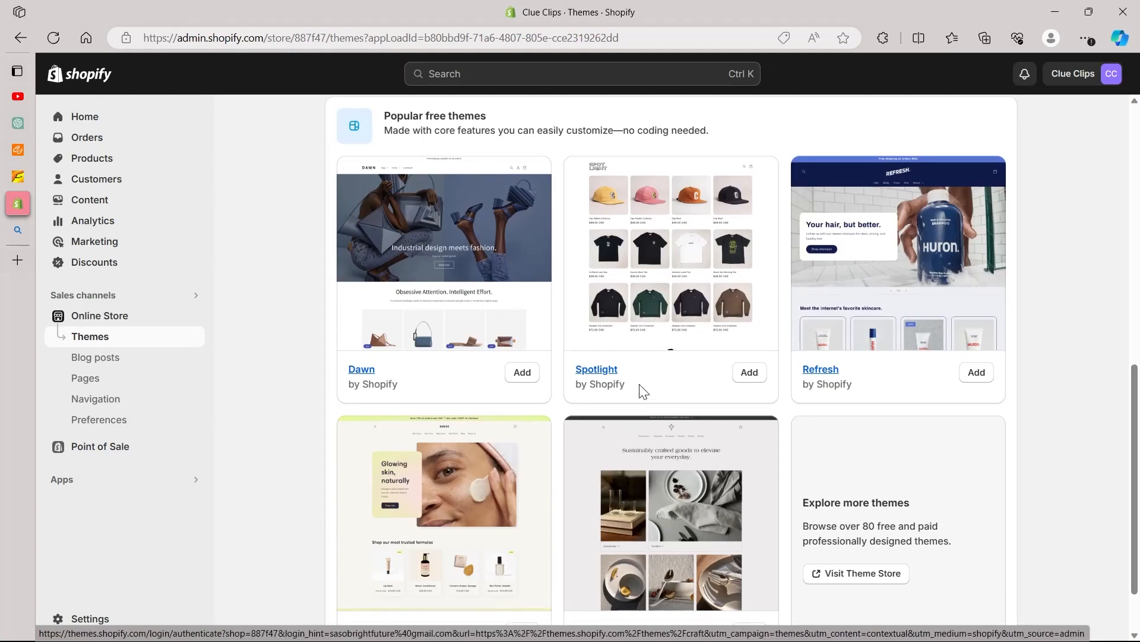
pyautogui.scroll(3, 641, 390)
pyautogui.middleClick(1086, 159)
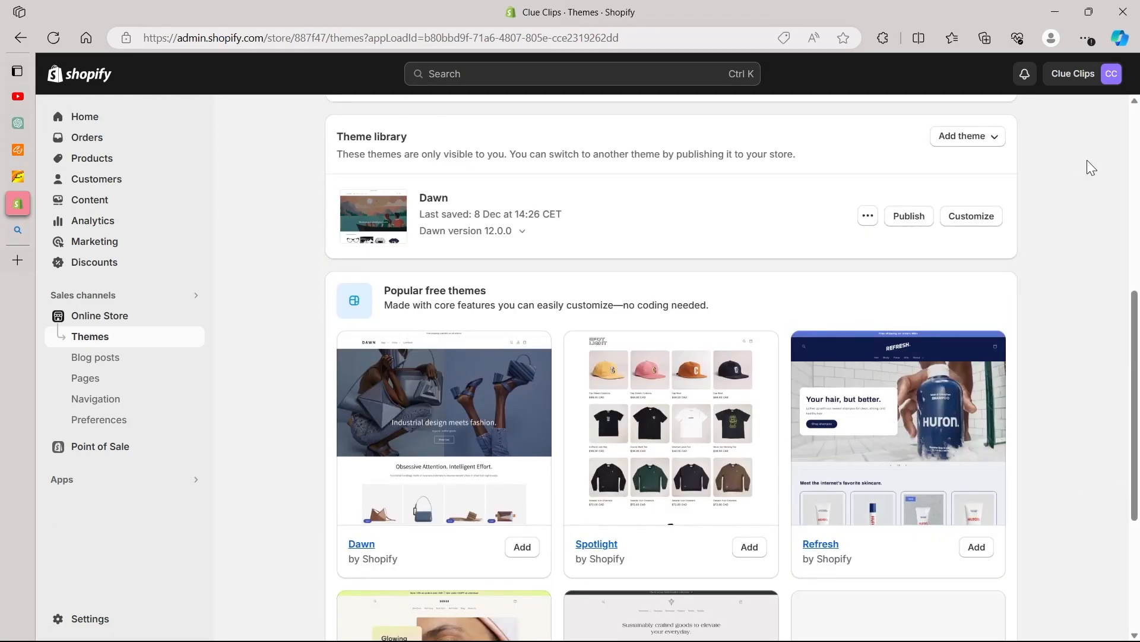
pyautogui.scroll(-1, 1061, 197)
pyautogui.middleClick(1097, 186)
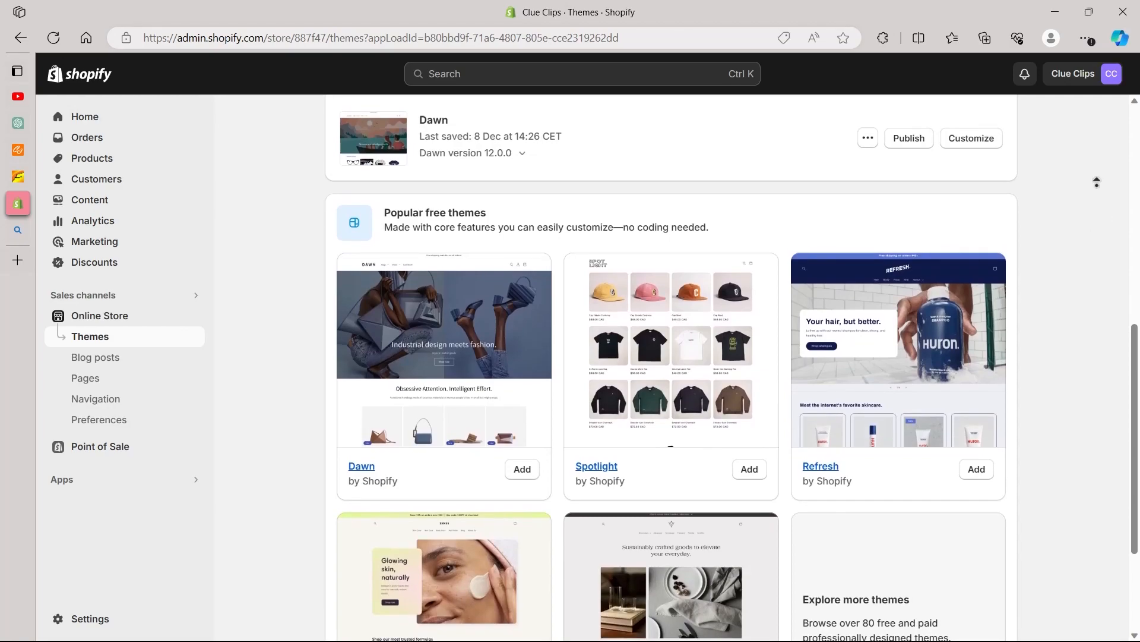
pyautogui.scroll(1, 1096, 185)
pyautogui.middleClick(1096, 173)
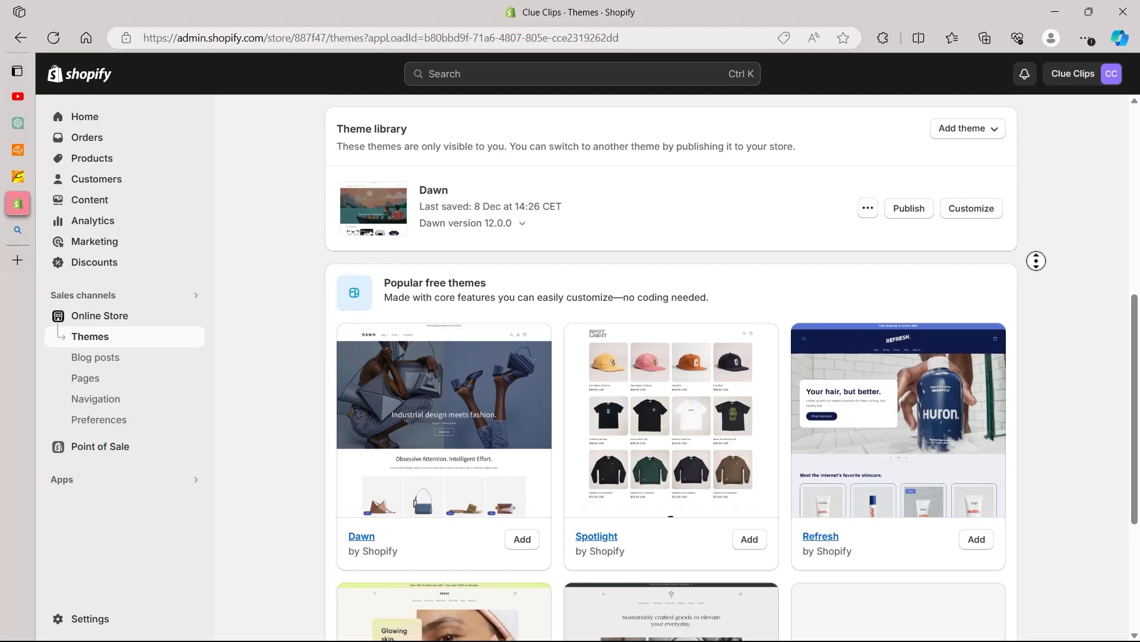
pyautogui.scroll(-1, 1036, 252)
pyautogui.scroll(-3, 1042, 280)
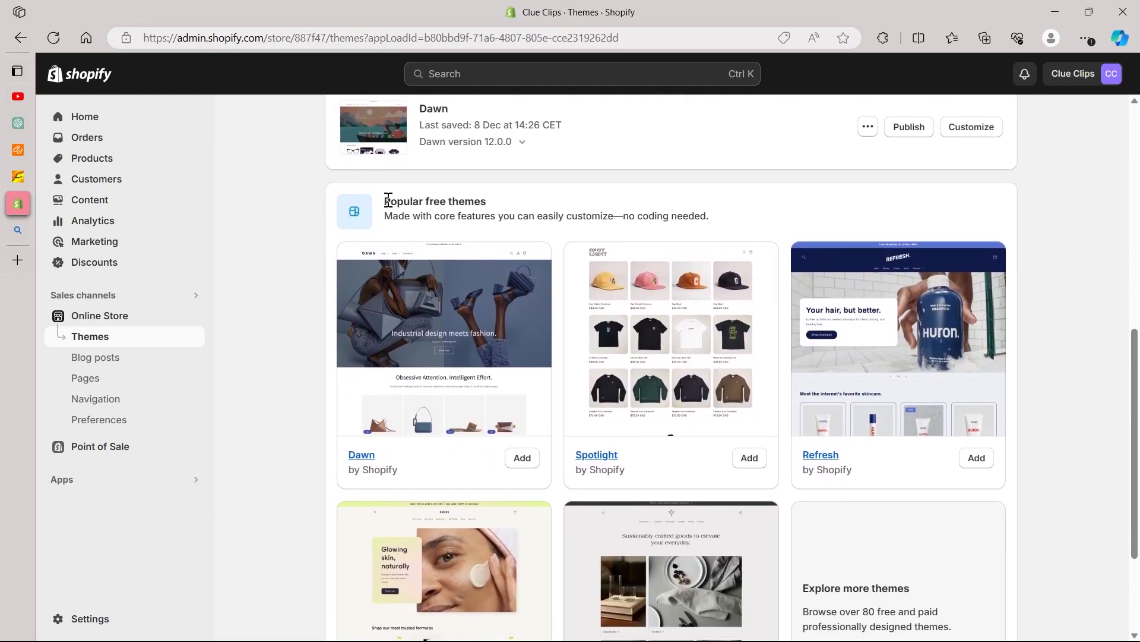
pyautogui.moveTo(385, 205); pyautogui.dragTo(488, 200)
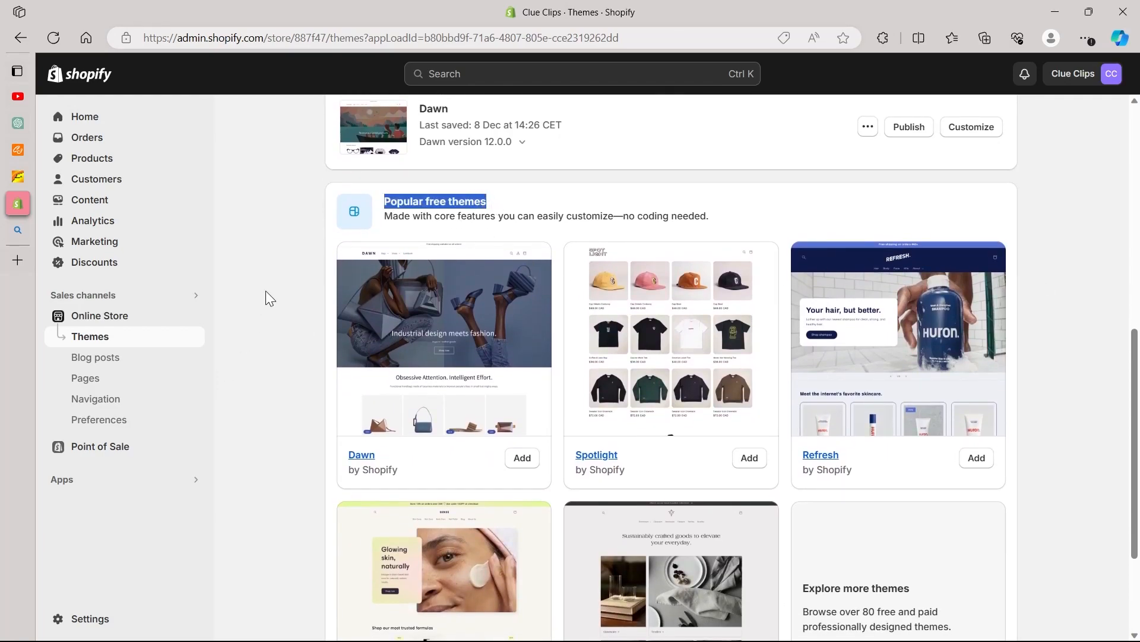
pyautogui.scroll(-3, 266, 297)
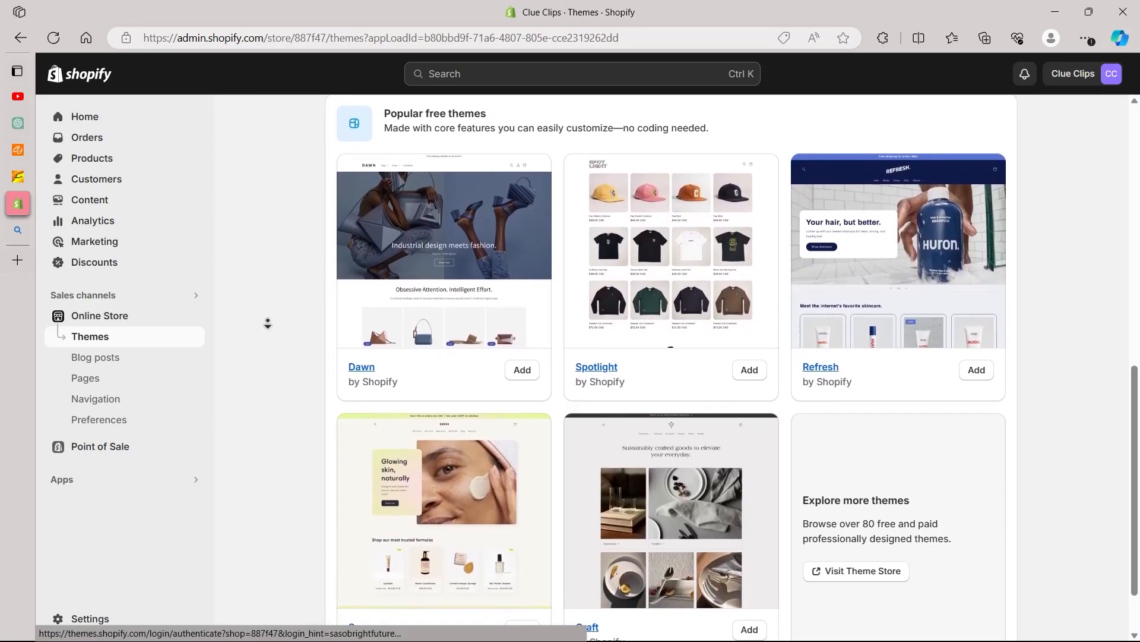
pyautogui.scroll(-2, 267, 323)
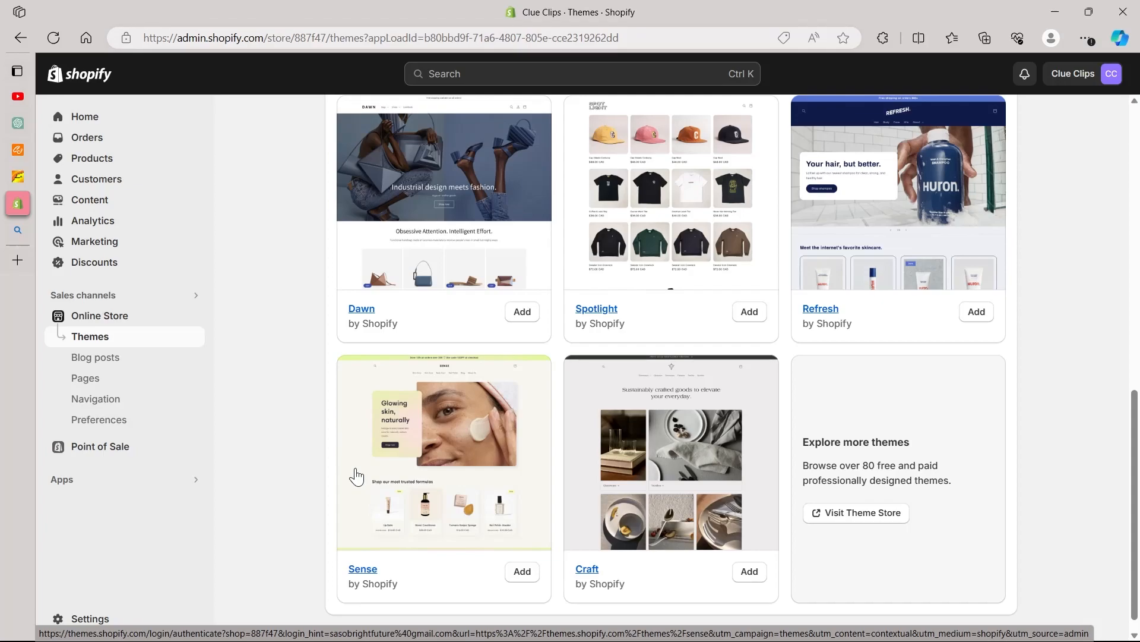
pyautogui.scroll(1, 1050, 505)
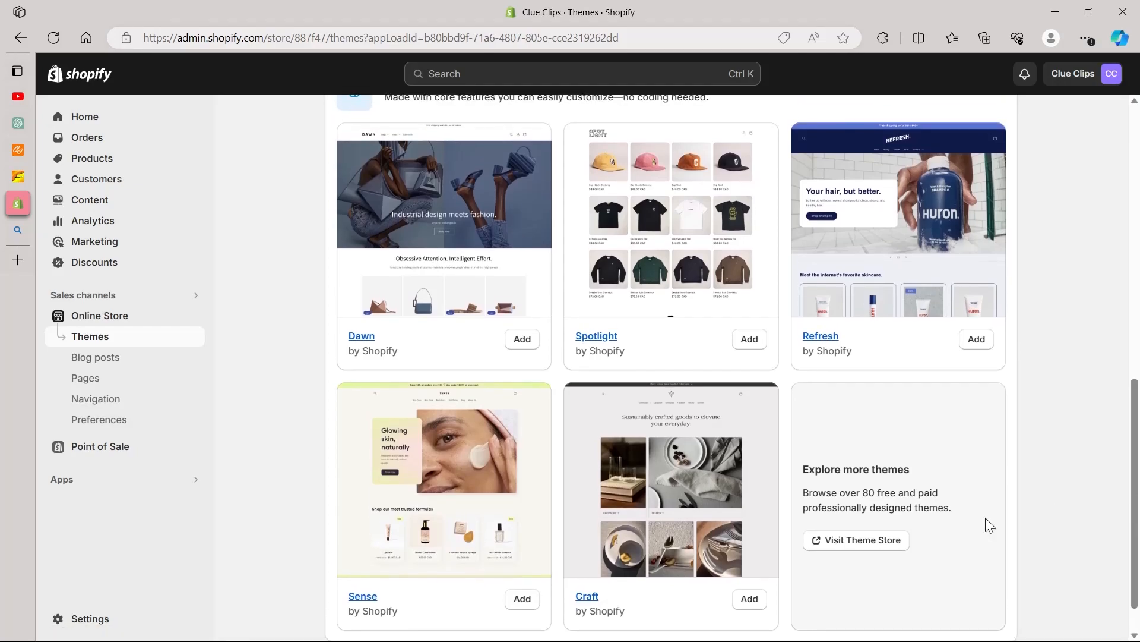
# Step: Open the Shopify Theme Store and filter the theme list to Free themes
pyautogui.click(856, 541)
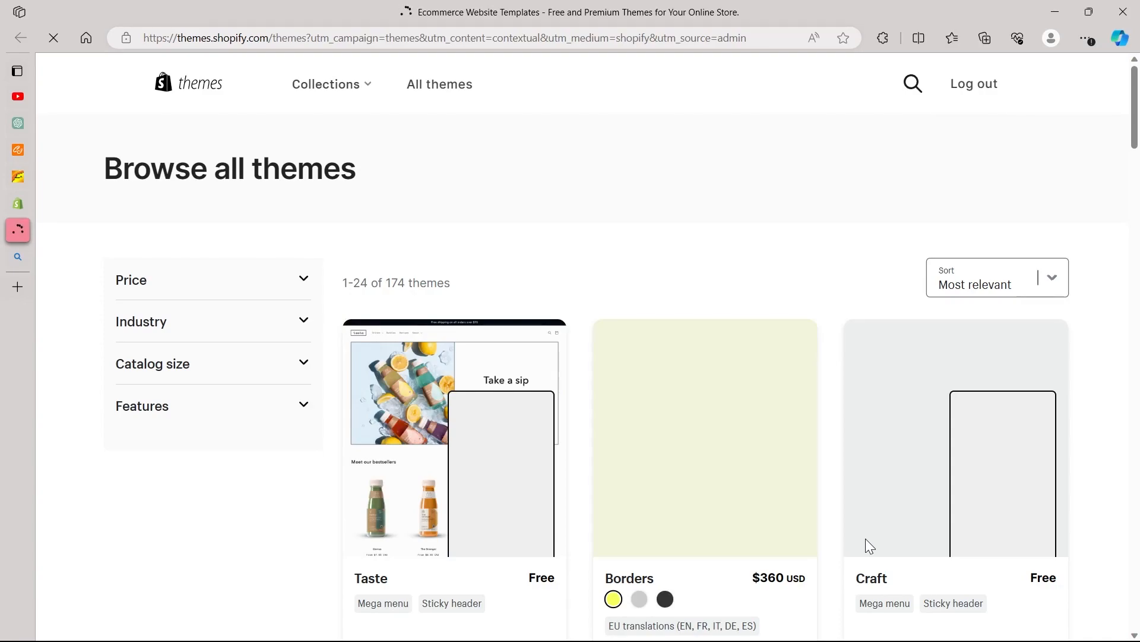
pyautogui.scroll(-5, 1094, 251)
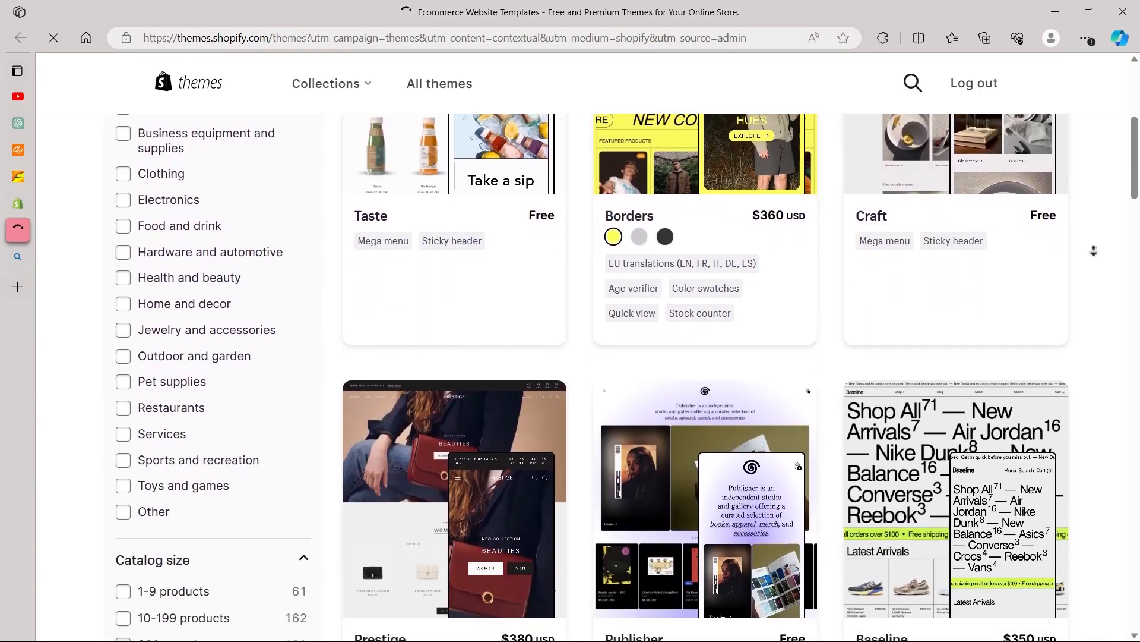
pyautogui.scroll(3, 1094, 250)
pyautogui.middleClick(54, 395)
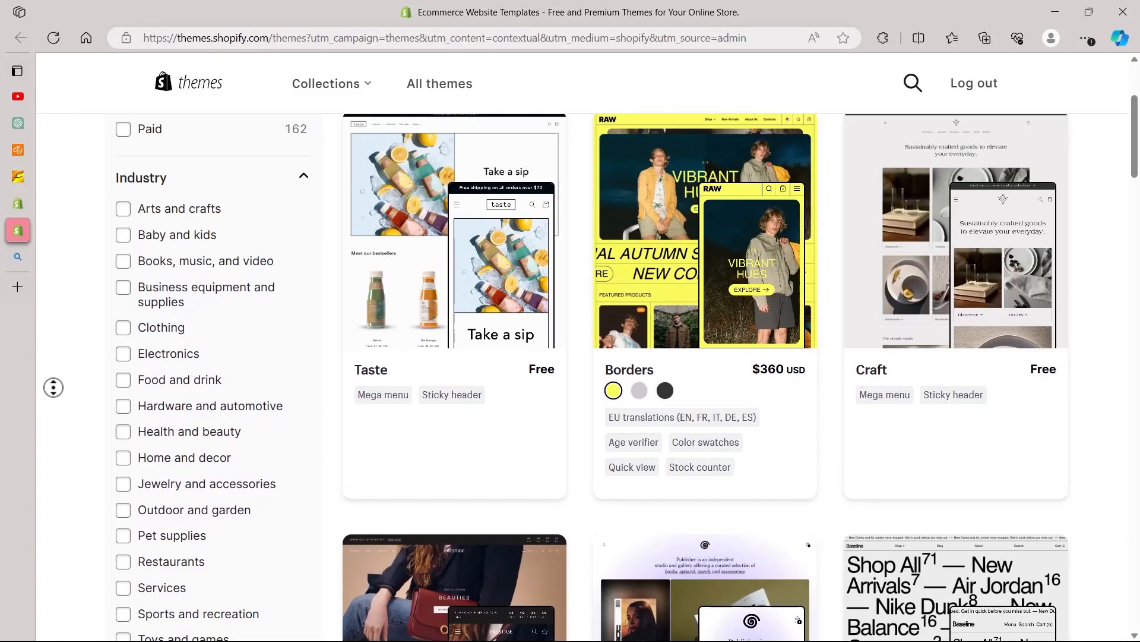
pyautogui.scroll(4, 53, 395)
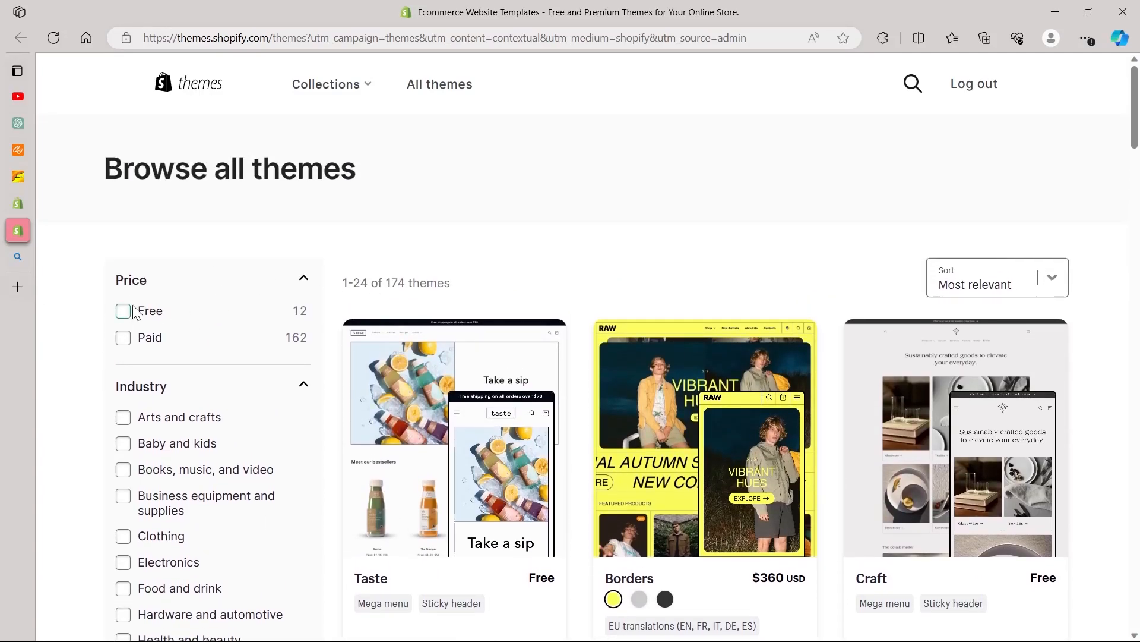
pyautogui.click(123, 310)
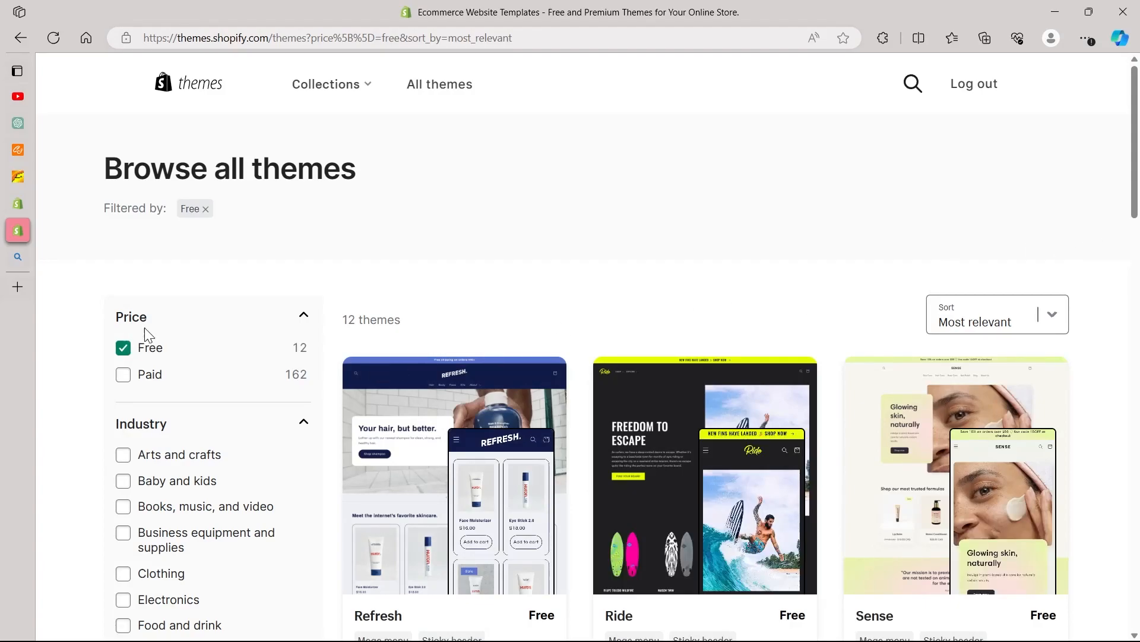
pyautogui.scroll(-2, 132, 364)
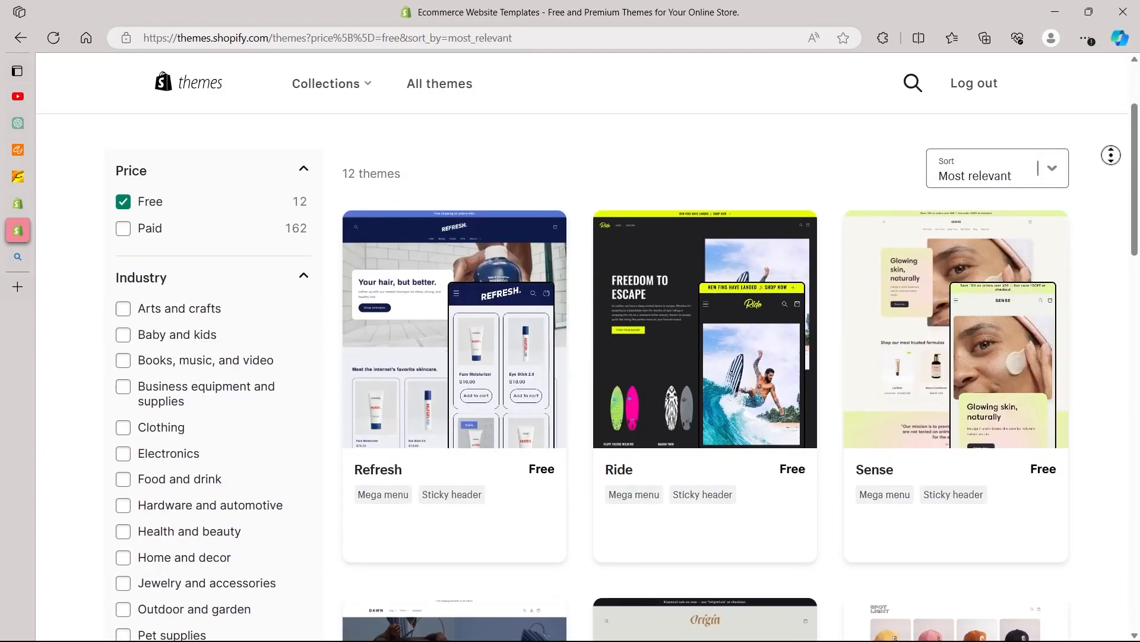
# Step: Look through the free themes in the theme list and open the Sense theme's page
pyautogui.scroll(-15, 1105, 211)
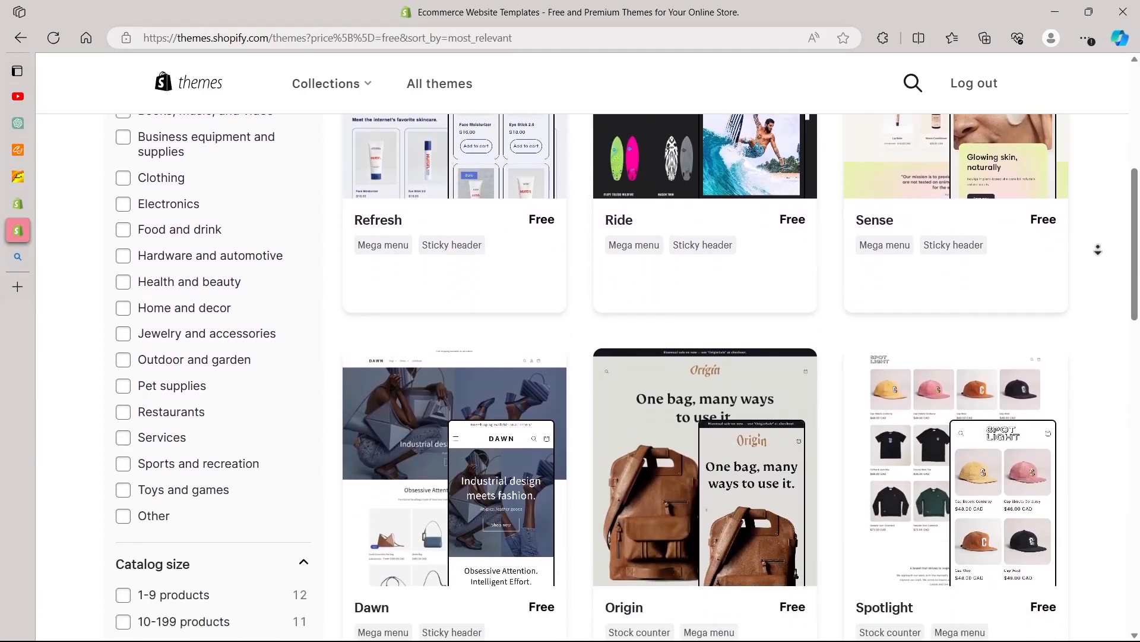
pyautogui.press('Home')
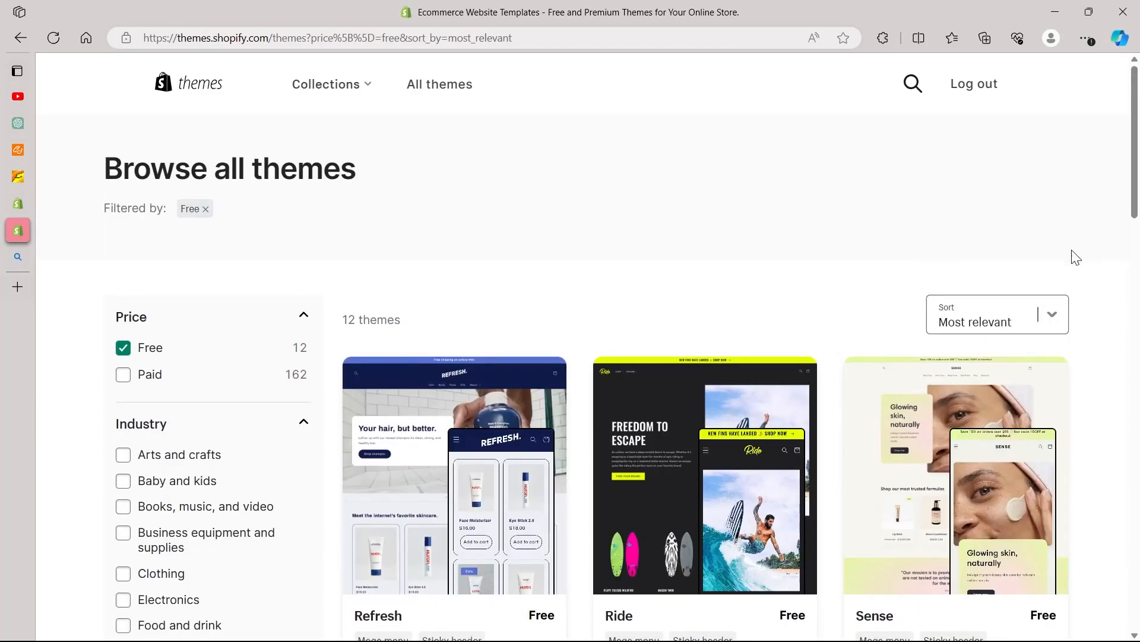
pyautogui.scroll(-5, 1082, 260)
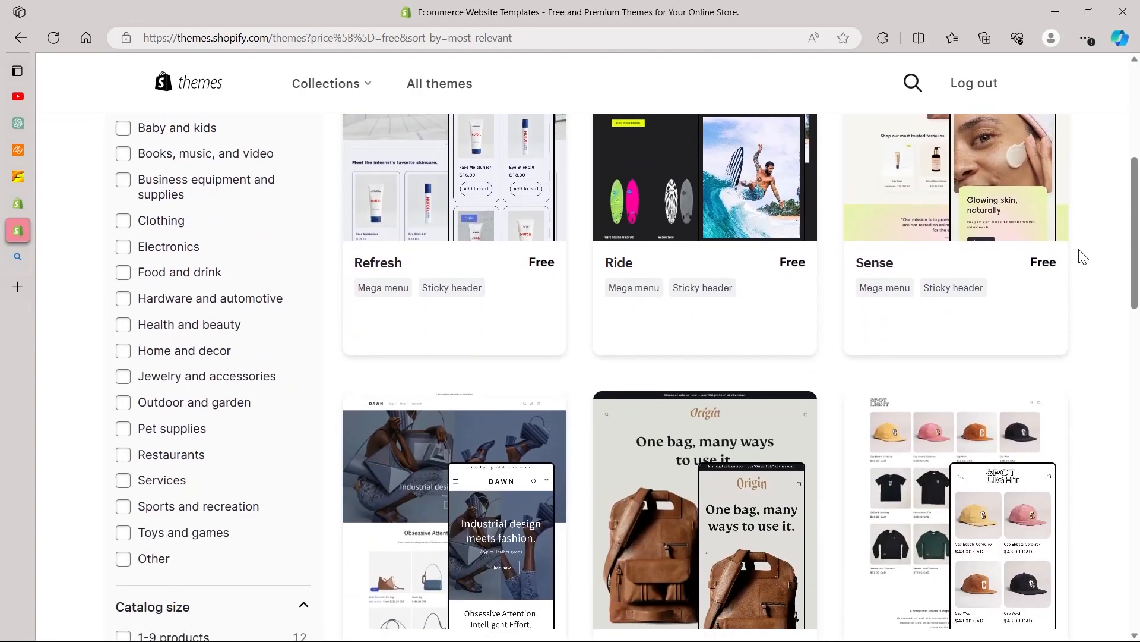
pyautogui.scroll(1, 1094, 259)
pyautogui.middleClick(1098, 241)
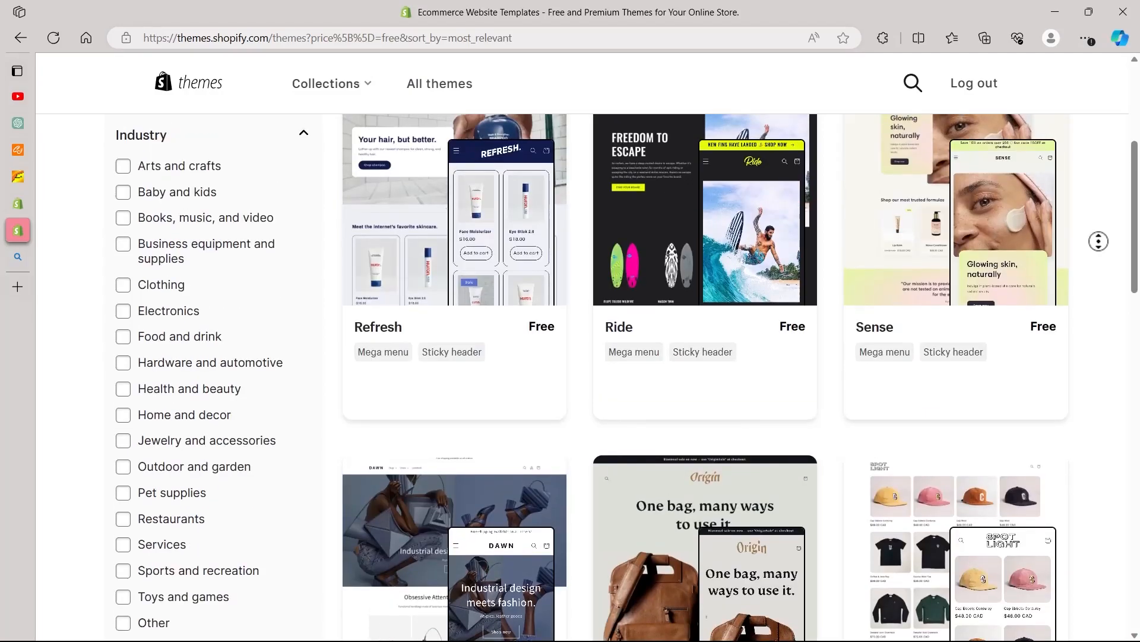
pyautogui.scroll(1, 1099, 241)
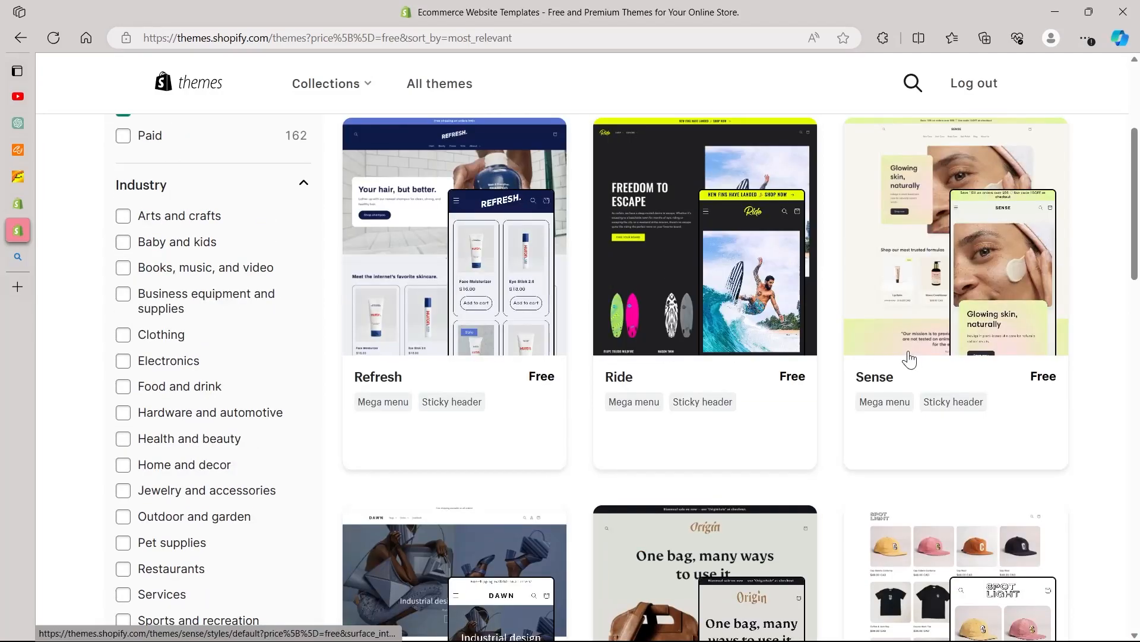
pyautogui.click(888, 384)
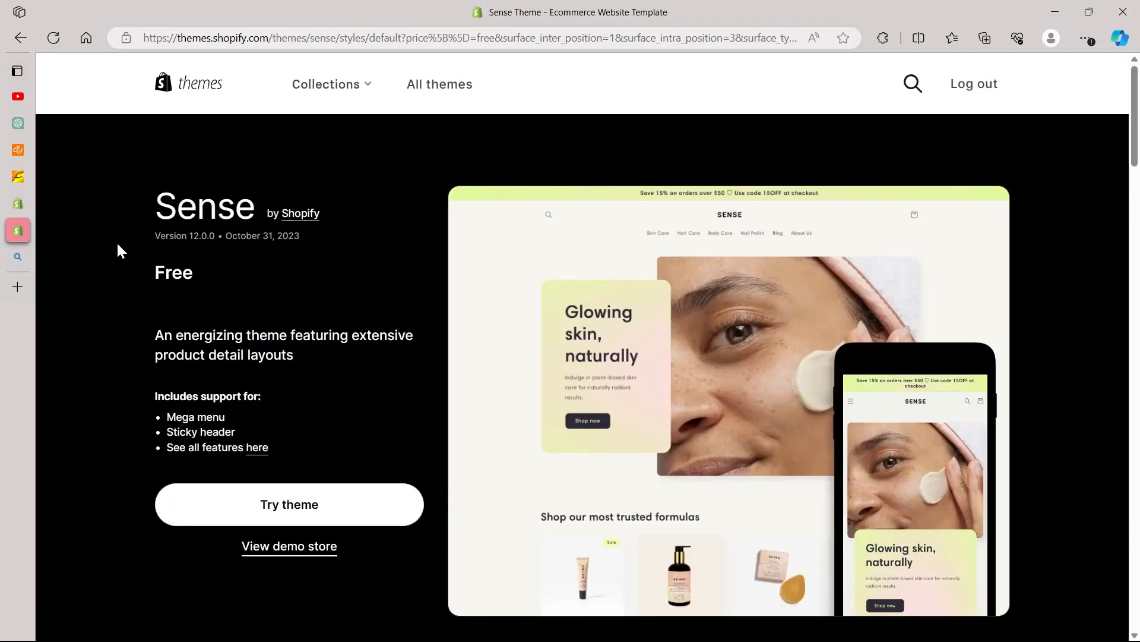
# Step: Review the Sense theme's overview page and add the theme to the store
pyautogui.middleClick(104, 219)
pyautogui.scroll(-3, 95, 285)
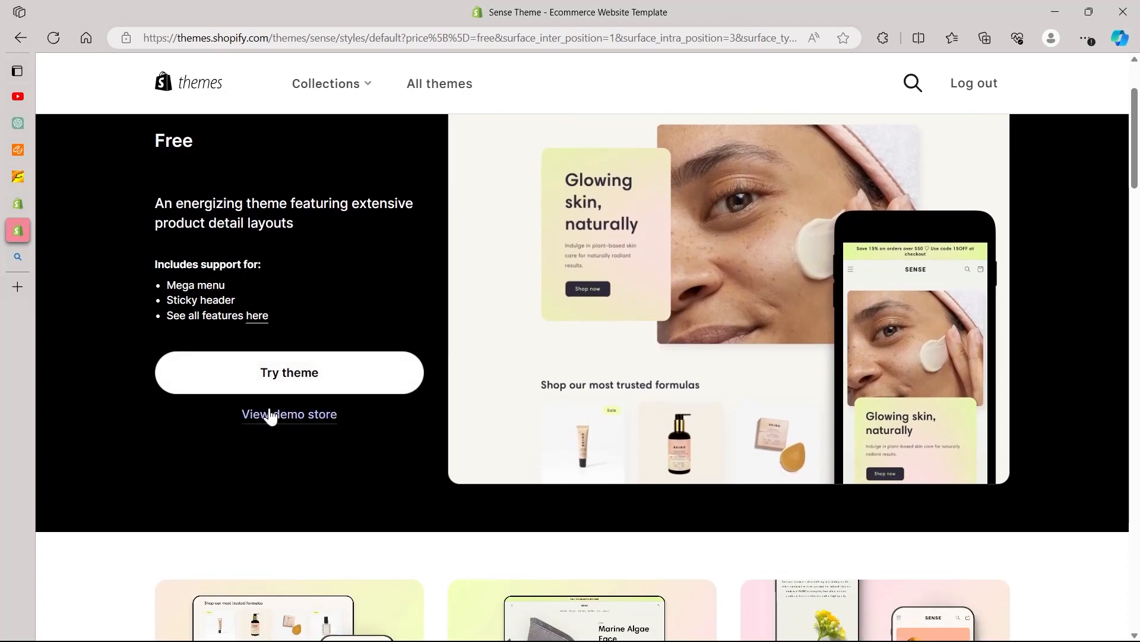
pyautogui.middleClick(92, 237)
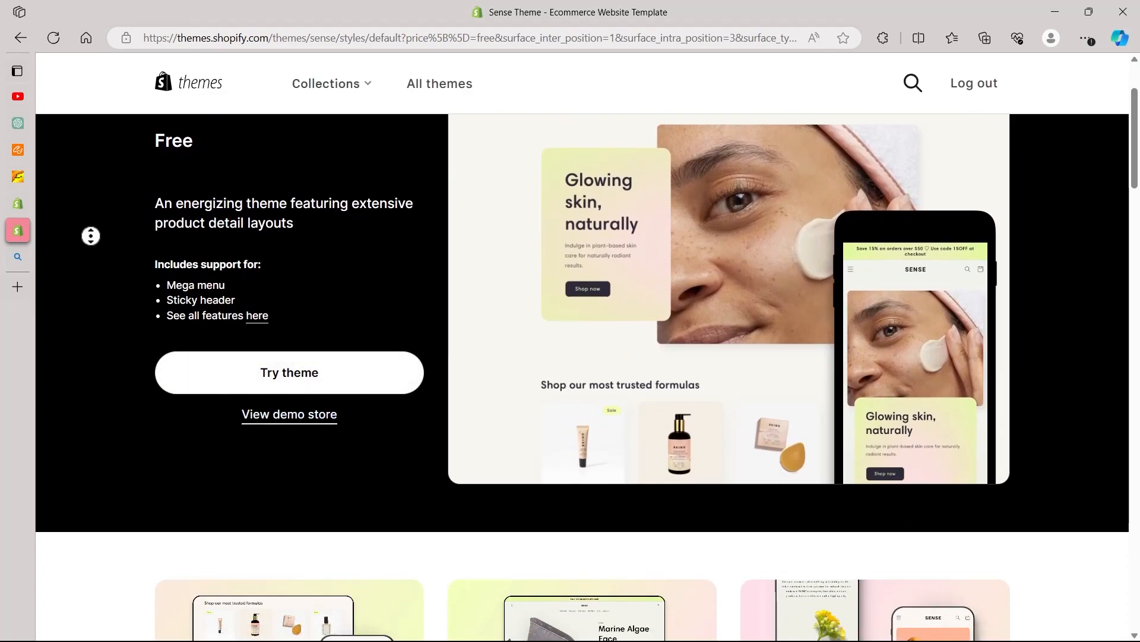
pyautogui.scroll(-4, 91, 238)
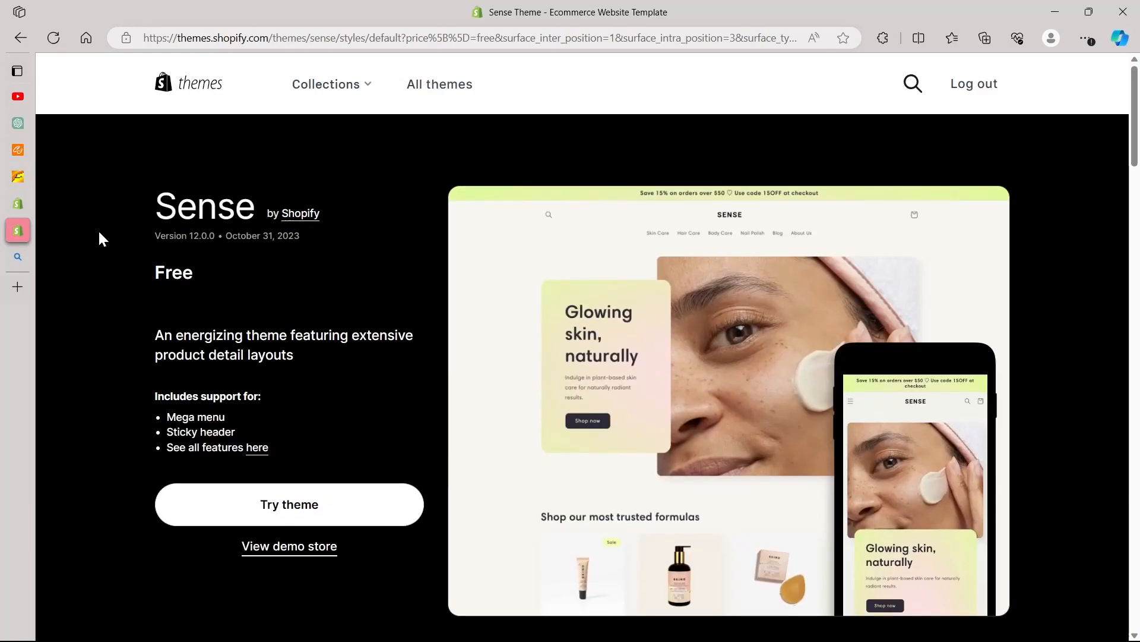
pyautogui.click(291, 510)
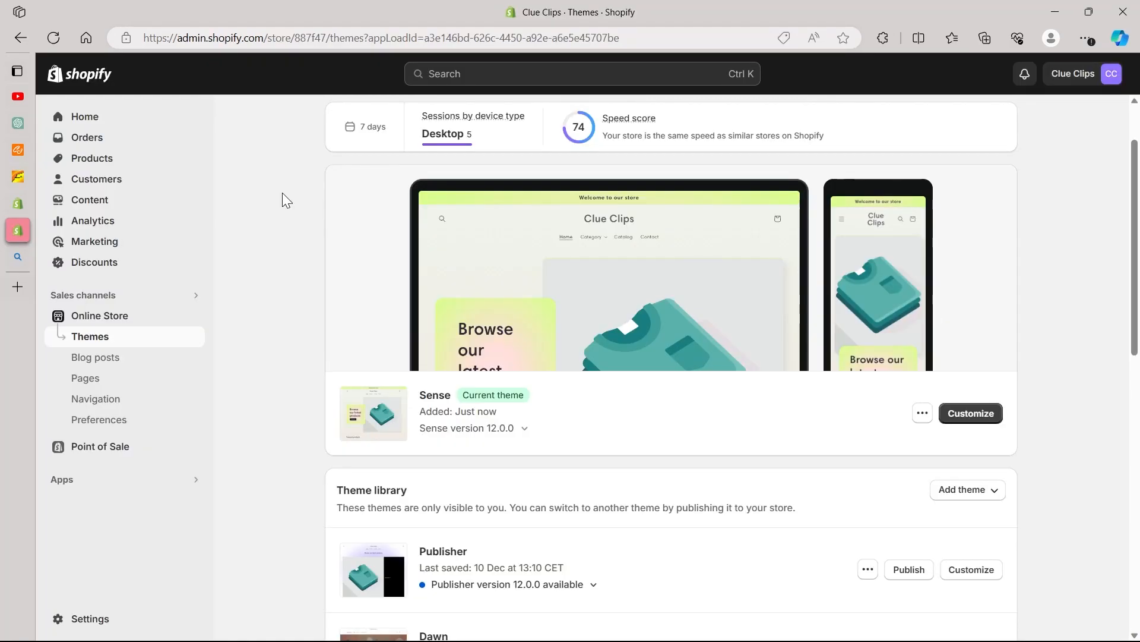
# Step: Examine the current theme and the theme library on the store's themes page
pyautogui.scroll(2, 283, 193)
pyautogui.scroll(-2, 883, 499)
pyautogui.scroll(-1, 1136, 312)
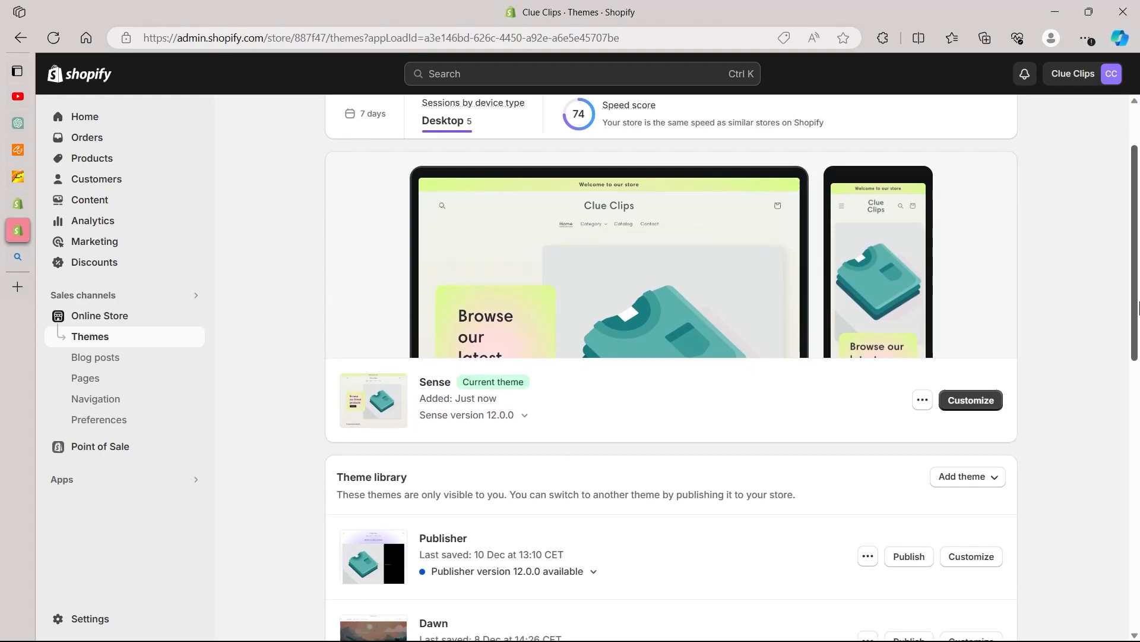
pyautogui.scroll(-2, 1138, 312)
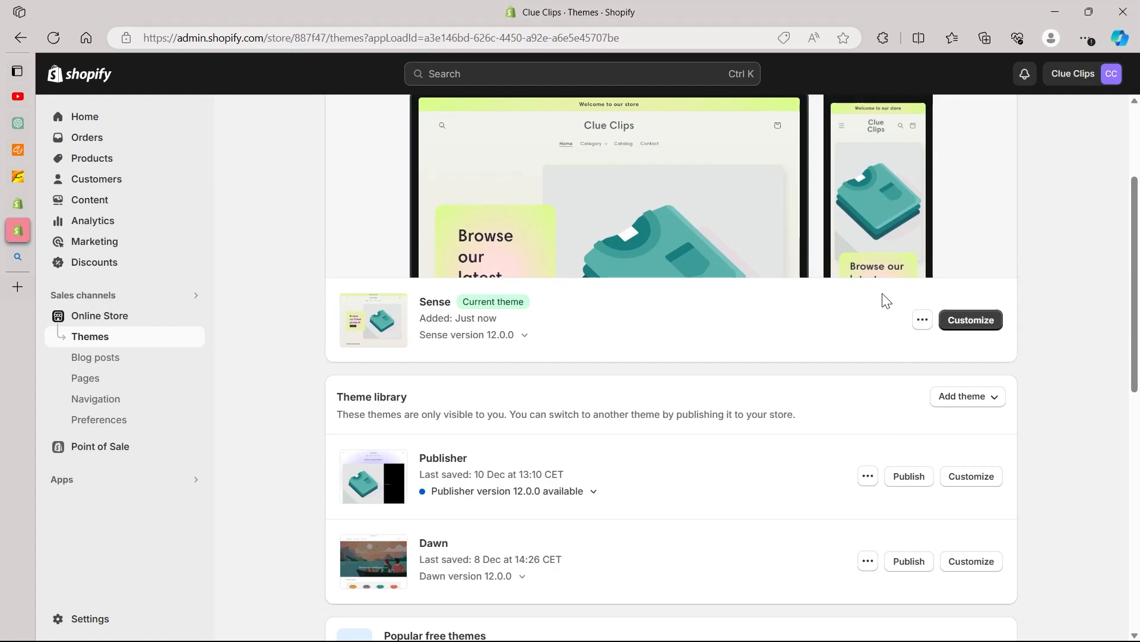
pyautogui.scroll(3, 887, 301)
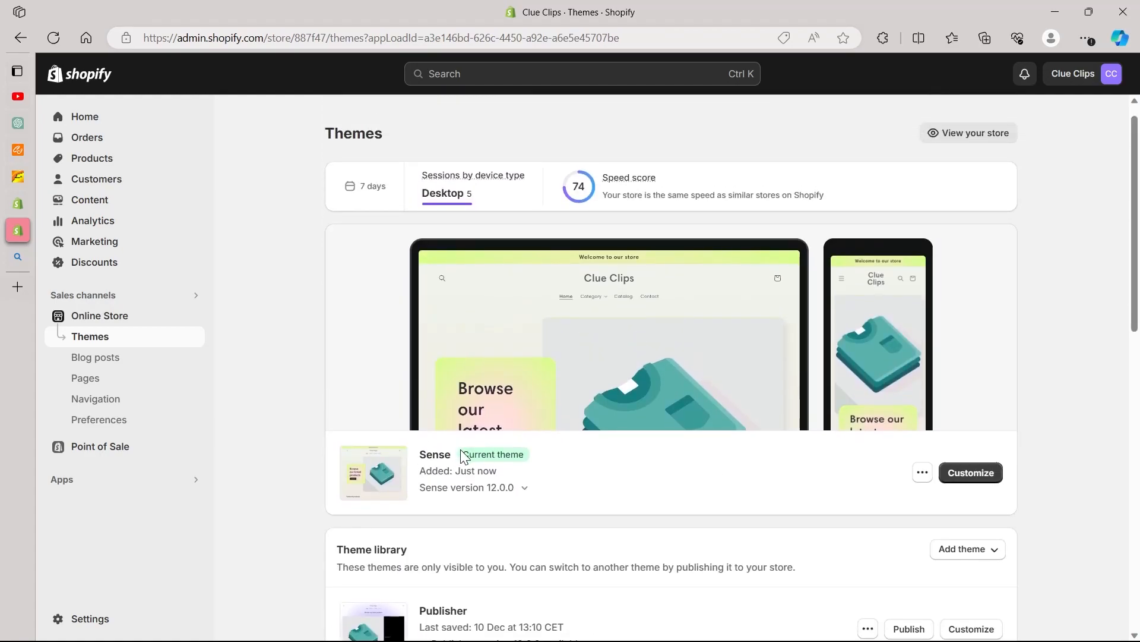
pyautogui.moveTo(462, 455); pyautogui.dragTo(535, 458)
# Step: Start a new product in the store with the title "rgwrgrwg" and the description "wrgwrgwrgr"
pyautogui.click(68, 158)
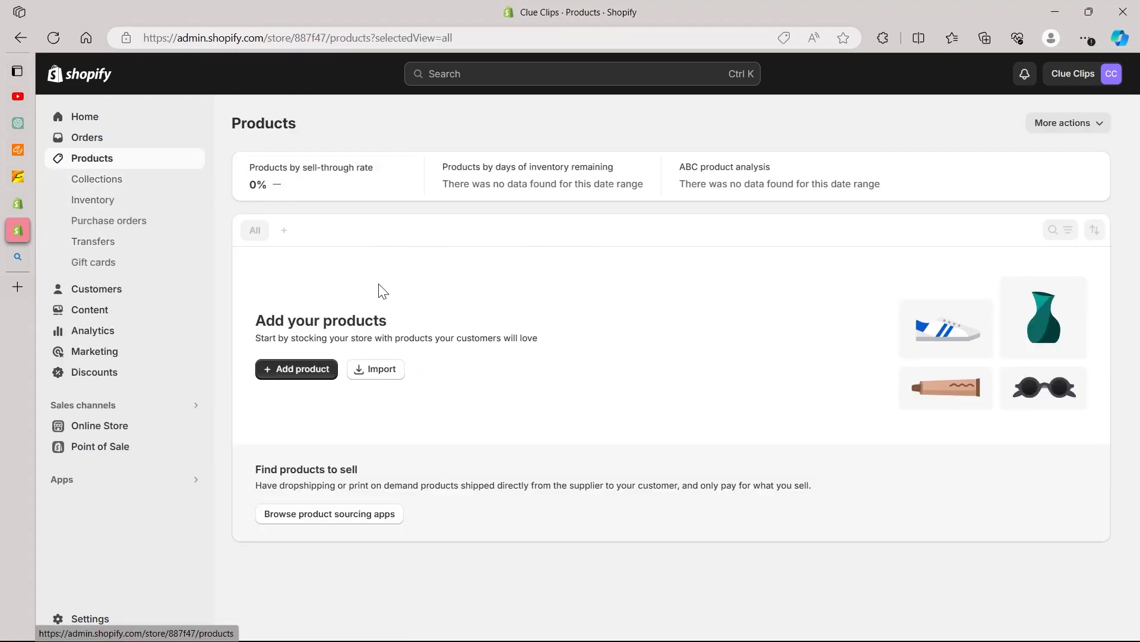
pyautogui.click(302, 369)
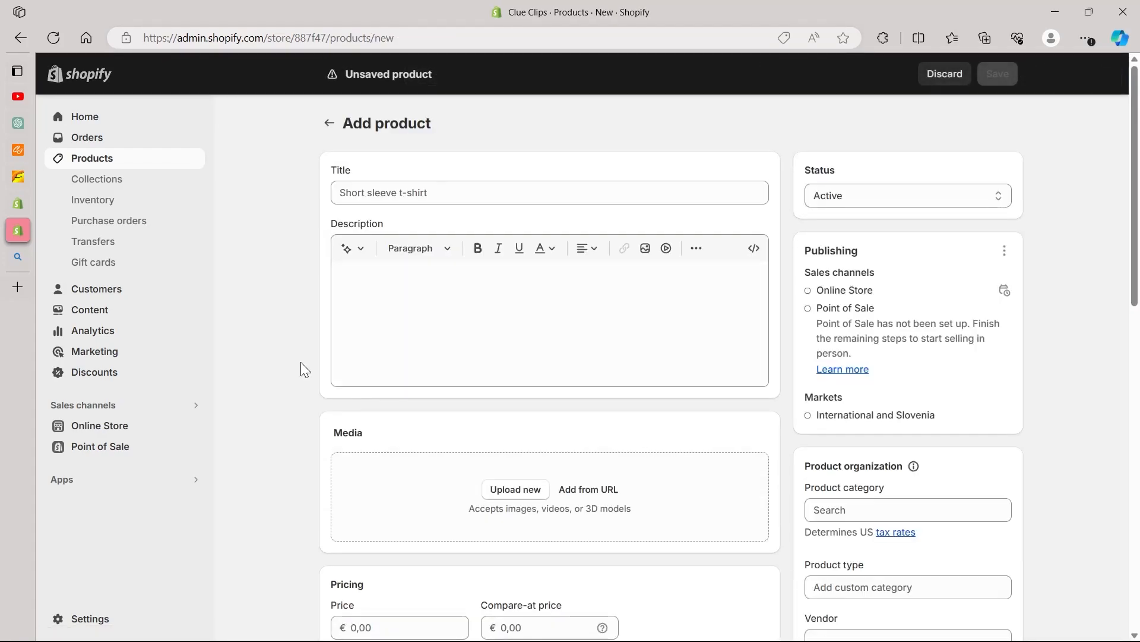
pyautogui.click(385, 197)
pyautogui.write('rgwrgrwg')
pyautogui.click(411, 292)
pyautogui.write('wrgwrgwrgr')
pyautogui.click(280, 355)
# Step: Examine the new product's media, pricing, inventory, shipping, variants and search engine listing sections
pyautogui.scroll(-3, 279, 356)
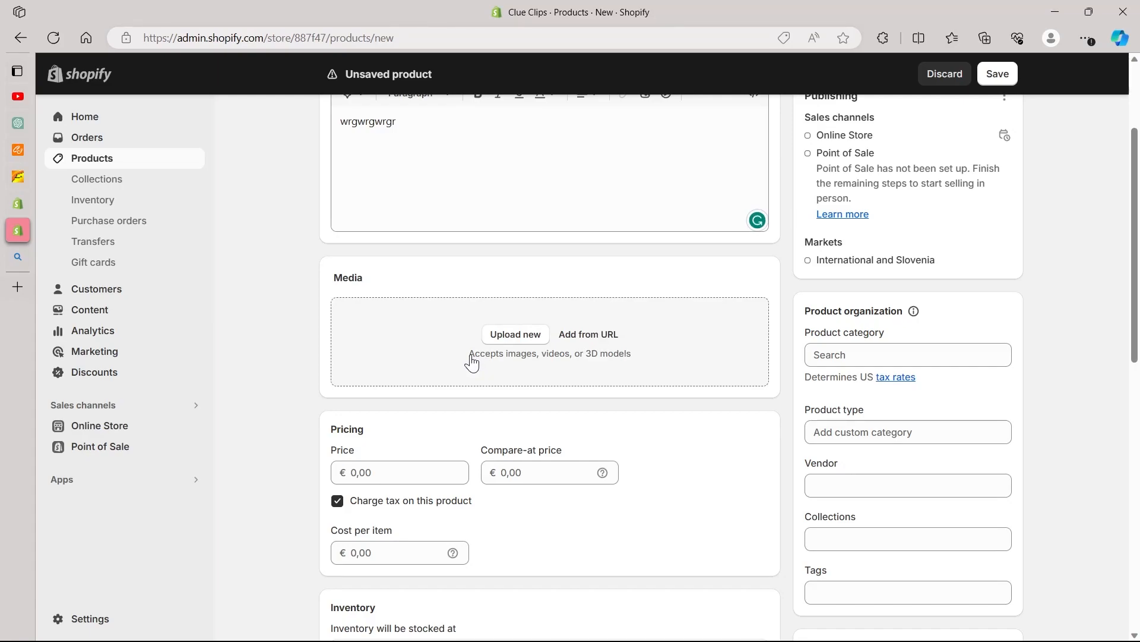
pyautogui.scroll(-3, 278, 318)
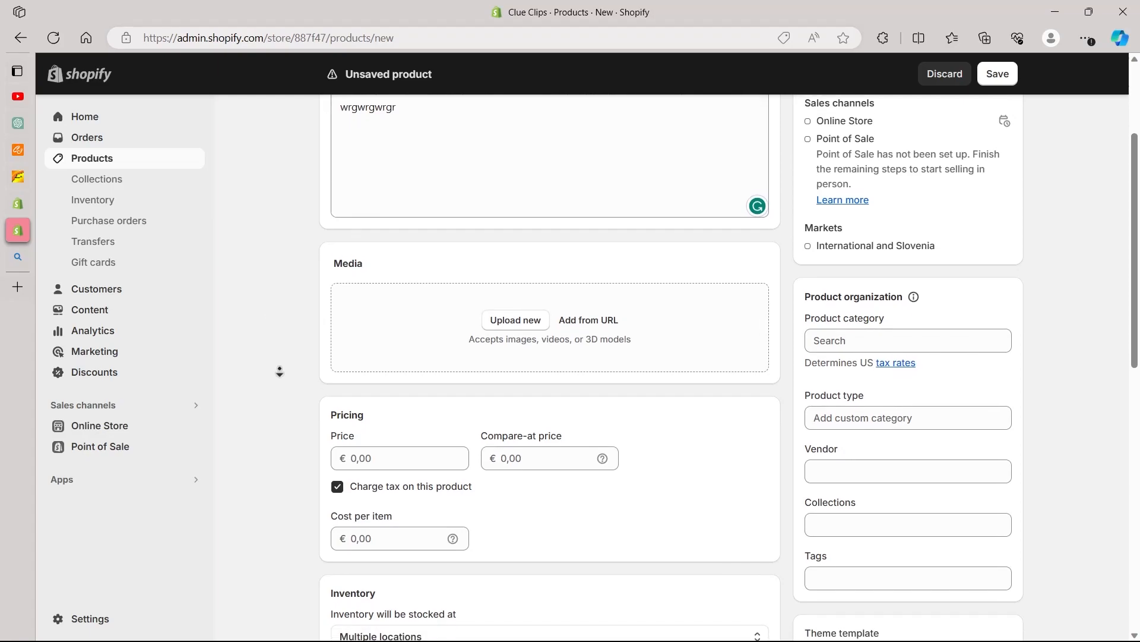
pyautogui.click(403, 324)
pyautogui.click(540, 324)
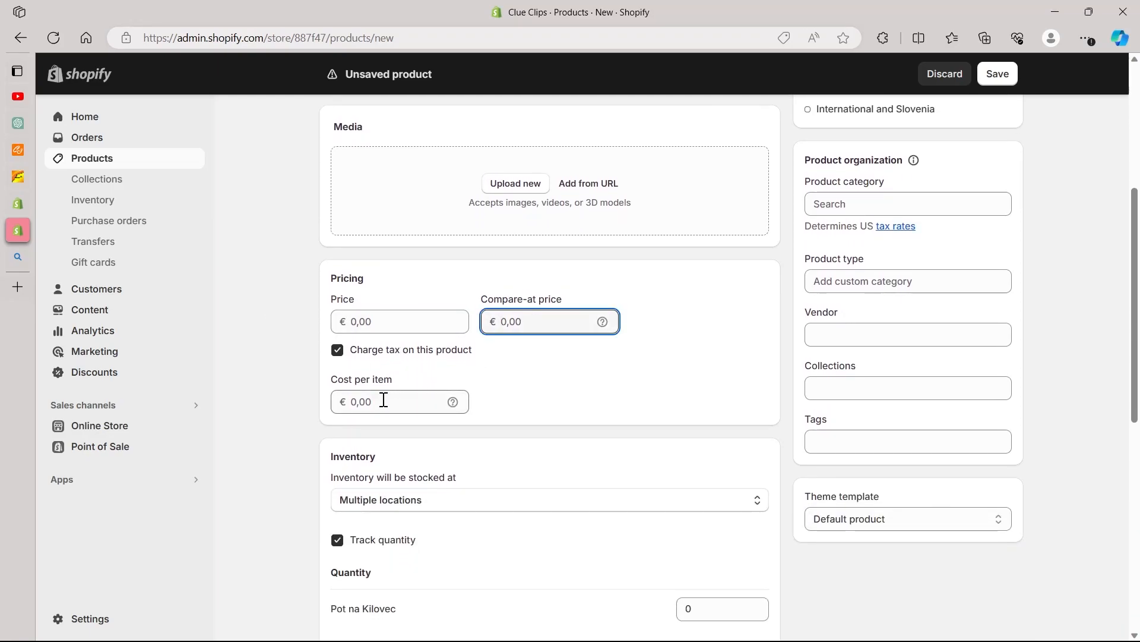
pyautogui.moveTo(455, 400)
pyautogui.middleClick(285, 305)
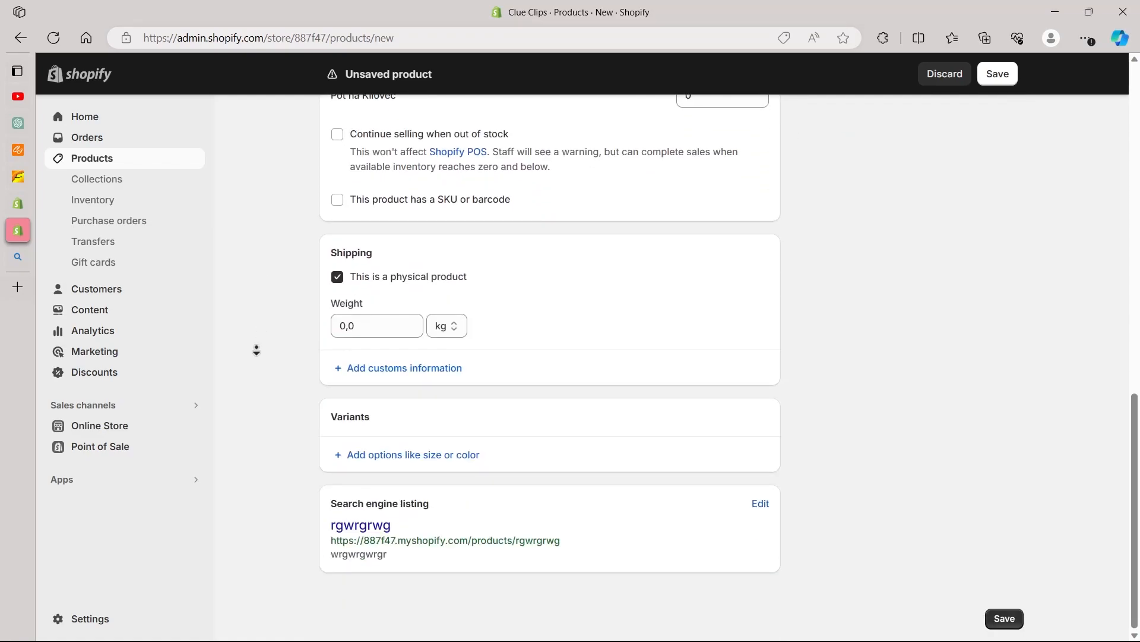
pyautogui.moveTo(331, 510); pyautogui.dragTo(430, 505)
pyautogui.moveTo(380, 504); pyautogui.dragTo(509, 475)
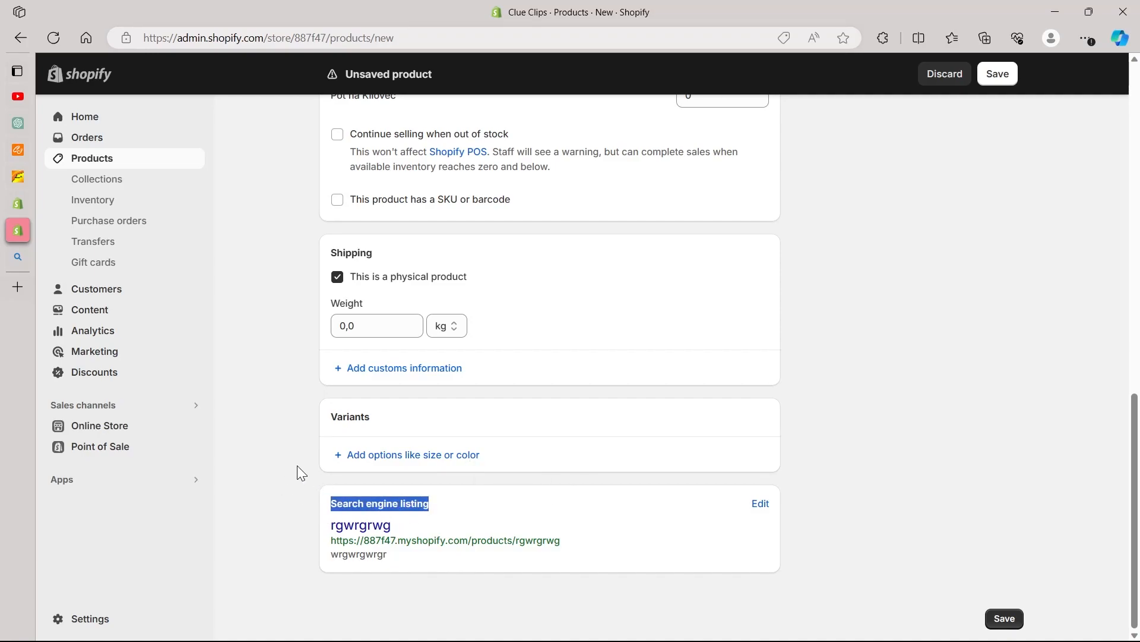
pyautogui.middleClick(260, 496)
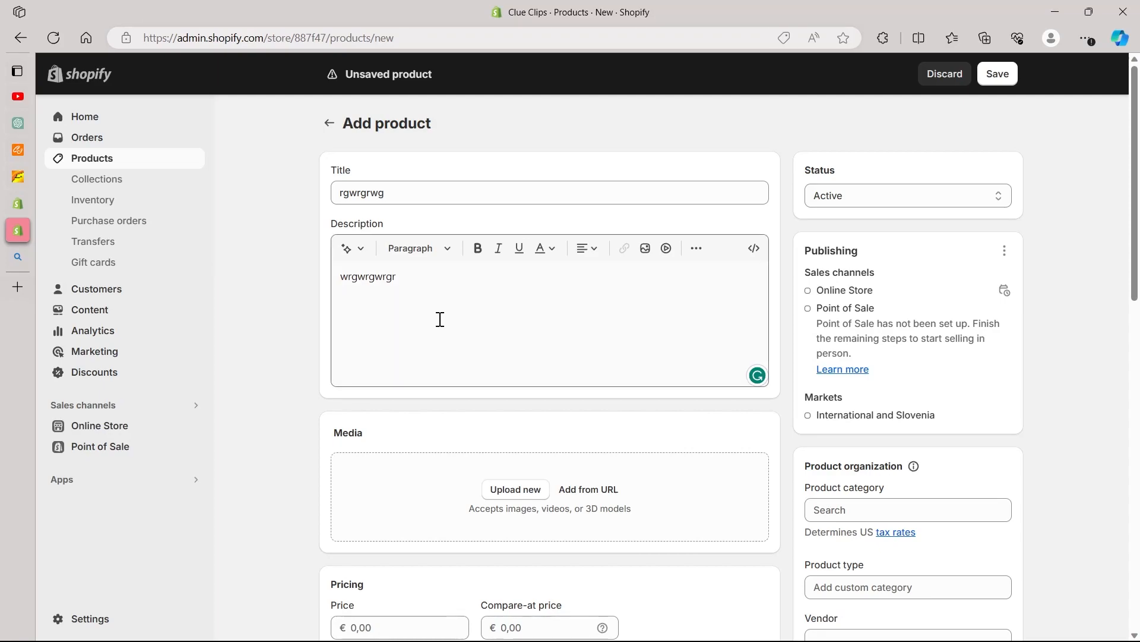
# Step: Switch to the Alibaba blender listing and examine its product video and the prices per order quantity
pyautogui.click(18, 176)
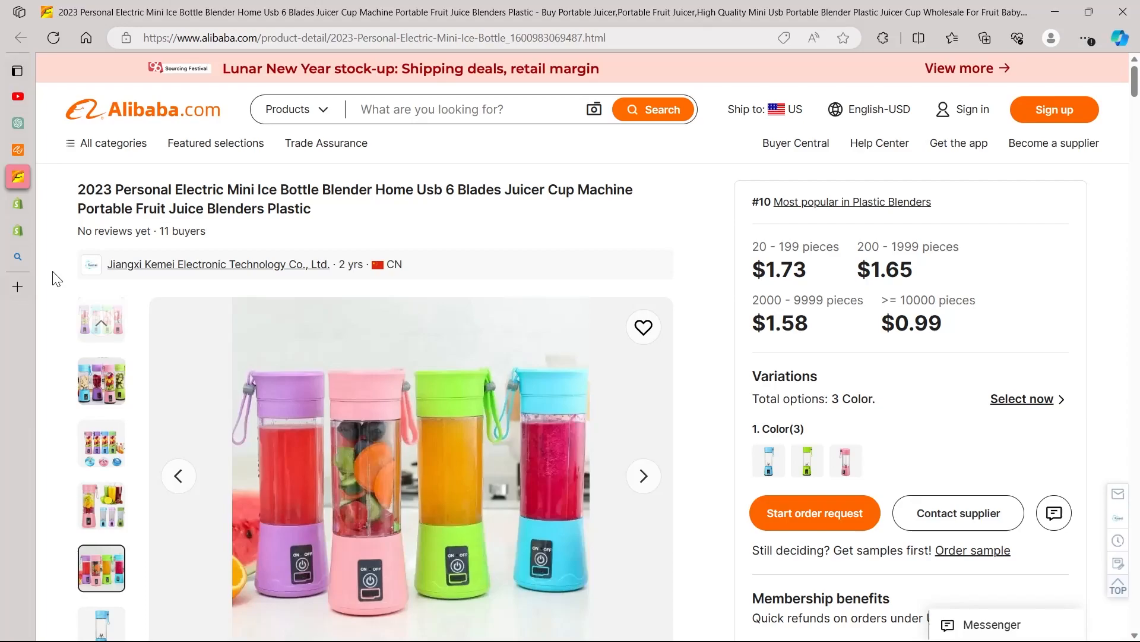
pyautogui.click(101, 322)
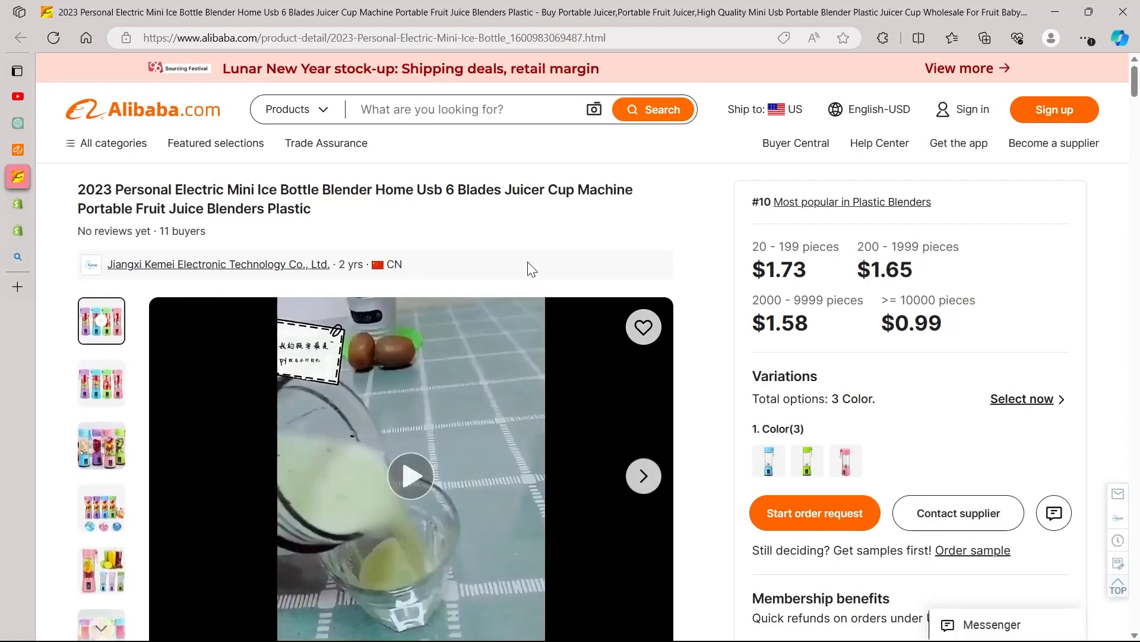
pyautogui.moveTo(612, 318)
pyautogui.middleClick(712, 274)
pyautogui.scroll(-3, 718, 370)
pyautogui.moveTo(756, 109); pyautogui.dragTo(856, 141)
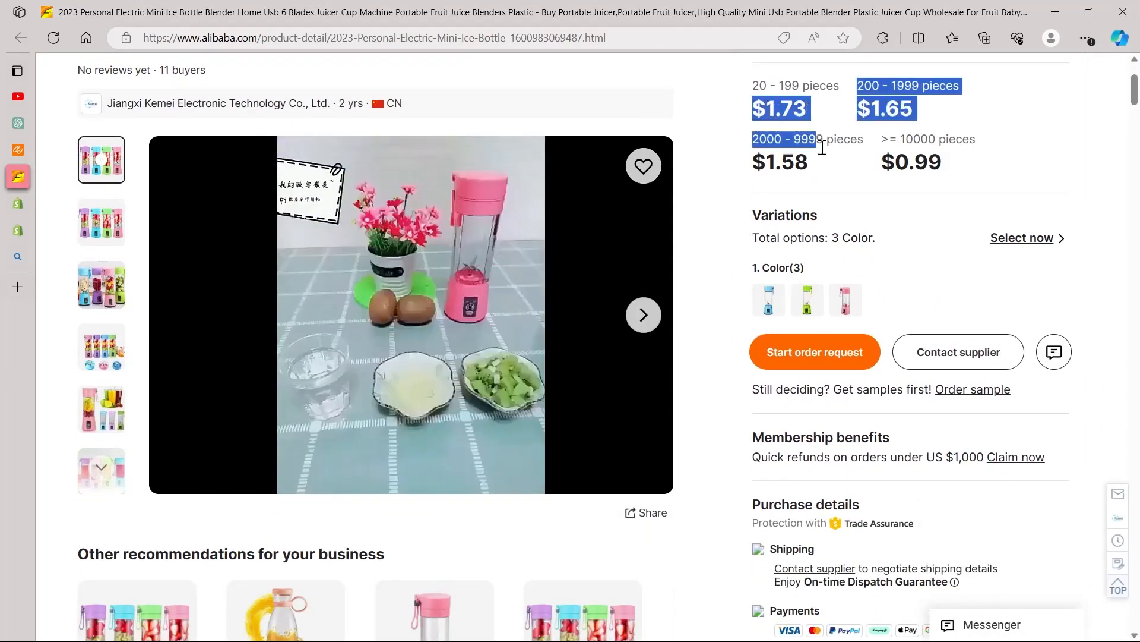
pyautogui.scroll(3, 746, 181)
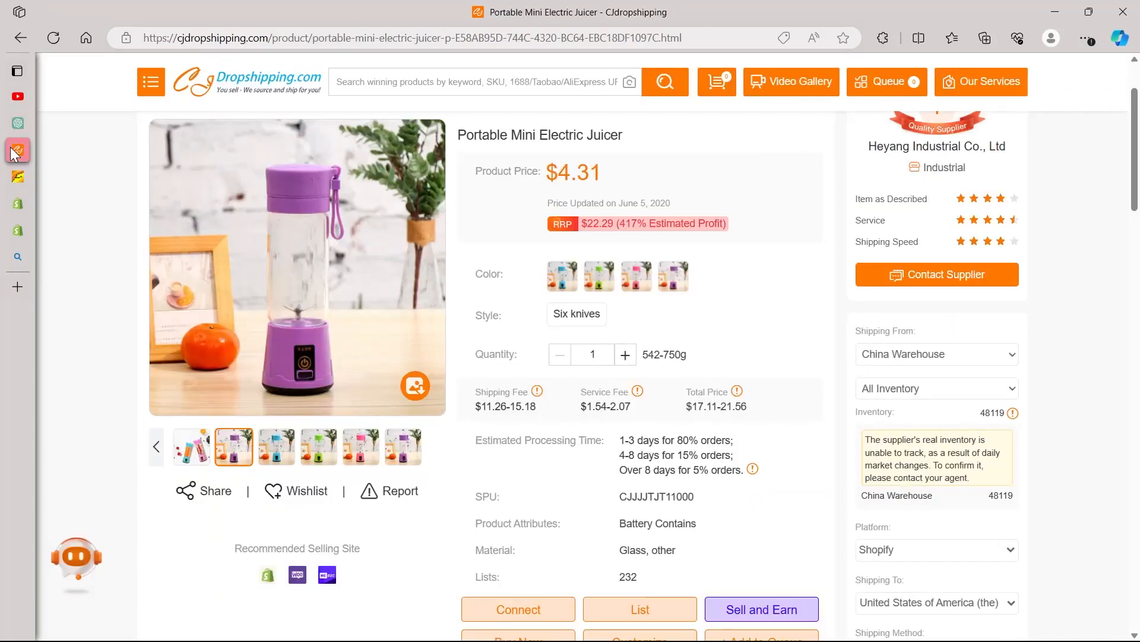
# Step: Compare the Alibaba listing with CJdropshipping's Portable Mini Electric Juicer, checking the latter's shipping fee and total price
pyautogui.click(17, 150)
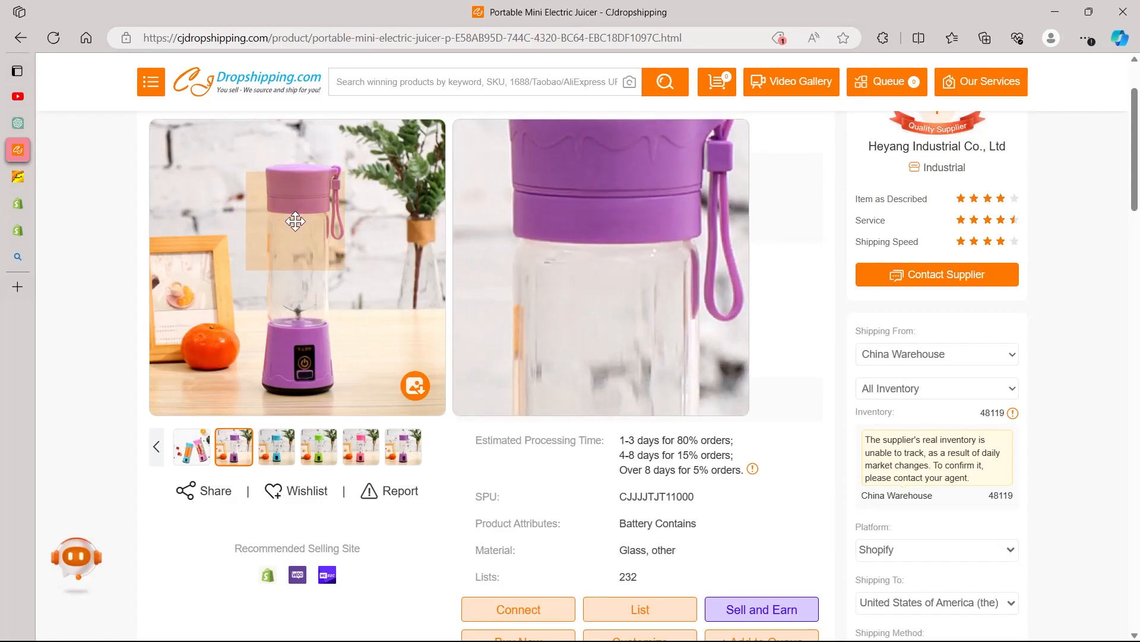
pyautogui.click(17, 177)
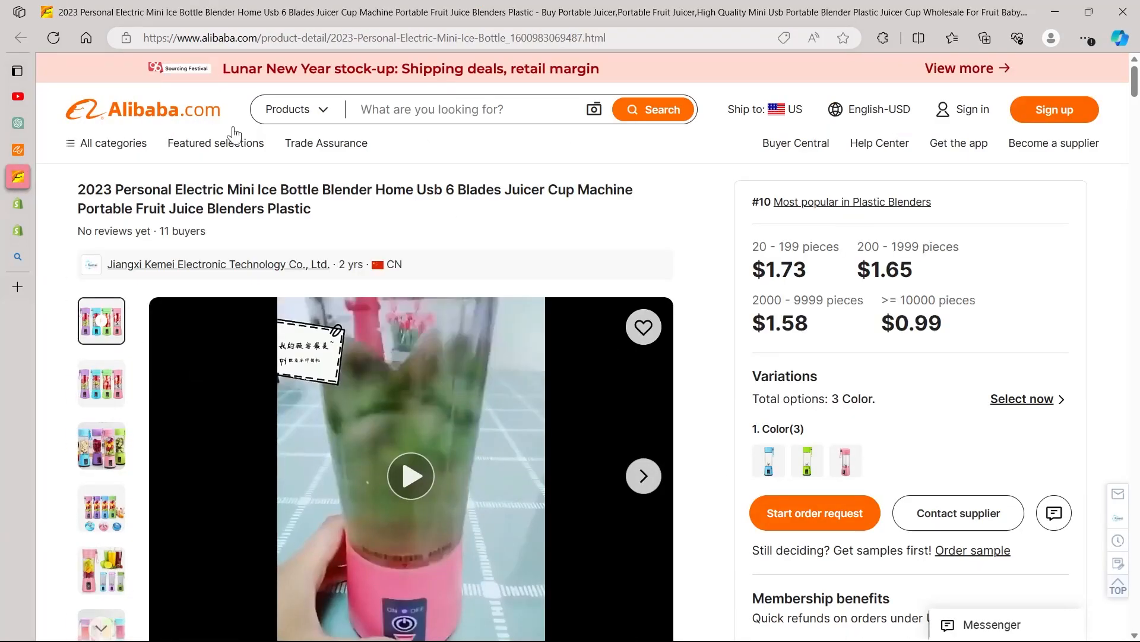
pyautogui.click(9, 145)
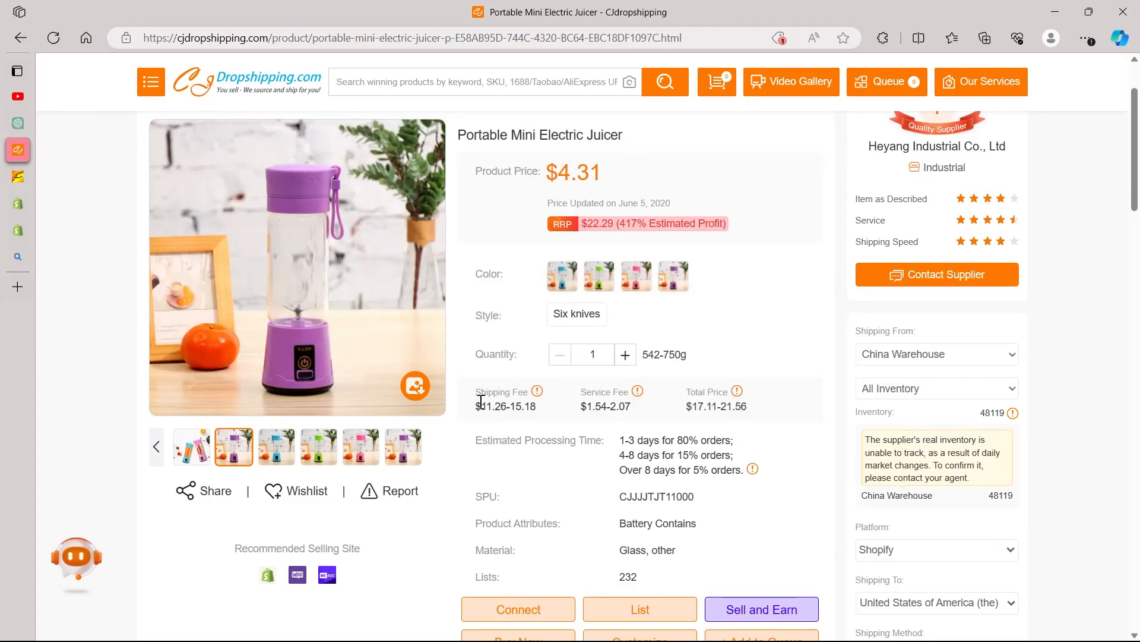
pyautogui.moveTo(475, 407); pyautogui.dragTo(571, 422)
pyautogui.moveTo(683, 409); pyautogui.dragTo(793, 418)
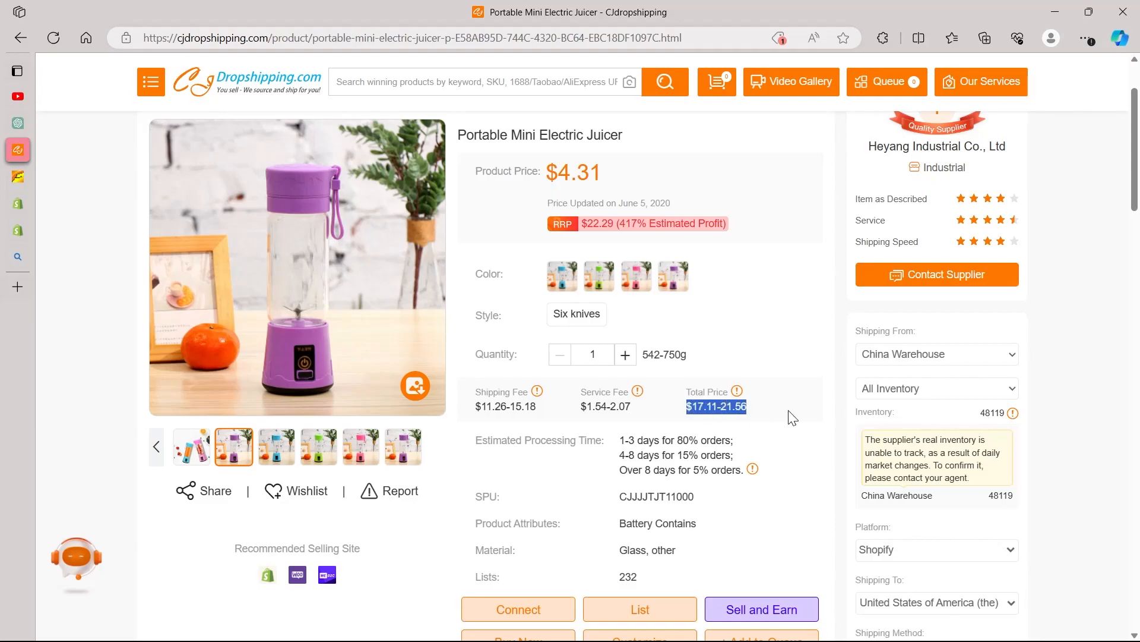
pyautogui.click(98, 184)
pyautogui.scroll(2, 98, 184)
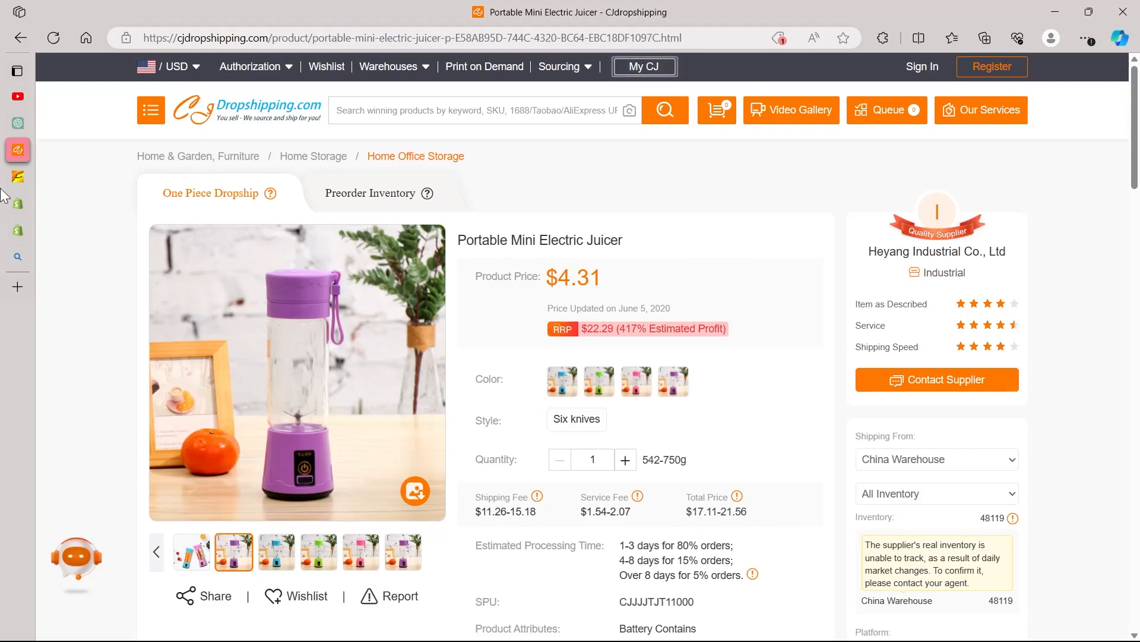
# Step: Return to the Alibaba blender listing and view its product pictures and quantity prices
pyautogui.moveTo(37, 133)
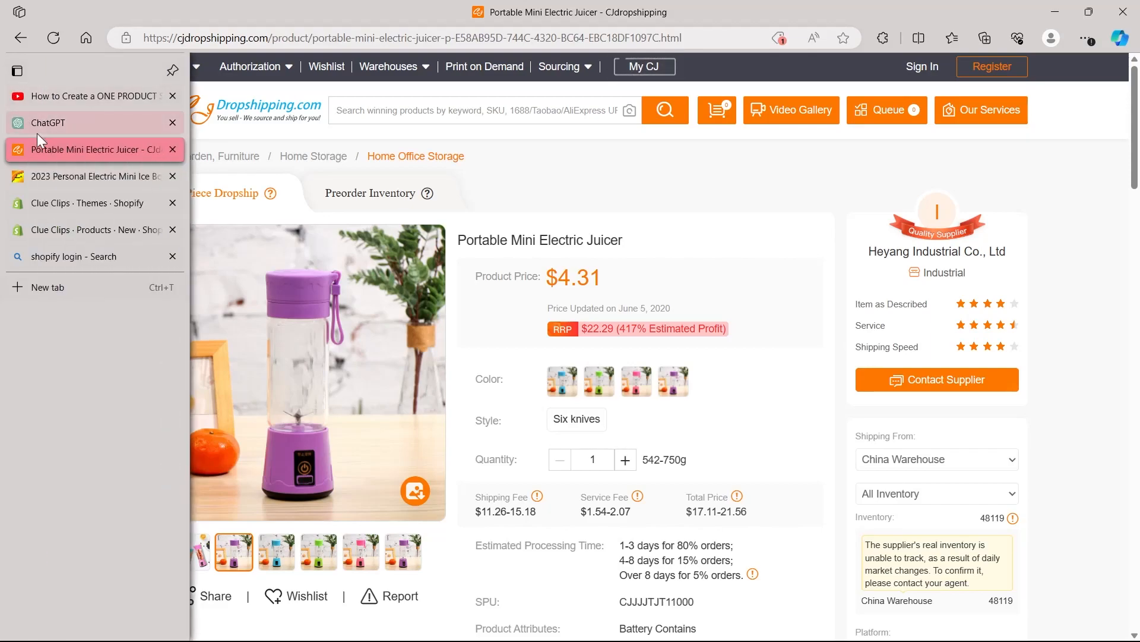
pyautogui.click(55, 178)
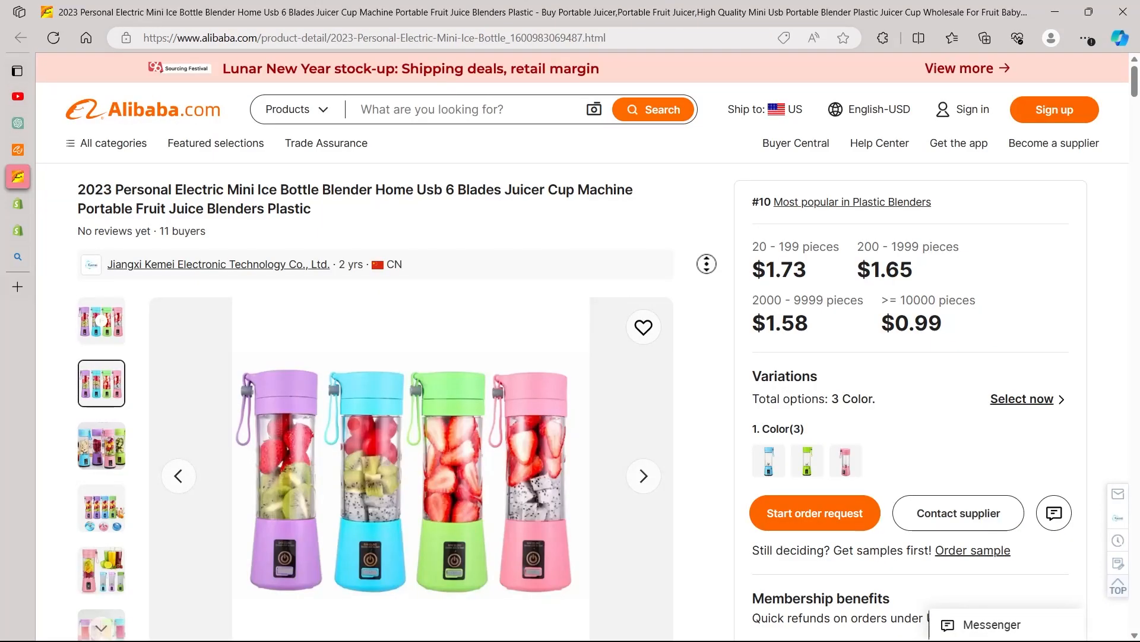
pyautogui.scroll(-2, 706, 265)
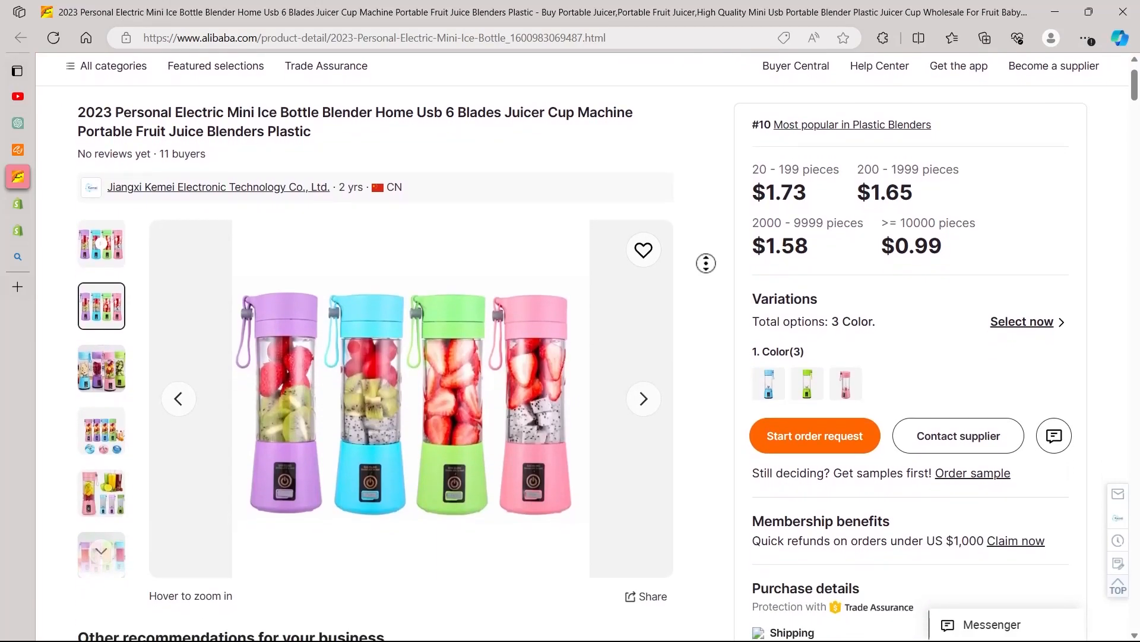
pyautogui.middleClick(706, 265)
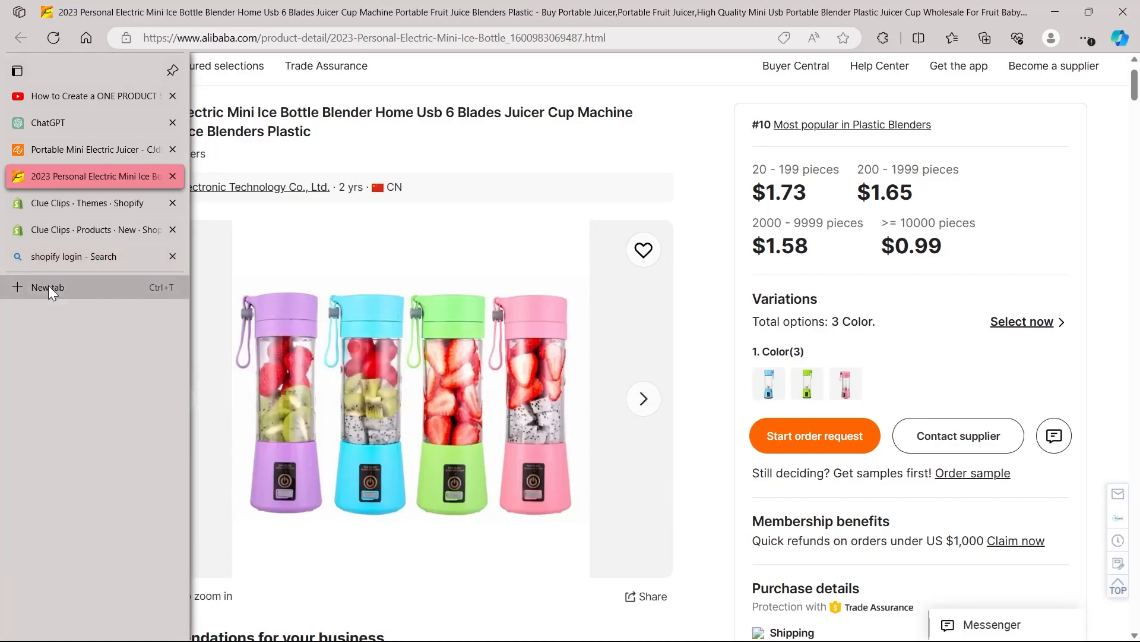
# Step: Search the web for dsers in a new tab and open the official DSers website
pyautogui.click(48, 285)
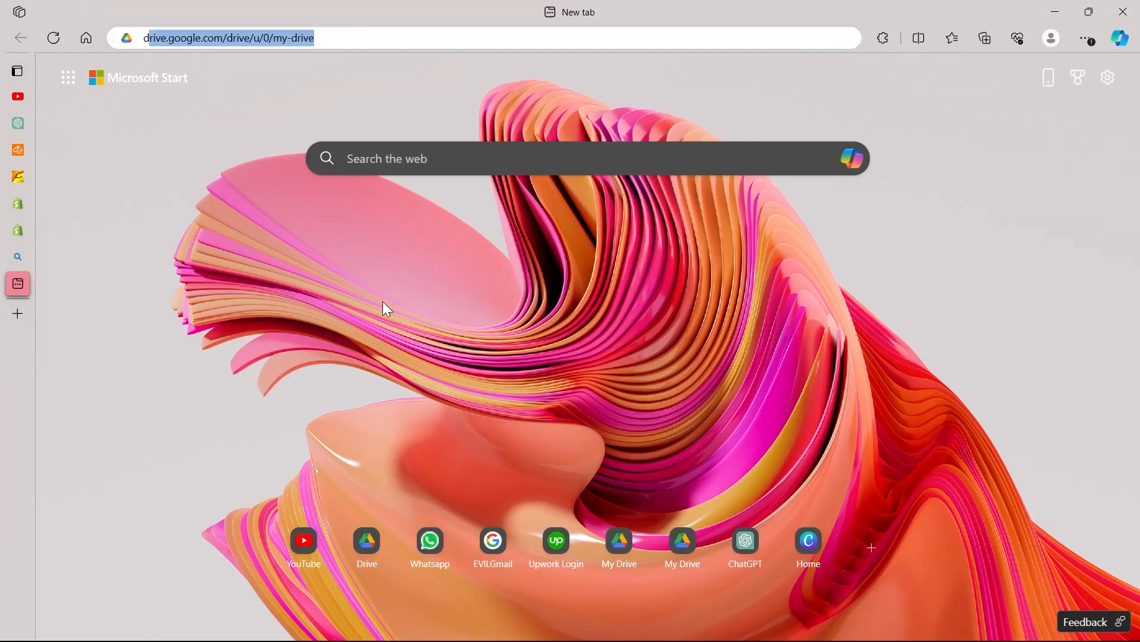
pyautogui.write('dw')
pyautogui.press('BackSpace')
pyautogui.write('sers')
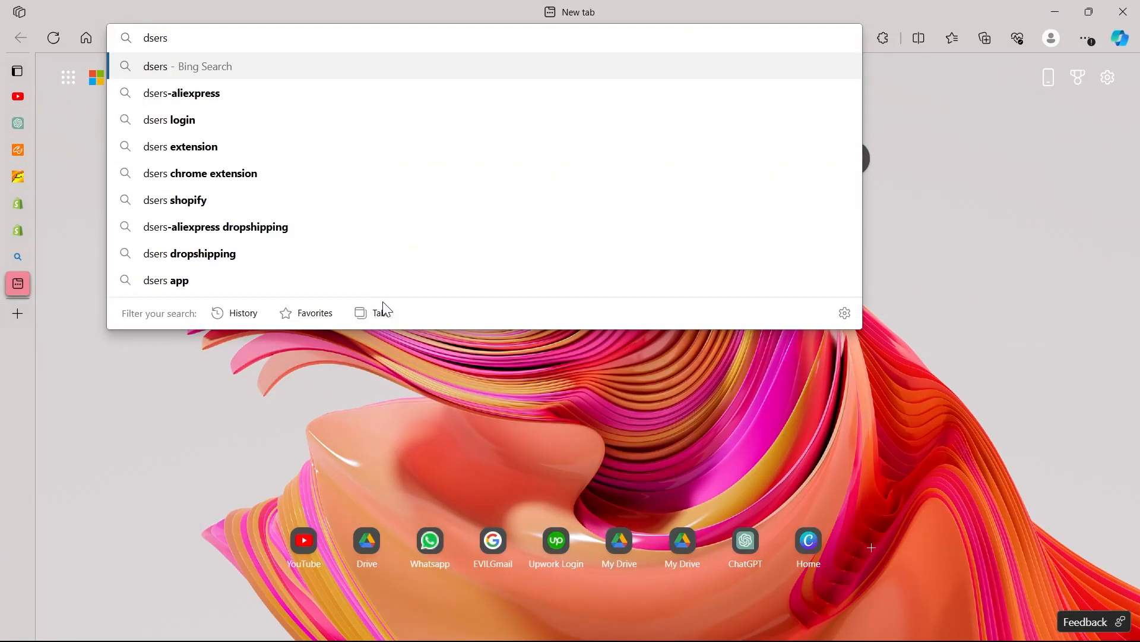
pyautogui.press('Return')
pyautogui.scroll(-5, 111, 309)
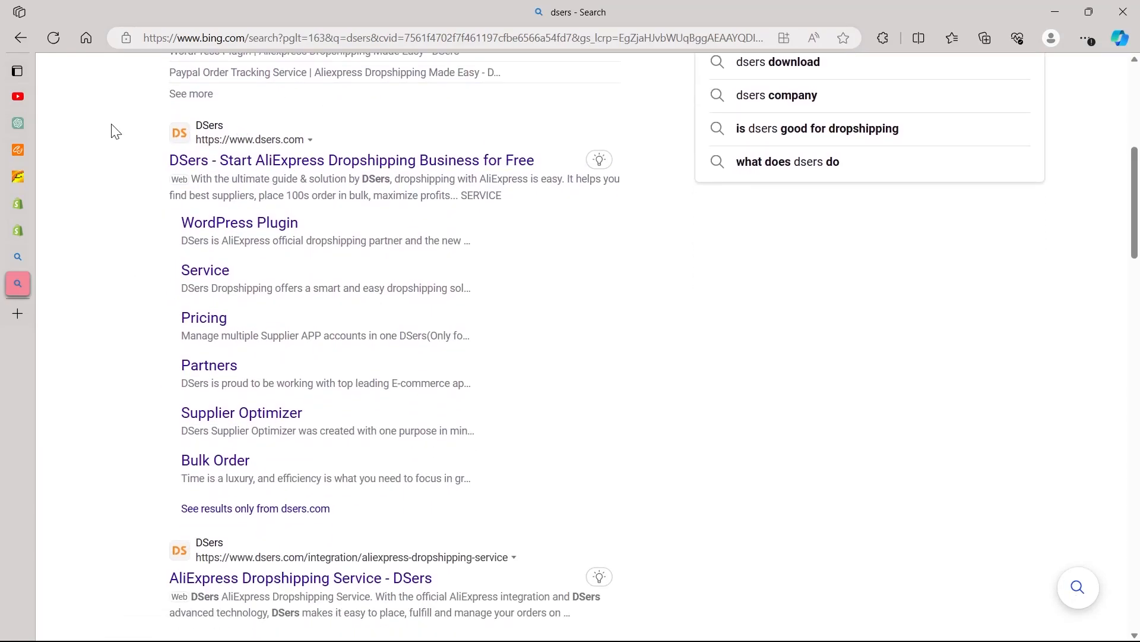
pyautogui.scroll(5, 238, 158)
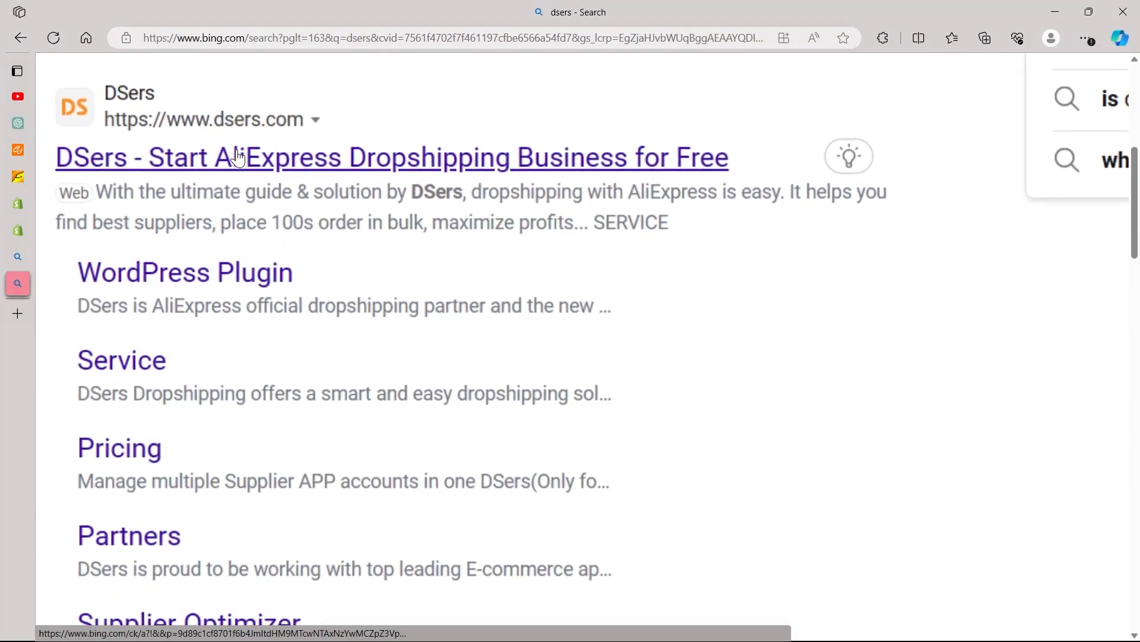
pyautogui.click(239, 156)
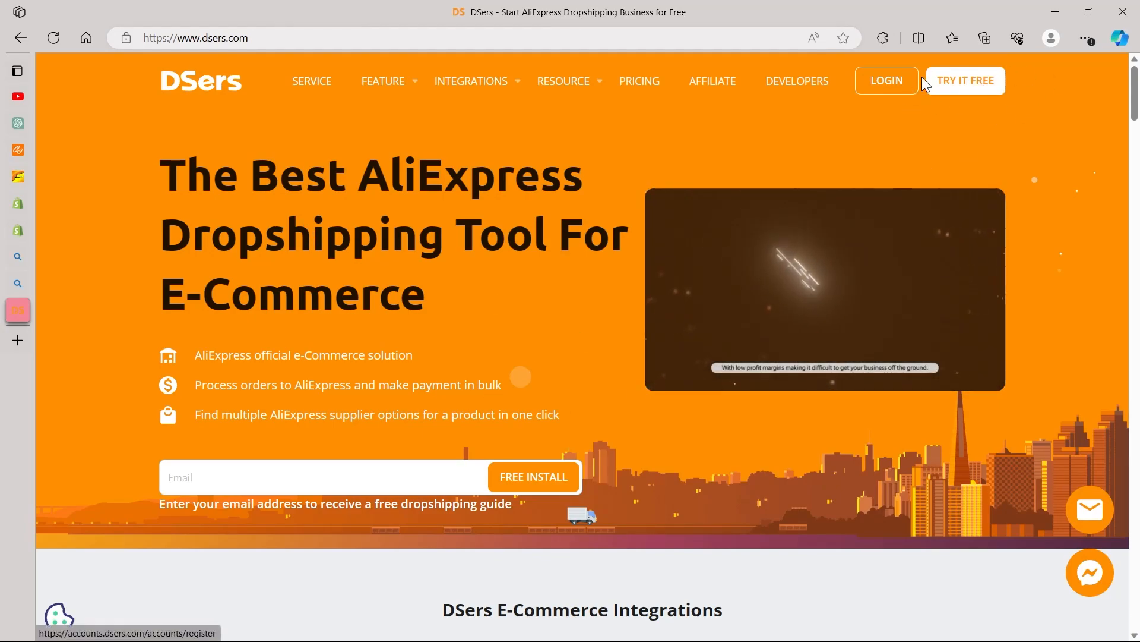
# Step: Register a new DSers account through the free trial sign-up and dismiss the saved-password notice
pyautogui.click(972, 82)
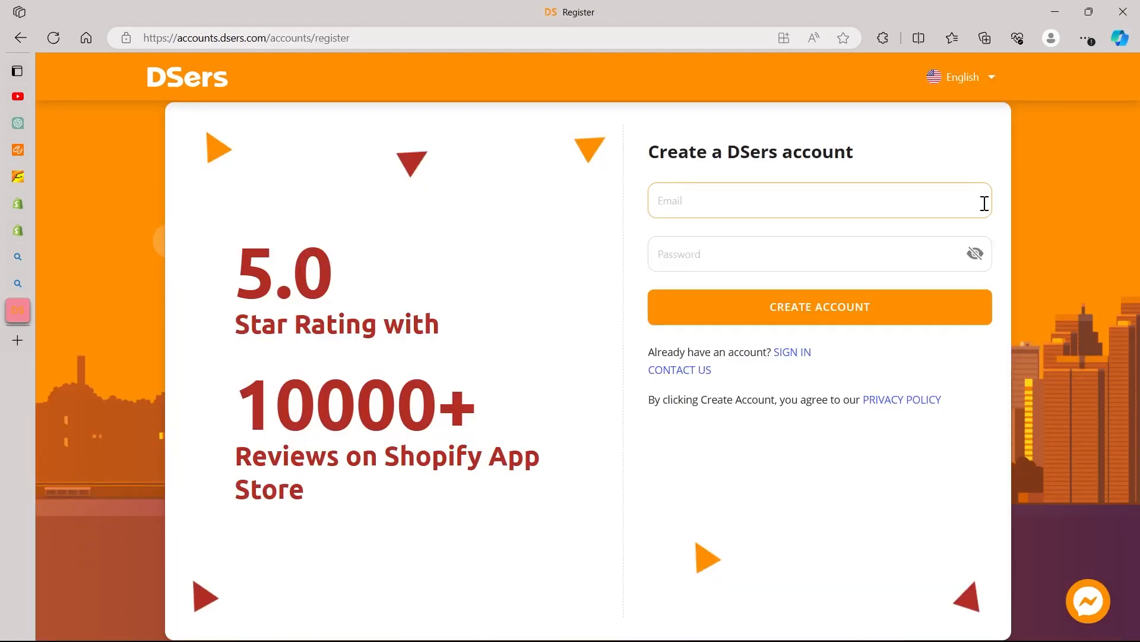
pyautogui.click(827, 305)
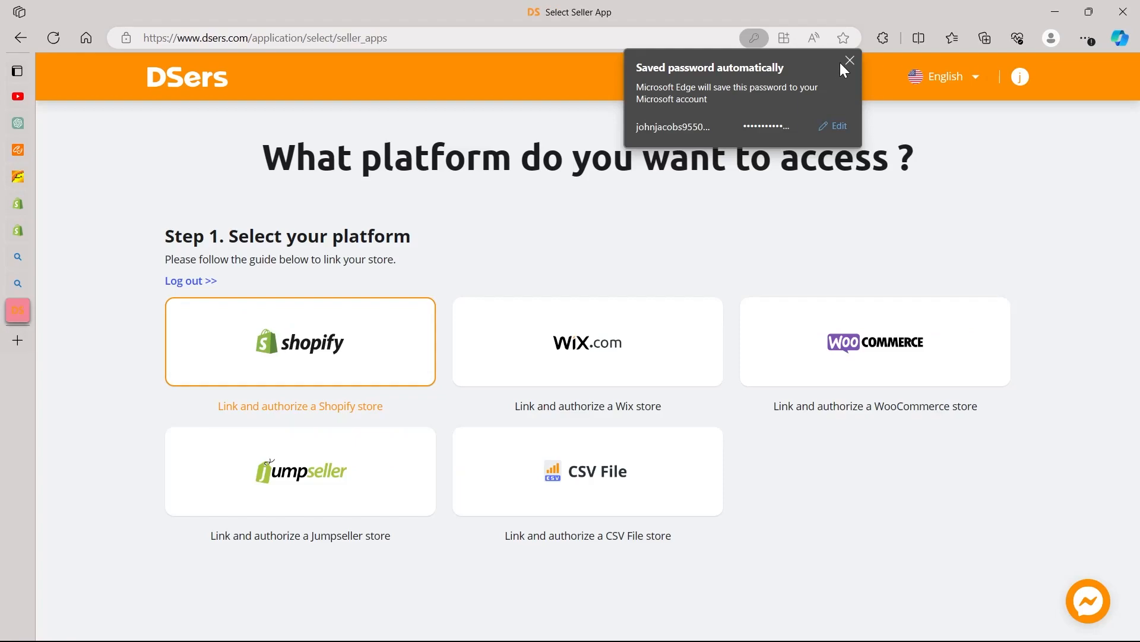
pyautogui.click(845, 67)
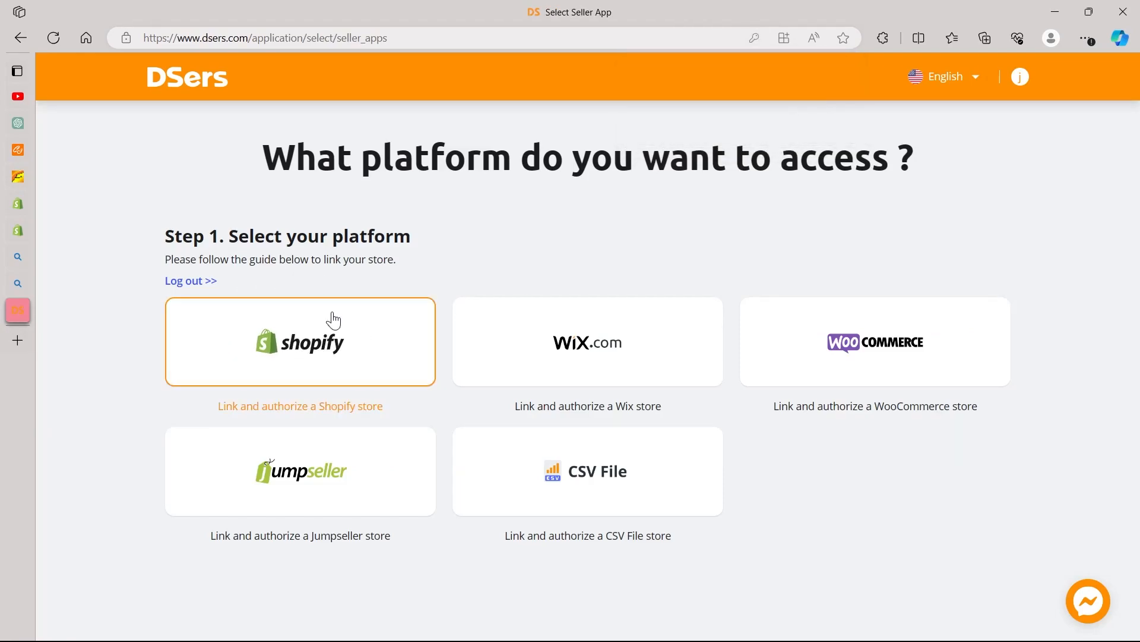
# Step: Choose Shopify as the platform, install DSers-AliExpress Dropshipping on the Clue Clips store and authorize the logged-in DSers account
pyautogui.click(332, 351)
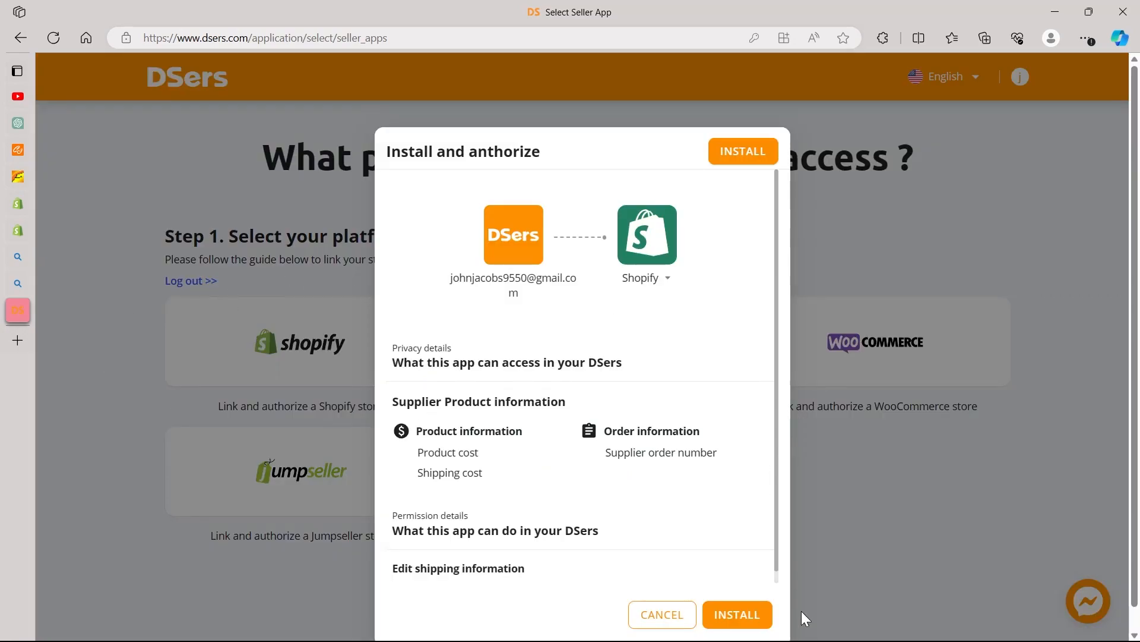
pyautogui.click(737, 615)
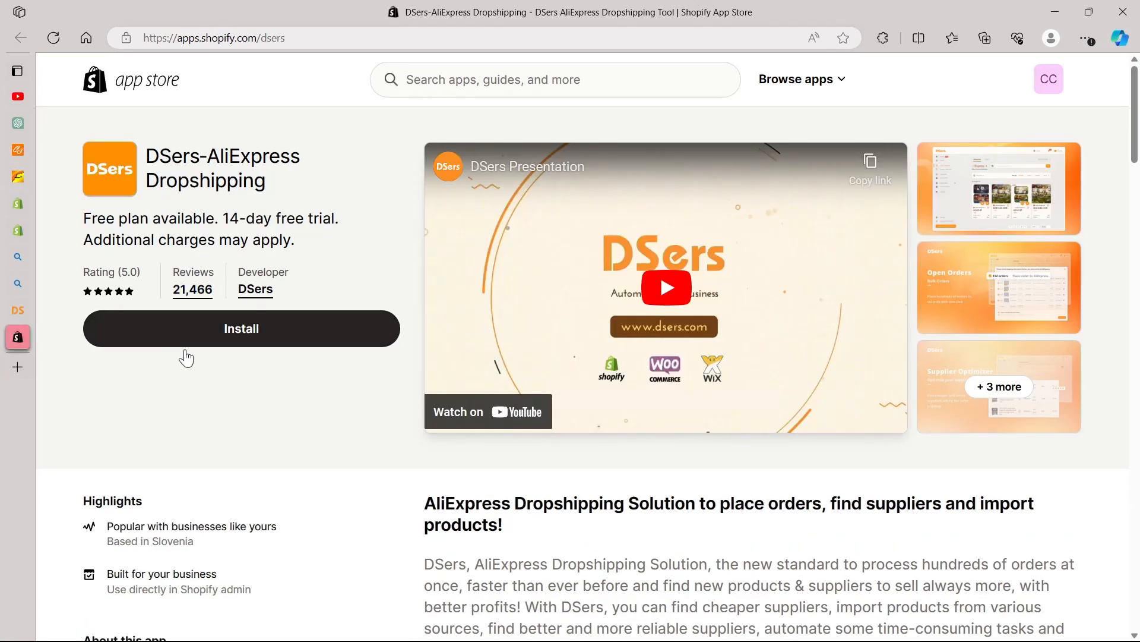
pyautogui.click(250, 331)
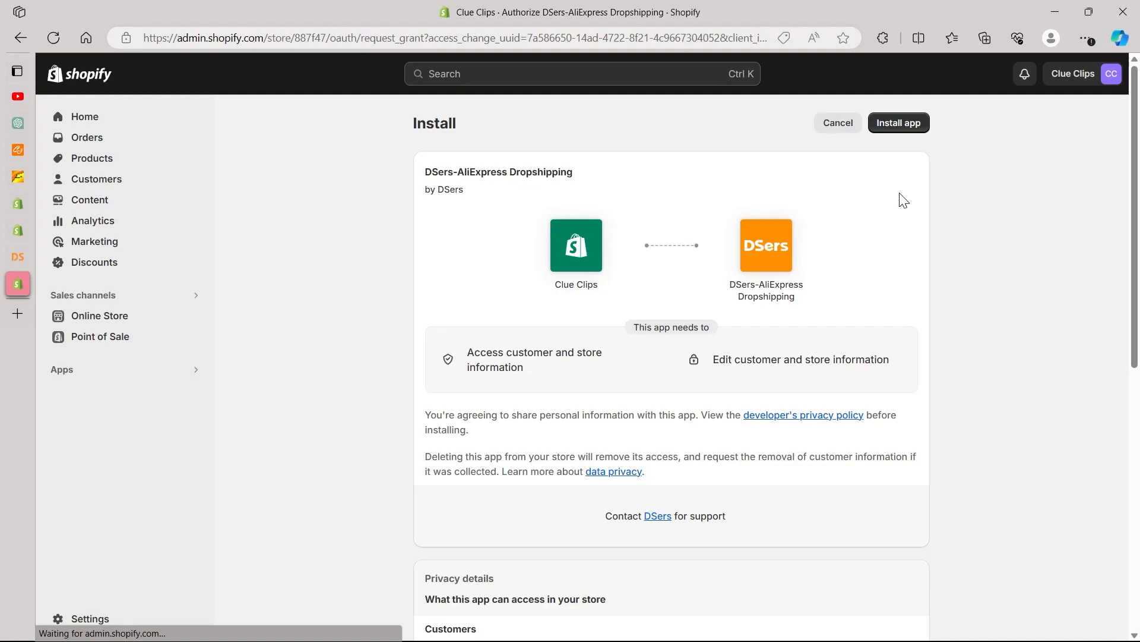
pyautogui.click(902, 123)
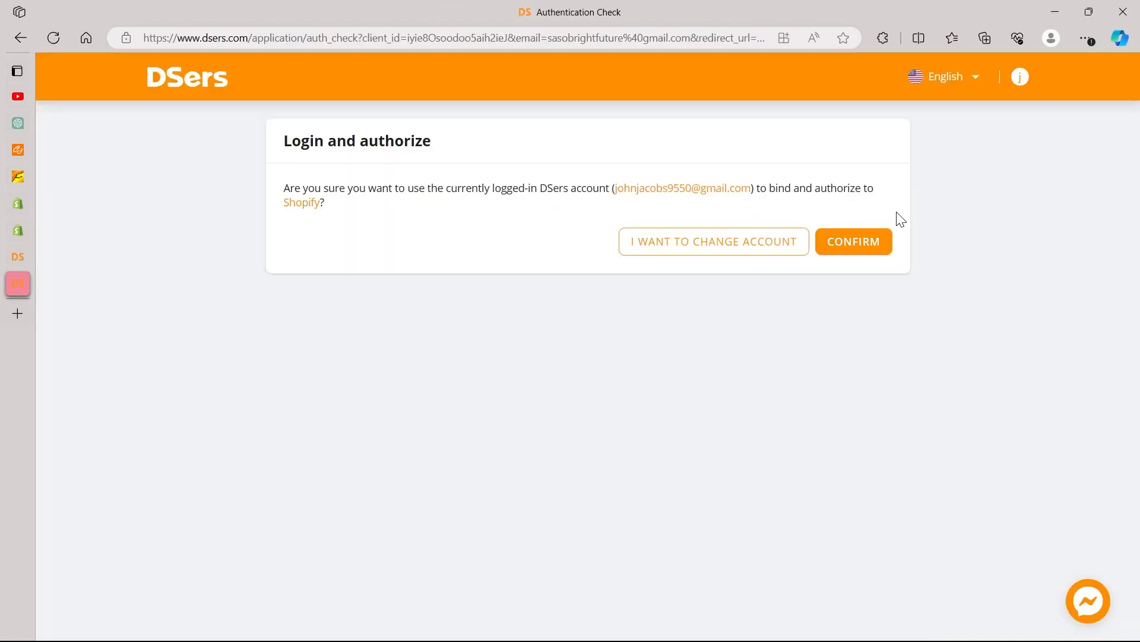
pyautogui.click(866, 245)
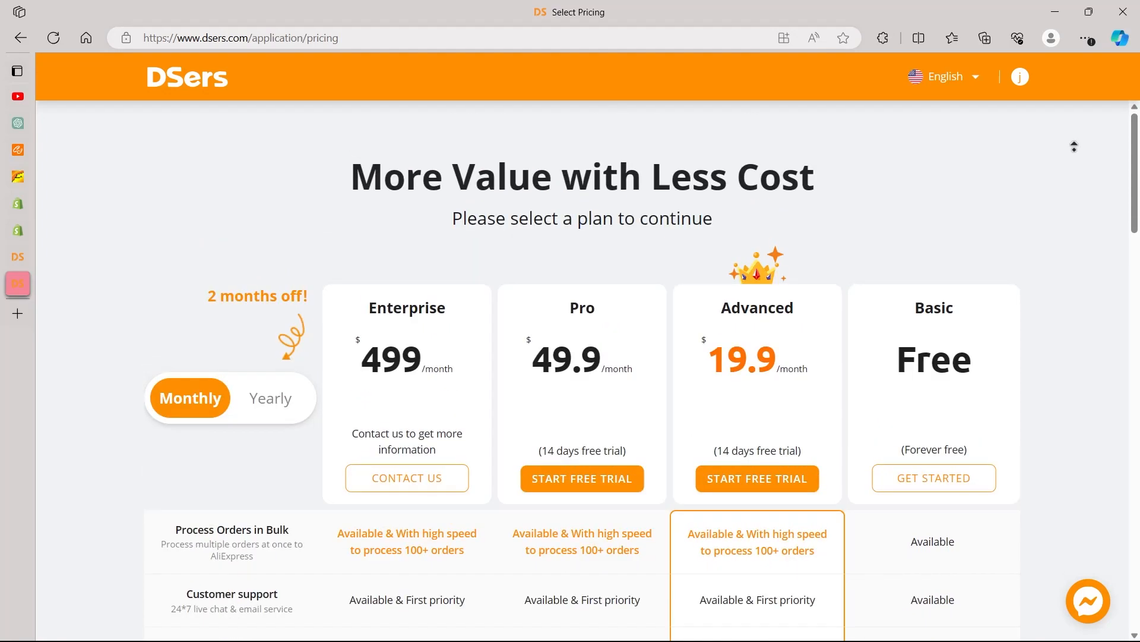
# Step: Compare the DSers plans' features and limits and get started with the free Basic plan
pyautogui.scroll(-2, 1078, 245)
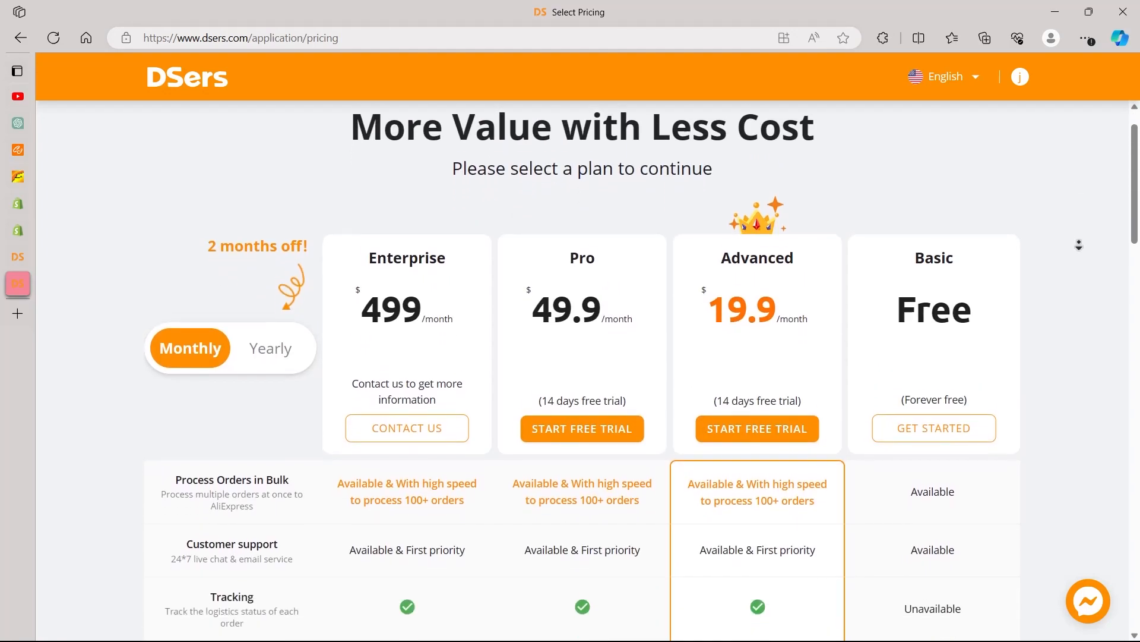
pyautogui.scroll(-5, 1079, 244)
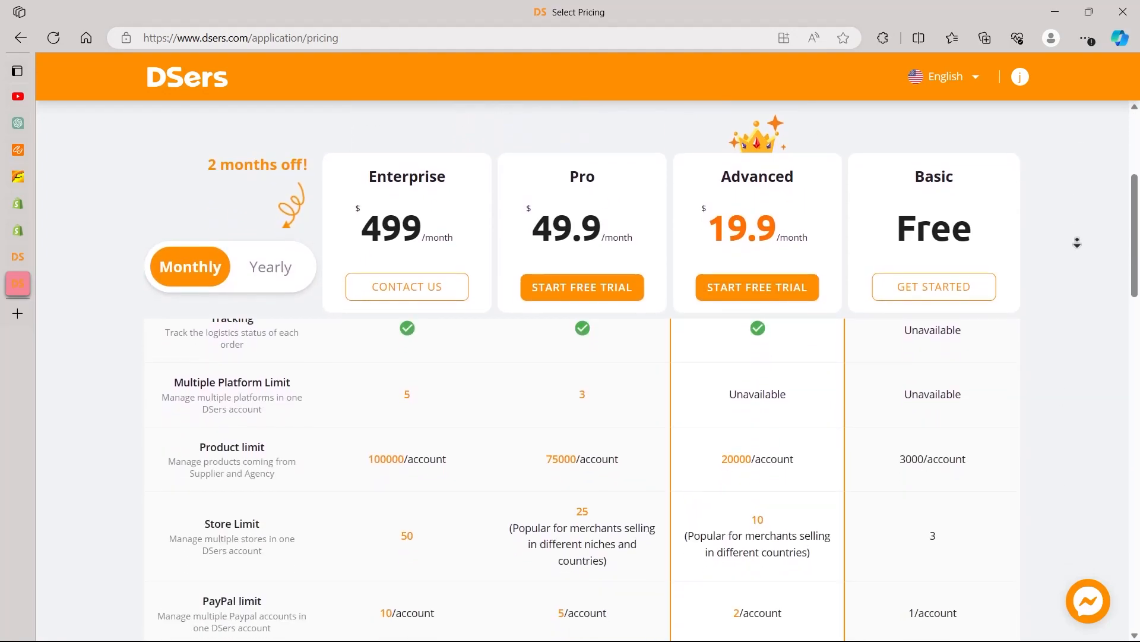
pyautogui.scroll(-1, 1079, 244)
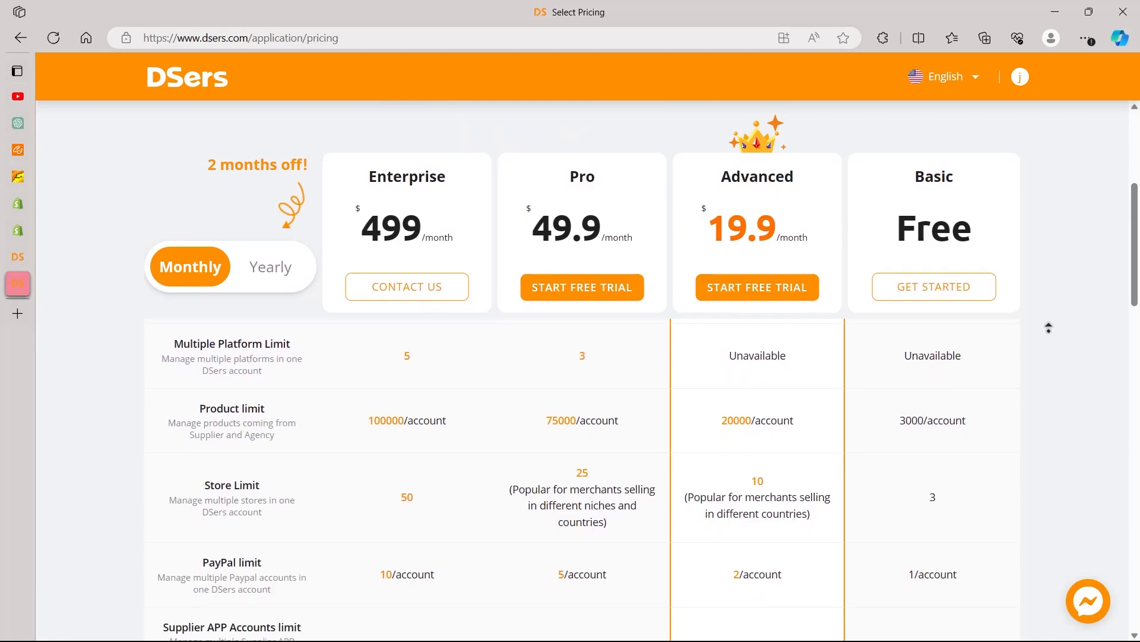
pyautogui.scroll(6, 1046, 265)
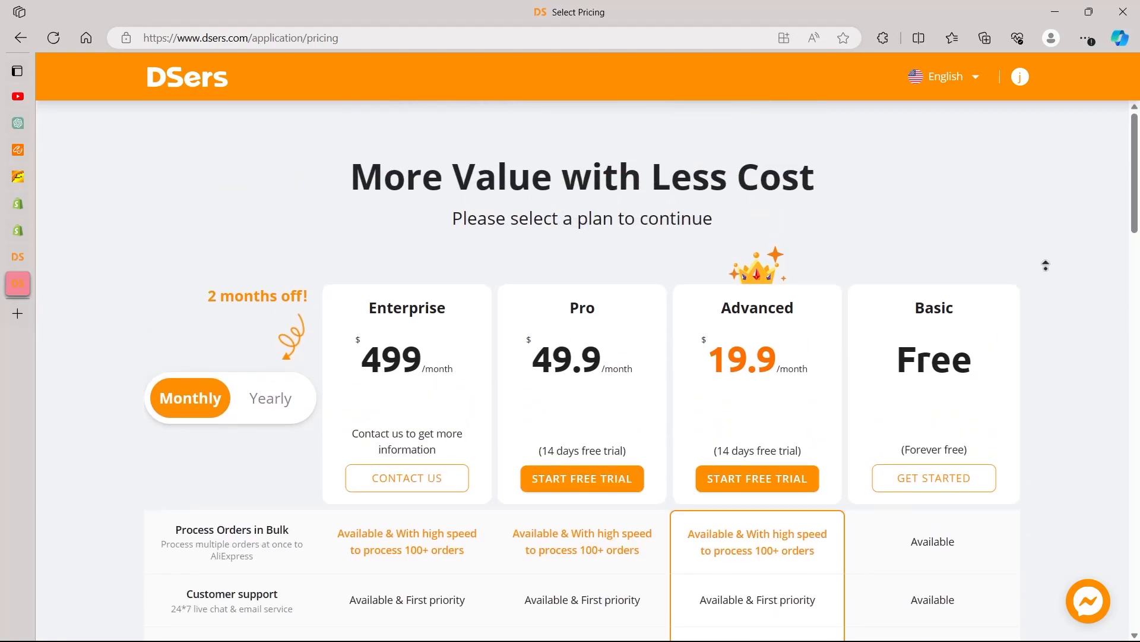
pyautogui.scroll(-10, 1046, 266)
pyautogui.moveTo(1138, 326); pyautogui.dragTo(1136, 167)
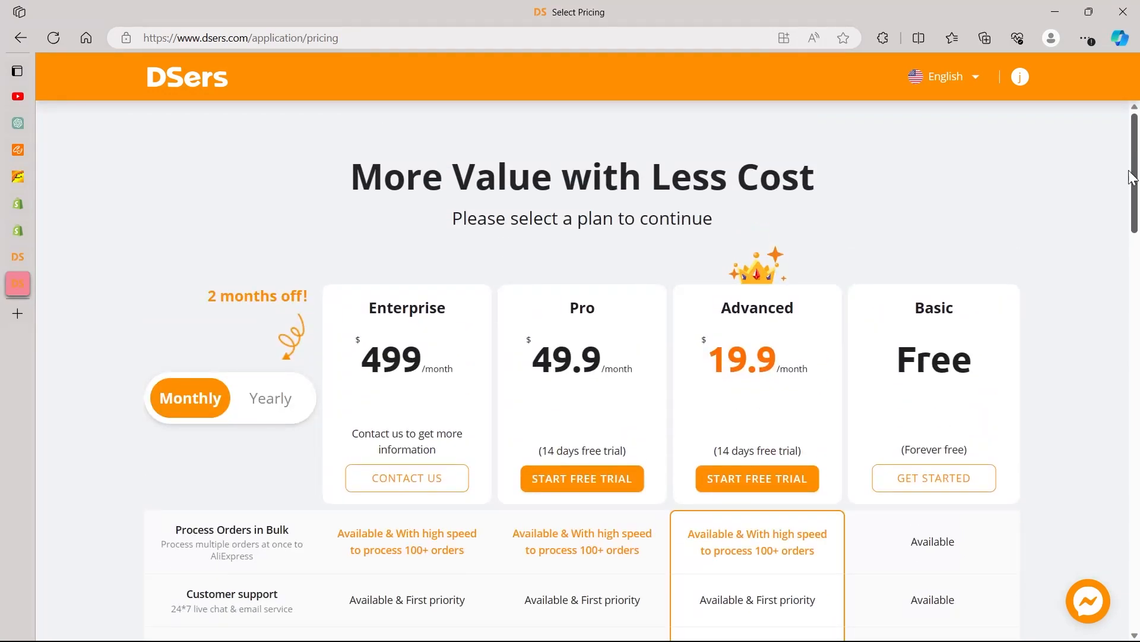
pyautogui.click(937, 477)
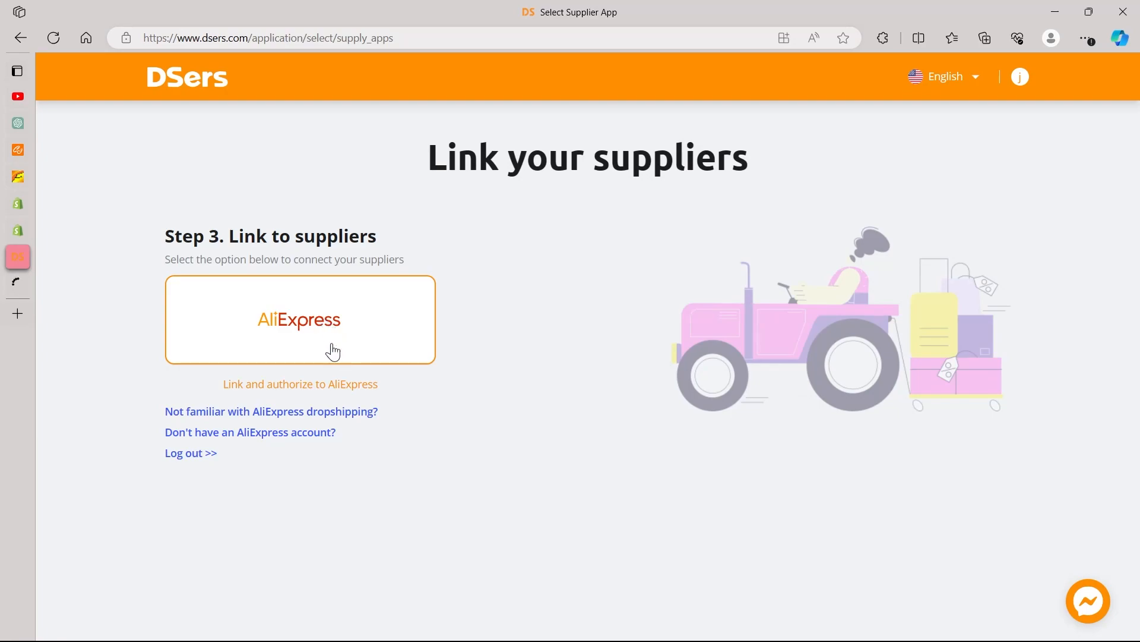
# Step: Link AliExpress as the supplier and grant DSers access to the signed-in AliExpress account
pyautogui.click(297, 330)
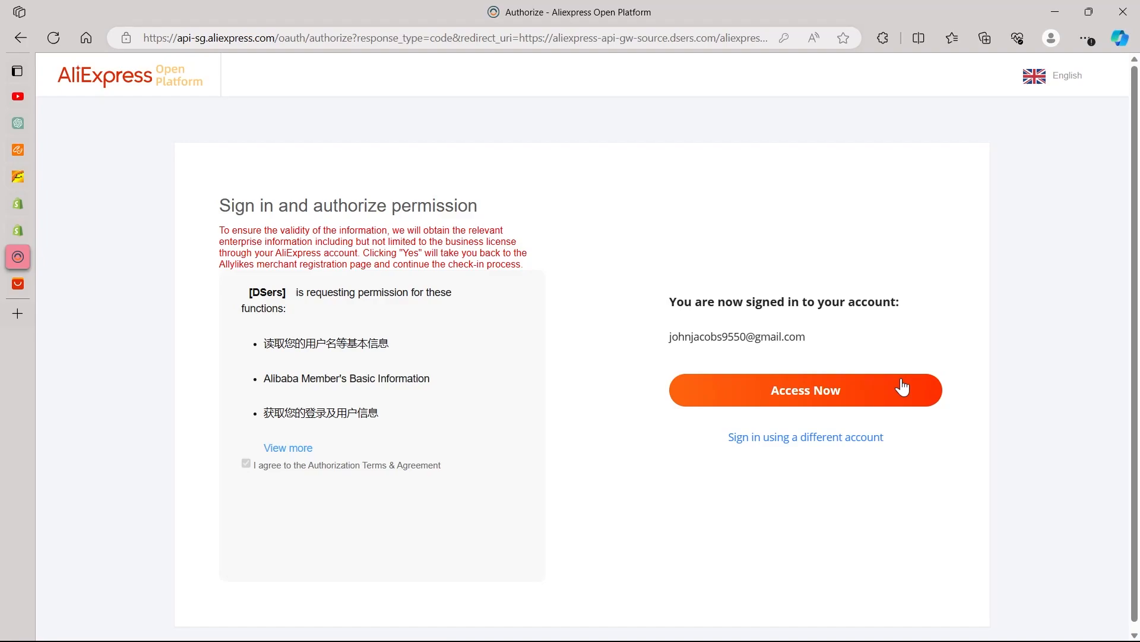
pyautogui.click(828, 394)
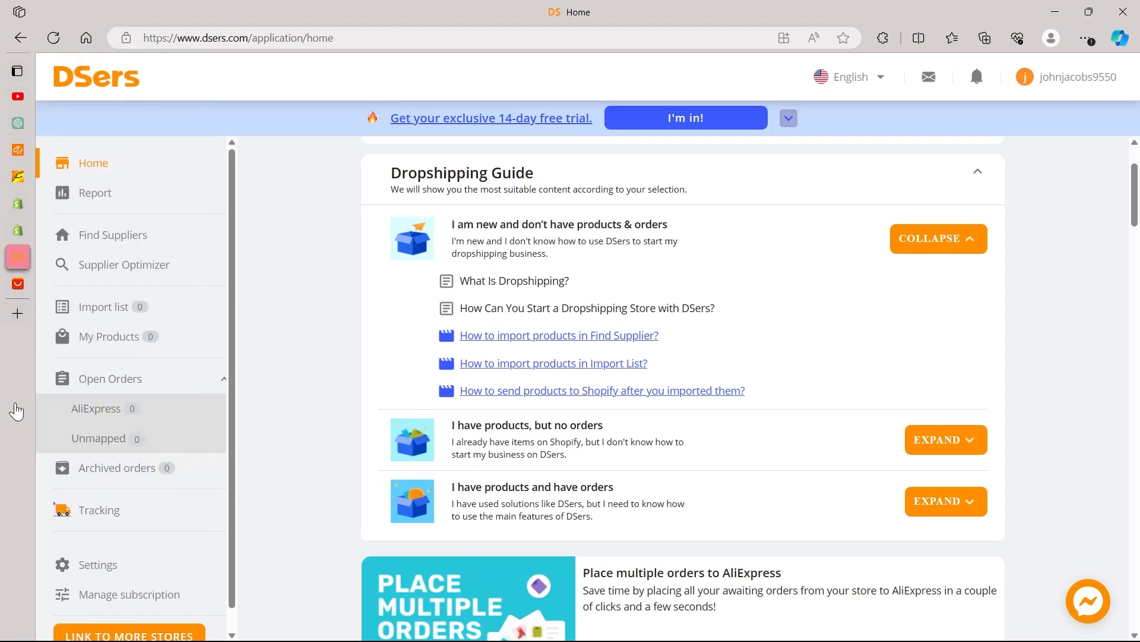
# Step: Open the Chrome Web Store in a new tab, search for dsers and open the DSers - AliExpress.com Product Importer page
pyautogui.click(18, 313)
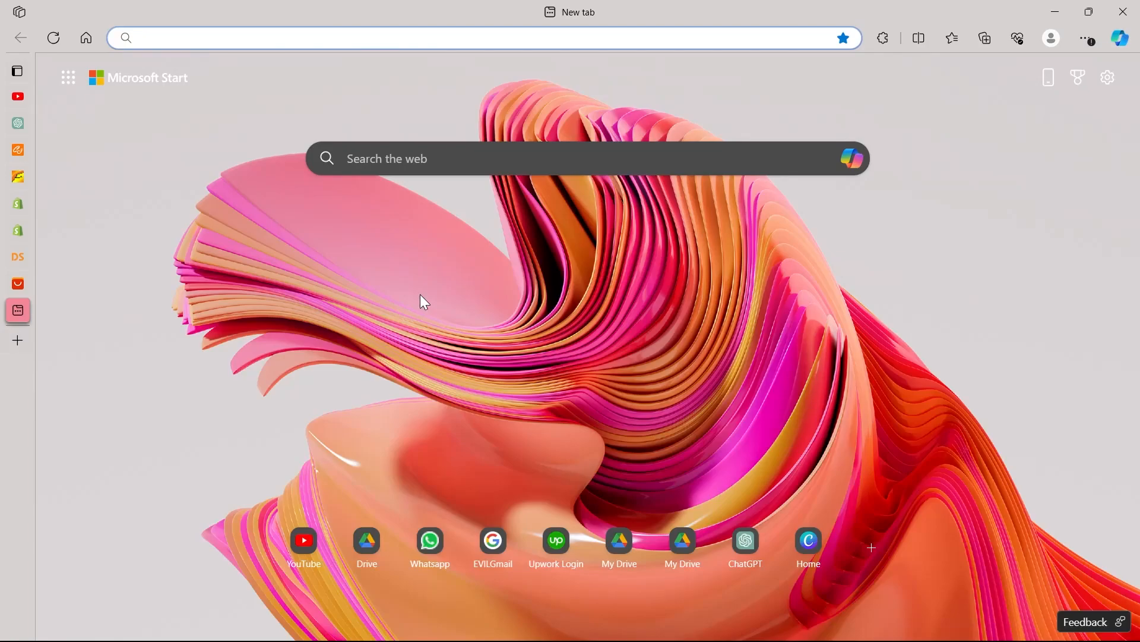
pyautogui.write('chro')
pyautogui.click(428, 255)
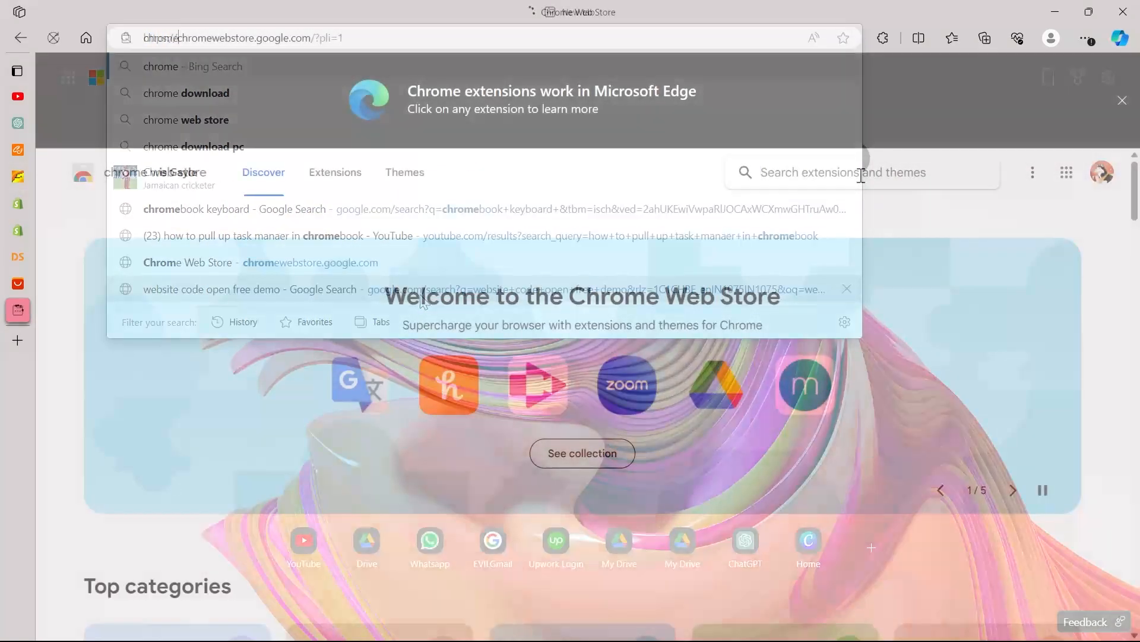
pyautogui.click(838, 172)
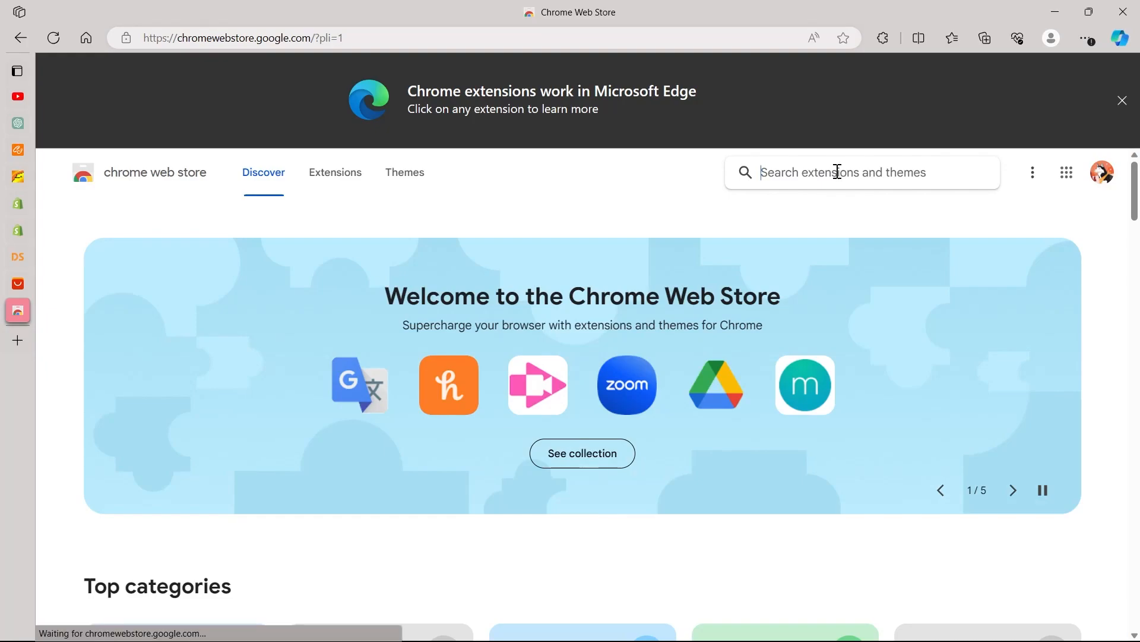
pyautogui.write('dsers')
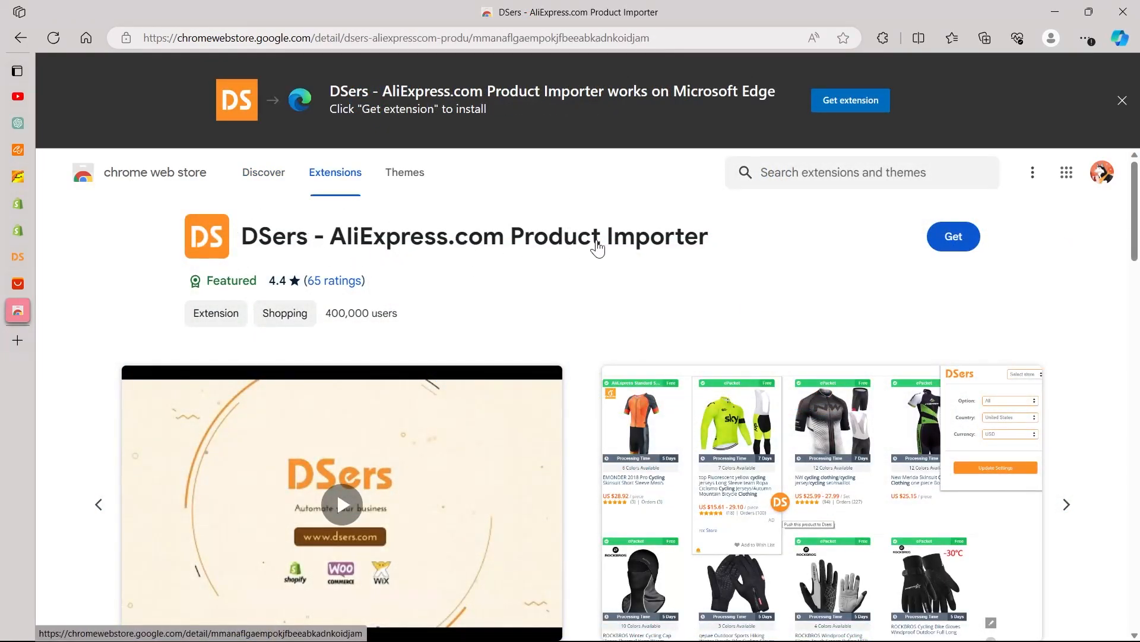
# Step: Add the DSers - AliExpress.com Product Importer extension to Microsoft Edge and dismiss the installation notice
pyautogui.click(954, 238)
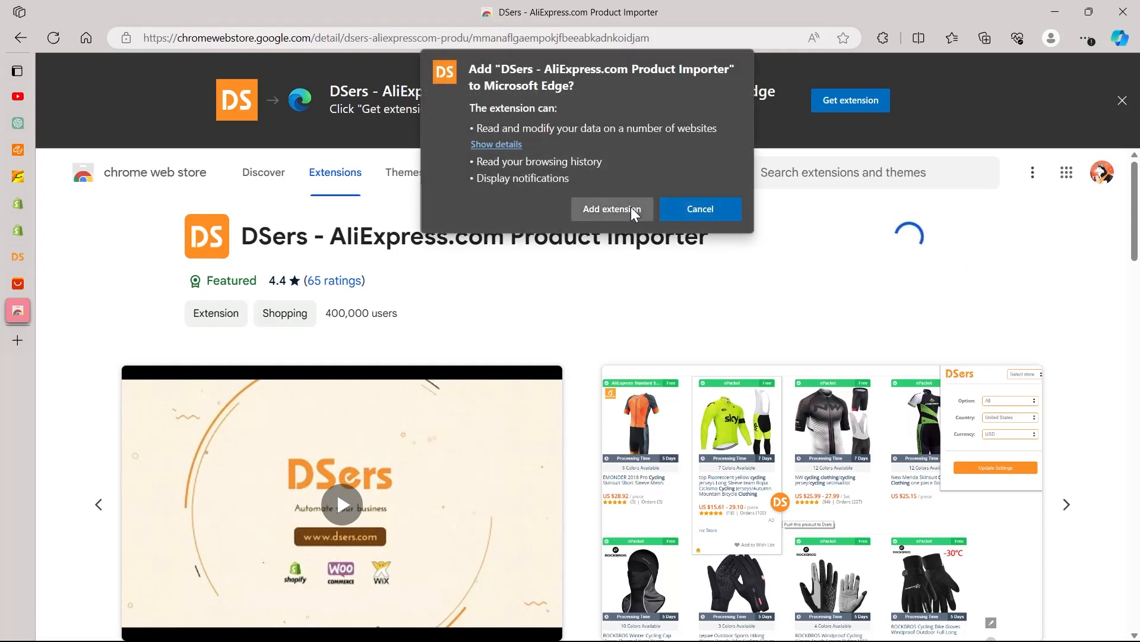
pyautogui.click(630, 206)
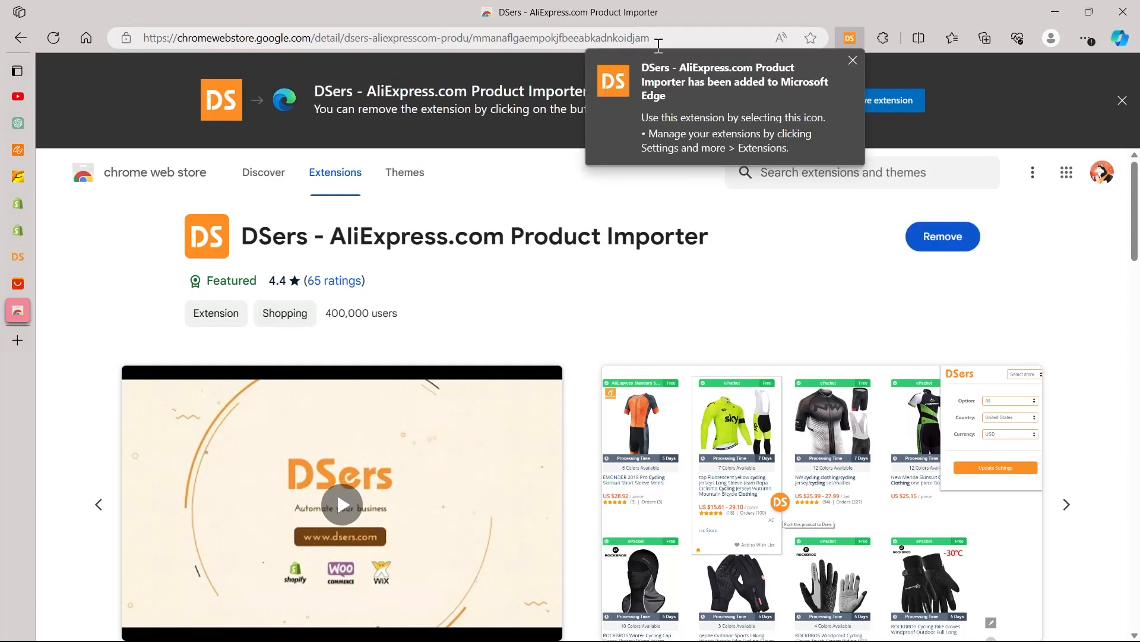
pyautogui.click(855, 60)
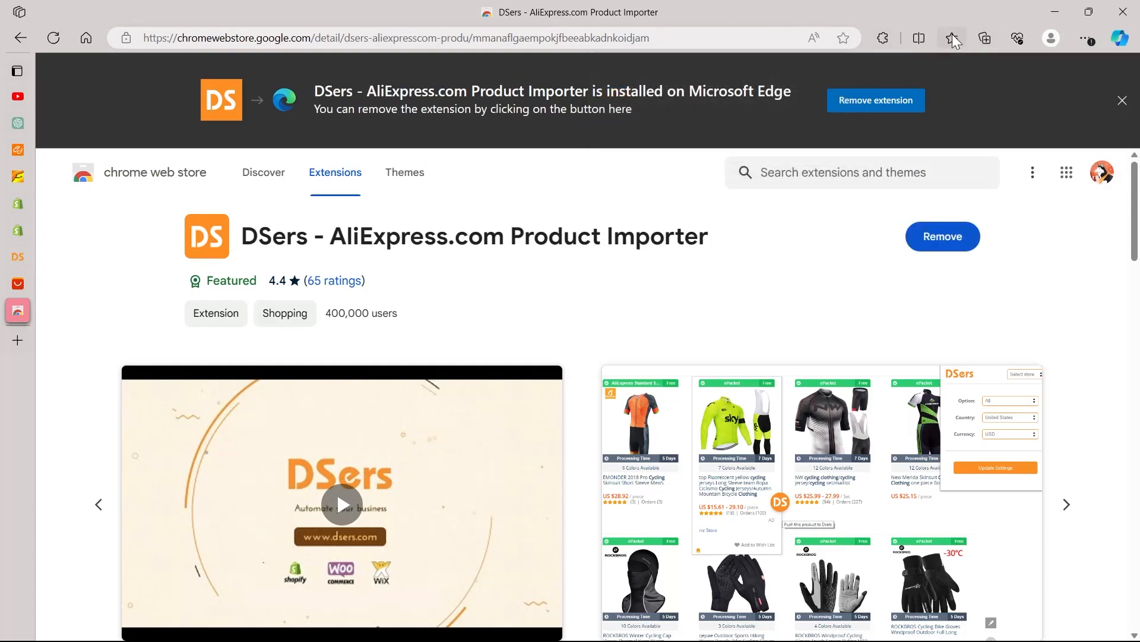
# Step: Set the DSers - AliExpress.com Product Importer extension to show in the browser toolbar
pyautogui.click(893, 34)
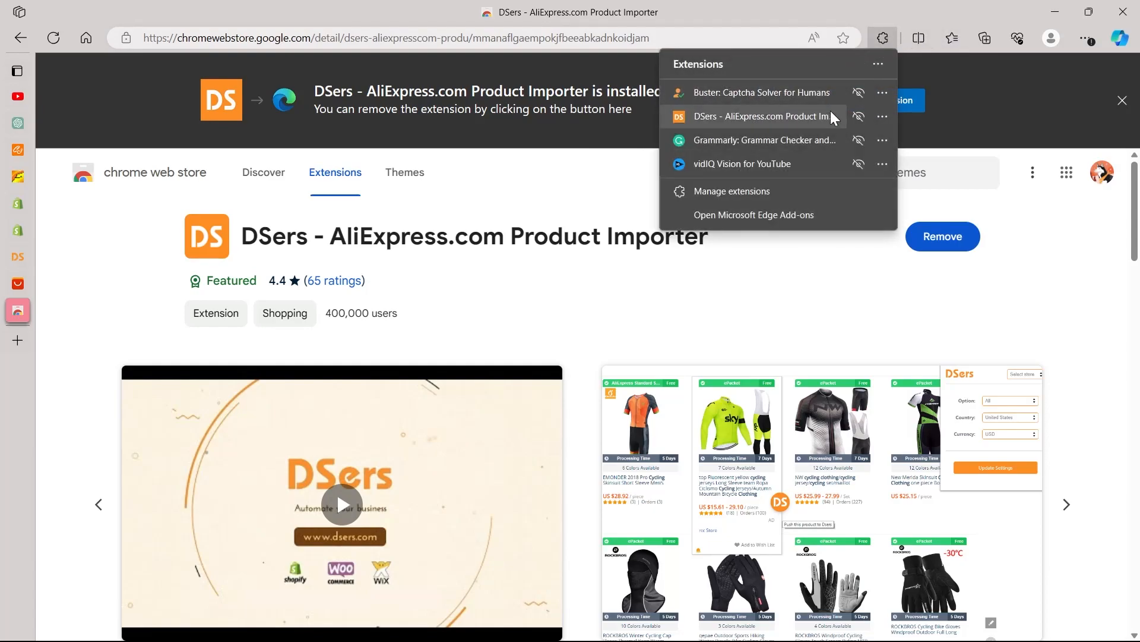
pyautogui.click(883, 119)
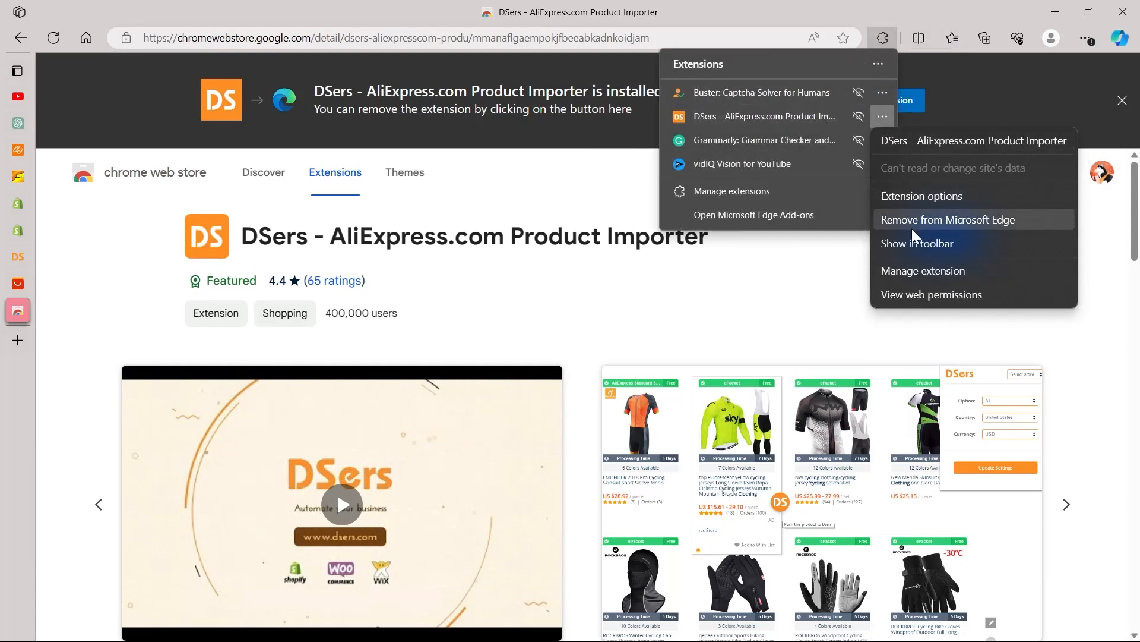
pyautogui.click(921, 244)
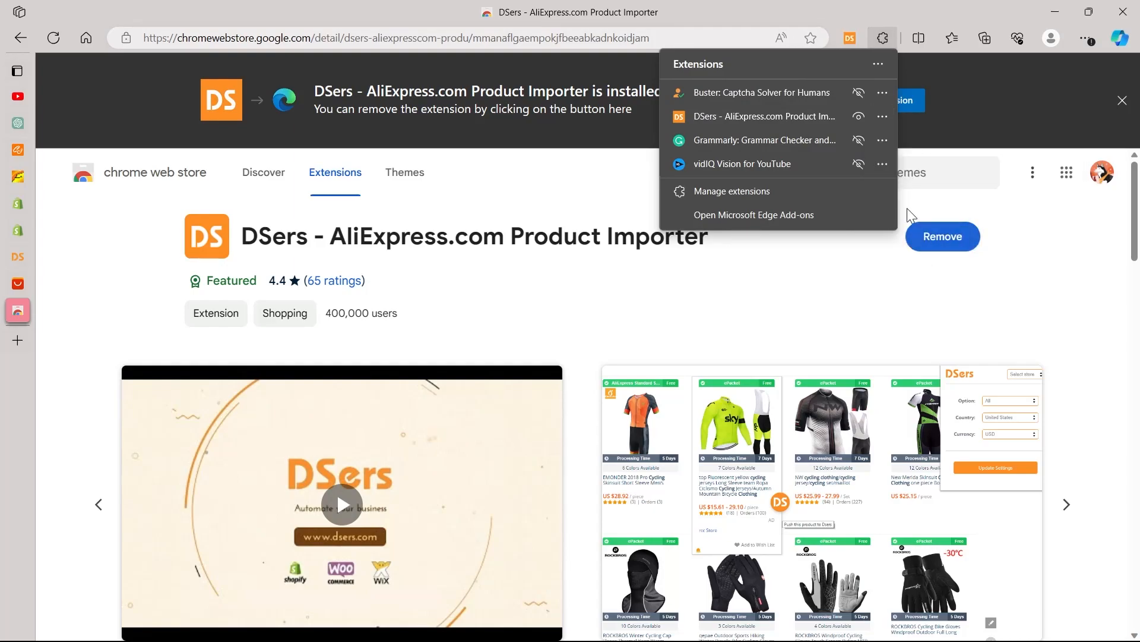
pyautogui.click(847, 13)
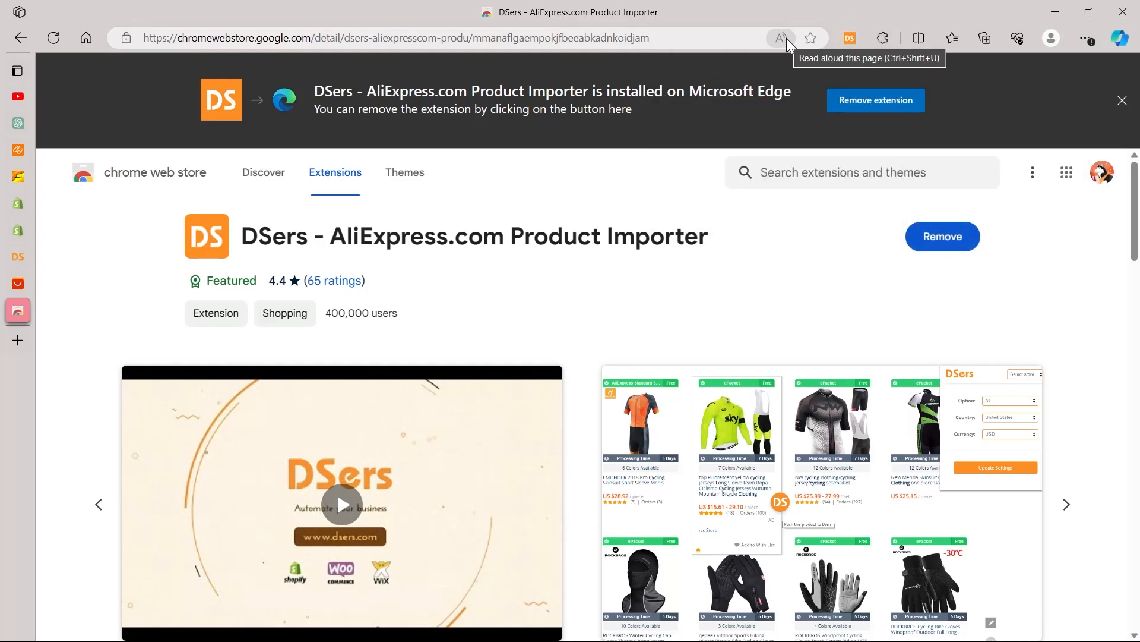
# Step: Switch the DSers extension's toolbar visibility off and back on, and open the extension's popup
pyautogui.click(882, 38)
pyautogui.click(883, 38)
pyautogui.click(882, 37)
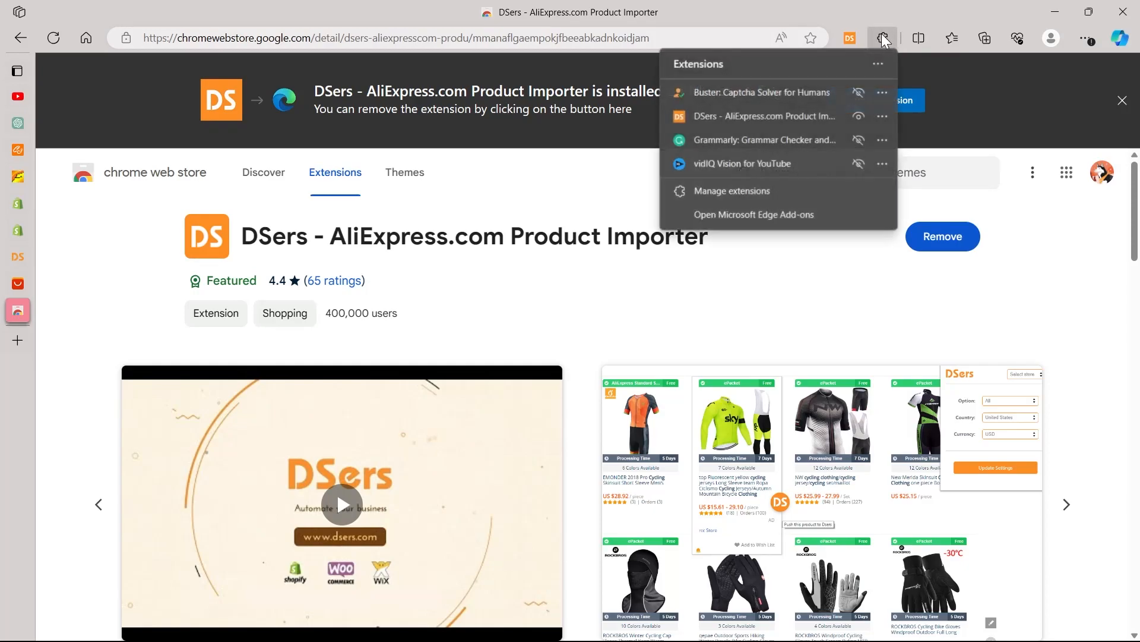
pyautogui.click(859, 116)
pyautogui.click(859, 116)
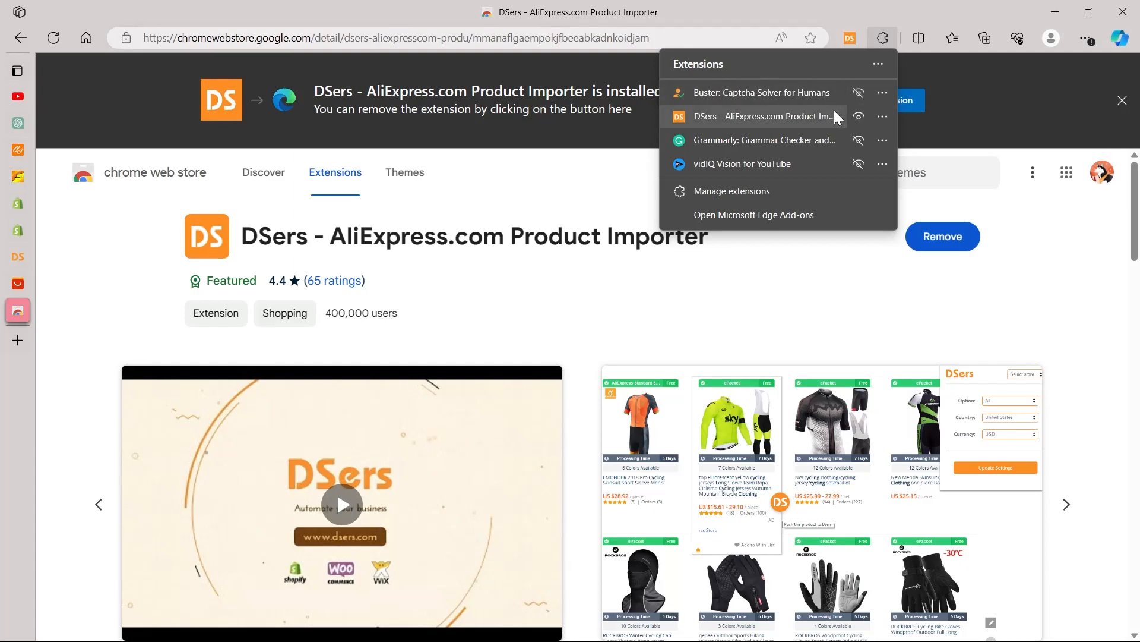
pyautogui.click(764, 115)
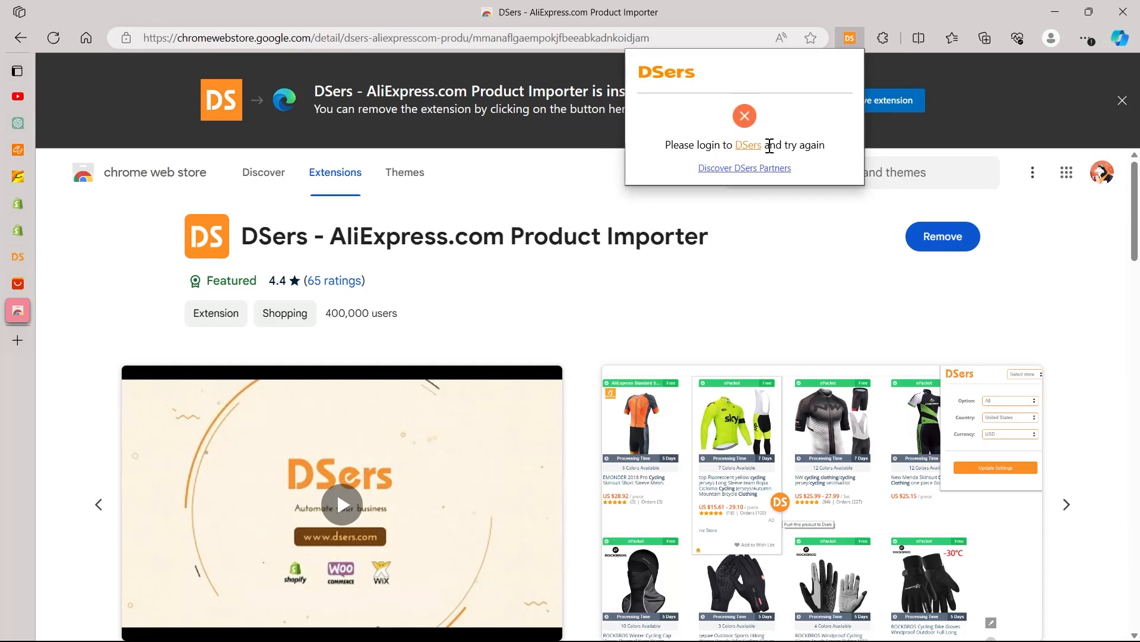
# Step: Open DSers from the extension's login prompt, and add the portable blender from its AliExpress product page to DSers
pyautogui.click(748, 145)
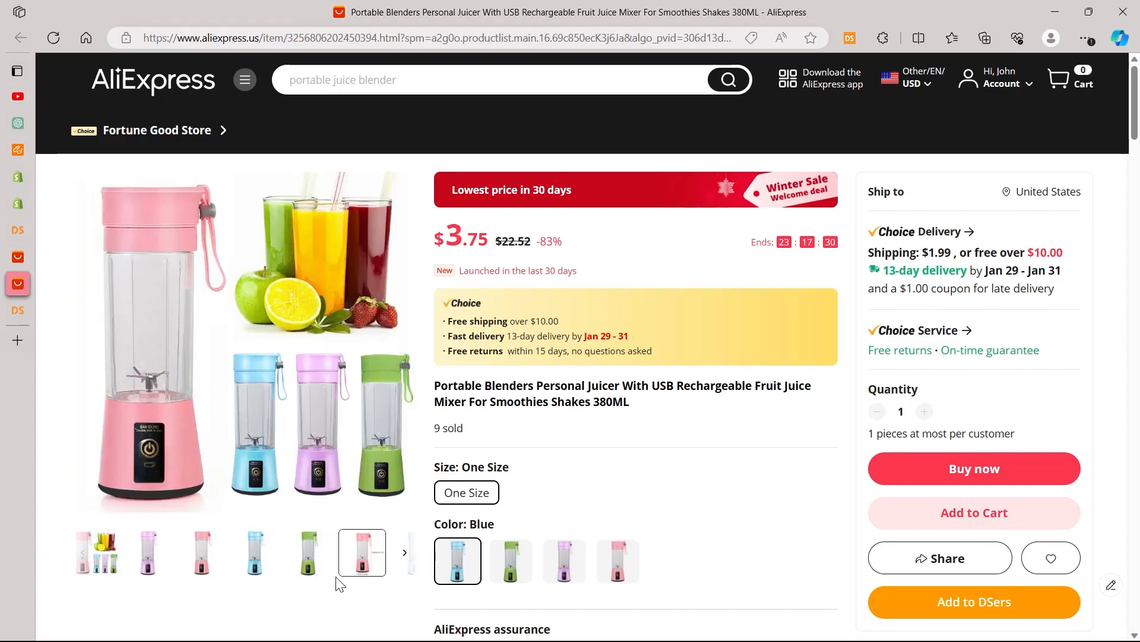
pyautogui.click(338, 575)
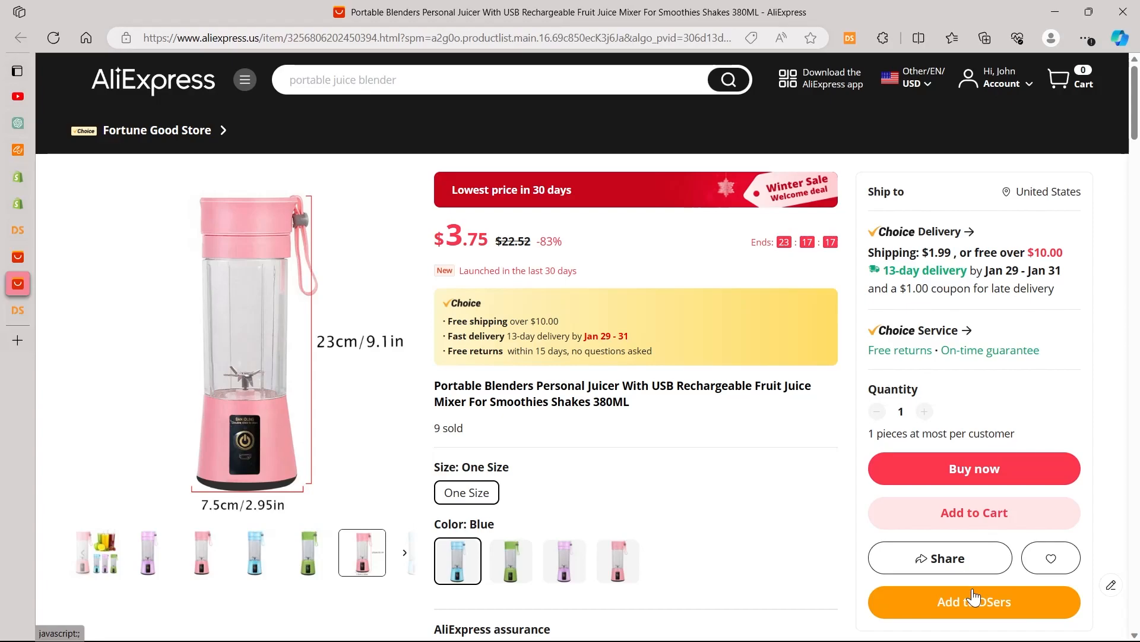
pyautogui.scroll(-1, 1119, 248)
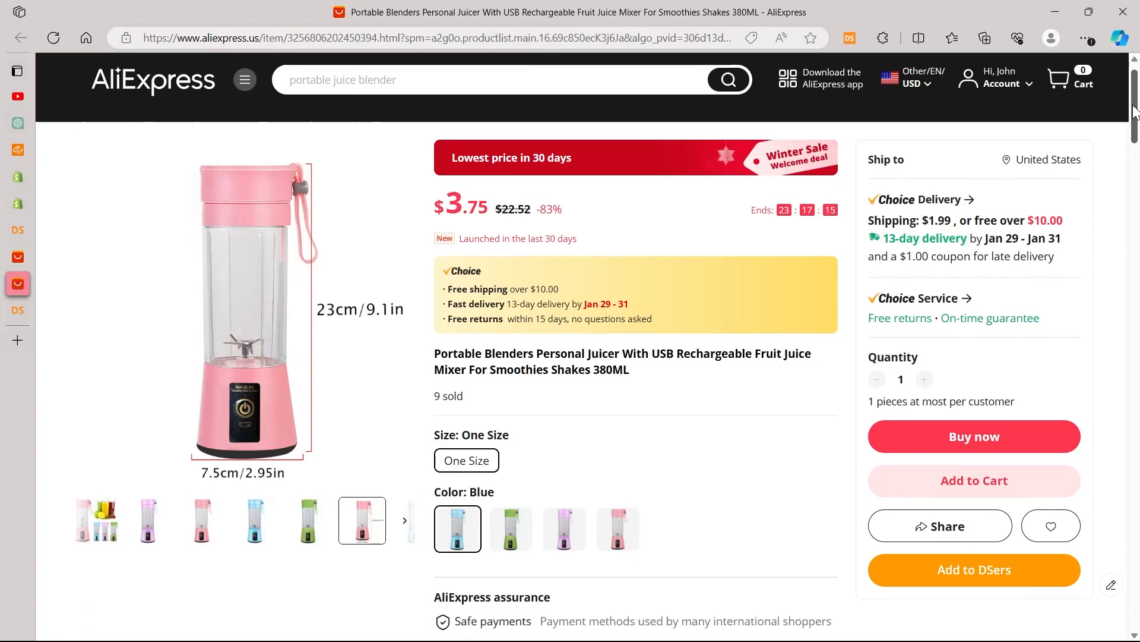
pyautogui.click(967, 569)
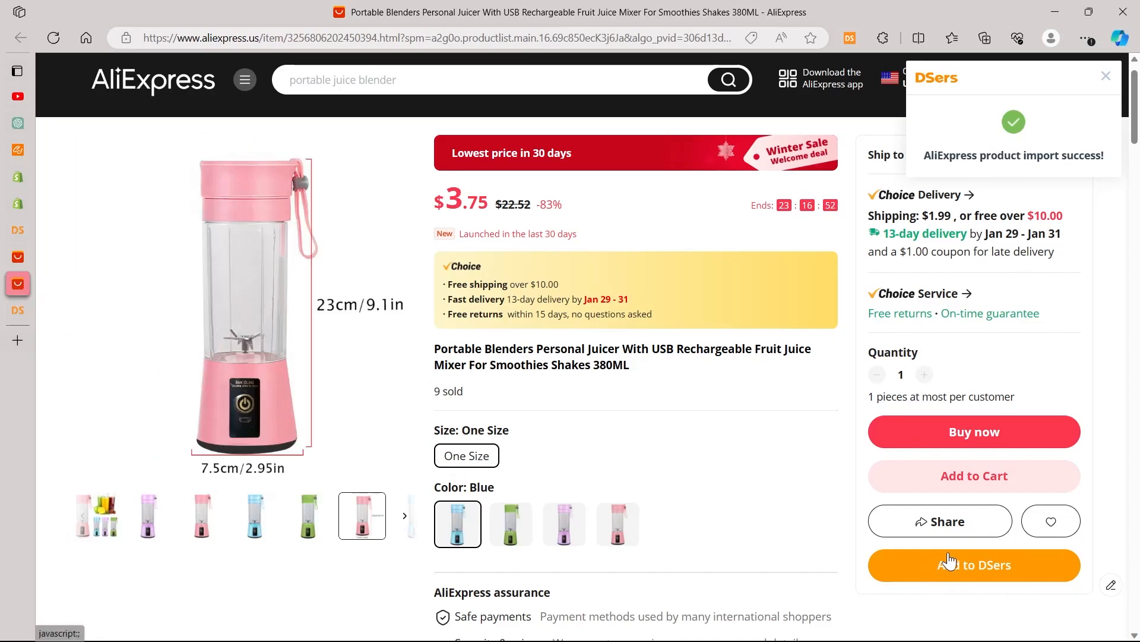
# Step: Switch to DSers, open the import list and bring the imported portable blender into view
pyautogui.click(107, 229)
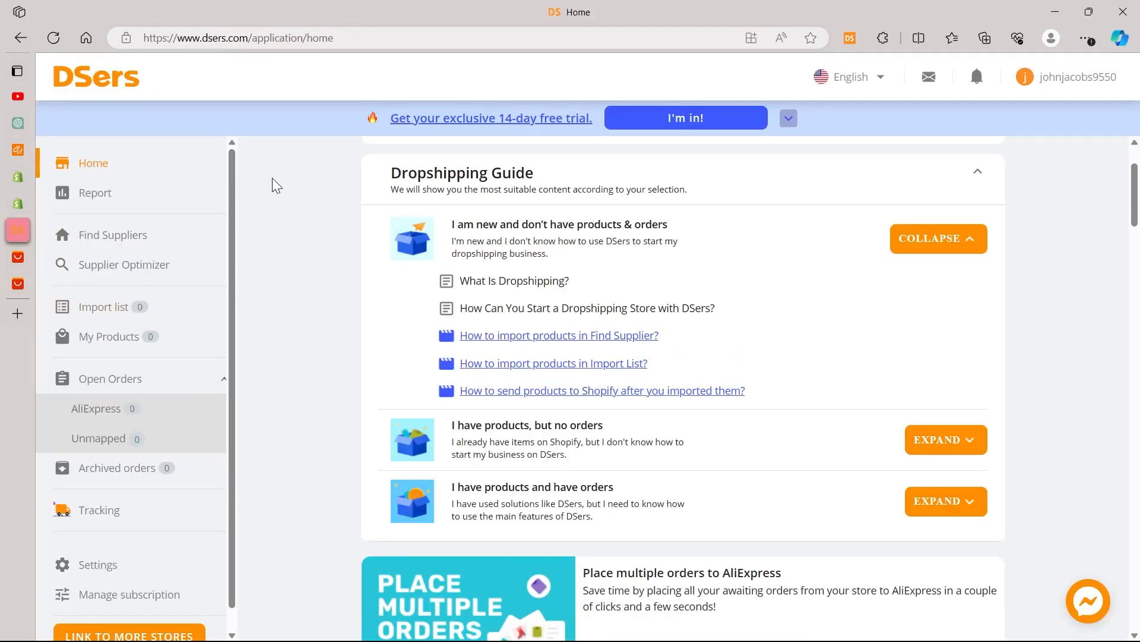
pyautogui.click(92, 309)
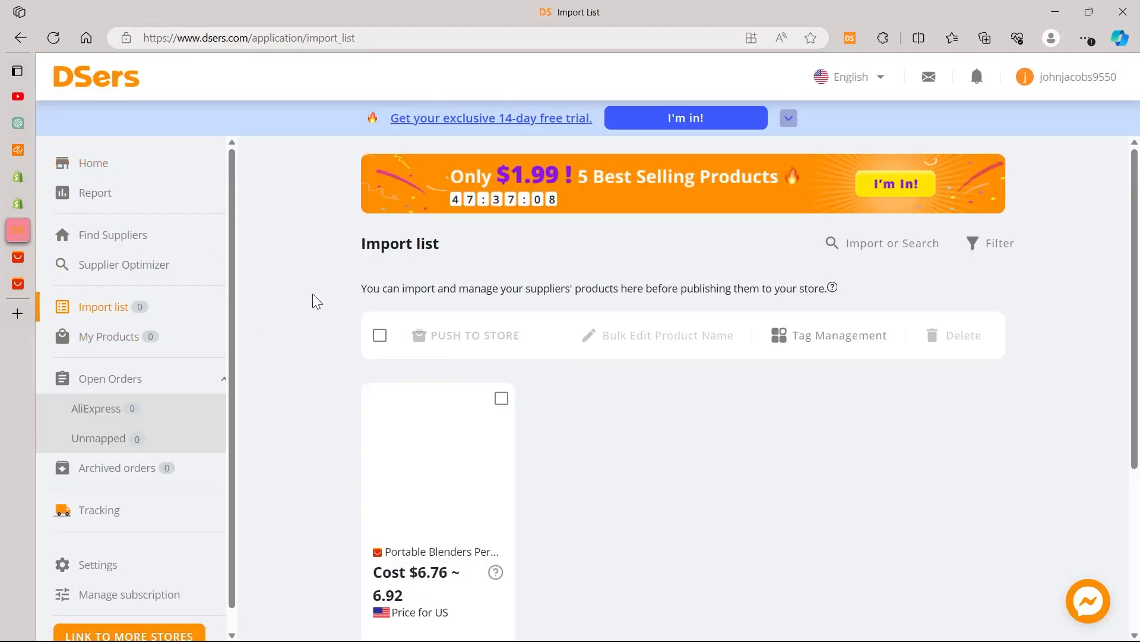
pyautogui.middleClick(280, 311)
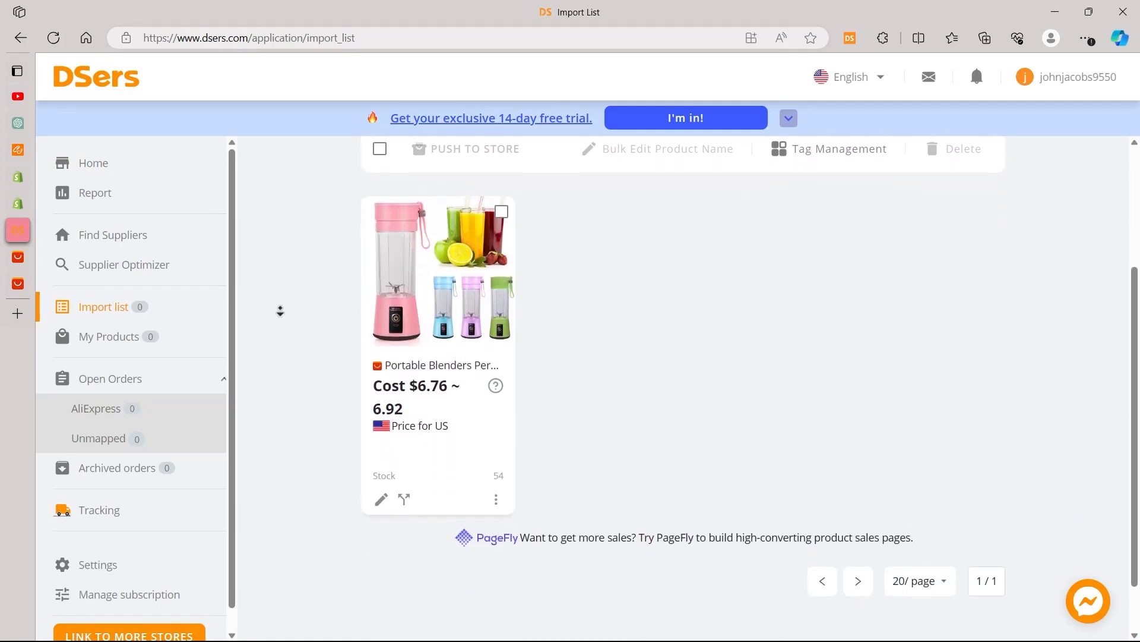
pyautogui.middleClick(284, 315)
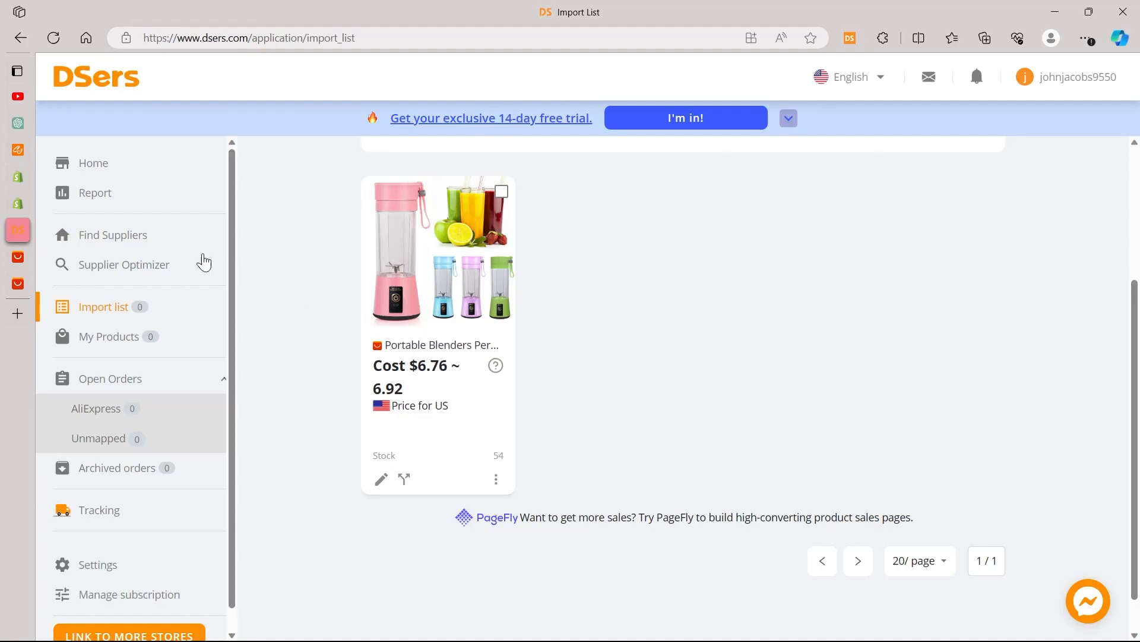
# Step: Delete the green variant from the imported blender's product details and save the product
pyautogui.click(381, 479)
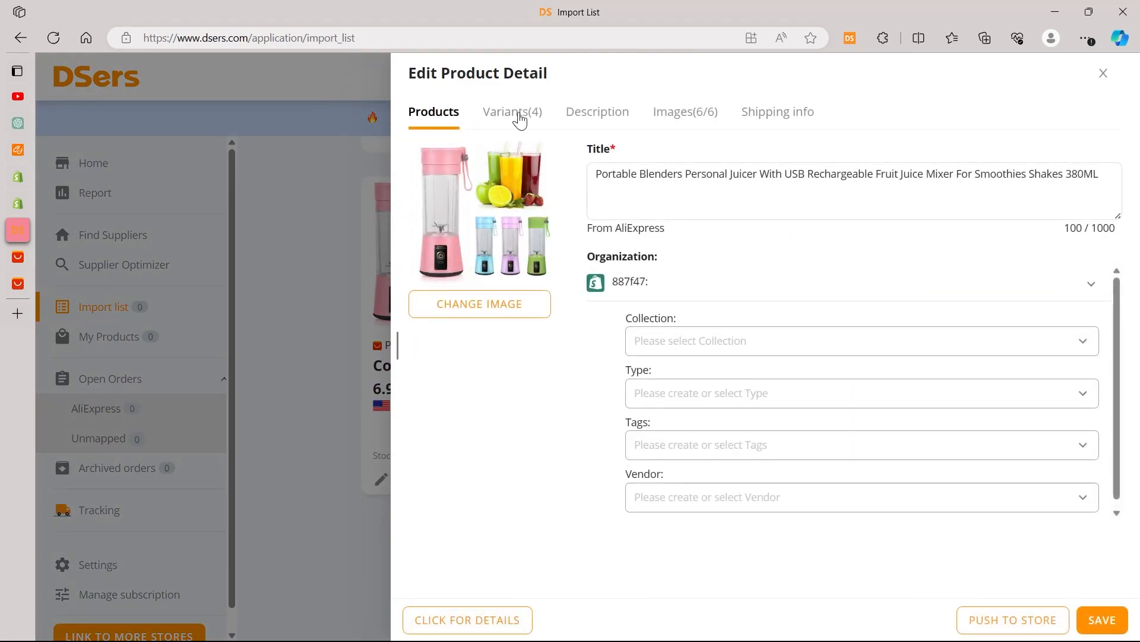
pyautogui.click(512, 116)
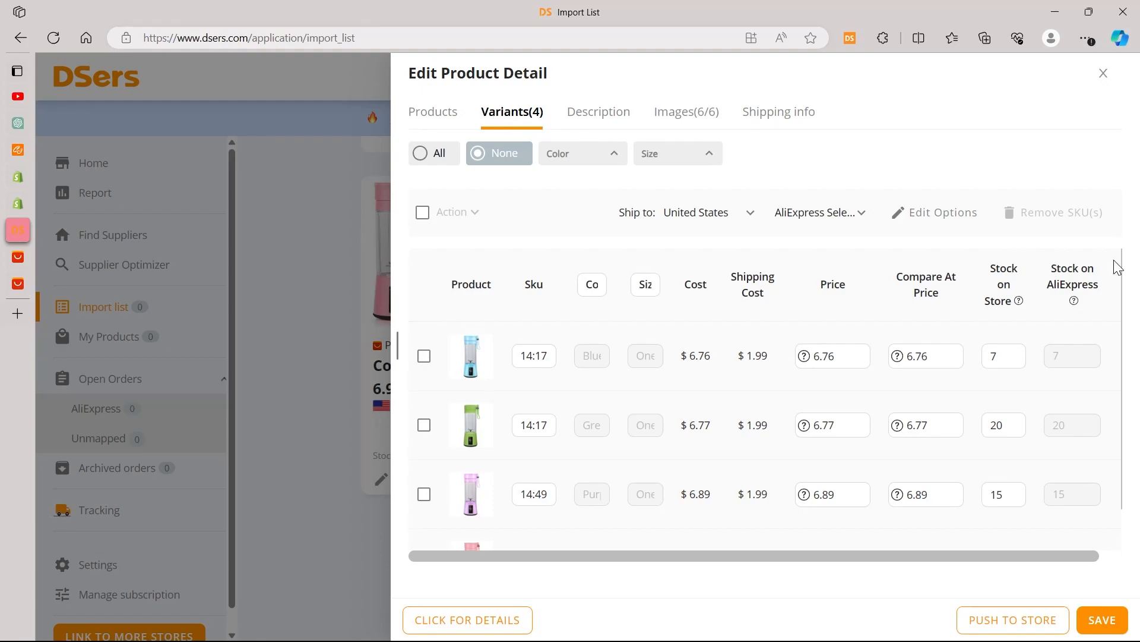
pyautogui.scroll(-2, 1010, 297)
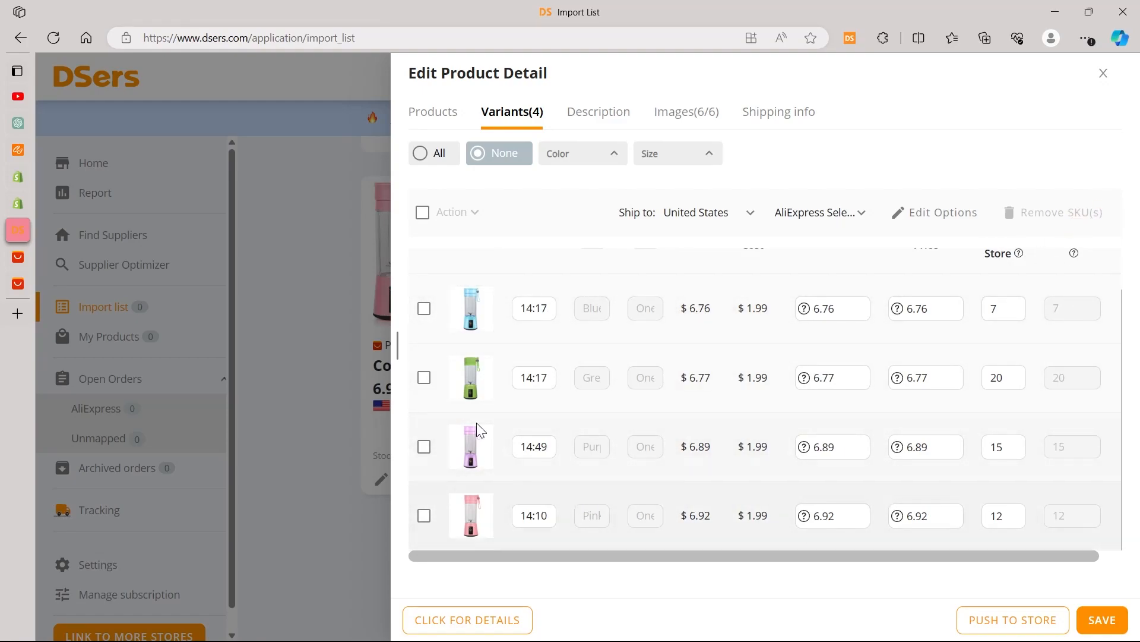
pyautogui.hscroll(1, 422, 333)
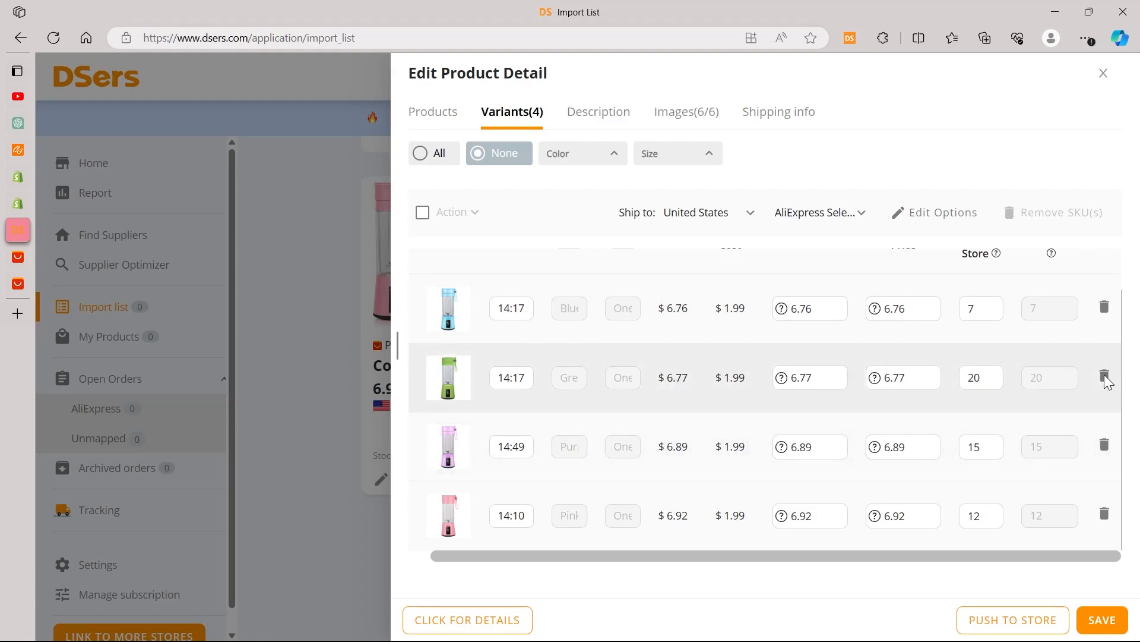
pyautogui.click(1104, 376)
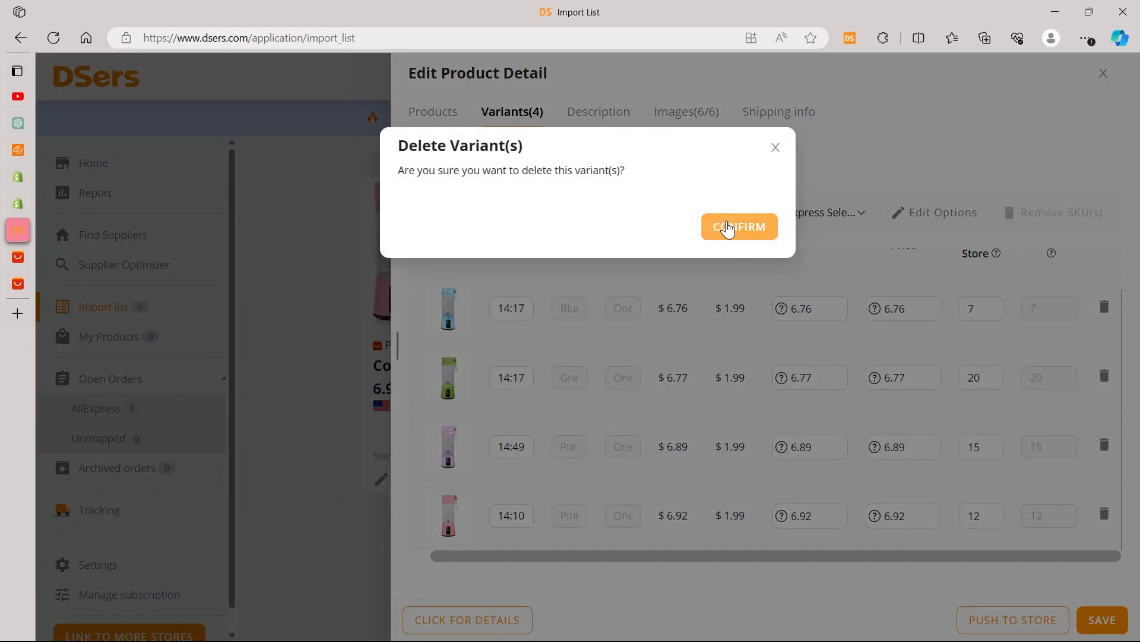
pyautogui.click(728, 229)
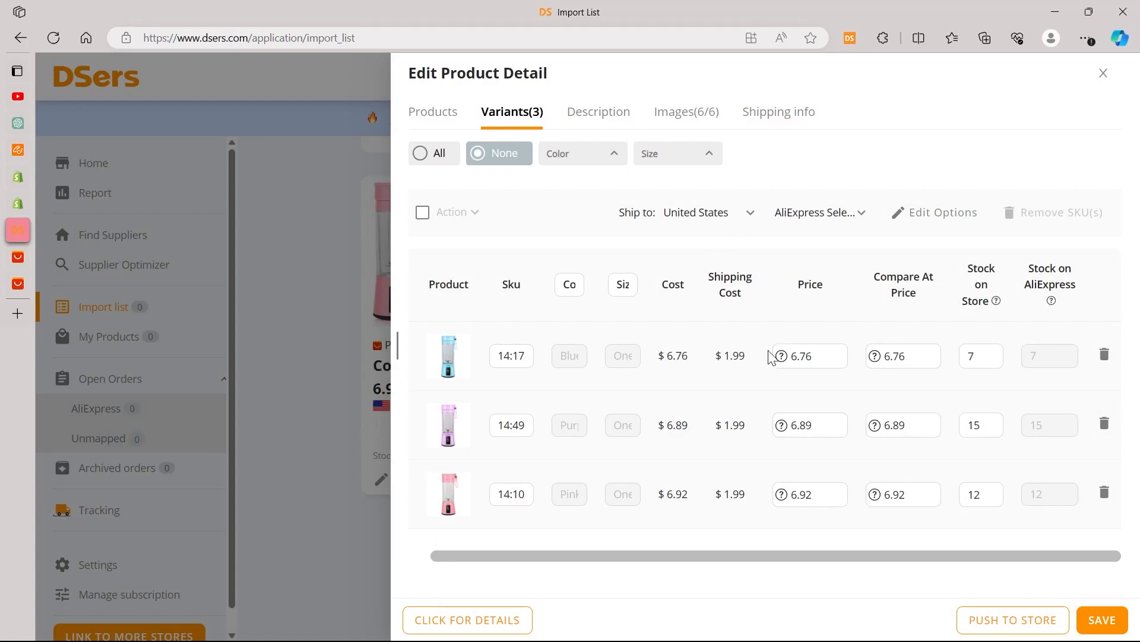
pyautogui.click(1108, 622)
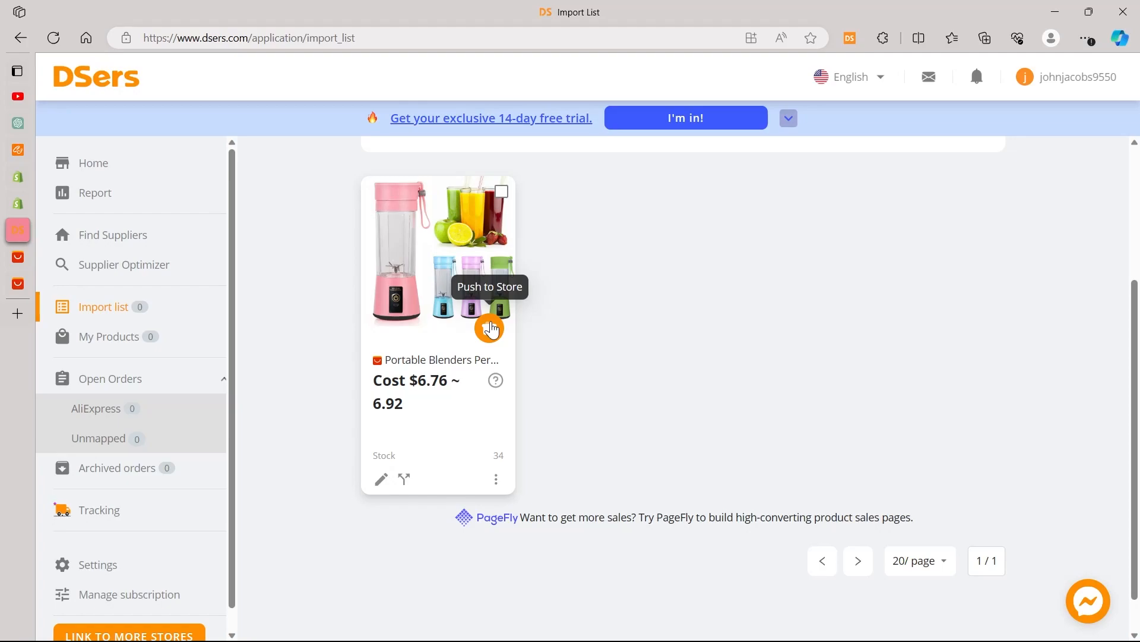
# Step: Push the blender to the connected Shopify store with publishing to the Online Store enabled, and open the product list in the Shopify admin
pyautogui.click(491, 329)
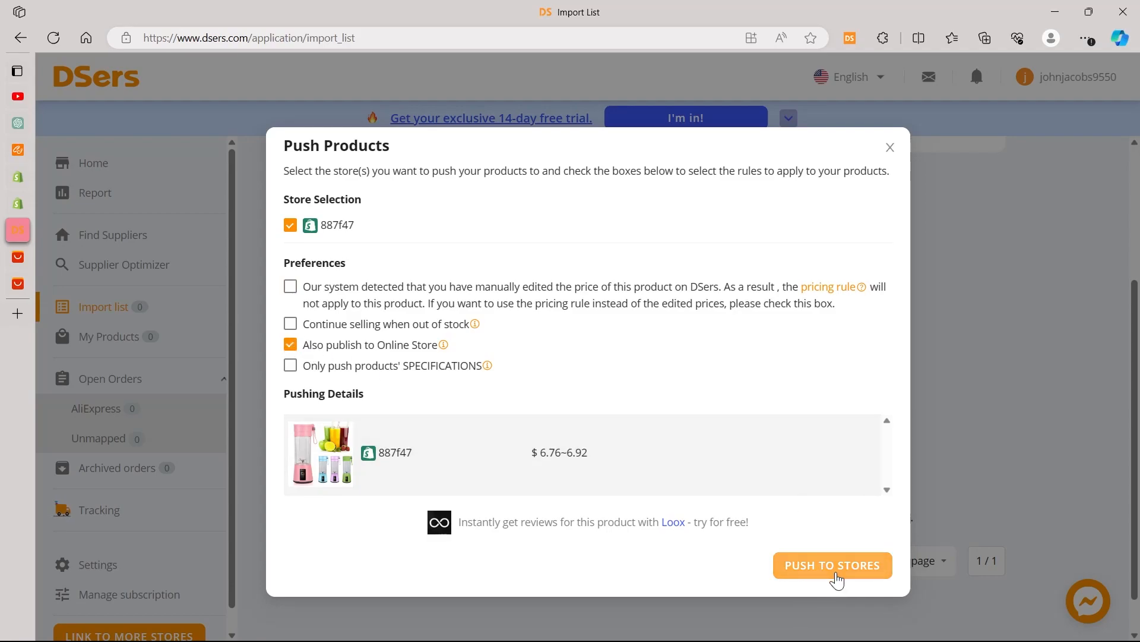
pyautogui.click(834, 571)
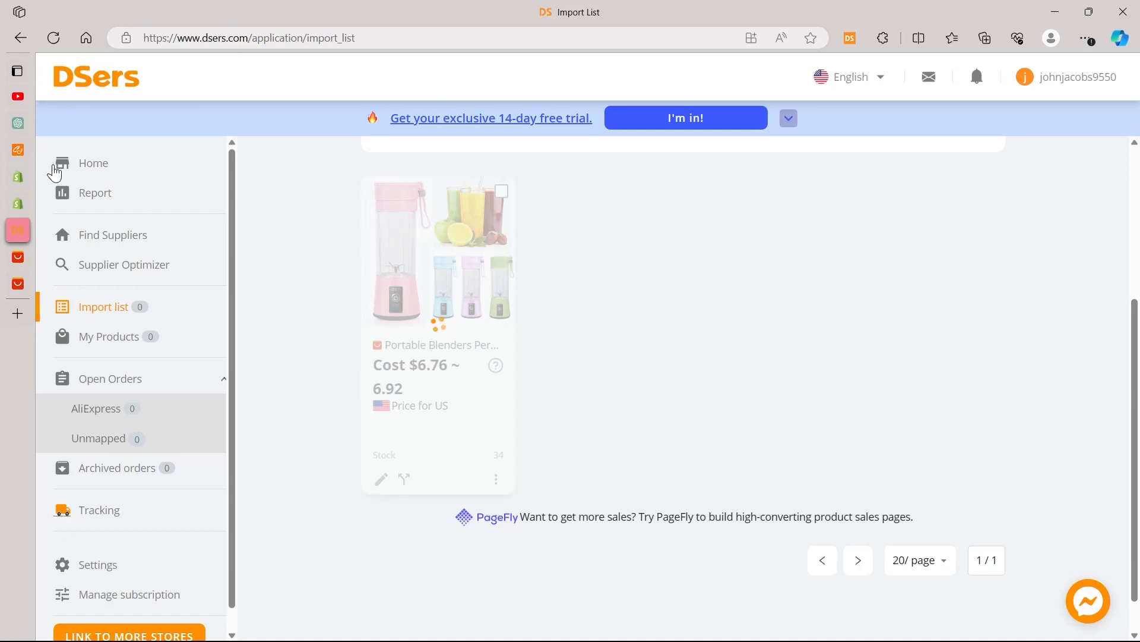
pyautogui.click(22, 177)
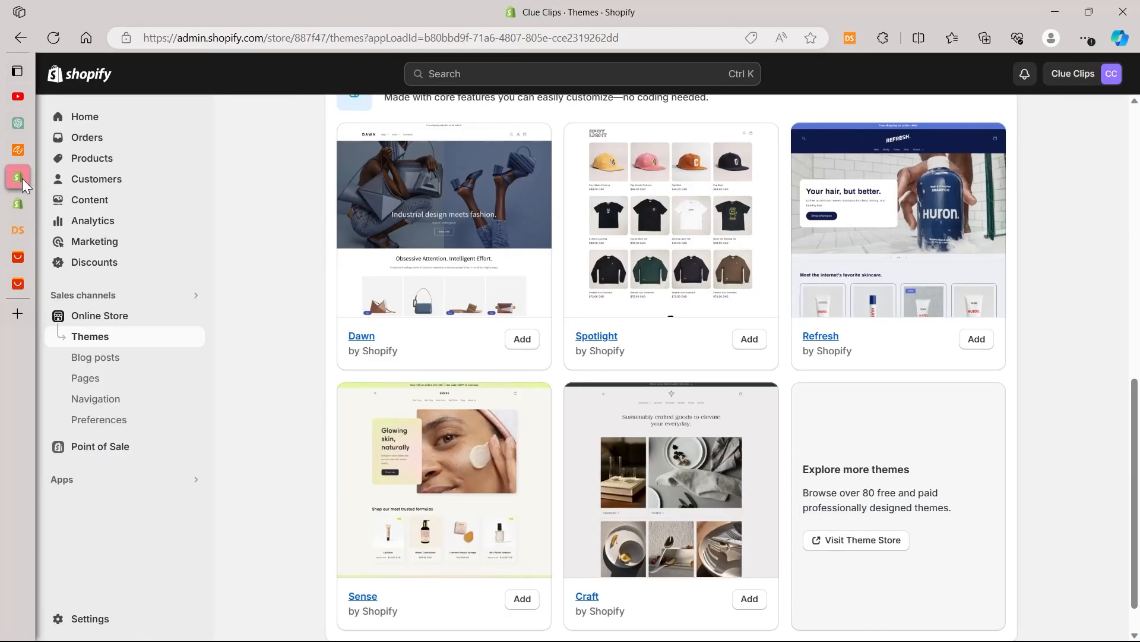
pyautogui.scroll(10, 292, 503)
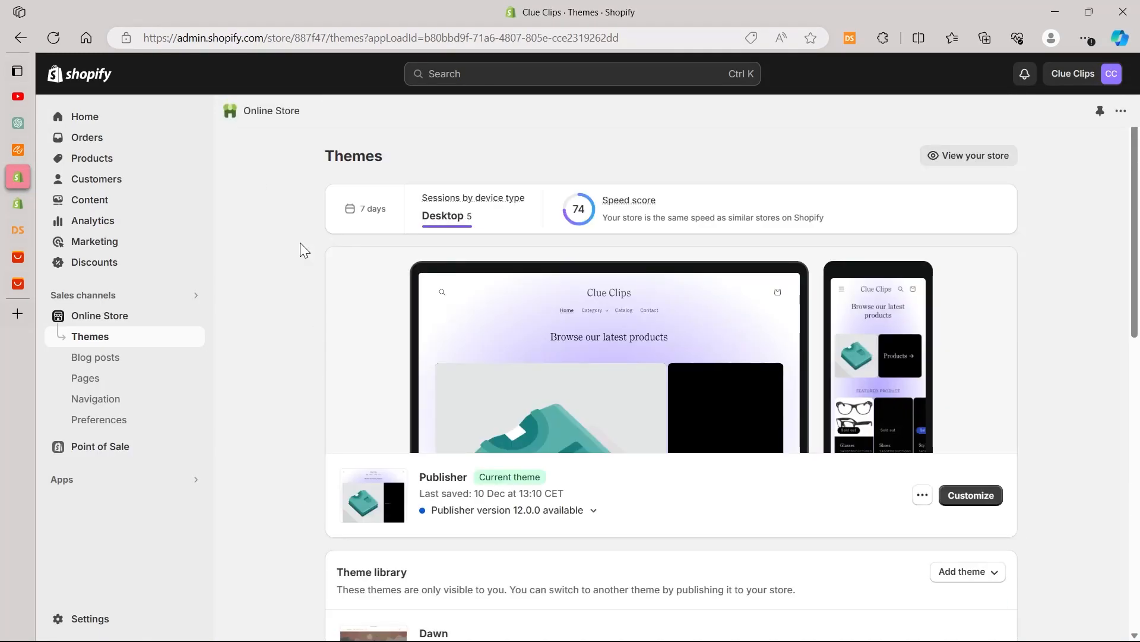
pyautogui.click(69, 162)
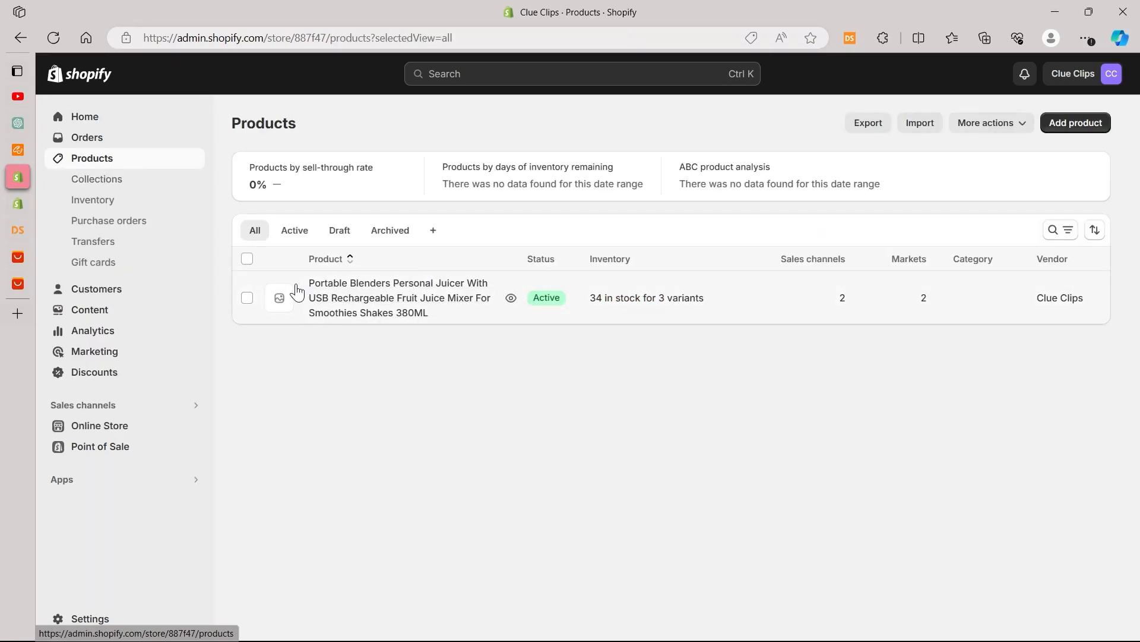
# Step: Open the portable blender product in Shopify and review its description, media, variants and search engine listing
pyautogui.click(619, 311)
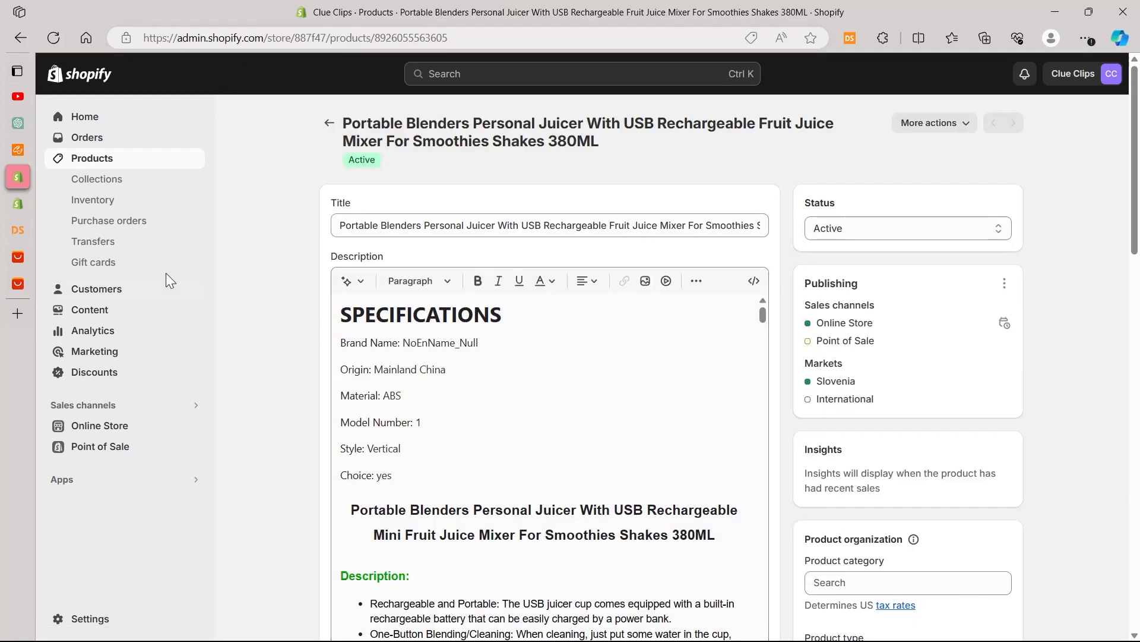
pyautogui.middleClick(272, 256)
pyautogui.scroll(-3, 274, 314)
pyautogui.scroll(2, 255, 181)
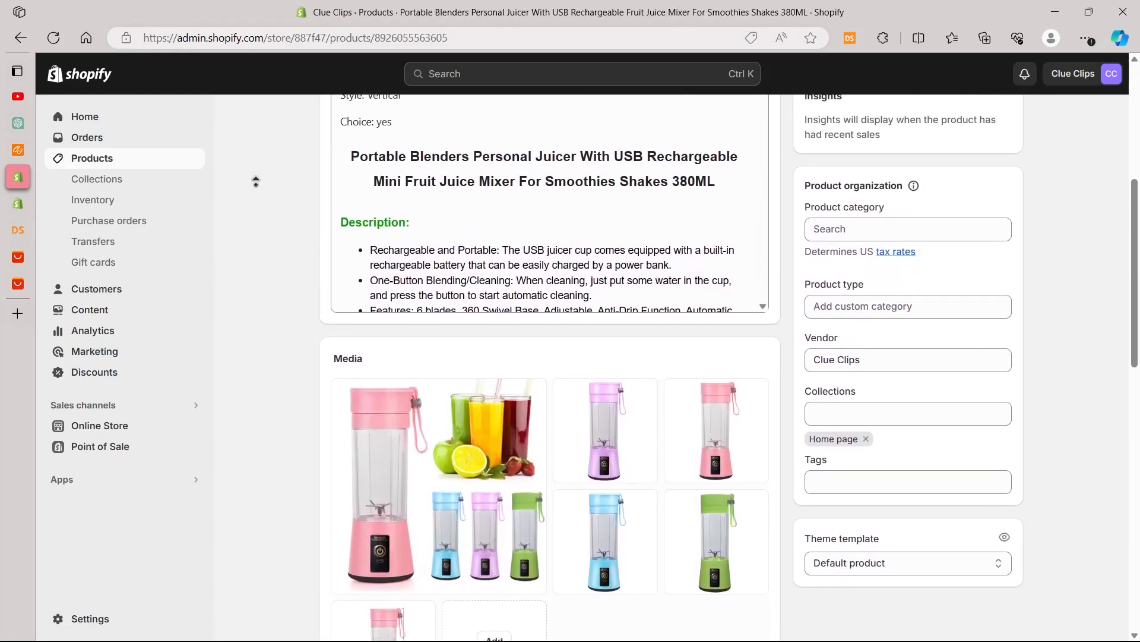
pyautogui.scroll(-10, 263, 381)
pyautogui.scroll(-2, 263, 380)
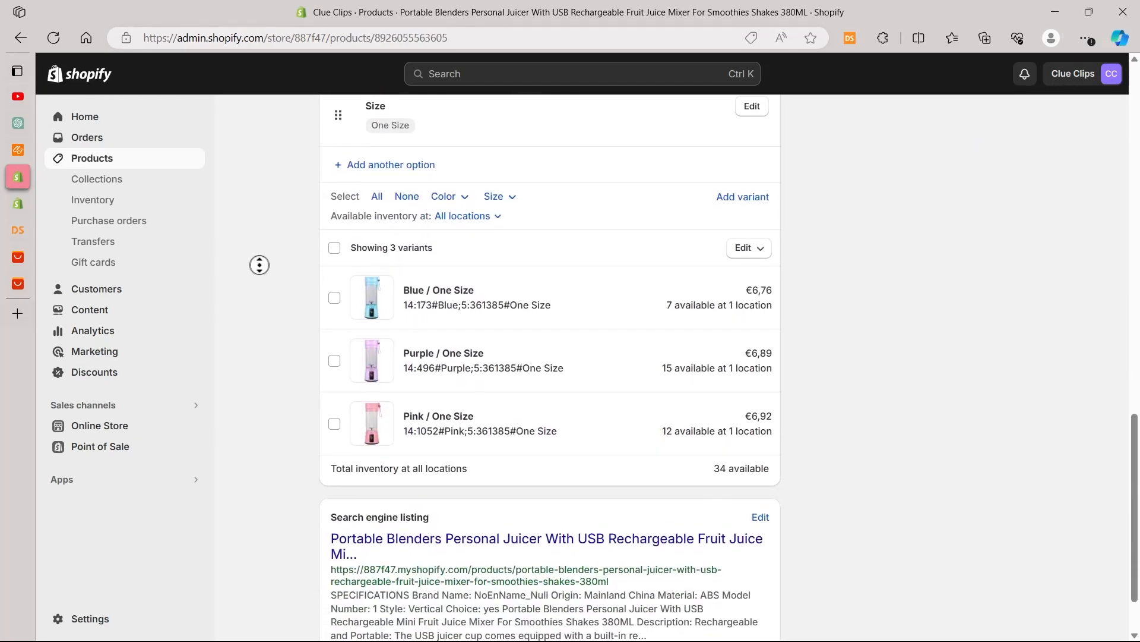
pyautogui.scroll(15, 297, 369)
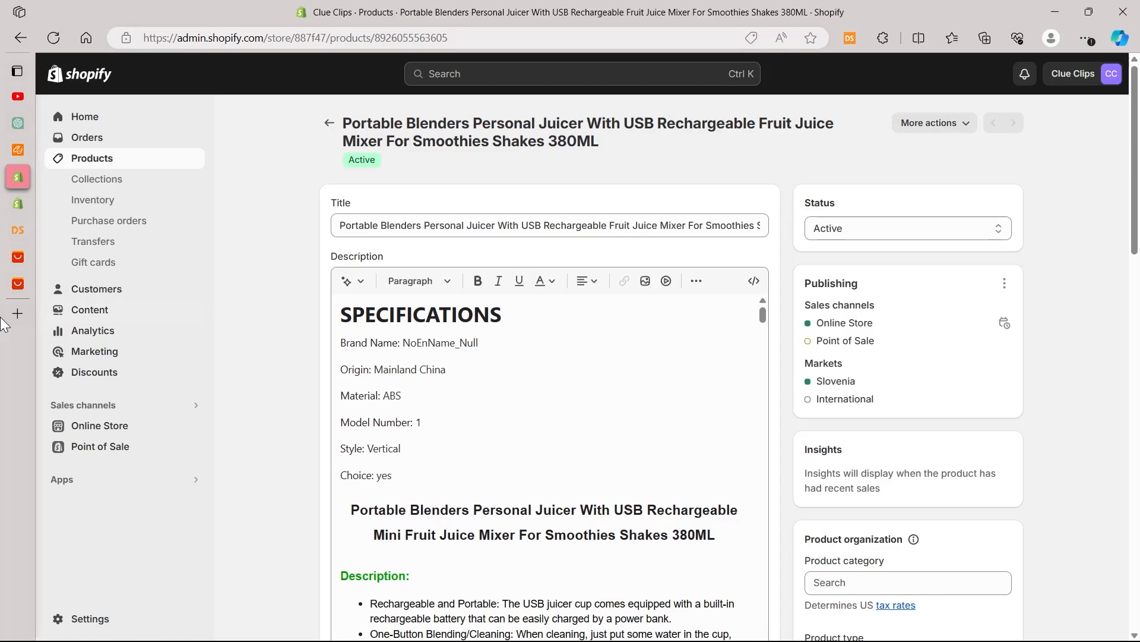
# Step: Open the Sense theme's customization editor from the online store and look through the list of editable pages
pyautogui.click(111, 428)
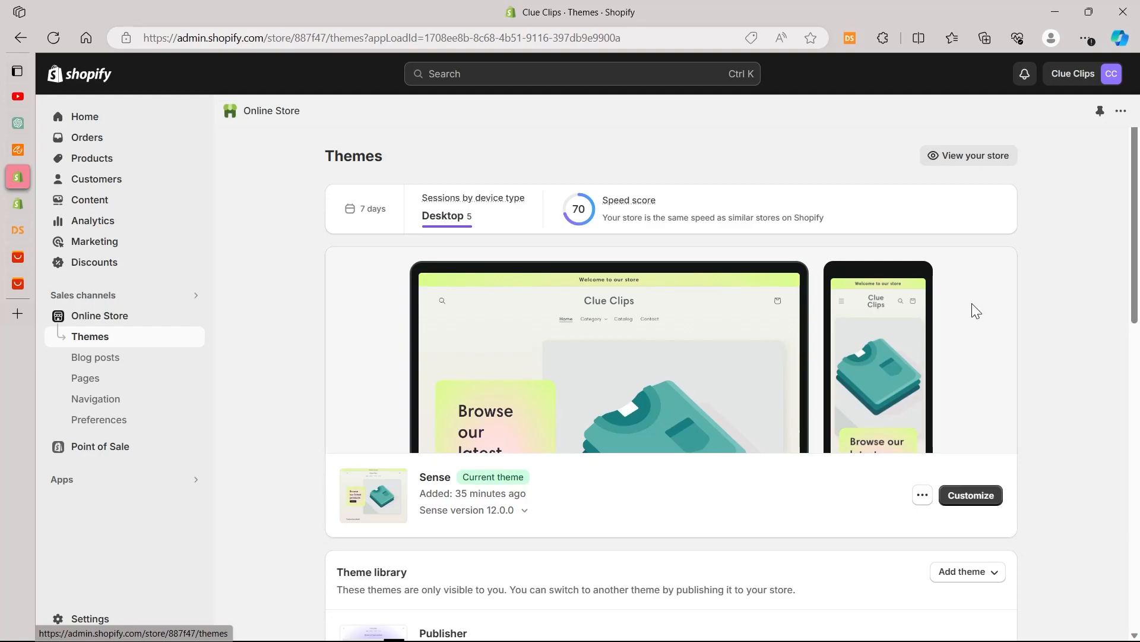
pyautogui.click(980, 504)
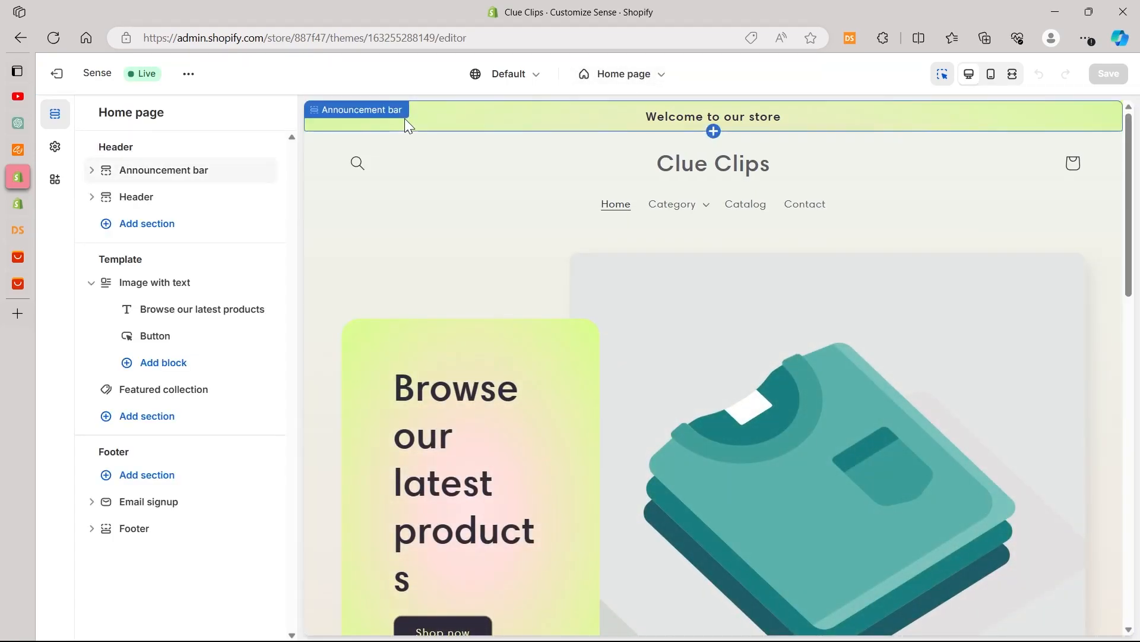
pyautogui.click(661, 74)
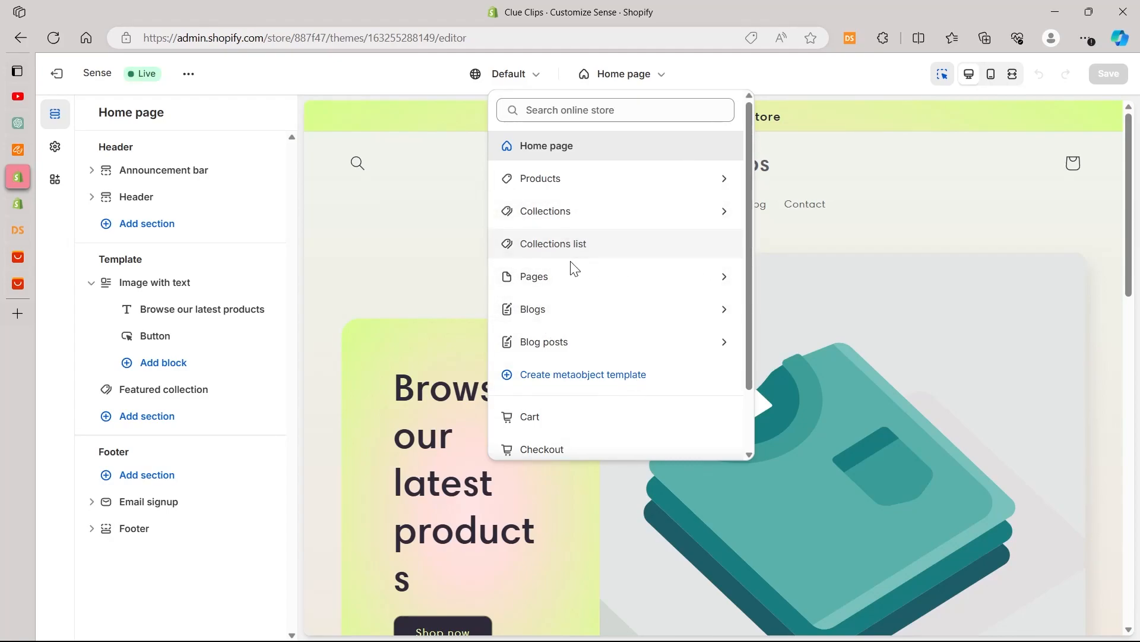
pyautogui.click(322, 81)
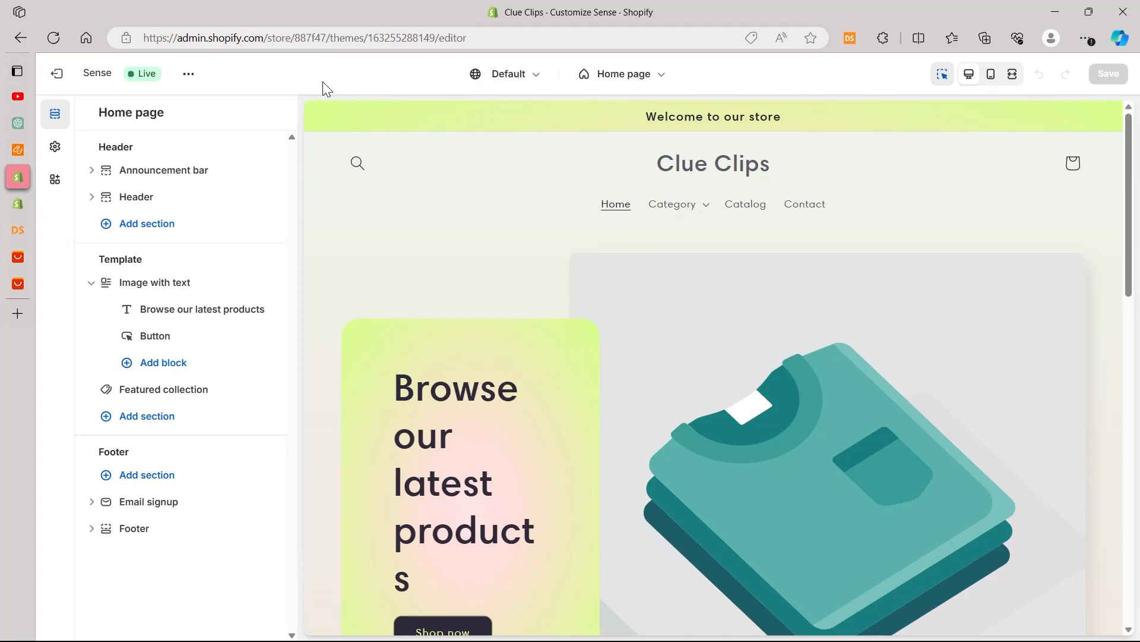
# Step: Preview the Sense home page in mobile, fullscreen and desktop views, examining its layout down to the featured collection
pyautogui.click(989, 75)
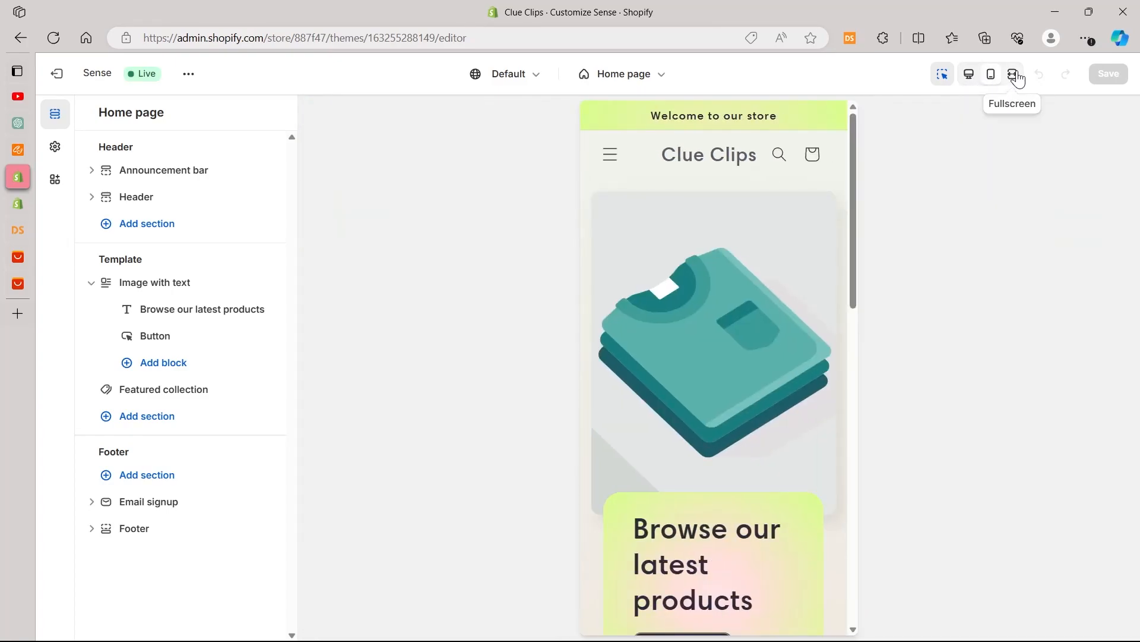
pyautogui.click(1013, 75)
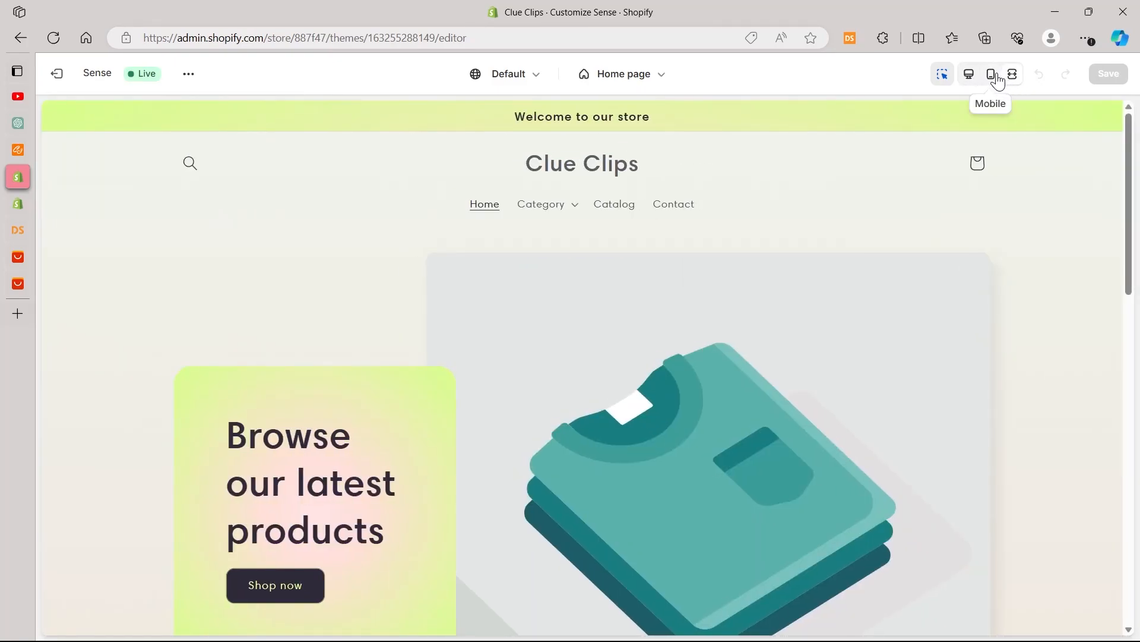
pyautogui.click(992, 75)
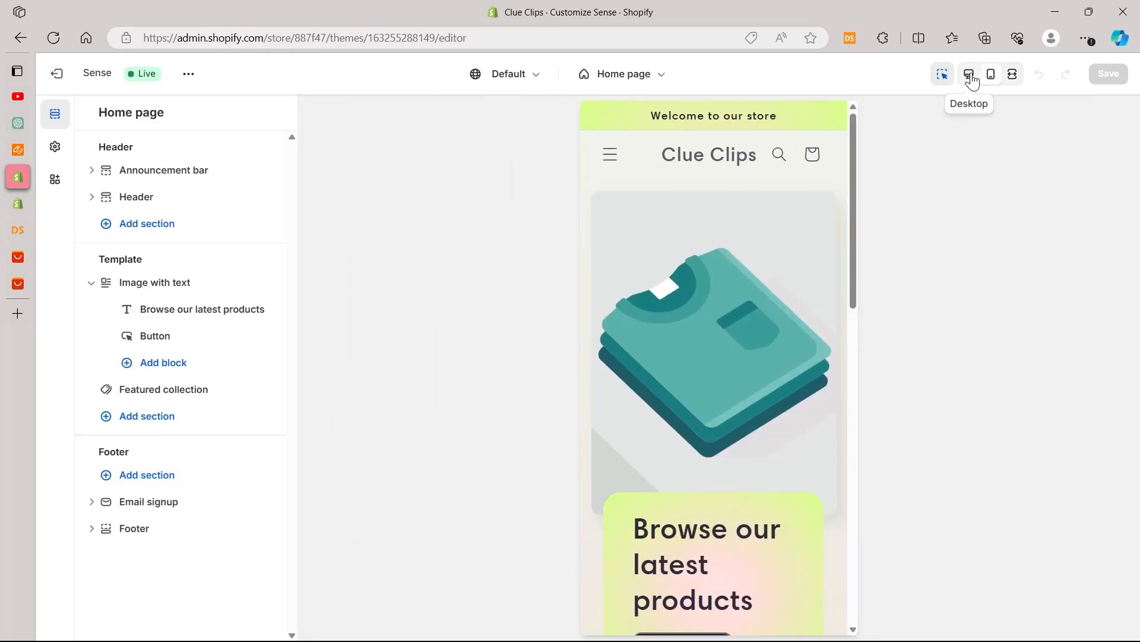
pyautogui.moveTo(854, 134); pyautogui.dragTo(868, 88)
pyautogui.click(969, 74)
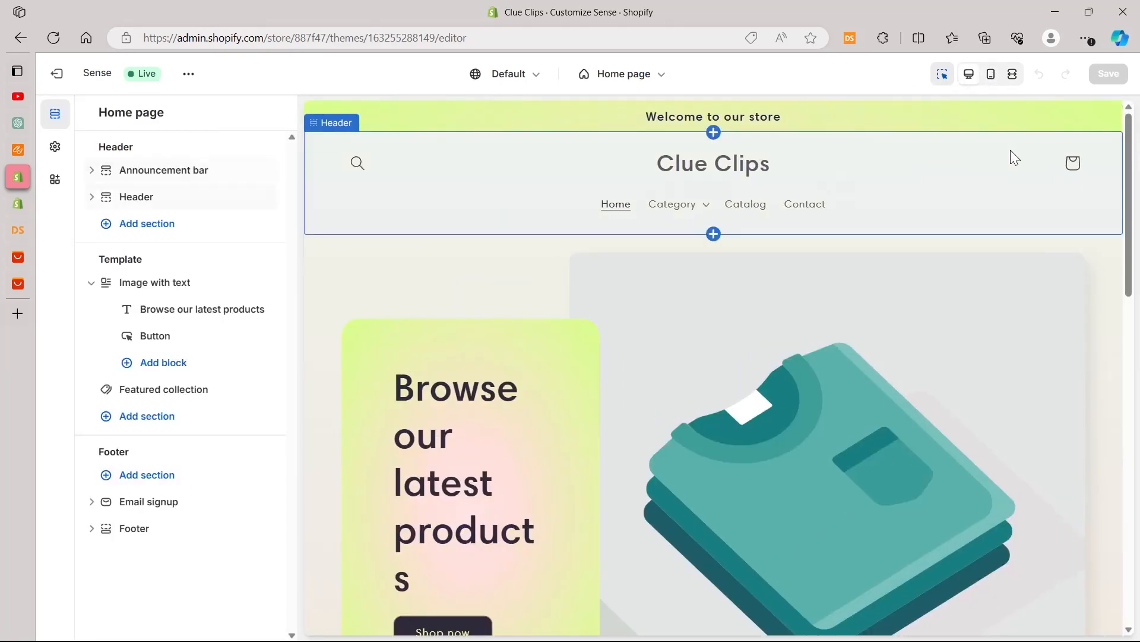
pyautogui.moveTo(1127, 152); pyautogui.dragTo(1134, 448)
pyautogui.click(1012, 74)
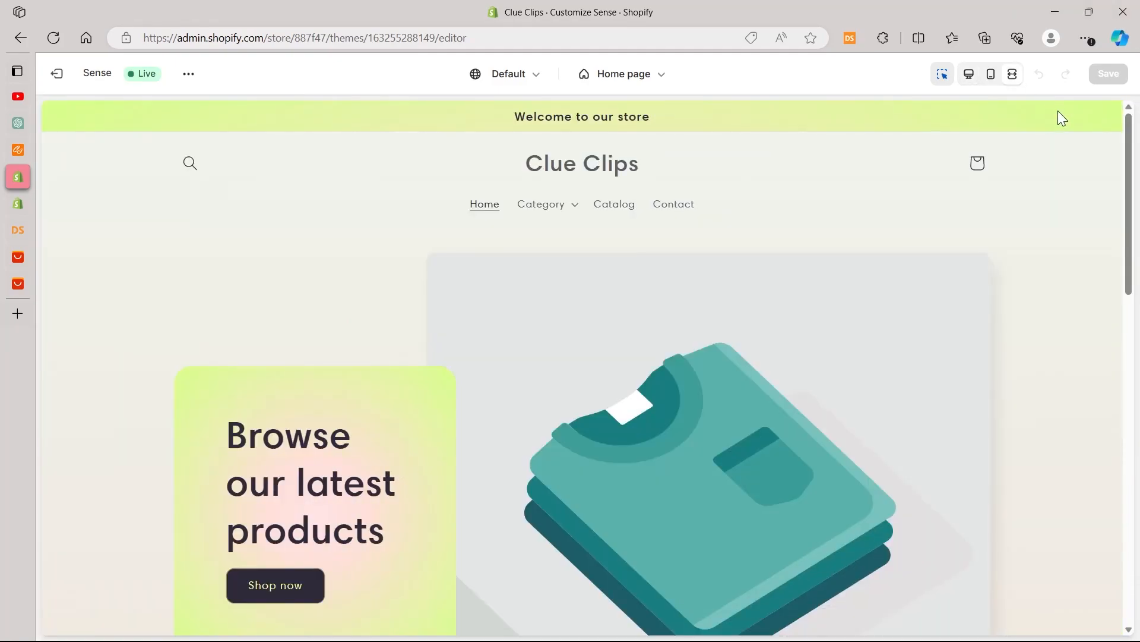
pyautogui.moveTo(1131, 136); pyautogui.dragTo(1122, 234)
pyautogui.click(1012, 74)
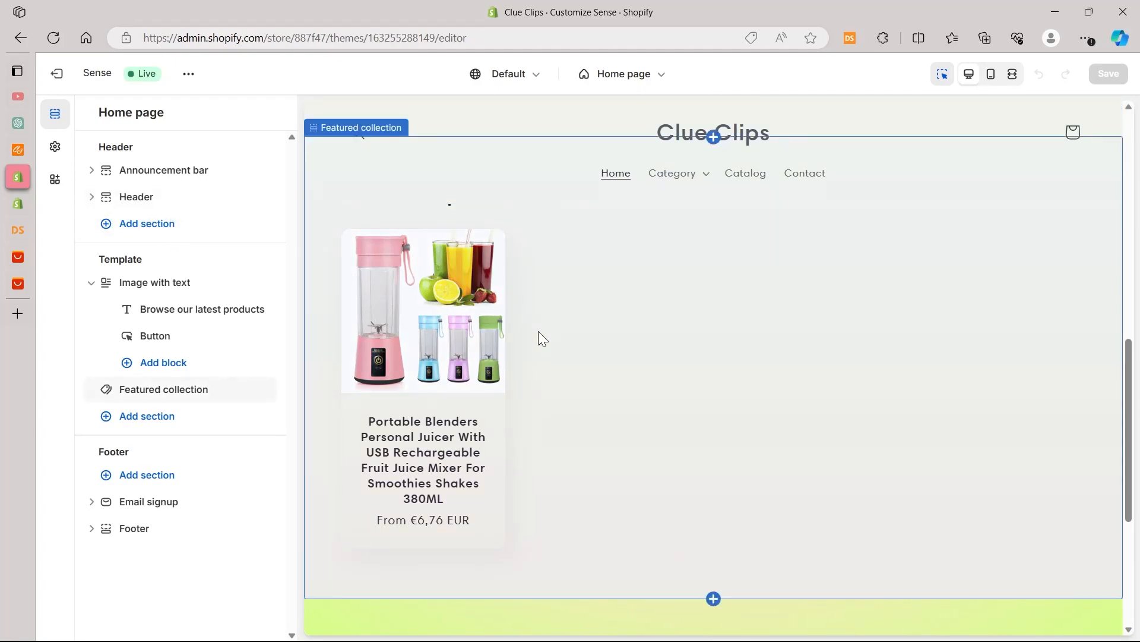
# Step: Examine the home page's template sections and the settings and blocks of the Image with text section
pyautogui.click(90, 282)
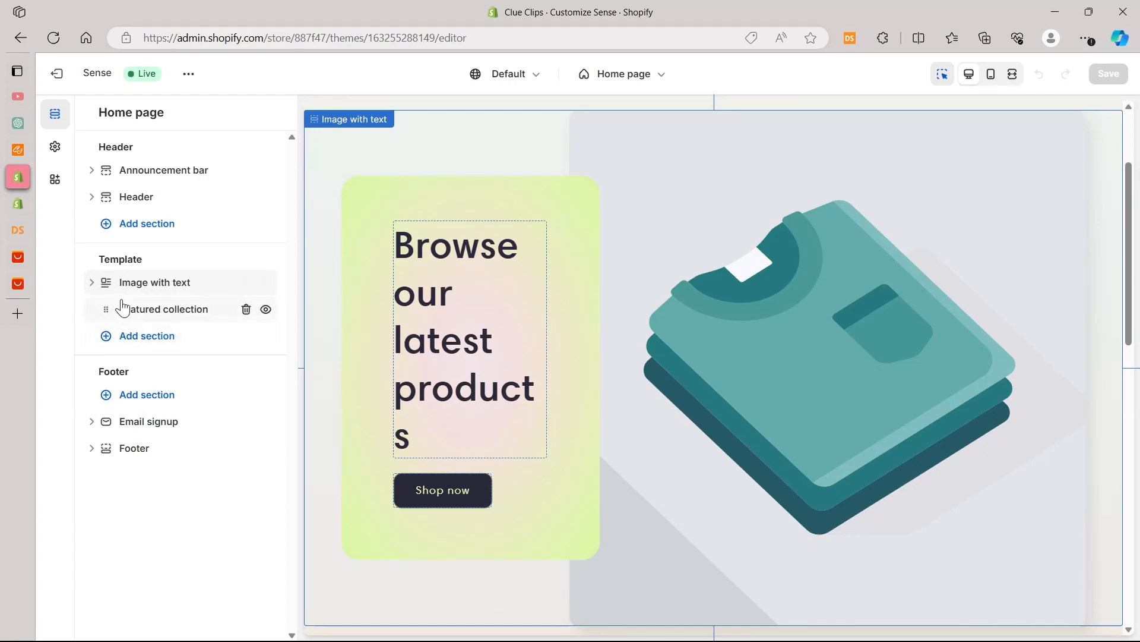
pyautogui.moveTo(127, 310)
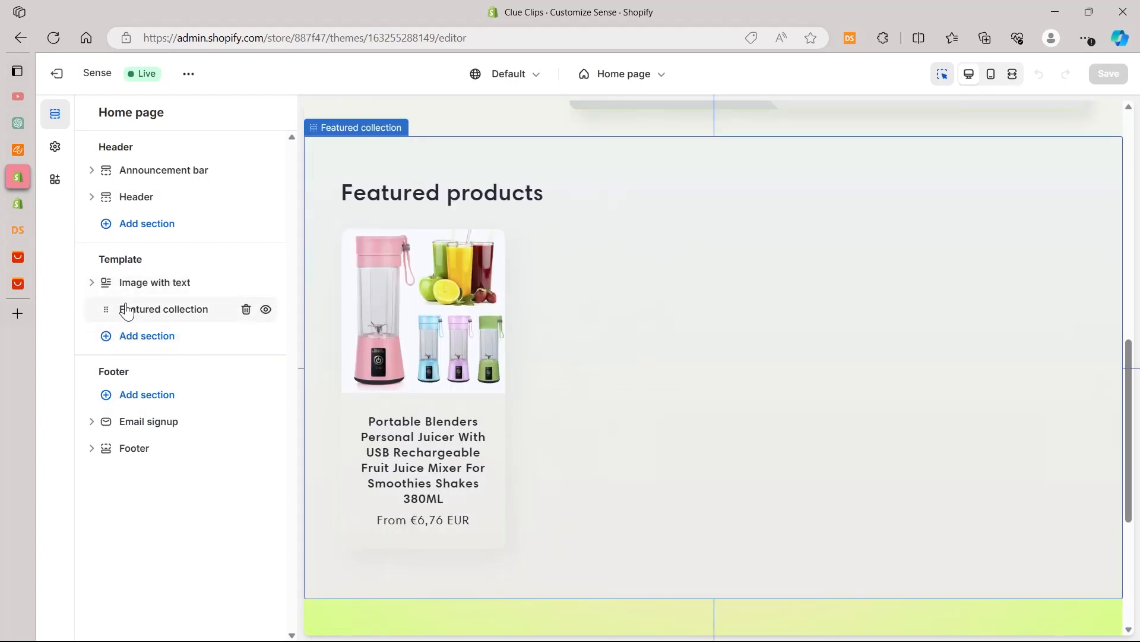
pyautogui.moveTo(115, 287)
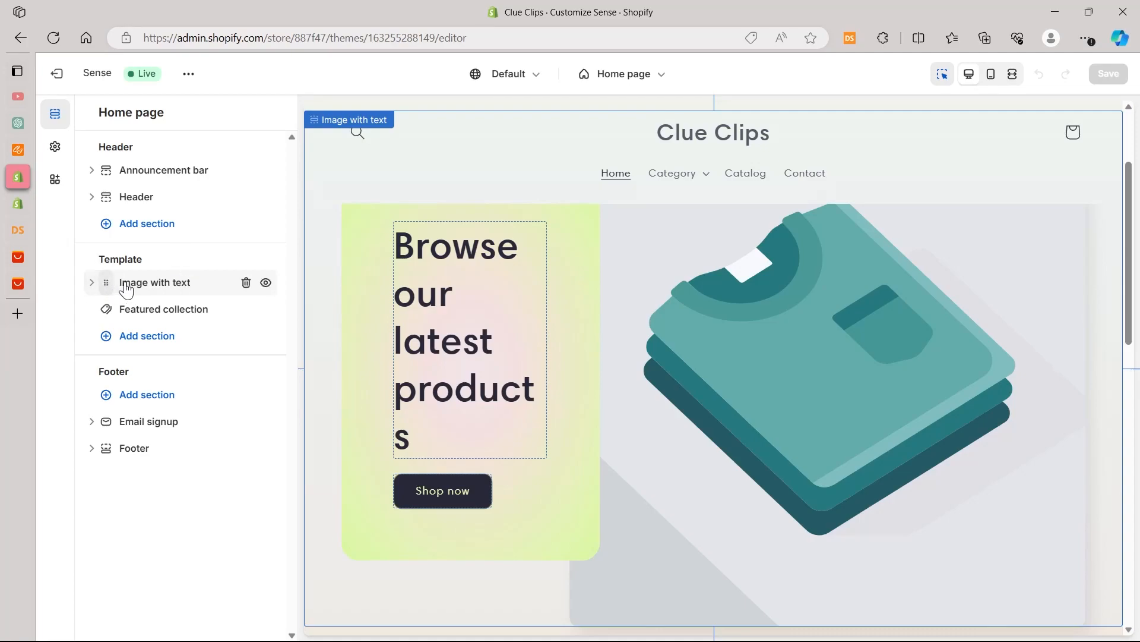
pyautogui.click(178, 283)
pyautogui.scroll(-10, 190, 357)
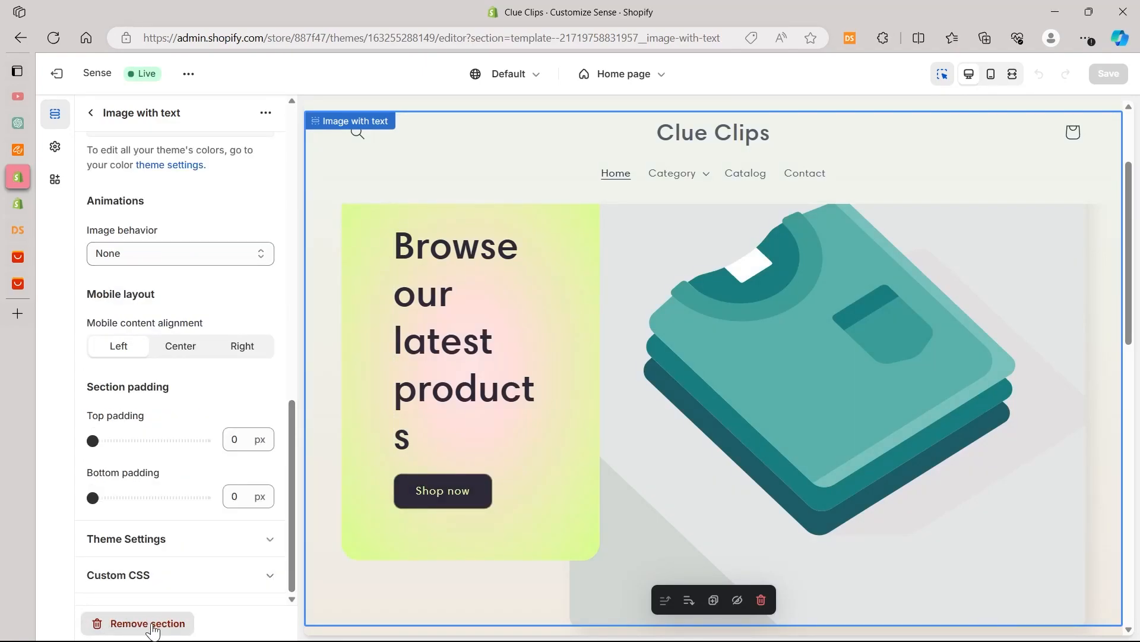
pyautogui.scroll(10, 149, 623)
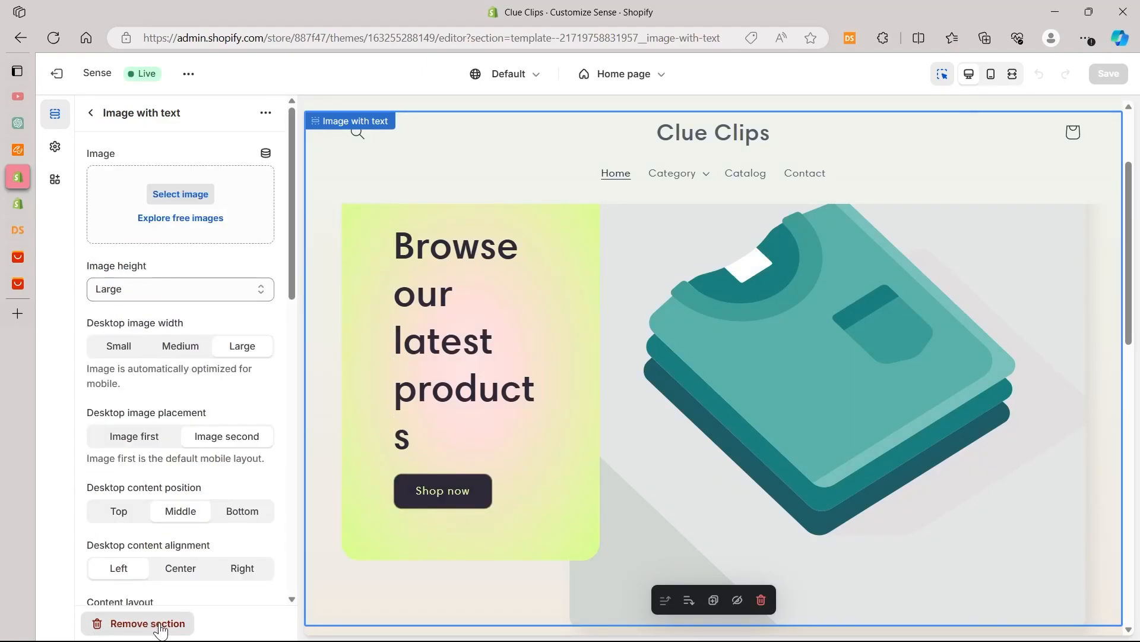
pyautogui.click(92, 112)
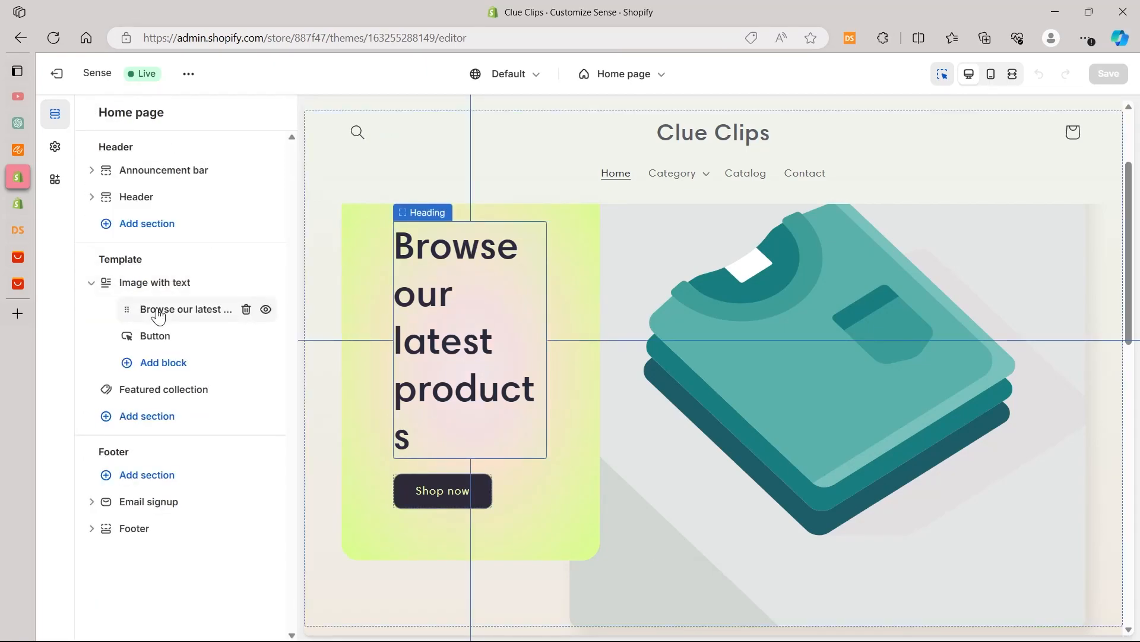
pyautogui.scroll(-5, 953, 321)
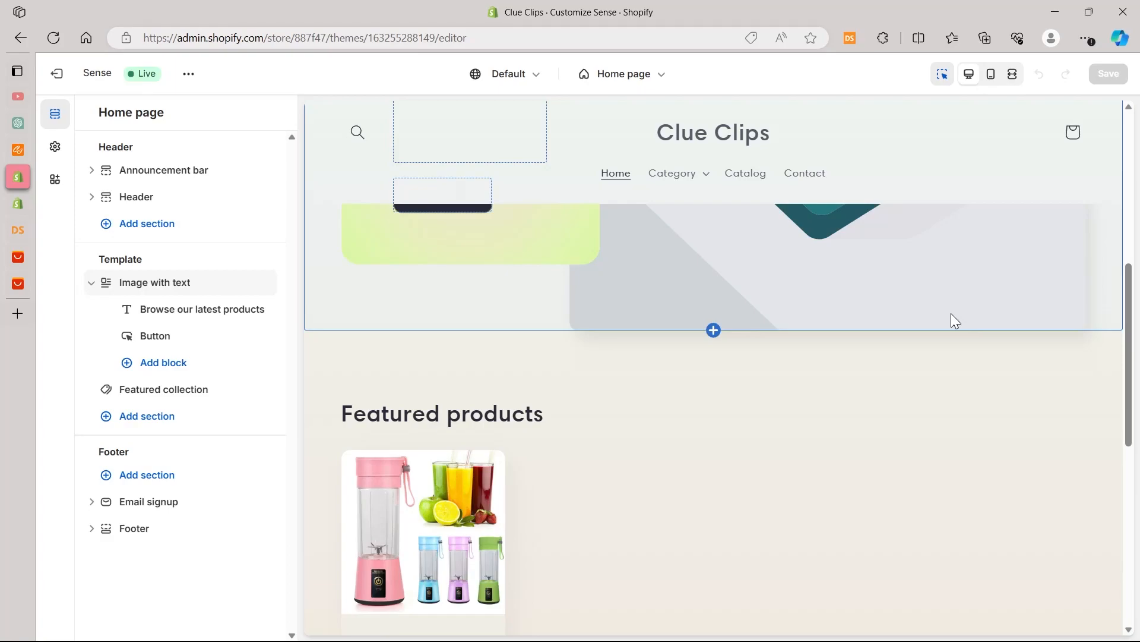
# Step: Switch to the AliExpress blender listing and look through its product photos
pyautogui.click(18, 283)
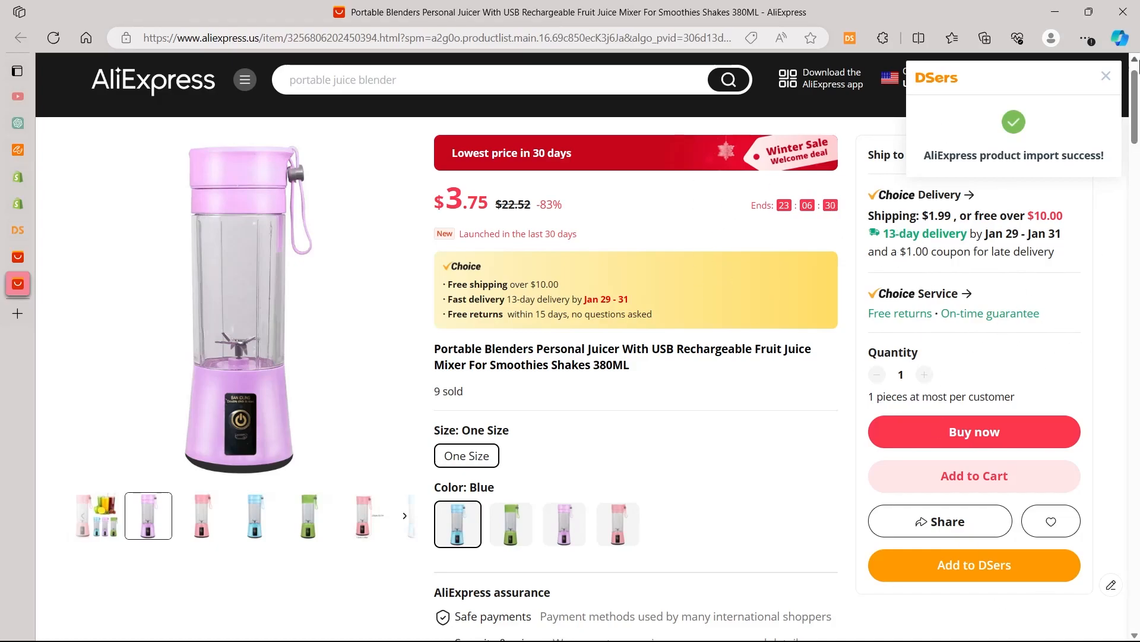
pyautogui.scroll(-5, 1134, 138)
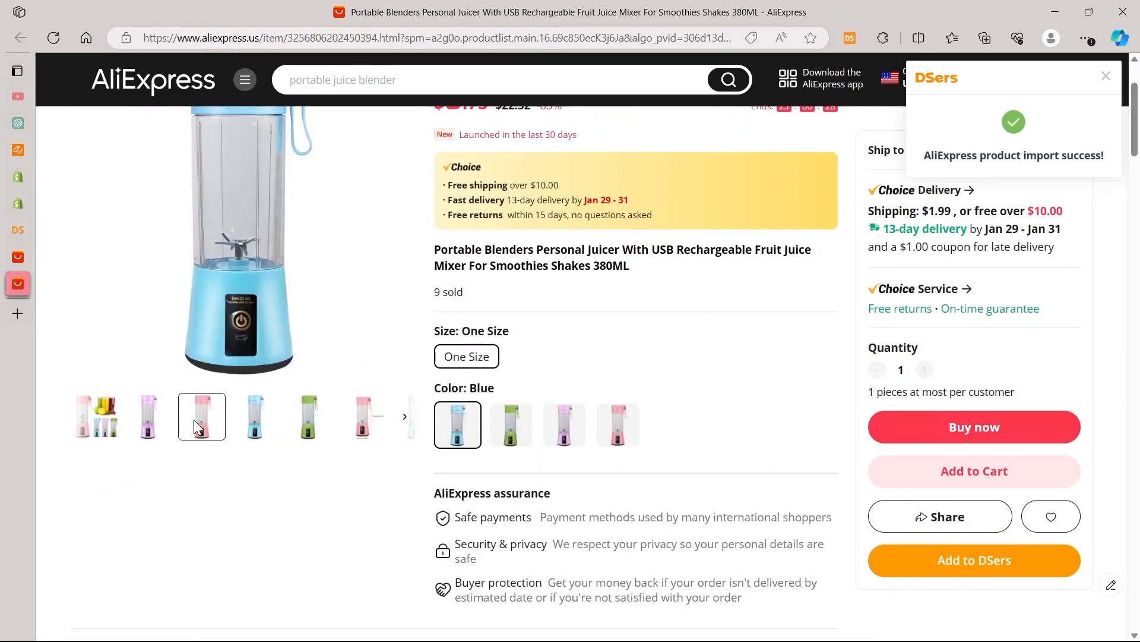
pyautogui.scroll(2, 194, 419)
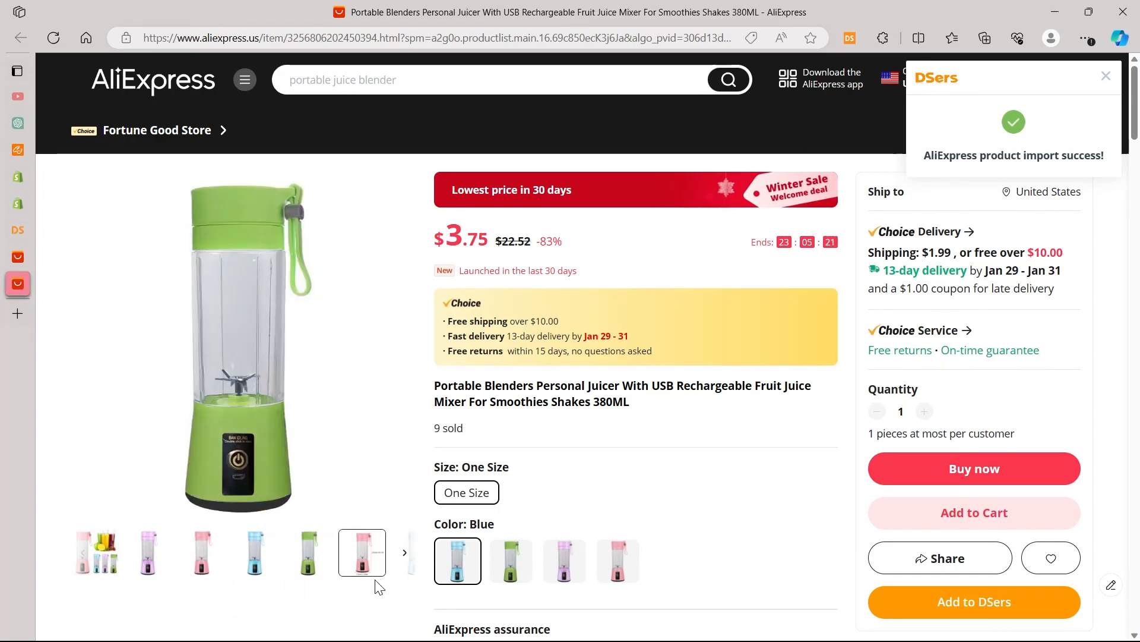
# Step: Add the Image Downloader extension from the Chrome Web Store and show it in the browser's toolbar
pyautogui.click(19, 315)
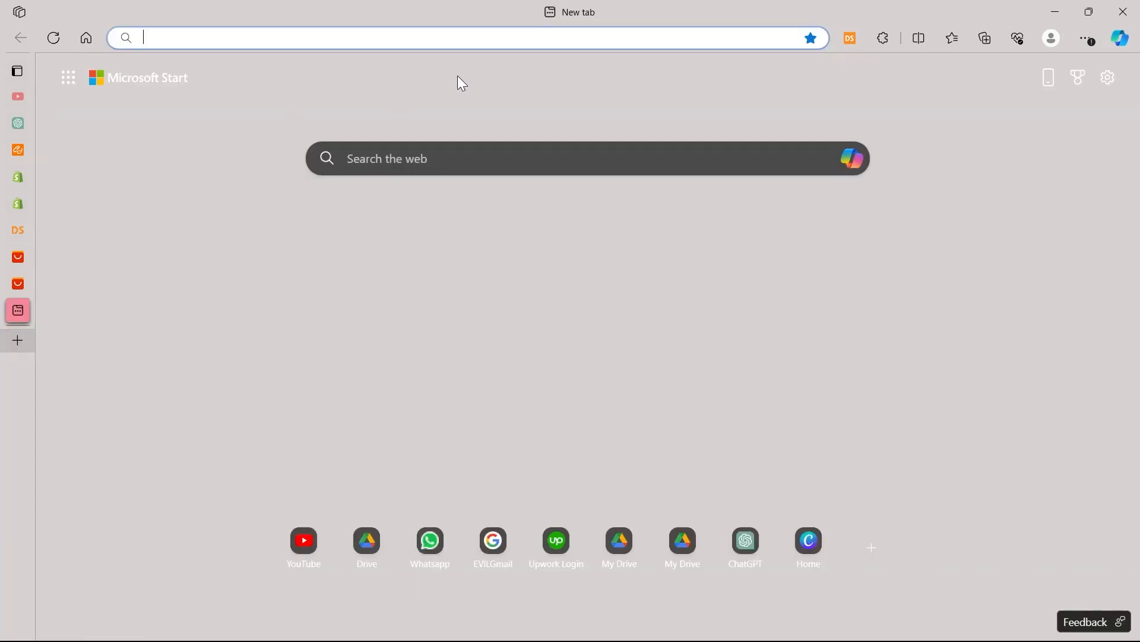
pyautogui.write('ch')
pyautogui.press('Return')
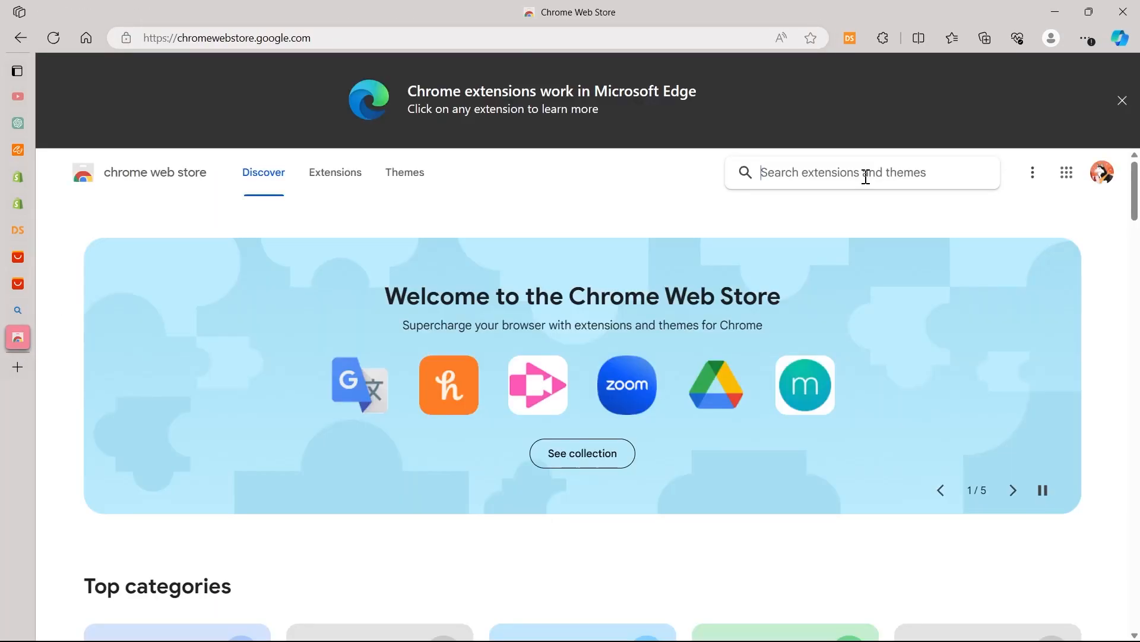
pyautogui.click(866, 177)
pyautogui.write('image down')
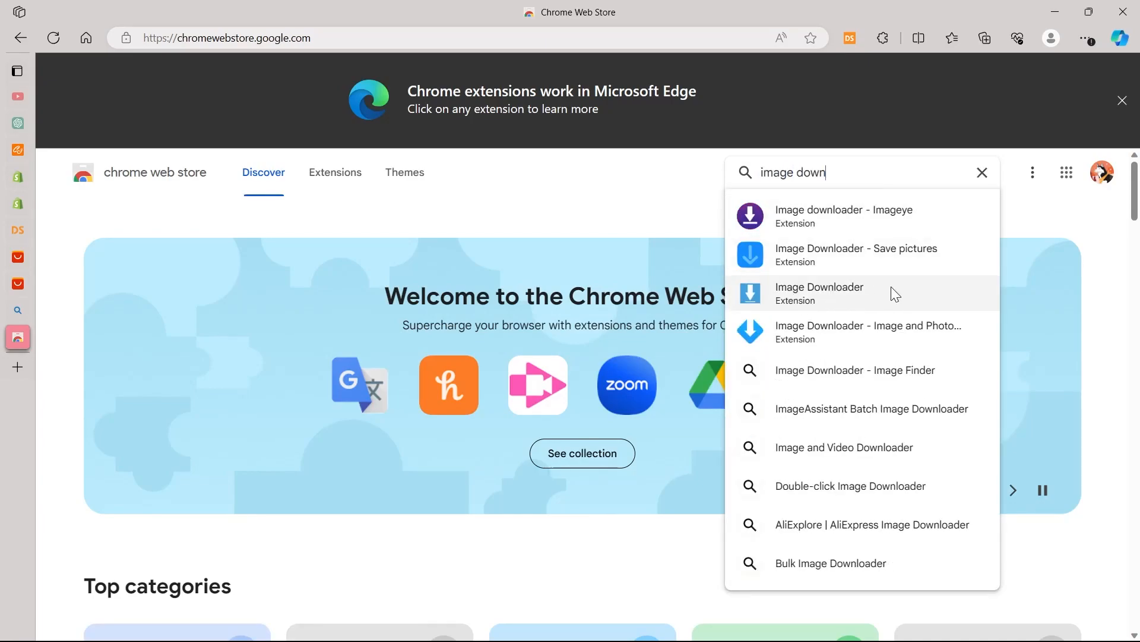
pyautogui.click(833, 289)
pyautogui.click(954, 234)
pyautogui.click(608, 165)
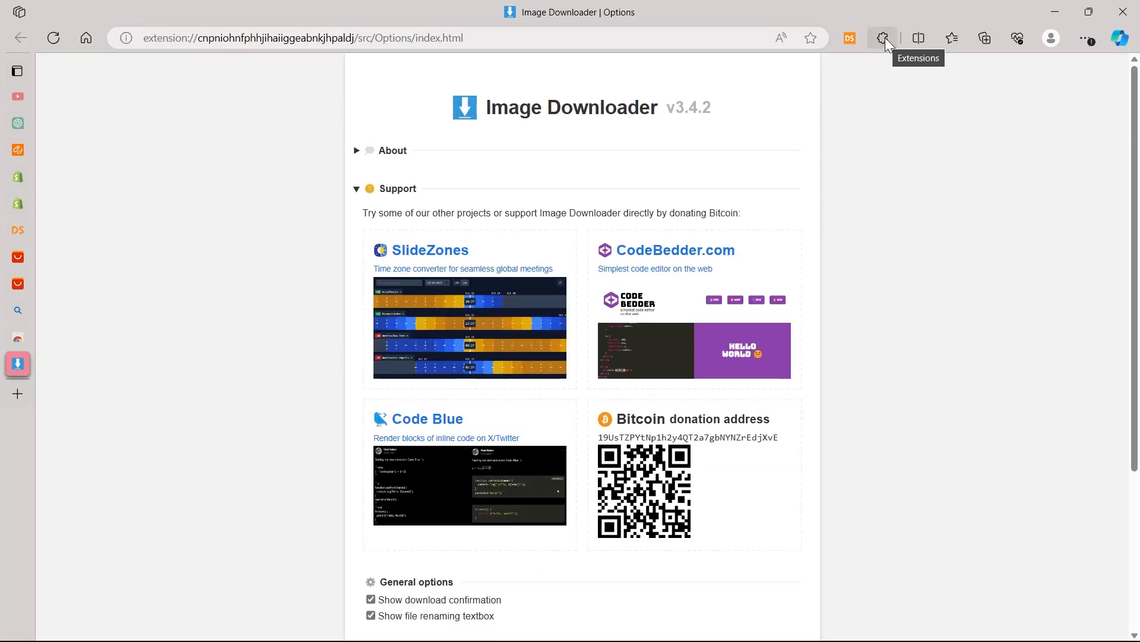
pyautogui.click(883, 37)
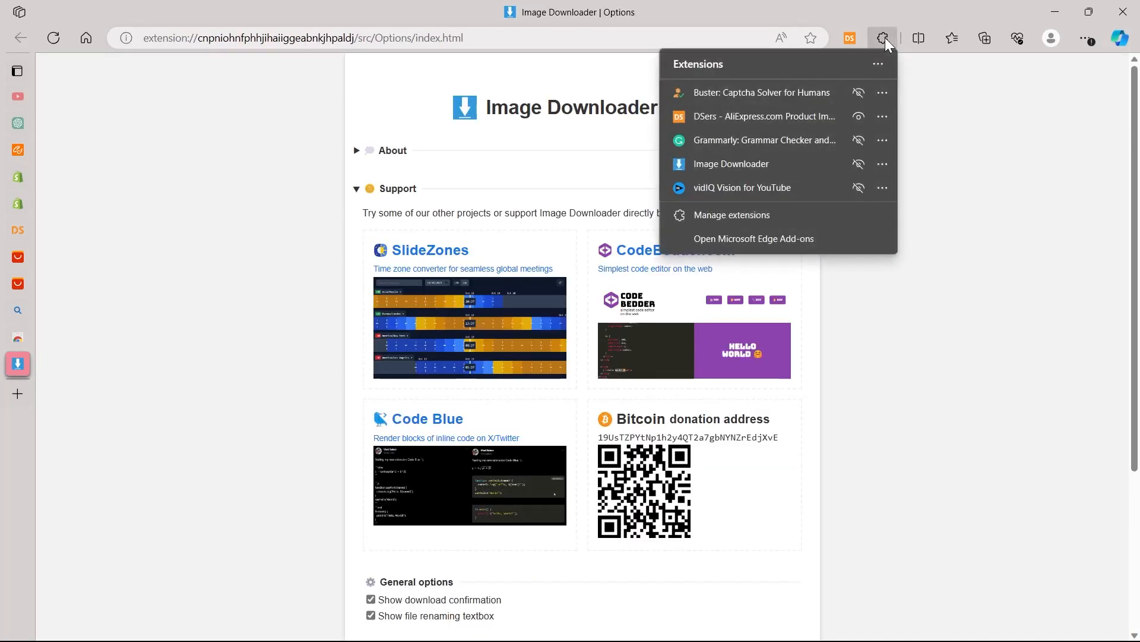
pyautogui.click(859, 164)
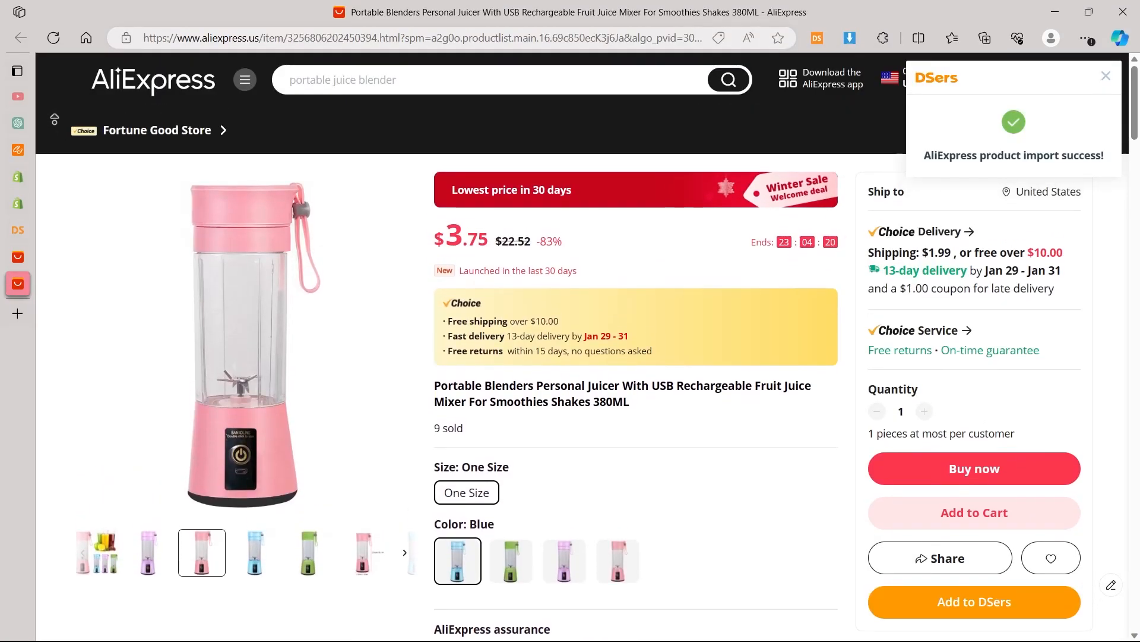
# Step: Select the blender product photos on the AliExpress listing with Image Downloader and download them
pyautogui.click(1106, 75)
pyautogui.click(850, 37)
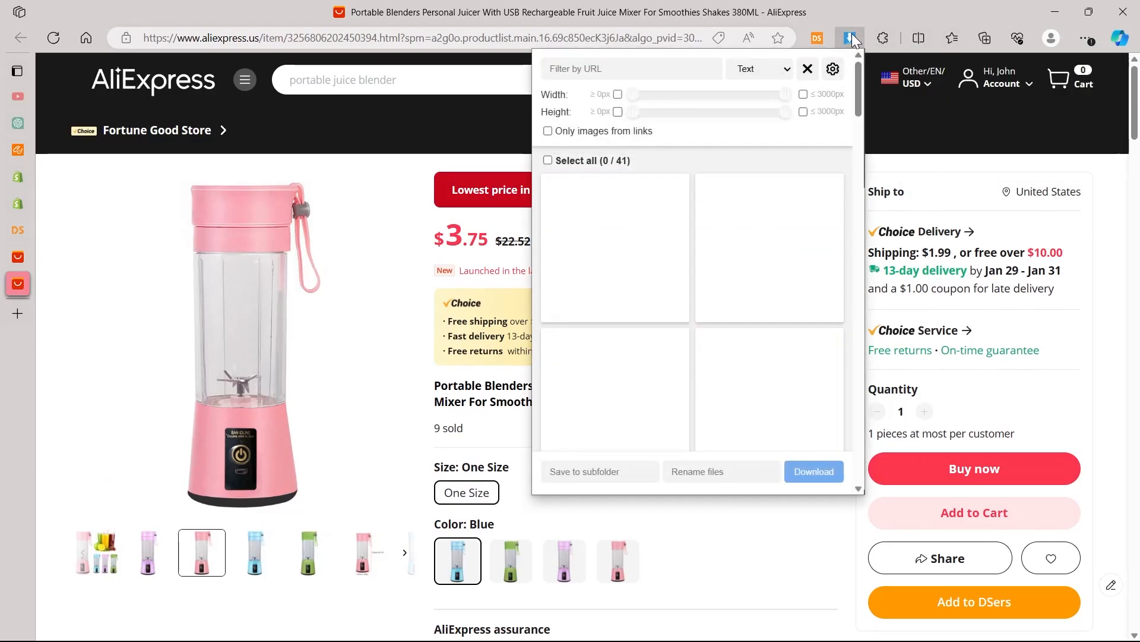
pyautogui.moveTo(860, 66); pyautogui.dragTo(858, 268)
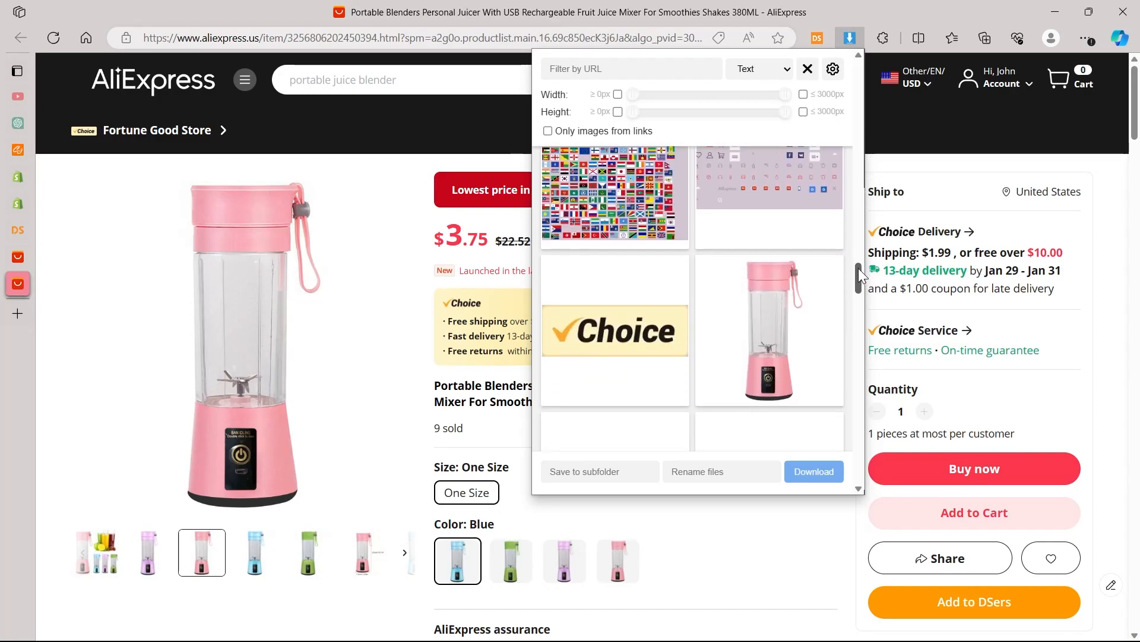
pyautogui.scroll(-2, 813, 225)
pyautogui.click(666, 329)
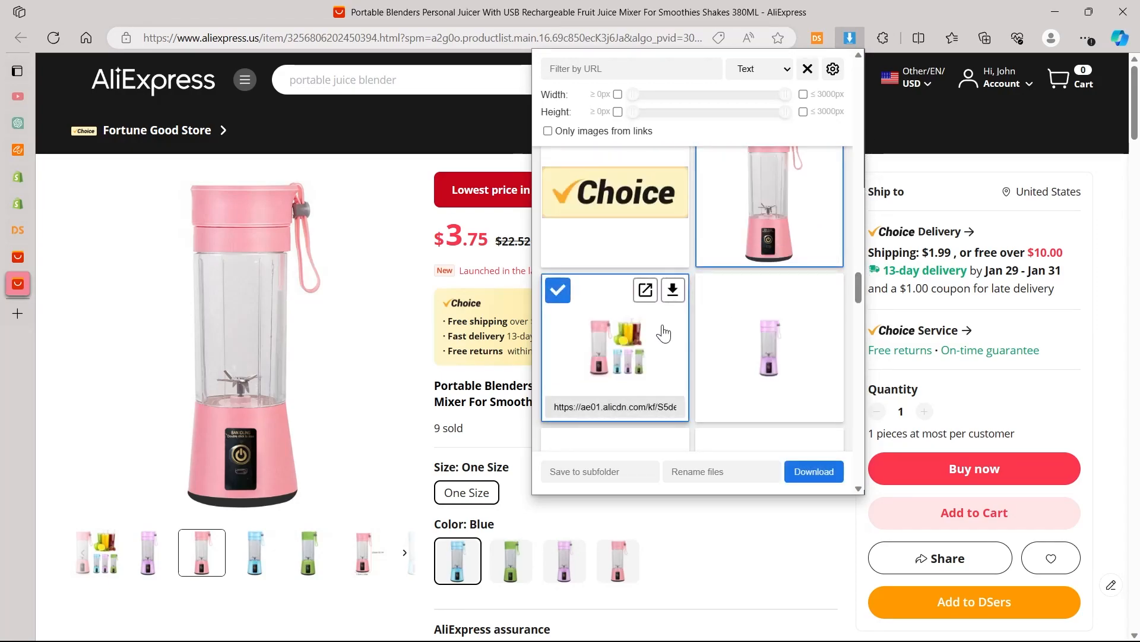
pyautogui.click(802, 324)
pyautogui.moveTo(856, 284); pyautogui.dragTo(857, 293)
pyautogui.scroll(-1, 772, 344)
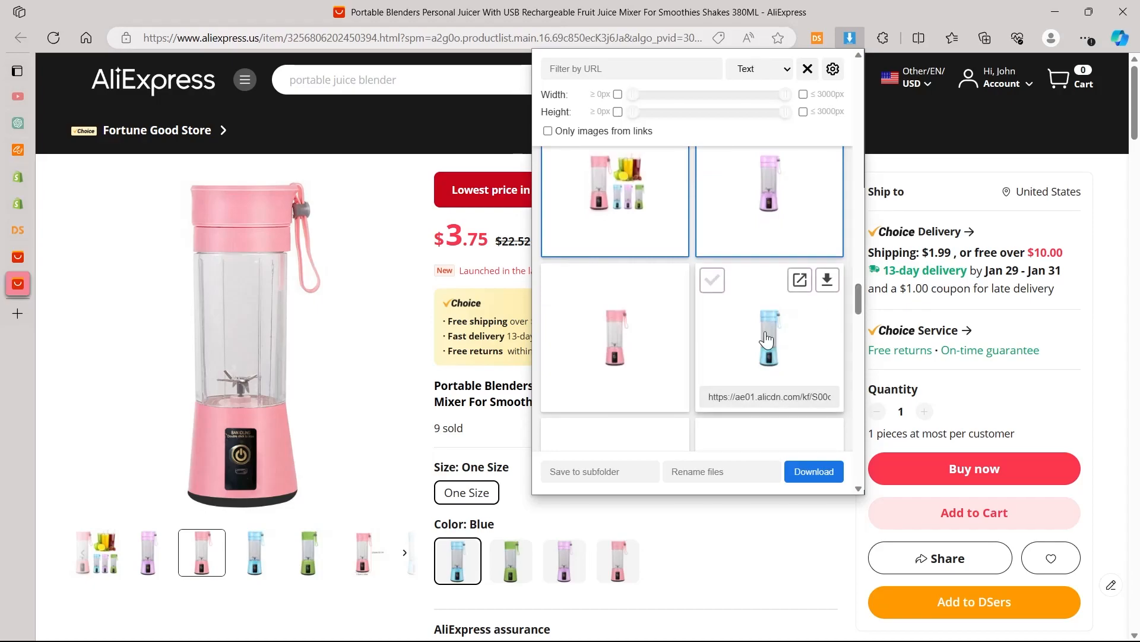
pyautogui.click(813, 471)
pyautogui.click(807, 472)
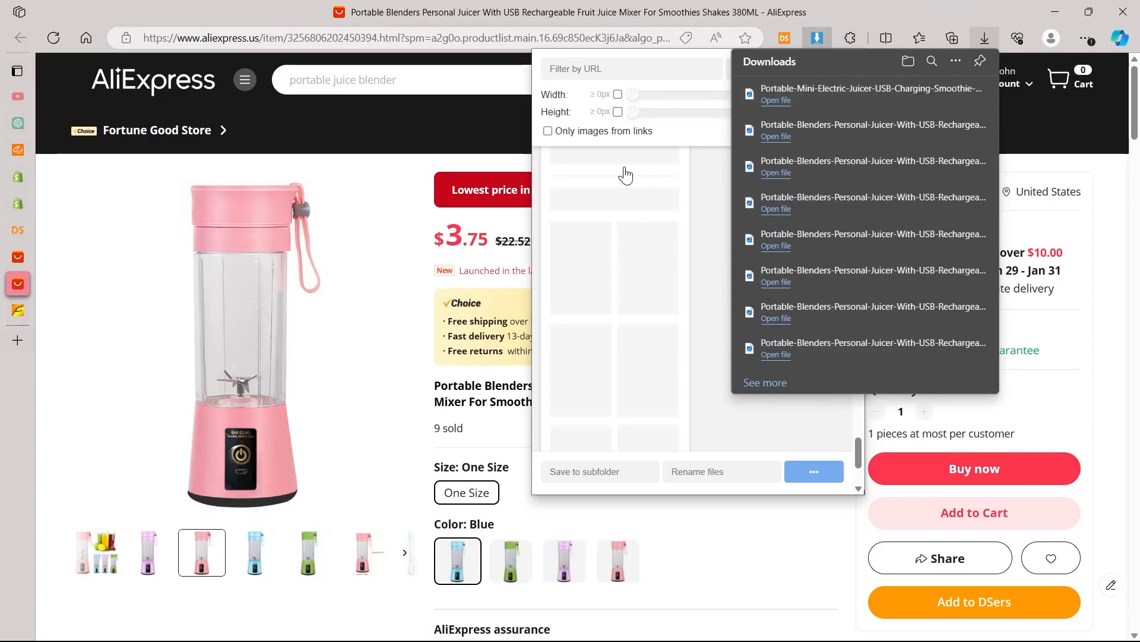
pyautogui.click(55, 105)
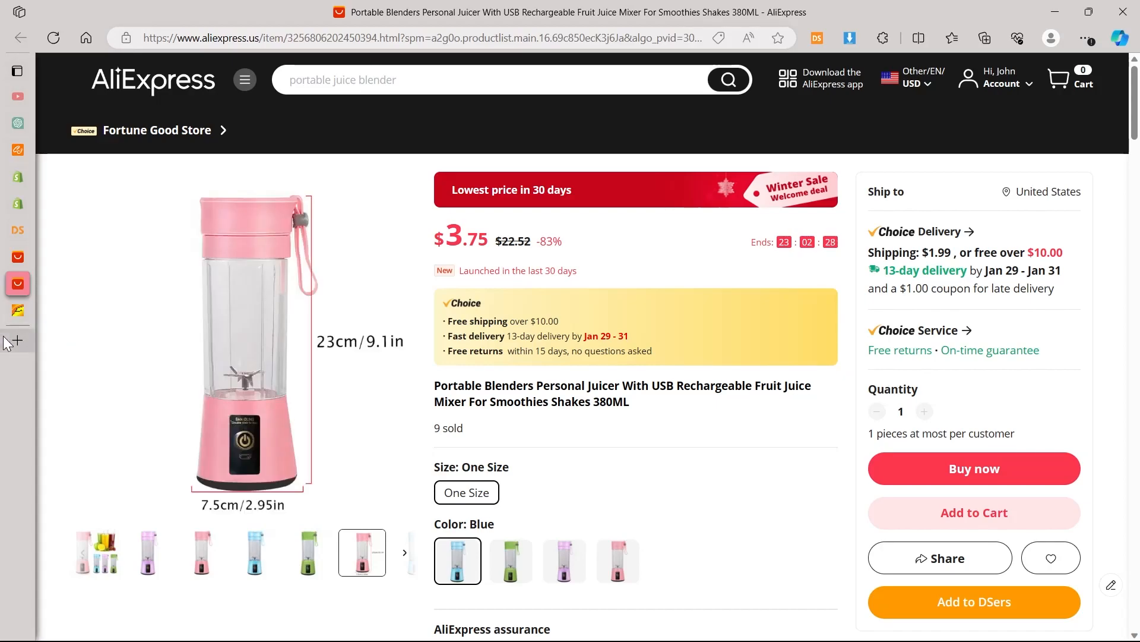
# Step: Open the Canva website in a new browser tab
pyautogui.moveTo(7, 343)
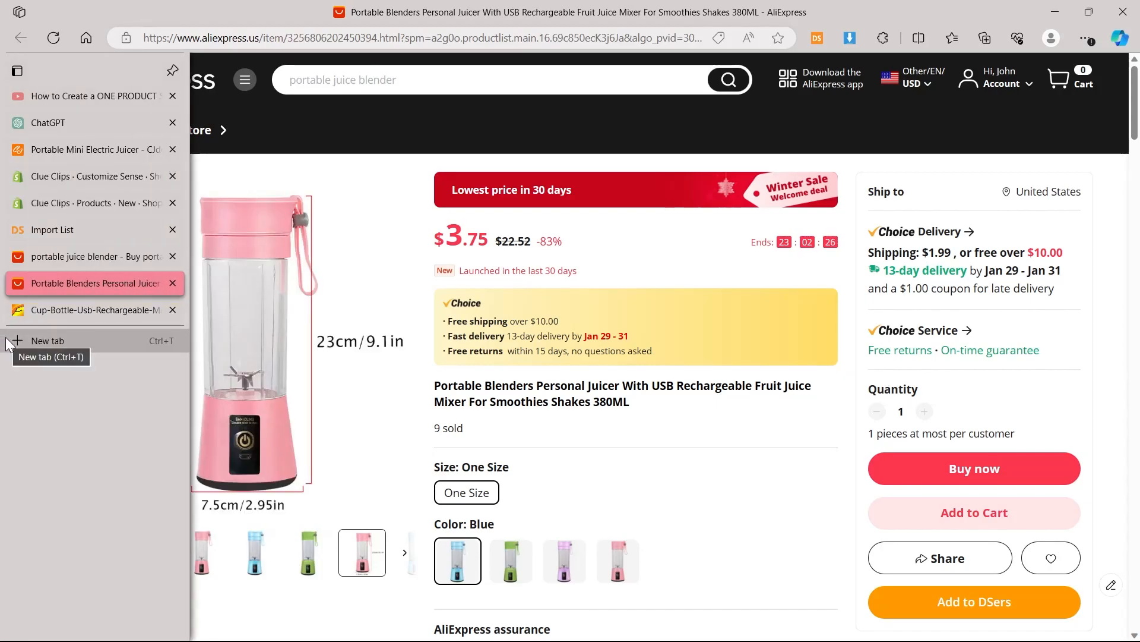
pyautogui.click(17, 340)
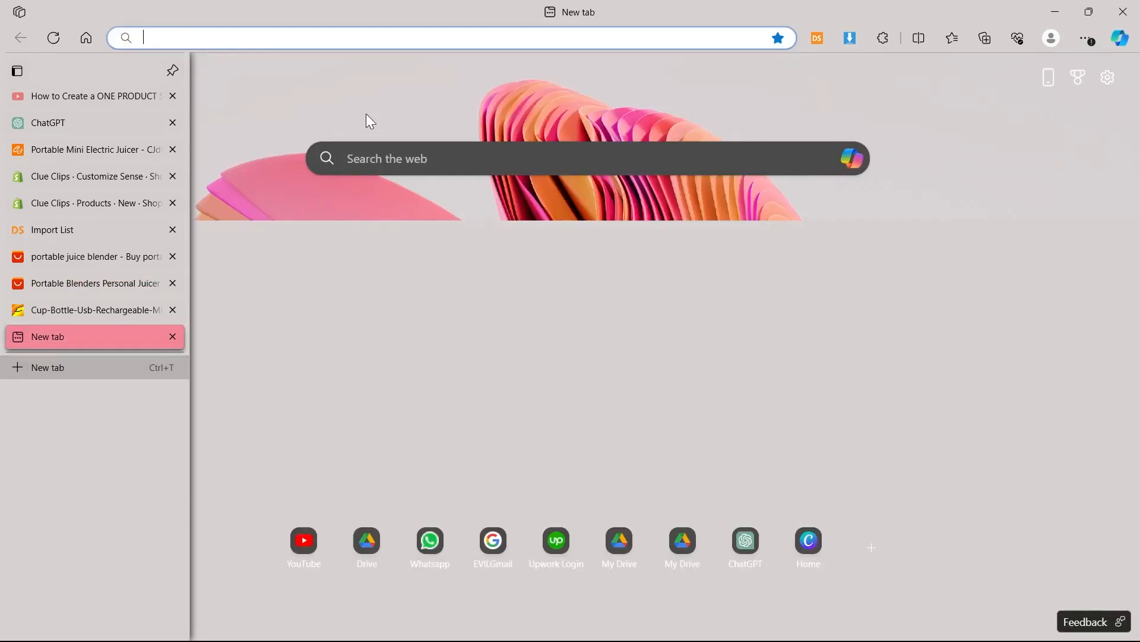
pyautogui.write('canva.com/create/video-intros/')
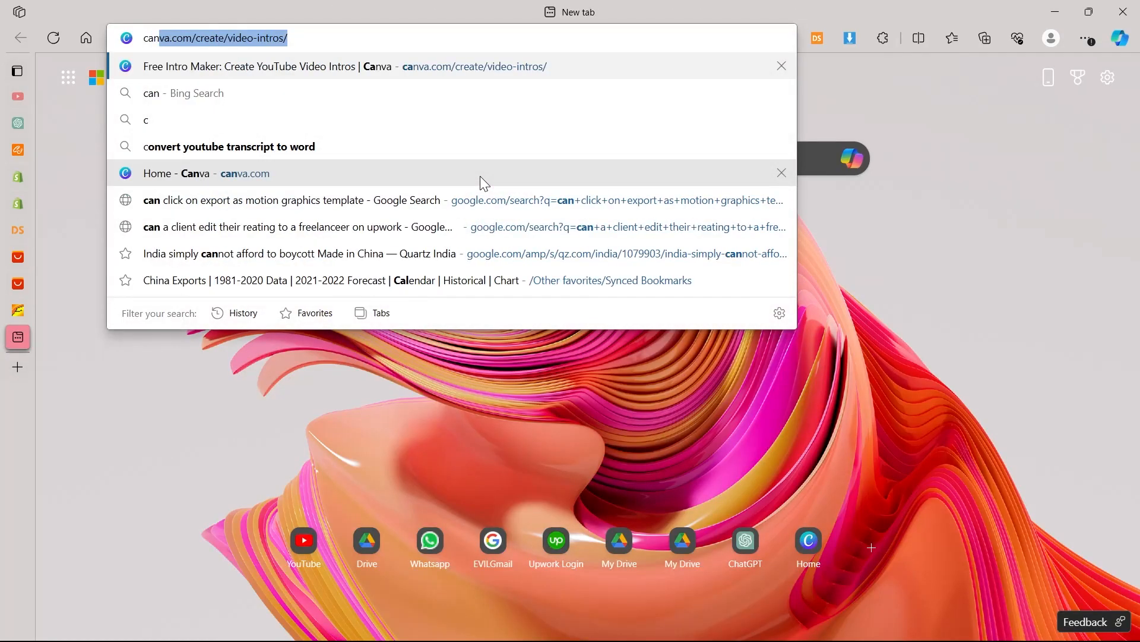
pyautogui.press('Return')
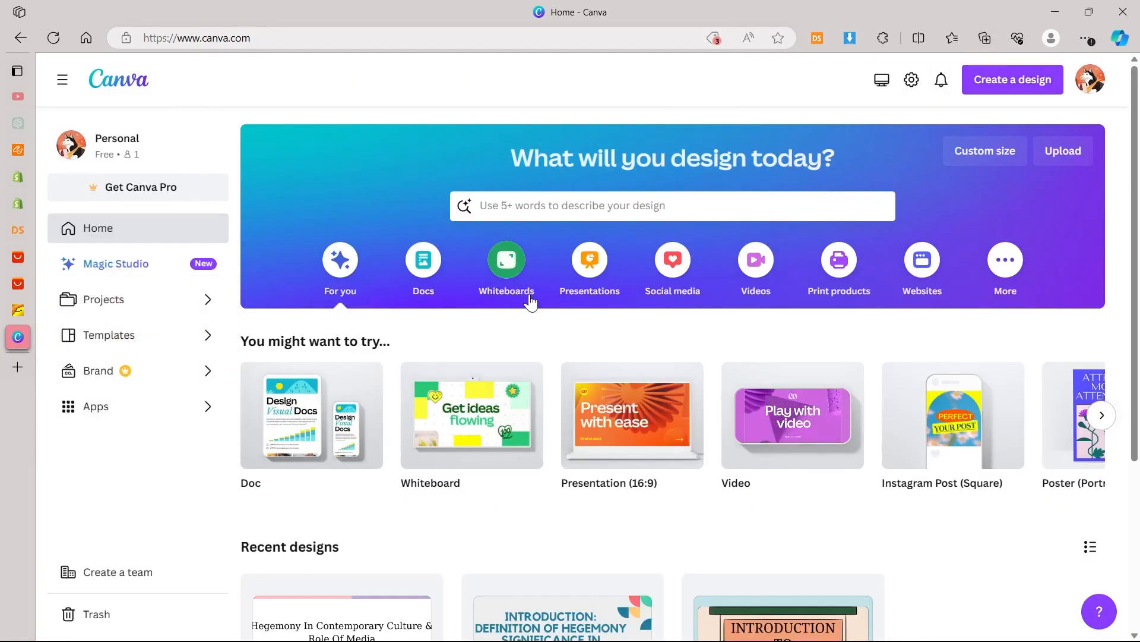
# Step: Upload the downloaded photo of the pink blender surrounded by fruit to the Canva projects and open it for editing
pyautogui.click(142, 295)
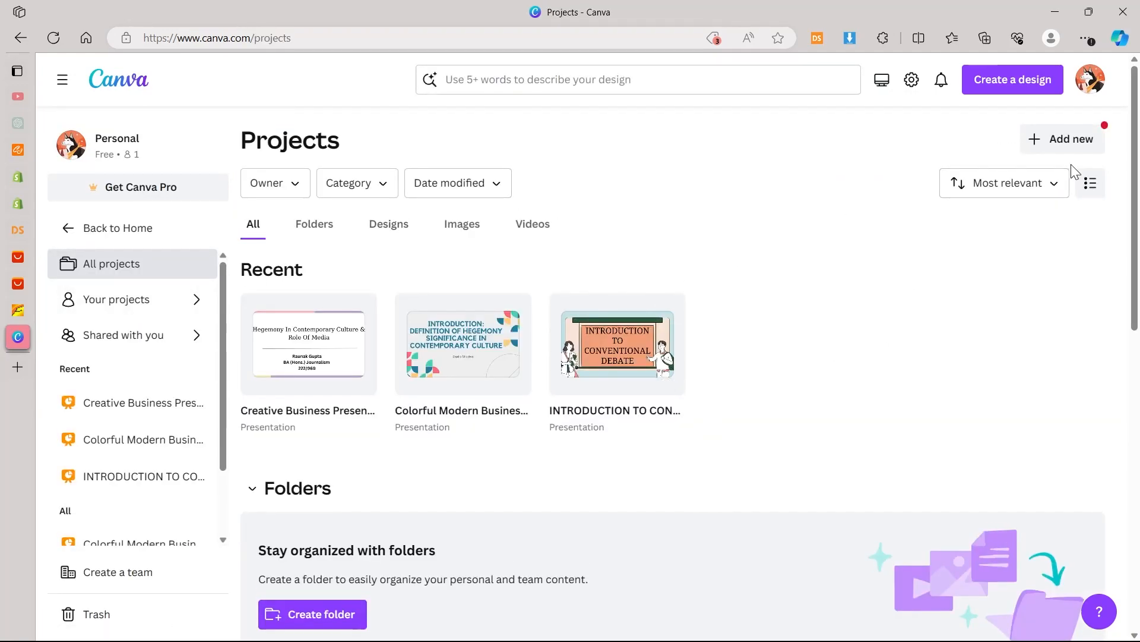
pyautogui.click(1066, 146)
pyautogui.click(947, 282)
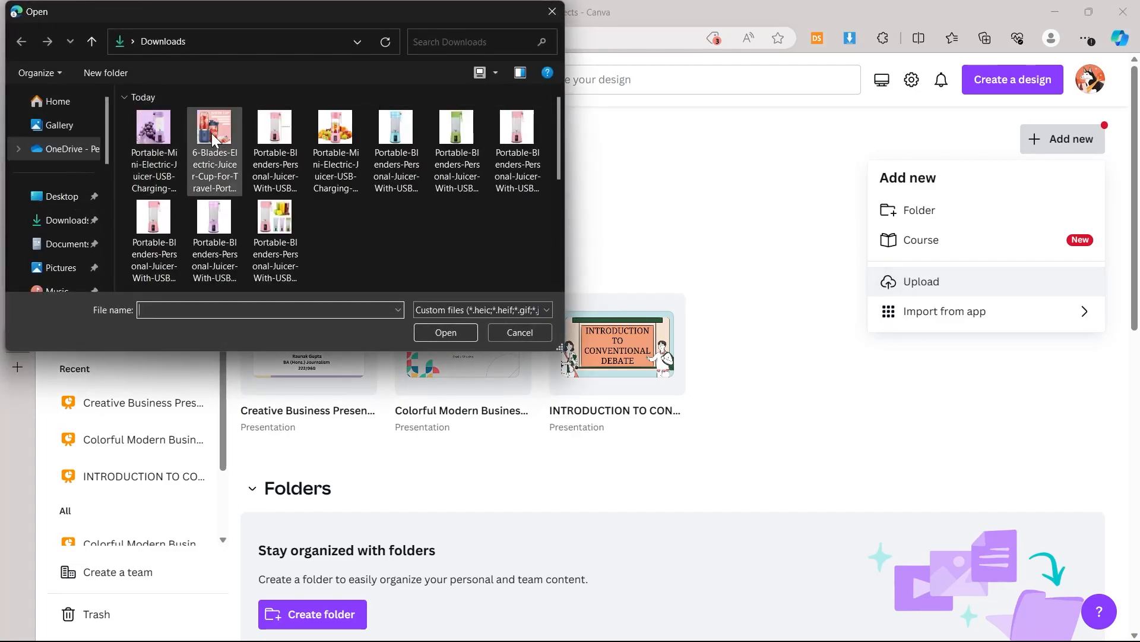
pyautogui.doubleClick(348, 137)
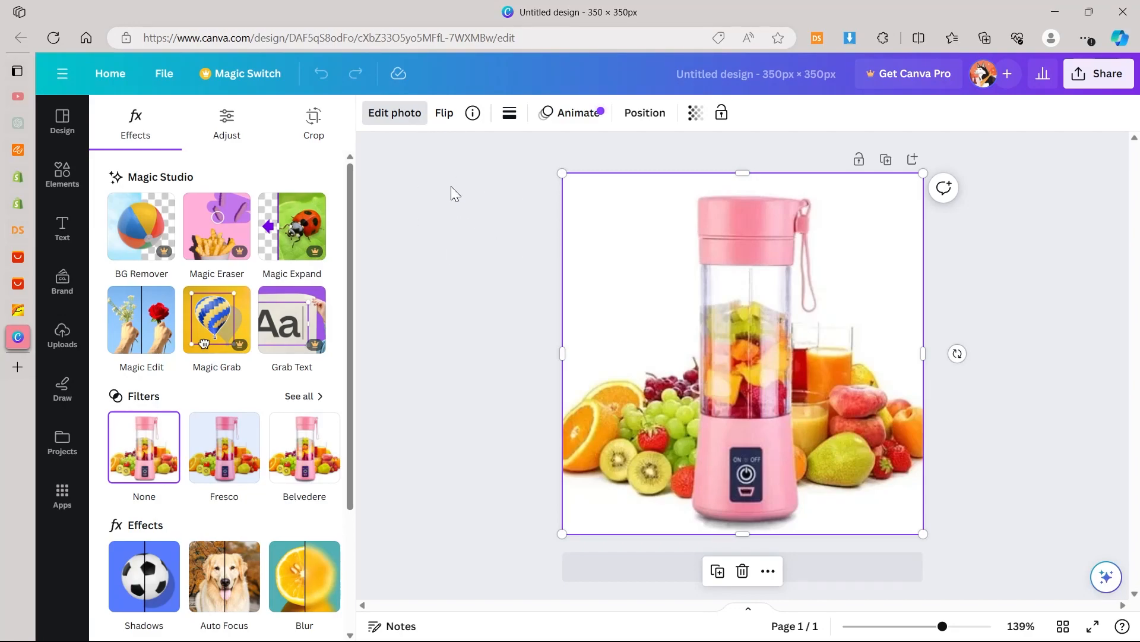
# Step: Try to remove the blender photo's background with BG Remover
pyautogui.click(397, 118)
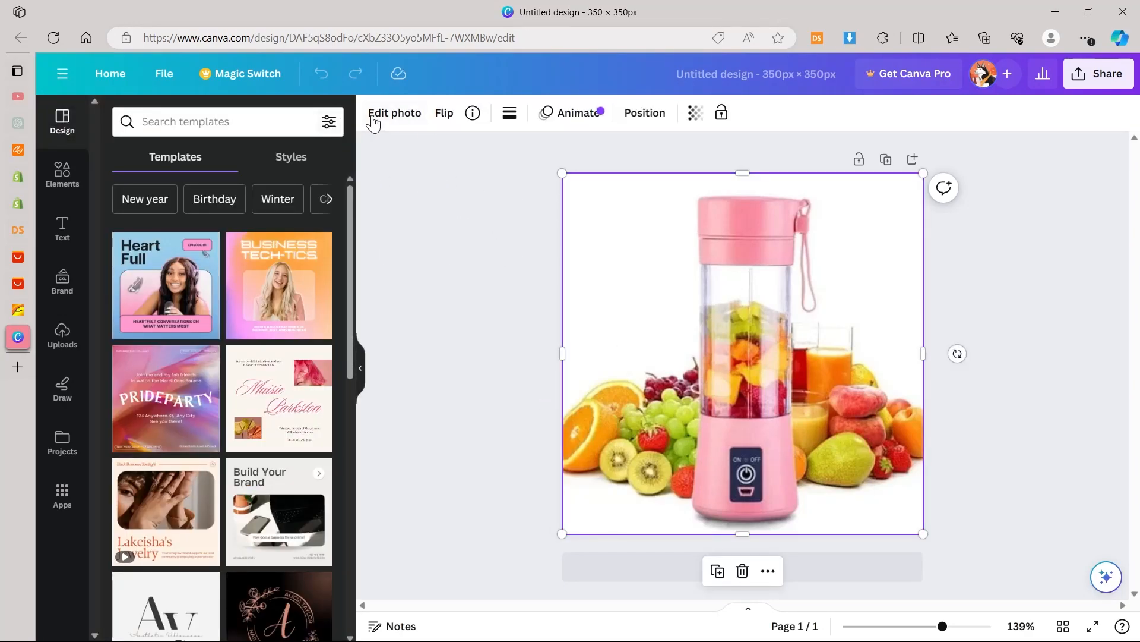
pyautogui.click(380, 119)
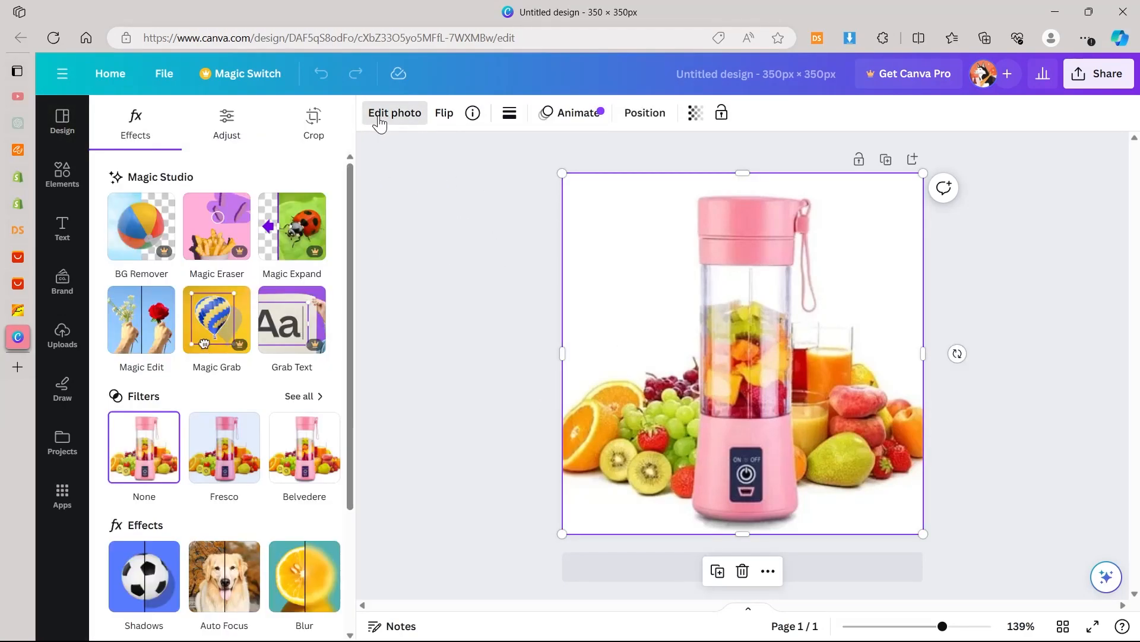
pyautogui.click(147, 226)
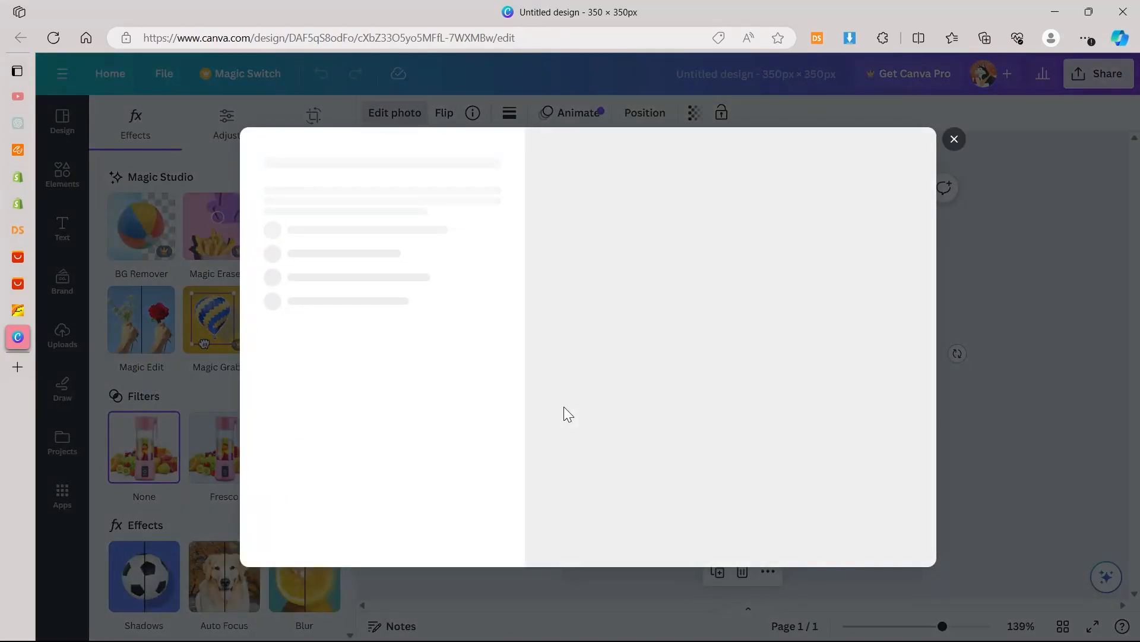
pyautogui.press('Escape')
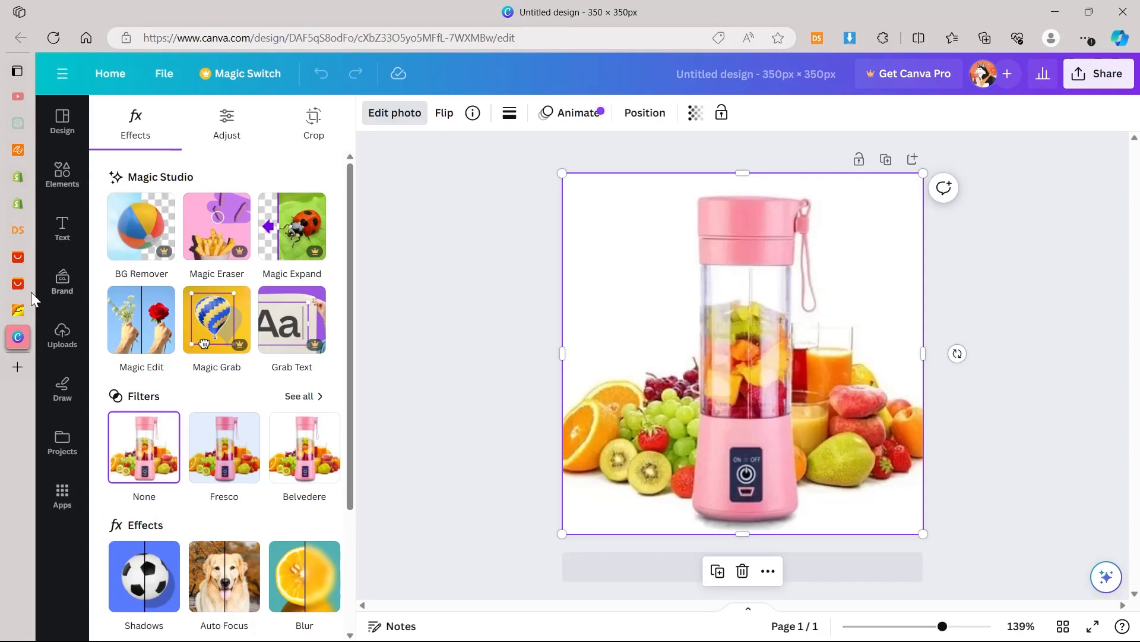
# Step: Search the web for "bg remove" in a new browser tab and open the remove.bg website
pyautogui.click(18, 367)
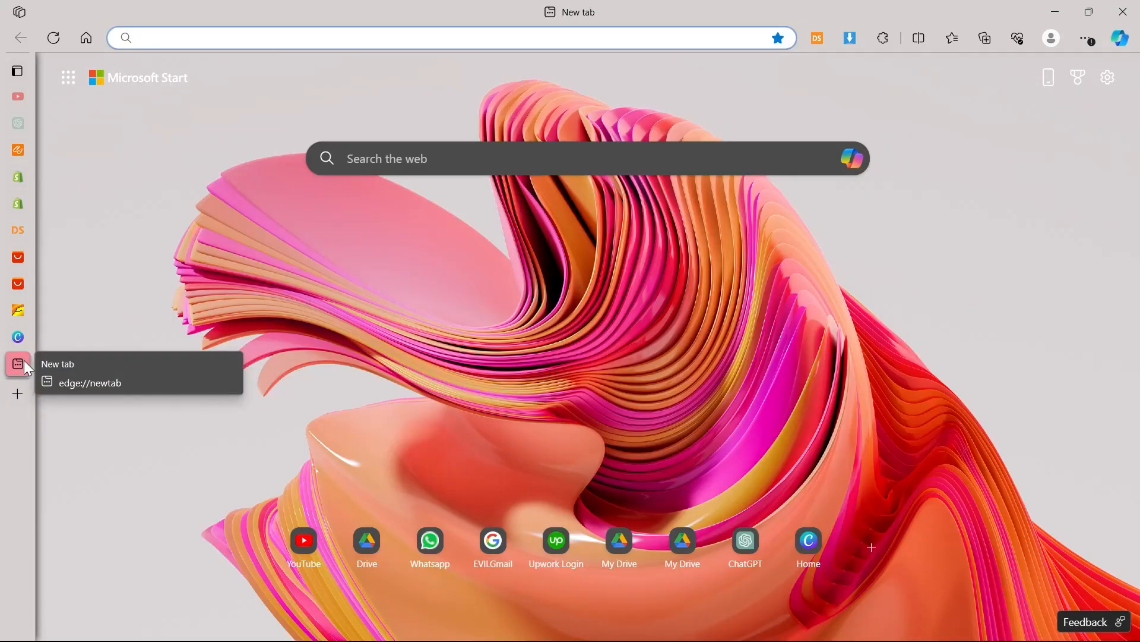
pyautogui.write('bg rem')
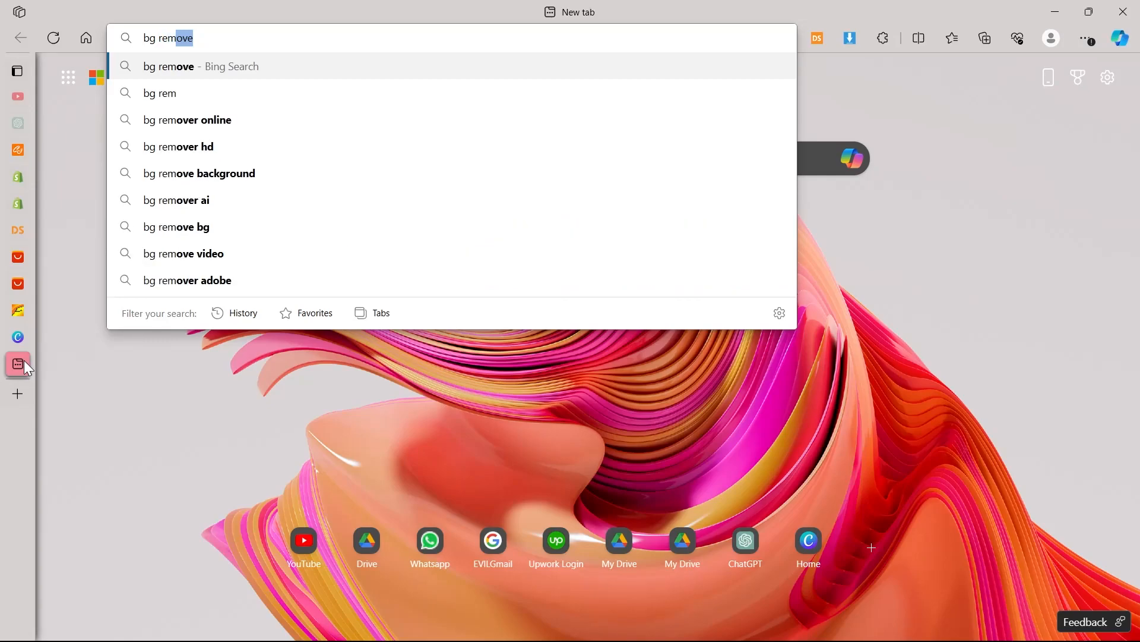
pyautogui.press('Return')
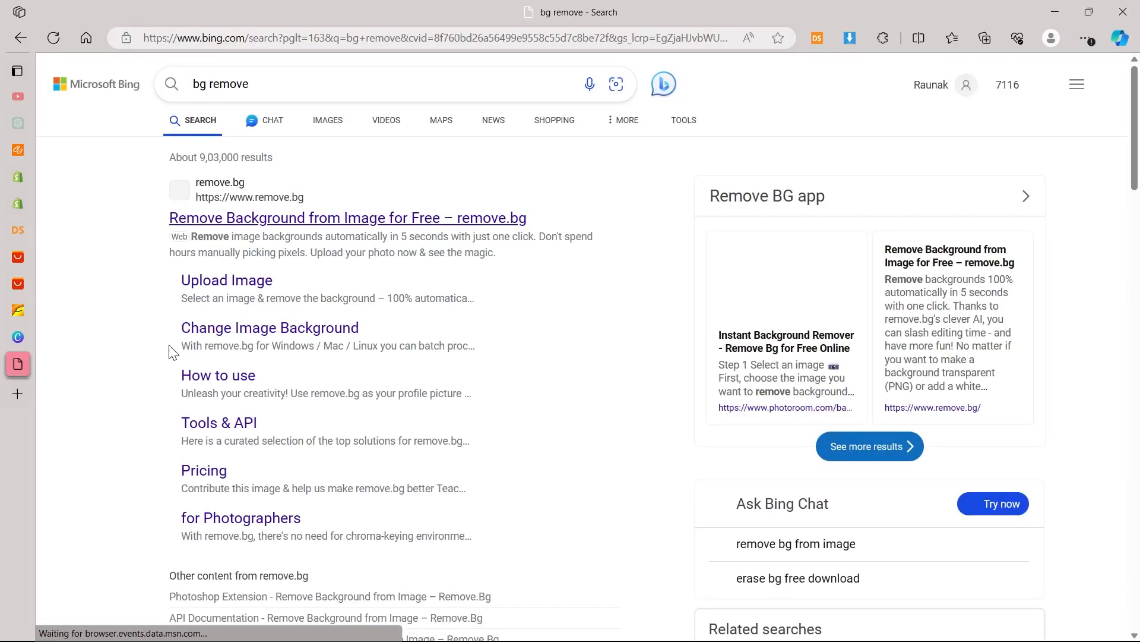
pyautogui.click(229, 219)
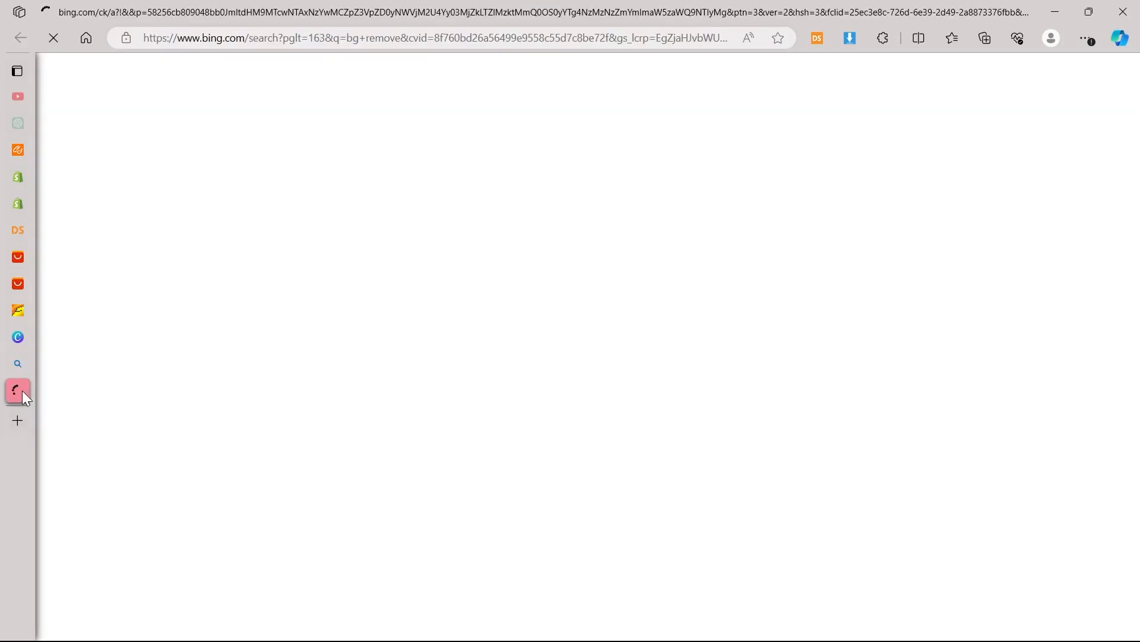
pyautogui.moveTo(23, 391)
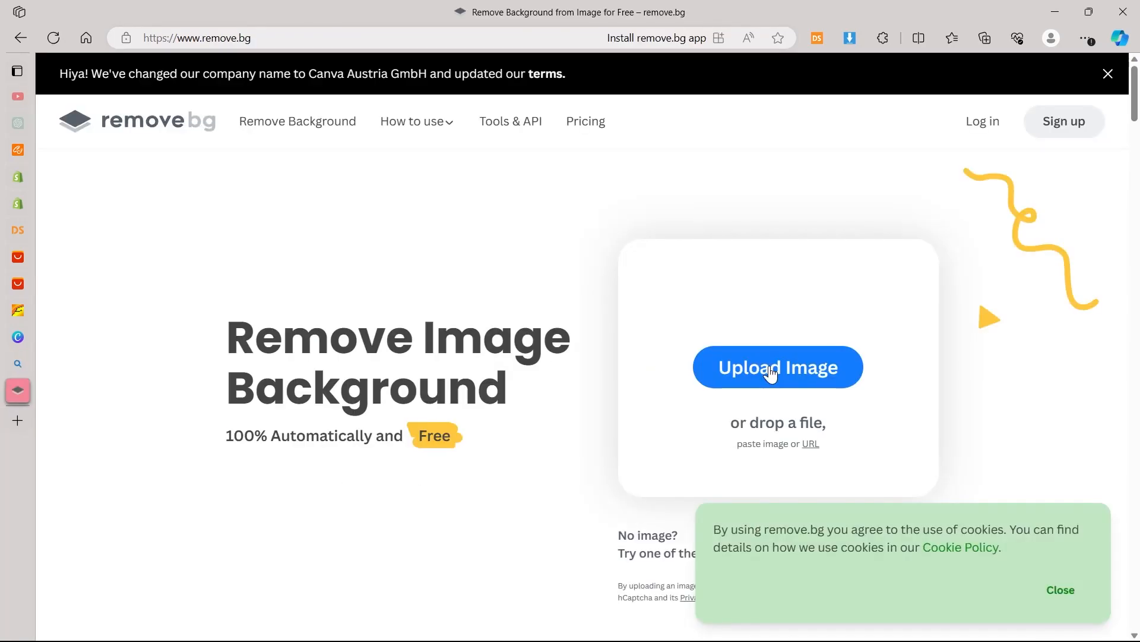
# Step: Upload the pink blender and fruit photo to remove.bg and download the background-free image at standard resolution
pyautogui.click(777, 368)
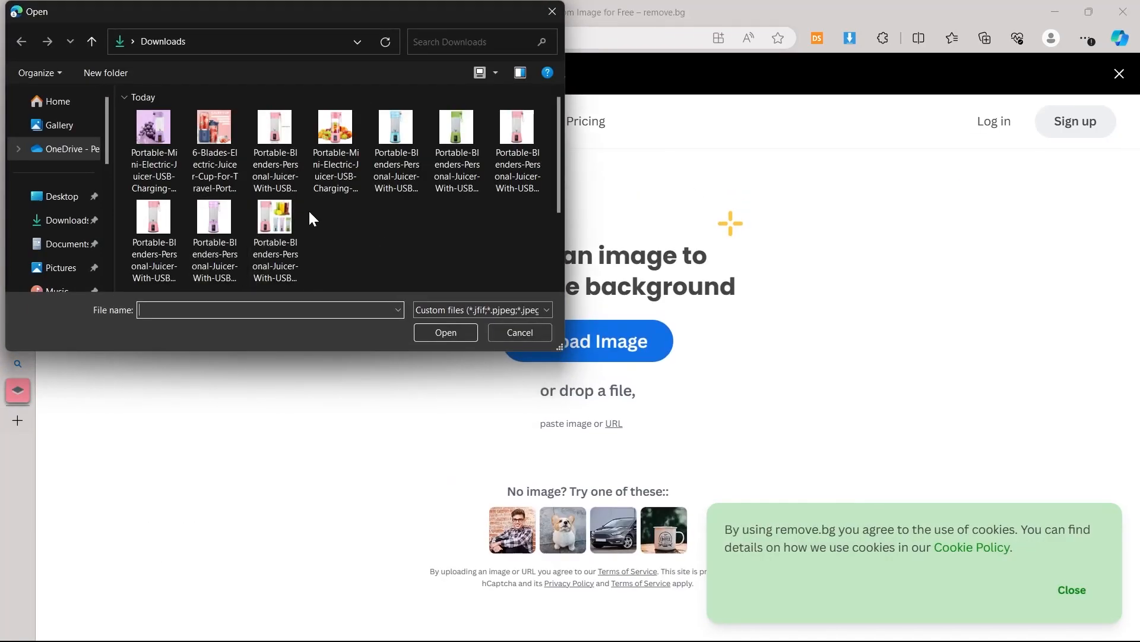
pyautogui.doubleClick(327, 152)
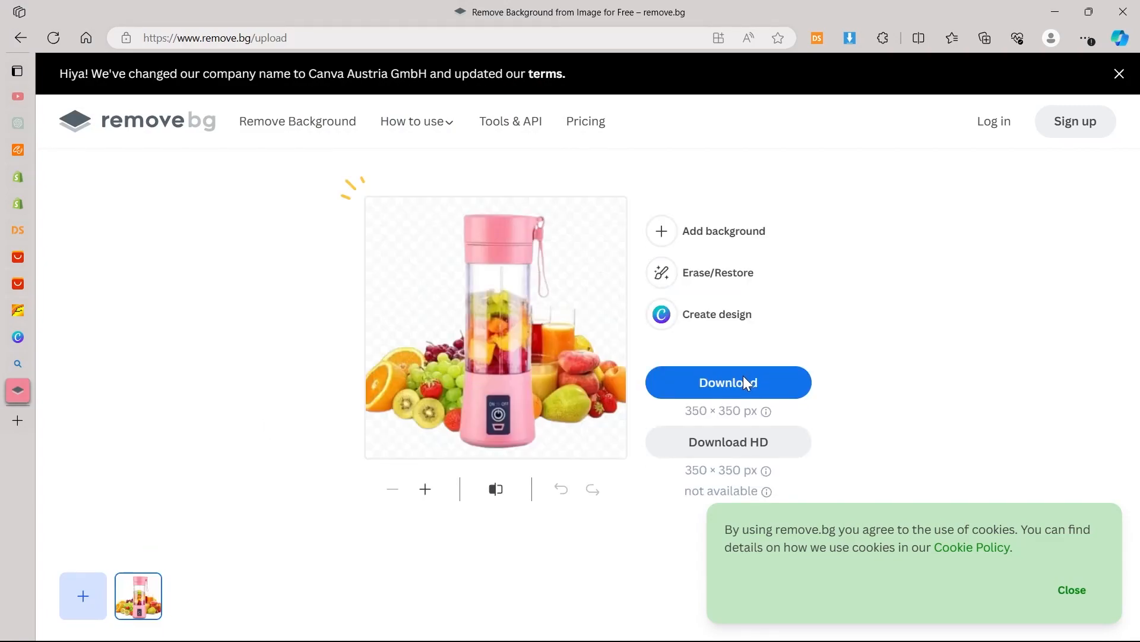
pyautogui.click(743, 375)
# Step: Switch back to Canva, import the background-free screenshot of the pink blender and choose to add it to a template
pyautogui.moveTo(16, 375)
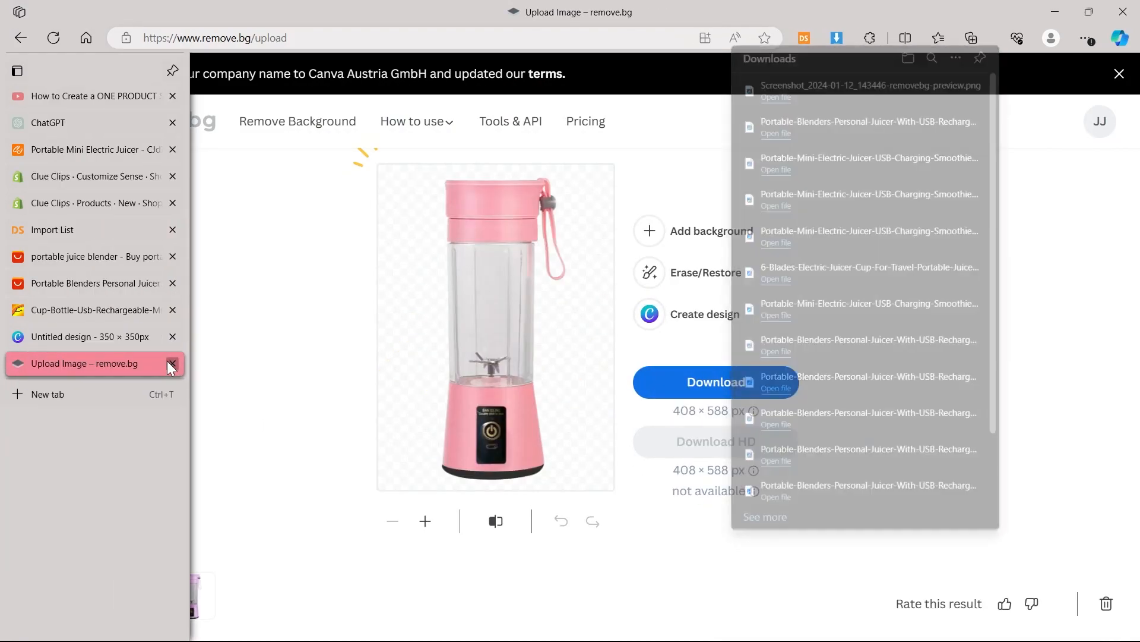
pyautogui.click(95, 336)
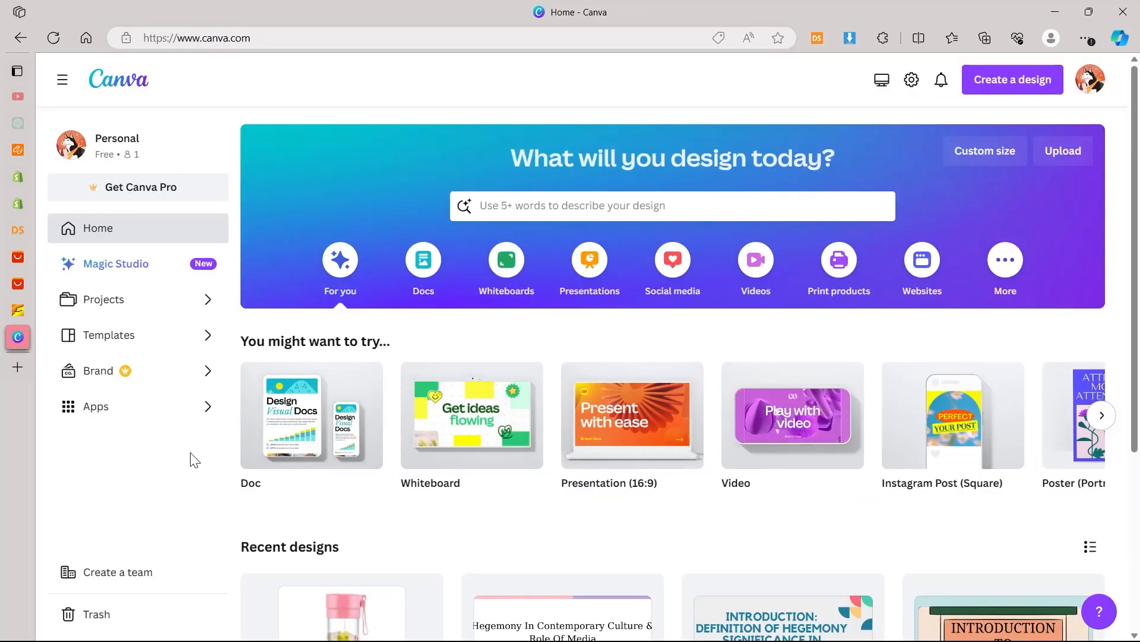
pyautogui.click(1028, 89)
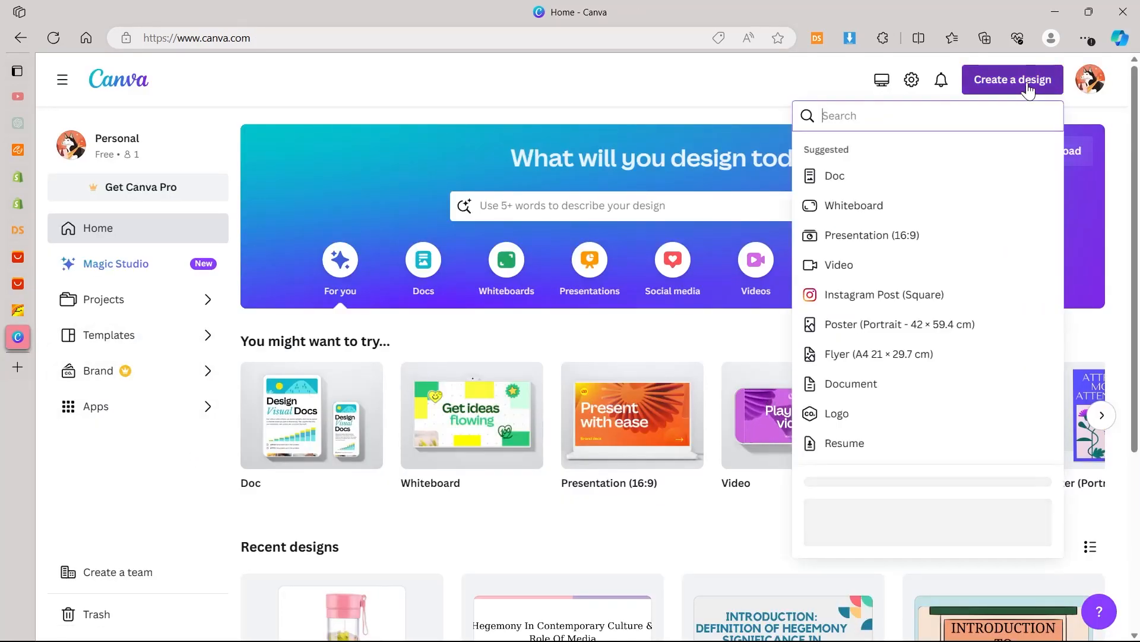
pyautogui.click(904, 538)
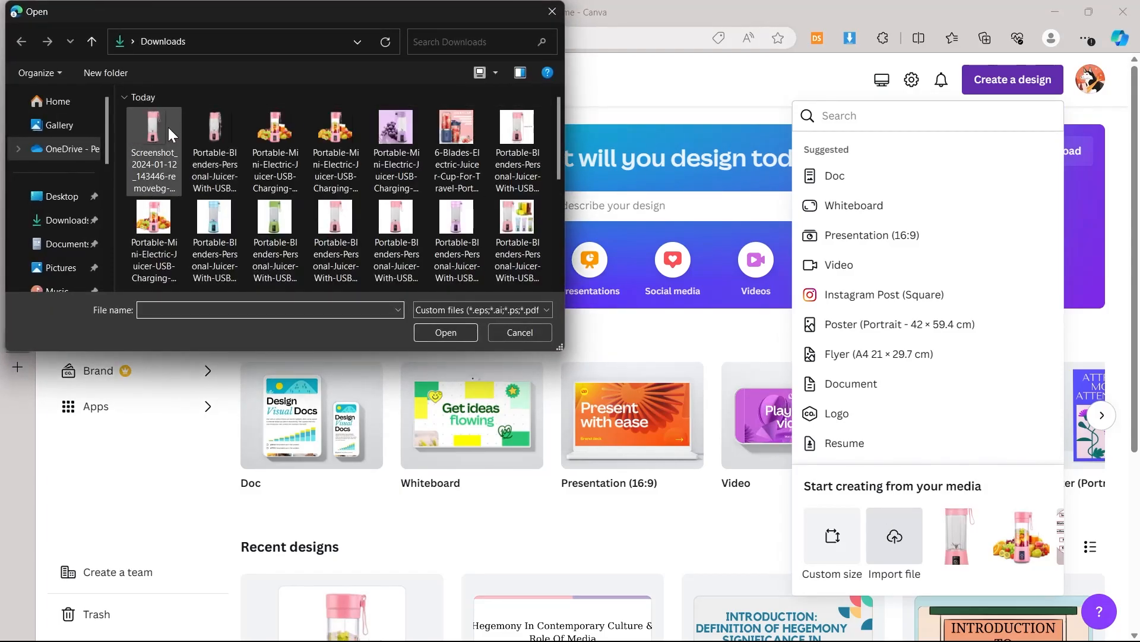
pyautogui.click(169, 127)
pyautogui.click(467, 332)
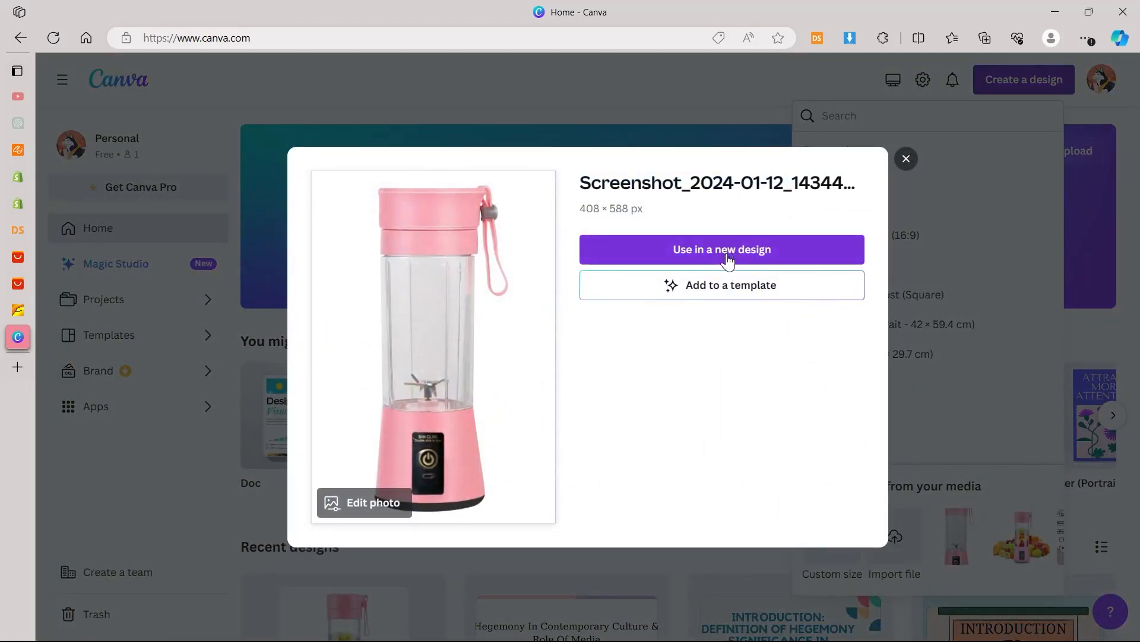
pyautogui.click(730, 288)
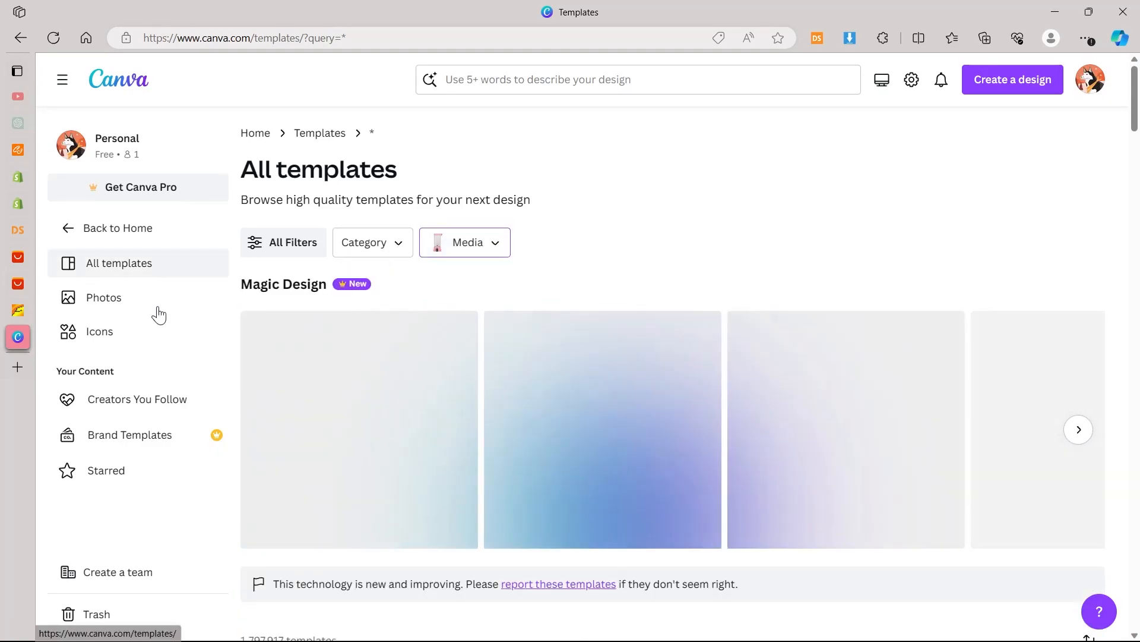
# Step: Search all templates for "product" and customize the Cosmetic Beauty Serum Promo Product advertising Instagram Post template
pyautogui.click(143, 263)
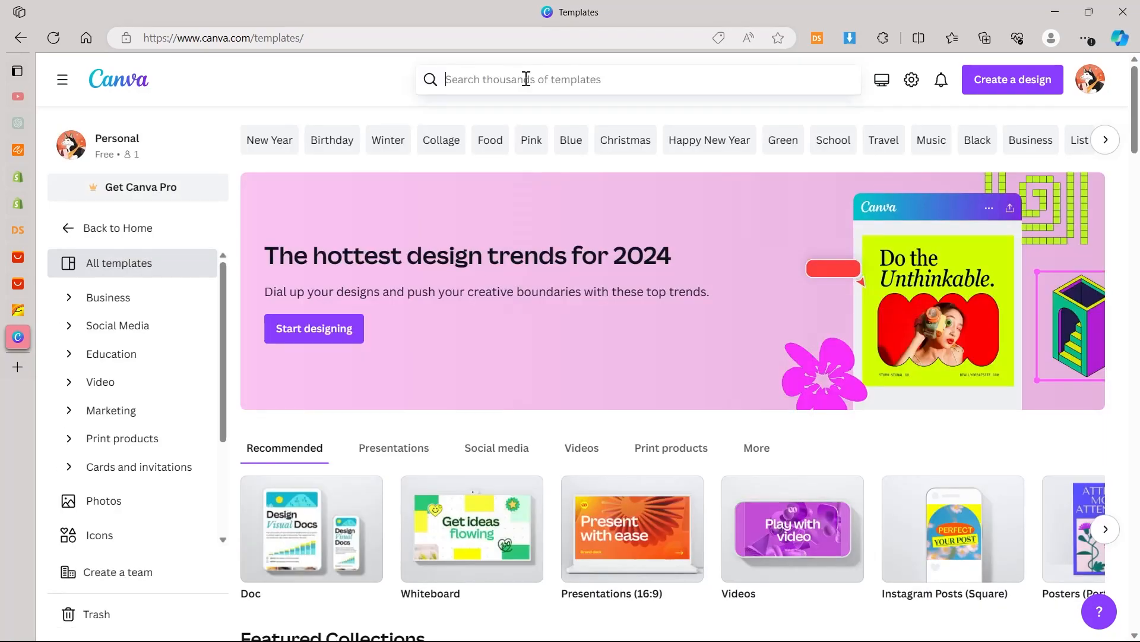
pyautogui.click(527, 79)
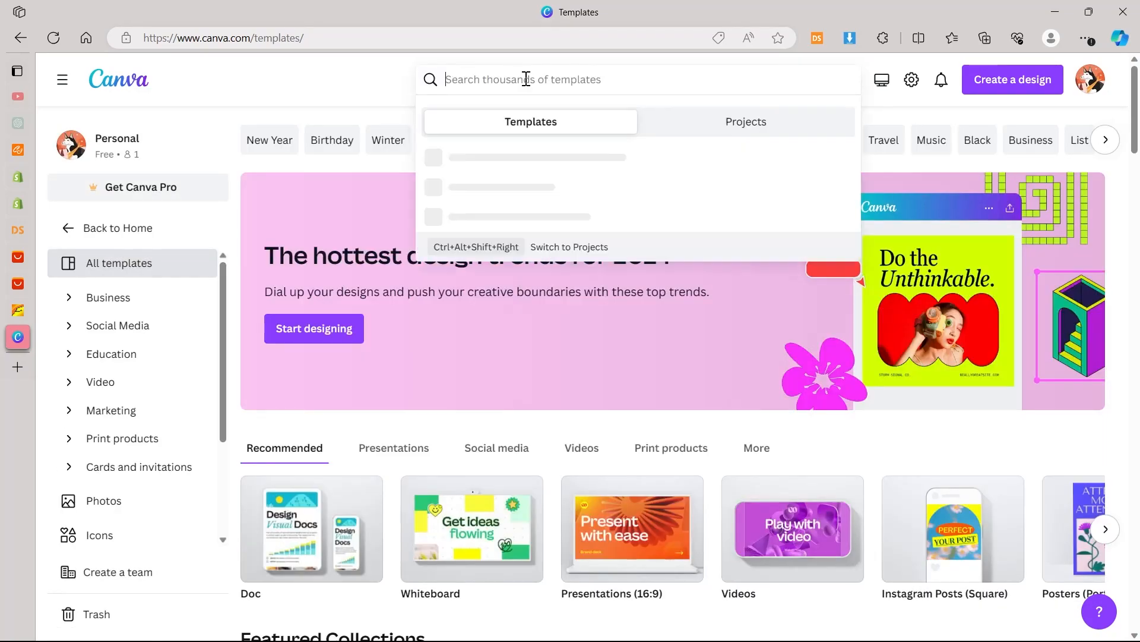
pyautogui.write('products')
pyautogui.press('BackSpace')
pyautogui.press('Return')
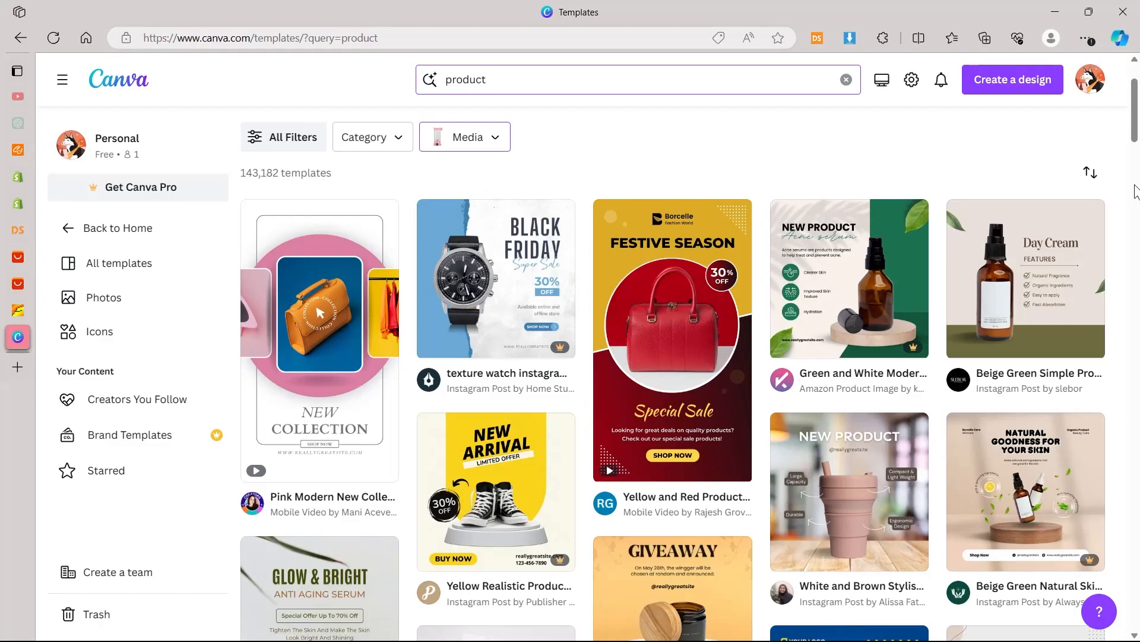
pyautogui.scroll(-9, 1136, 116)
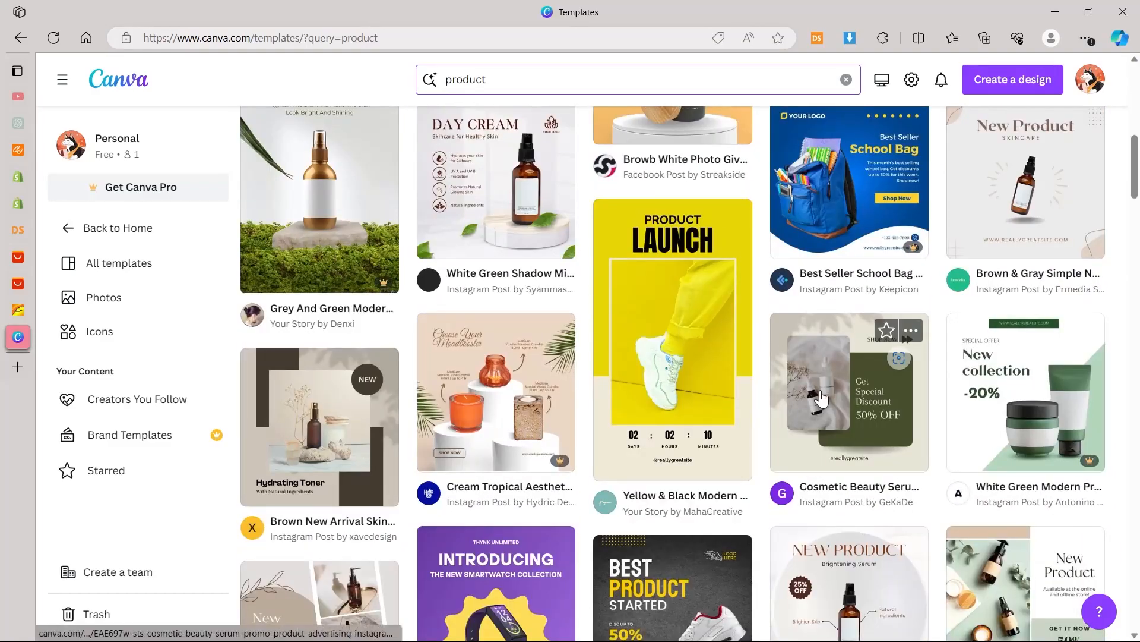
pyautogui.click(823, 396)
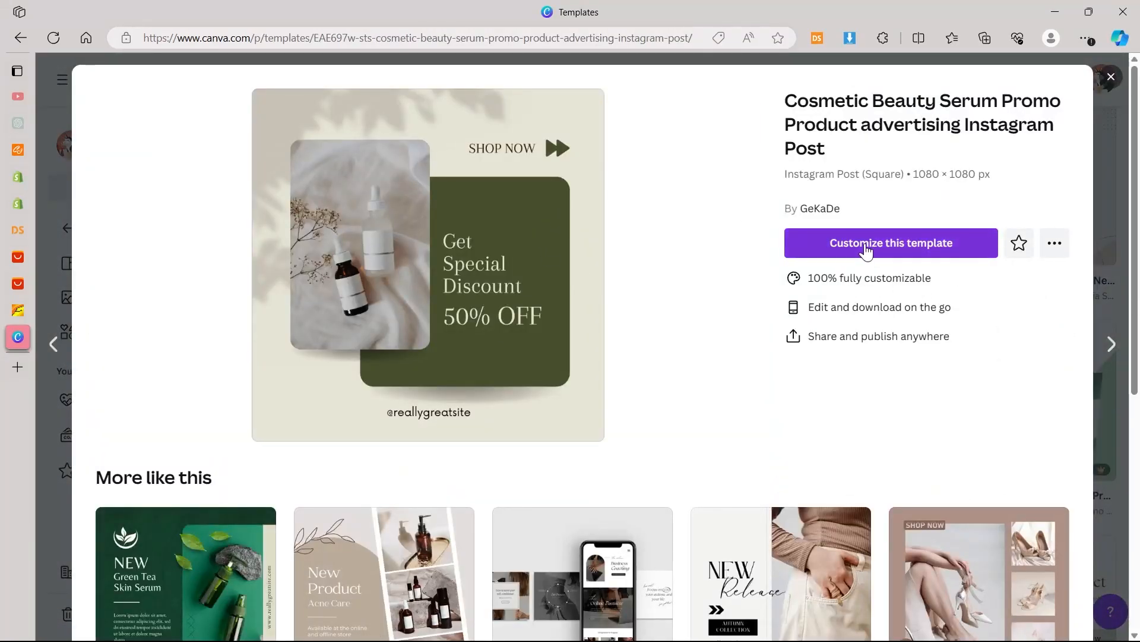
pyautogui.click(915, 245)
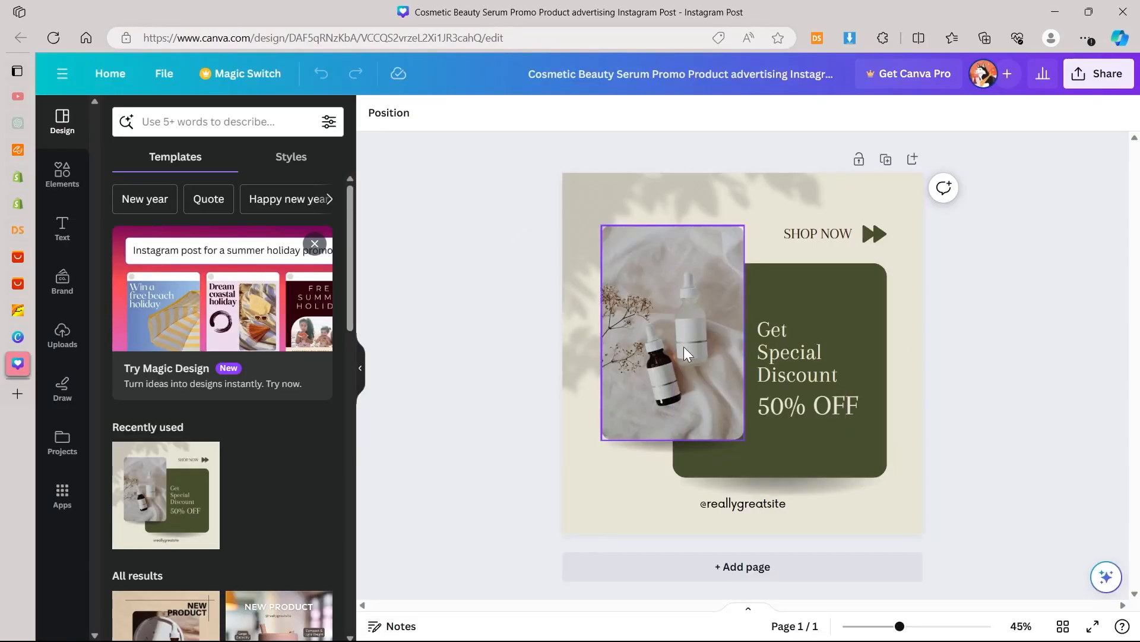
# Step: Delete the serum bottle photo from the template's frame and upload the background-free pink blender image to the design
pyautogui.click(697, 334)
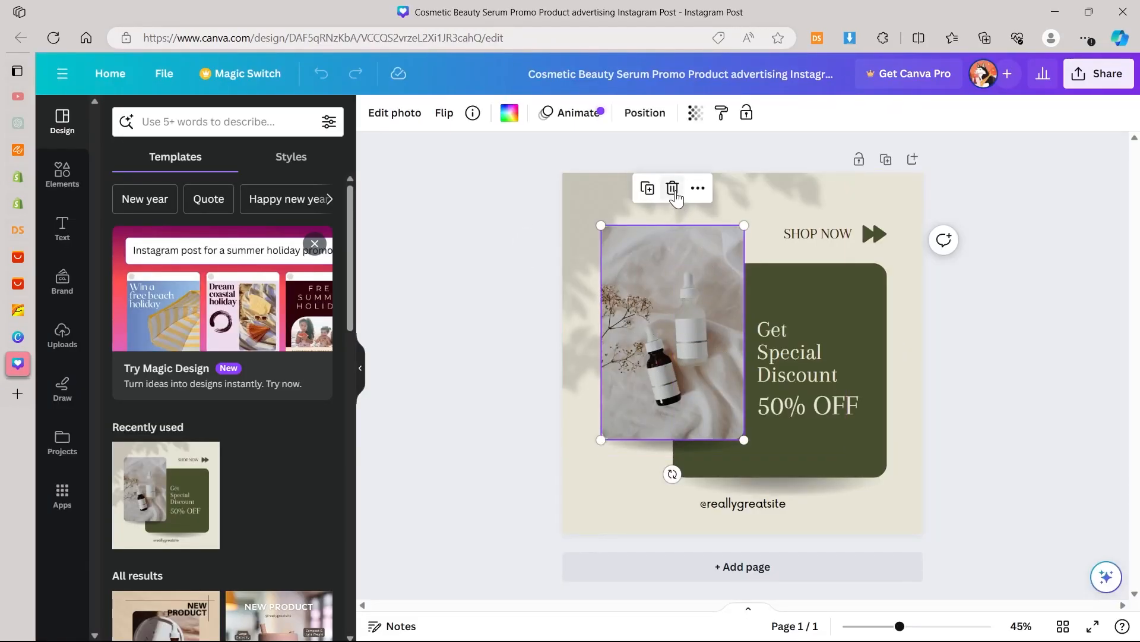
pyautogui.click(674, 189)
pyautogui.click(677, 227)
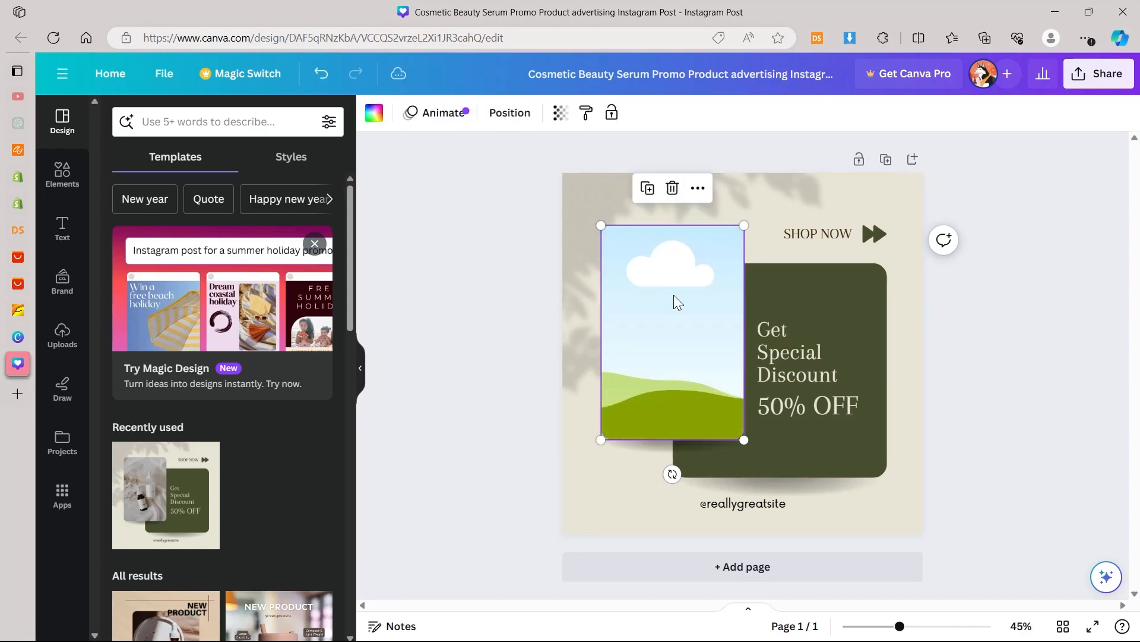
pyautogui.click(83, 355)
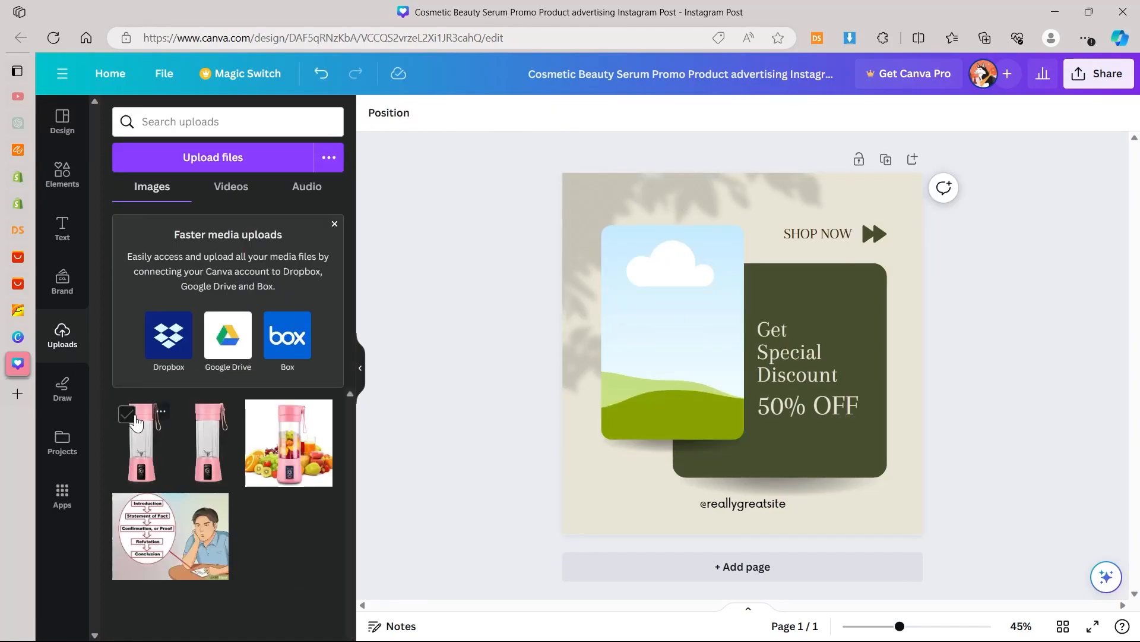
pyautogui.click(136, 419)
pyautogui.click(220, 163)
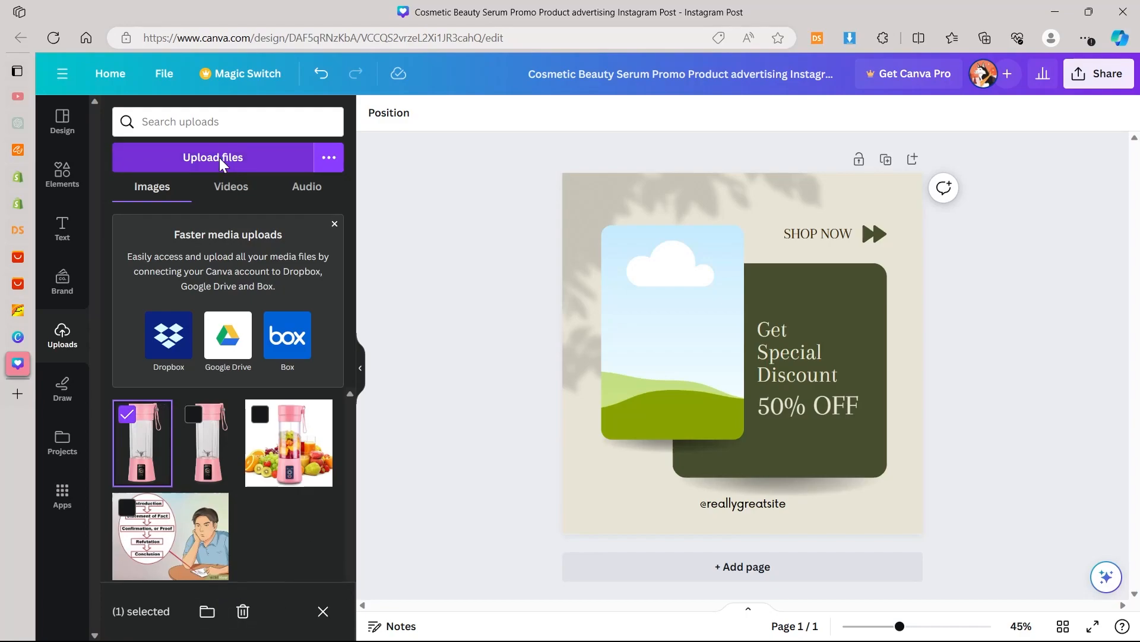
pyautogui.doubleClick(227, 178)
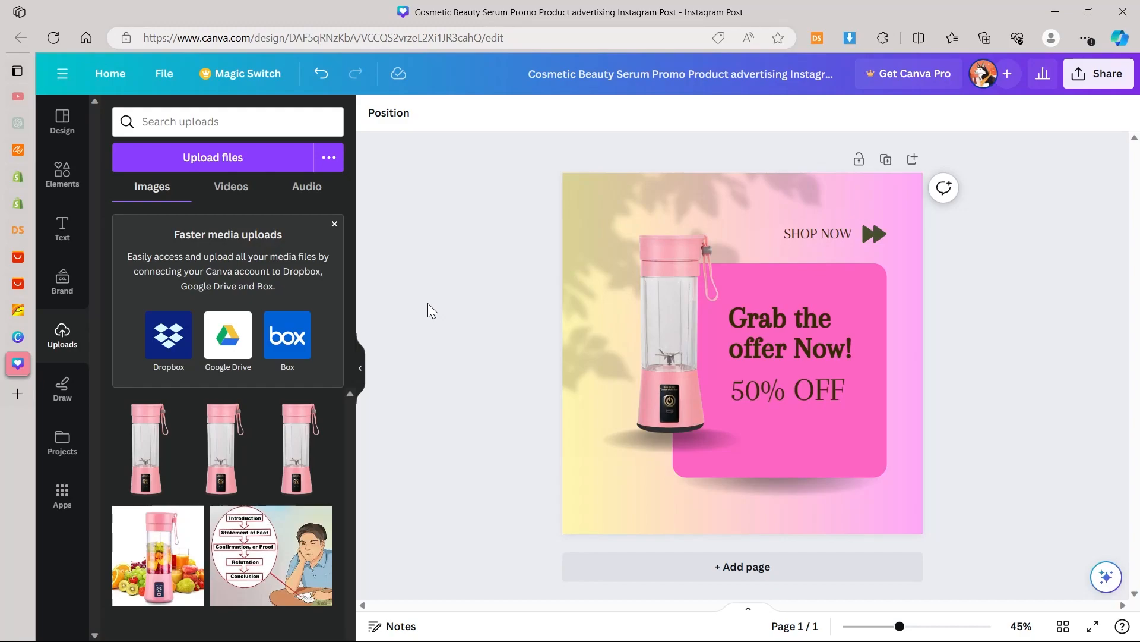
# Step: Download the pink "Grab the offer Now!" blender design
pyautogui.click(1118, 77)
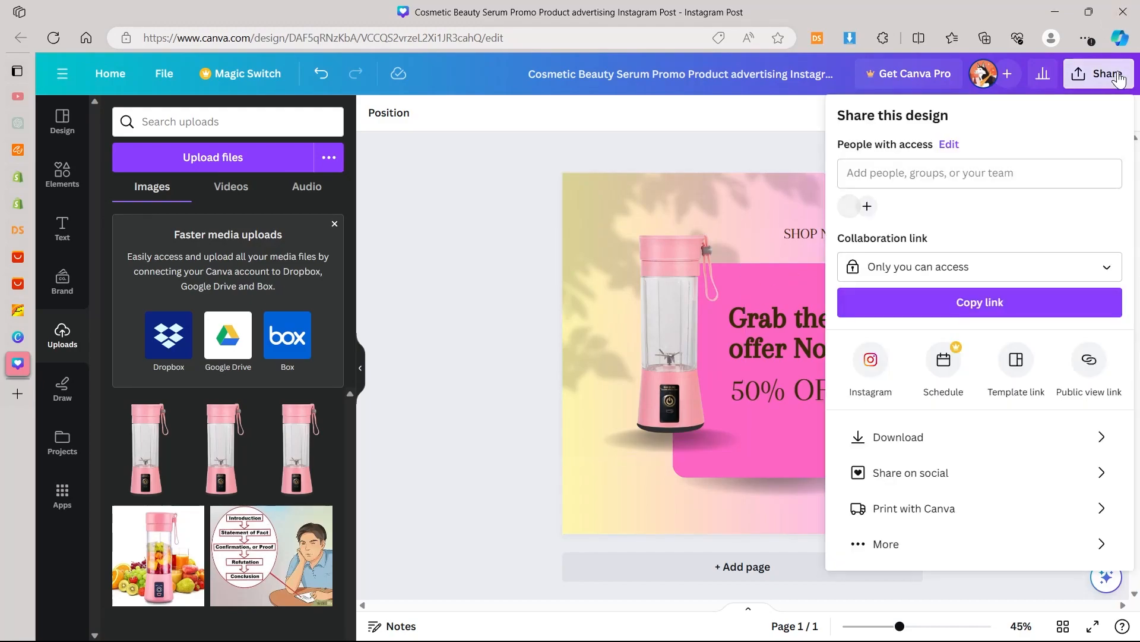
pyautogui.click(868, 438)
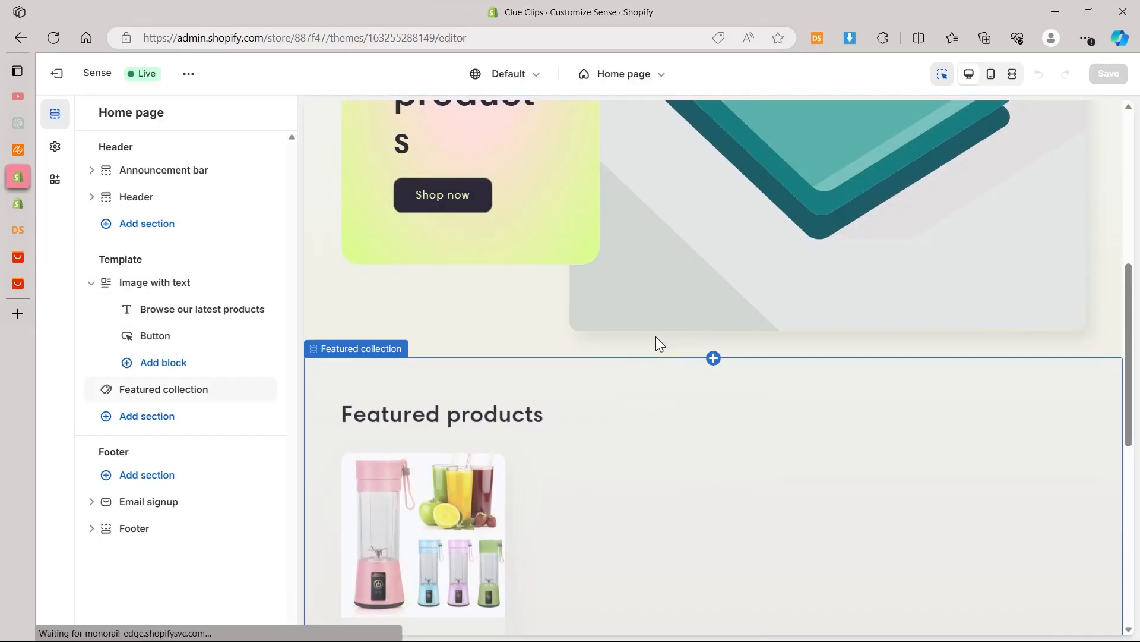
# Step: In the Shopify theme editor, upload the downloaded blender design as the image of the home page's Image with text section
pyautogui.moveTo(1130, 314); pyautogui.dragTo(1130, 165)
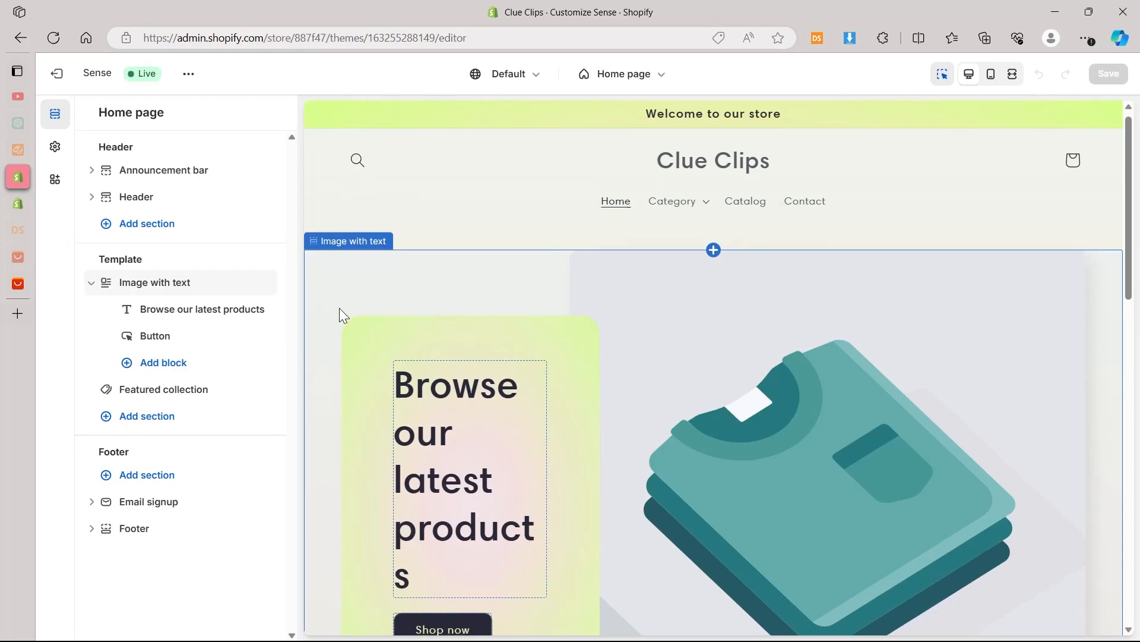
pyautogui.scroll(-4, 339, 307)
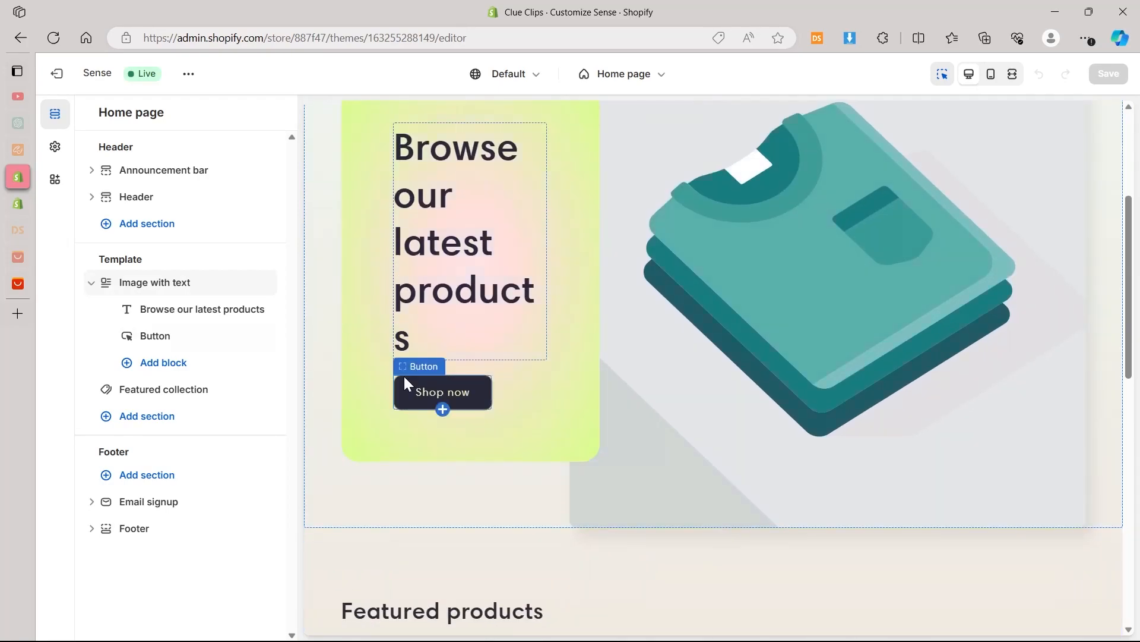
pyautogui.scroll(4, 395, 384)
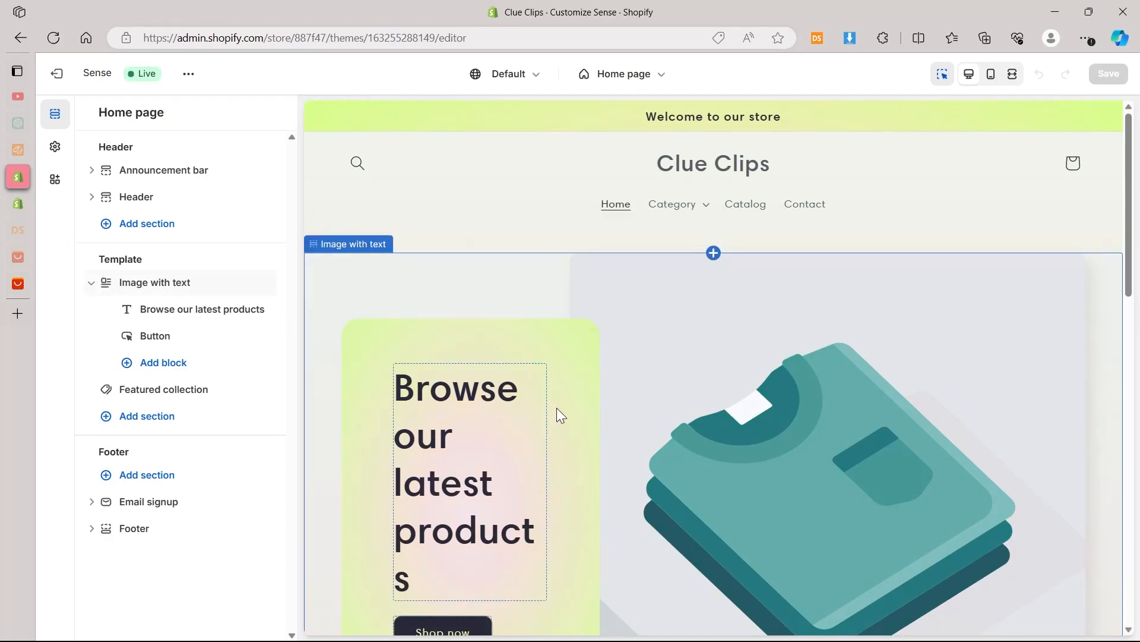
pyautogui.scroll(-2, 445, 432)
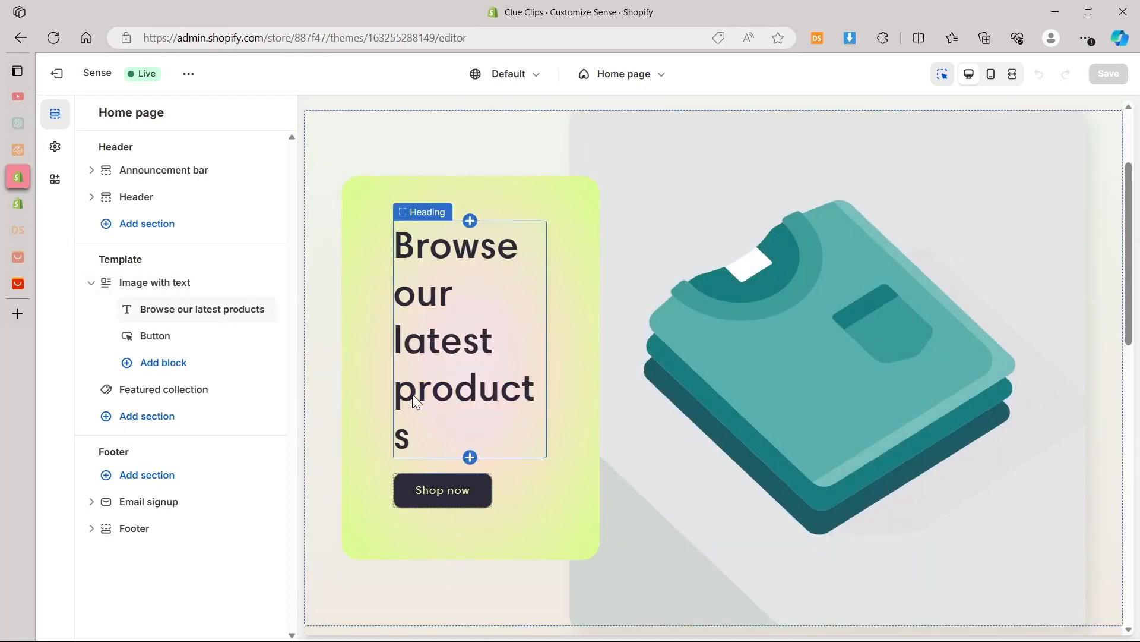
pyautogui.click(426, 273)
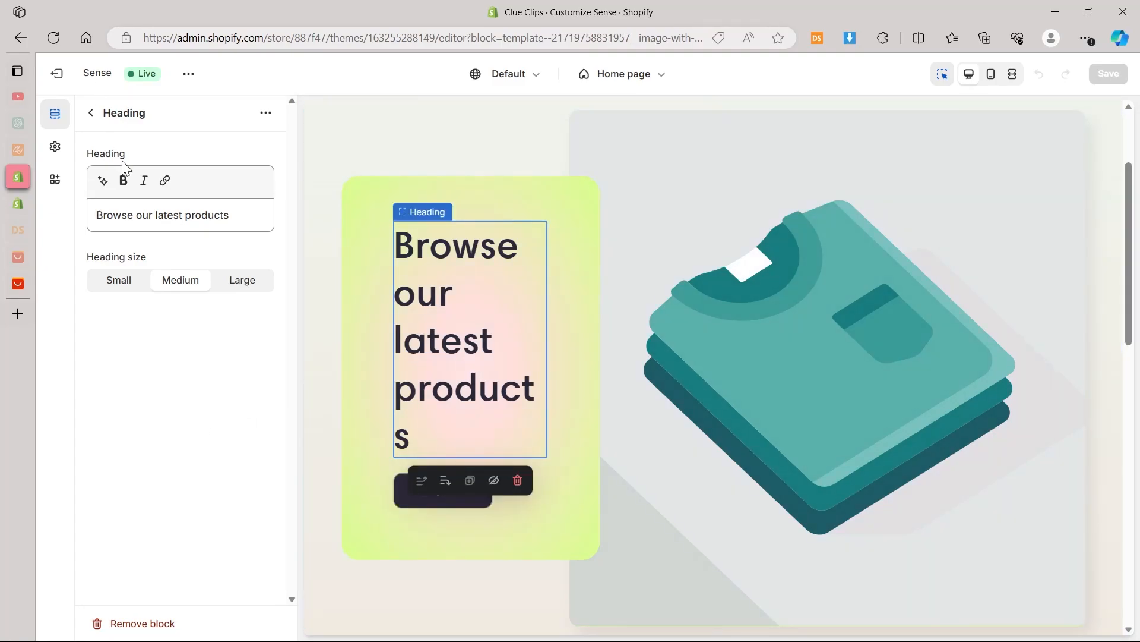
pyautogui.click(774, 308)
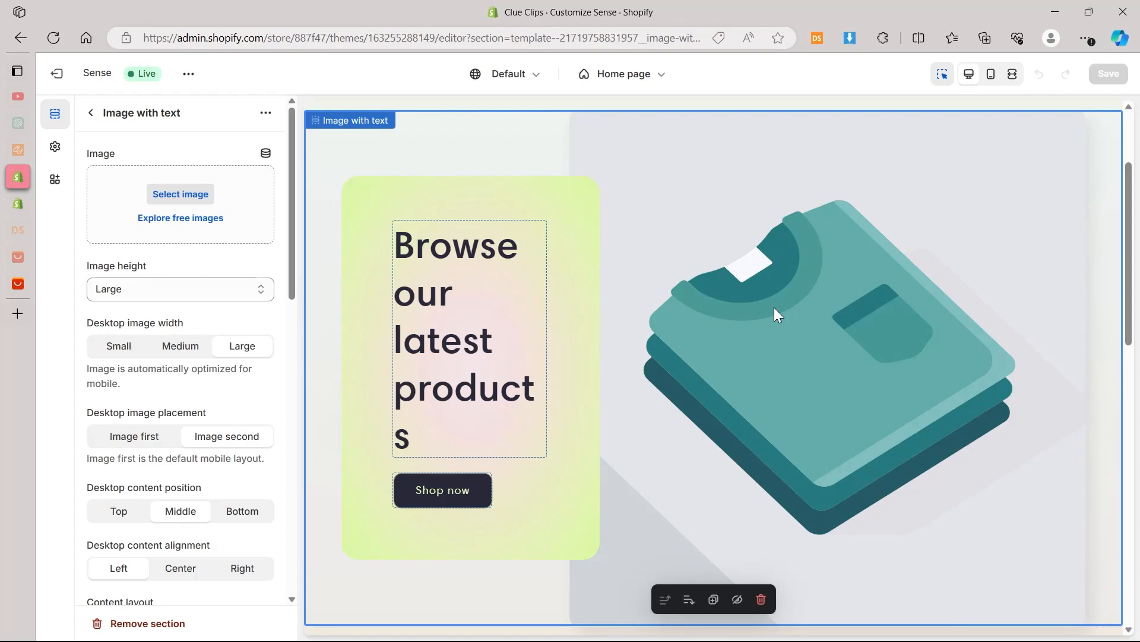
pyautogui.click(186, 200)
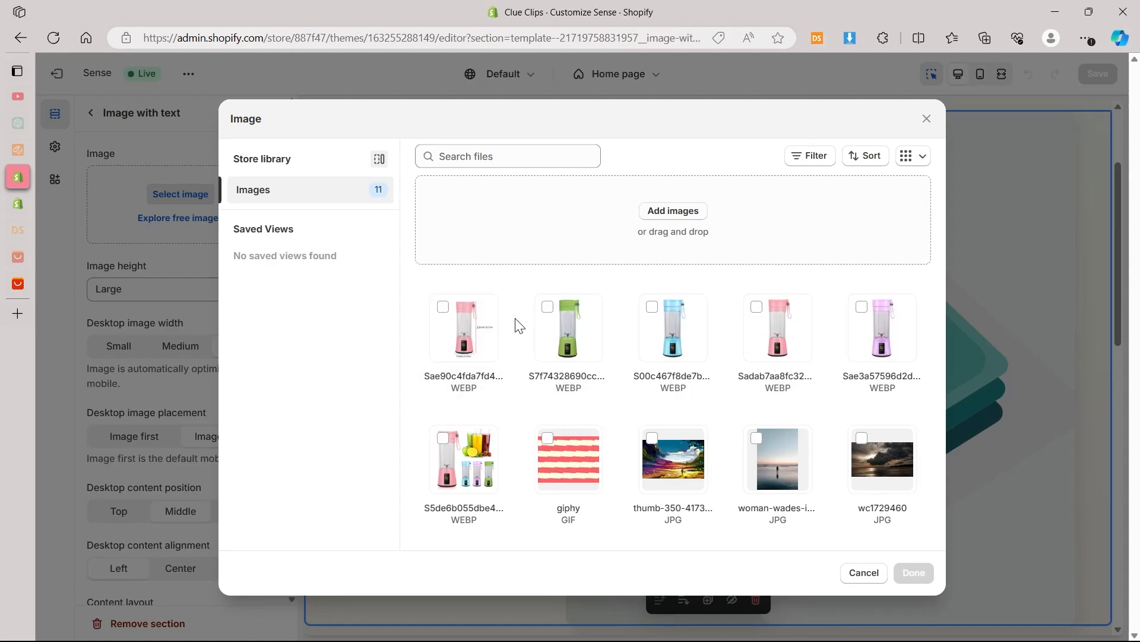
pyautogui.click(665, 210)
pyautogui.doubleClick(165, 142)
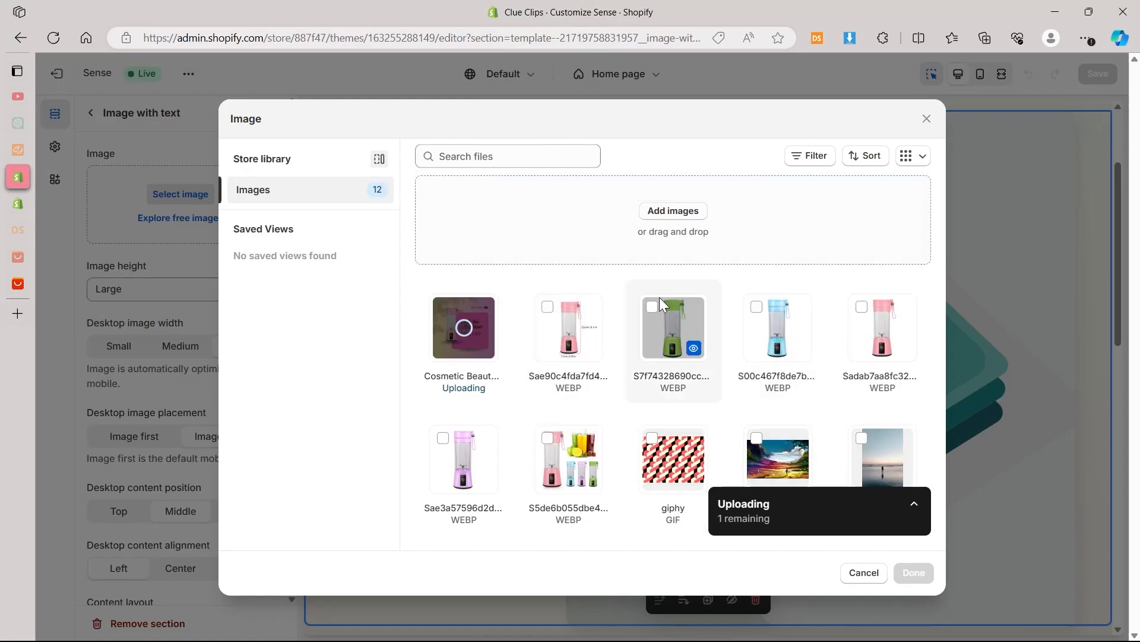
pyautogui.click(909, 574)
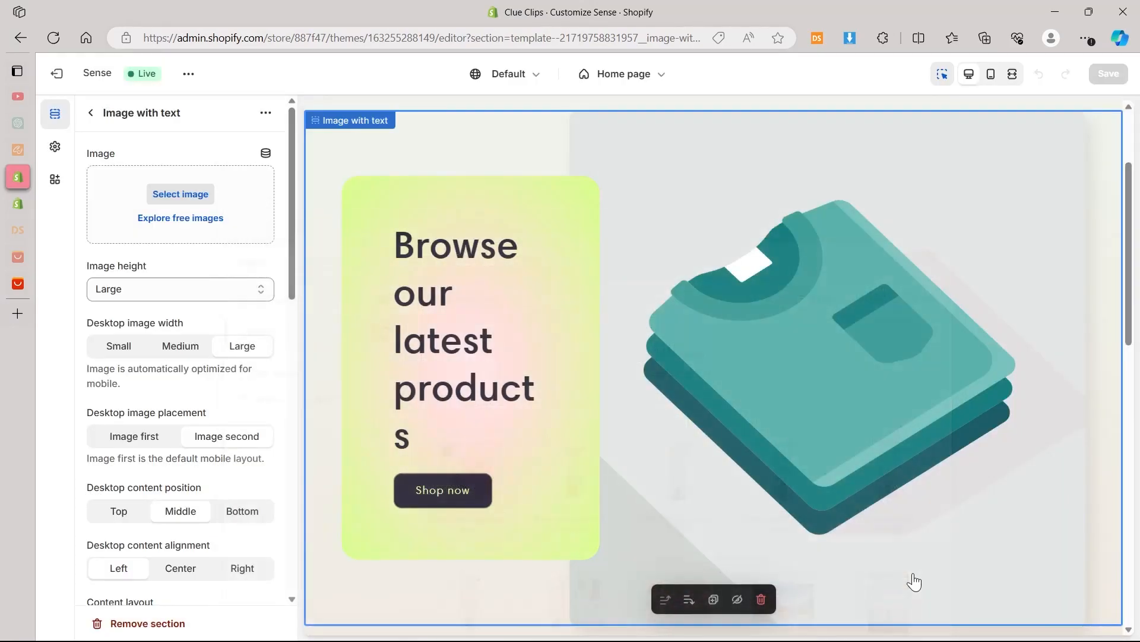
# Step: Set the image height of the Image with text section to Adapt to image
pyautogui.moveTo(1132, 297); pyautogui.dragTo(1126, 239)
pyautogui.moveTo(1134, 184); pyautogui.dragTo(1135, 235)
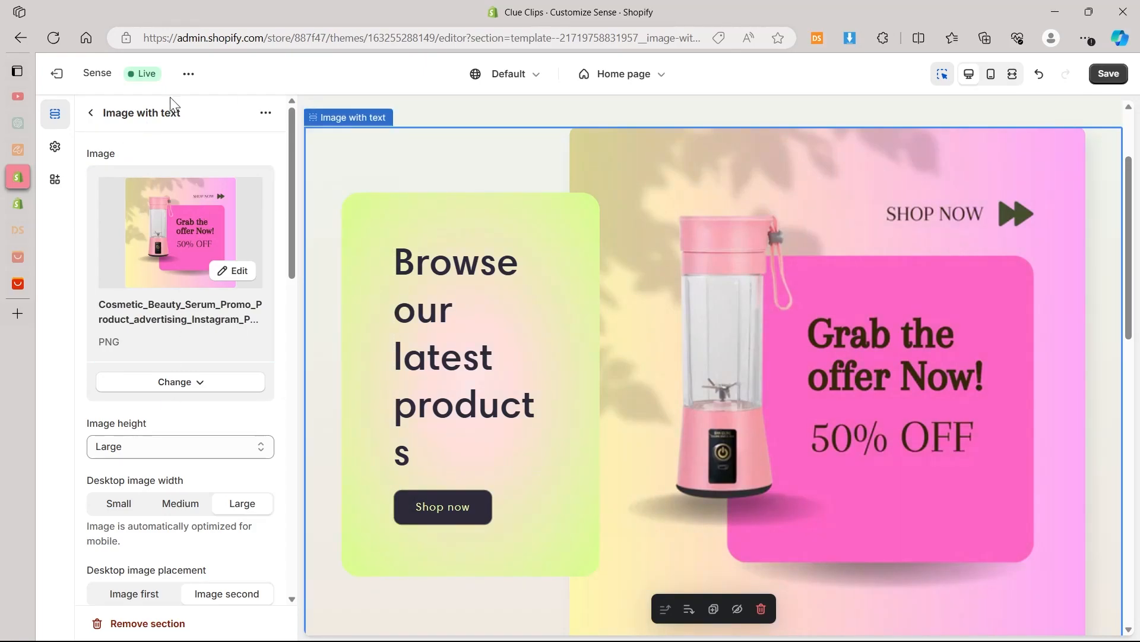
pyautogui.moveTo(290, 153); pyautogui.dragTo(283, 202)
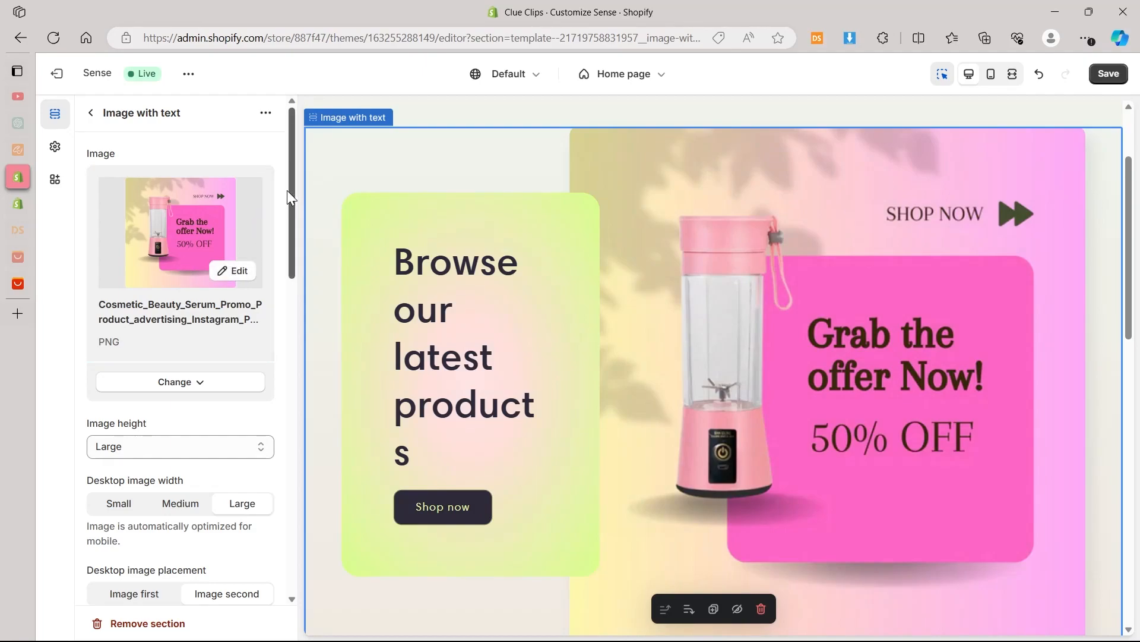
pyautogui.scroll(-1, 291, 196)
pyautogui.click(201, 328)
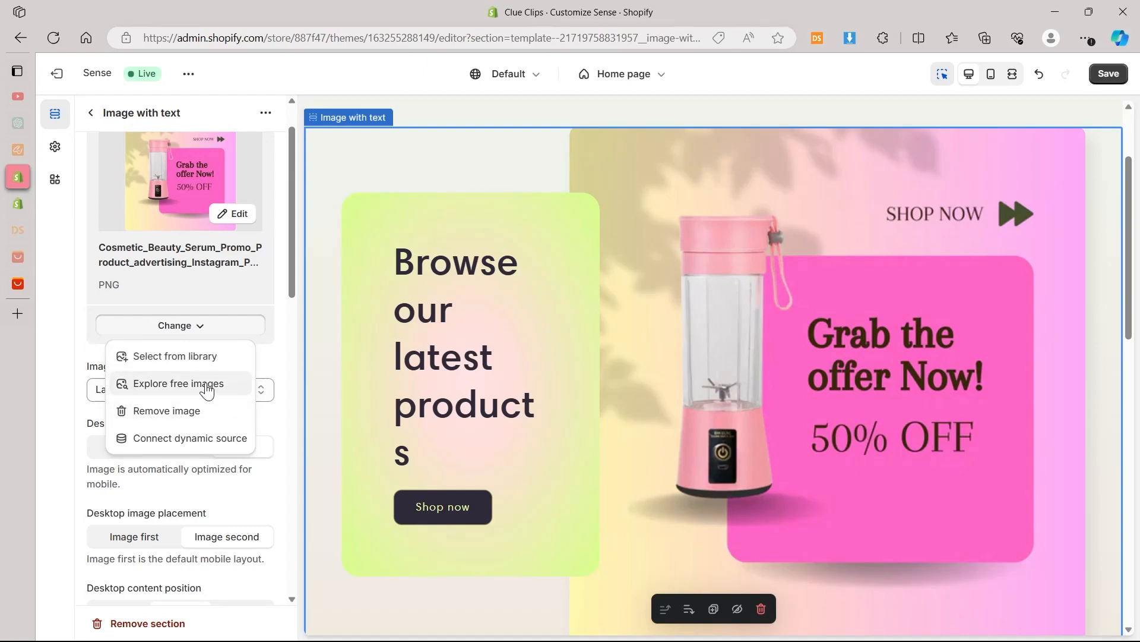
pyautogui.scroll(-1, 294, 230)
pyautogui.scroll(-2, 293, 230)
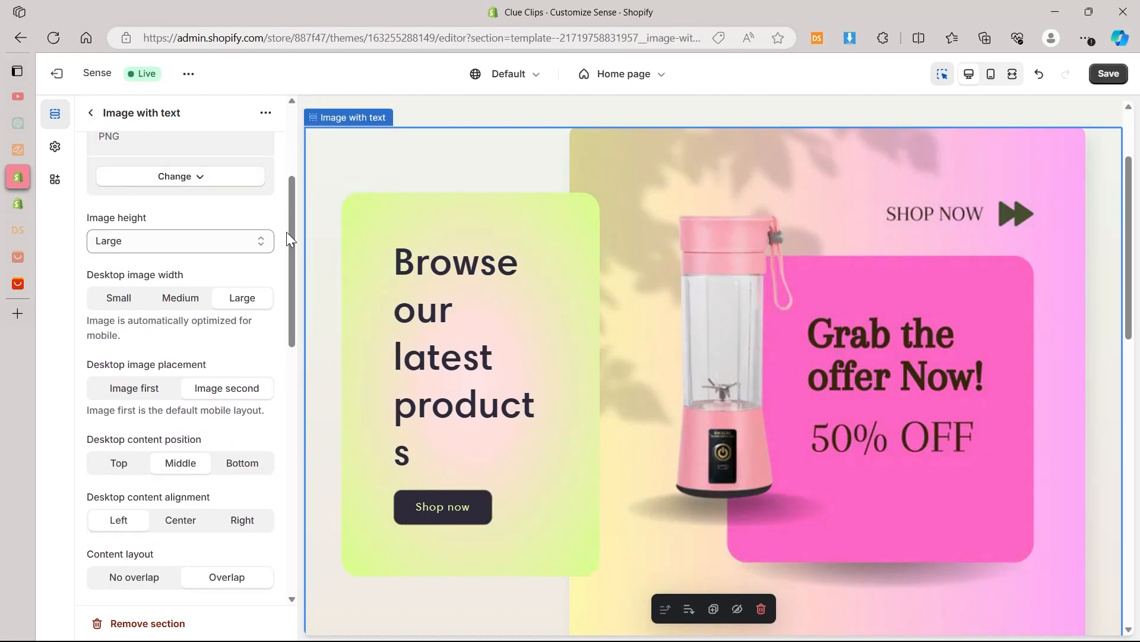
pyautogui.click(259, 246)
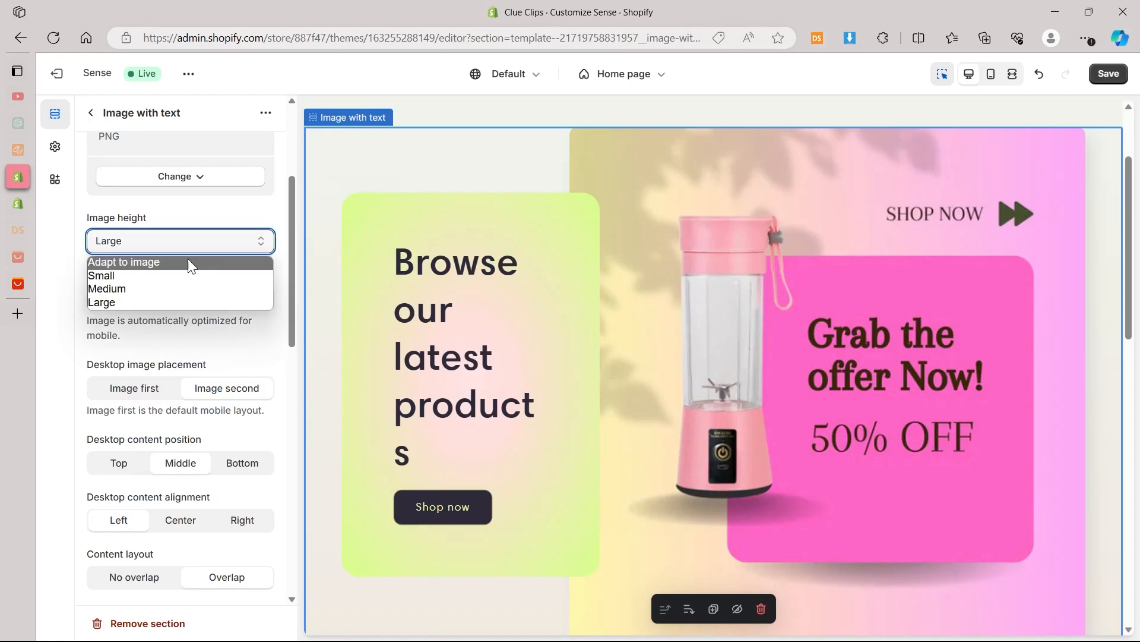
pyautogui.click(134, 288)
pyautogui.click(233, 240)
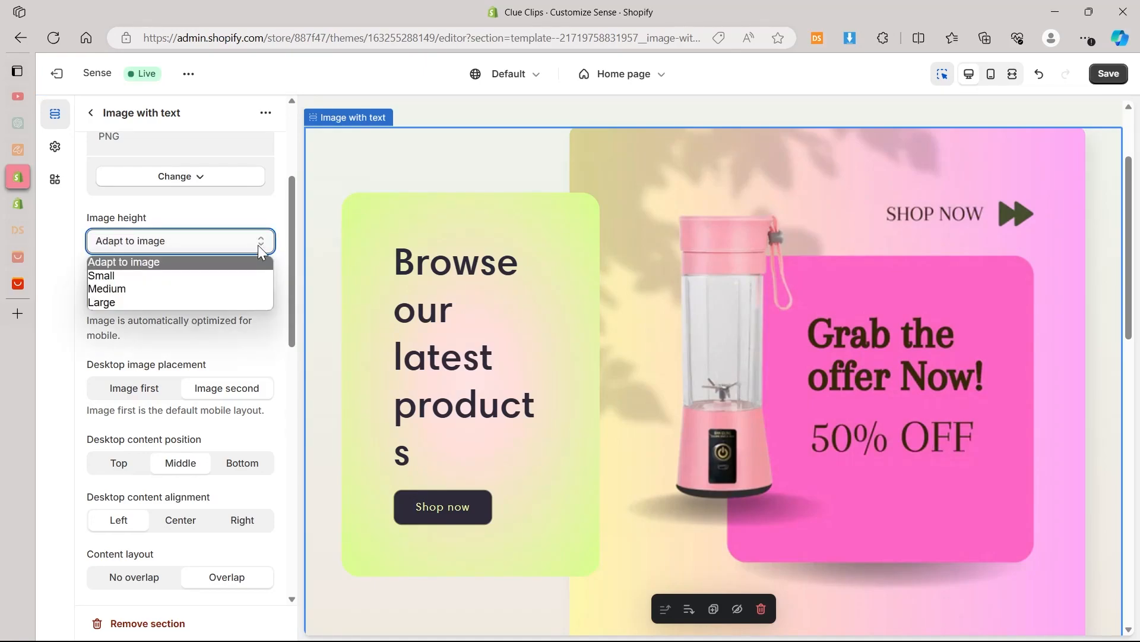
pyautogui.click(259, 244)
# Step: Change the Image with text section's color scheme to Scheme 4
pyautogui.scroll(-4, 91, 184)
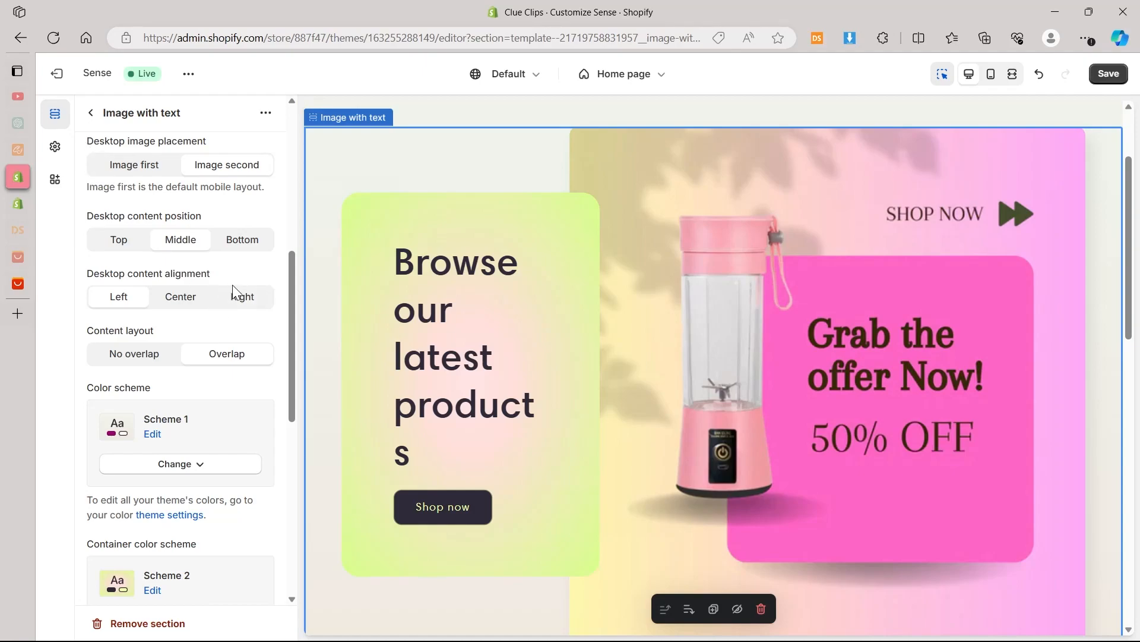
pyautogui.moveTo(291, 270); pyautogui.dragTo(290, 319)
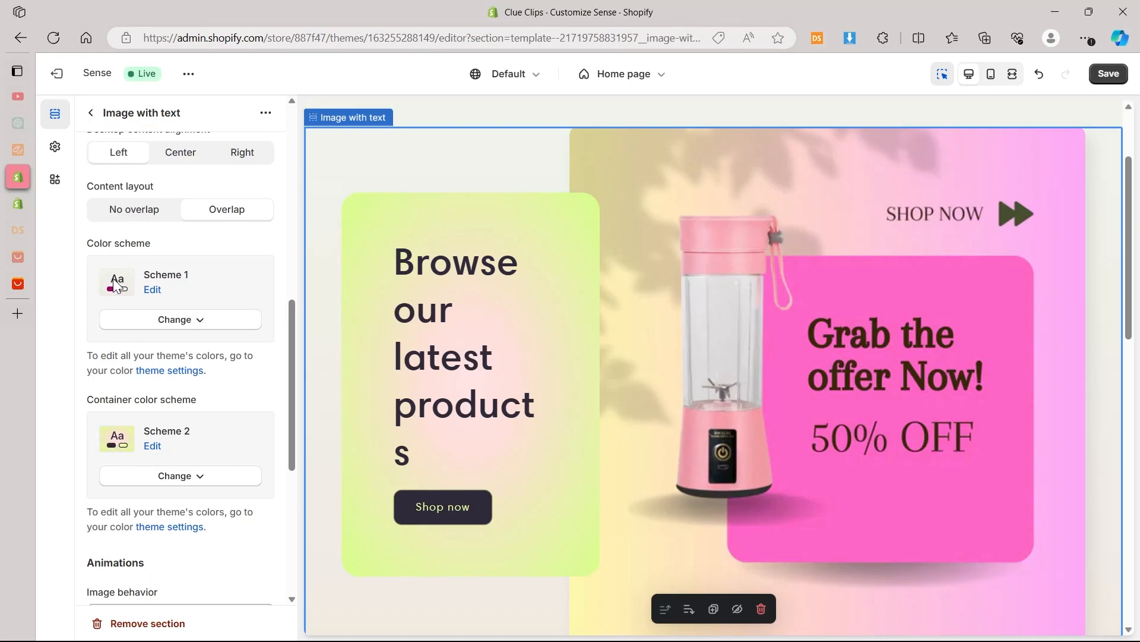
pyautogui.click(190, 321)
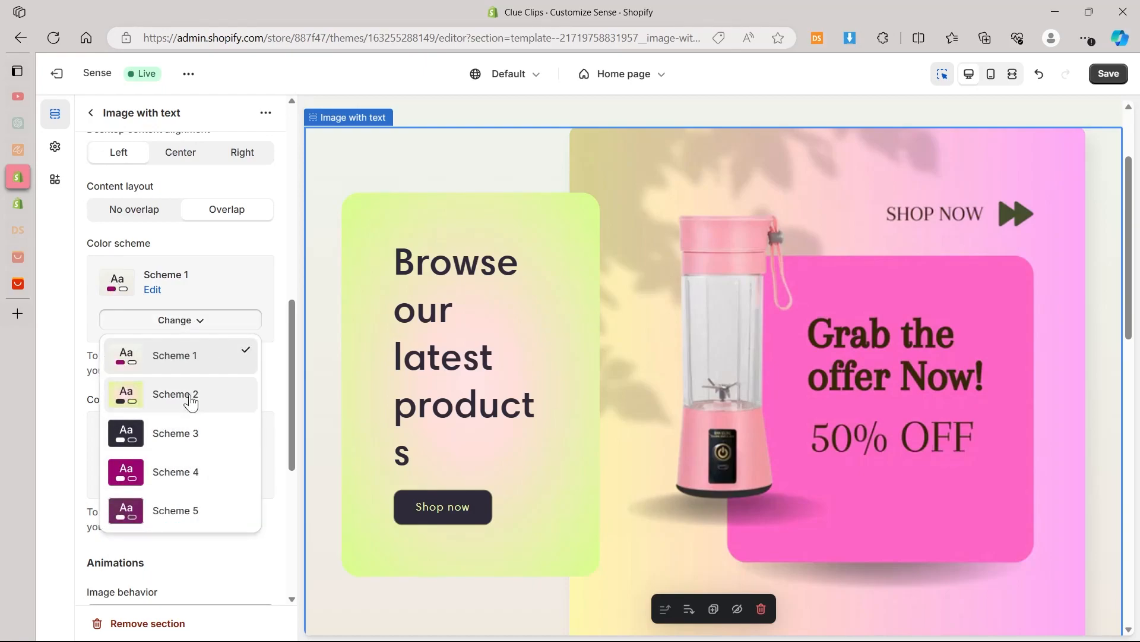
pyautogui.click(181, 472)
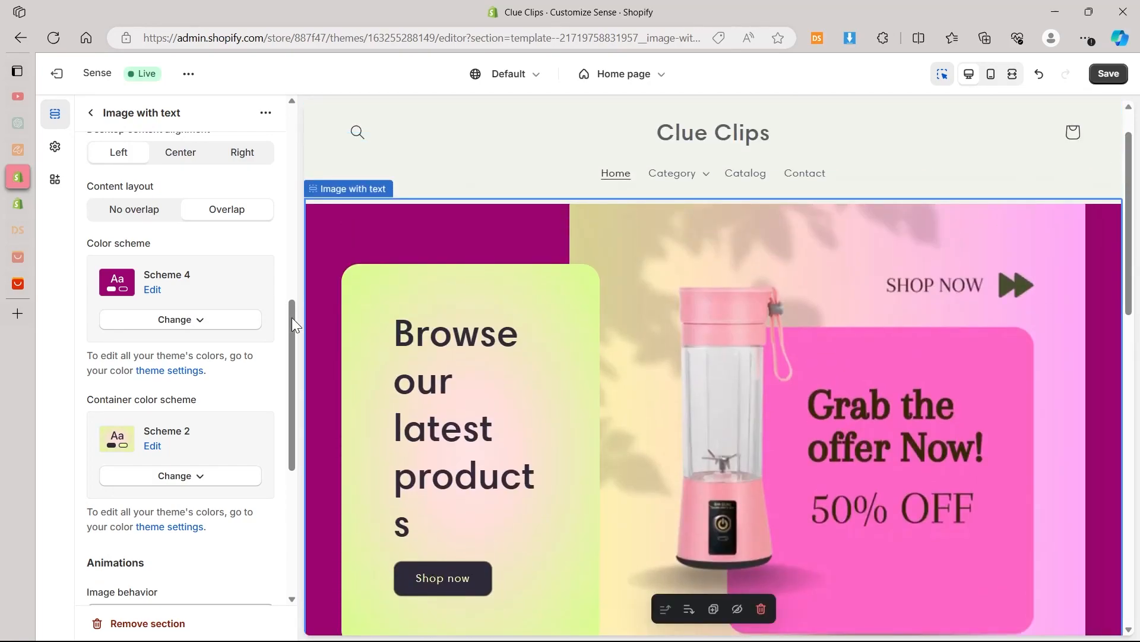
# Step: Try Scheme 4 as the container color scheme of the section and switch it back to Scheme 2
pyautogui.moveTo(292, 317)
pyautogui.mouseDown()
pyautogui.moveTo(291, 344)
pyautogui.moveTo(300, 290)
pyautogui.moveTo(303, 334)
pyautogui.mouseUp()
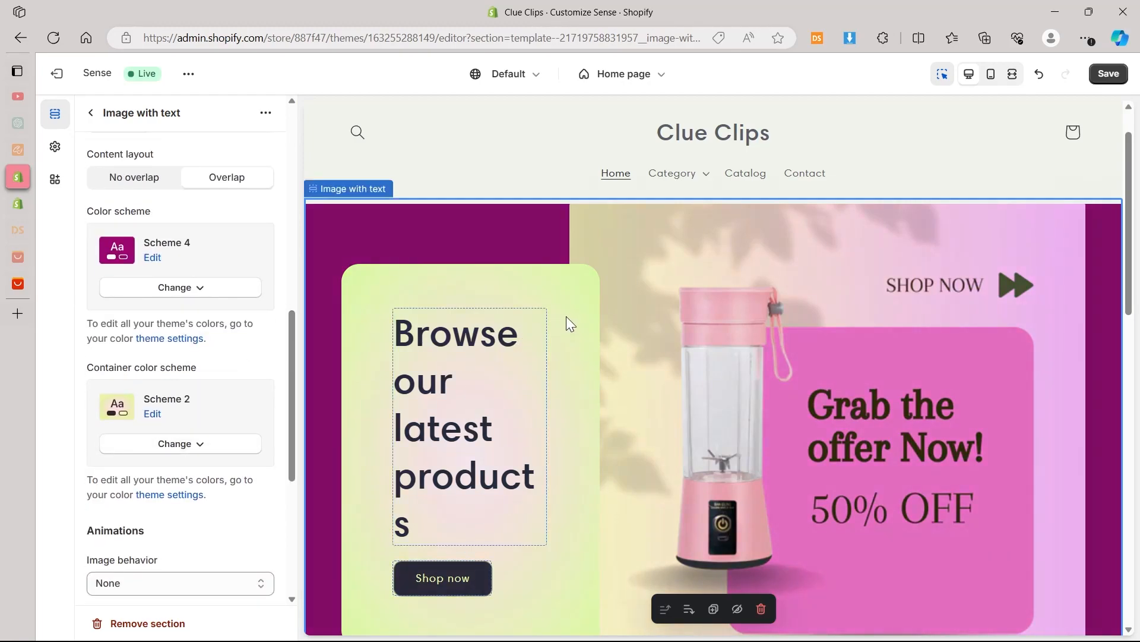
pyautogui.click(201, 446)
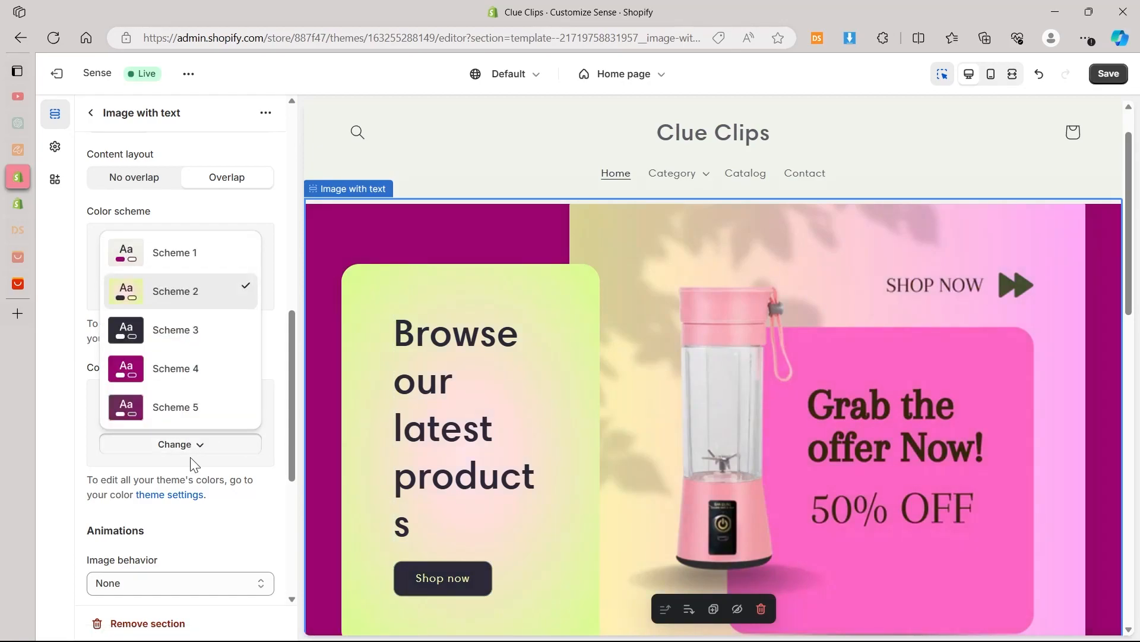
pyautogui.click(184, 367)
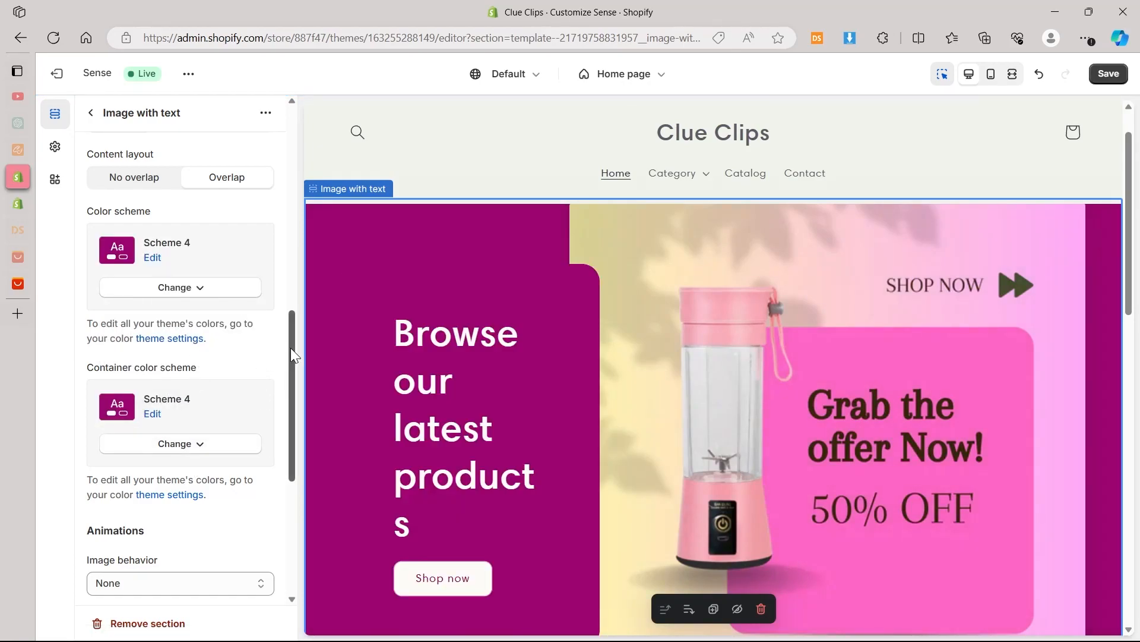
pyautogui.click(178, 443)
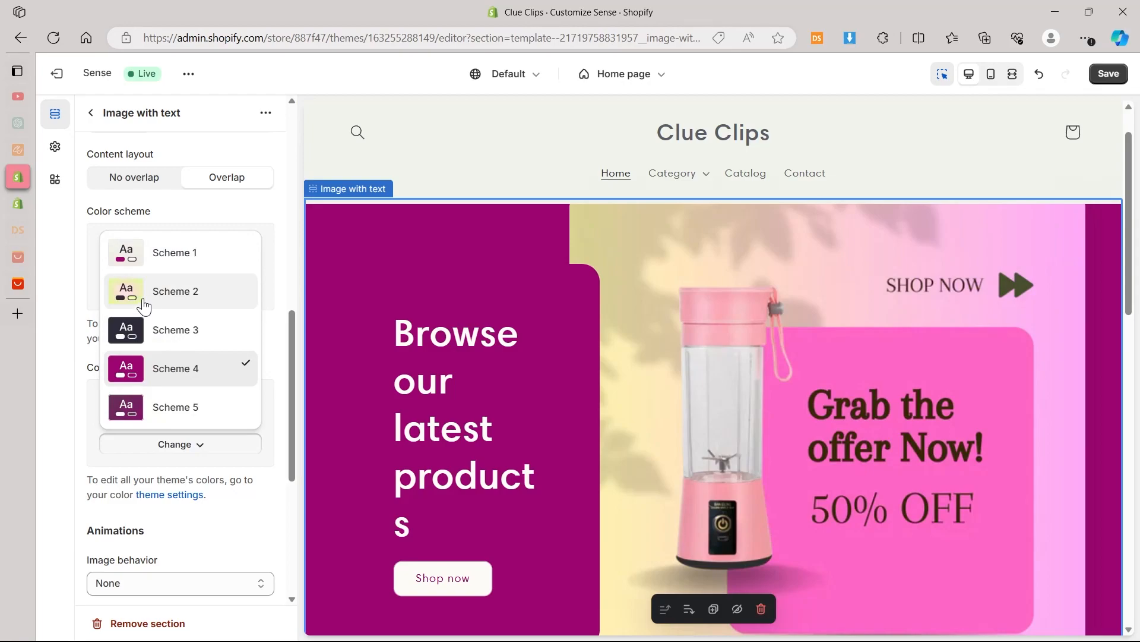
pyautogui.click(156, 297)
# Step: Set the section's image behavior animation to Ambient movement
pyautogui.moveTo(288, 360); pyautogui.dragTo(283, 437)
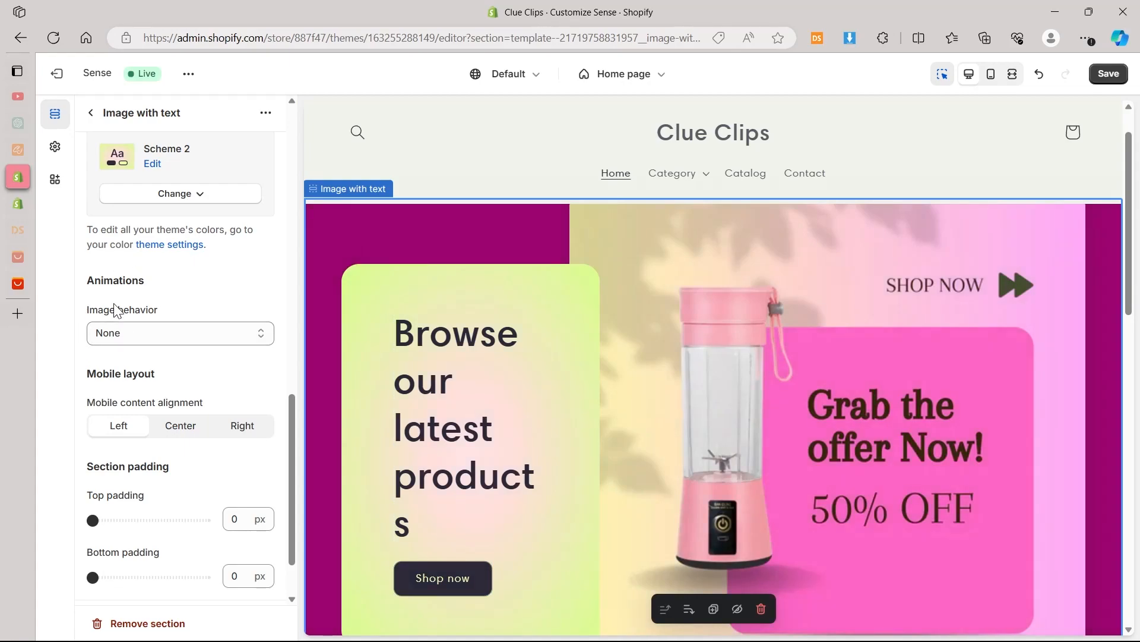
pyautogui.scroll(-1, 713, 357)
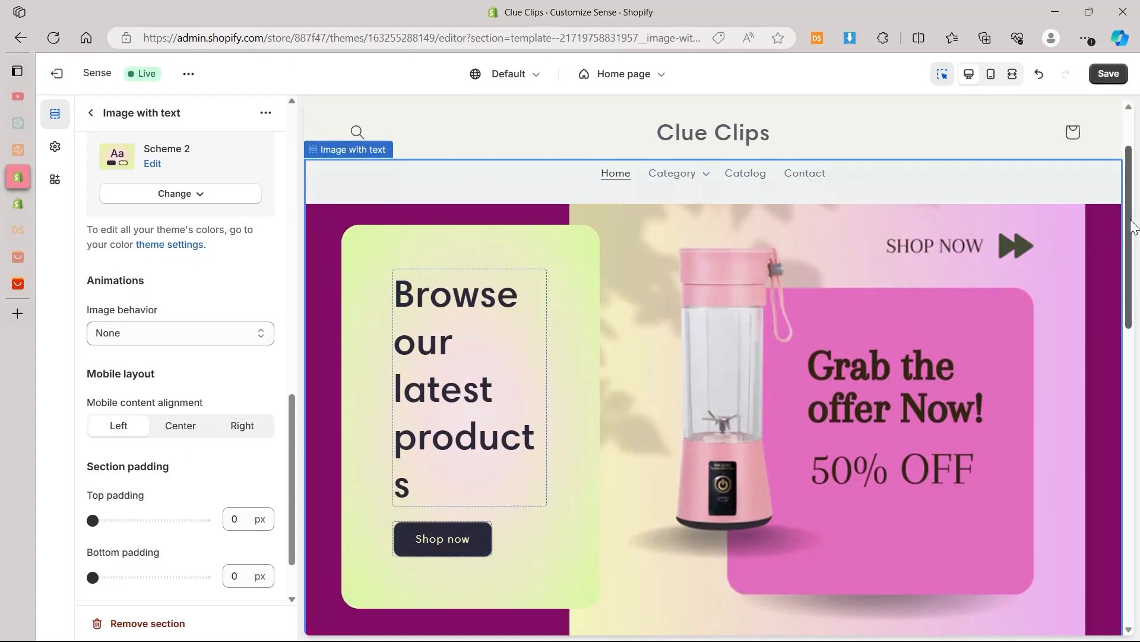
pyautogui.click(236, 332)
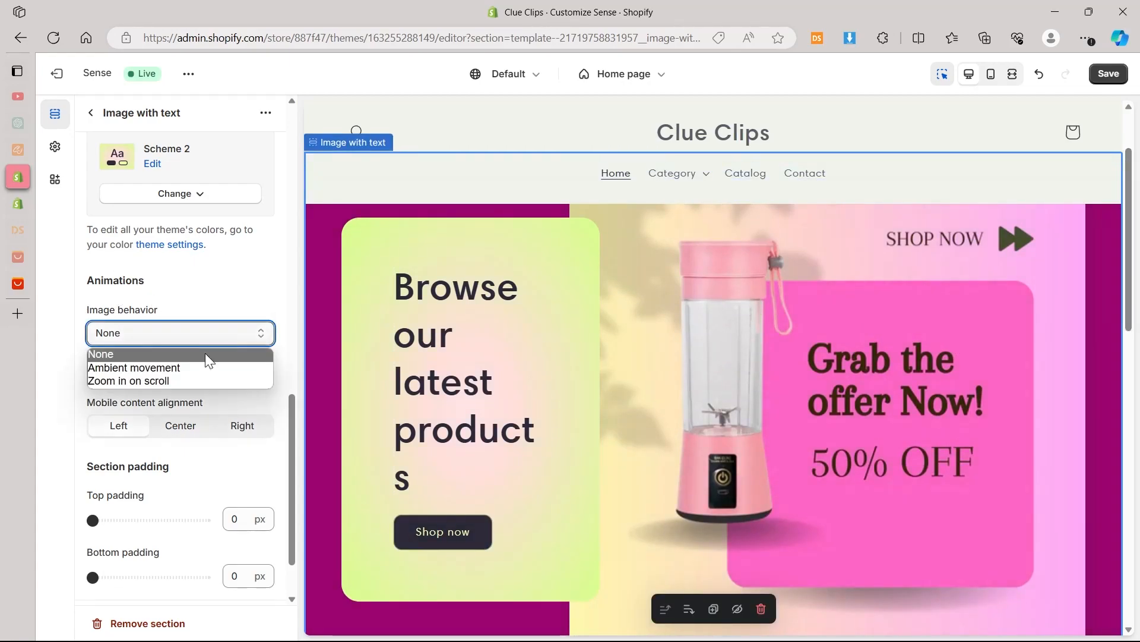
pyautogui.click(158, 380)
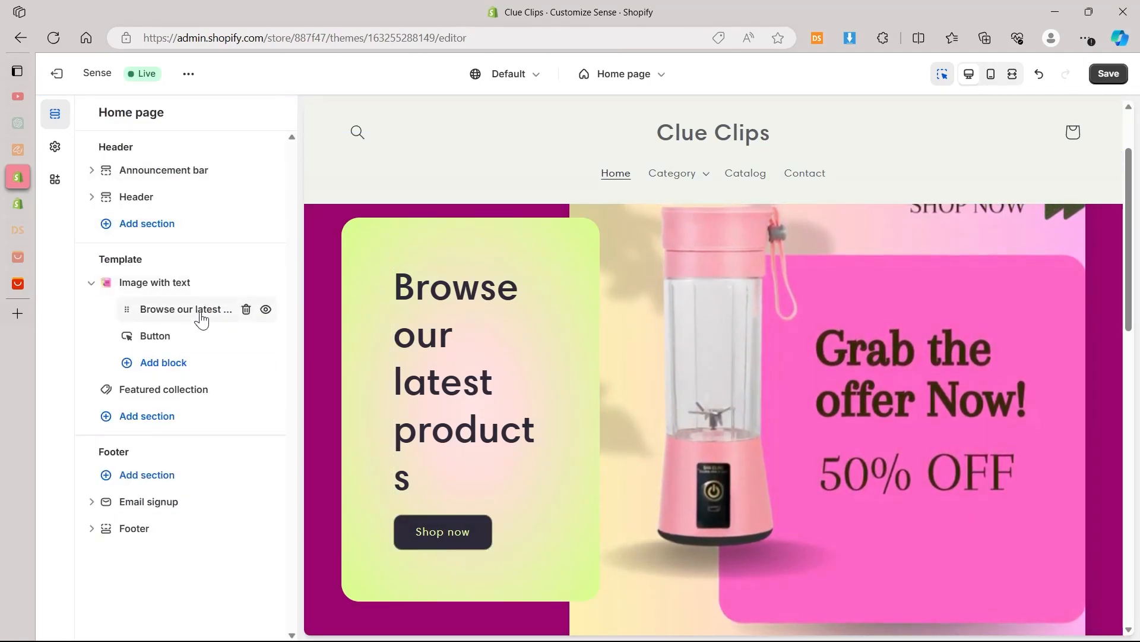
# Step: Replace the heading text of the Image with text section with "Best Blender for Summer"
pyautogui.click(414, 306)
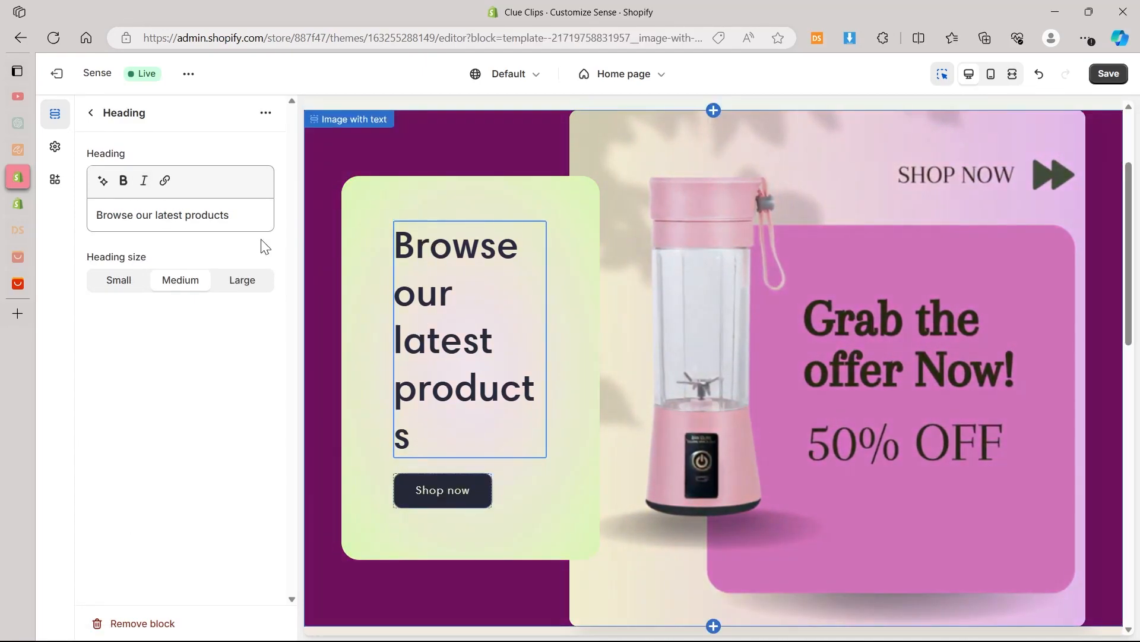
pyautogui.moveTo(237, 215); pyautogui.dragTo(43, 229)
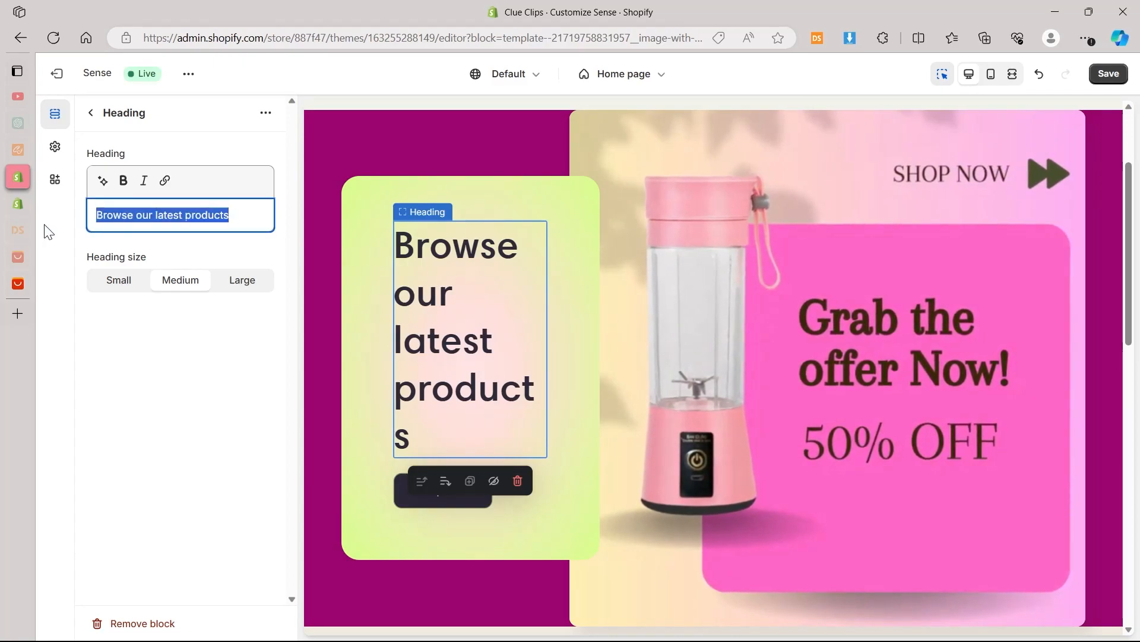
pyautogui.write('Best Blender for Summer')
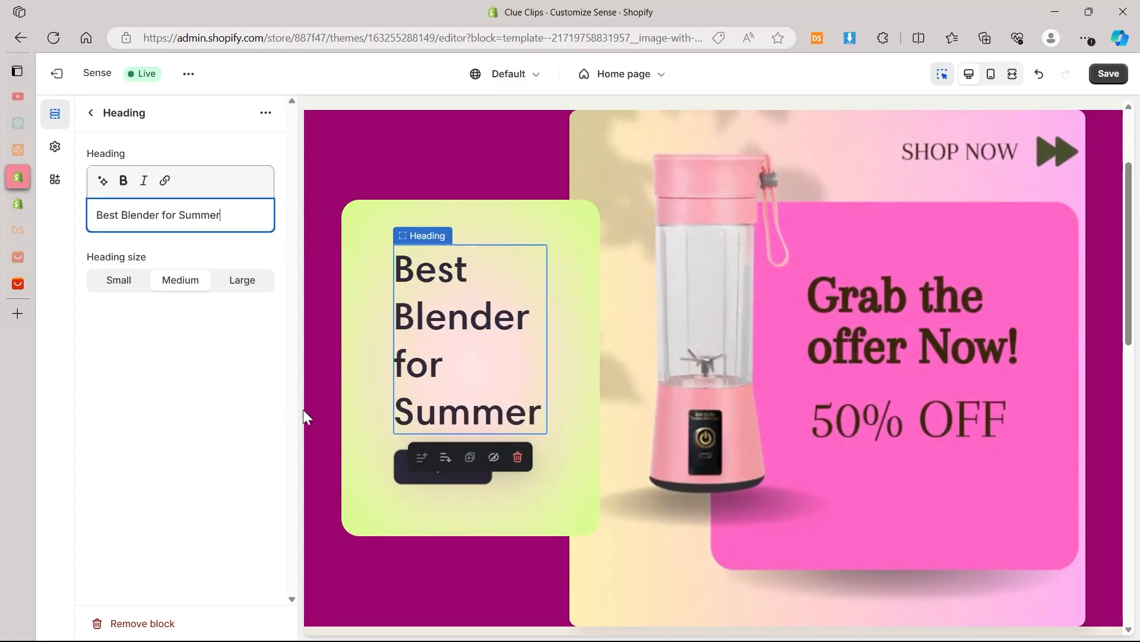
pyautogui.click(487, 354)
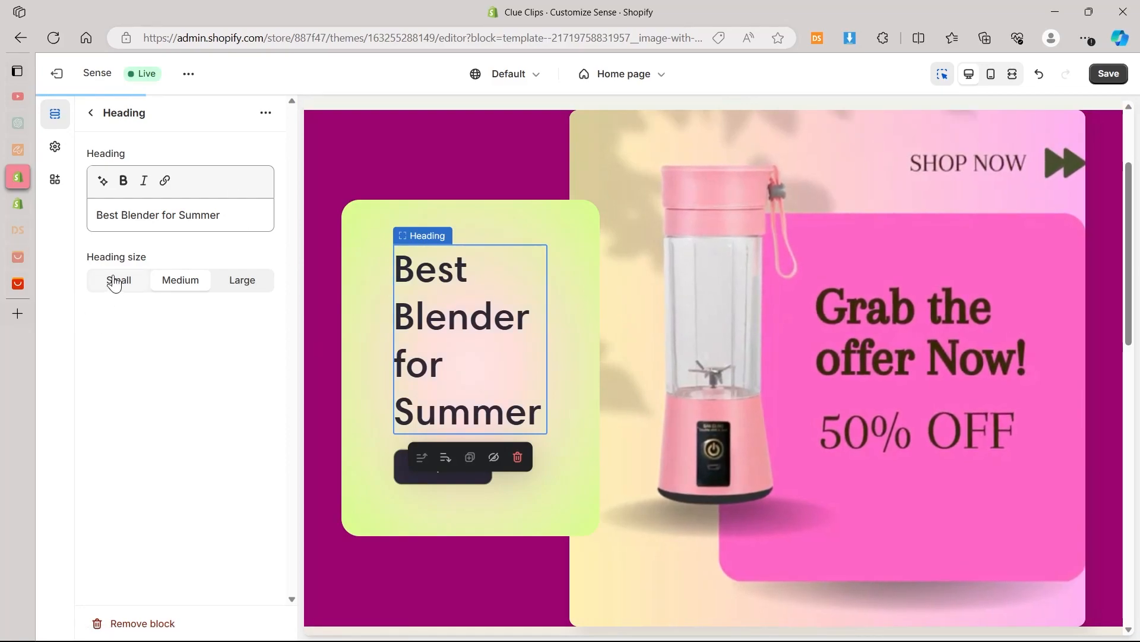
# Step: Try the heading at Small and Large size and return it to Medium
pyautogui.click(121, 281)
pyautogui.click(246, 284)
pyautogui.click(169, 281)
pyautogui.click(306, 185)
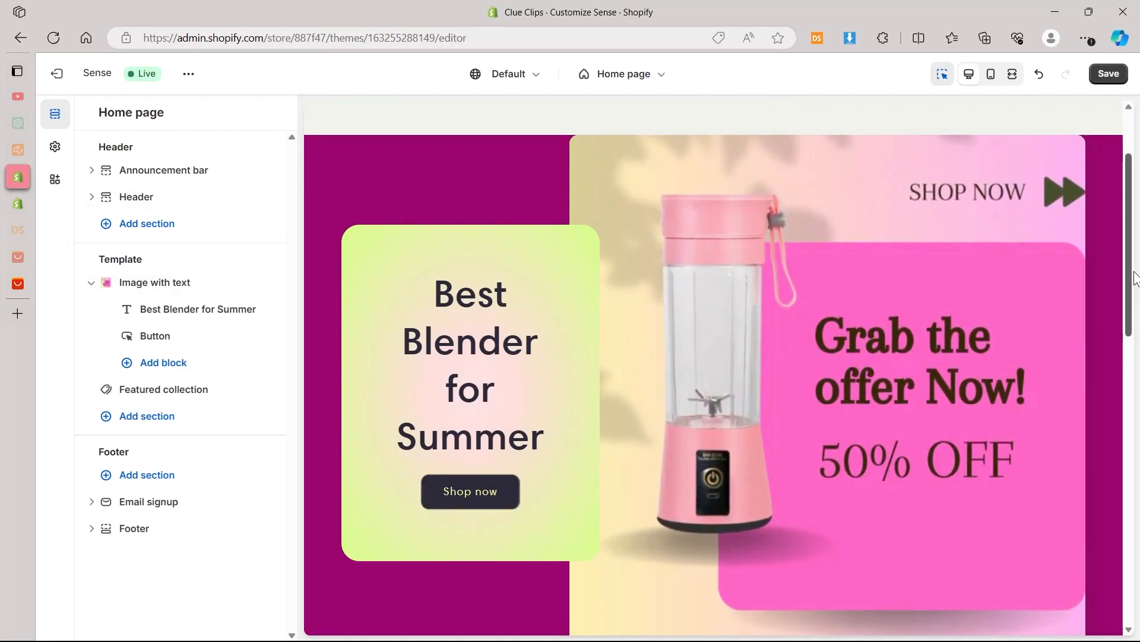
# Step: Change the heading of the Image with text section to "Blenderr"
pyautogui.scroll(2, 416, 440)
pyautogui.click(468, 450)
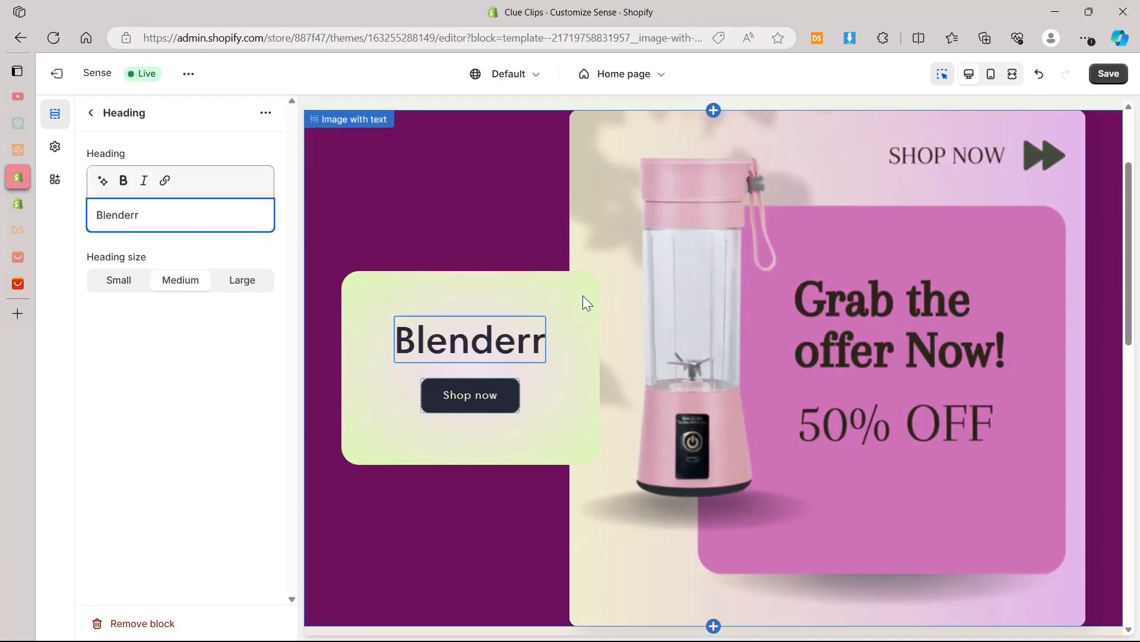
pyautogui.click(148, 376)
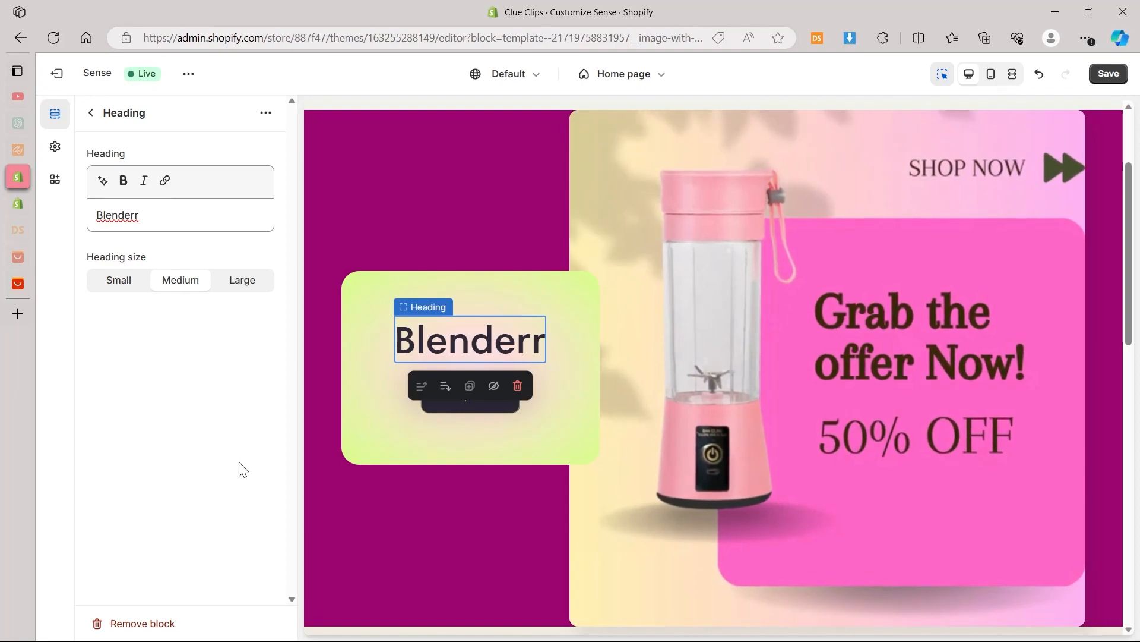
# Step: Add a Text block to the Image with text section and place it between the heading and the button
pyautogui.click(91, 112)
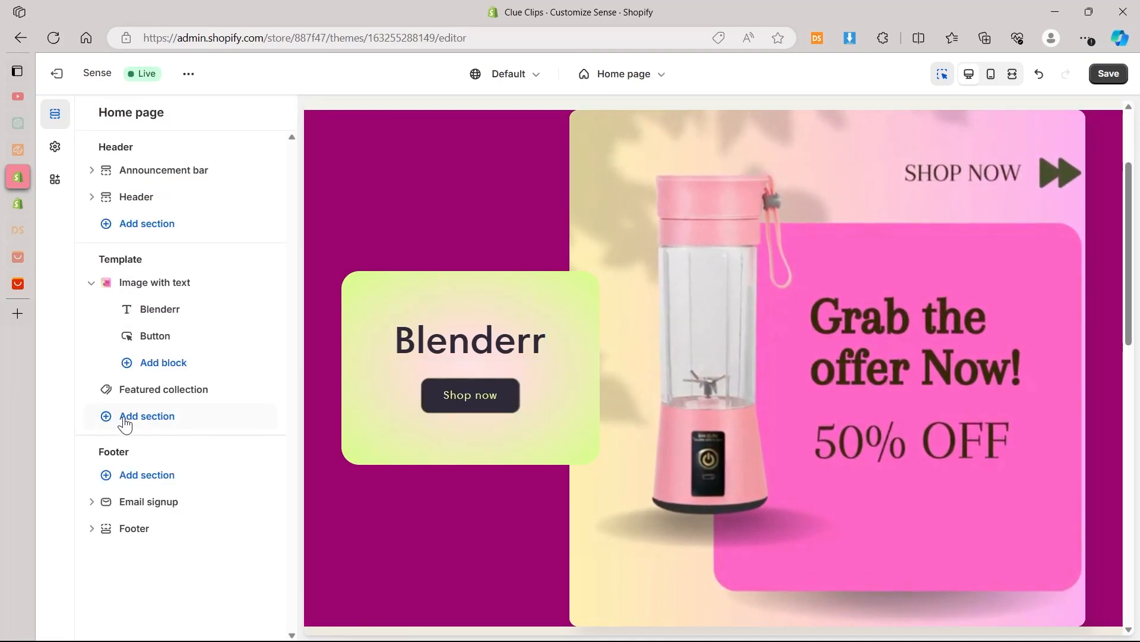
pyautogui.click(149, 416)
pyautogui.click(191, 400)
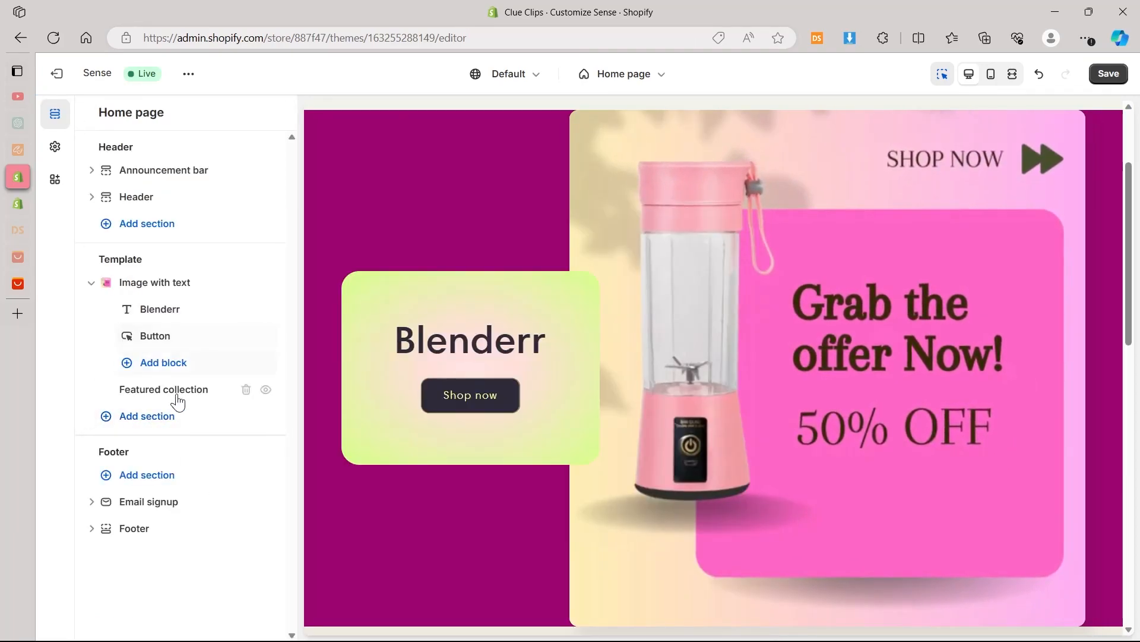
pyautogui.click(165, 365)
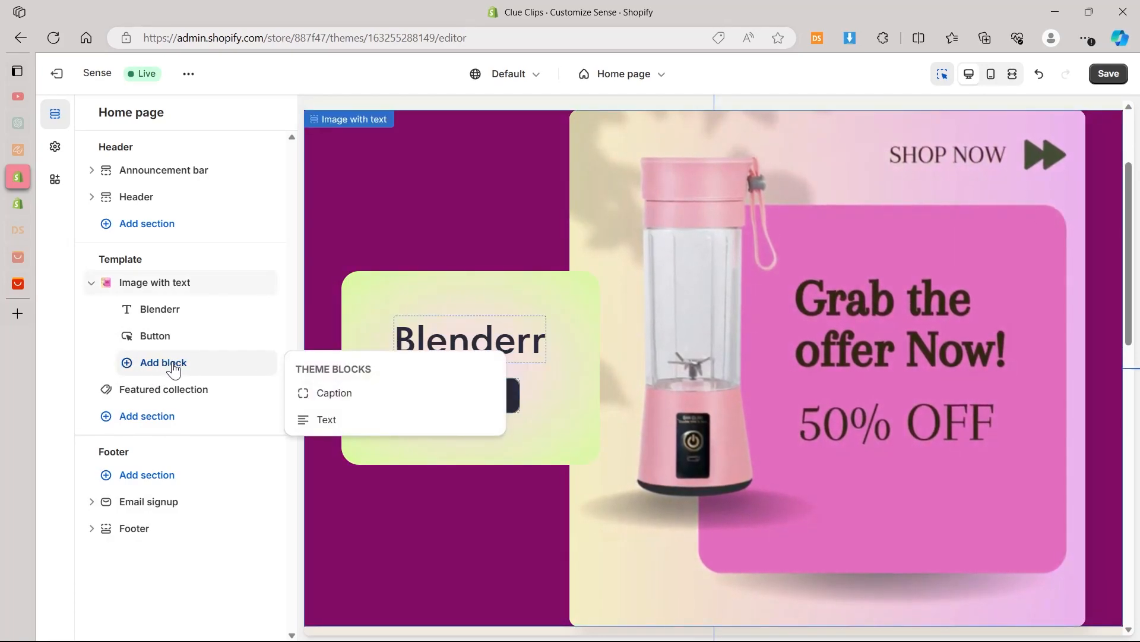
pyautogui.click(328, 419)
pyautogui.moveTo(178, 362); pyautogui.dragTo(169, 333)
# Step: Search the web for "tm copy paste" in a new browser tab and open the Symbolsdb trademark symbol page
pyautogui.click(543, 359)
pyautogui.click(17, 308)
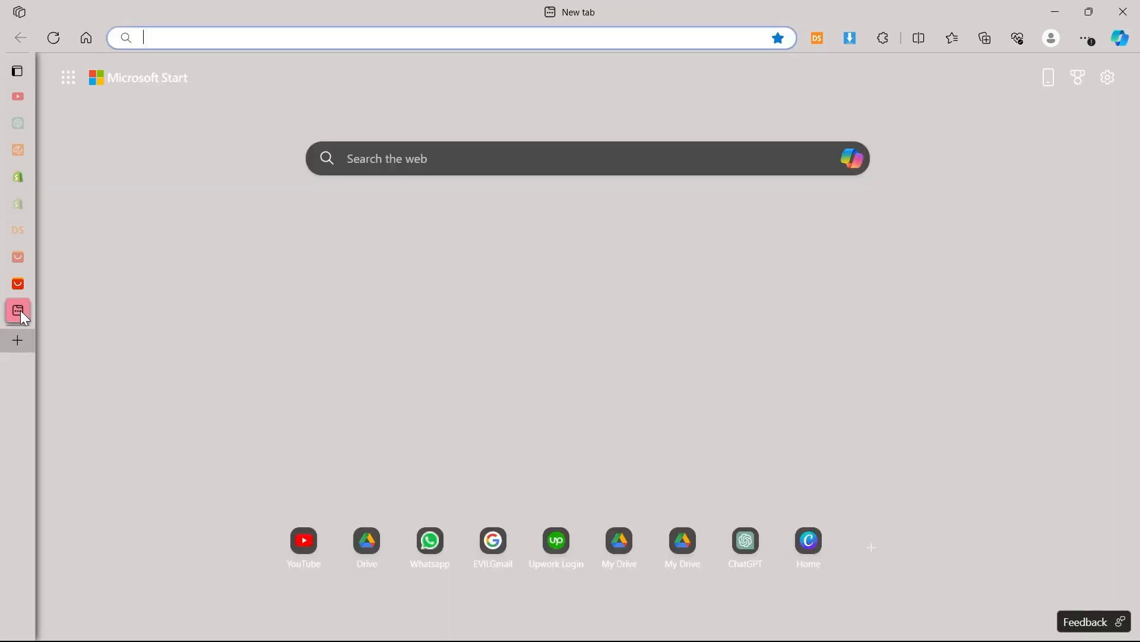
pyautogui.write('t')
pyautogui.write('m copy')
pyautogui.press('Down')
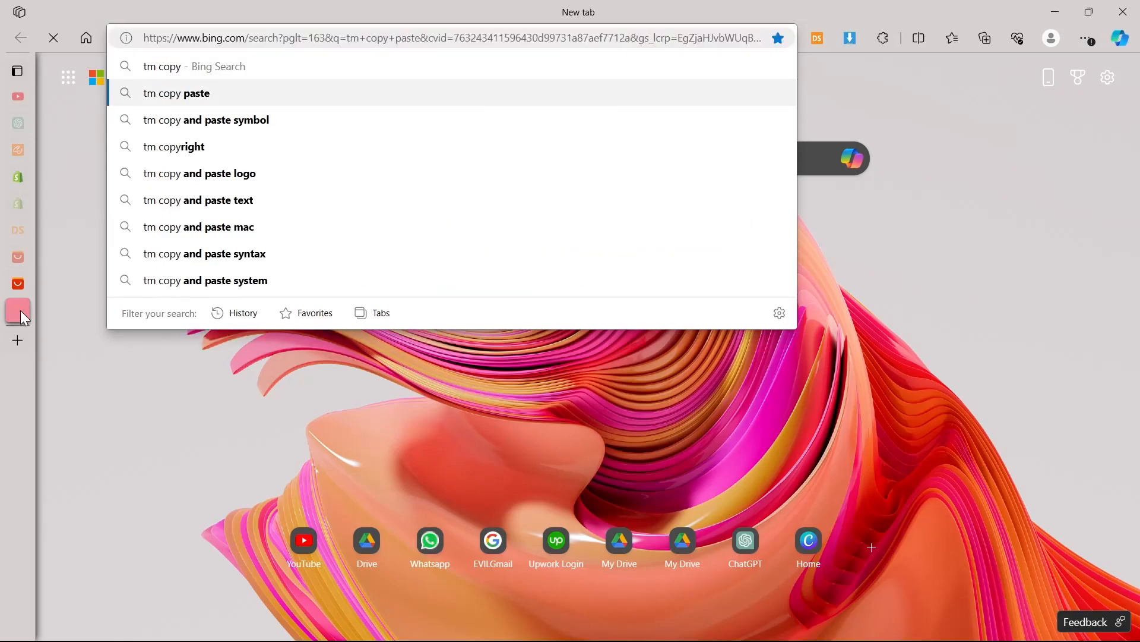
pyautogui.press('Return')
pyautogui.click(180, 312)
# Step: Copy the ™ symbol from the page's Trademark Text Symbol section
pyautogui.scroll(-7, 178, 385)
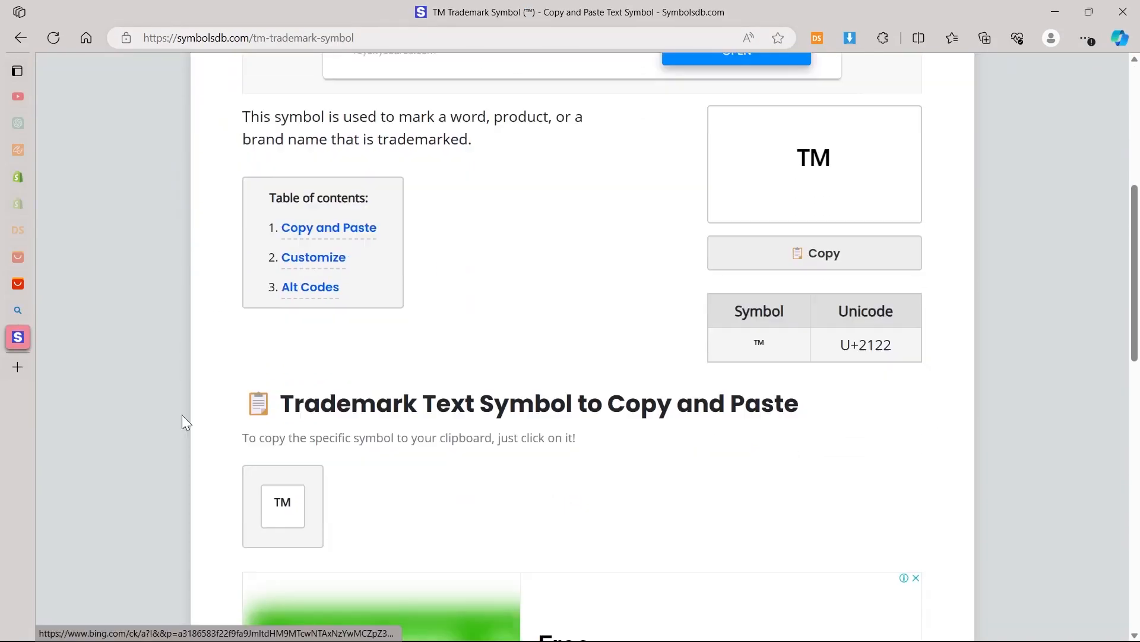
pyautogui.click(284, 448)
pyautogui.rightClick(283, 444)
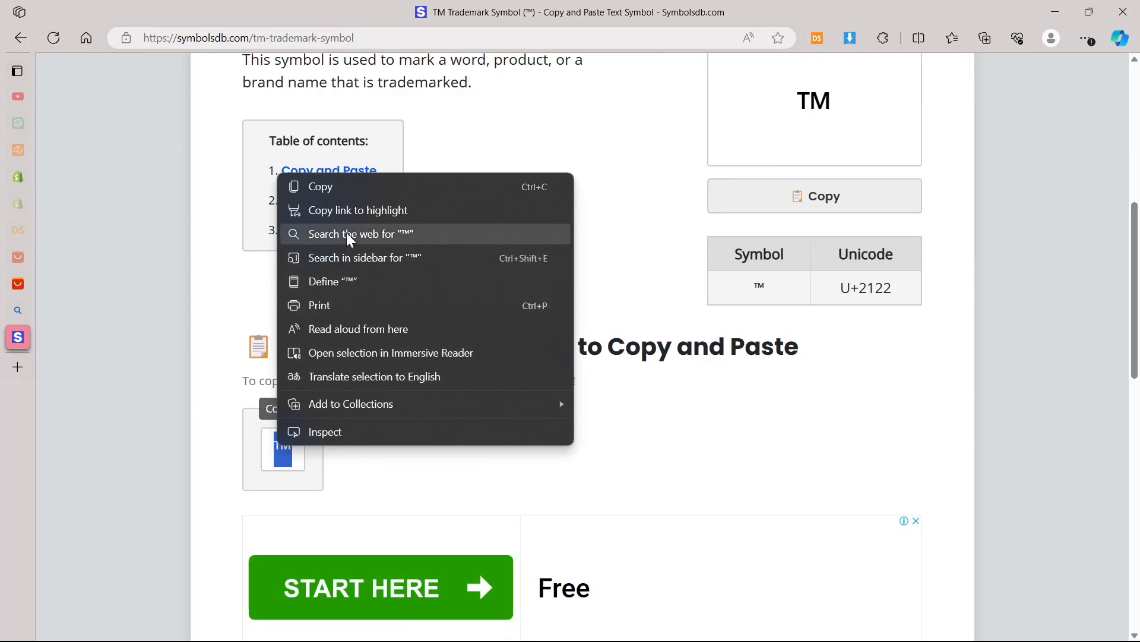
pyautogui.click(314, 187)
# Step: In the Shopify theme editor, append the copied ™ symbol to the "Blenderr" heading and open the text block below it
pyautogui.click(18, 177)
pyautogui.rightClick(148, 219)
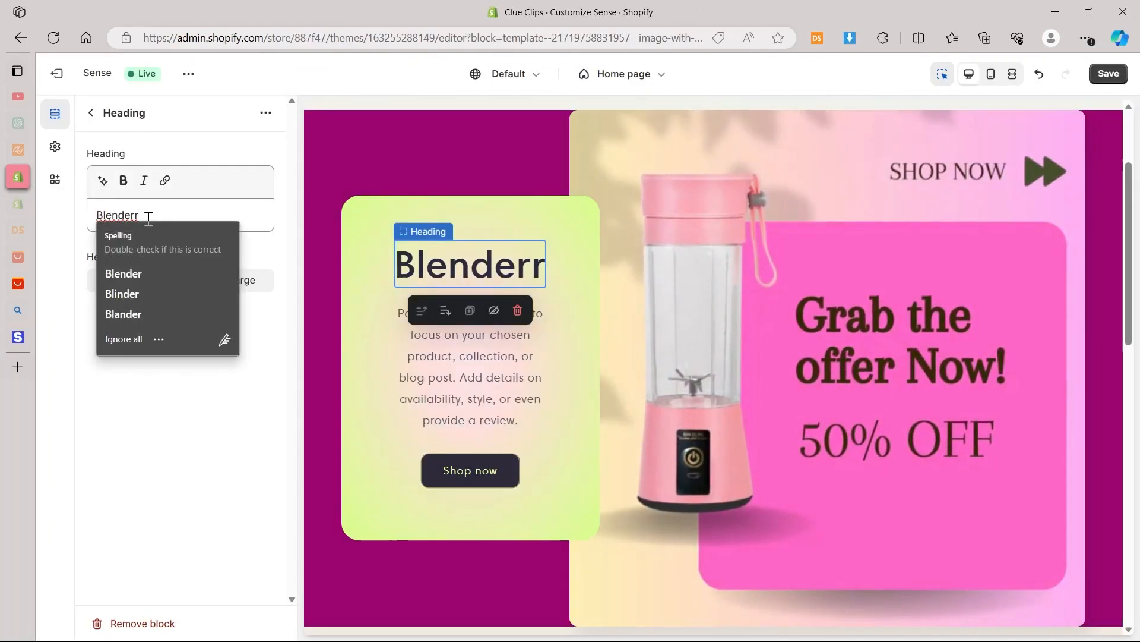
pyautogui.hotkey('ctrl', 'v')
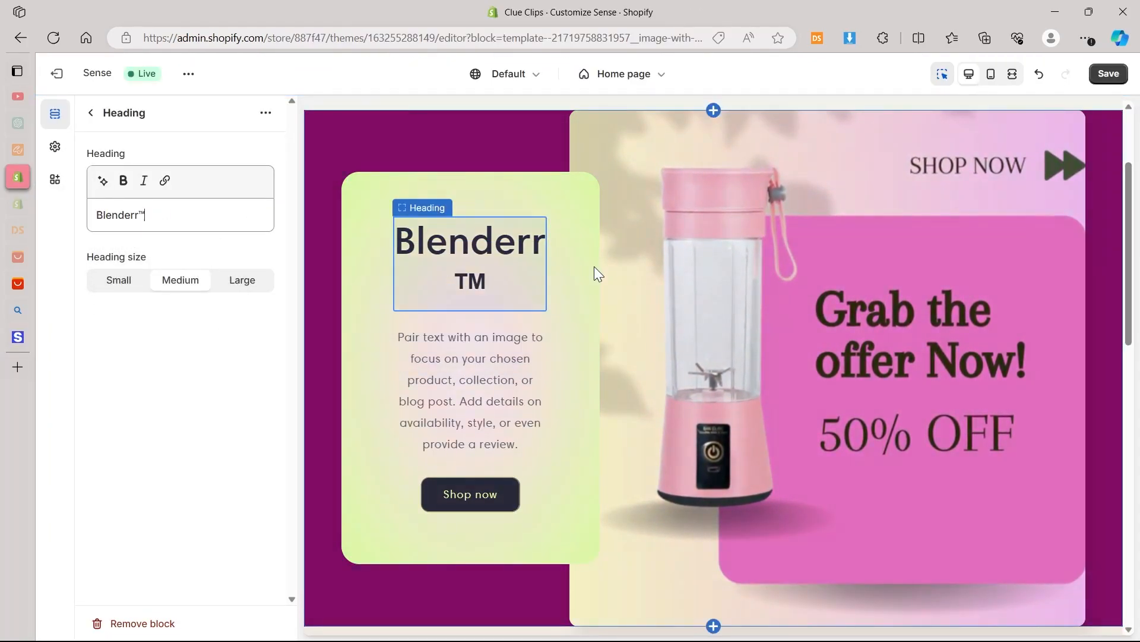
pyautogui.click(423, 319)
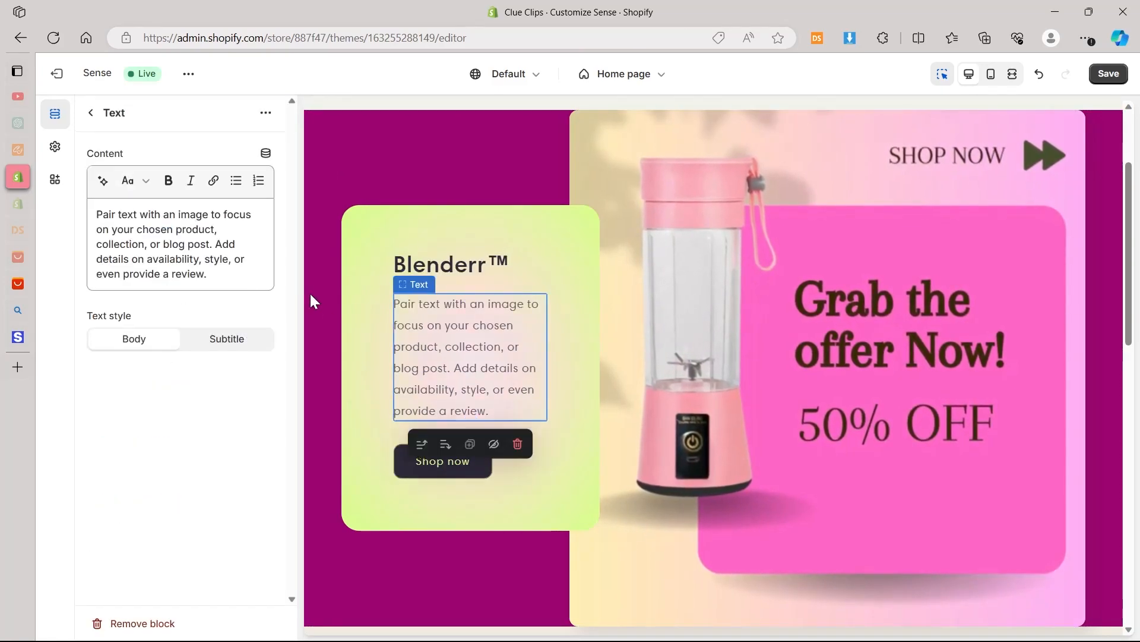
# Step: Replace the text block's placeholder with "Make the best out of your time, by having quick to make smoothies anywhere."
pyautogui.click(196, 244)
pyautogui.hotkey('ctrl', 'a')
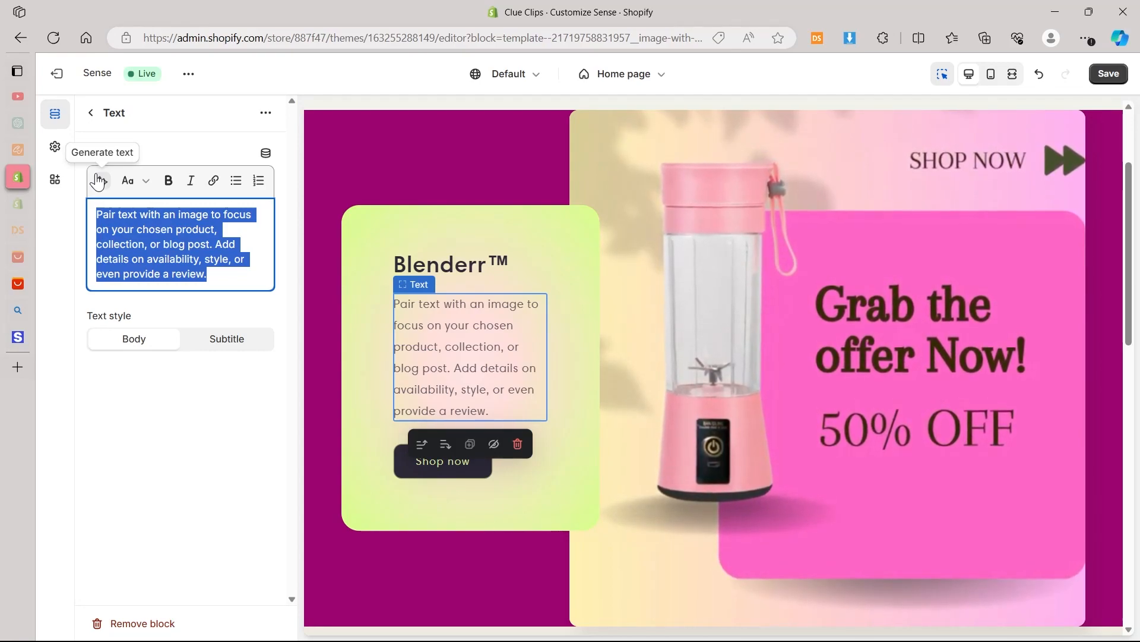
pyautogui.hotkey('ctrl', 'v')
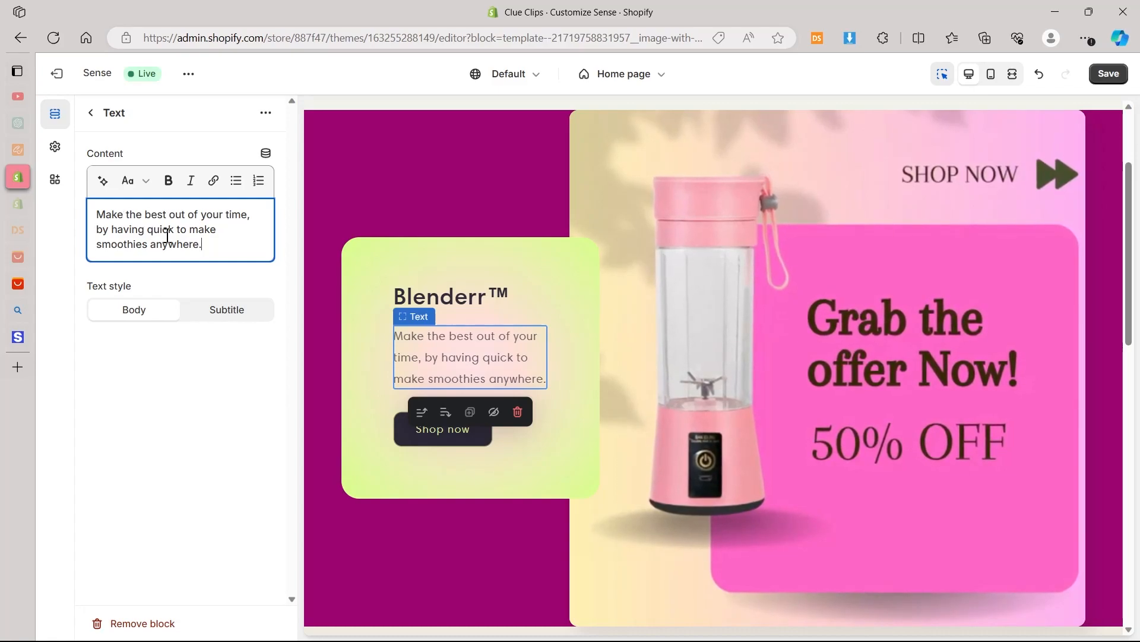
pyautogui.click(362, 314)
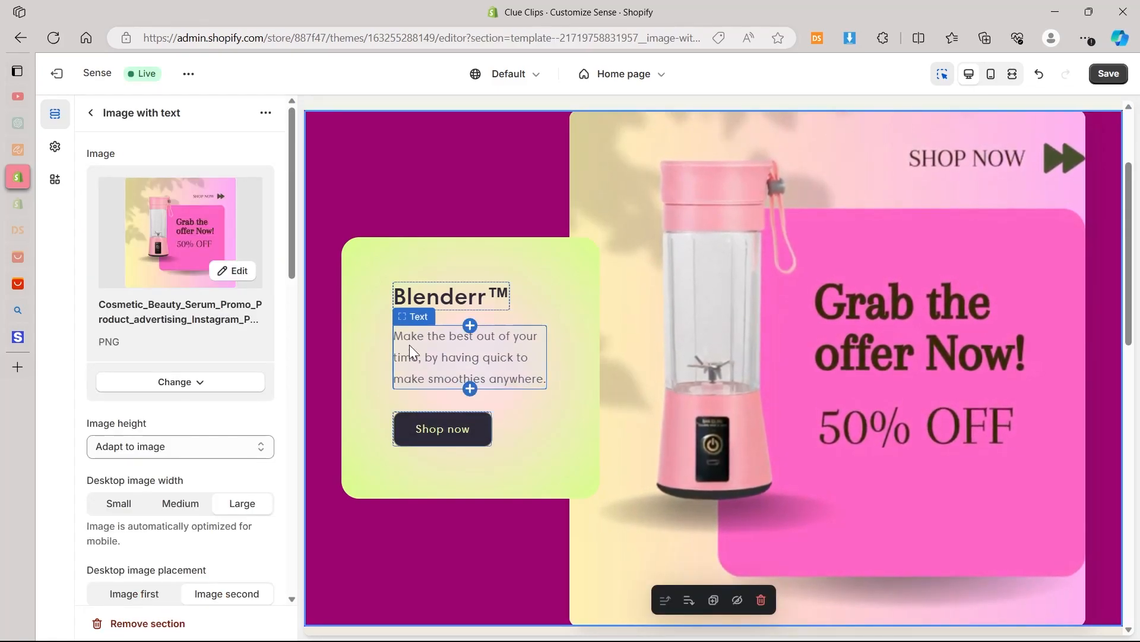
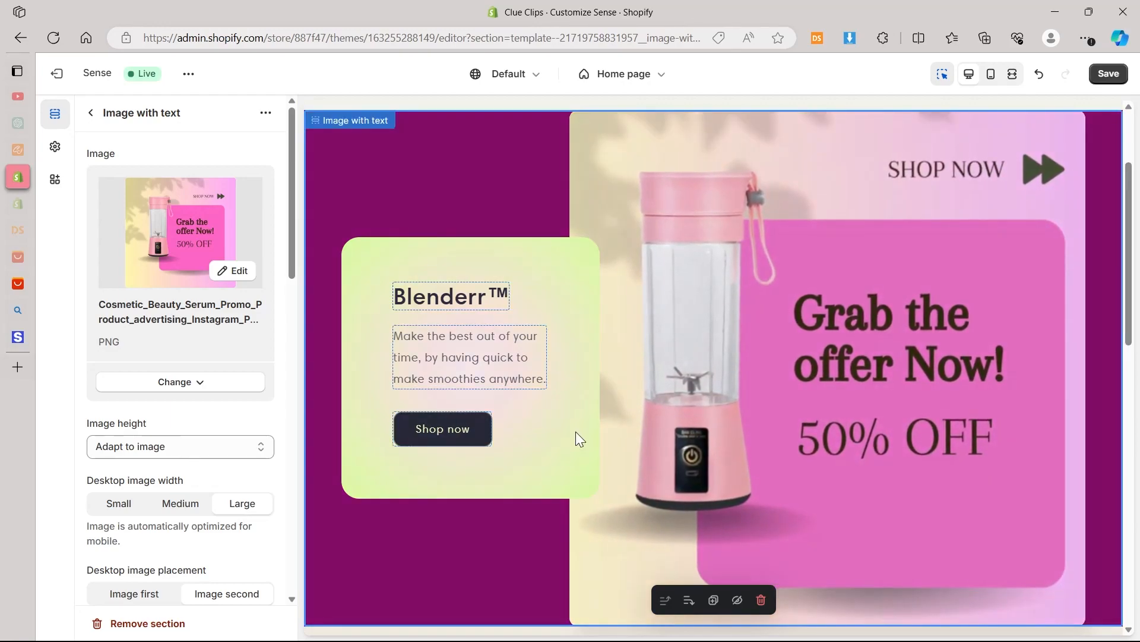
# Step: Open the "Shop now" button block and check its product link and the available link destination types
pyautogui.click(458, 436)
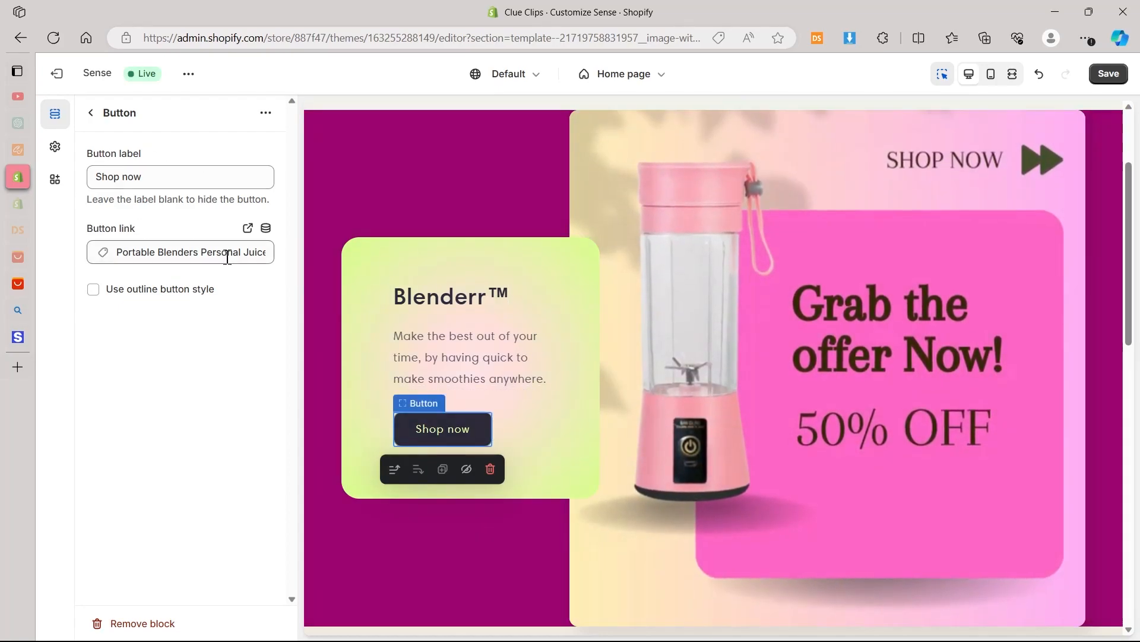
pyautogui.click(172, 252)
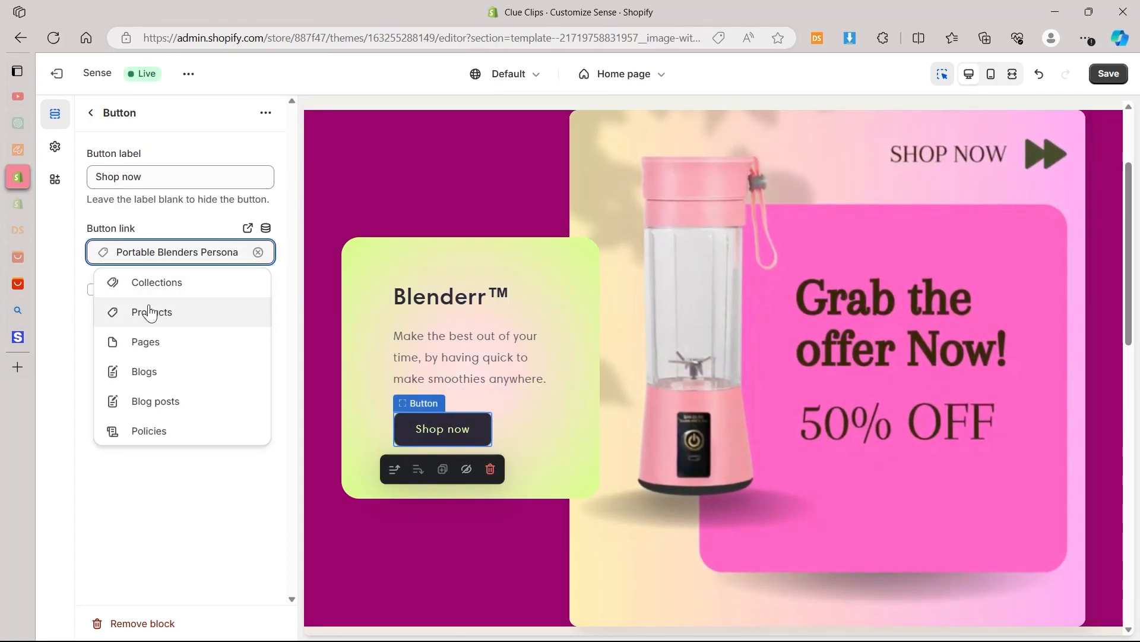
pyautogui.click(219, 517)
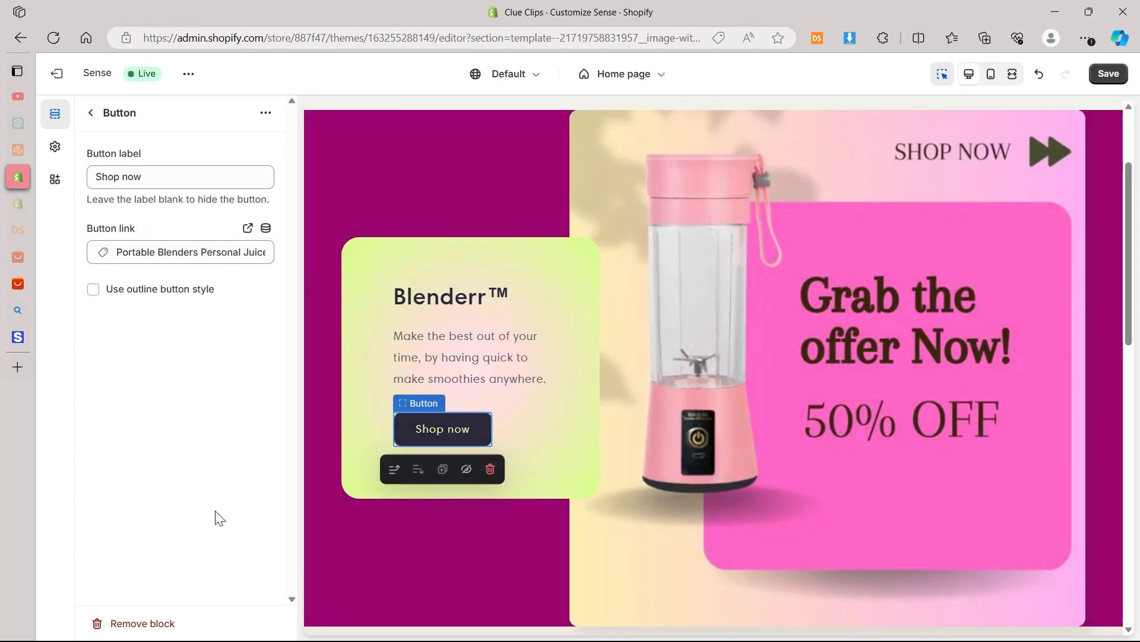
# Step: Change the button label to "Buy now" and save the theme changes
pyautogui.moveTo(172, 179); pyautogui.dragTo(55, 179)
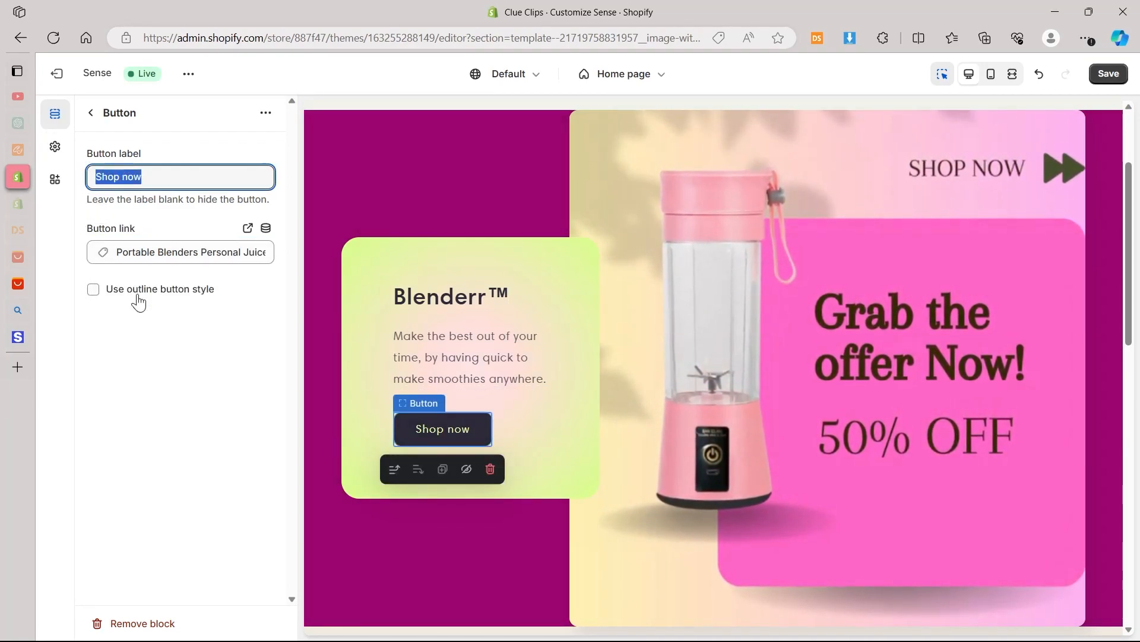
pyautogui.write('Get yours n')
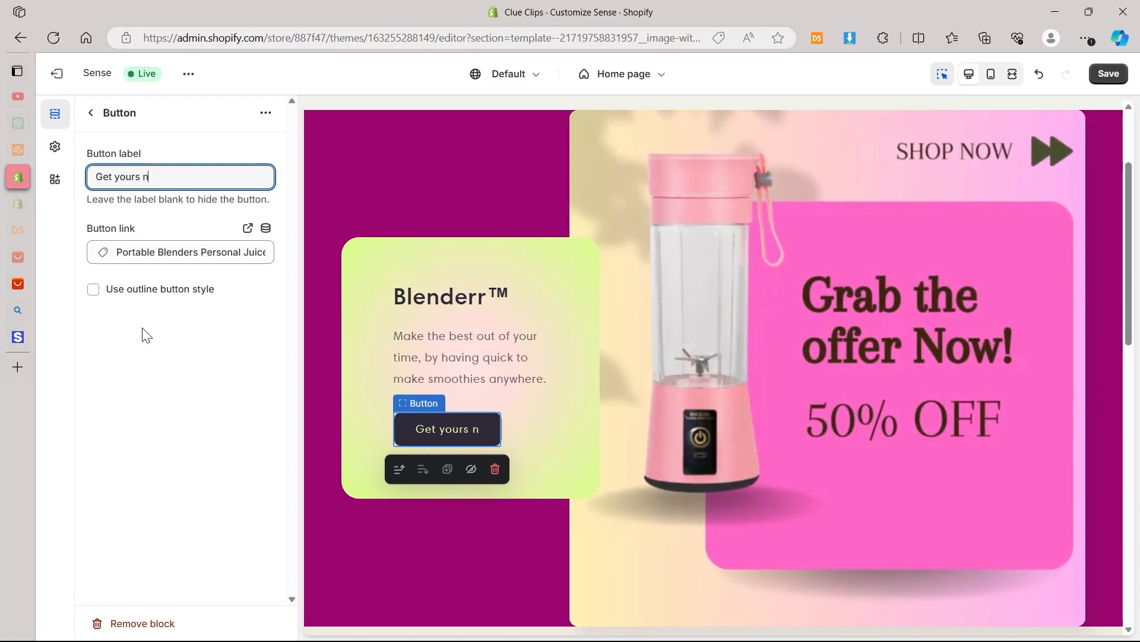
pyautogui.write('o')
pyautogui.press('BackSpace')
pyautogui.press('BackSpace')
pyautogui.press('BackSpace')
pyautogui.press('BackSpace')
pyautogui.press('BackSpace')
pyautogui.press('BackSpace')
pyautogui.press('BackSpace')
pyautogui.press('BackSpace')
pyautogui.press('BackSpace')
pyautogui.press('BackSpace')
pyautogui.press('BackSpace')
pyautogui.press('BackSpace')
pyautogui.write('Buy now')
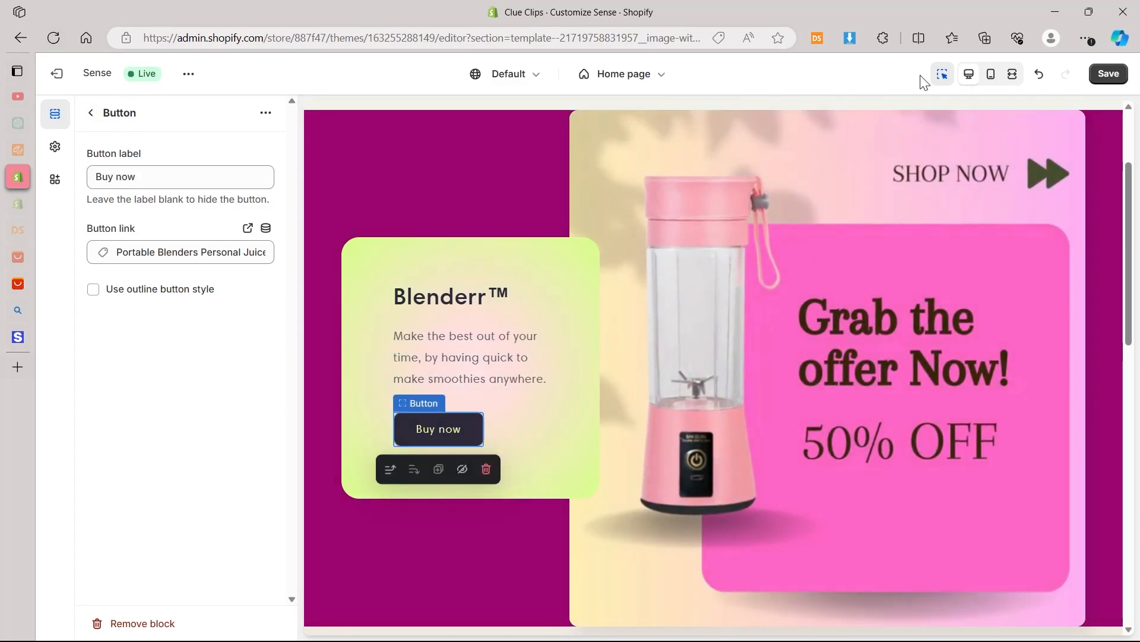
pyautogui.click(1108, 73)
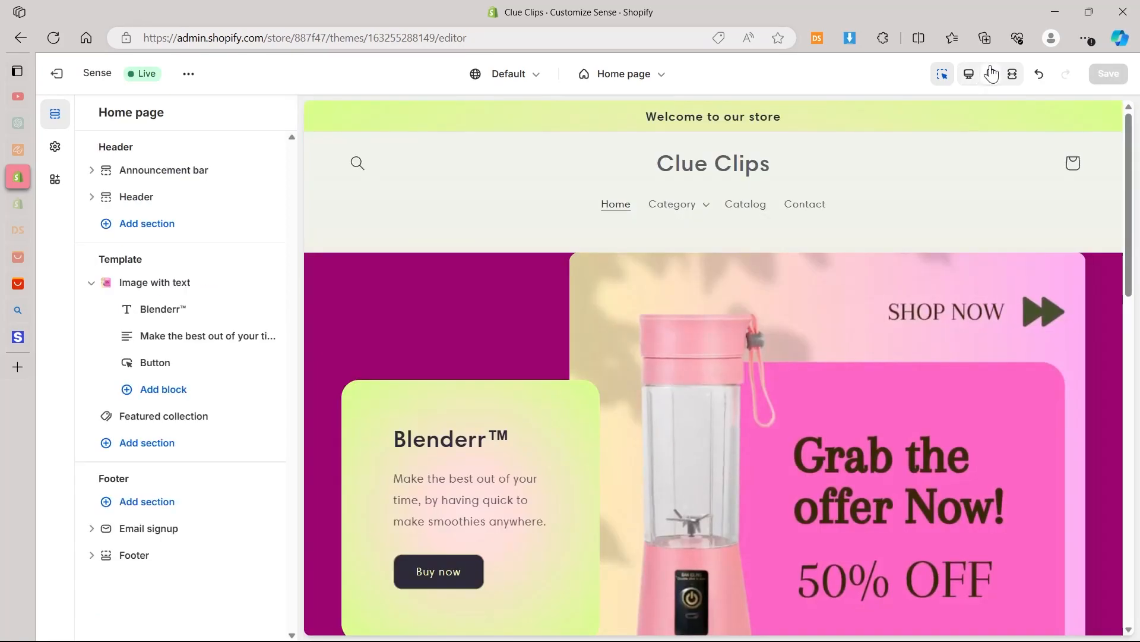
# Step: Preview the home page in the mobile layout and return to the desktop layout to review the Image with text section
pyautogui.click(991, 74)
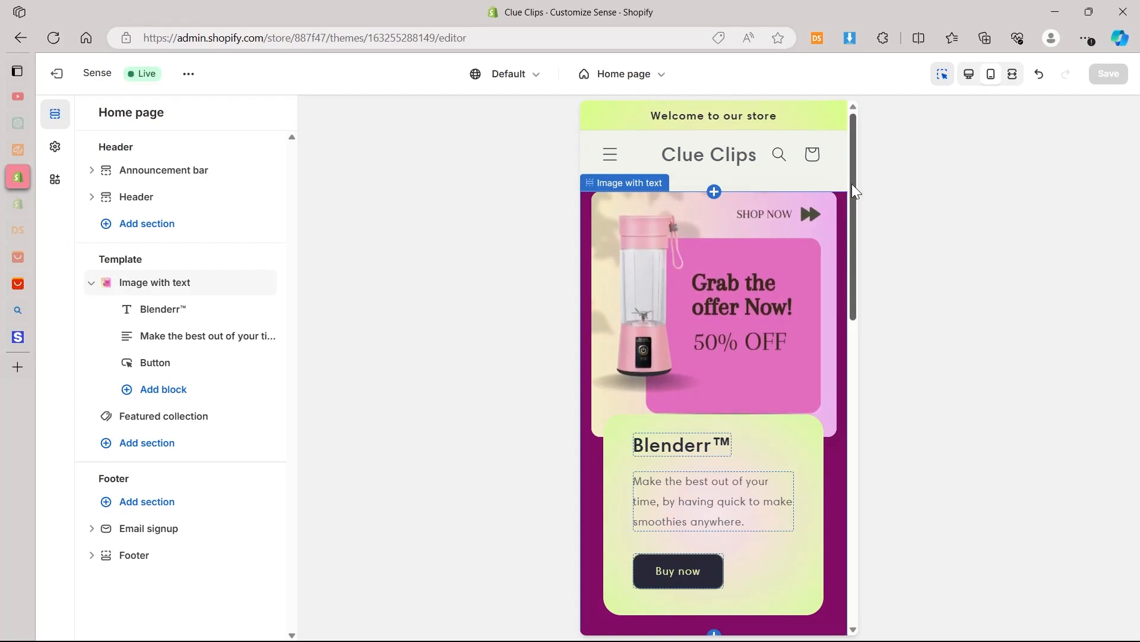
pyautogui.moveTo(851, 184); pyautogui.dragTo(791, 493)
pyautogui.scroll(20, 807, 305)
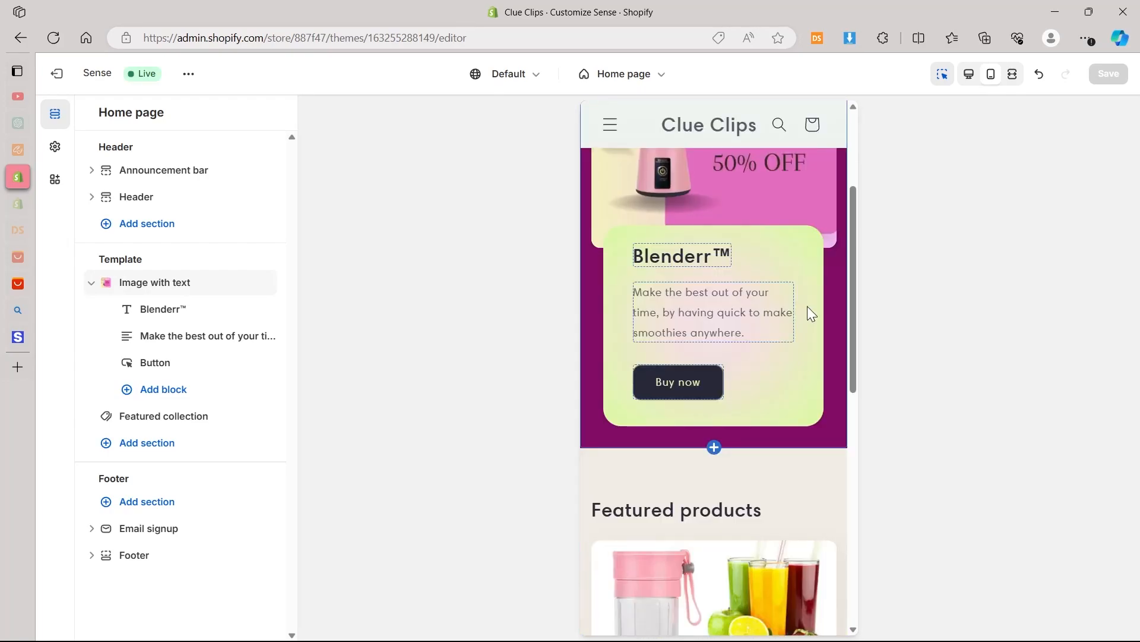
pyautogui.scroll(1, 855, 259)
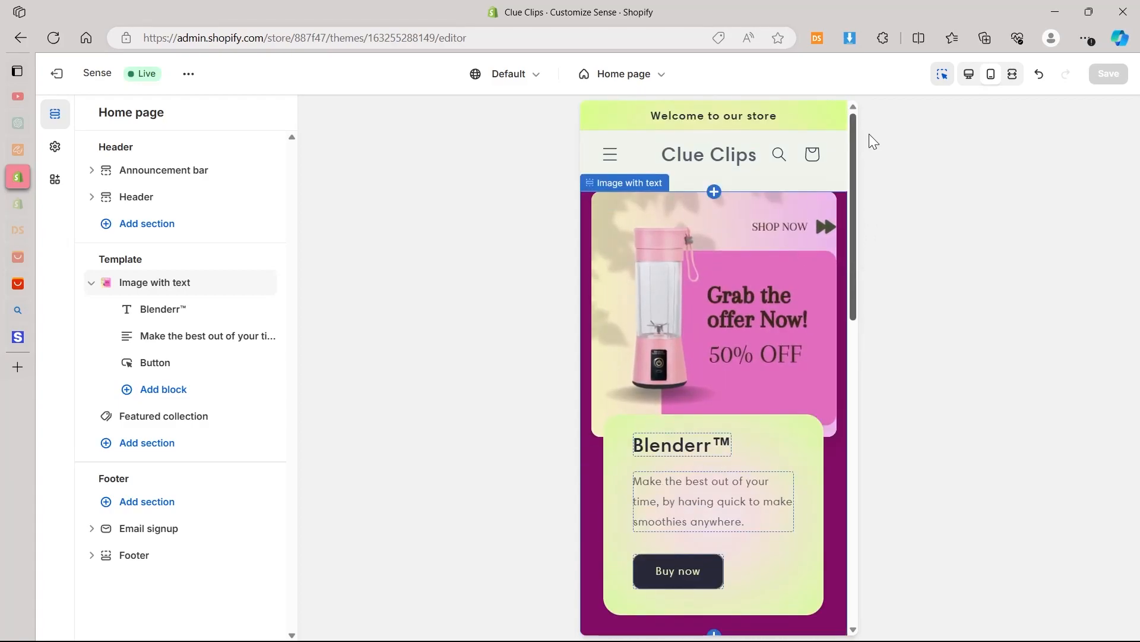
pyautogui.moveTo(860, 177)
pyautogui.mouseDown()
pyautogui.moveTo(856, 361)
pyautogui.moveTo(861, 193)
pyautogui.mouseUp()
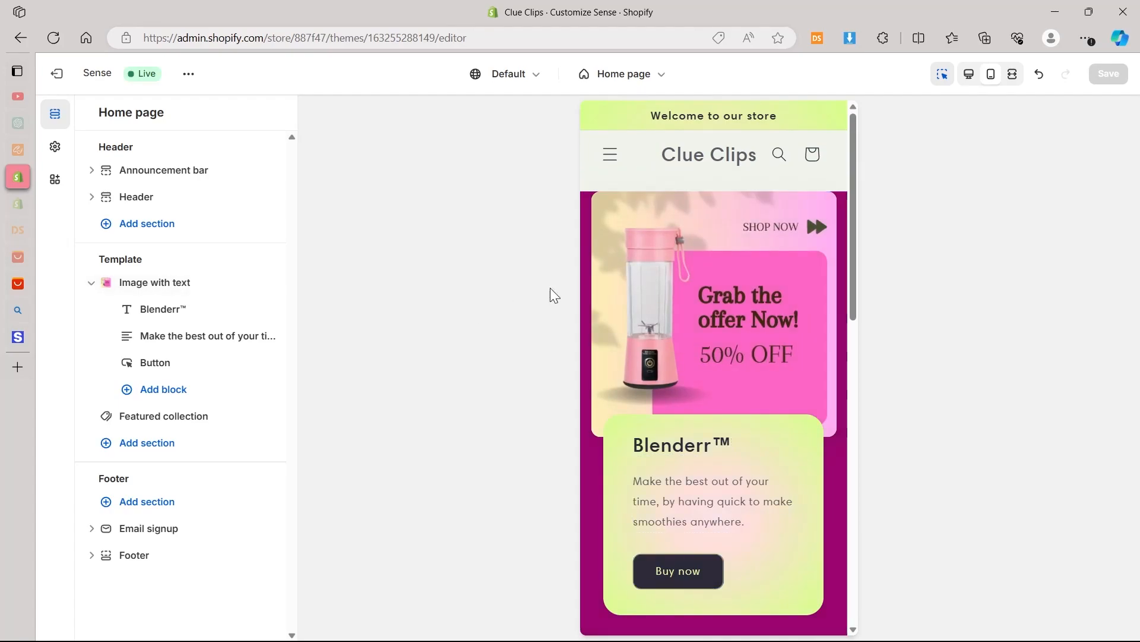
pyautogui.click(969, 73)
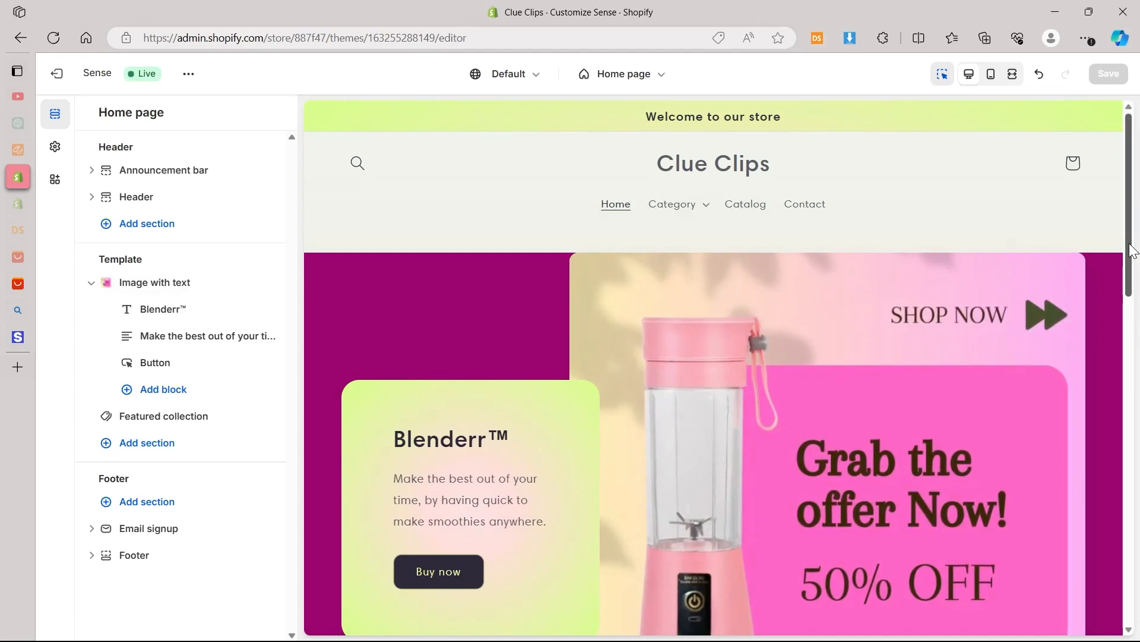
pyautogui.moveTo(1138, 269)
pyautogui.mouseDown()
pyautogui.moveTo(1139, 486)
pyautogui.moveTo(1139, 252)
pyautogui.mouseUp()
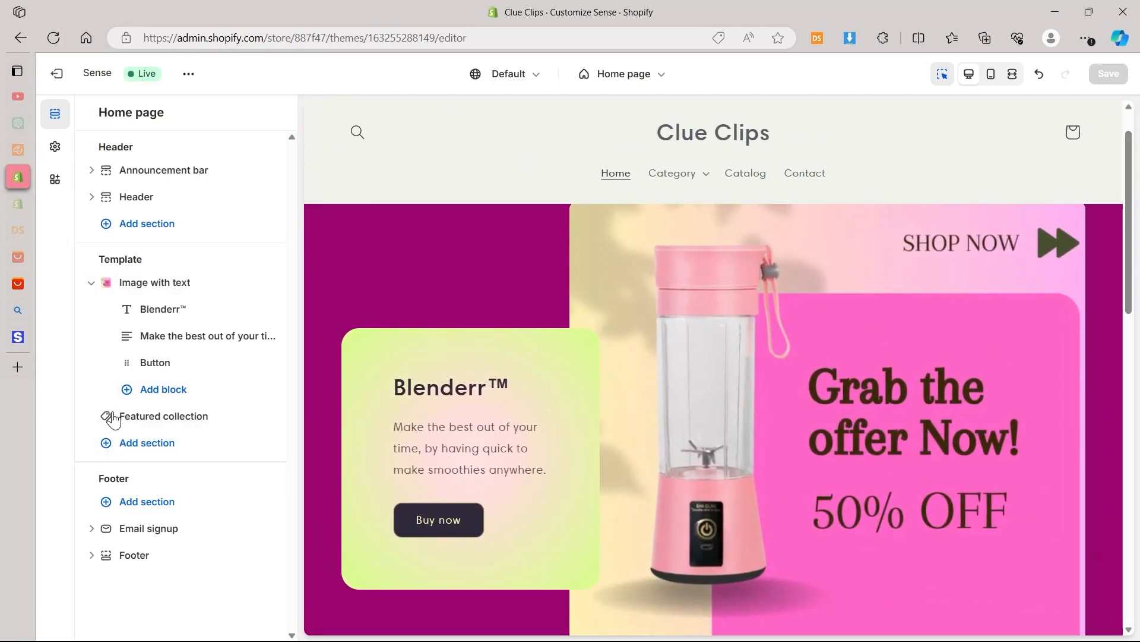
# Step: Add a second Image with text section to the home page template and move it above the Featured collection section
pyautogui.click(127, 441)
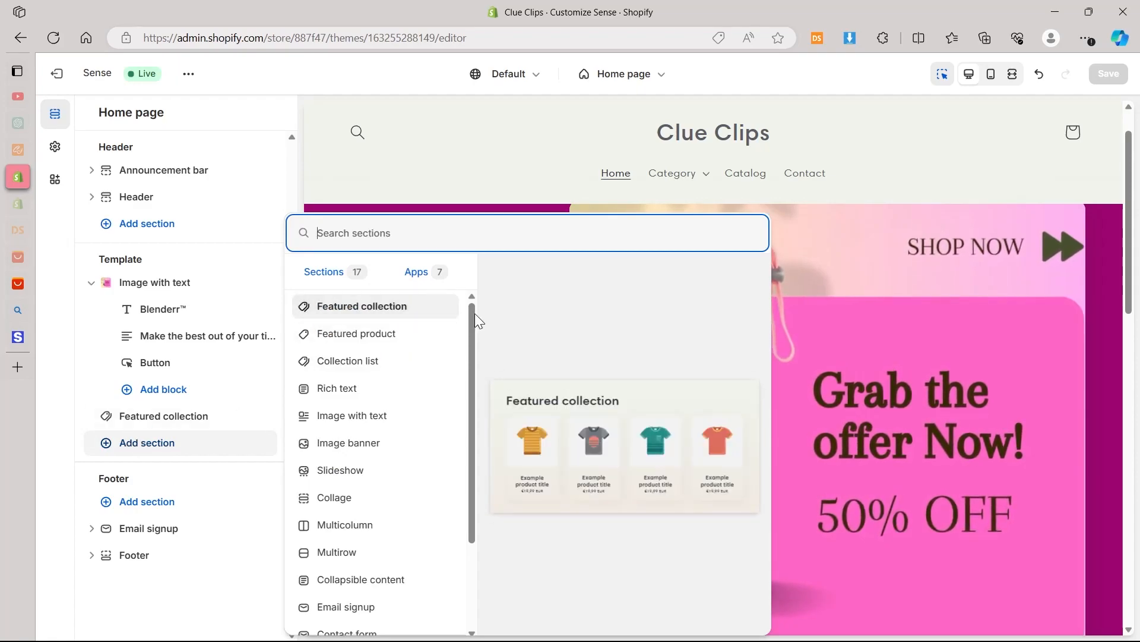
pyautogui.moveTo(473, 313); pyautogui.dragTo(473, 350)
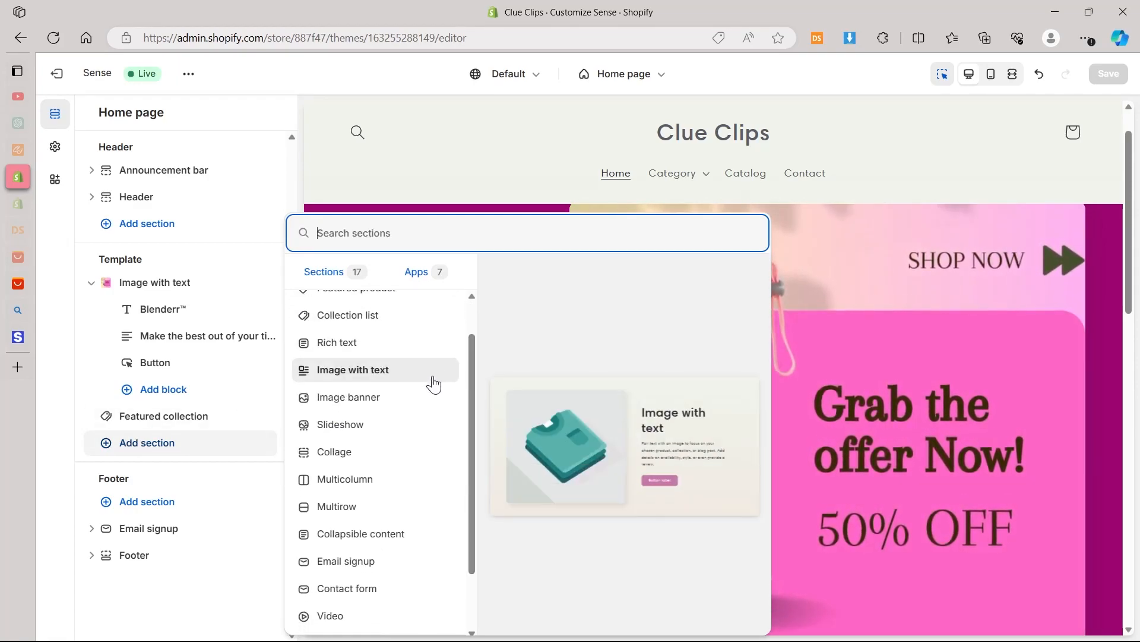
pyautogui.scroll(1, 400, 439)
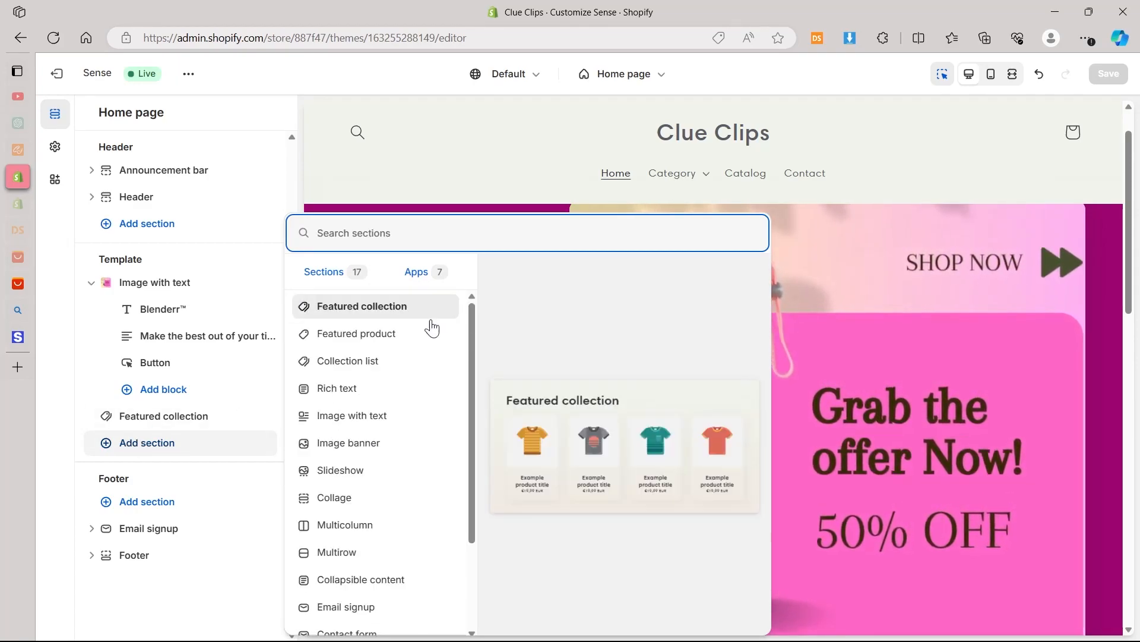
pyautogui.click(380, 426)
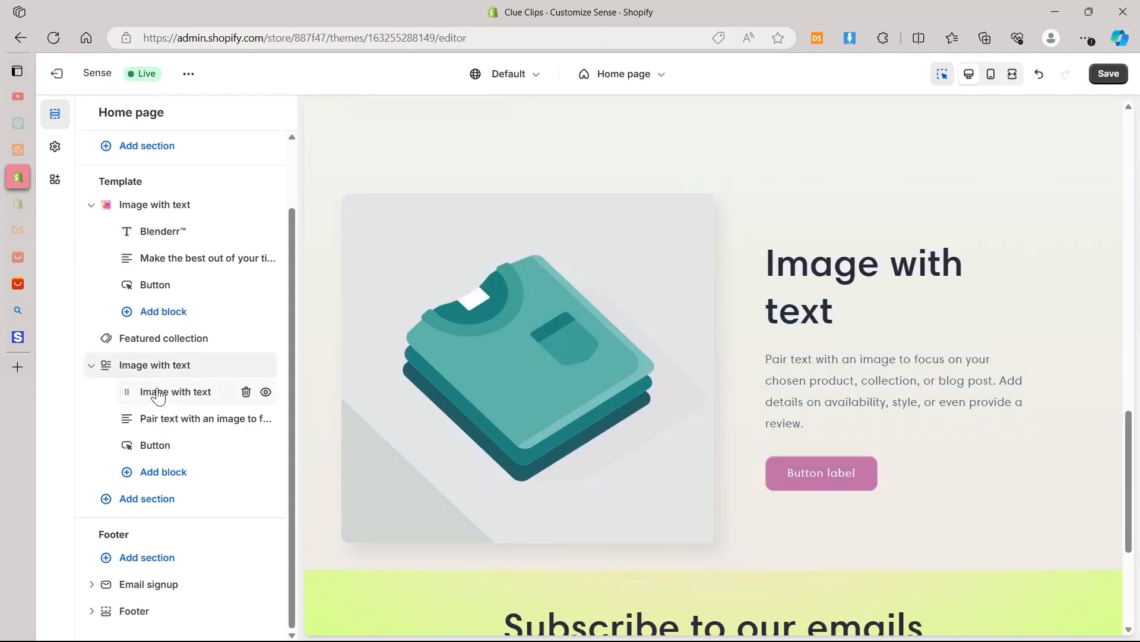
pyautogui.click(92, 365)
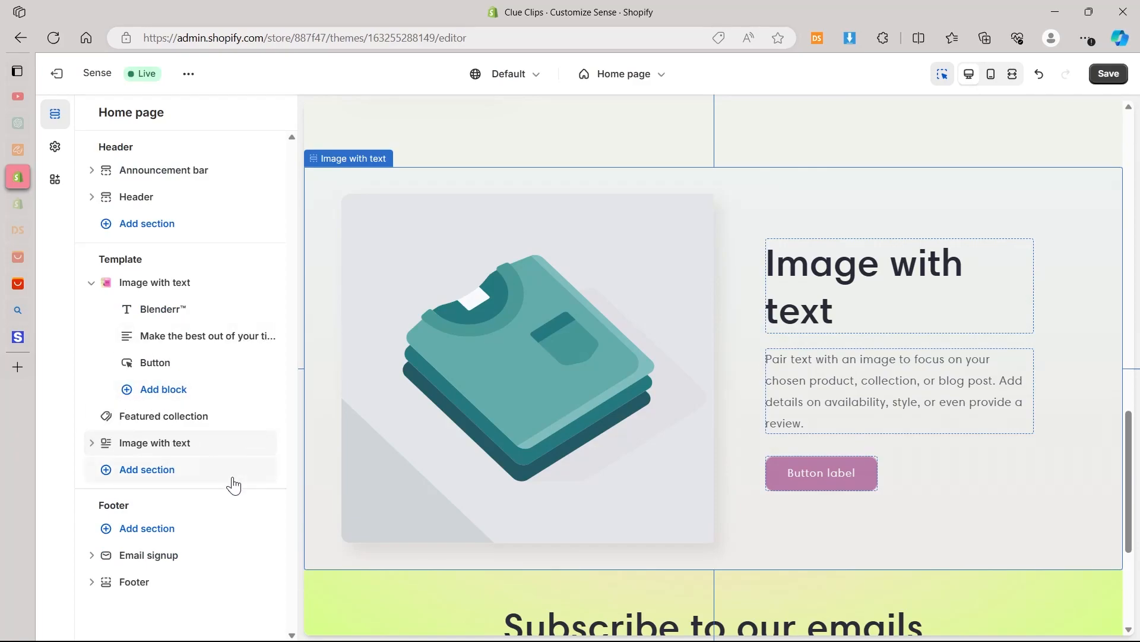
pyautogui.moveTo(160, 449); pyautogui.dragTo(158, 413)
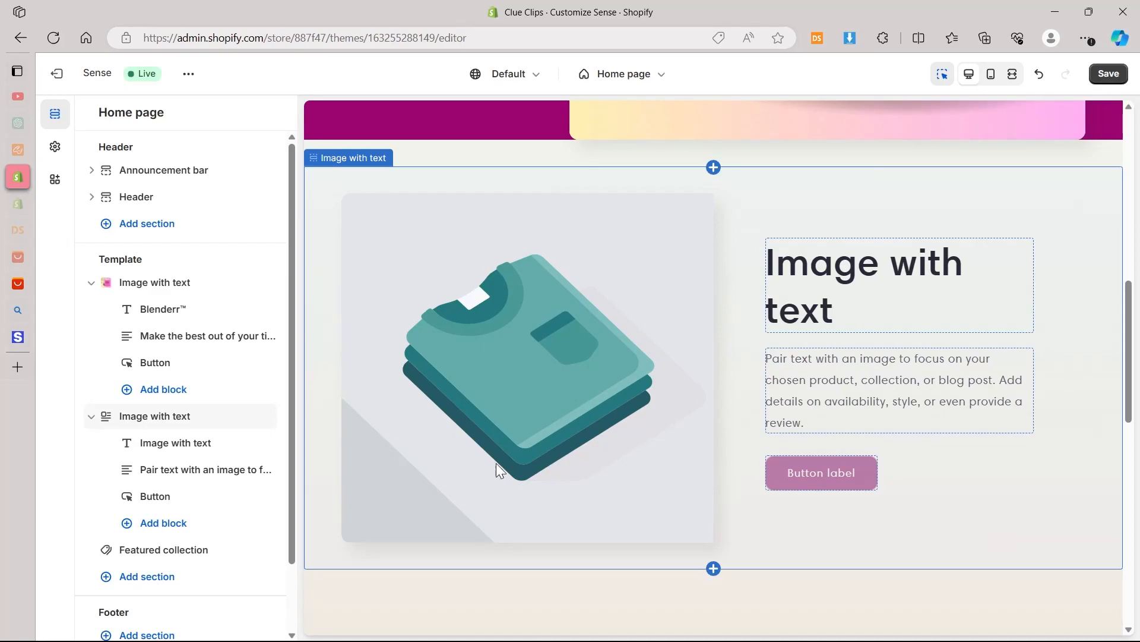
# Step: Open the new Image with text section's settings and bring up the store's image library for its image
pyautogui.click(654, 369)
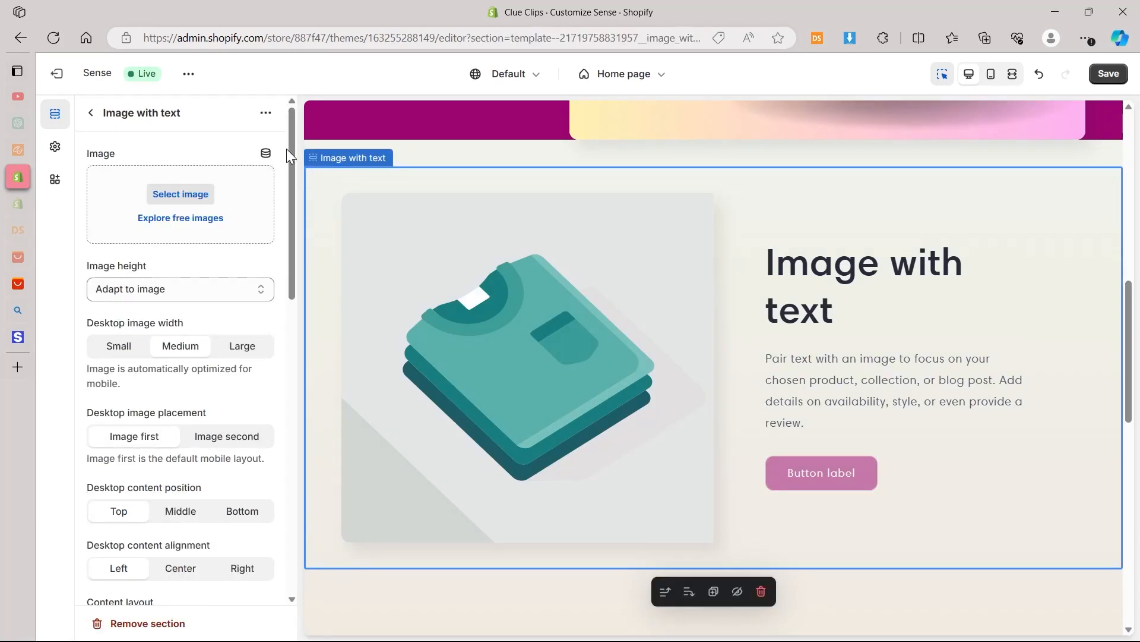
pyautogui.click(180, 194)
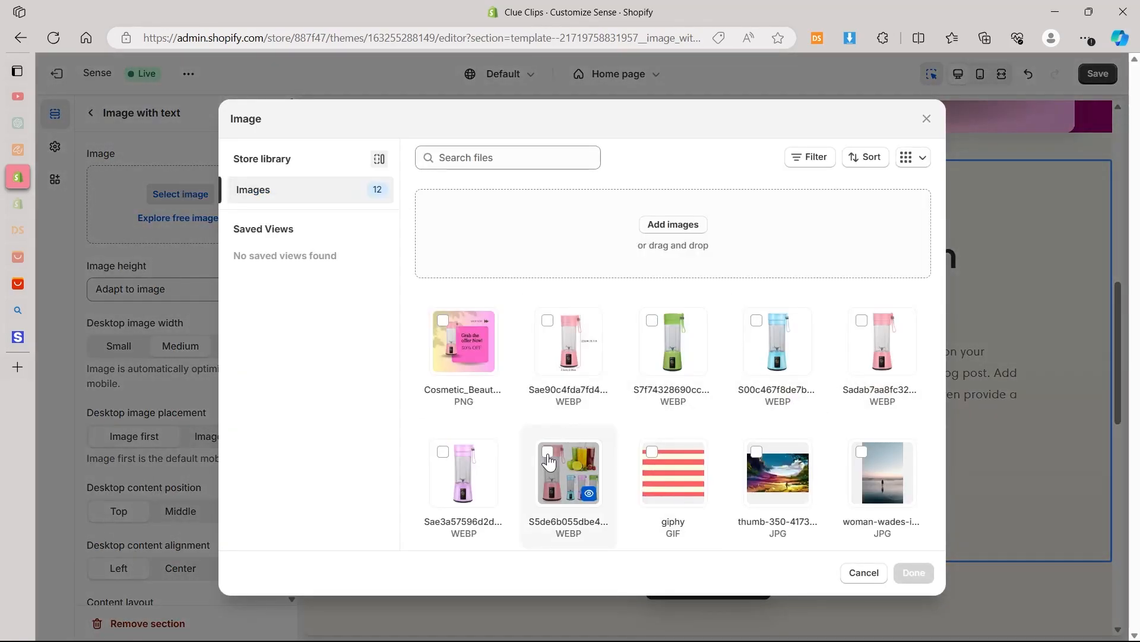
# Step: Set the Image with text section's image to the collage of blenders in several colours with juice glasses
pyautogui.click(548, 456)
pyautogui.click(924, 573)
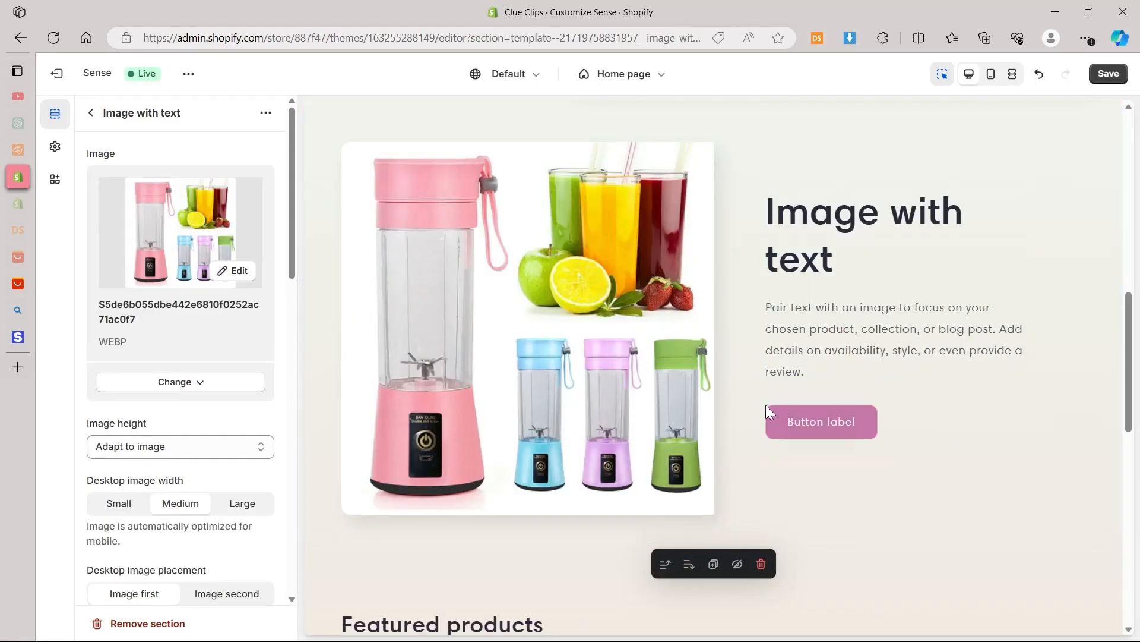
# Step: Link the section's button to the Portable Blenders Personal Juicer product and label it "Shop Now"
pyautogui.click(828, 423)
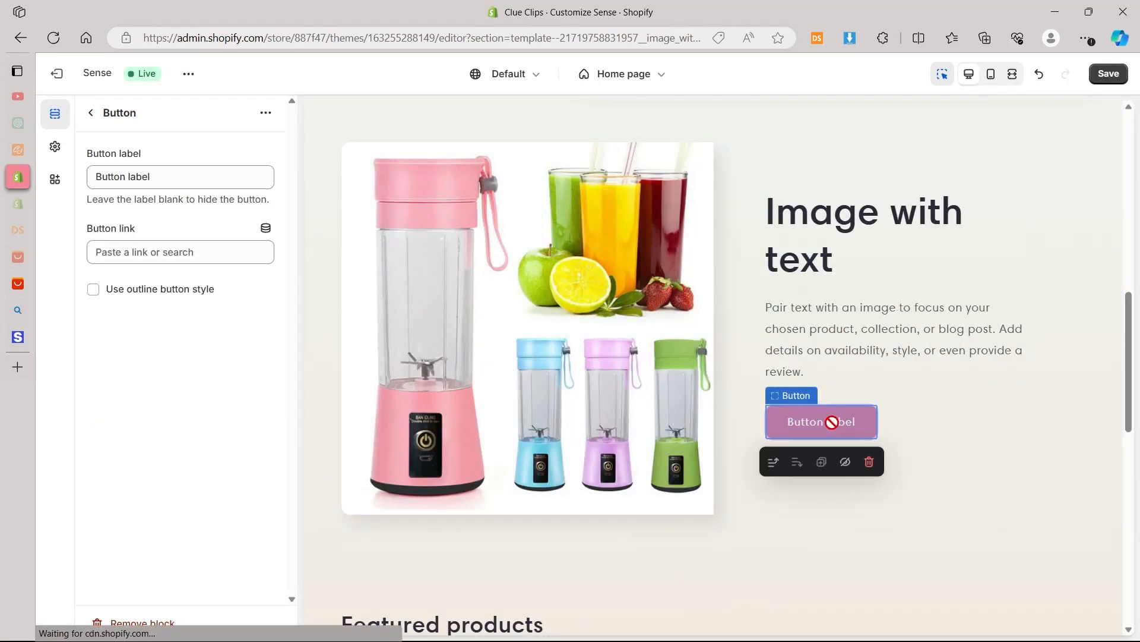
pyautogui.click(103, 249)
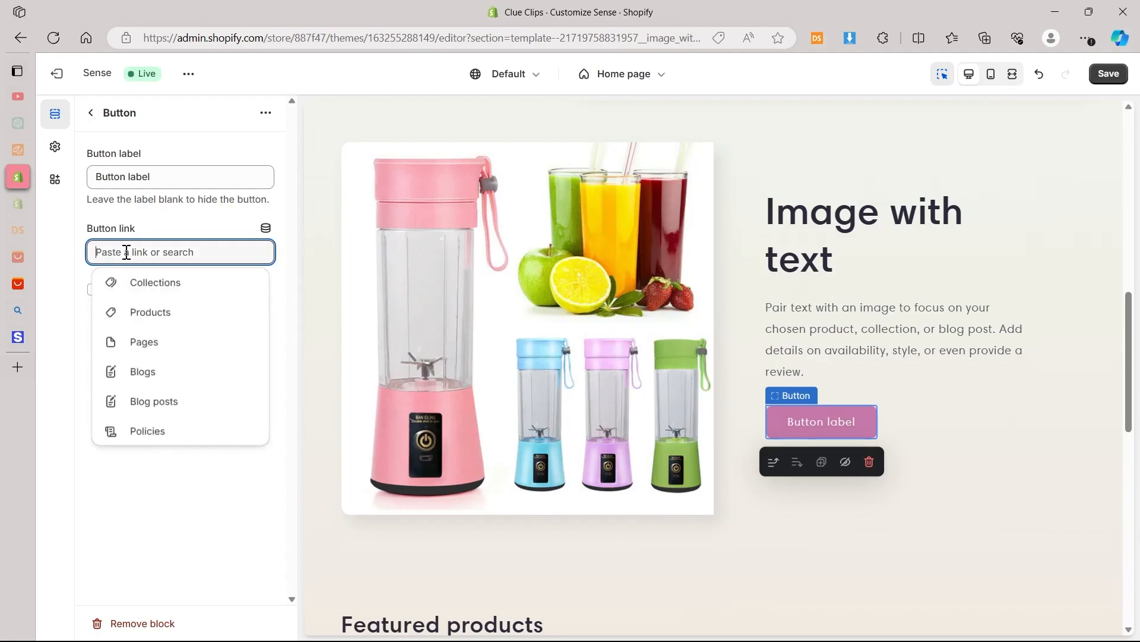
pyautogui.click(166, 308)
pyautogui.click(160, 222)
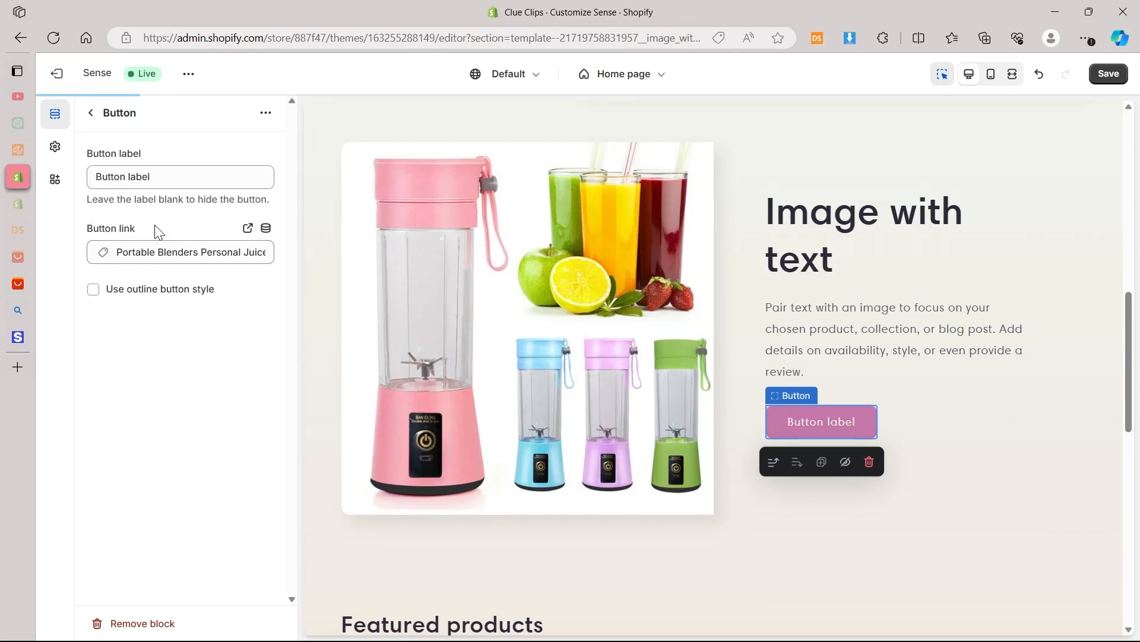
pyautogui.moveTo(159, 174); pyautogui.dragTo(98, 176)
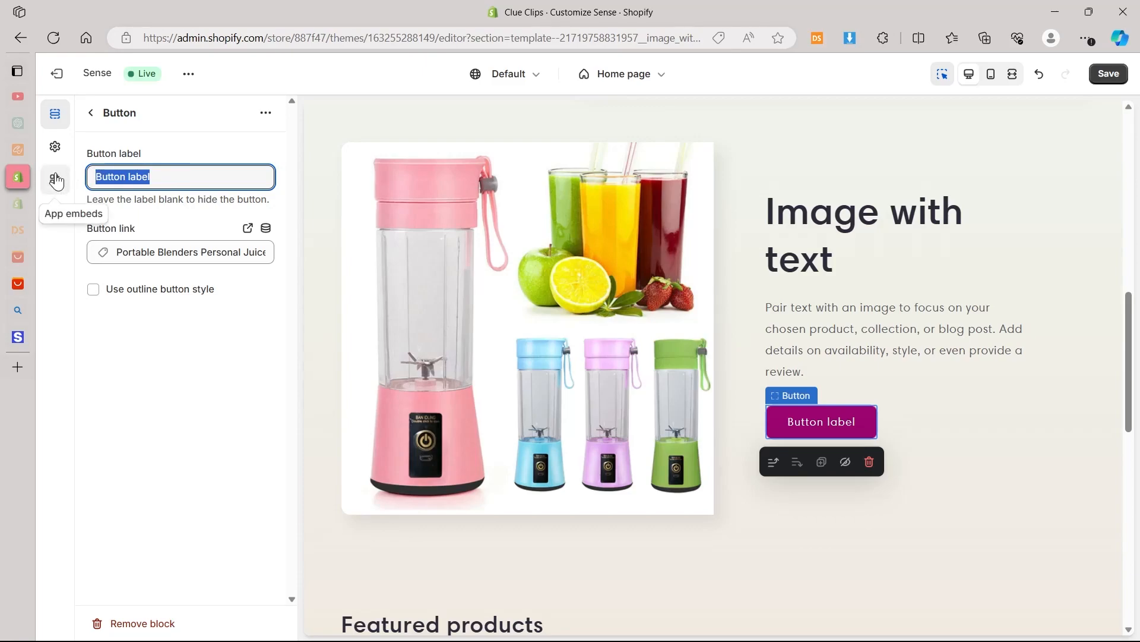
pyautogui.write('Shop Now')
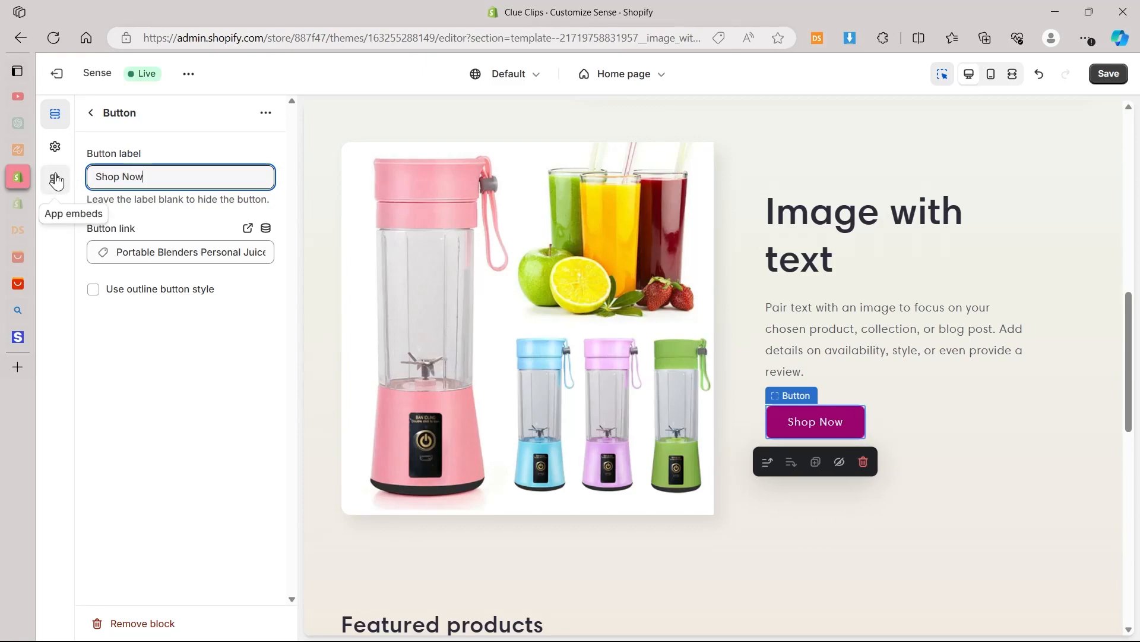
# Step: Change the Image with text section's heading to "Easy to use"
pyautogui.click(91, 112)
pyautogui.click(151, 336)
pyautogui.click(888, 222)
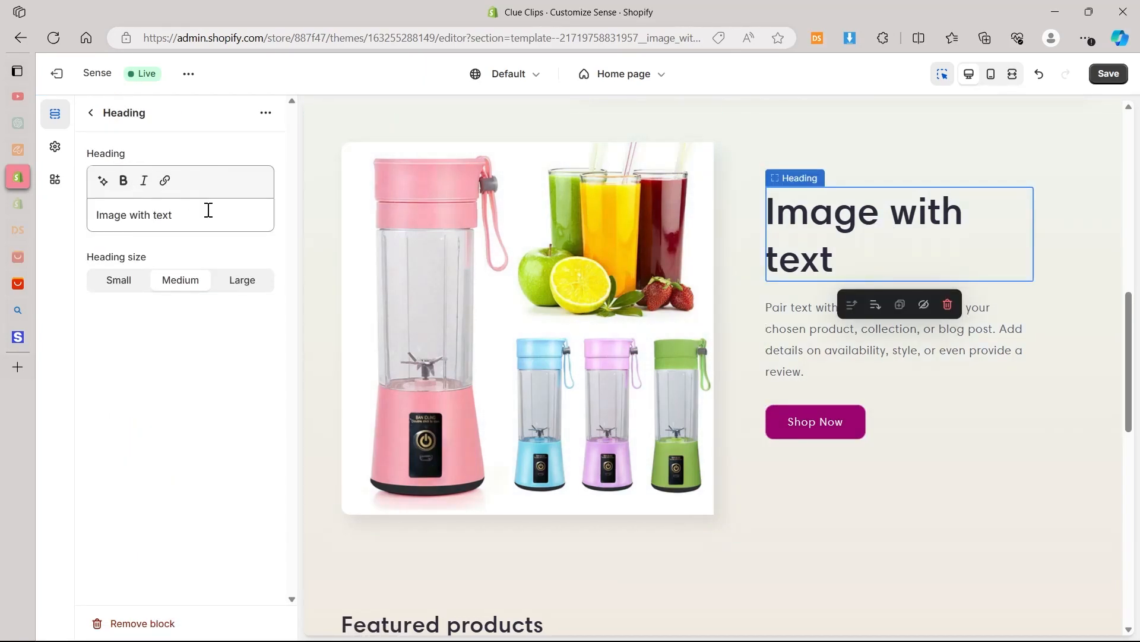
pyautogui.write('Easy to use')
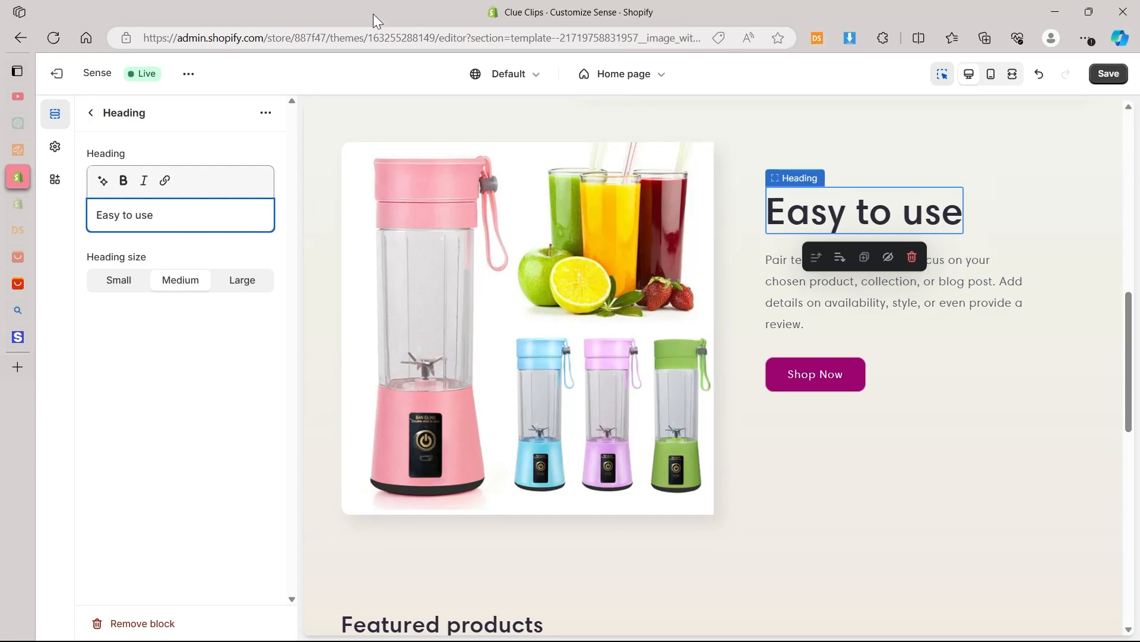
# Step: Replace the placeholder paragraph under the heading with "Get best deals on an easy to use Blender for Summers."
pyautogui.click(834, 290)
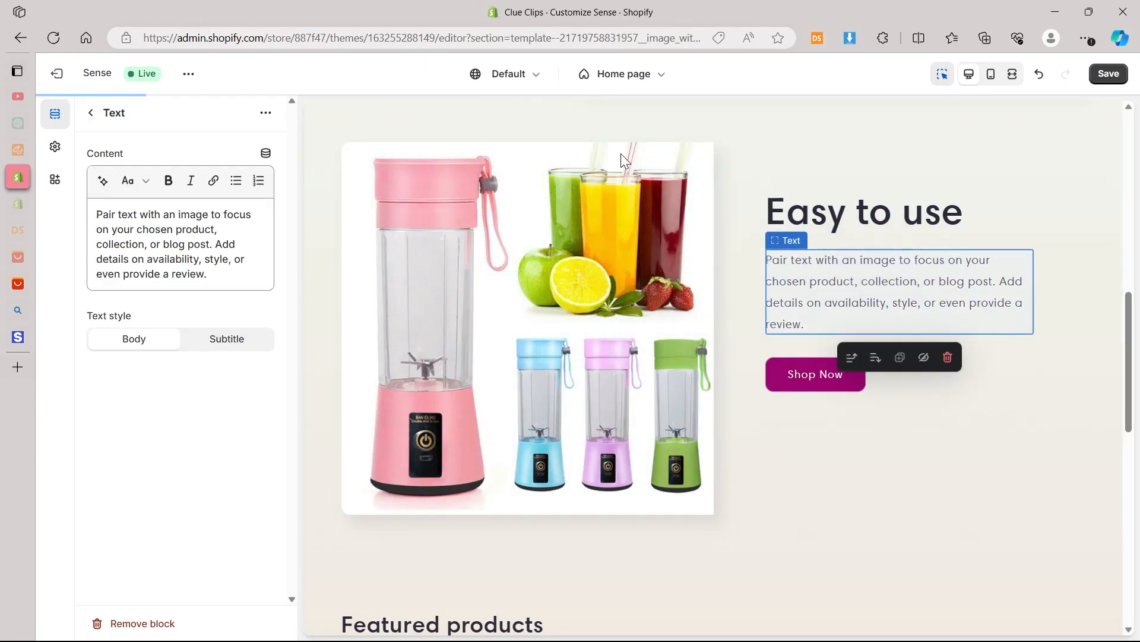
pyautogui.click(215, 245)
pyautogui.hotkey('ctrl', 'a')
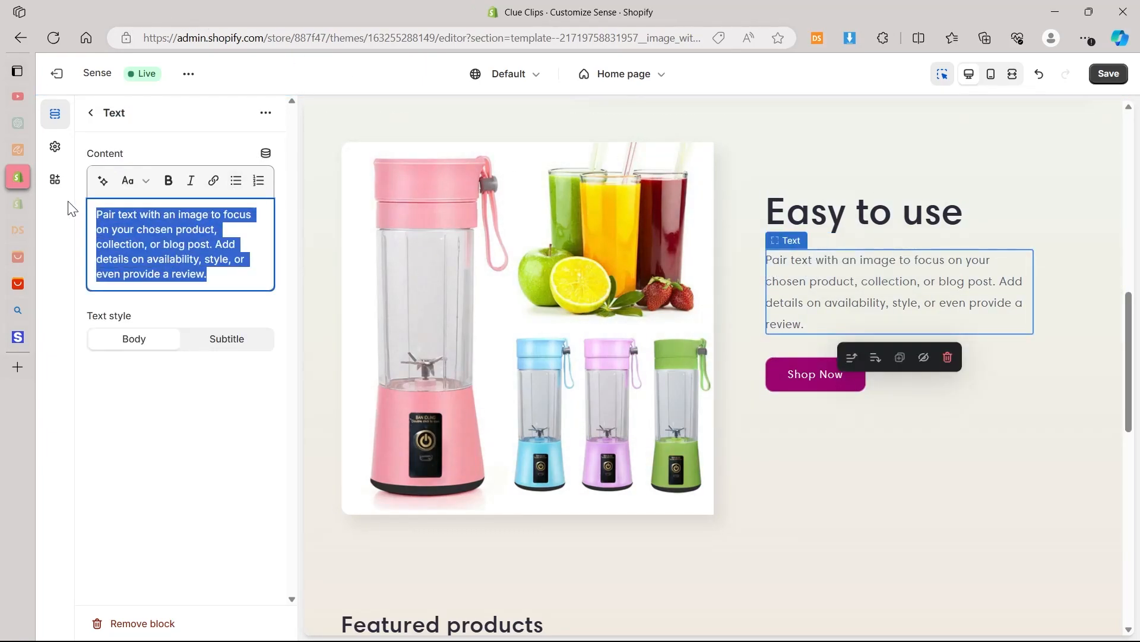
pyautogui.write('Get best deals on an easy to use Blender for Summers.')
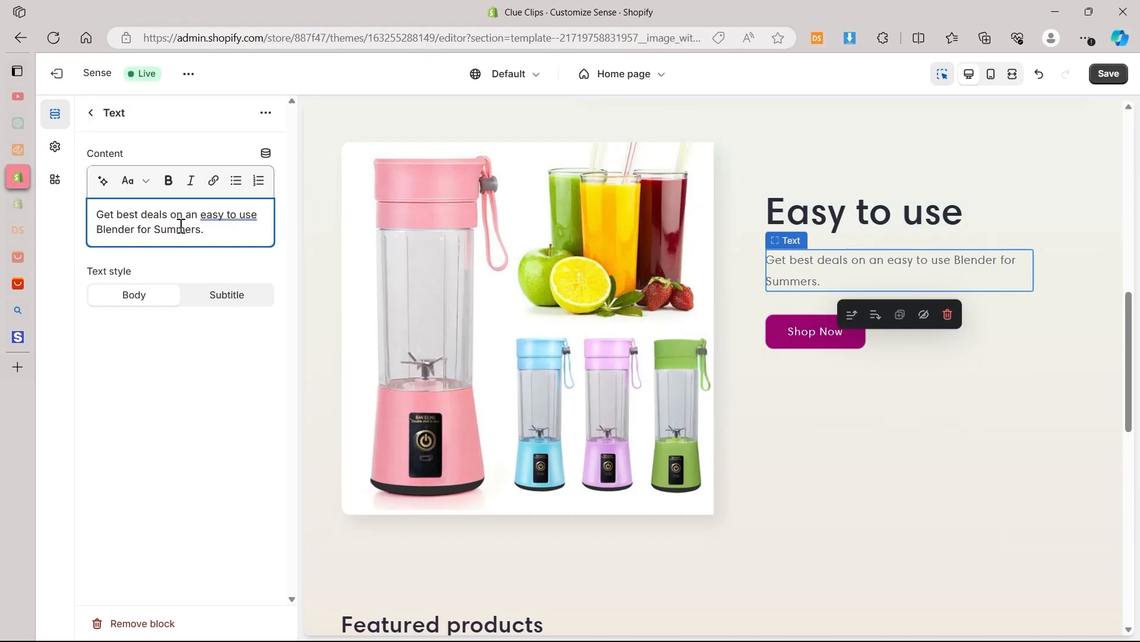
# Step: Generate the paragraph from "a blender that's easy to use and best for summers" and apply the "Discover the Perfect Summertime Blender" suggestion
pyautogui.click(104, 182)
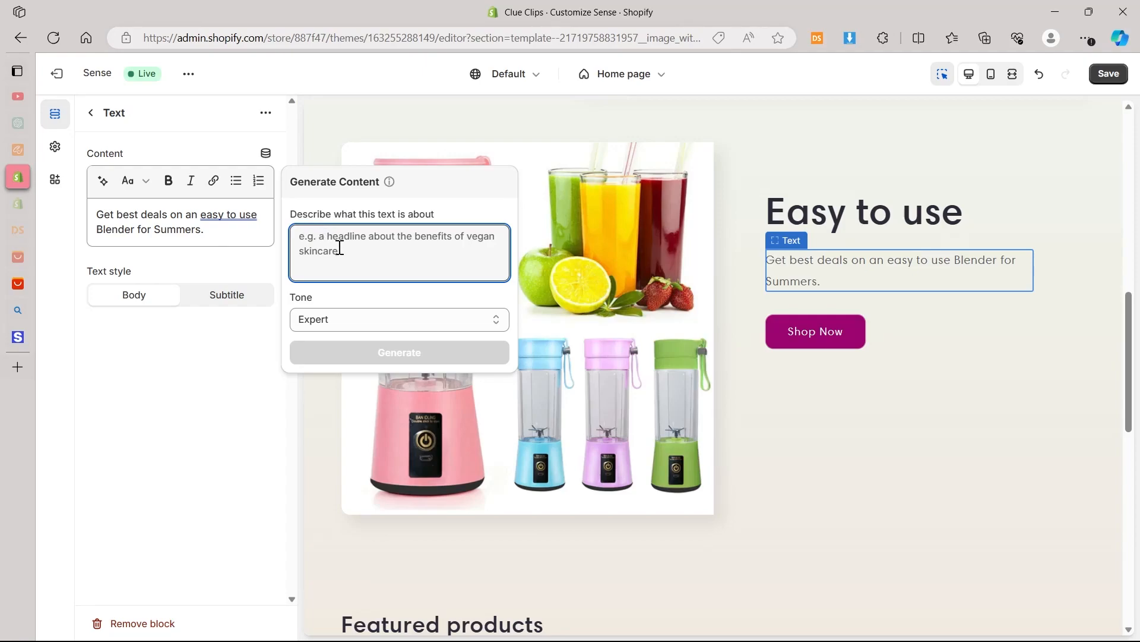
pyautogui.write("a blender that's easy to use and best for summers")
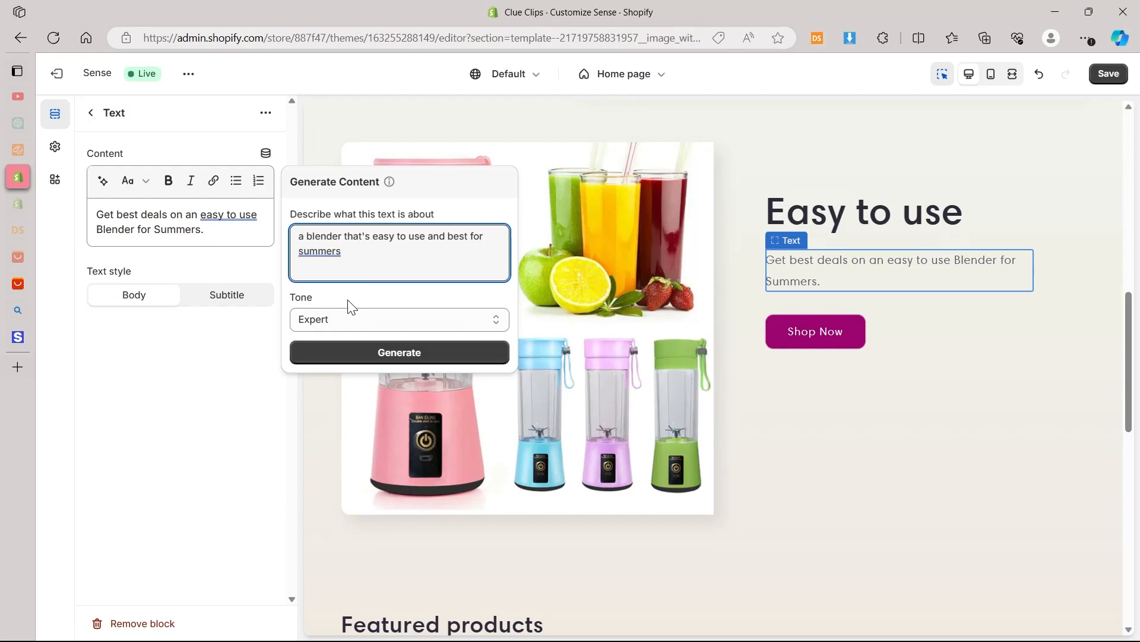
pyautogui.click(399, 354)
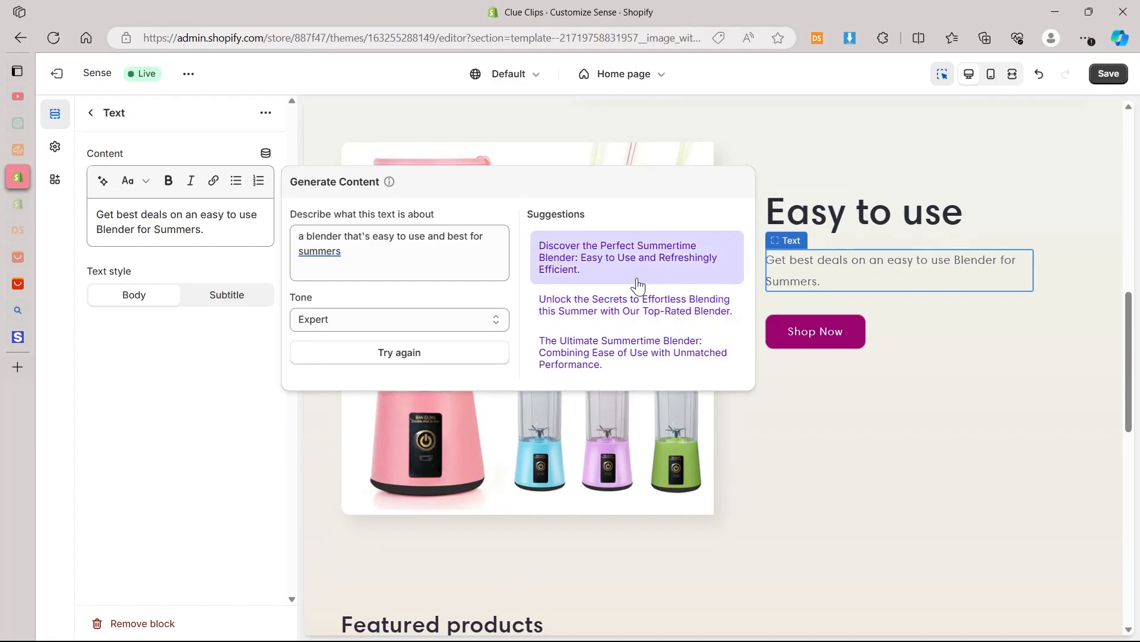
pyautogui.click(637, 282)
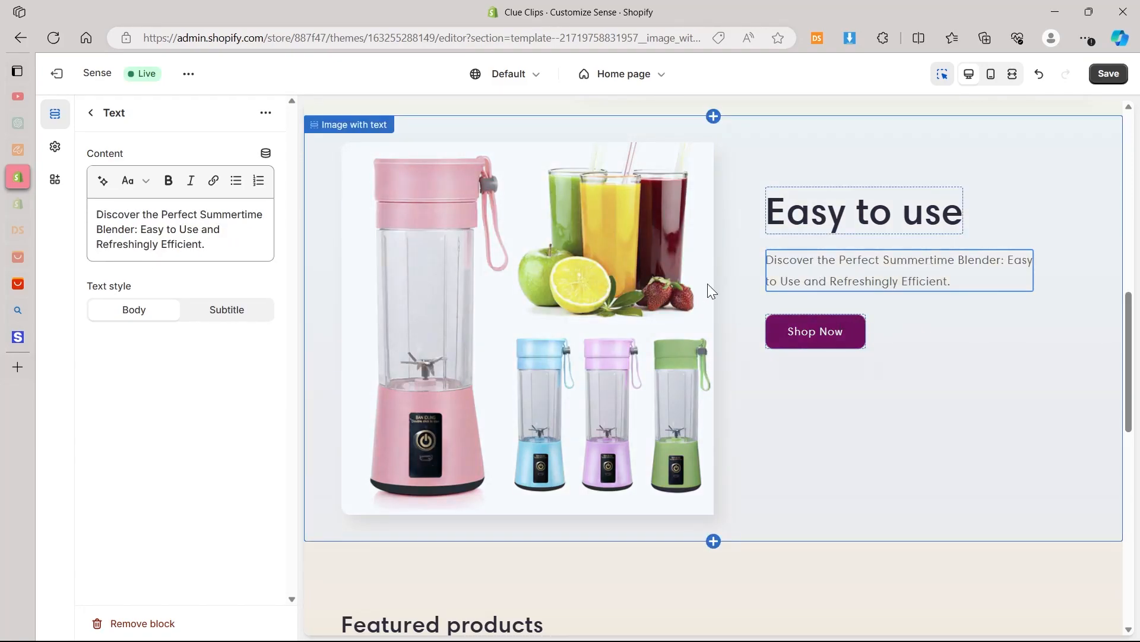
# Step: Add an Image with text section with the blue blender and heading "Portable", generating its paragraph from "a portable blender's advantage"
pyautogui.scroll(-1, 1134, 329)
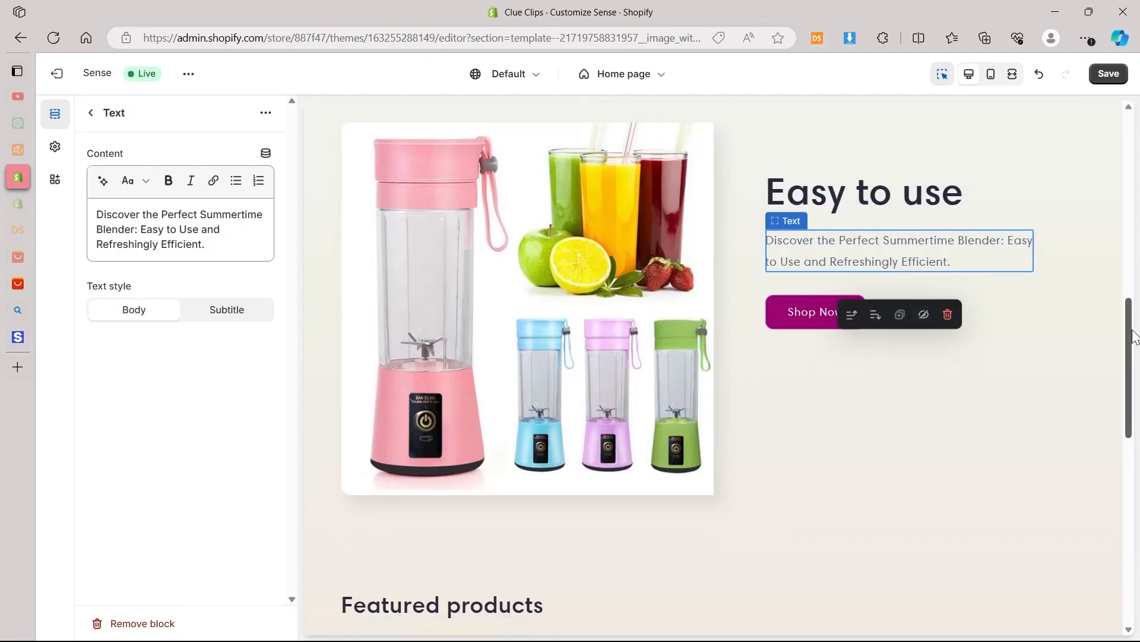
pyautogui.click(91, 113)
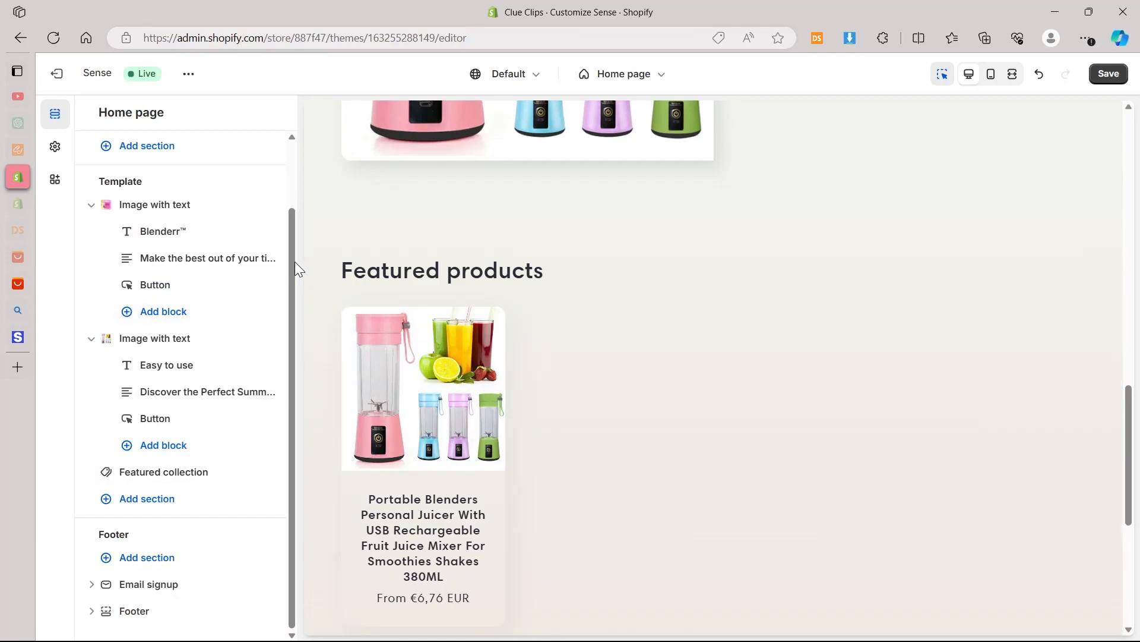
pyautogui.click(159, 499)
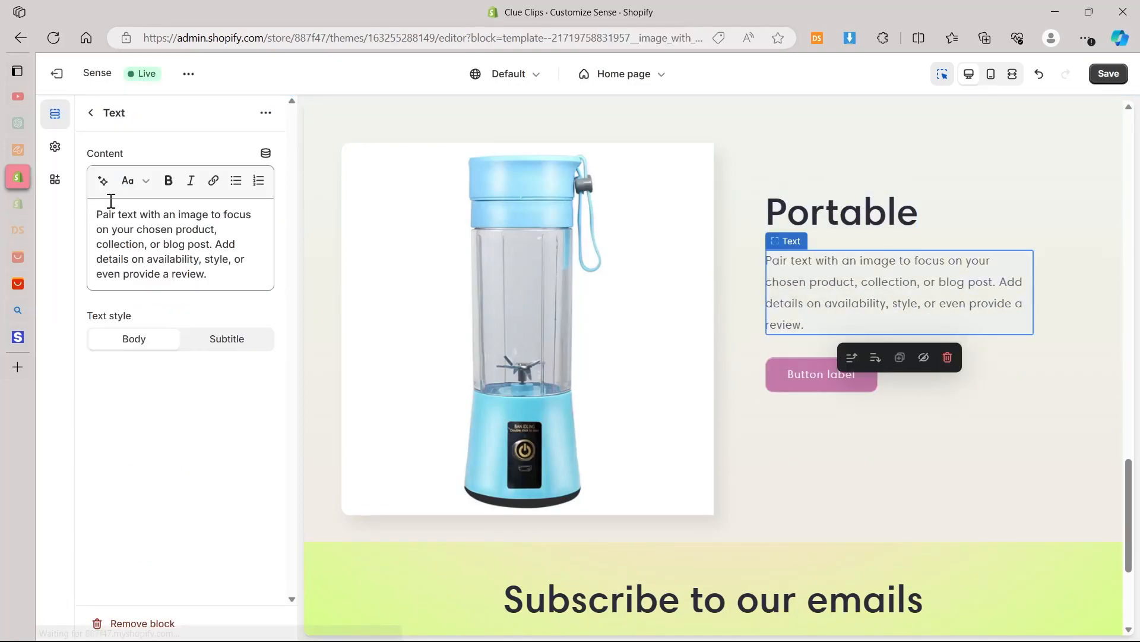
pyautogui.click(102, 180)
pyautogui.write("a portable blender's advantage")
pyautogui.click(400, 355)
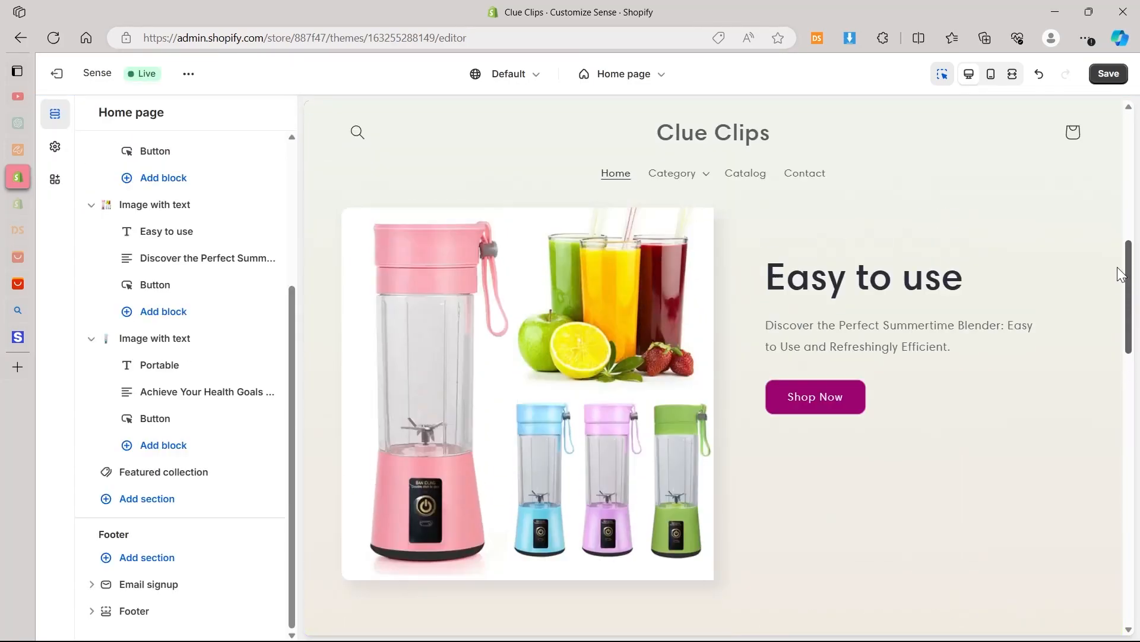
# Step: Set the Portable section's desktop image placement to Image second
pyautogui.scroll(10, 1121, 274)
pyautogui.scroll(-15, 1123, 369)
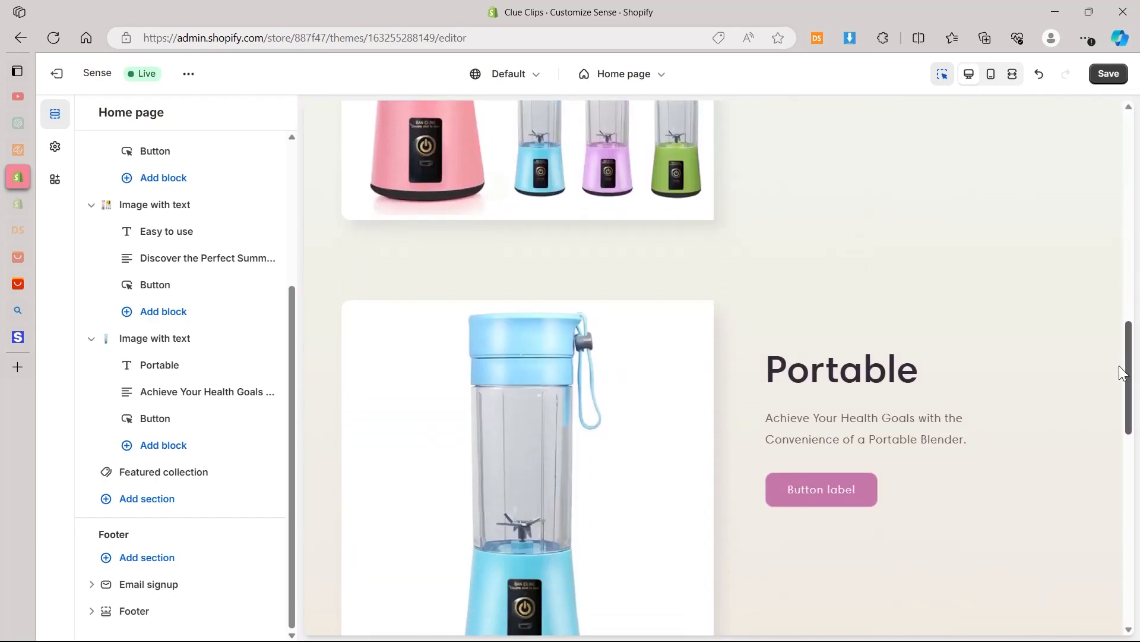
pyautogui.click(571, 233)
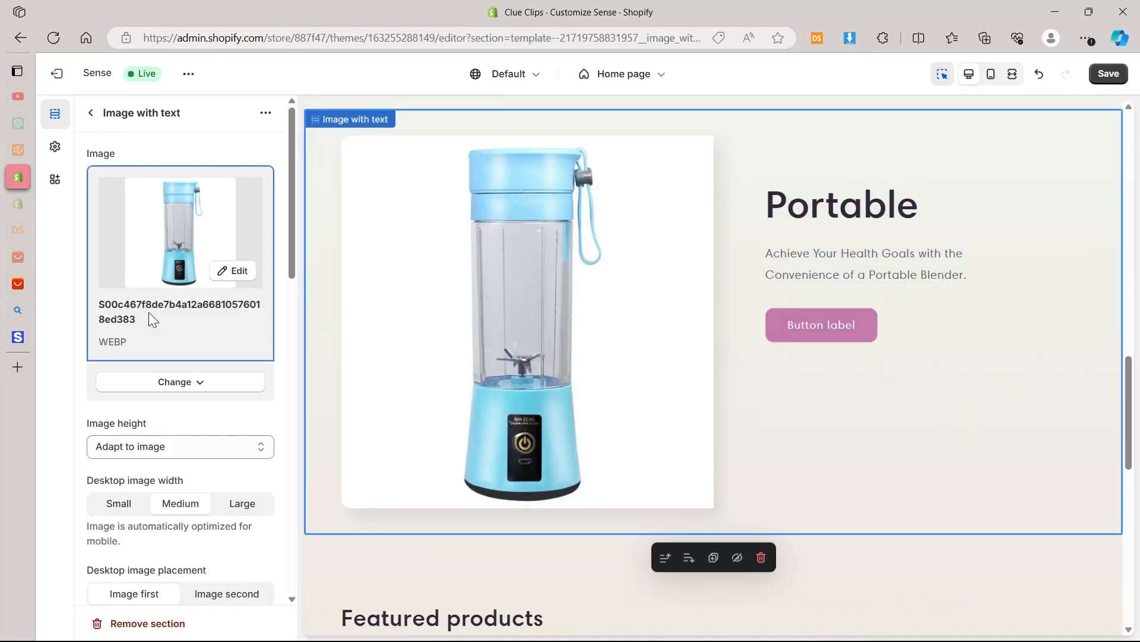
pyautogui.moveTo(292, 201); pyautogui.dragTo(299, 314)
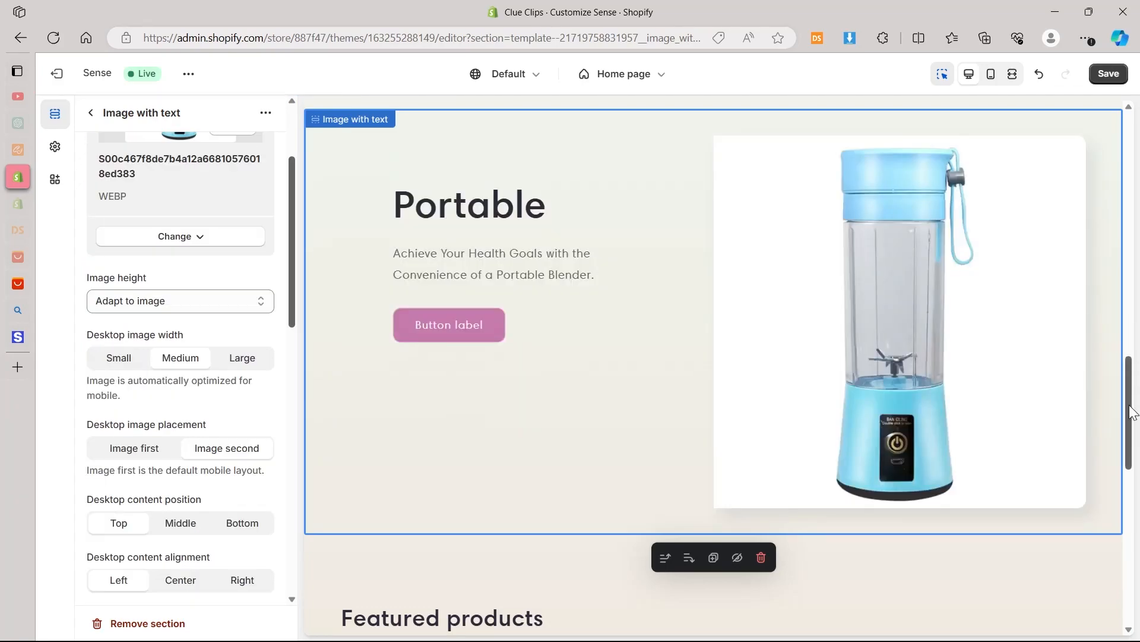
# Step: Add a Featured product section at the end of the template and remove the Featured collection section
pyautogui.scroll(10, 1138, 291)
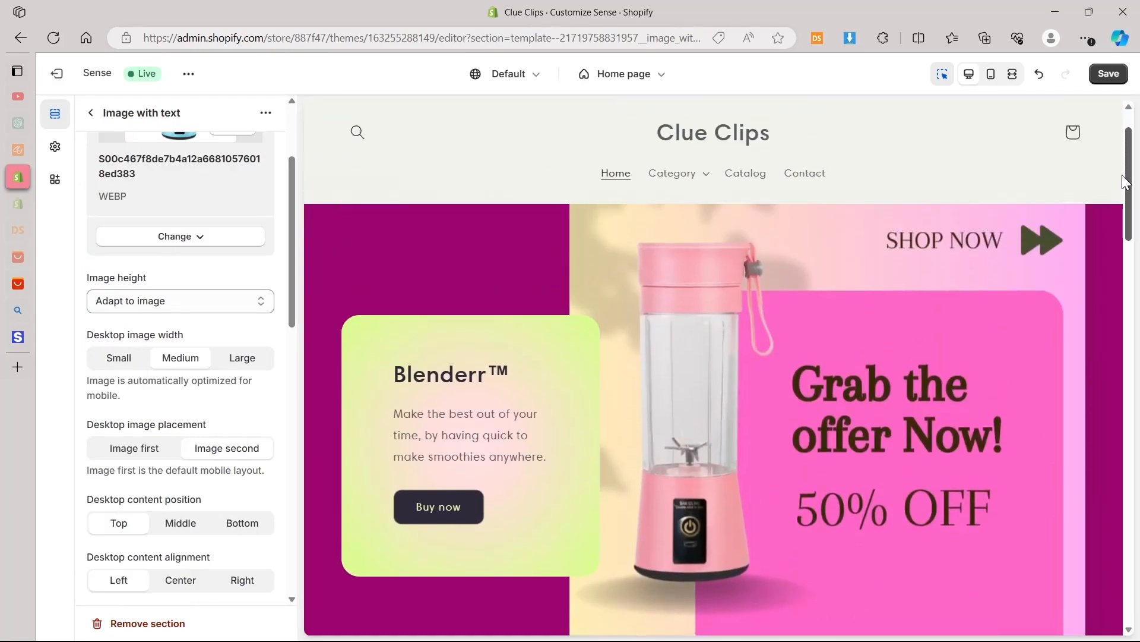
pyautogui.moveTo(1124, 182); pyautogui.dragTo(1129, 309)
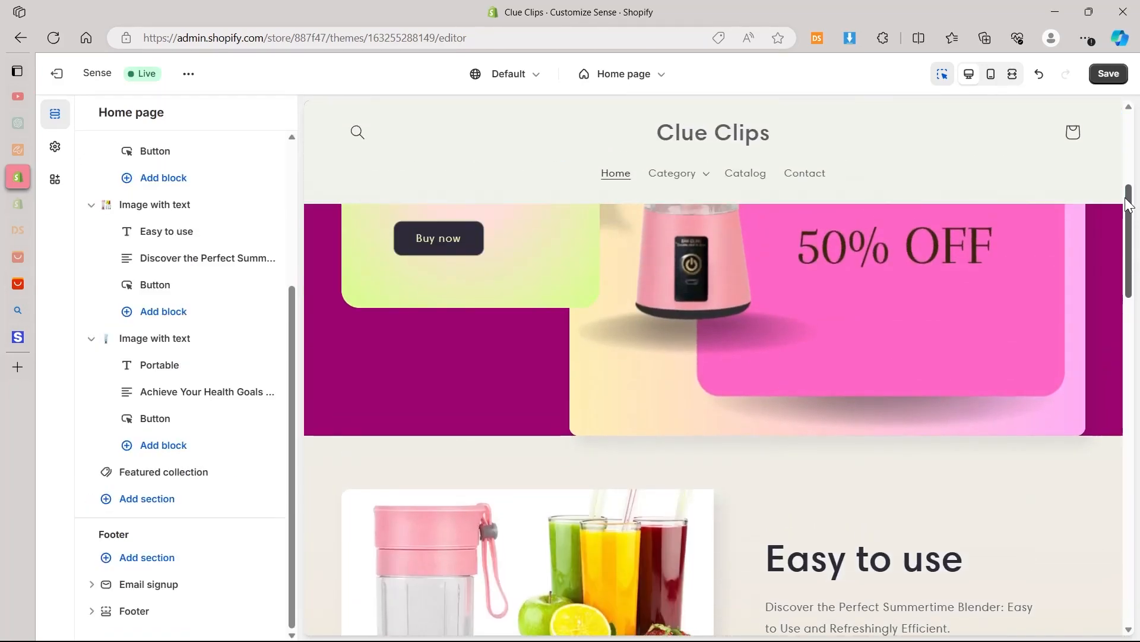
pyautogui.moveTo(1128, 249); pyautogui.dragTo(1135, 375)
pyautogui.scroll(-5, 979, 459)
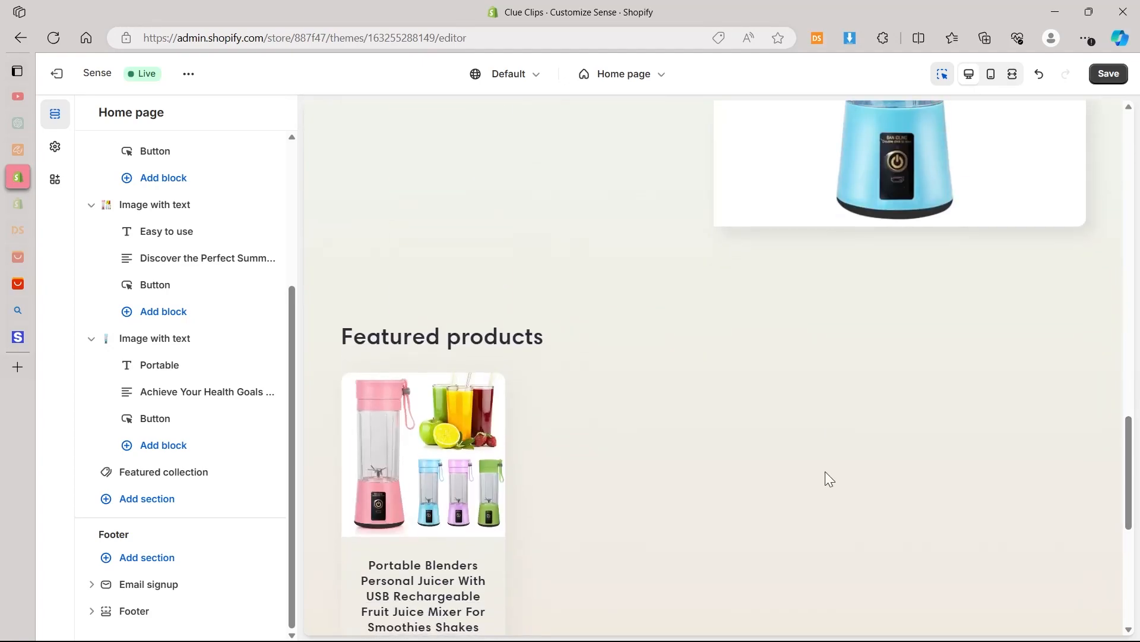
pyautogui.click(561, 362)
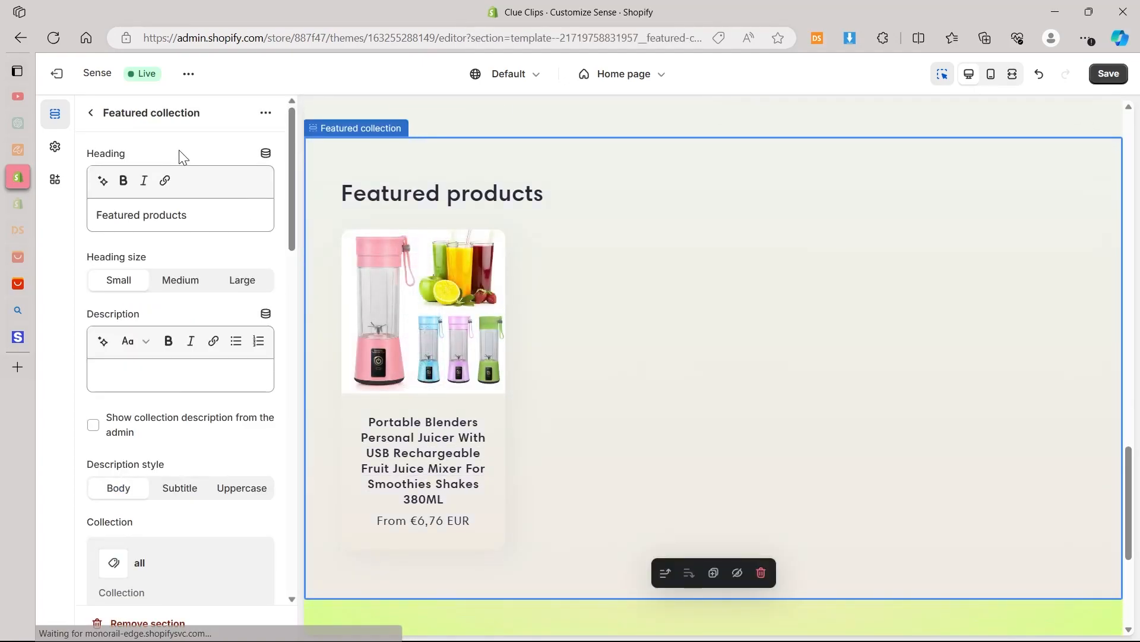
pyautogui.click(91, 115)
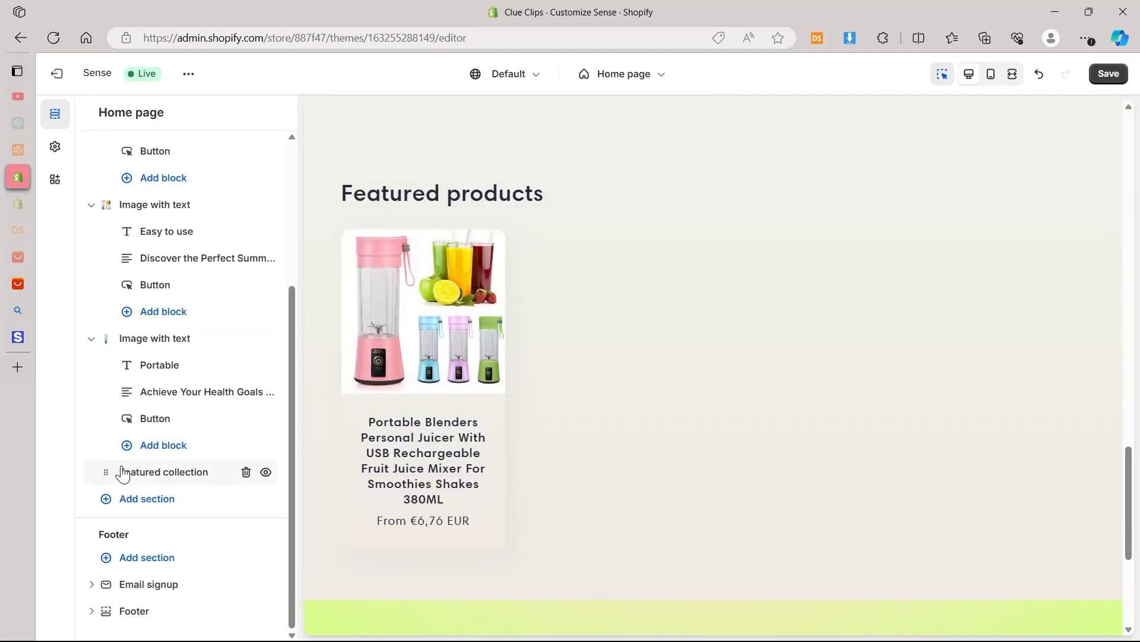
pyautogui.click(131, 504)
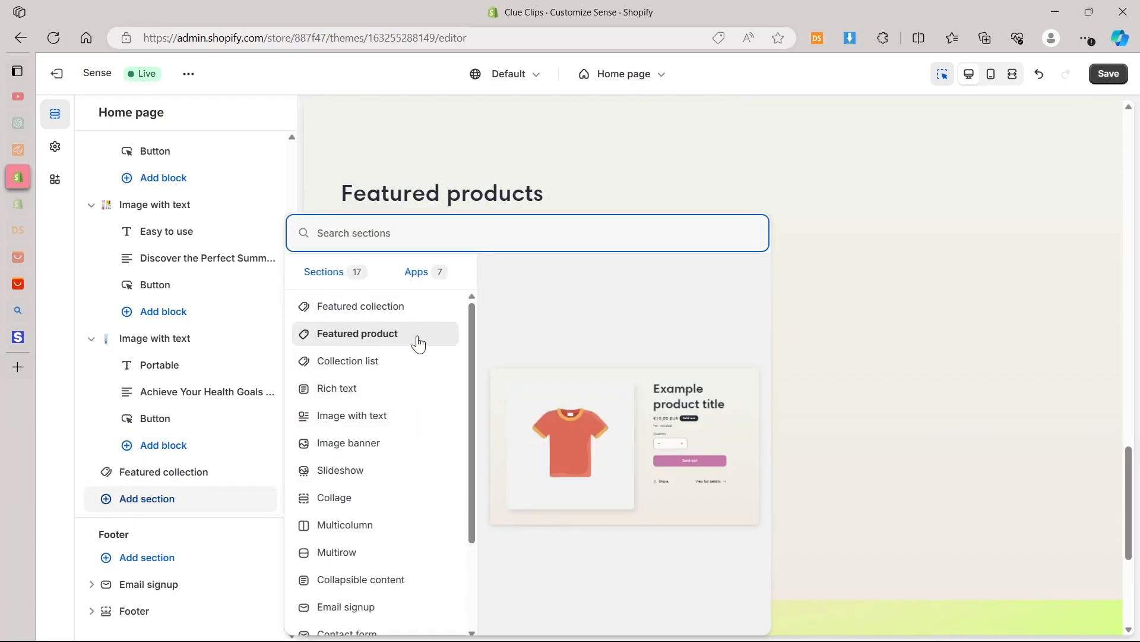
pyautogui.click(397, 336)
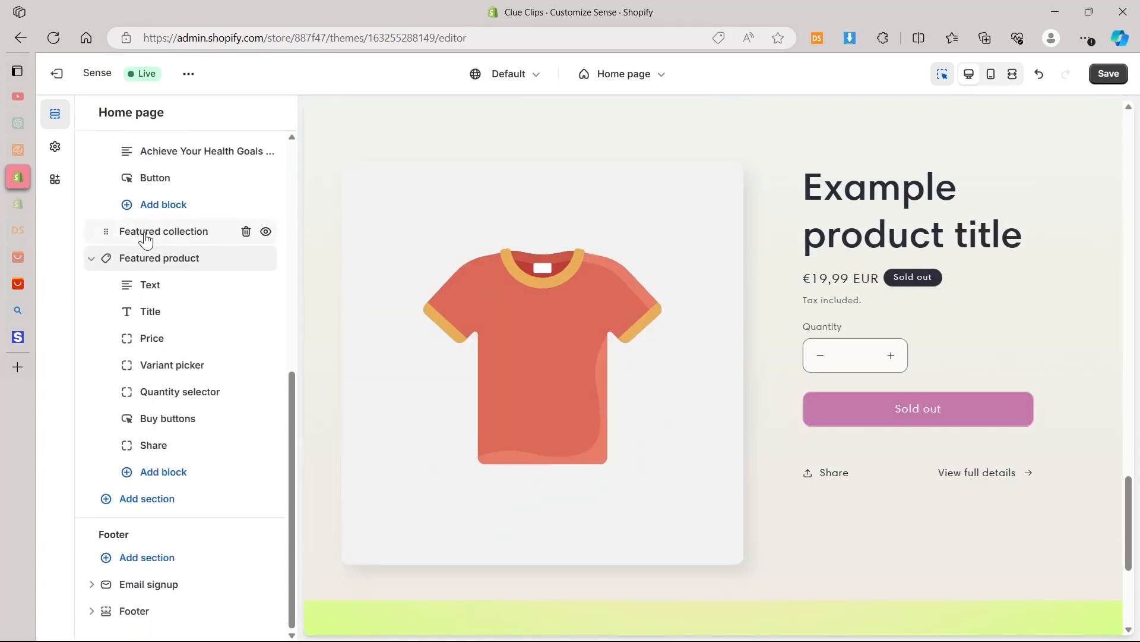
pyautogui.click(246, 231)
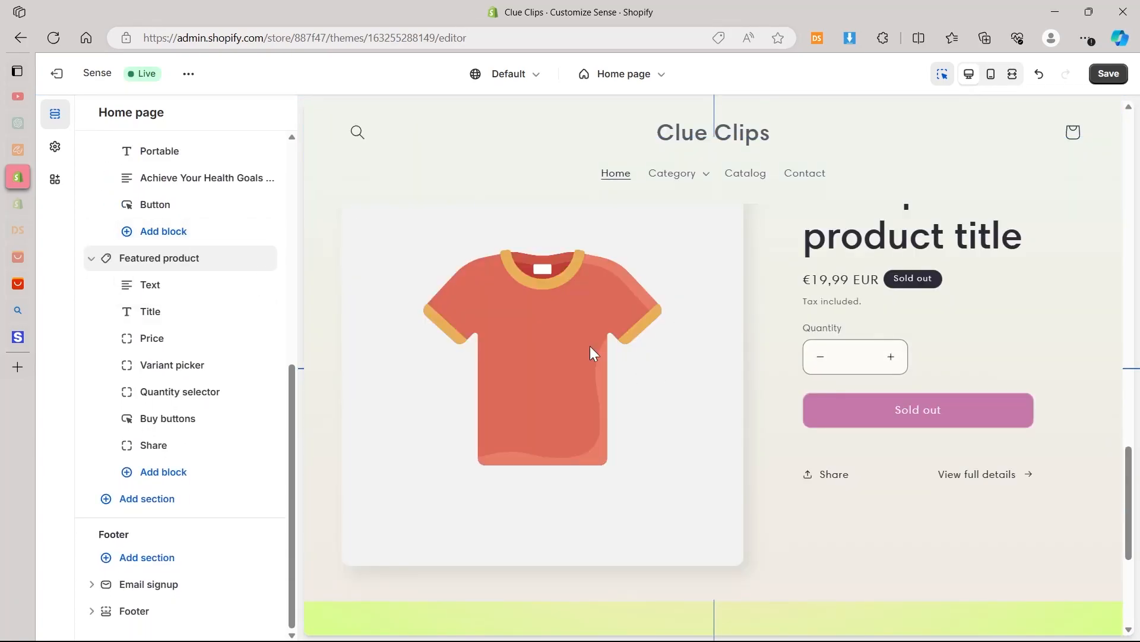
# Step: Assign the Portable Blenders Personal Juicer product to the Featured product section
pyautogui.click(582, 278)
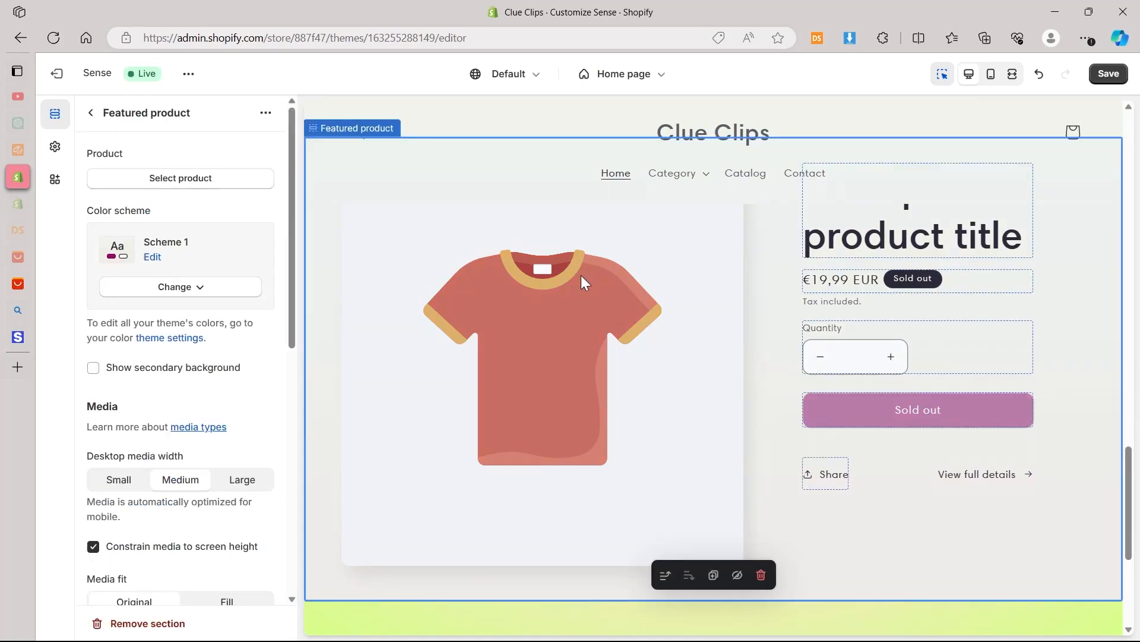
pyautogui.click(204, 181)
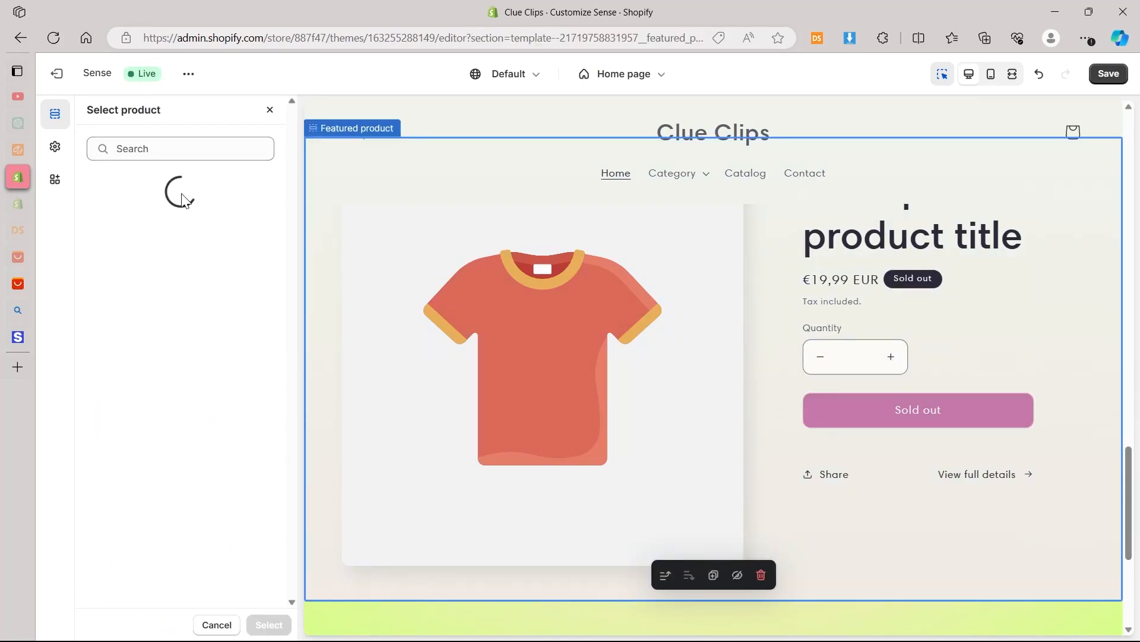
pyautogui.click(239, 238)
pyautogui.click(270, 622)
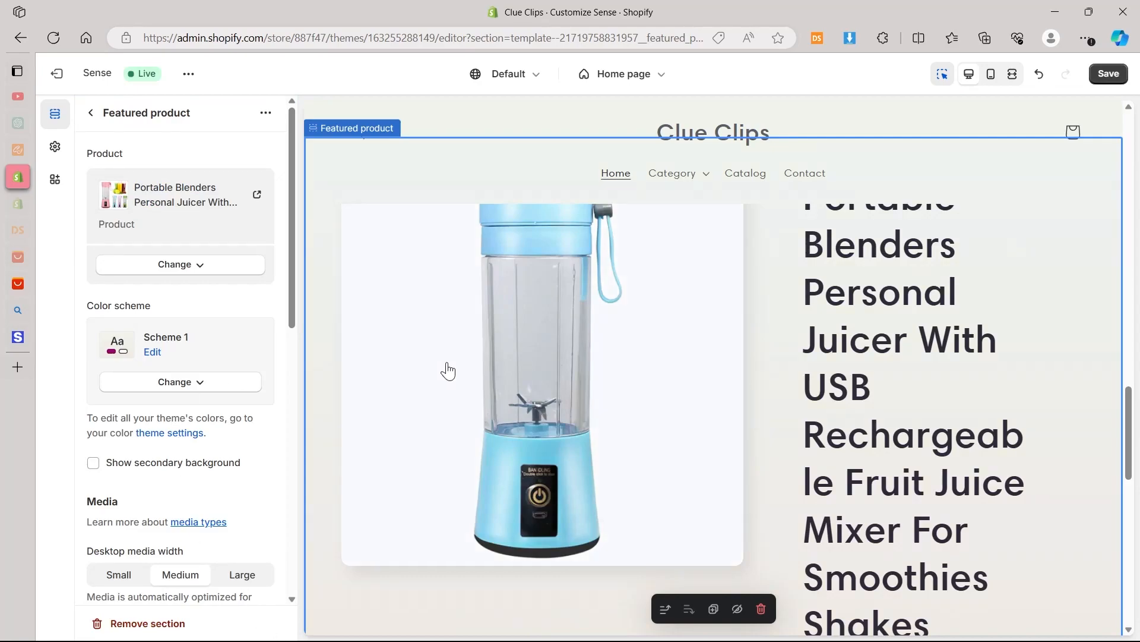
# Step: Set the featured product title's heading size to Small and check the vendor text block's settings
pyautogui.click(970, 272)
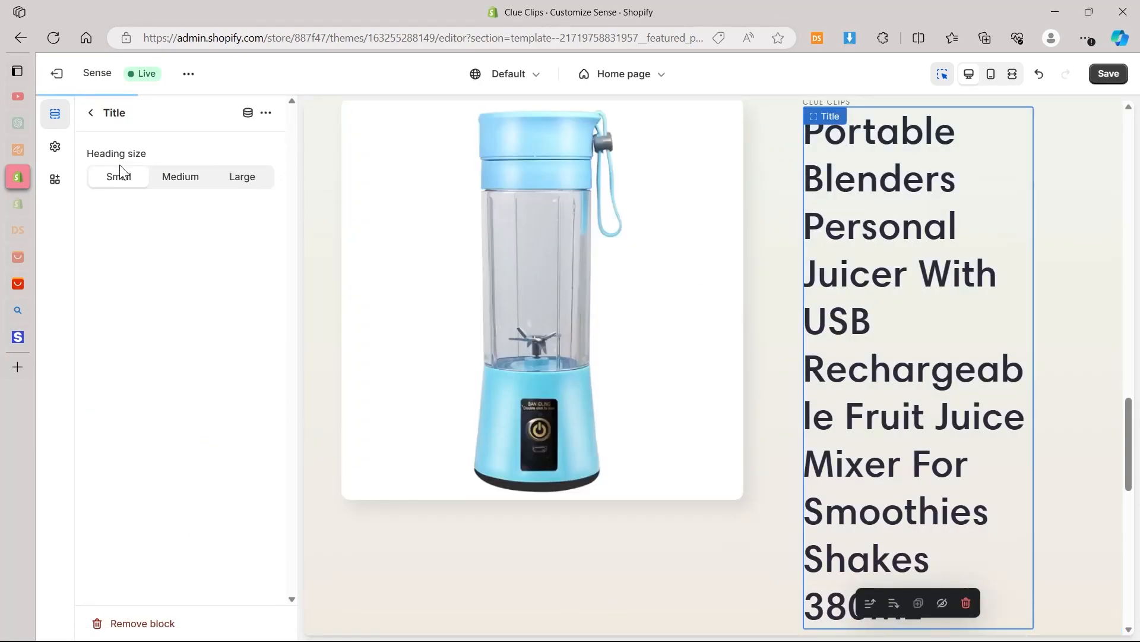
pyautogui.click(91, 112)
pyautogui.click(150, 359)
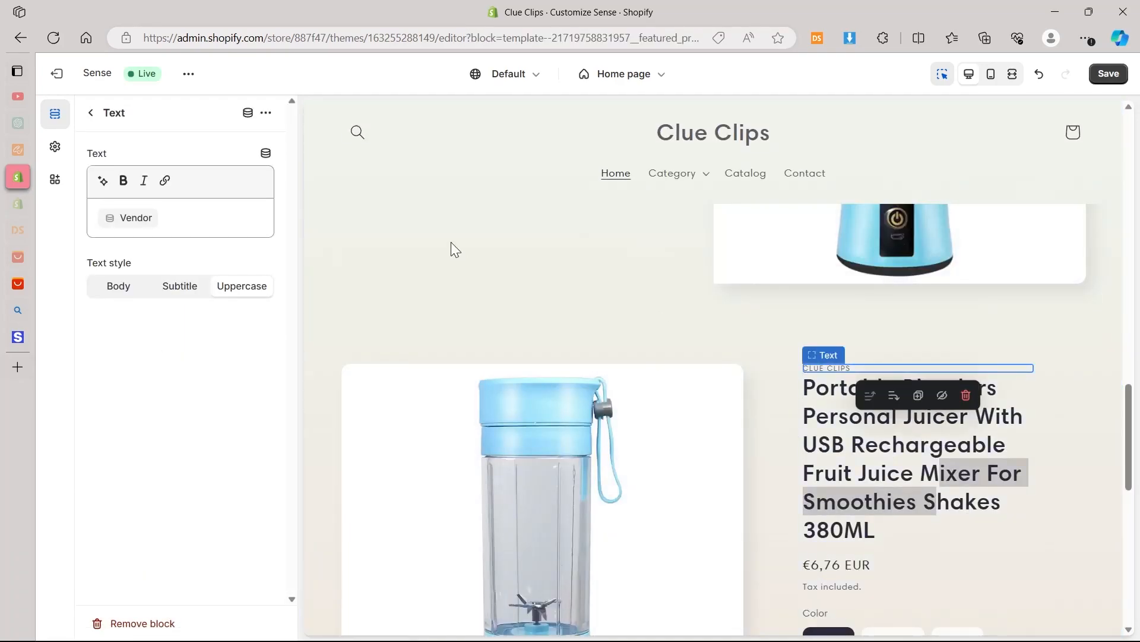
pyautogui.click(89, 113)
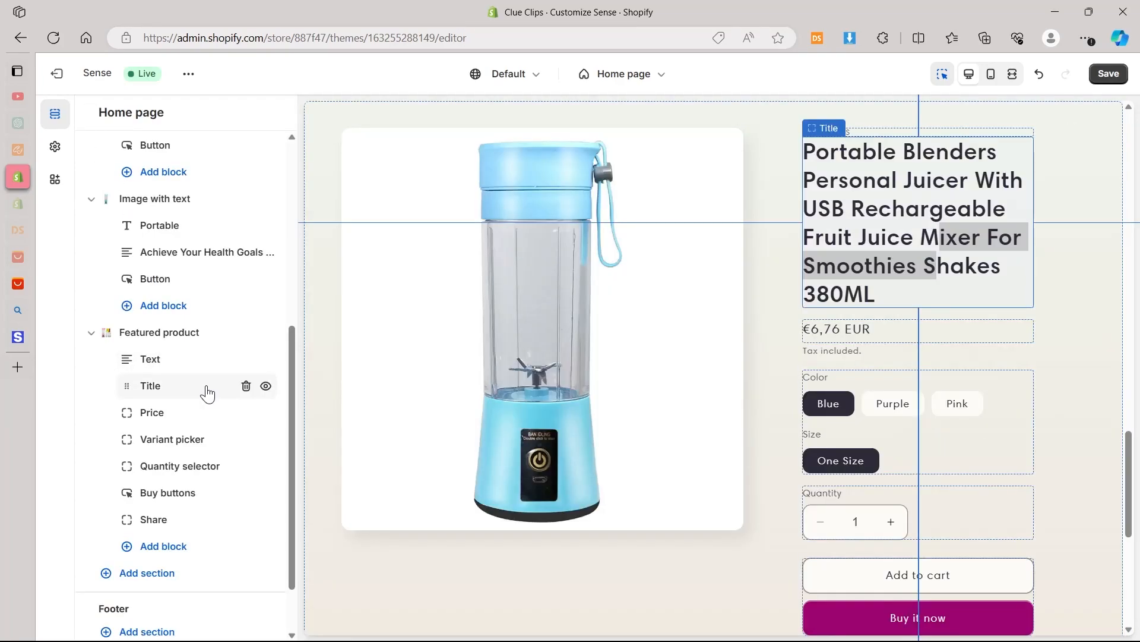
# Step: Choose Pills as the featured product's variant picker type and check the remaining block settings
pyautogui.click(176, 439)
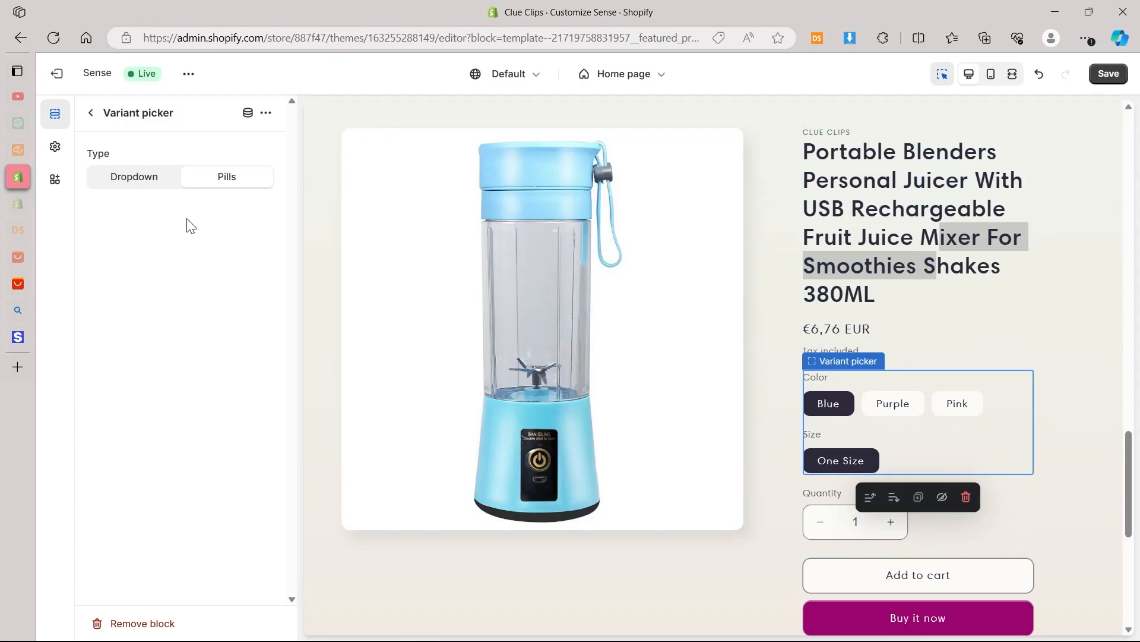
pyautogui.click(226, 184)
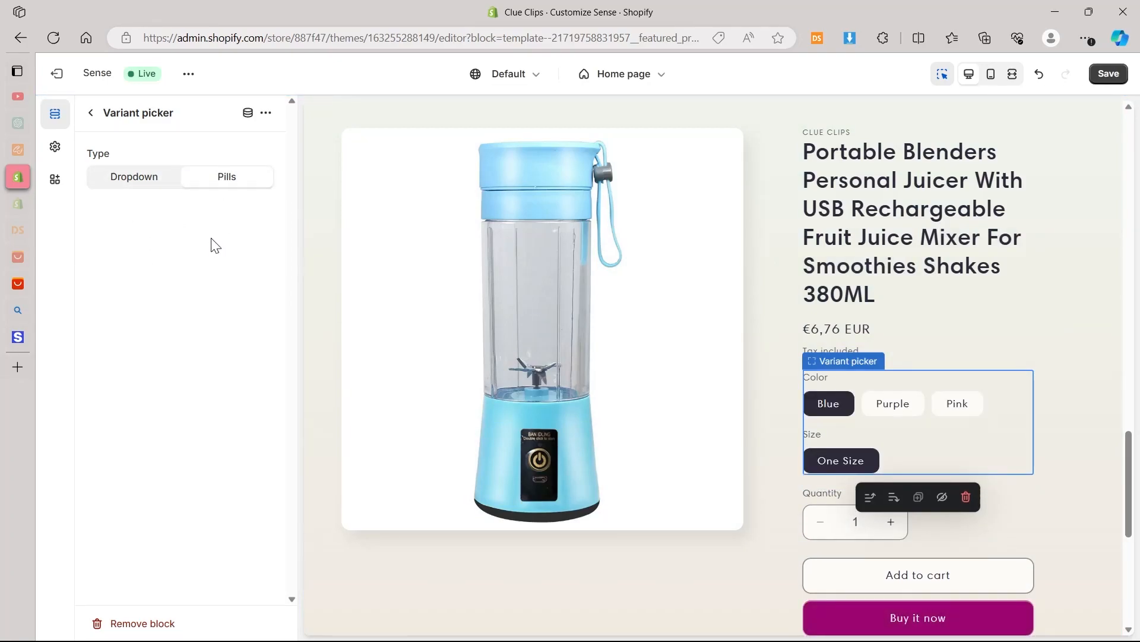
pyautogui.click(92, 114)
pyautogui.click(180, 413)
pyautogui.click(92, 113)
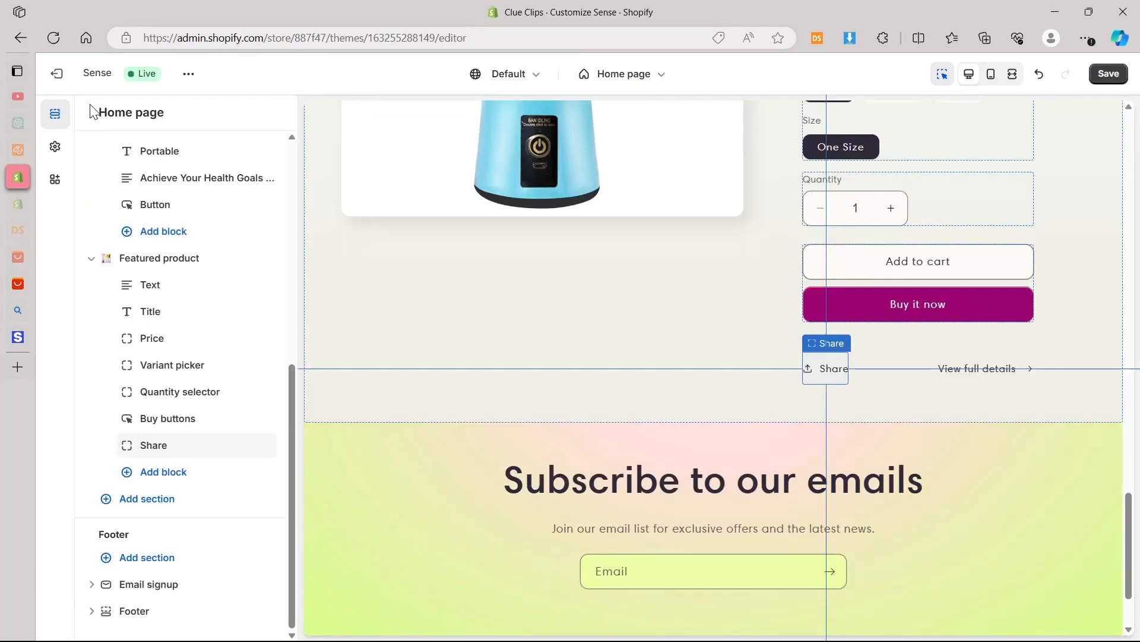
# Step: Set the email signup heading to "Sing up for our email newsletter and get 10% OFF your first order." in Small size and remove the subheading
pyautogui.scroll(-2, 897, 384)
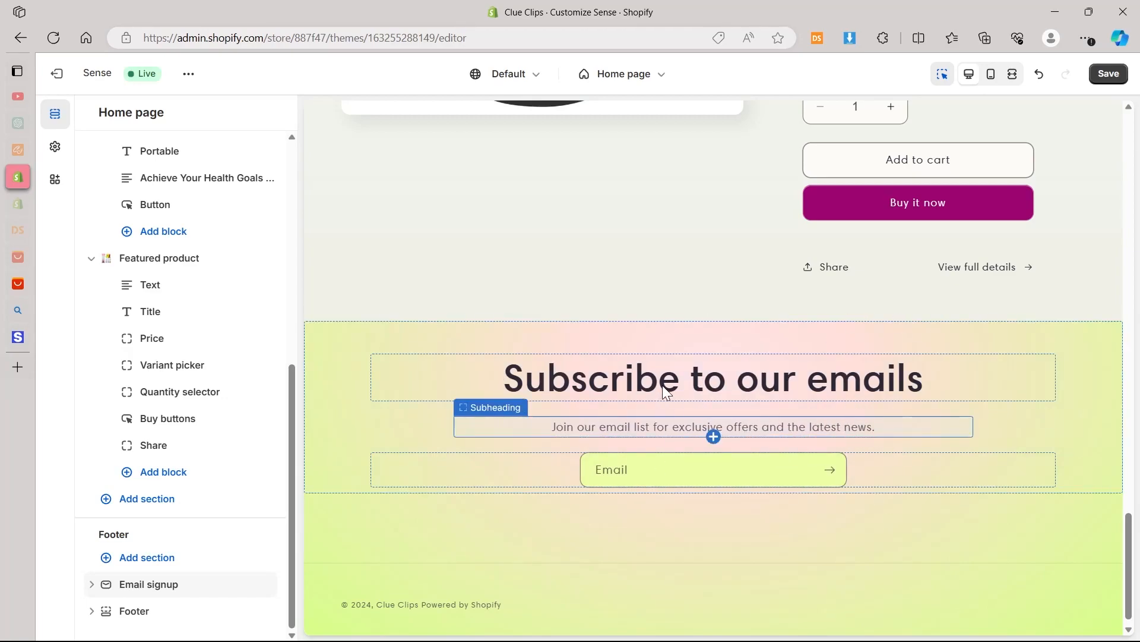
pyautogui.click(728, 380)
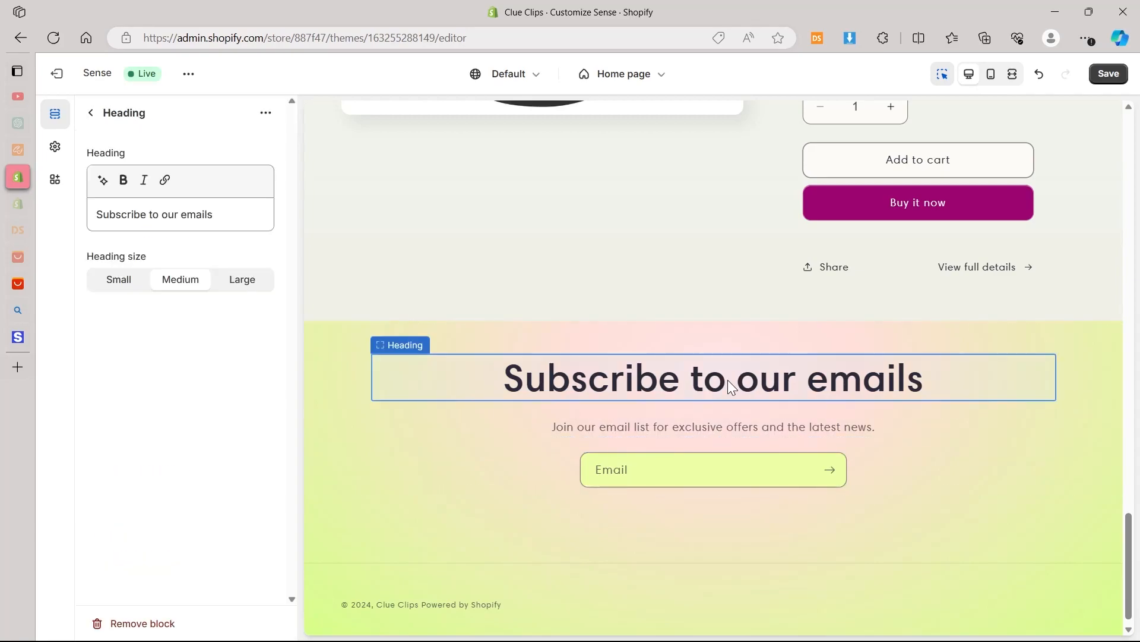
pyautogui.moveTo(229, 213); pyautogui.dragTo(3, 256)
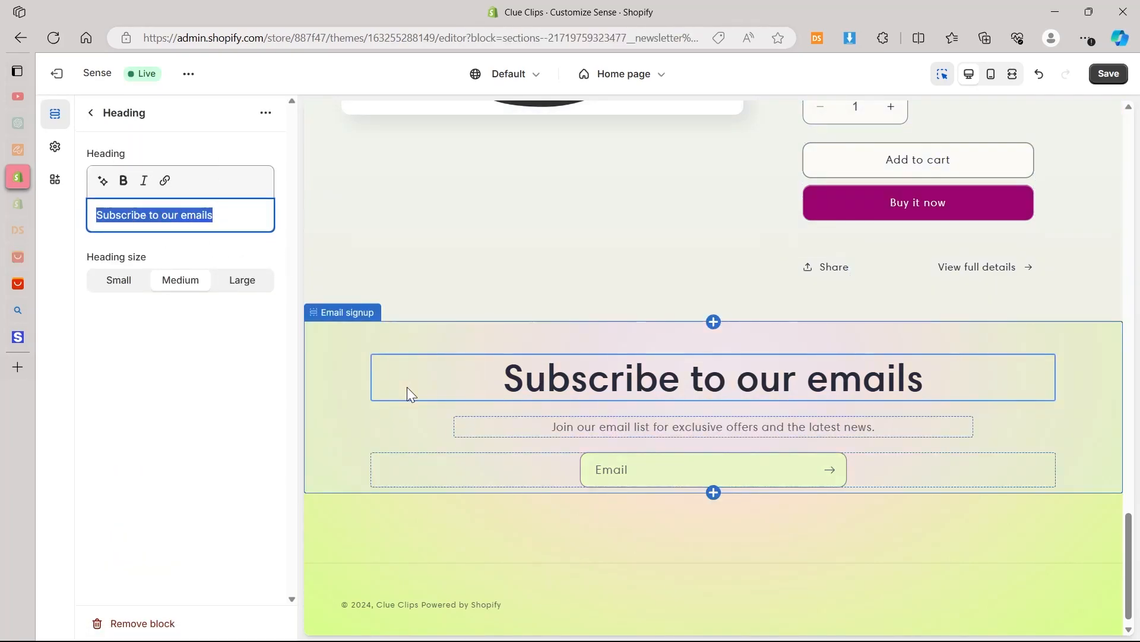
pyautogui.write('Sing up for our email newsletter and get 10% OFF your first order.')
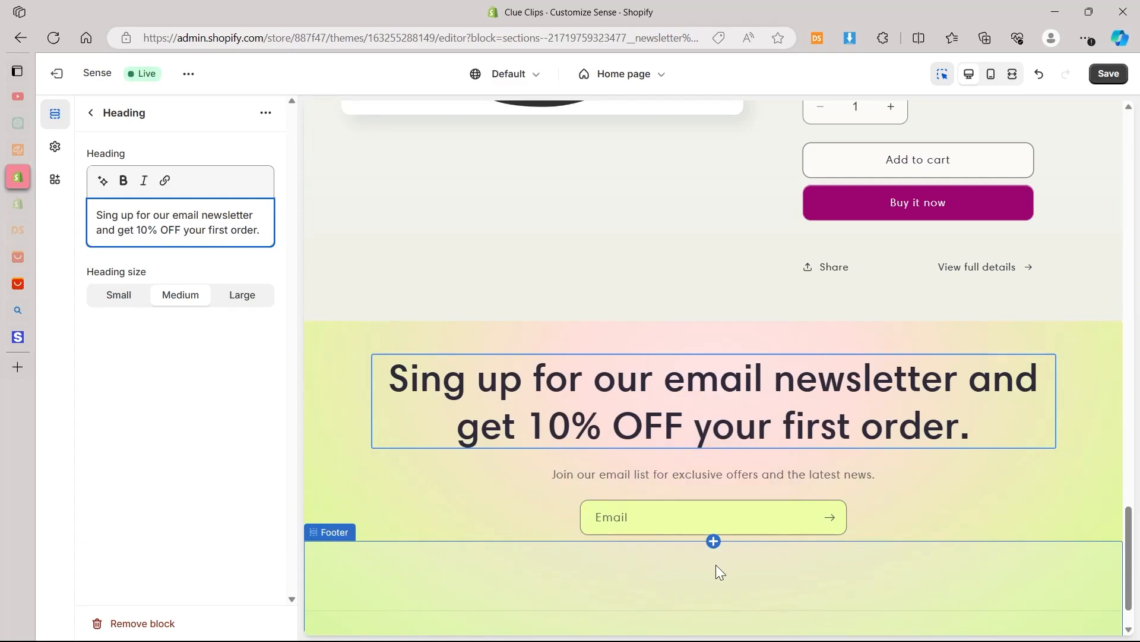
pyautogui.click(118, 297)
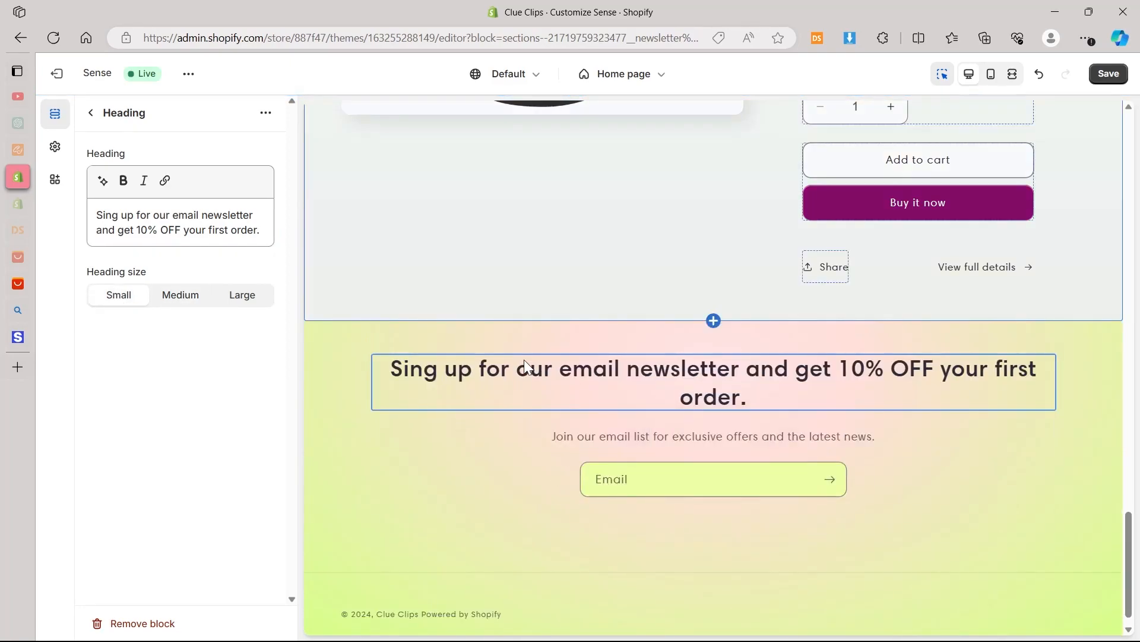
pyautogui.click(807, 436)
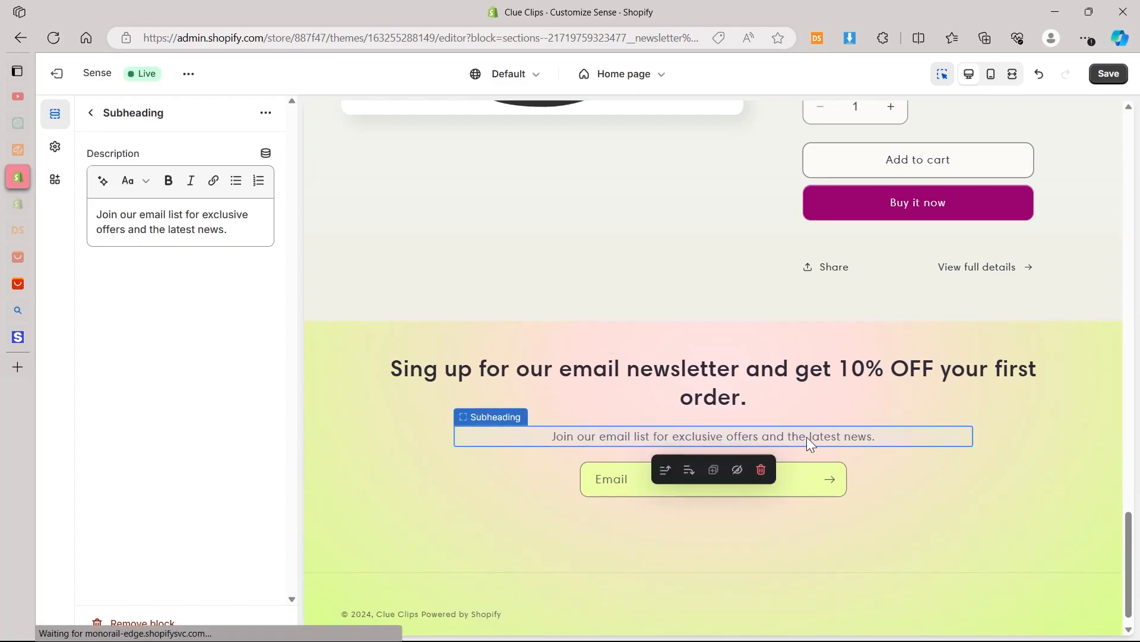
pyautogui.click(761, 471)
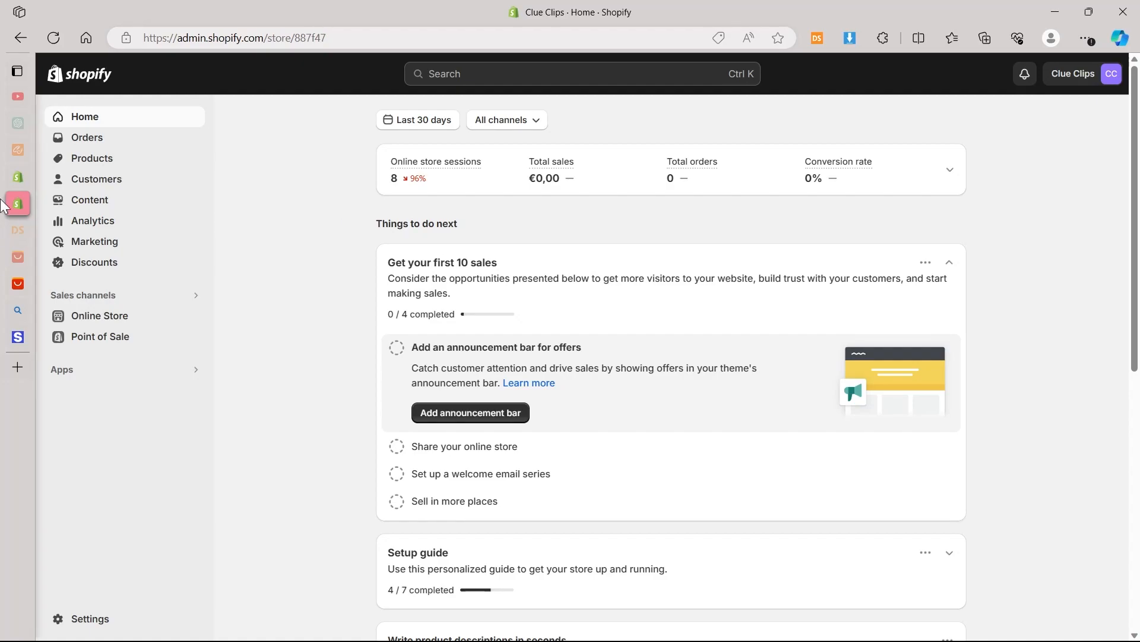
# Step: Close the two unused browser tabs below the product page and open Canva's home page in a new tab
pyautogui.moveTo(18, 336)
pyautogui.click(171, 309)
pyautogui.click(173, 310)
pyautogui.click(118, 325)
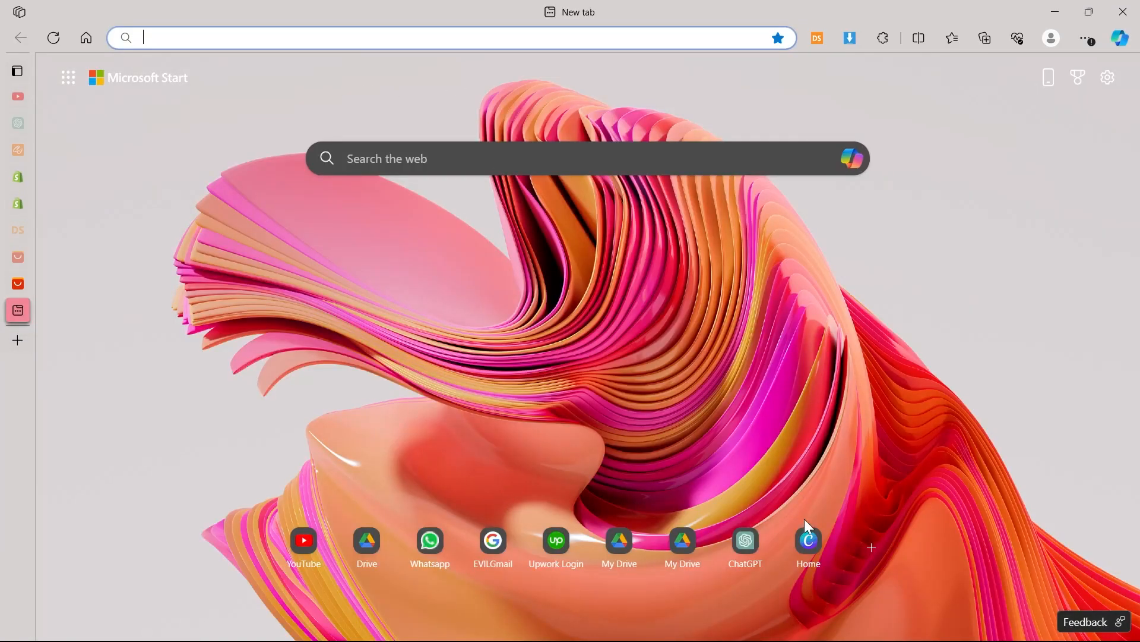
pyautogui.click(809, 542)
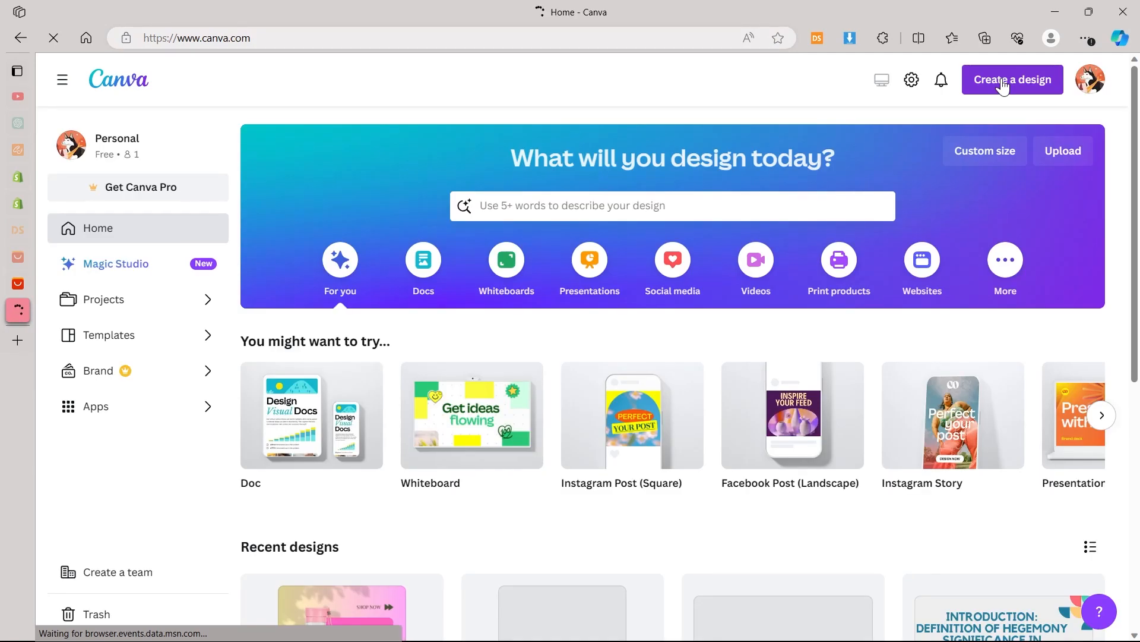
# Step: Create a new blank Canva design with a custom size of 1000 × 300 px
pyautogui.click(1040, 87)
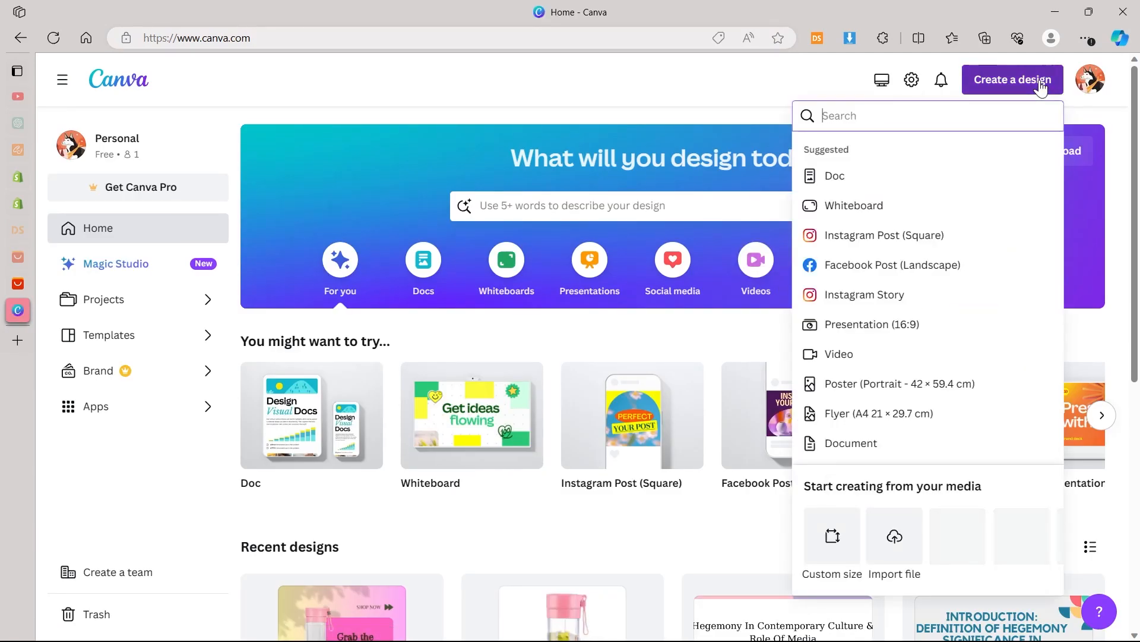
pyautogui.click(831, 538)
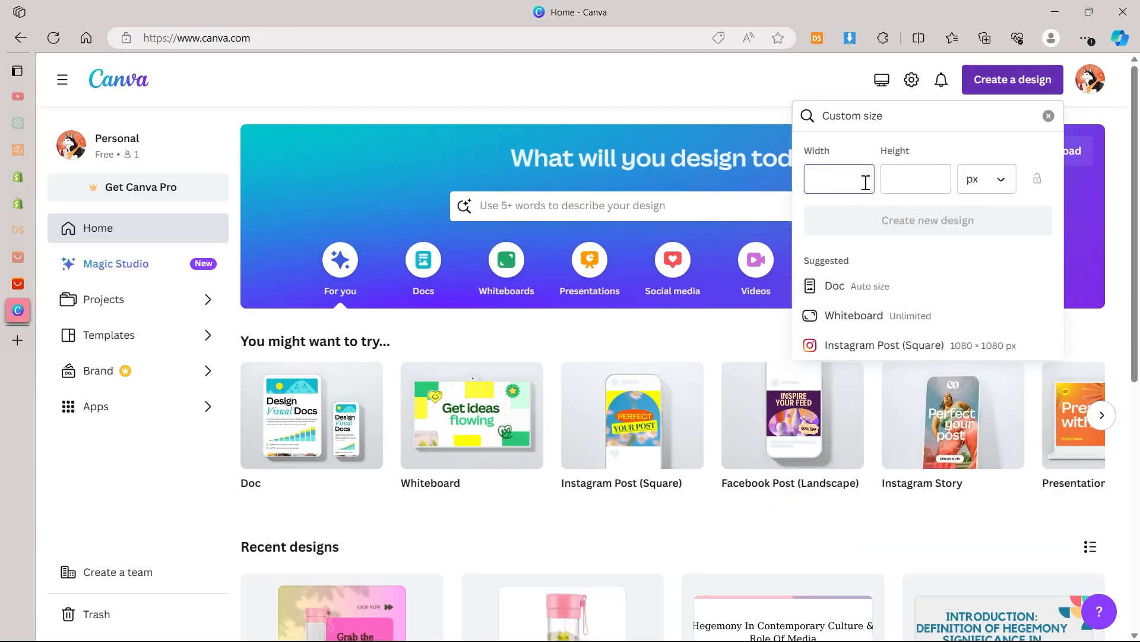
pyautogui.write('1000')
pyautogui.click(907, 181)
pyautogui.write('300')
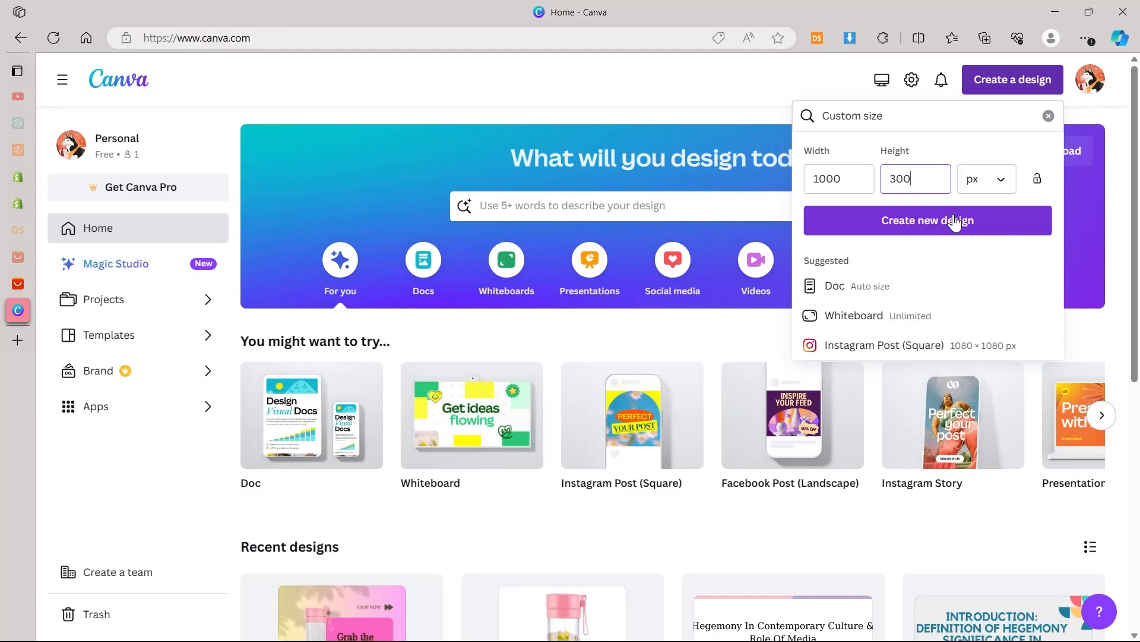
pyautogui.click(955, 222)
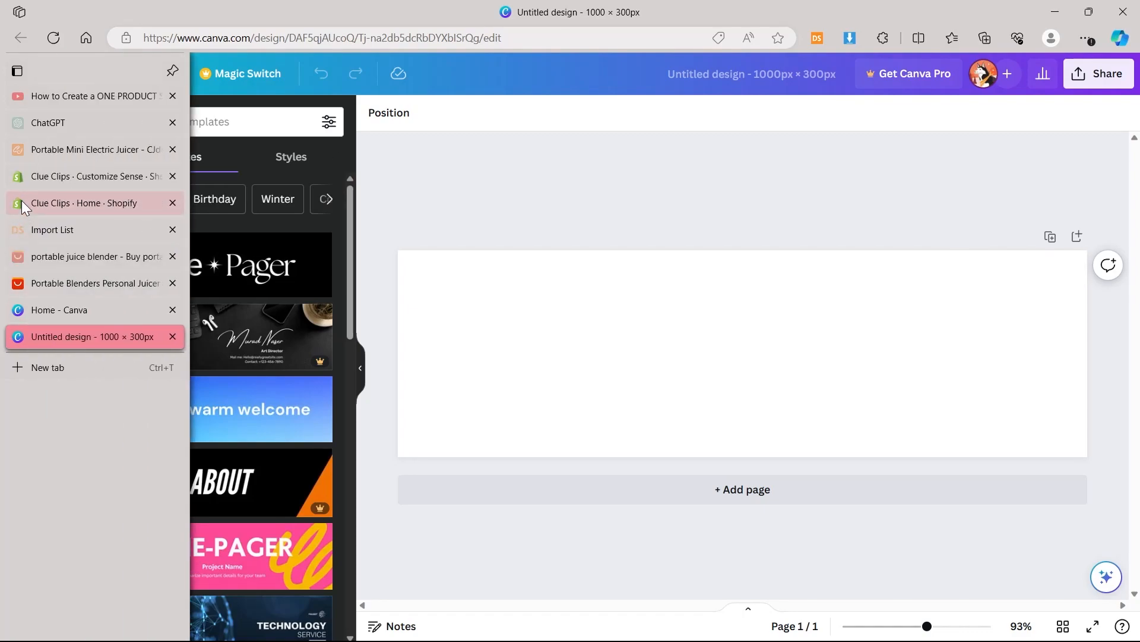
# Step: Add the pink GLOW text style to the blank design, replace its wording with BLENDRR and apply the Glitch effect
pyautogui.click(21, 201)
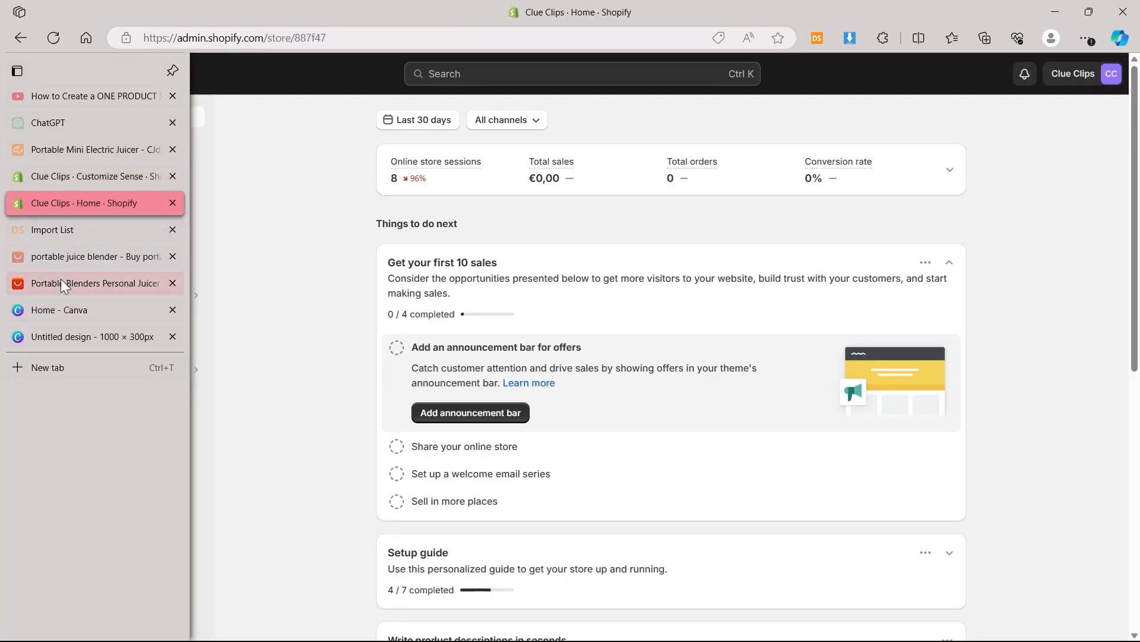
pyautogui.click(71, 336)
pyautogui.click(62, 228)
pyautogui.moveTo(350, 201); pyautogui.dragTo(344, 467)
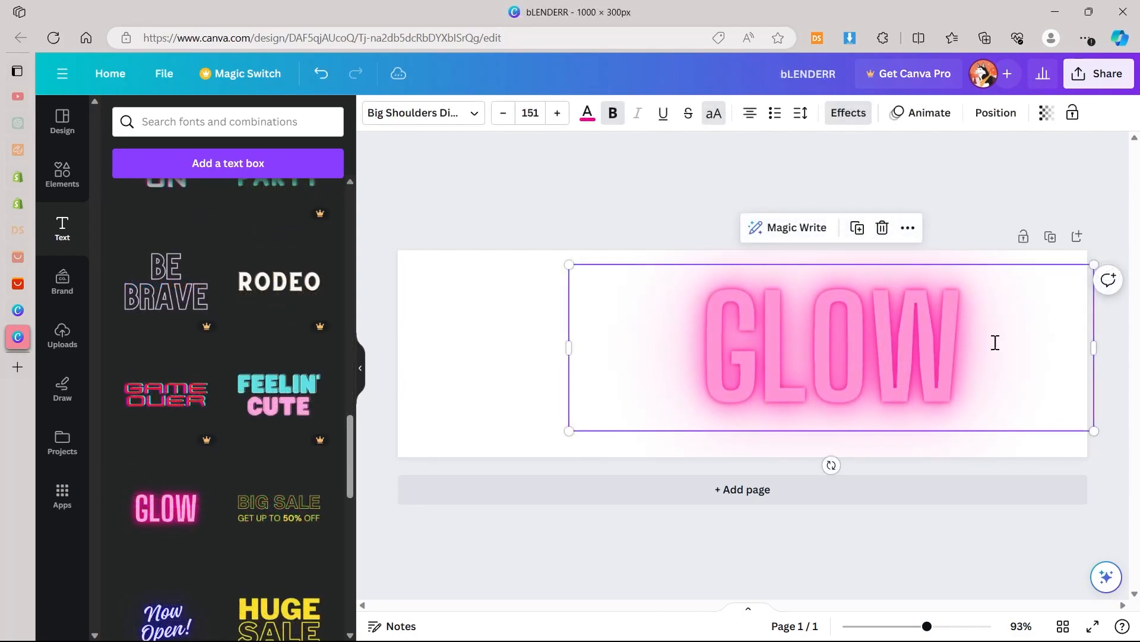
pyautogui.moveTo(993, 343); pyautogui.dragTo(660, 349)
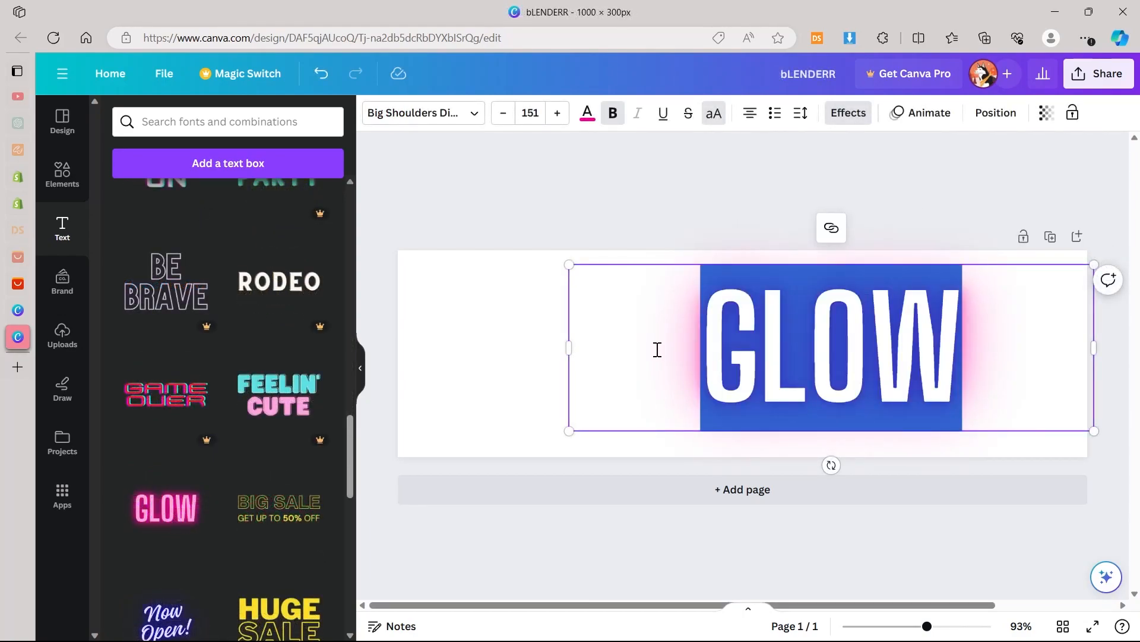
pyautogui.write('BLENDRR')
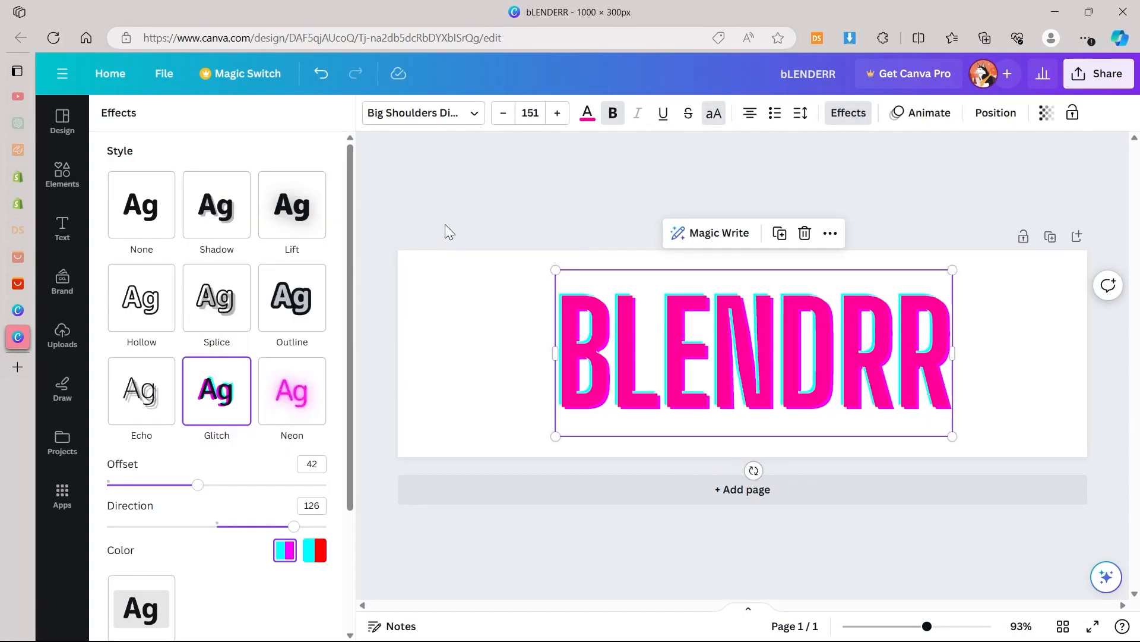
# Step: Widen the BLENDRR text box and place it near the centre of the canvas
pyautogui.moveTo(784, 347); pyautogui.dragTo(756, 348)
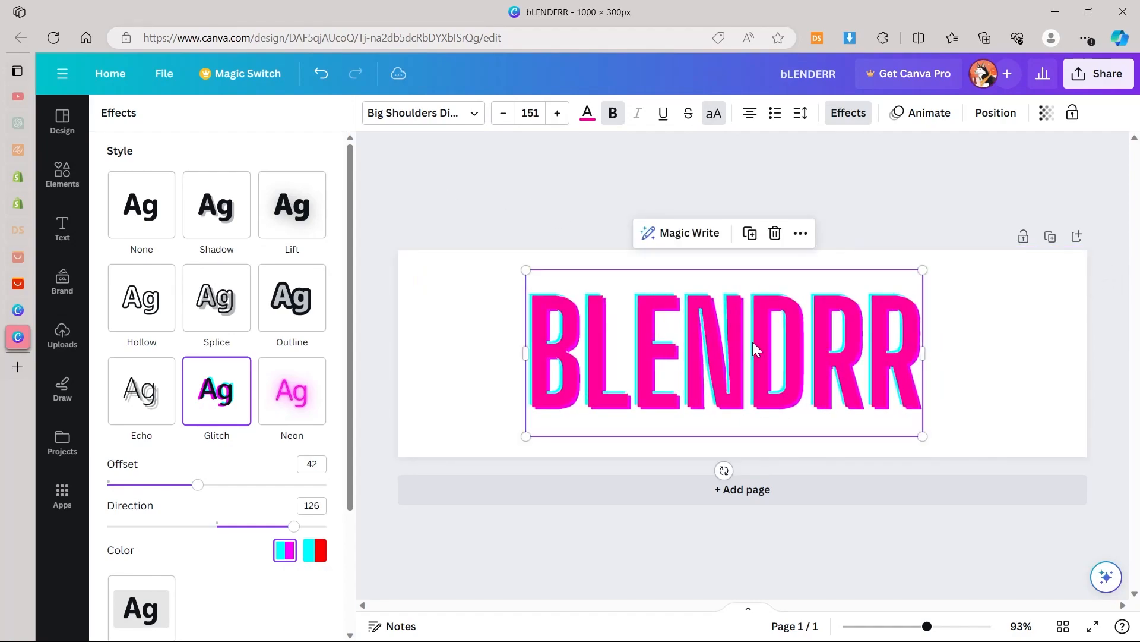
pyautogui.moveTo(928, 351); pyautogui.dragTo(966, 351)
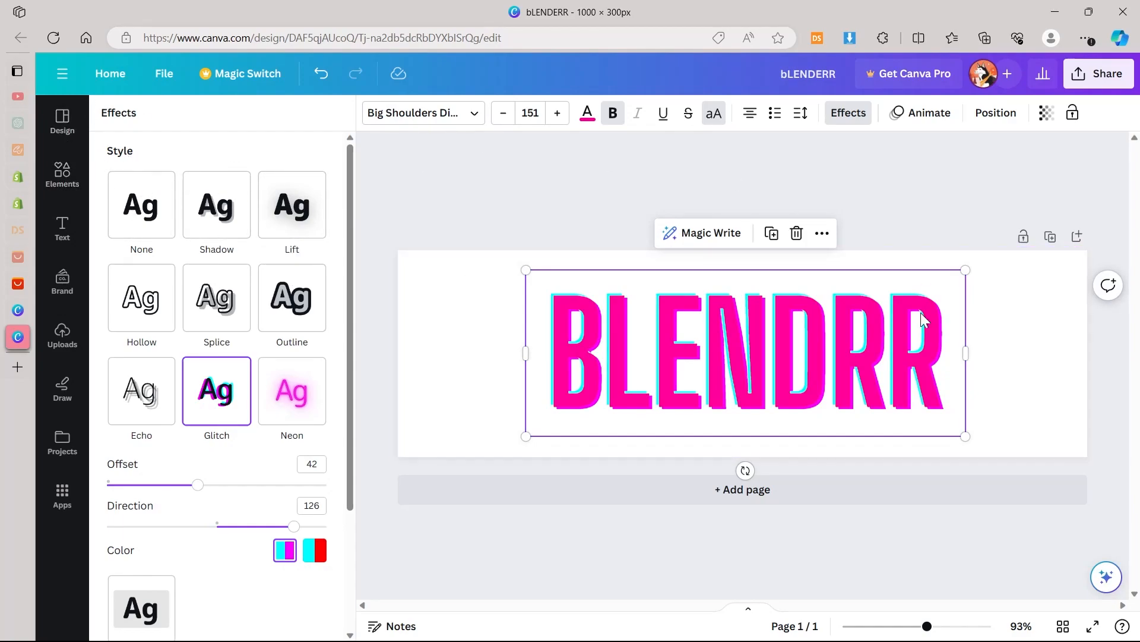
pyautogui.moveTo(856, 357); pyautogui.dragTo(836, 357)
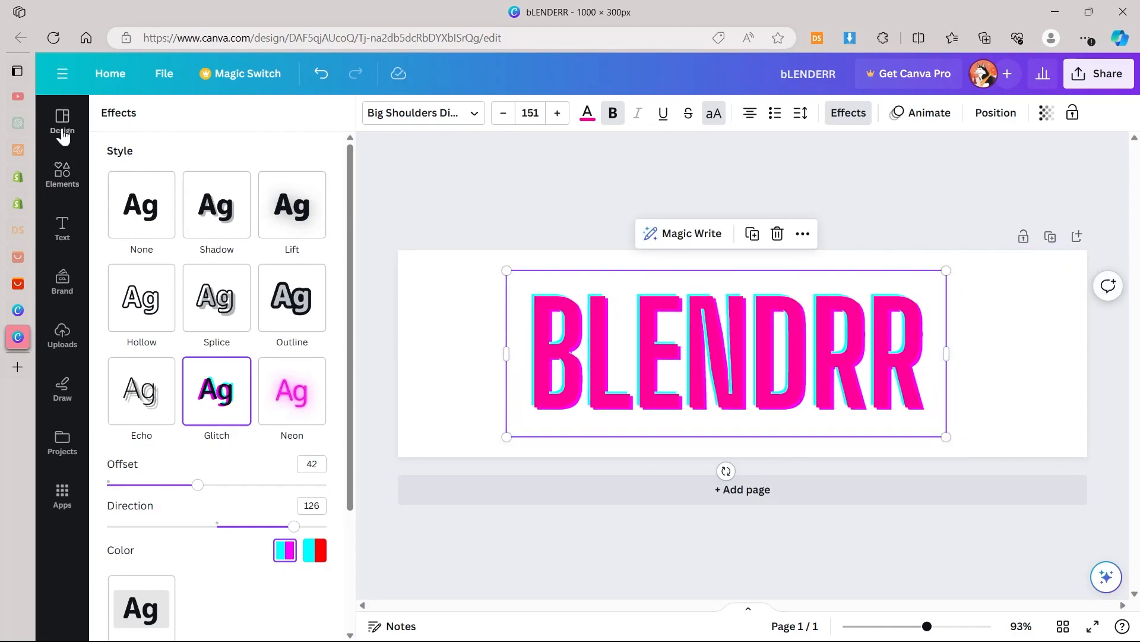
# Step: Download the BLENDRR logo design as a PNG at 1,000 × 300 px
pyautogui.click(1098, 73)
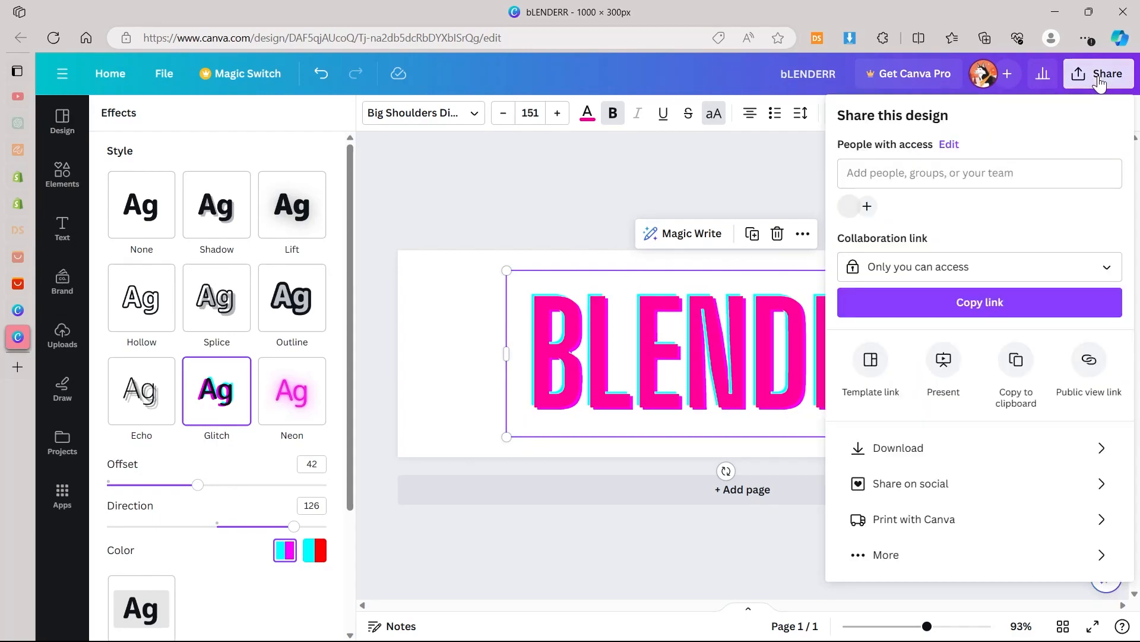
pyautogui.click(965, 462)
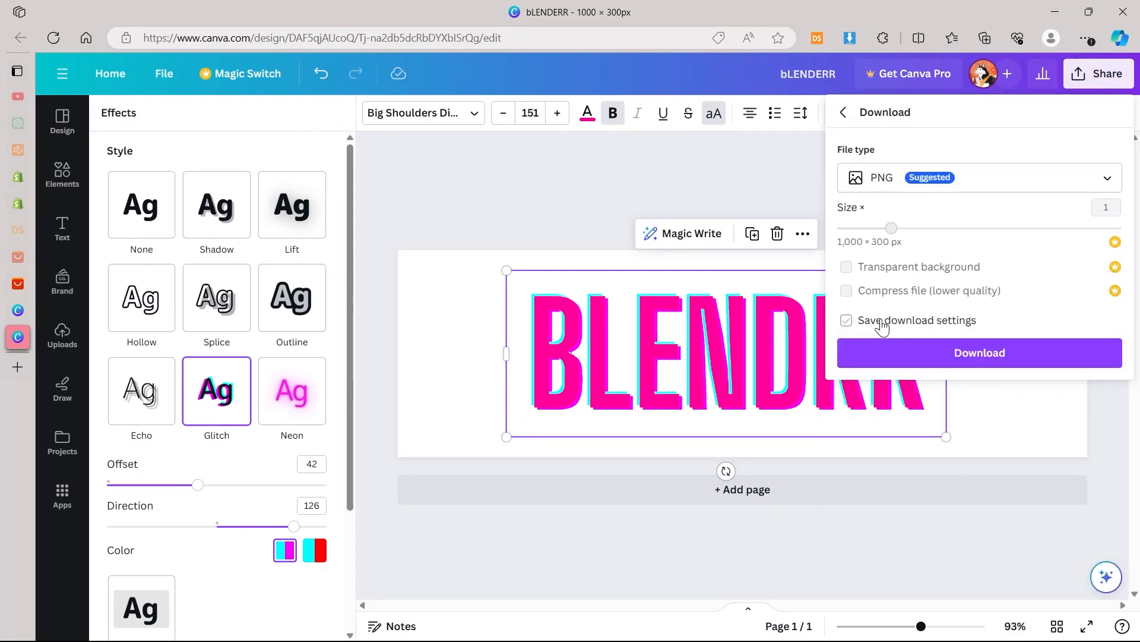
pyautogui.click(994, 352)
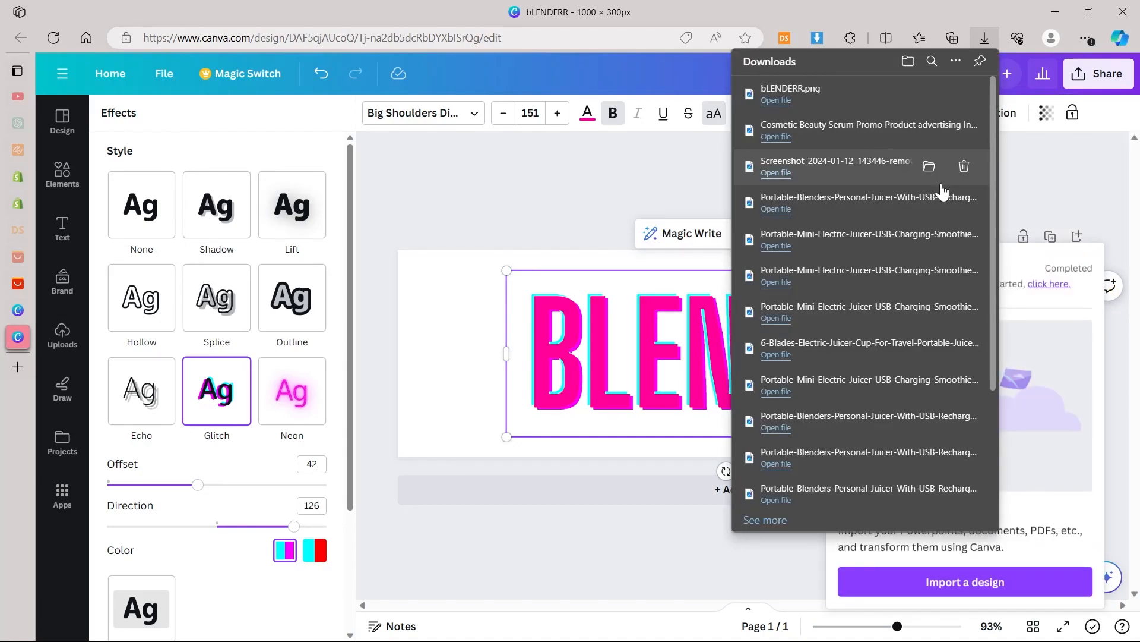
pyautogui.click(419, 177)
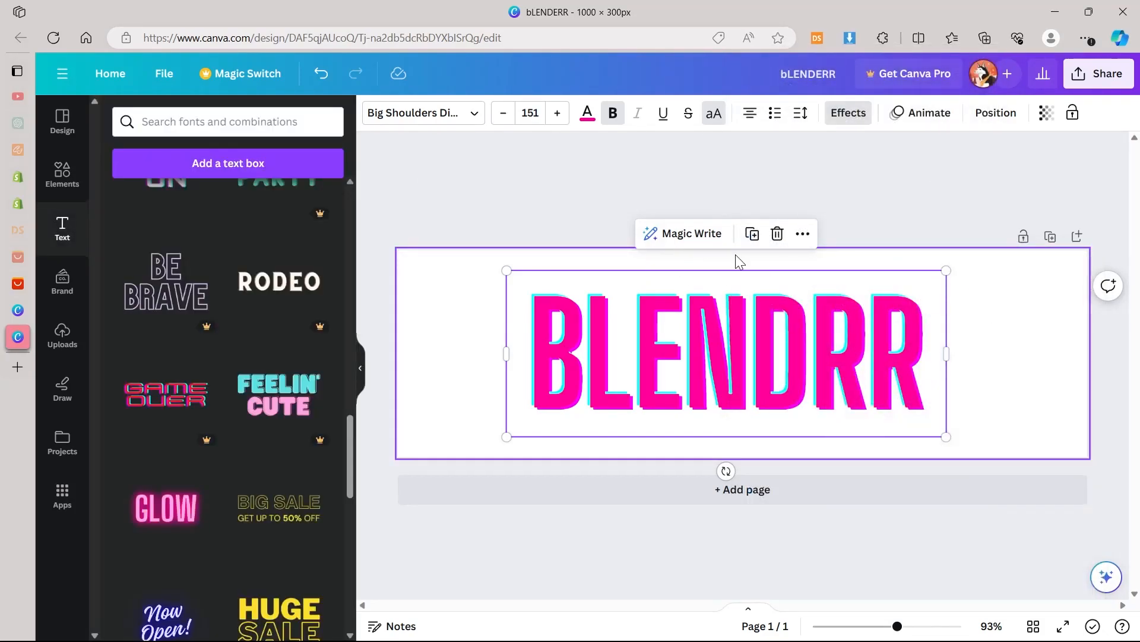
# Step: Check the transparent background option in the logo's PNG download settings
pyautogui.click(1096, 74)
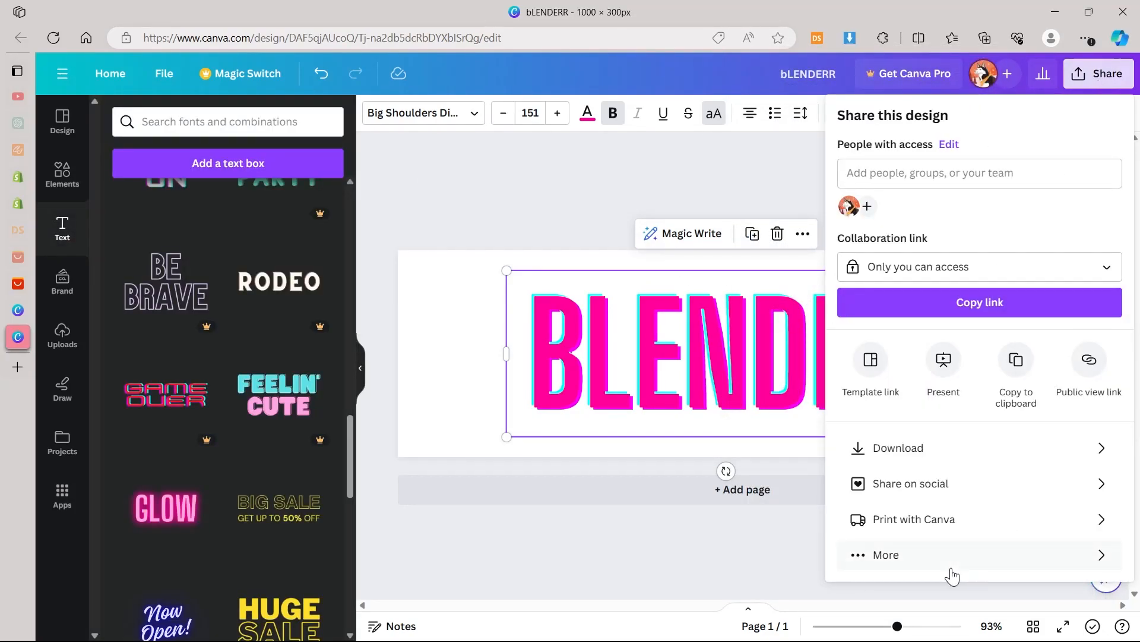
pyautogui.click(888, 448)
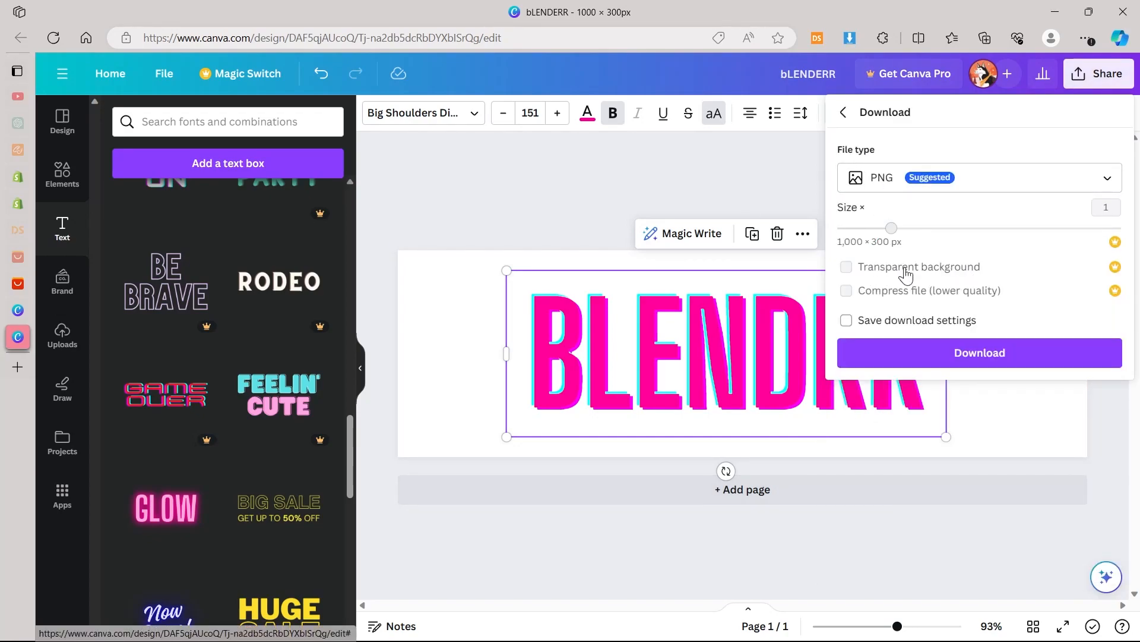
pyautogui.click(528, 157)
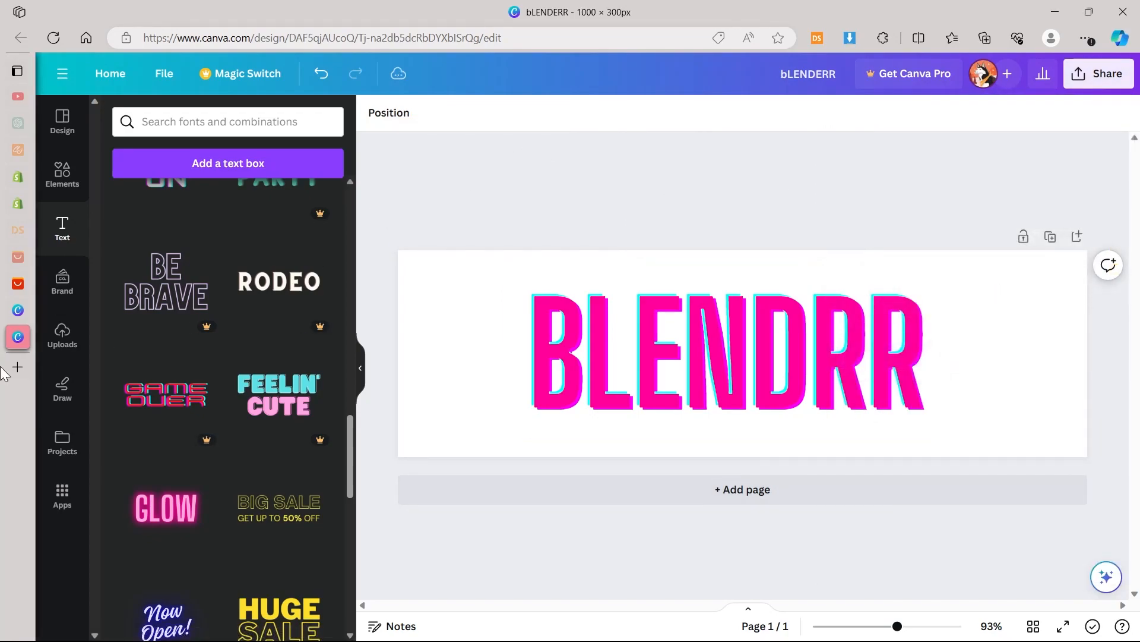
# Step: Open the remove.bg upload page in a new tab and upload the bLENDERR.png logo from Downloads
pyautogui.moveTo(6, 372)
pyautogui.click(8, 363)
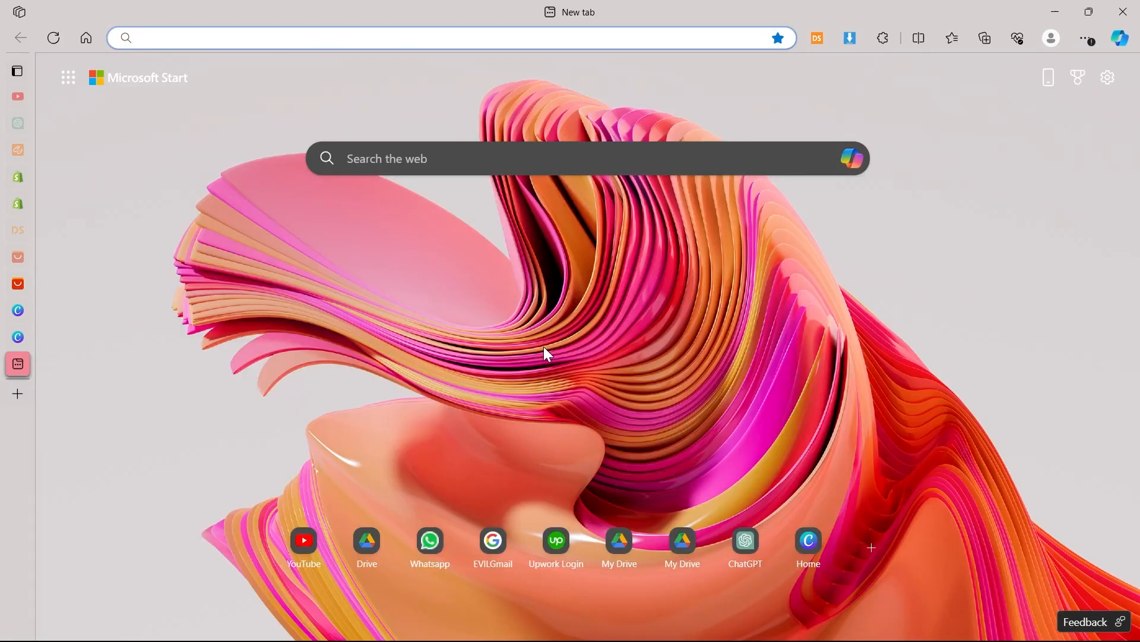
pyautogui.write('REM')
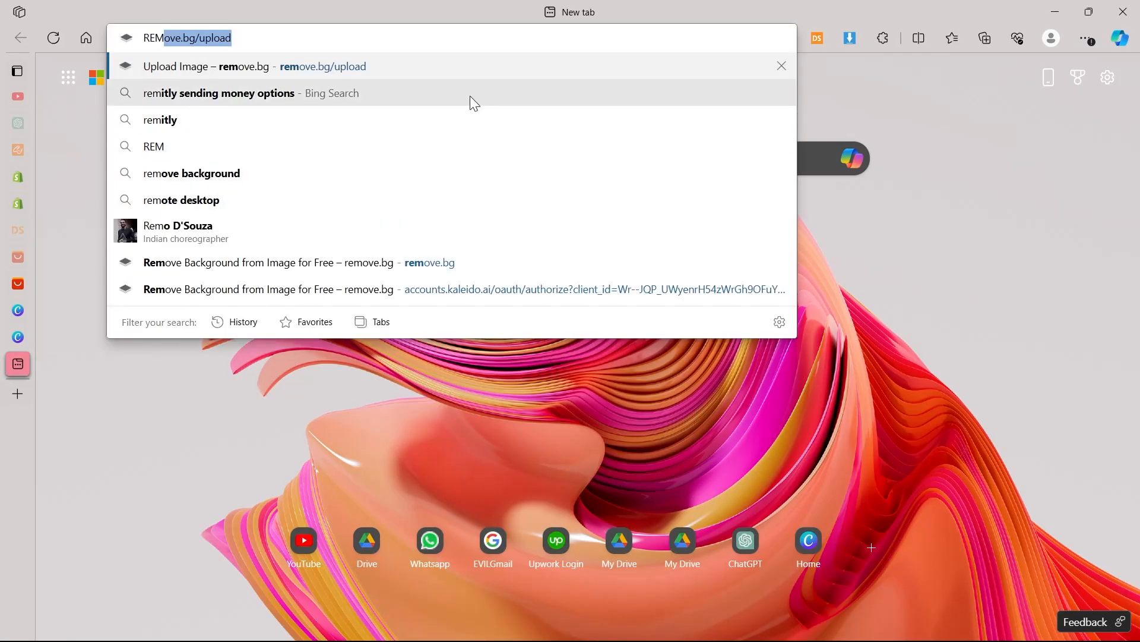
pyautogui.click(354, 67)
pyautogui.click(522, 273)
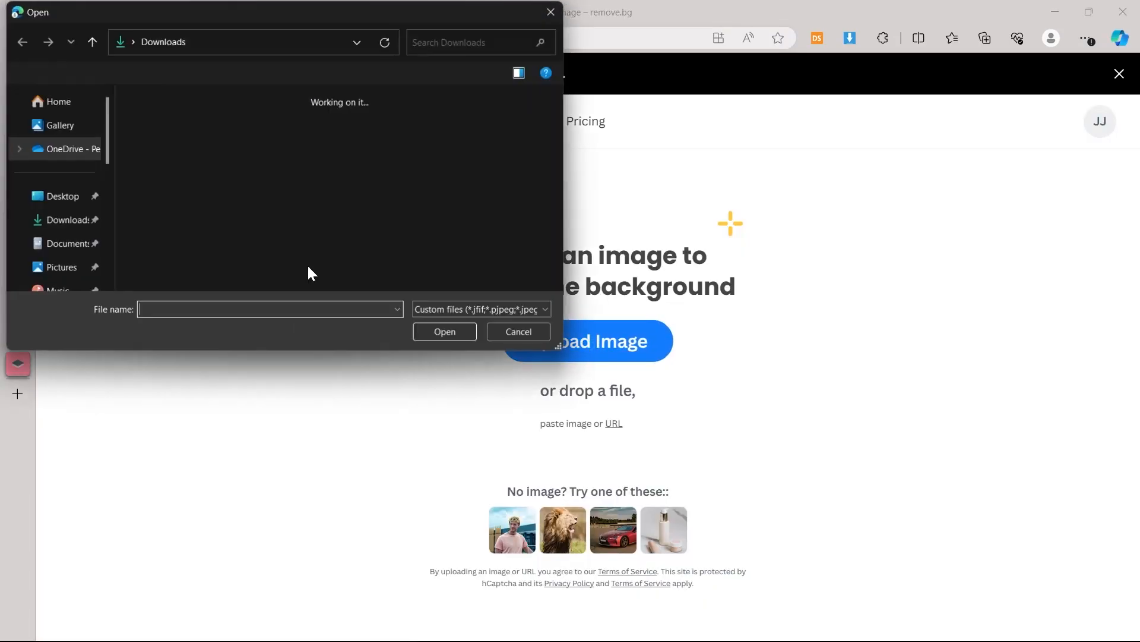
pyautogui.doubleClick(141, 141)
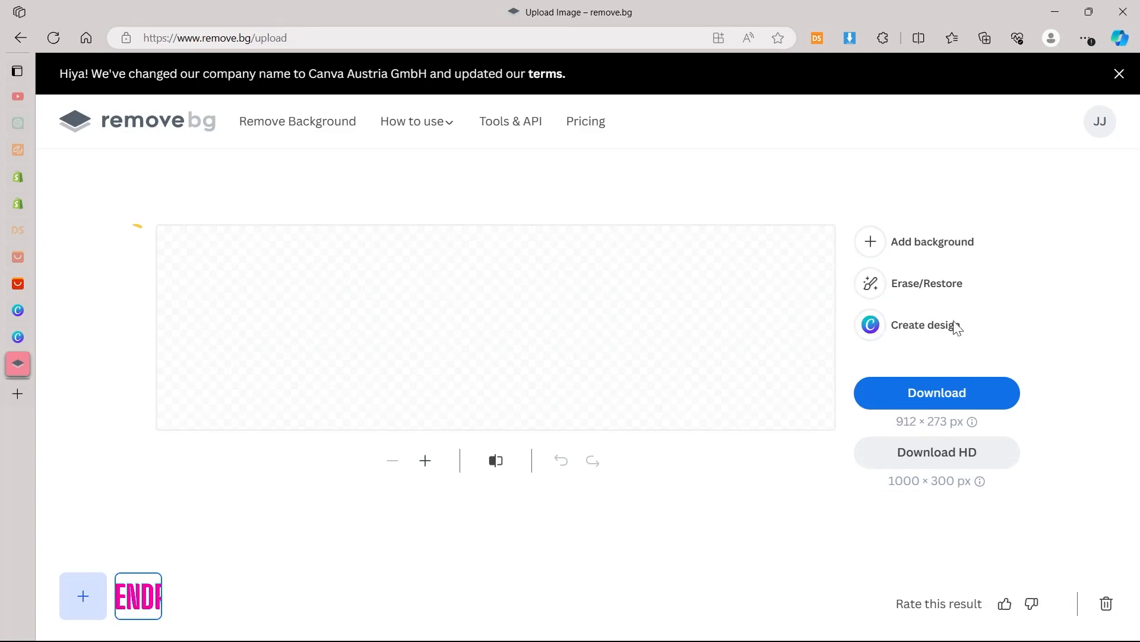
# Step: Download the background-free BLENDRR logo in HD at 1000 × 300 px
pyautogui.click(967, 461)
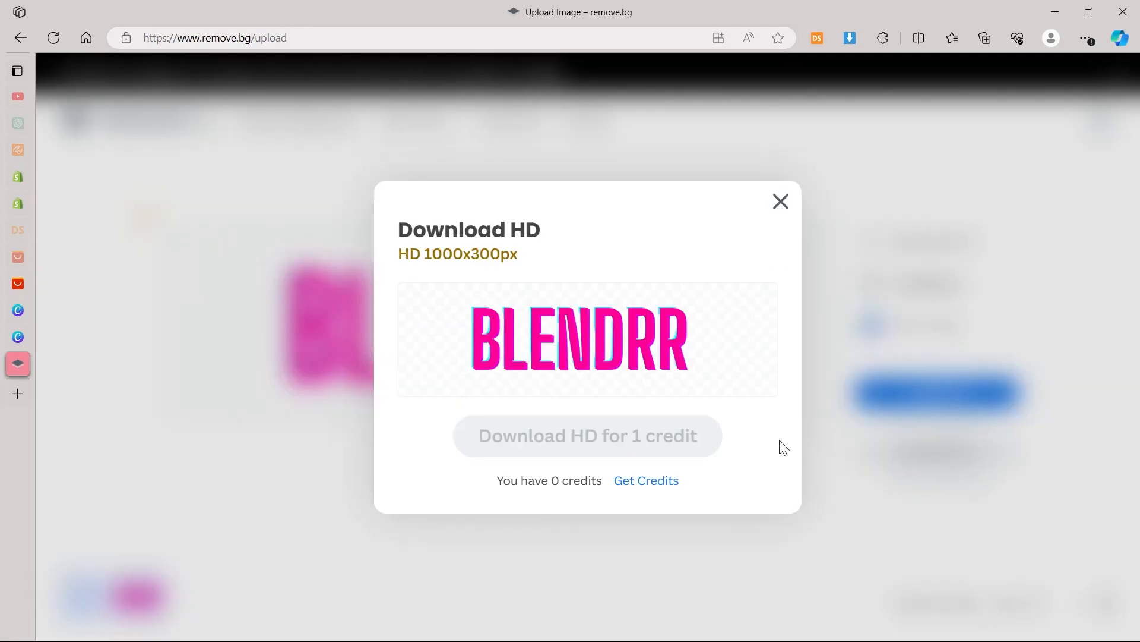
pyautogui.click(642, 435)
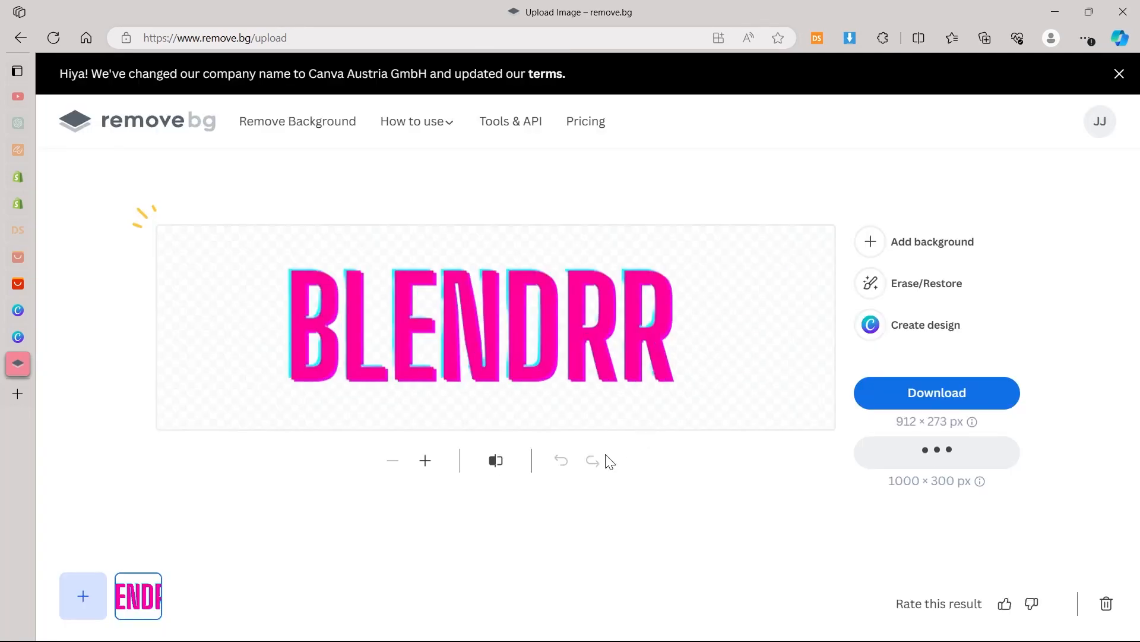
pyautogui.moveTo(18, 359)
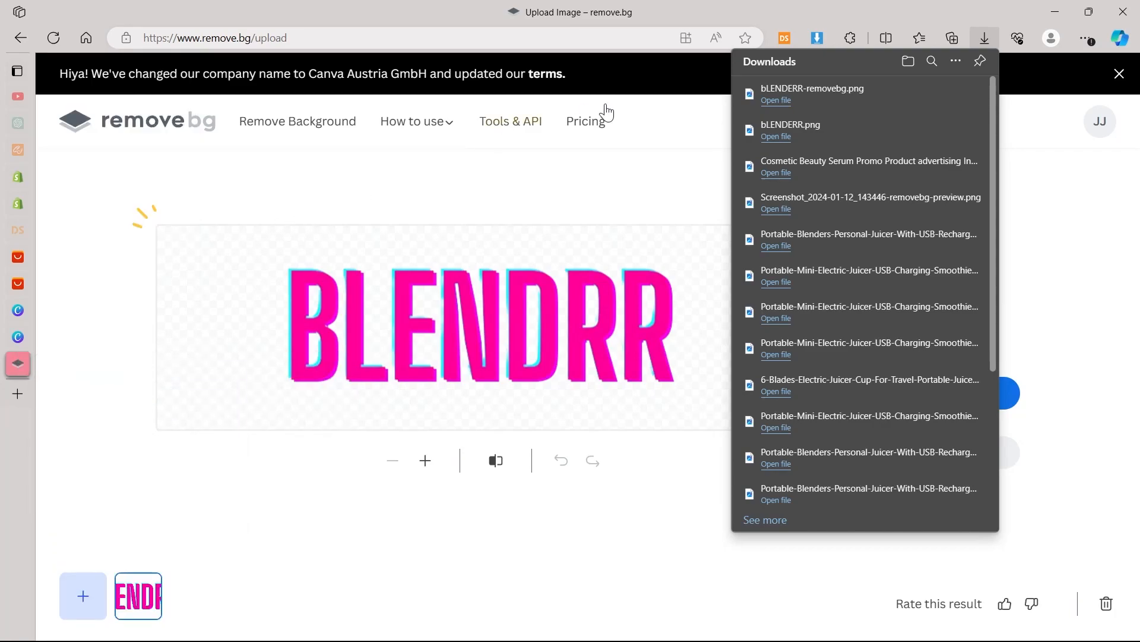
# Step: Open the downloaded bLENDERR-removebg.png to inspect the cut-out logo, and close the viewer
pyautogui.click(773, 101)
pyautogui.scroll(2, 575, 328)
pyautogui.scroll(-2, 587, 326)
pyautogui.click(1123, 11)
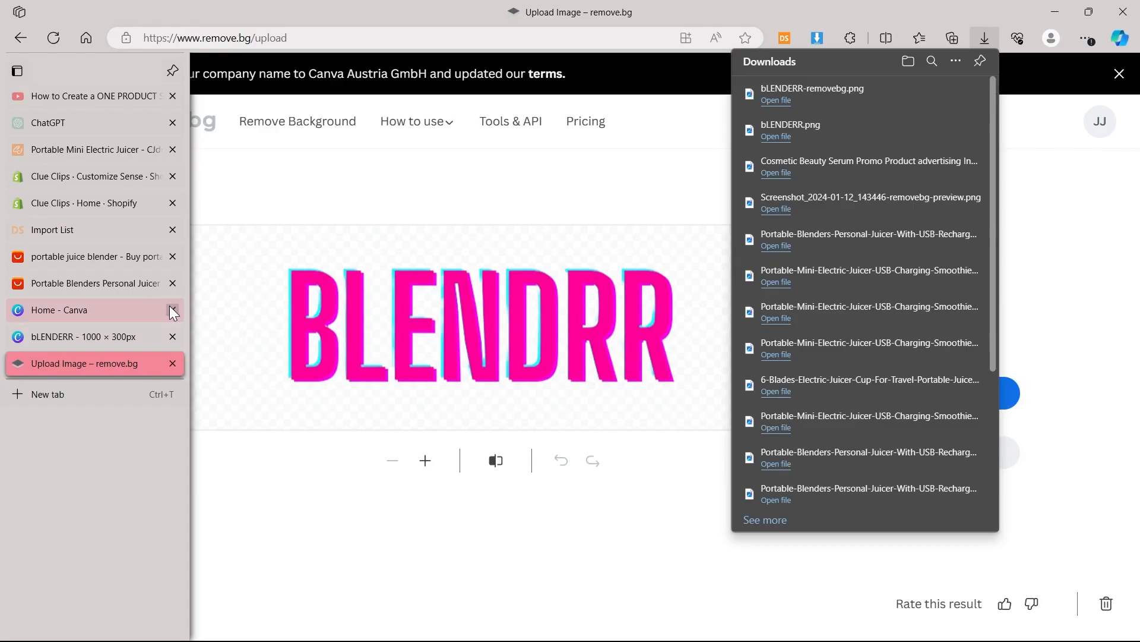
# Step: Close the Canva and remove.bg tabs and return to the Sense theme editor
pyautogui.click(172, 309)
pyautogui.click(120, 176)
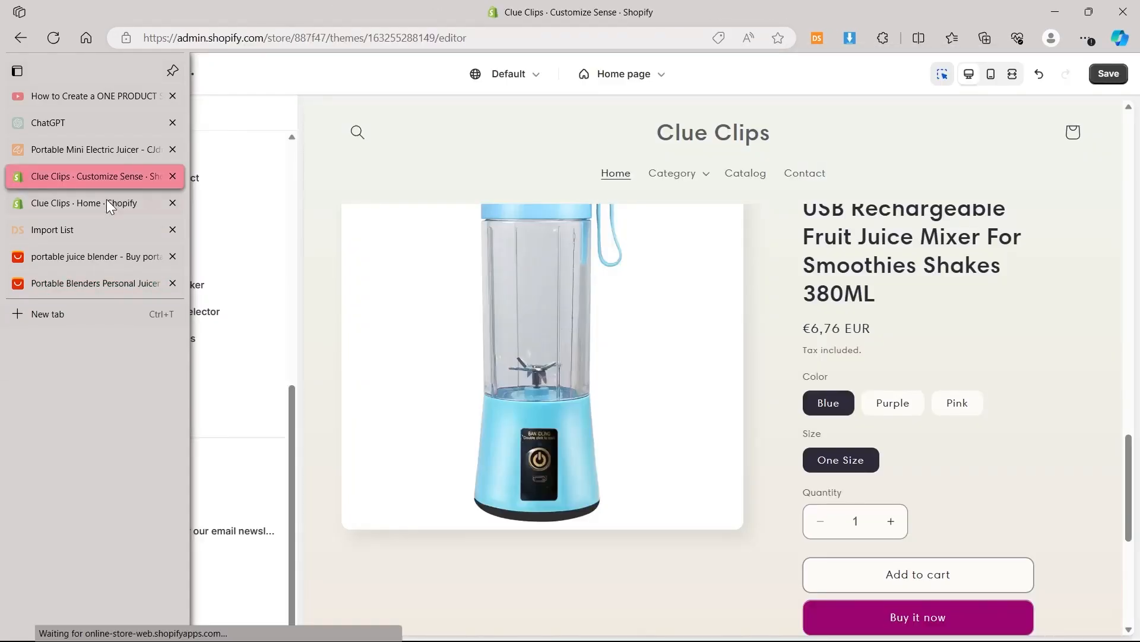
pyautogui.click(103, 203)
pyautogui.click(92, 182)
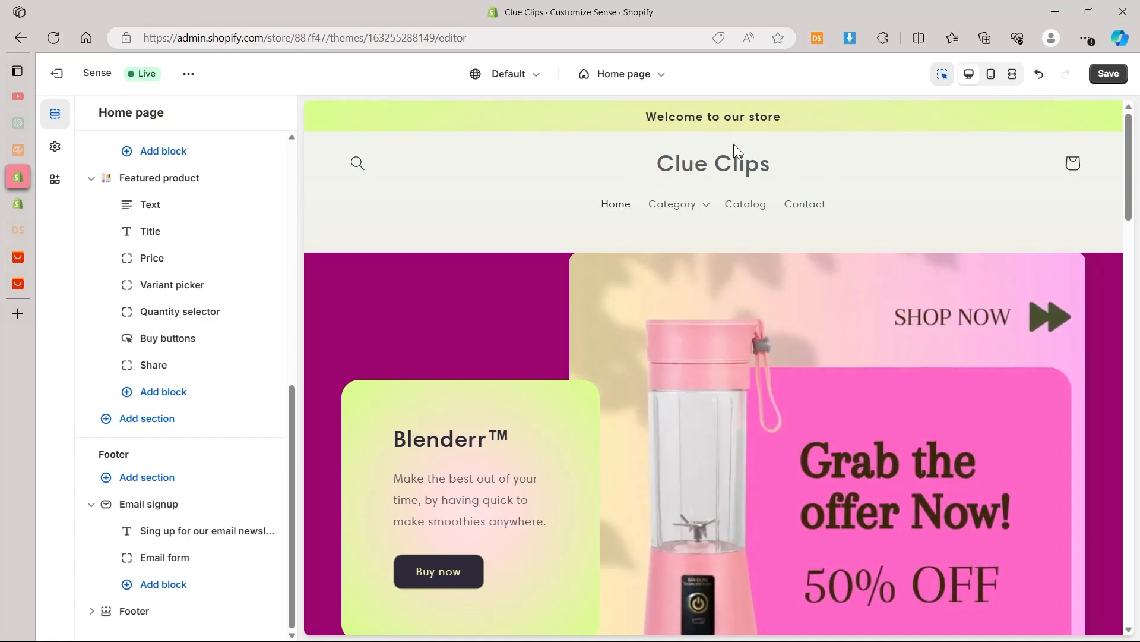
# Step: Upload bLENDERR-removebg as the header logo in the theme settings and set the desktop logo width to 230 px
pyautogui.click(687, 171)
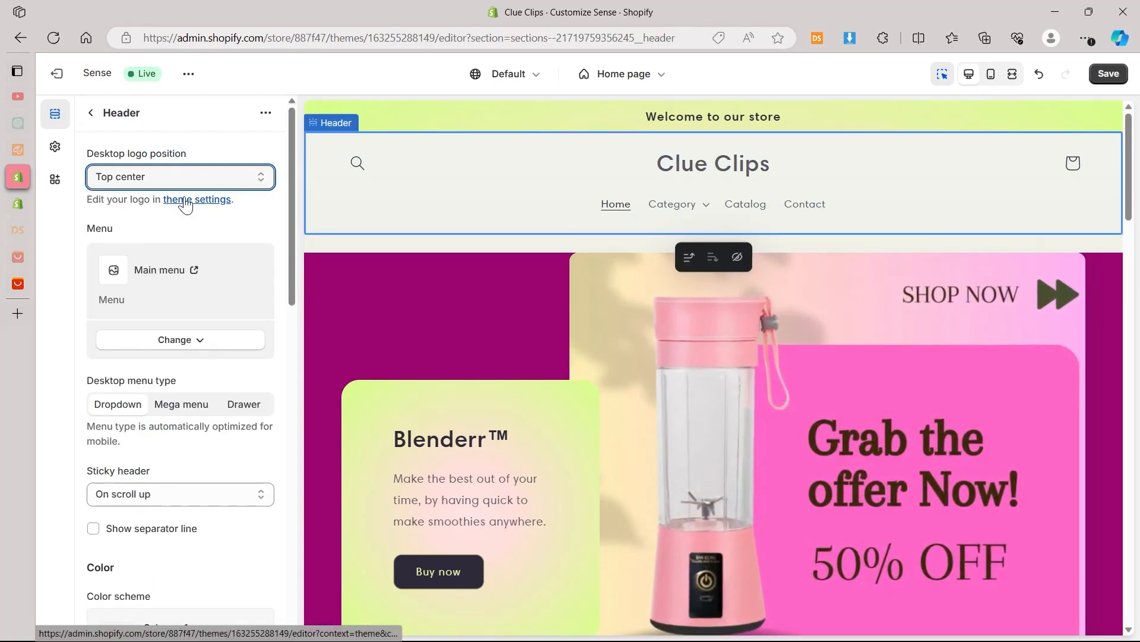
pyautogui.click(196, 201)
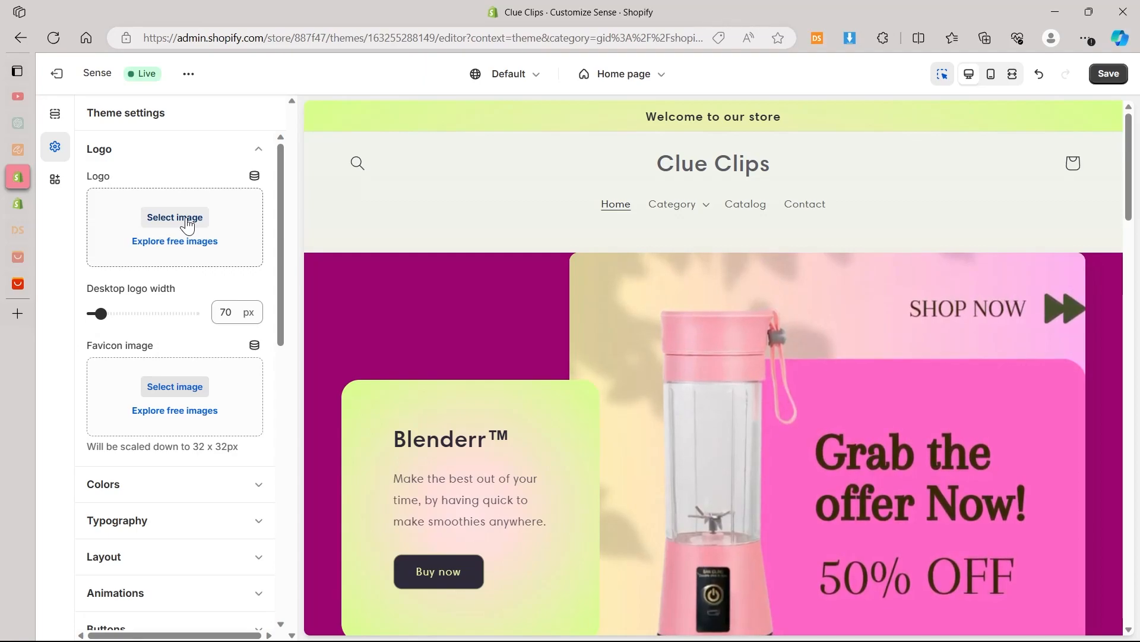
pyautogui.click(188, 225)
pyautogui.click(691, 225)
pyautogui.click(153, 145)
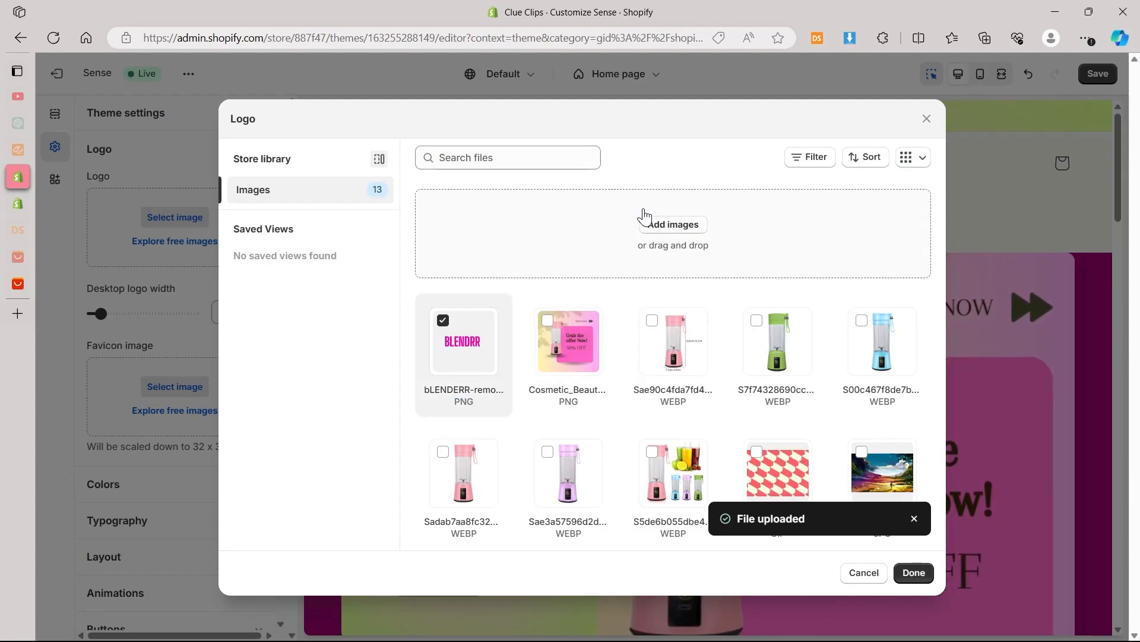
pyautogui.click(914, 572)
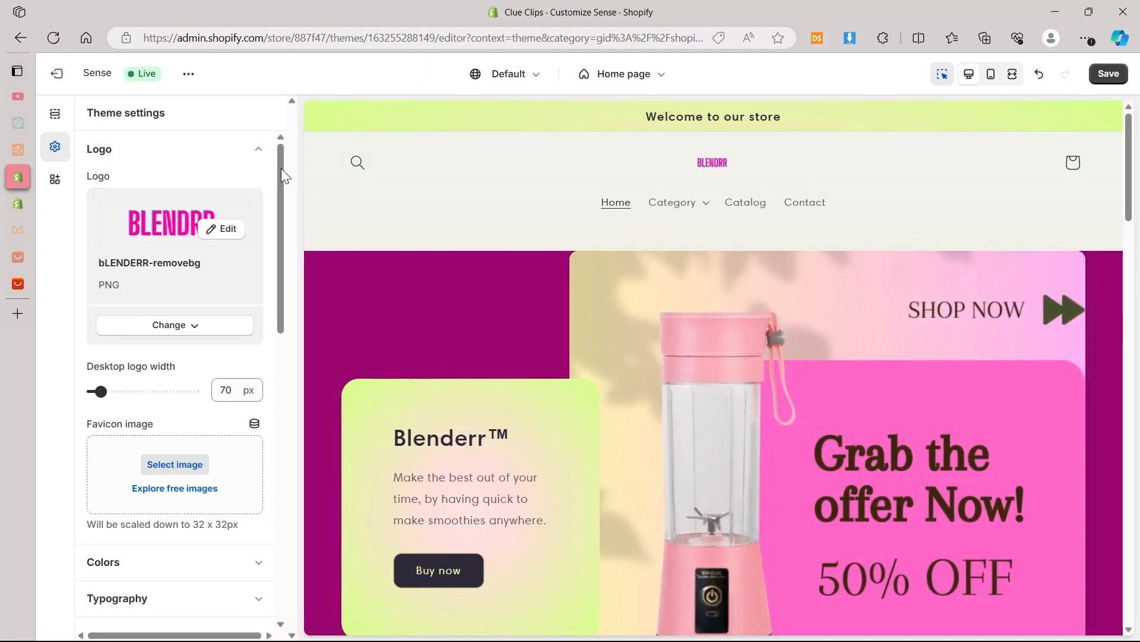
pyautogui.moveTo(100, 391); pyautogui.dragTo(165, 389)
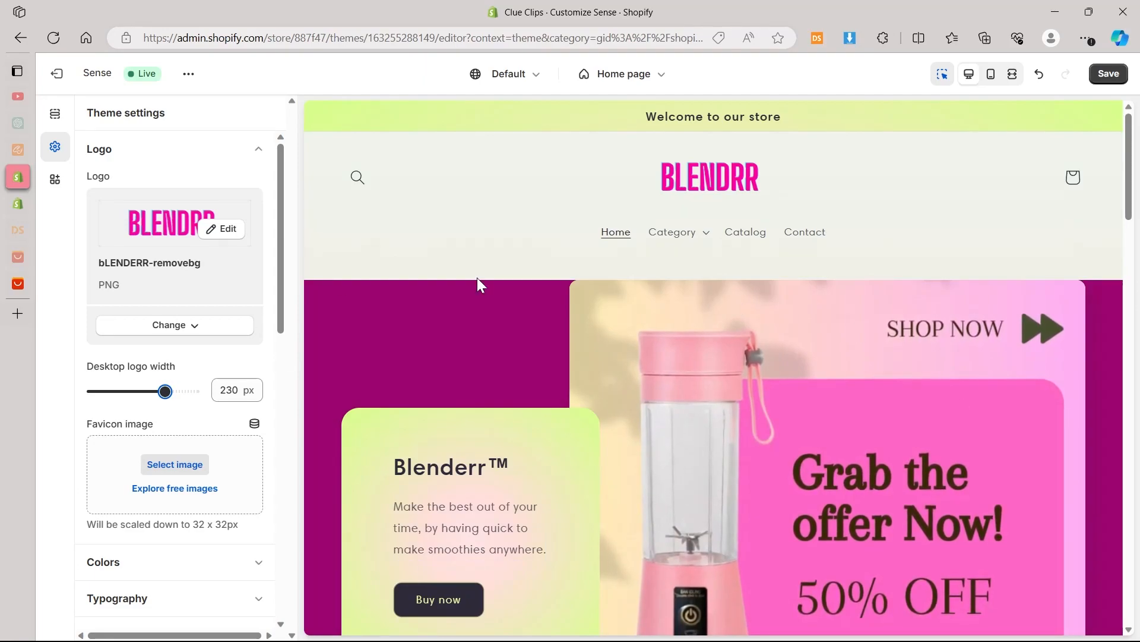
# Step: Add an Image block and a Text block to the home page's Footer section
pyautogui.moveTo(1130, 123); pyautogui.dragTo(1107, 626)
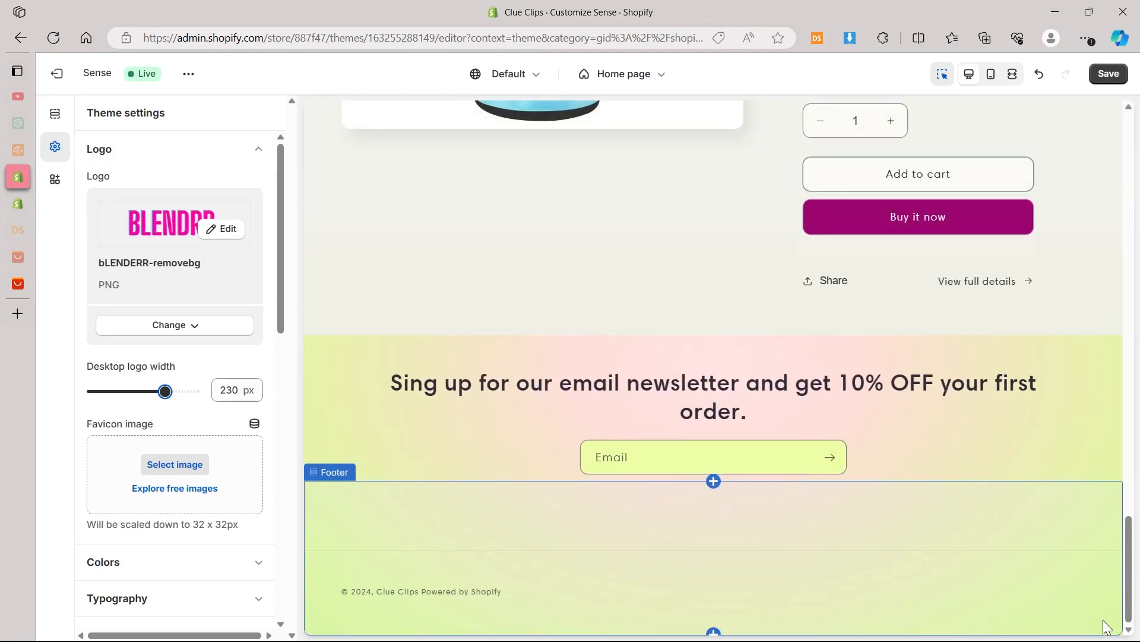
pyautogui.click(641, 581)
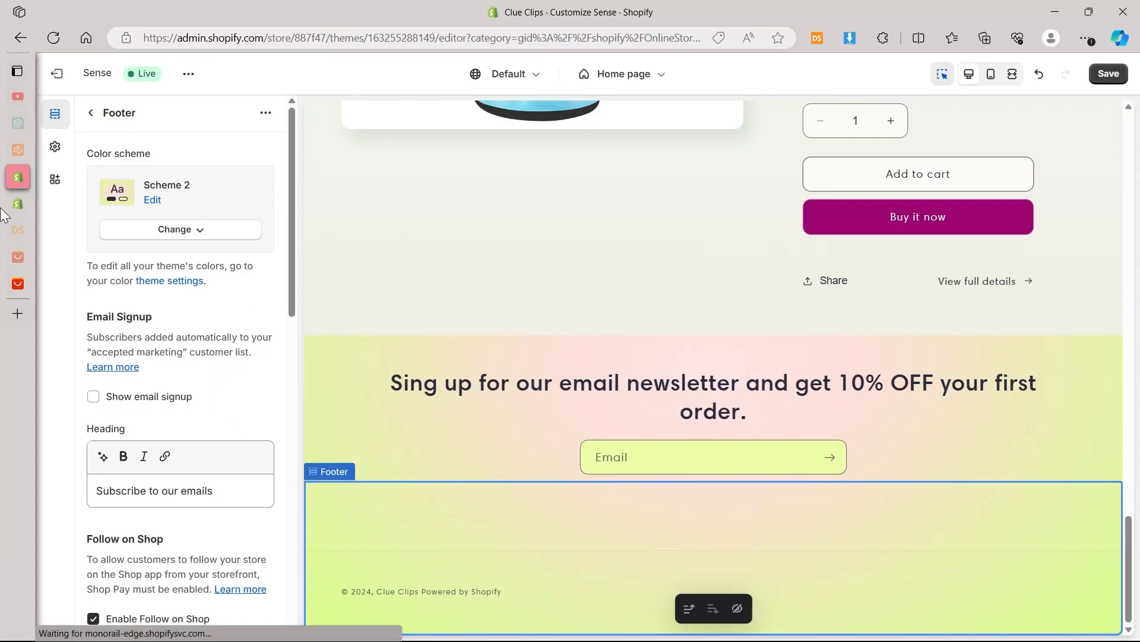
pyautogui.click(86, 114)
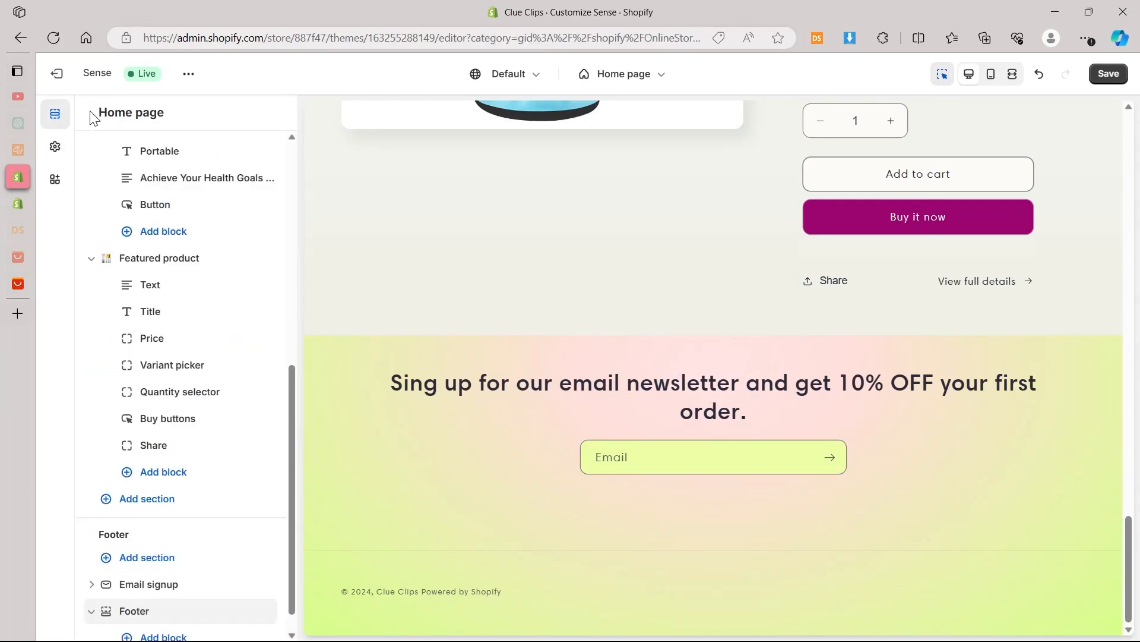
pyautogui.click(152, 615)
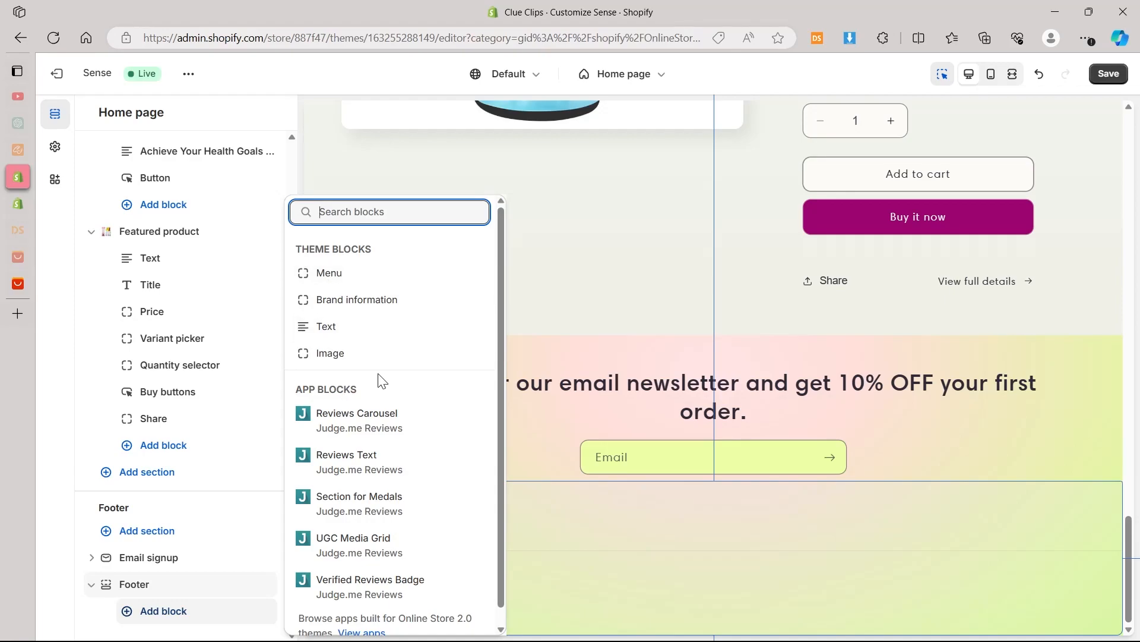
pyautogui.click(356, 354)
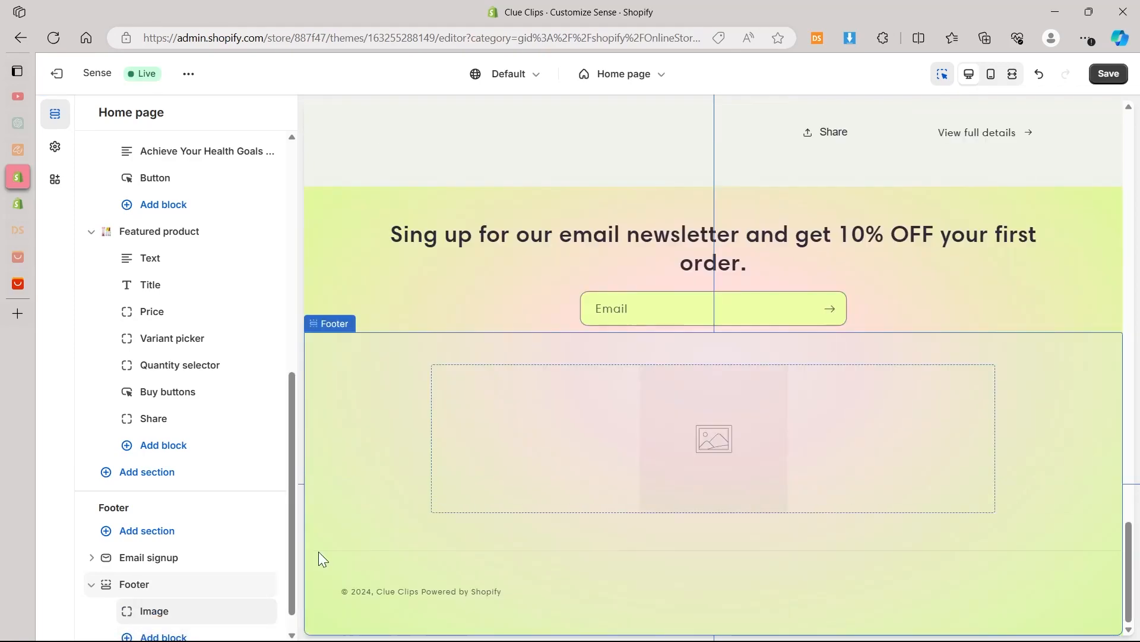
pyautogui.click(155, 610)
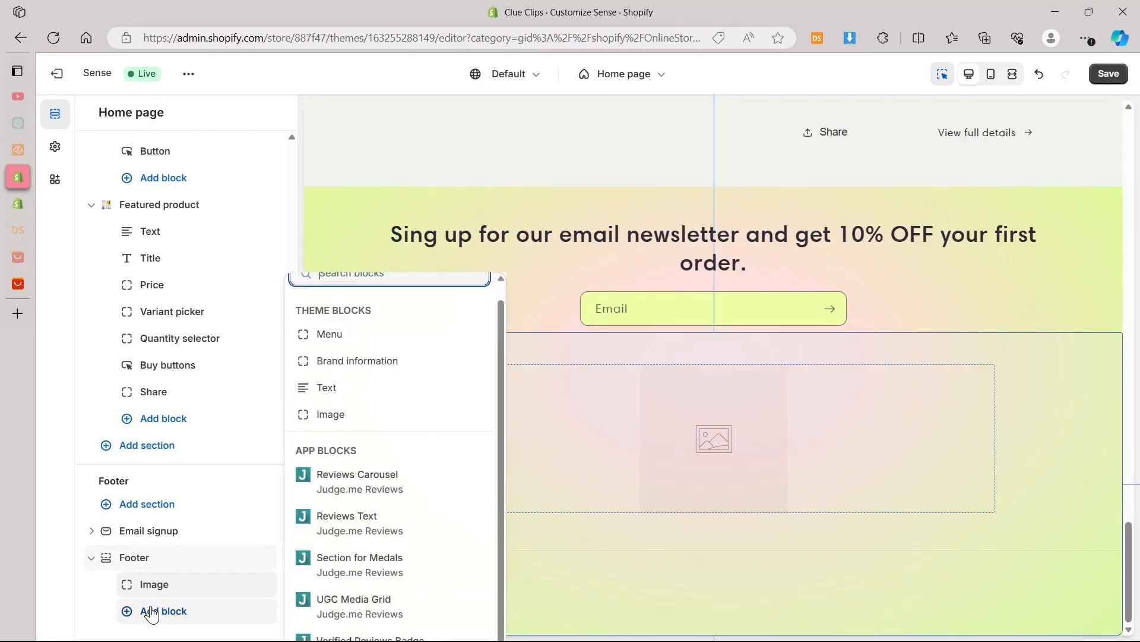
pyautogui.click(341, 325)
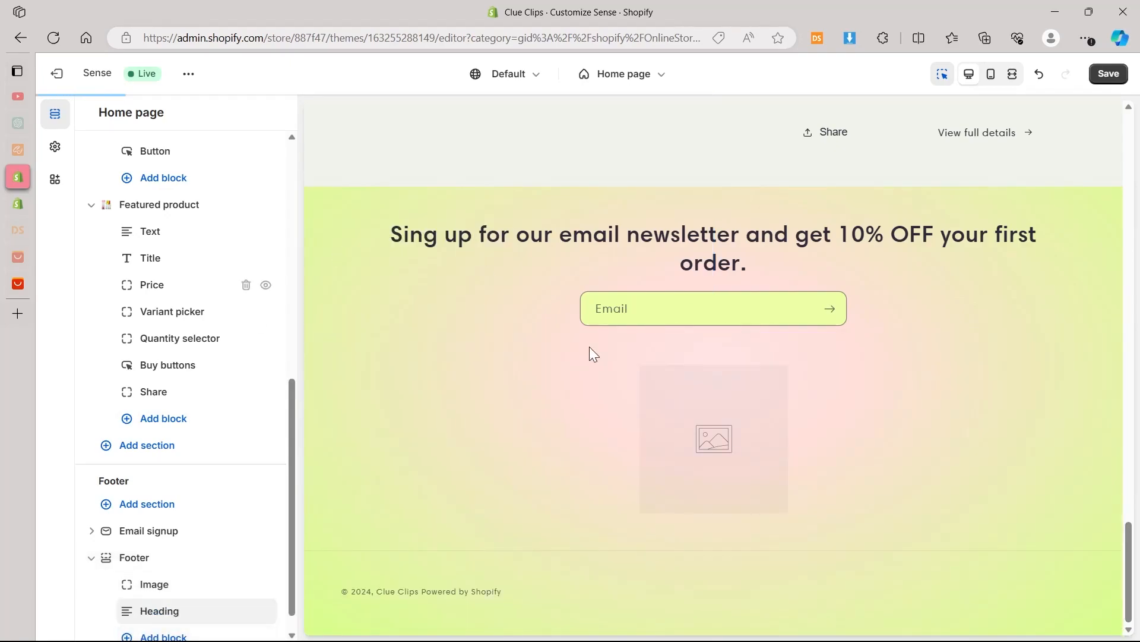
# Step: Assign the bLENDERR-removebg logo to the footer's Image block and enlarge its image width to about 370
pyautogui.click(489, 426)
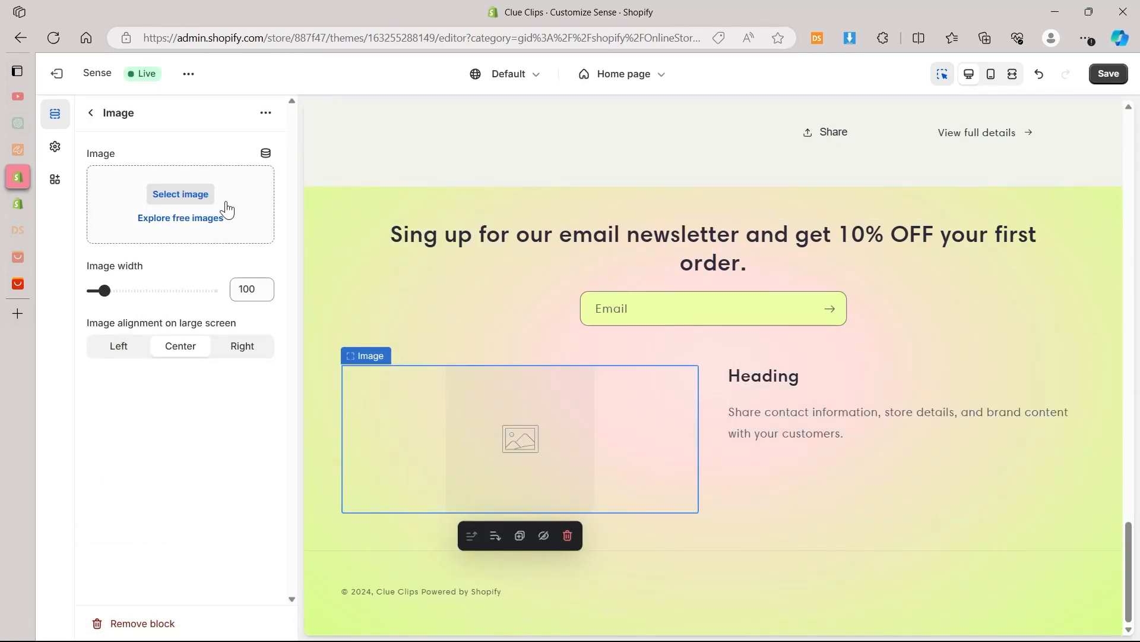
pyautogui.click(173, 197)
pyautogui.click(472, 344)
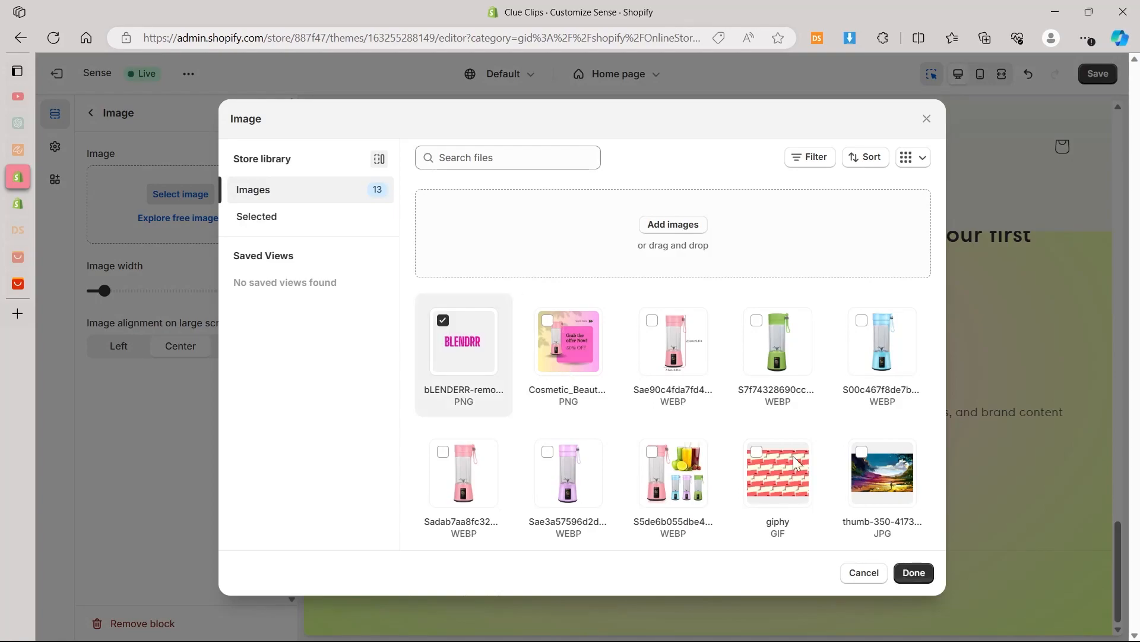
pyautogui.click(915, 572)
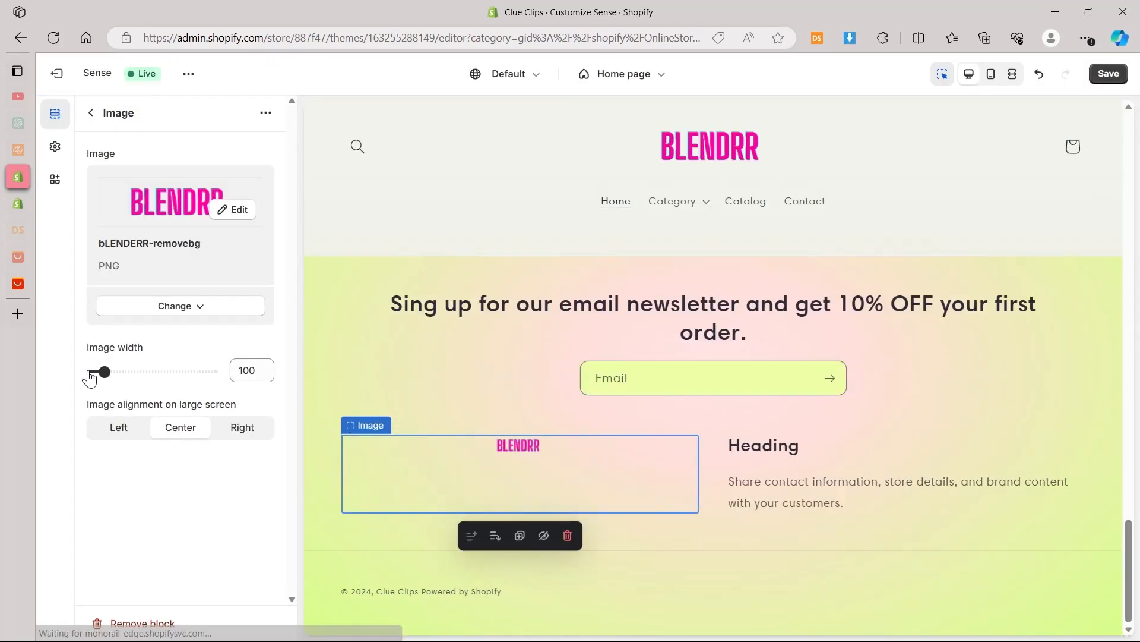
pyautogui.moveTo(104, 371); pyautogui.dragTo(206, 371)
pyautogui.click(177, 367)
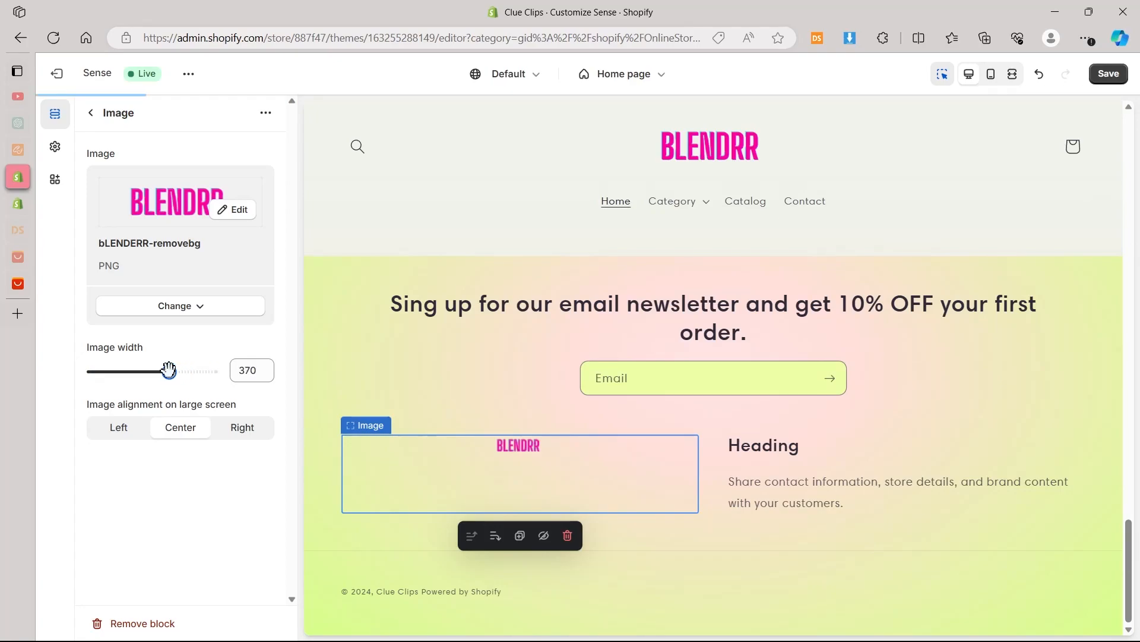
pyautogui.click(766, 446)
pyautogui.moveTo(1129, 553); pyautogui.dragTo(1130, 158)
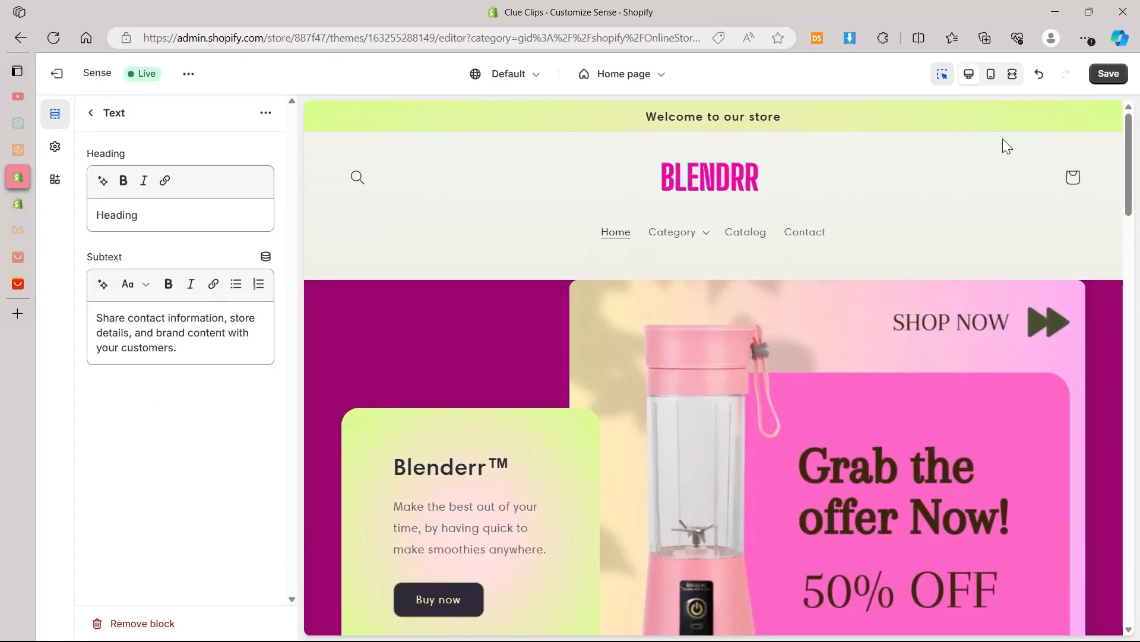
# Step: Open the Shopify Themes page in a new tab and close the old Shopify Home tab
pyautogui.rightClick(59, 70)
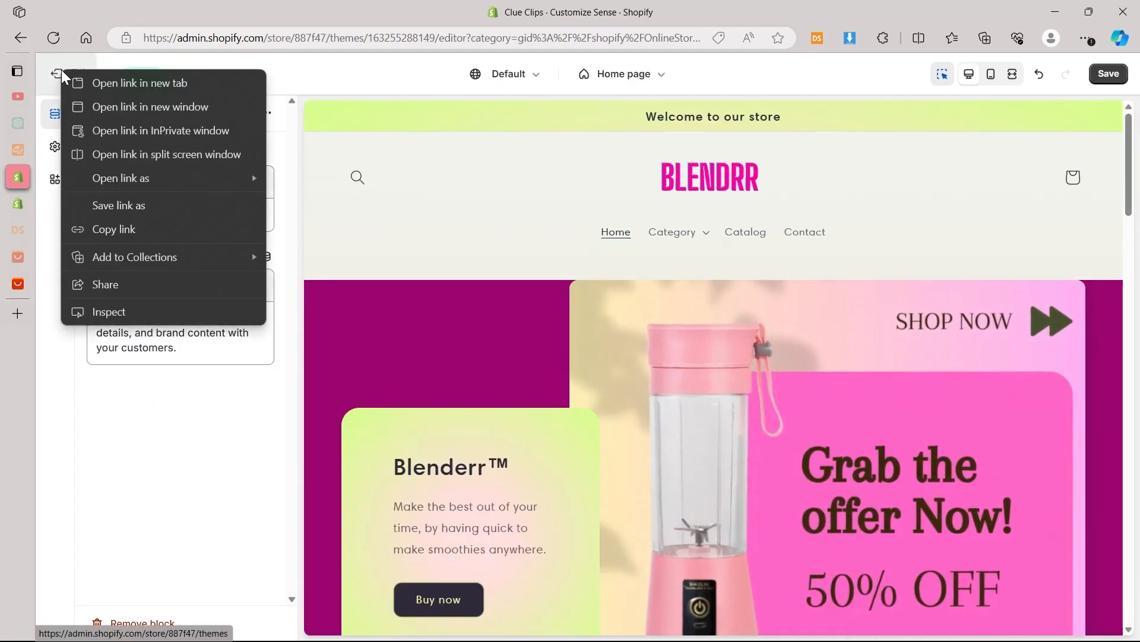
pyautogui.click(122, 84)
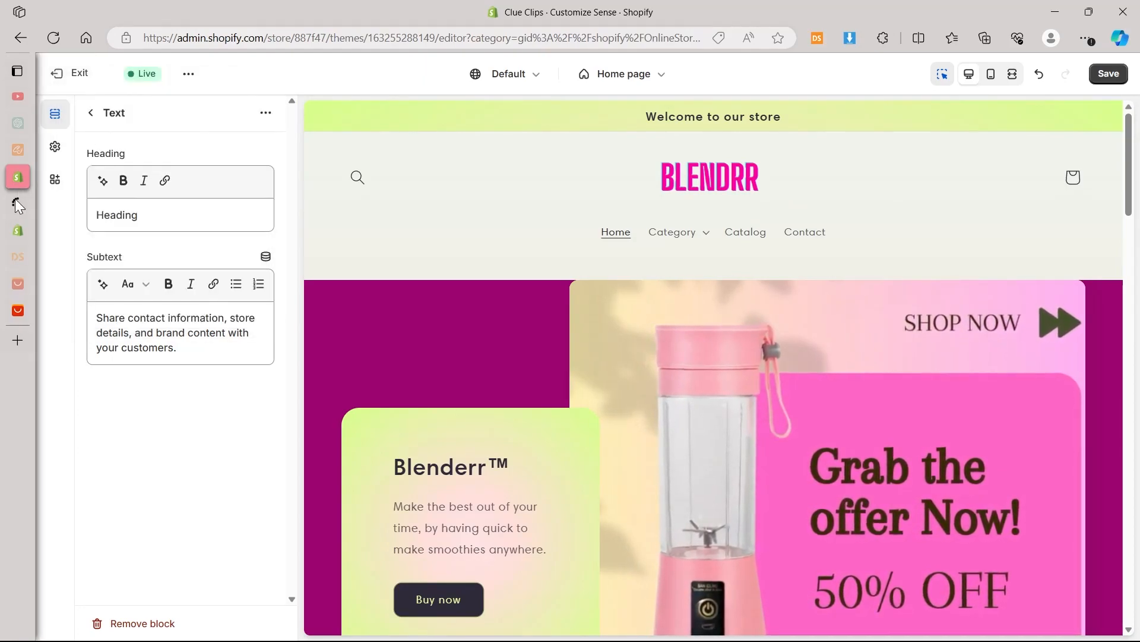
pyautogui.moveTo(29, 223)
pyautogui.click(172, 230)
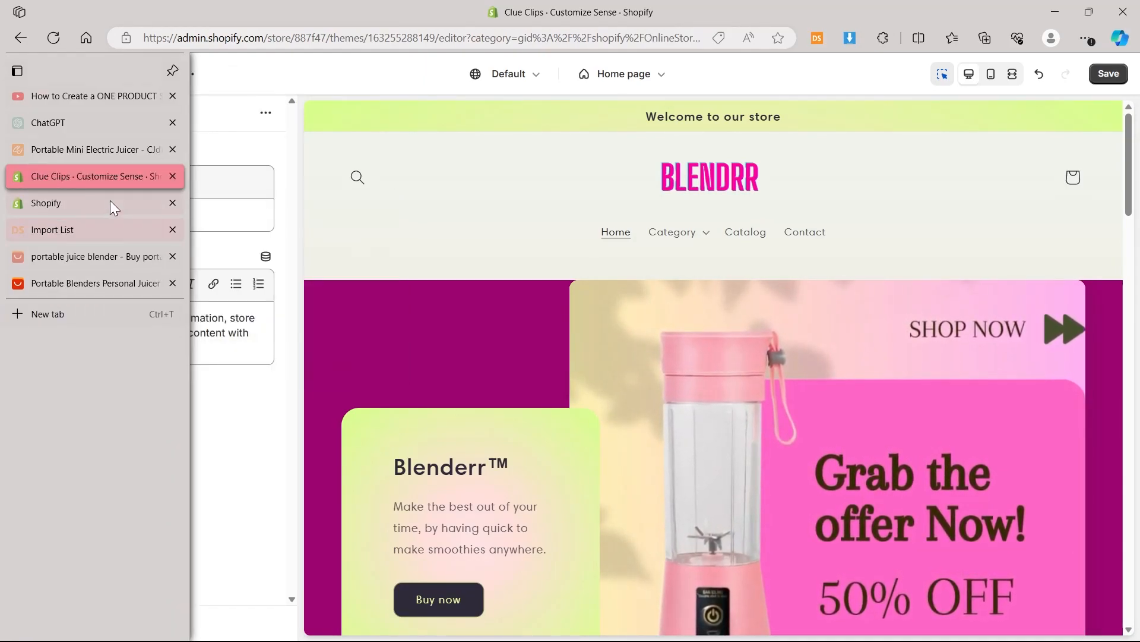
pyautogui.click(106, 202)
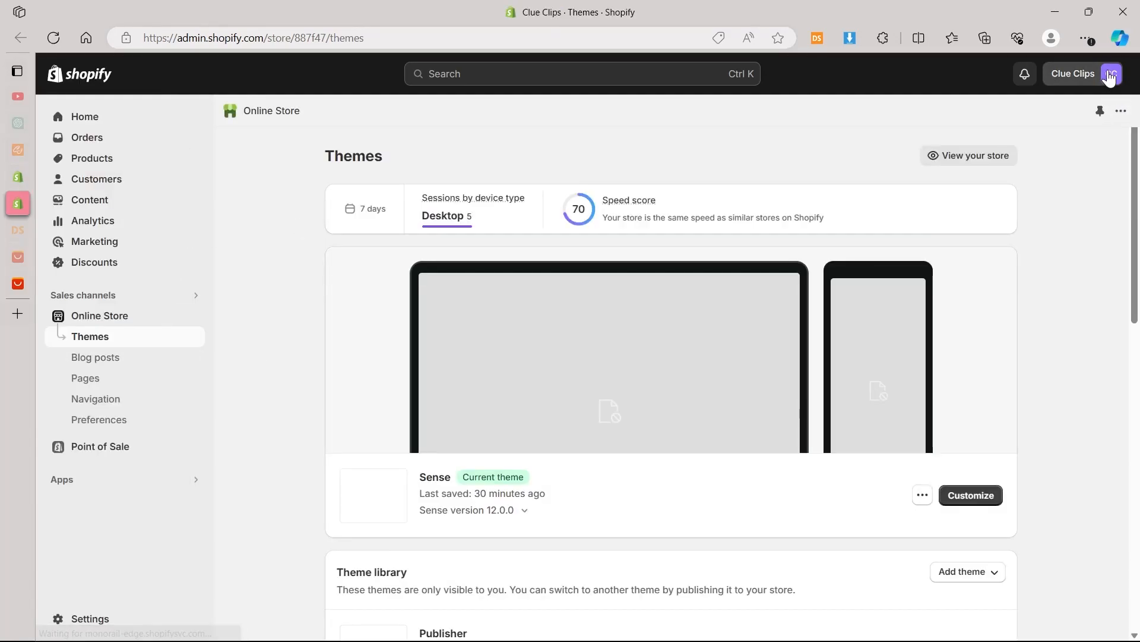
pyautogui.click(1109, 78)
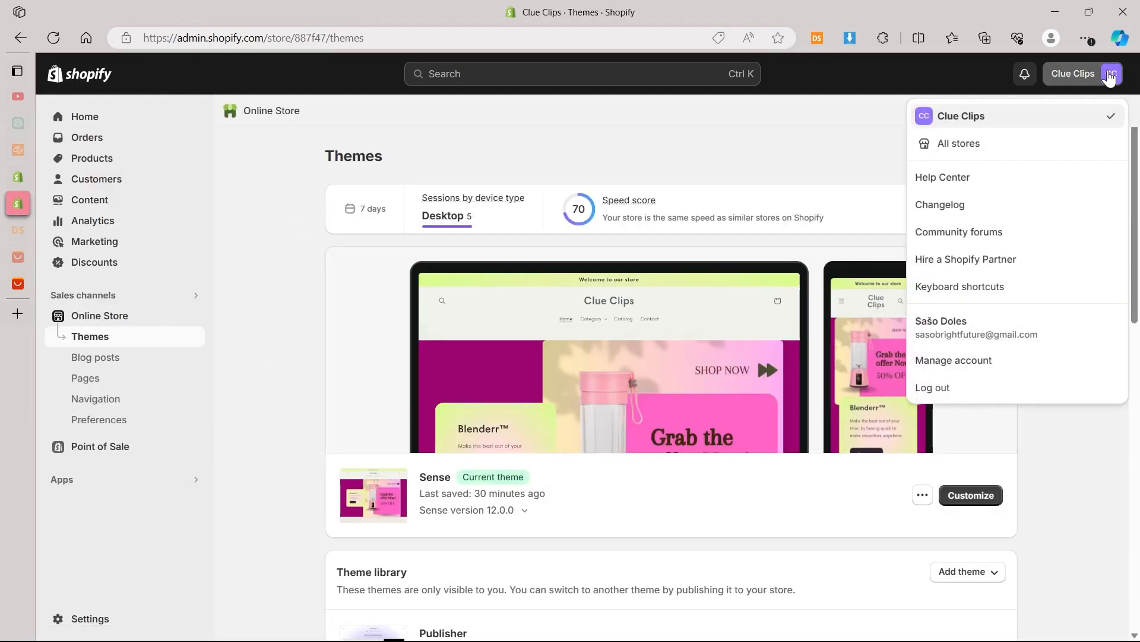
pyautogui.click(351, 285)
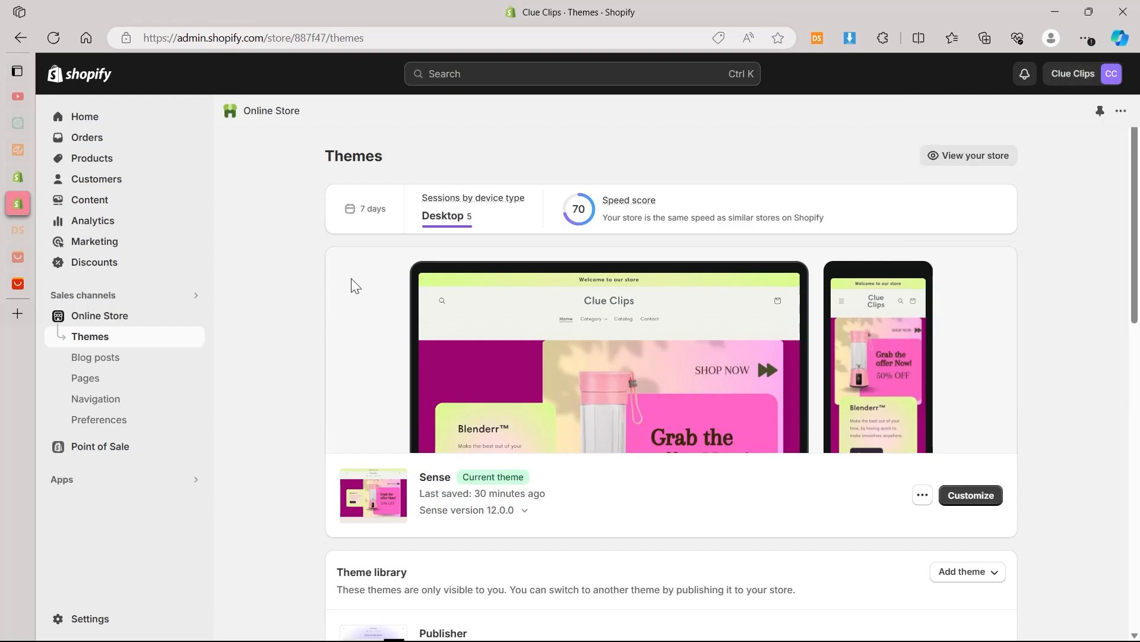
# Step: Open the store's Policies settings and go to the written return and refund policy
pyautogui.click(85, 616)
pyautogui.moveTo(1134, 235); pyautogui.dragTo(1040, 493)
pyautogui.click(276, 305)
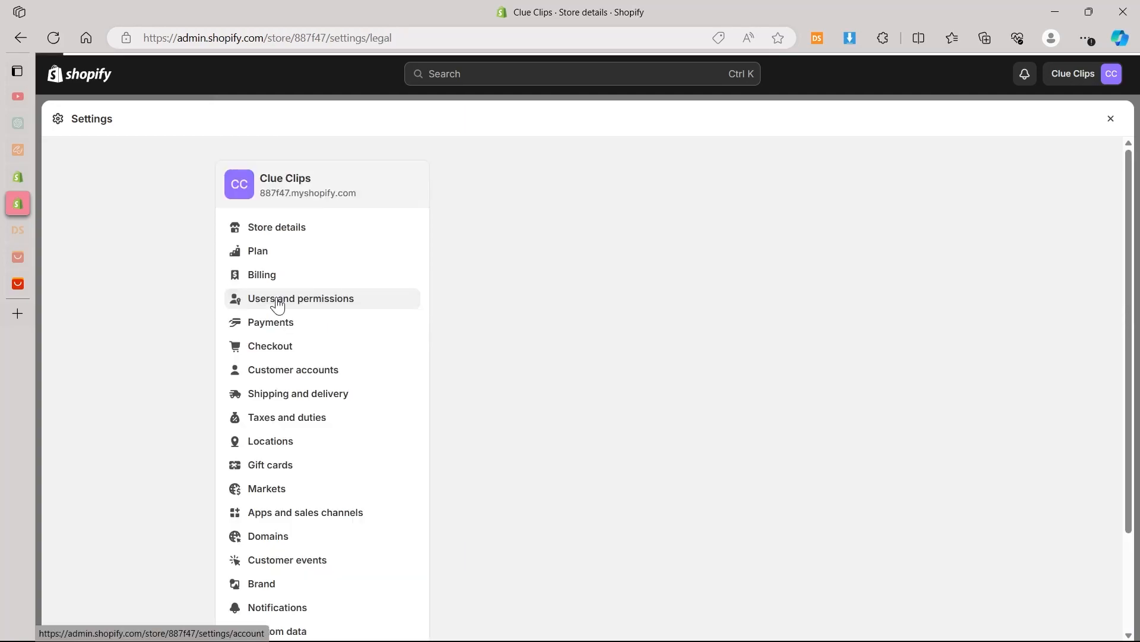
pyautogui.moveTo(1132, 278); pyautogui.dragTo(1100, 358)
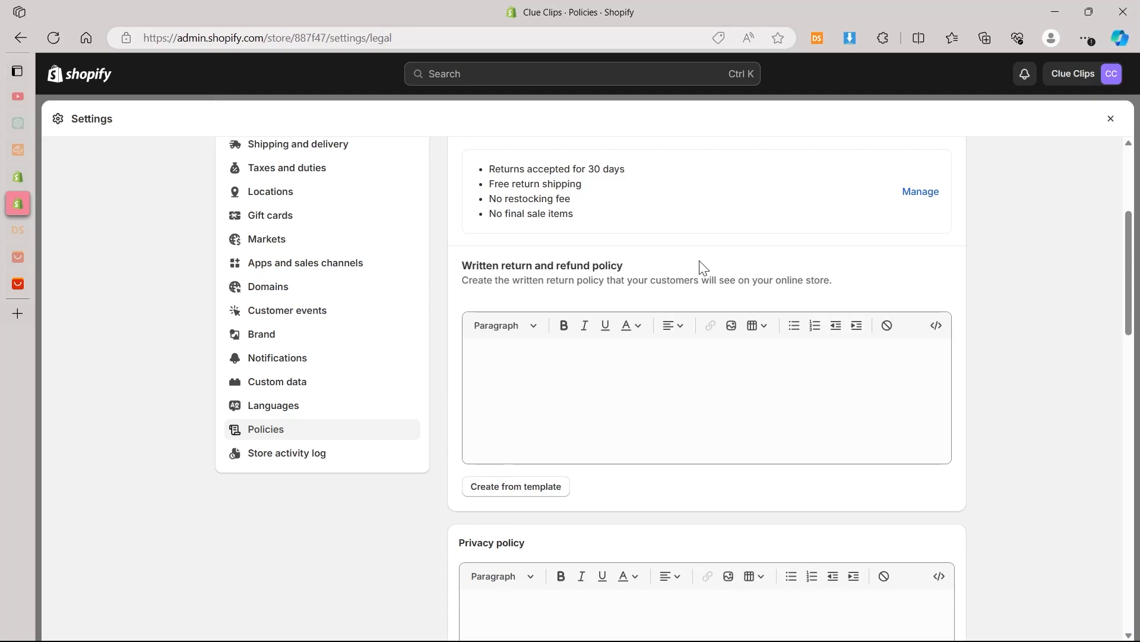
# Step: Fill the written return and refund policy from the template and go through its text down to the Refunds section
pyautogui.scroll(-2, 499, 320)
pyautogui.click(594, 283)
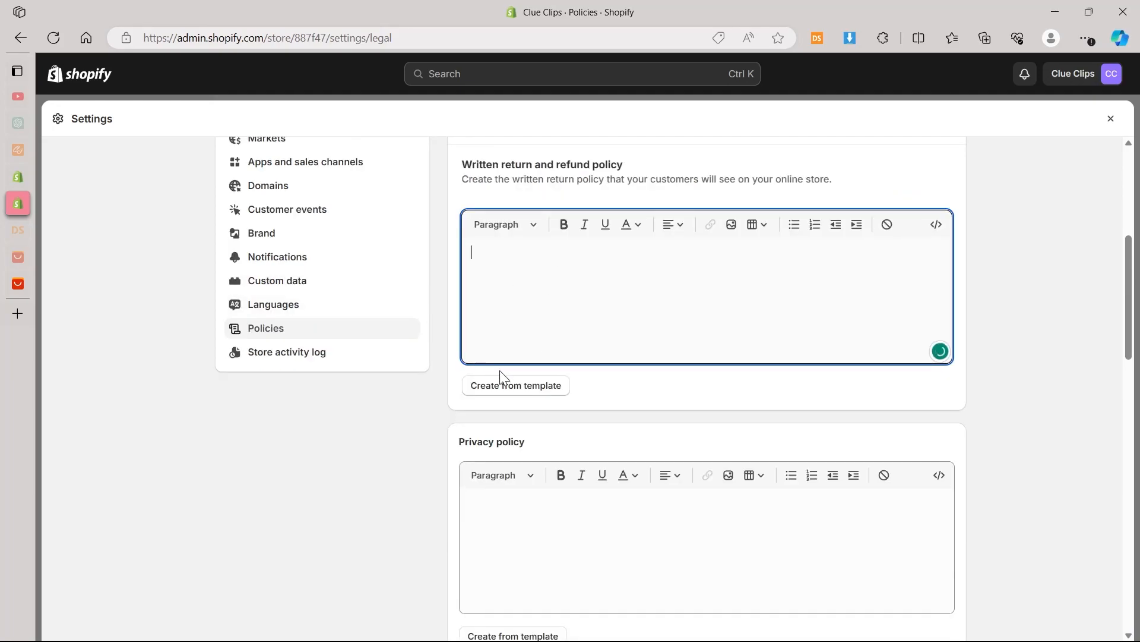
pyautogui.click(527, 387)
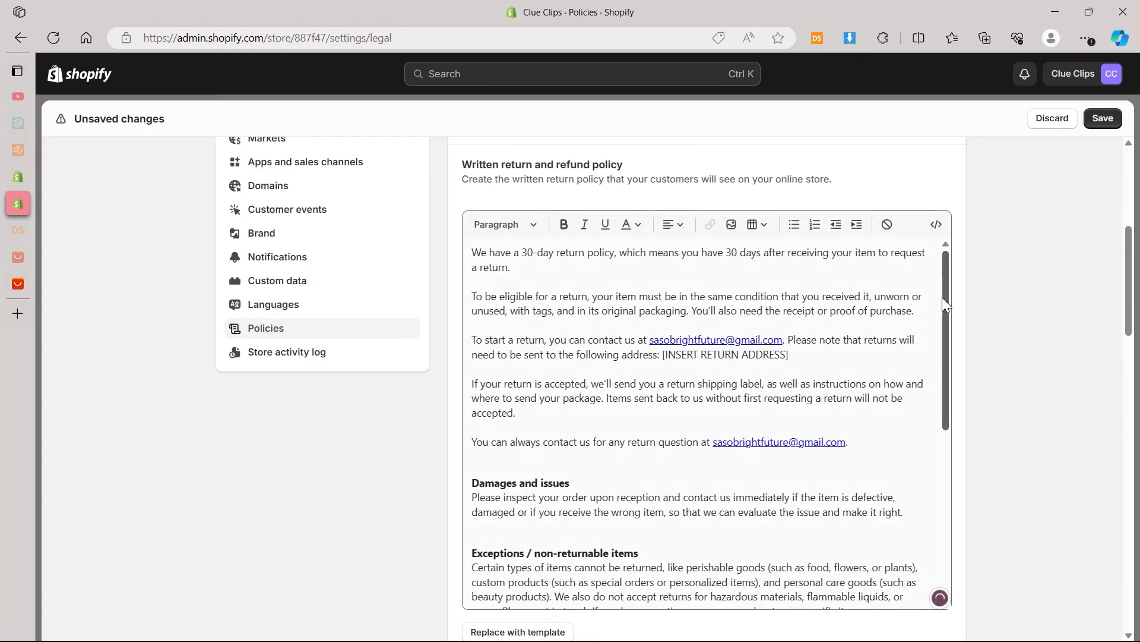
pyautogui.moveTo(945, 291); pyautogui.dragTo(948, 499)
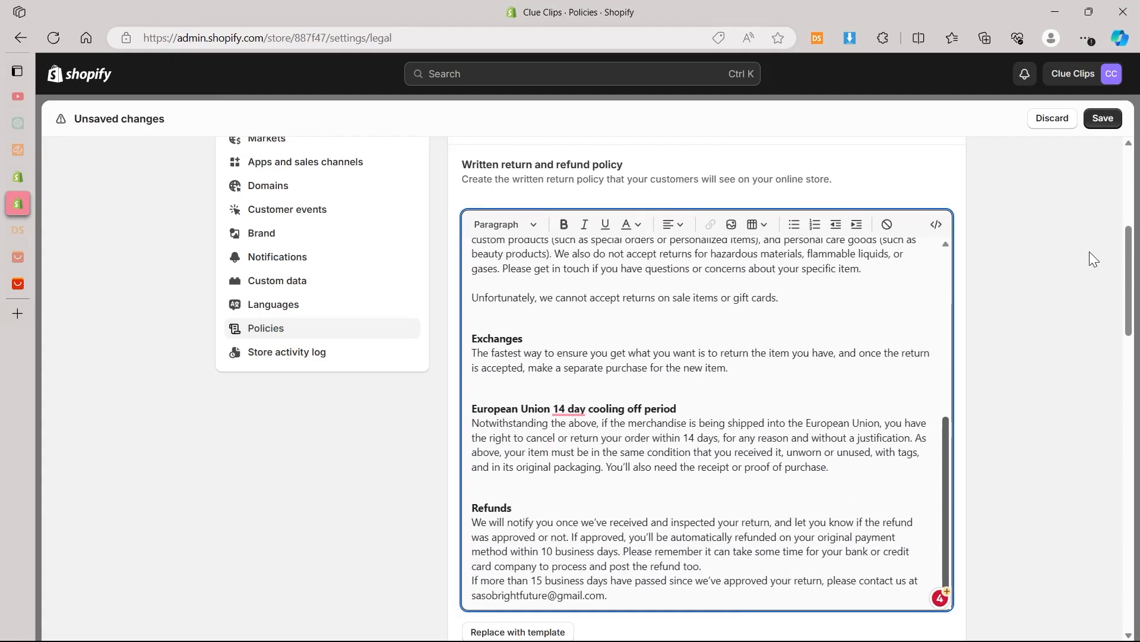
# Step: Fill the privacy policy from the template and save the store policies
pyautogui.scroll(-7, 1090, 254)
pyautogui.click(625, 190)
pyautogui.scroll(-2, 1130, 368)
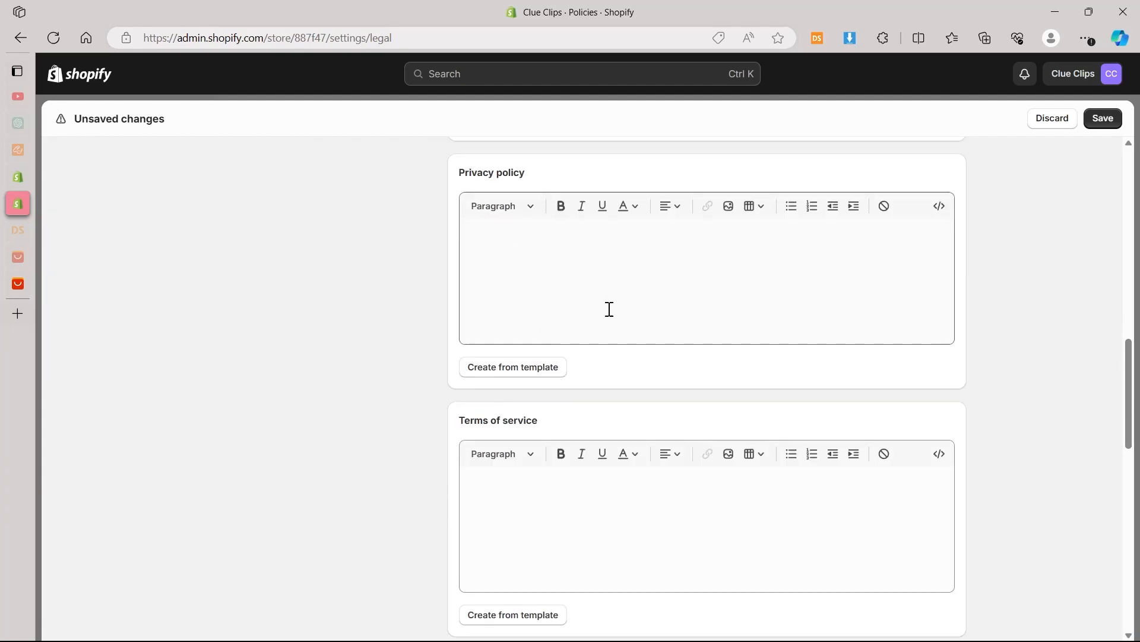
pyautogui.click(515, 368)
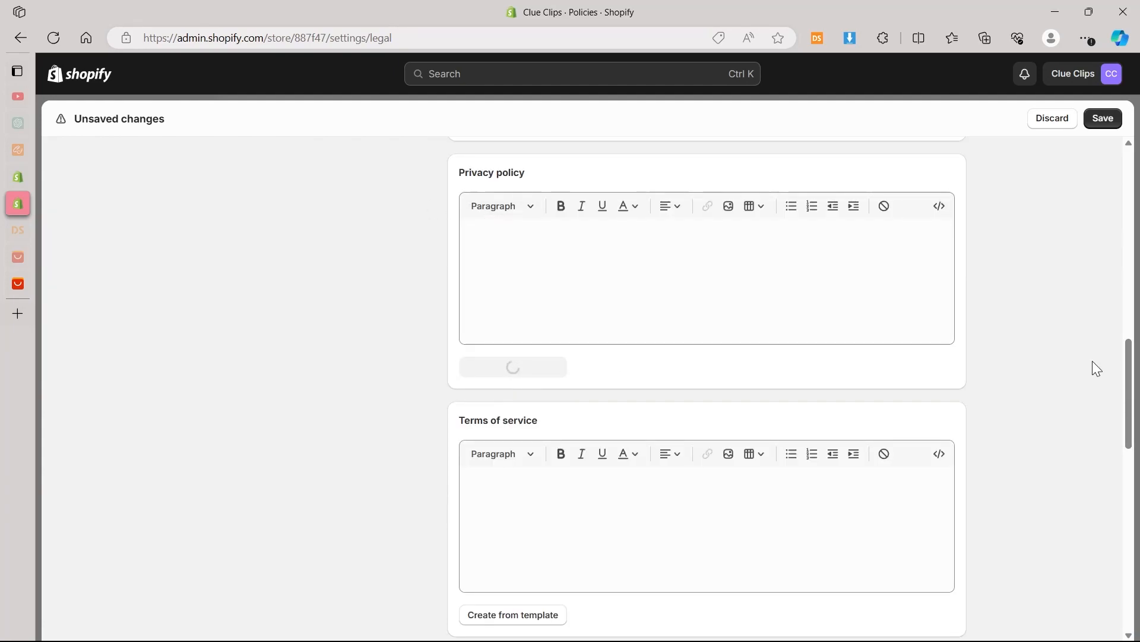
pyautogui.scroll(-10, 1087, 363)
pyautogui.scroll(20, 593, 303)
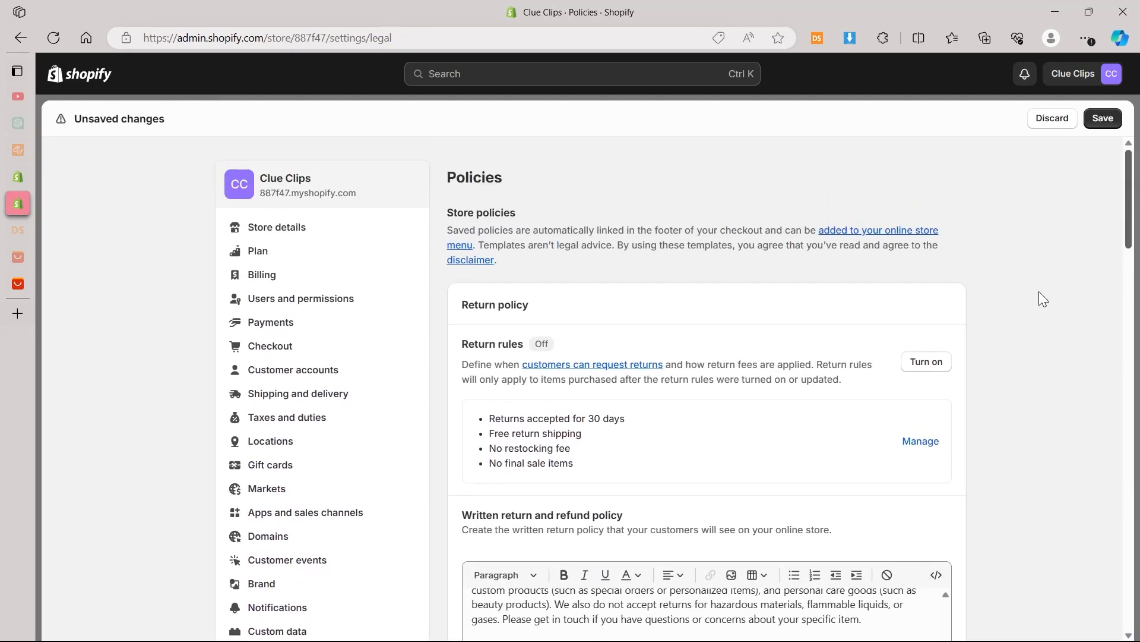
pyautogui.click(1102, 118)
# Step: Check the [INSERT RETURN ADDRESS] placeholder in the written return policy and close the settings
pyautogui.scroll(-5, 1138, 273)
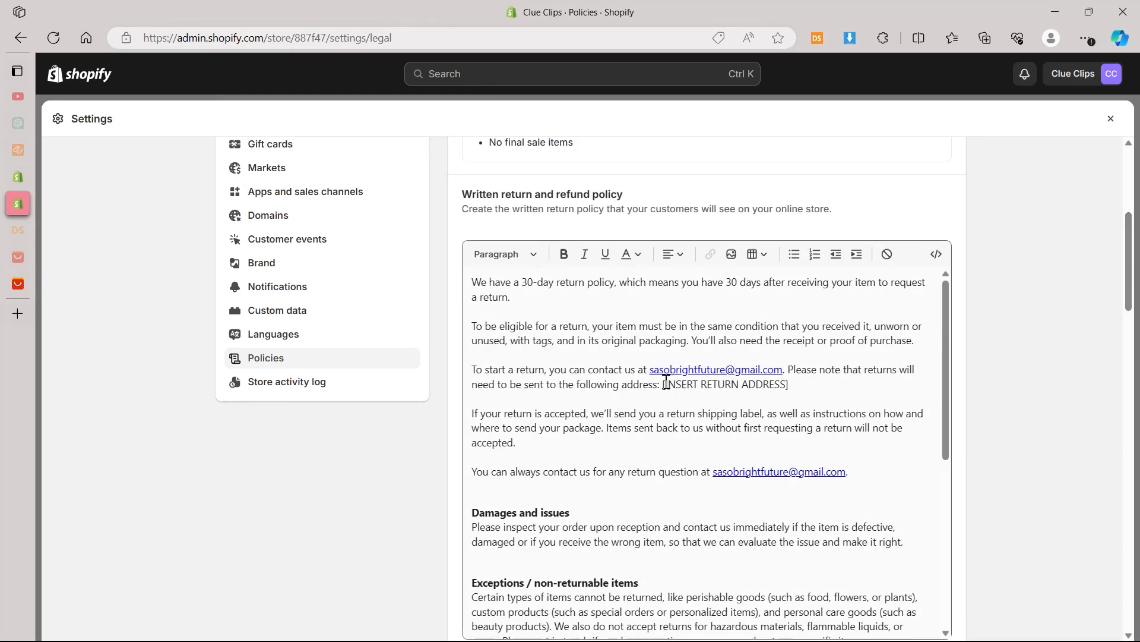
pyautogui.moveTo(666, 382); pyautogui.dragTo(786, 387)
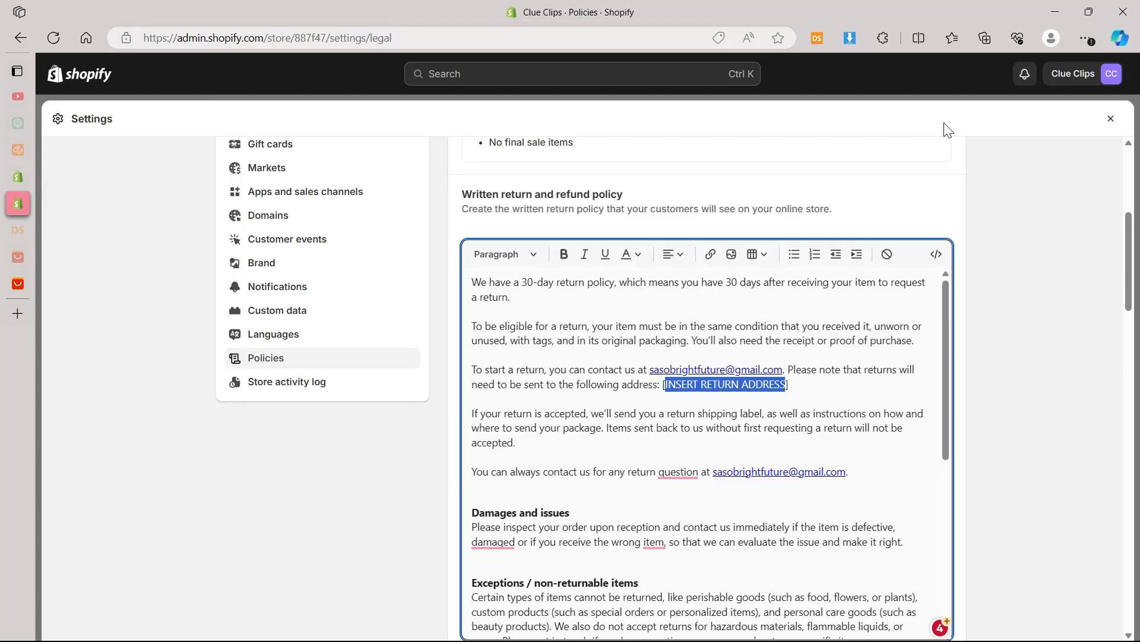
pyautogui.moveTo(1130, 231); pyautogui.dragTo(1117, 118)
pyautogui.click(1110, 118)
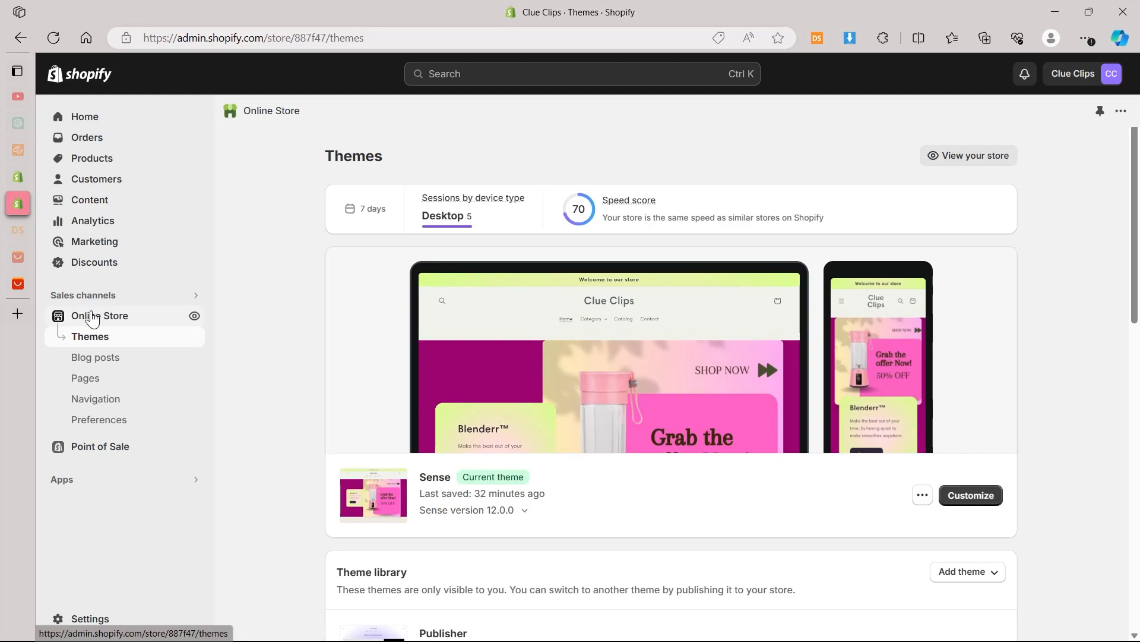
# Step: Open the online store's Footer menu for editing and delete its Search item
pyautogui.click(86, 406)
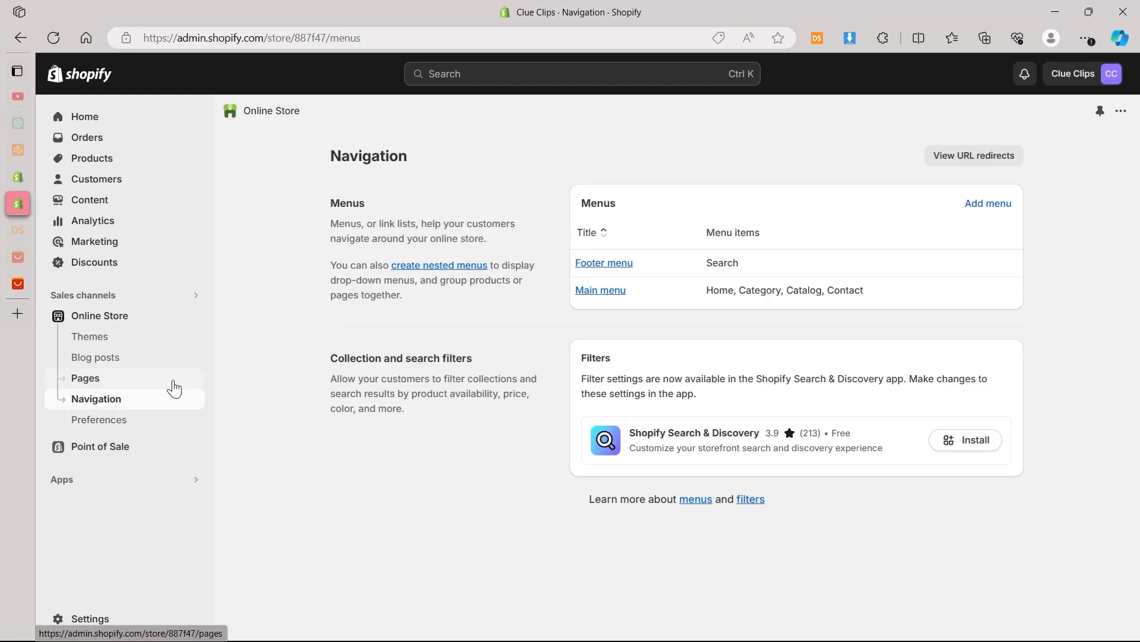
pyautogui.click(607, 263)
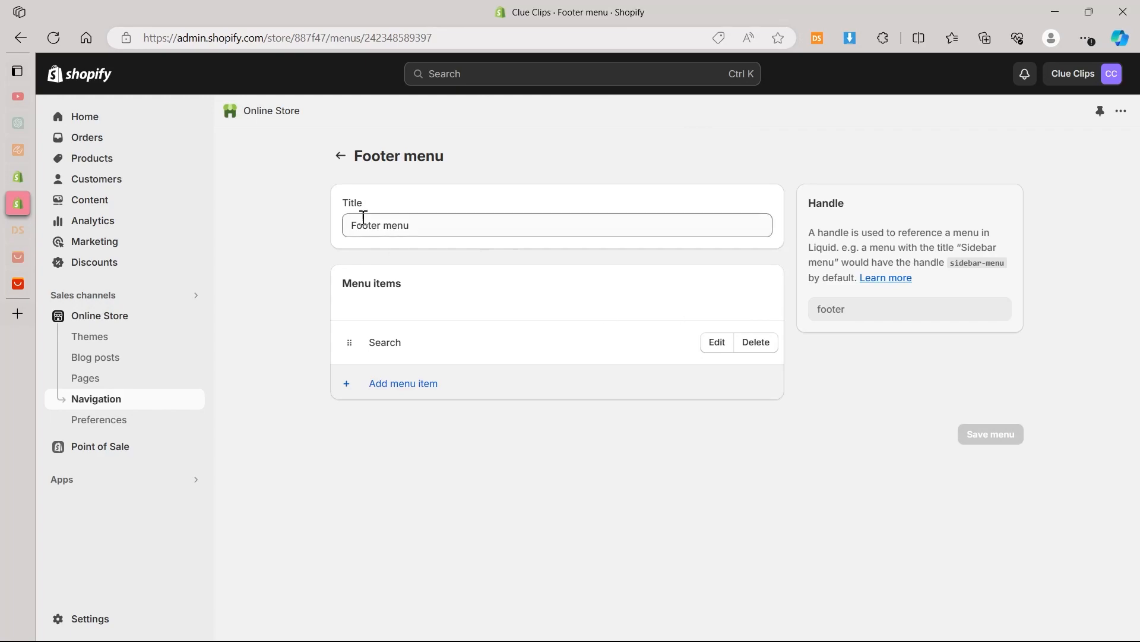
pyautogui.click(377, 224)
pyautogui.click(760, 348)
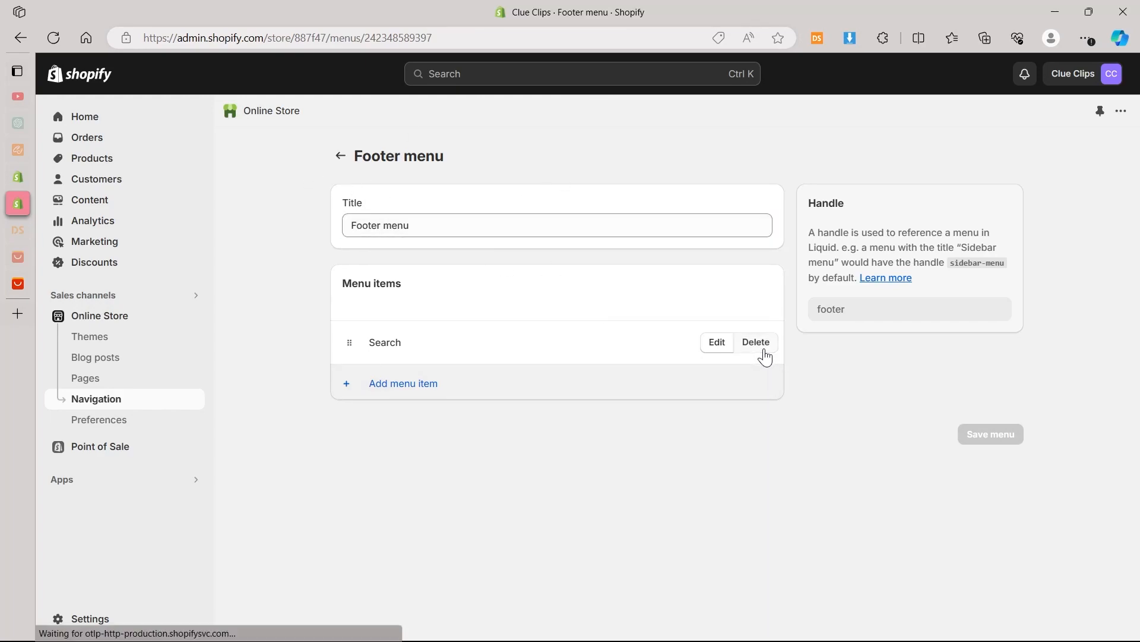
pyautogui.click(769, 394)
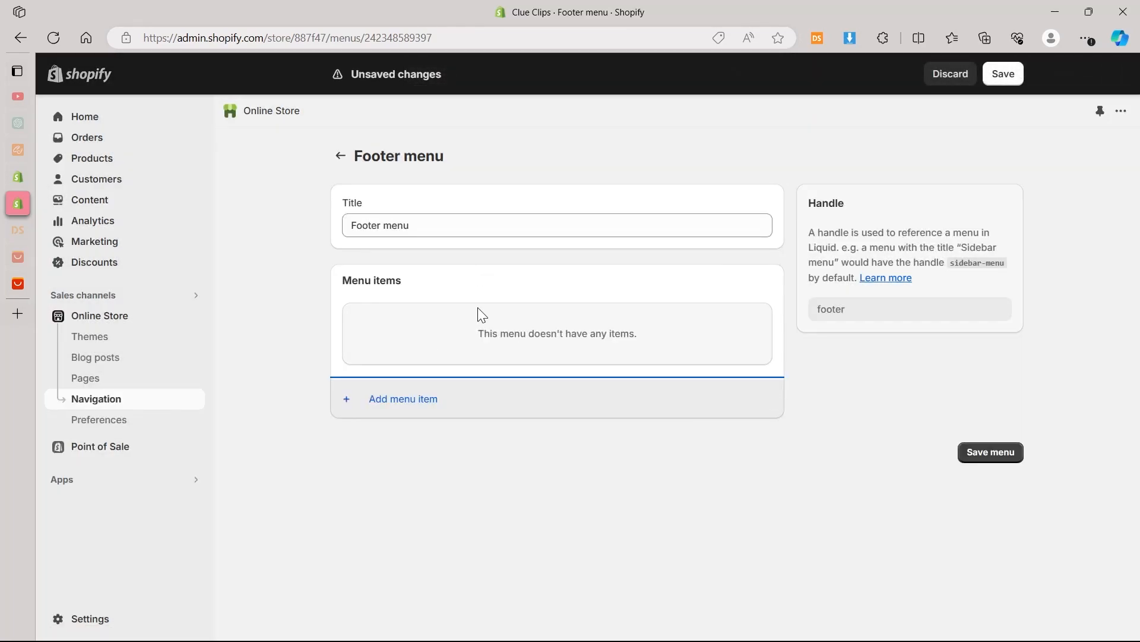
# Step: Add a menu item to the Footer menu that links to the Privacy Policy
pyautogui.click(370, 409)
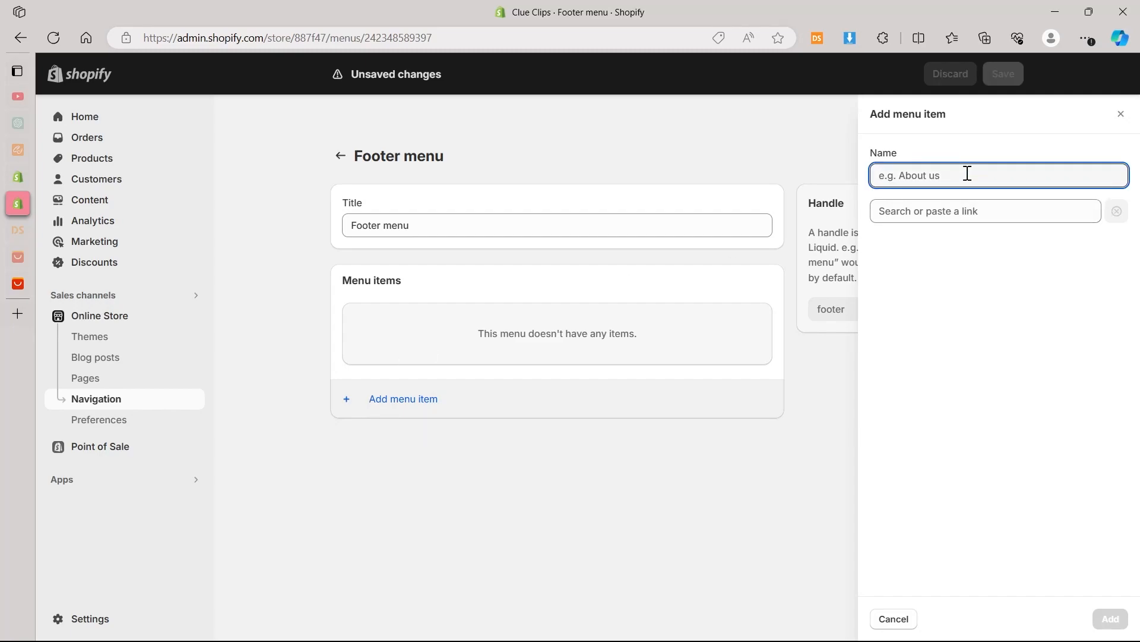
pyautogui.click(969, 214)
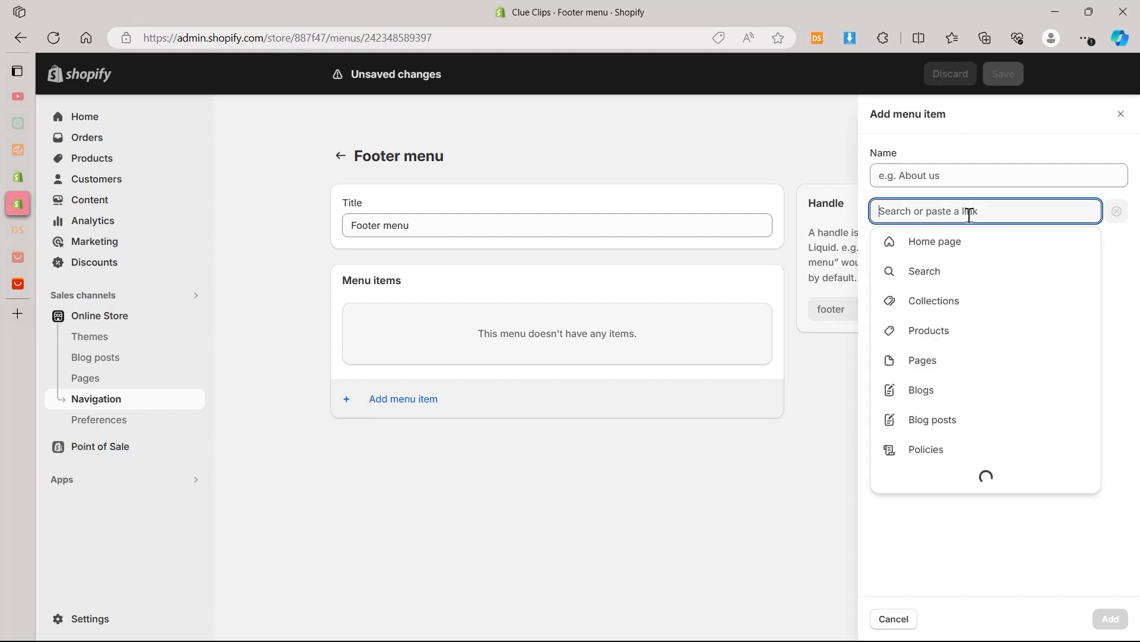
pyautogui.click(937, 448)
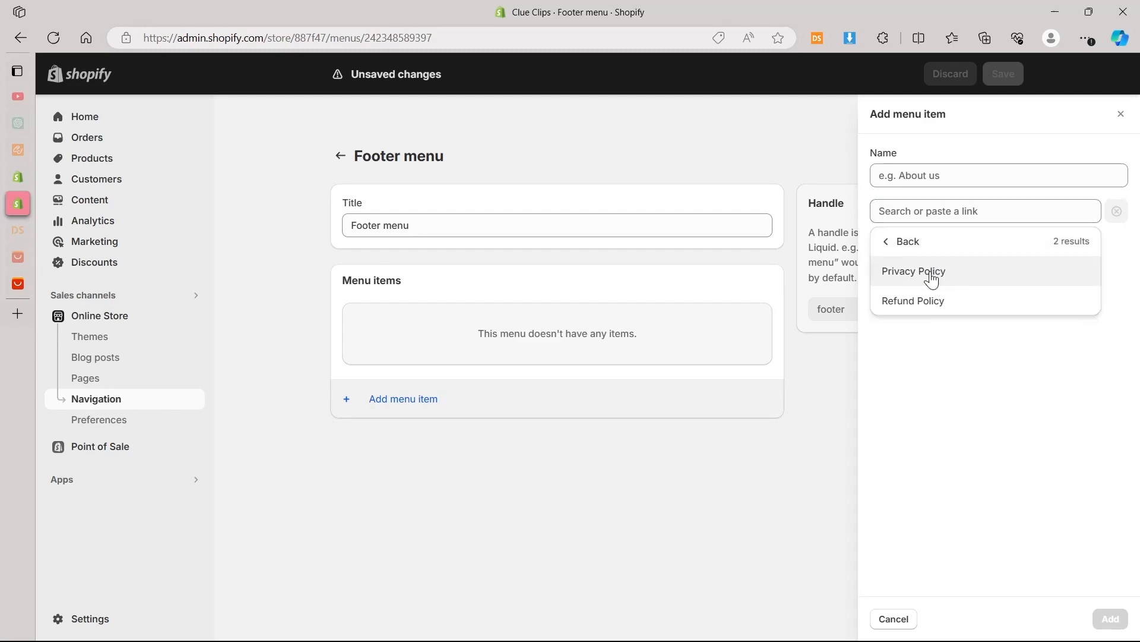
pyautogui.click(931, 278)
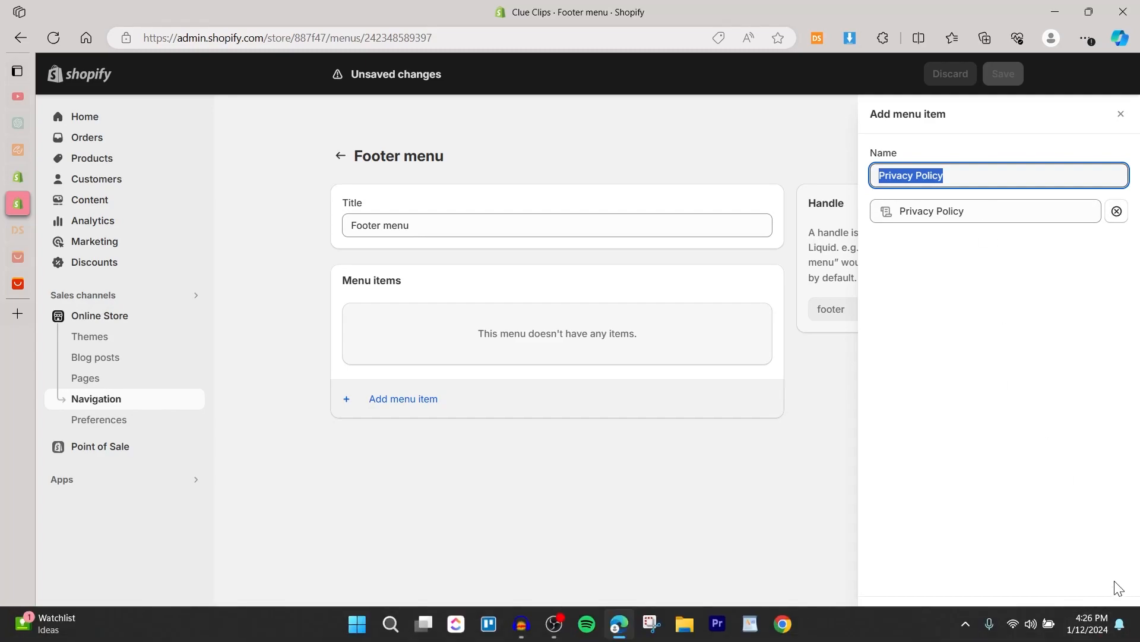
pyautogui.click(1111, 619)
# Step: Add a Refund Policy item linked to the store's refund policy and save the Footer menu
pyautogui.click(410, 381)
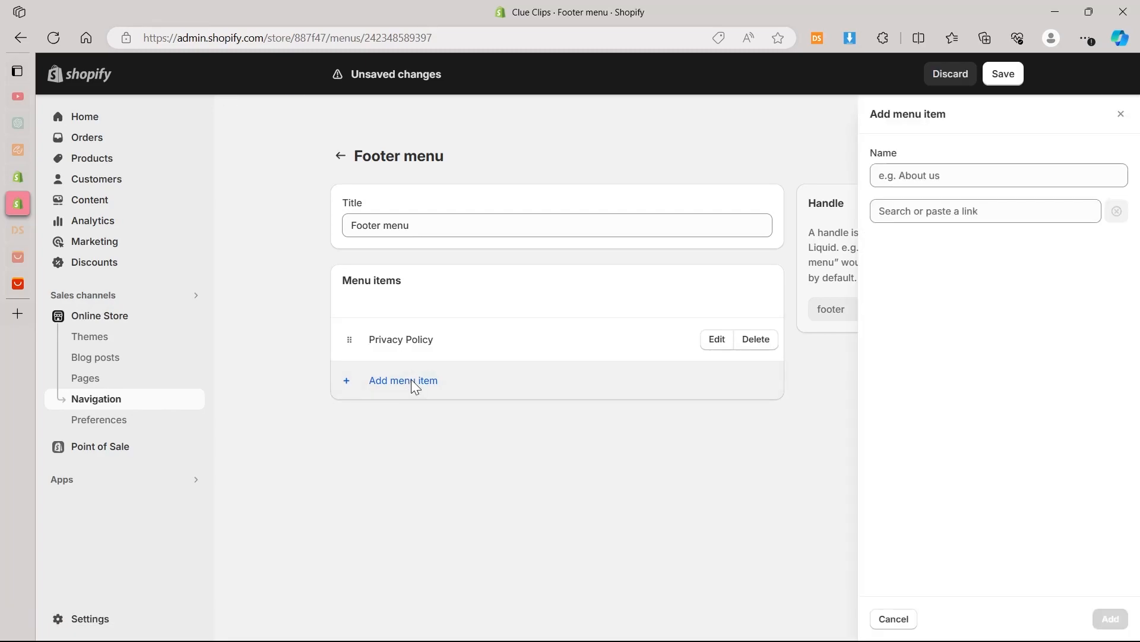
pyautogui.click(991, 217)
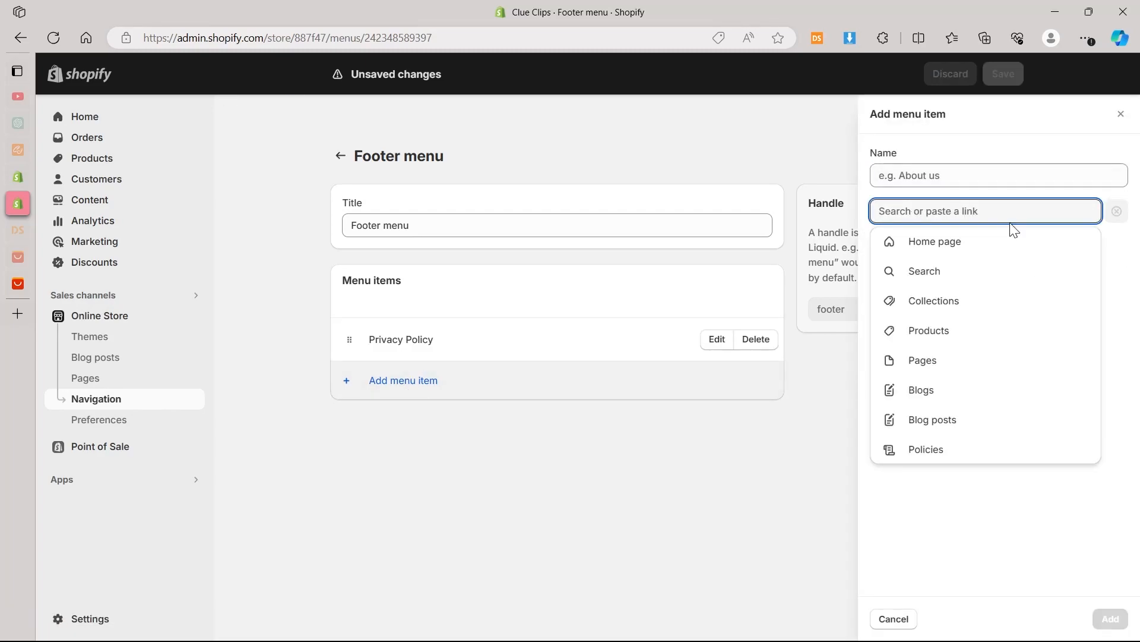
pyautogui.click(930, 449)
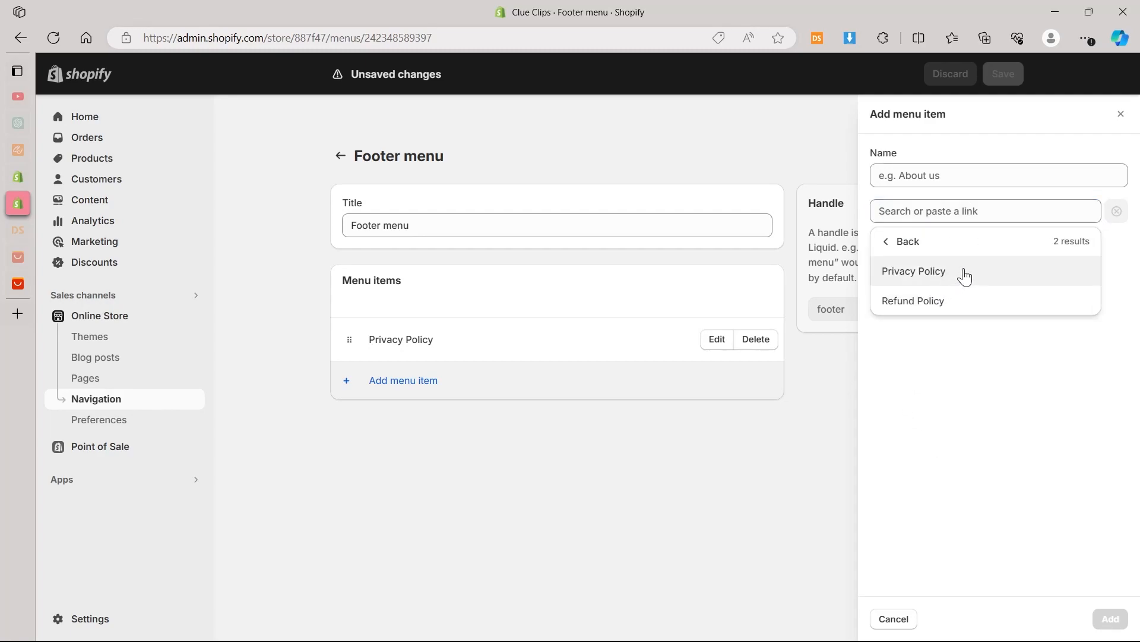
pyautogui.click(923, 302)
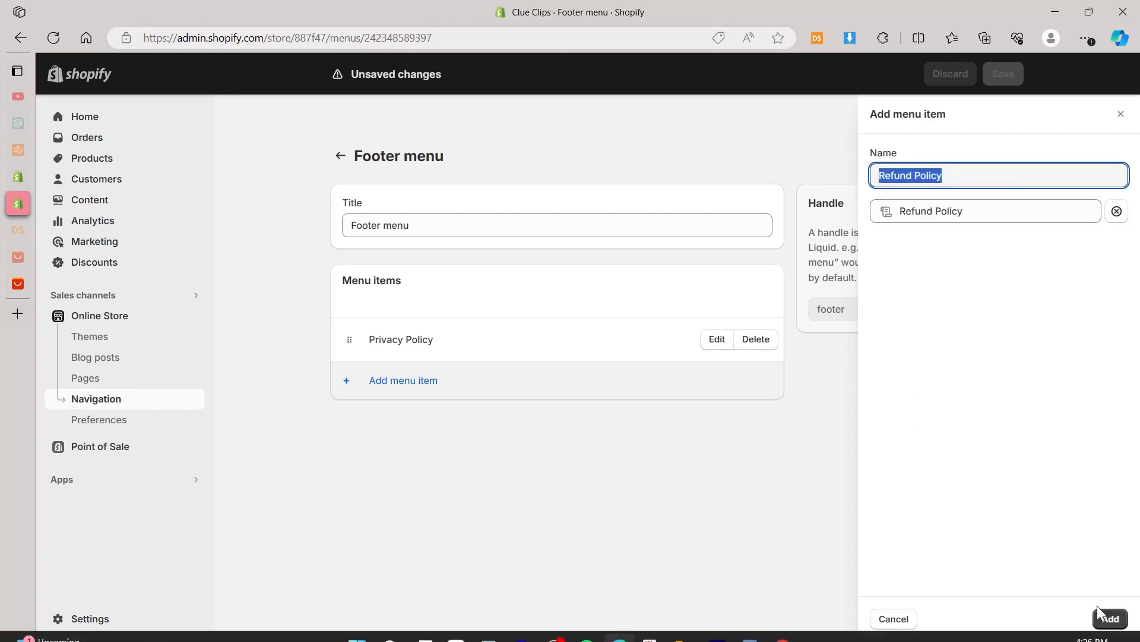
pyautogui.click(1110, 619)
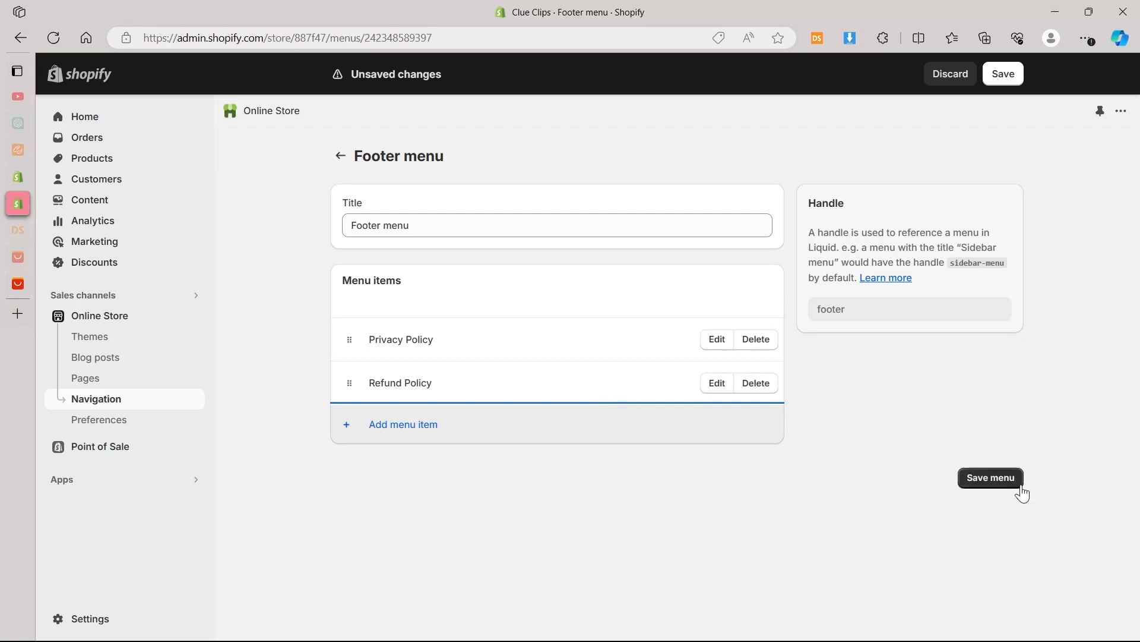
pyautogui.click(995, 483)
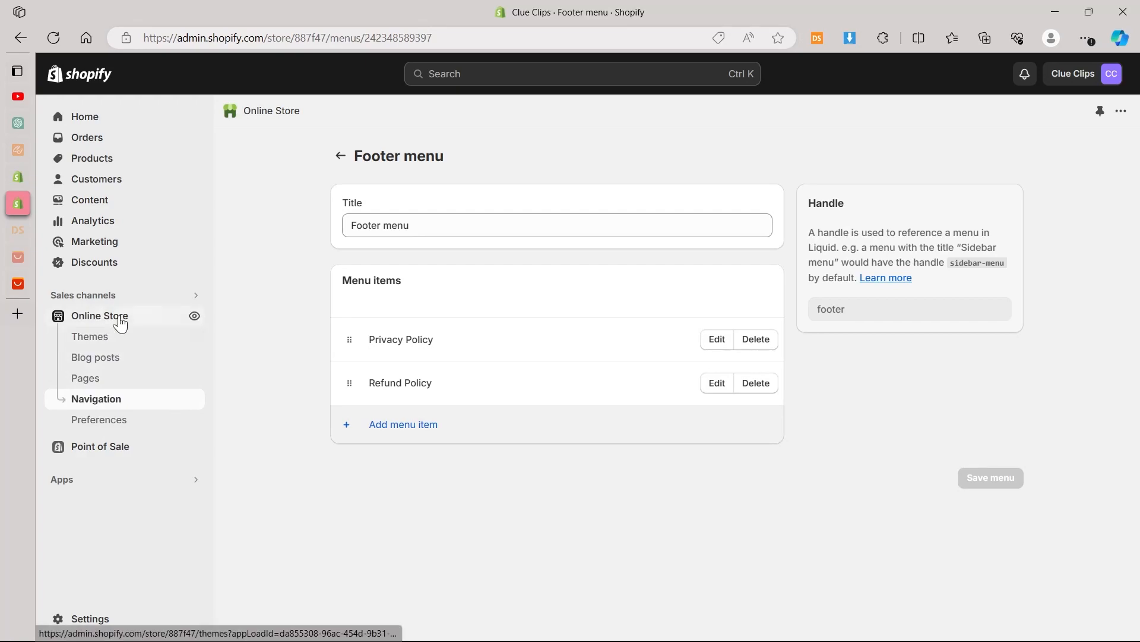
# Step: Open the Sense theme's editor and review the home page preview from the banner to the footer
pyautogui.click(90, 337)
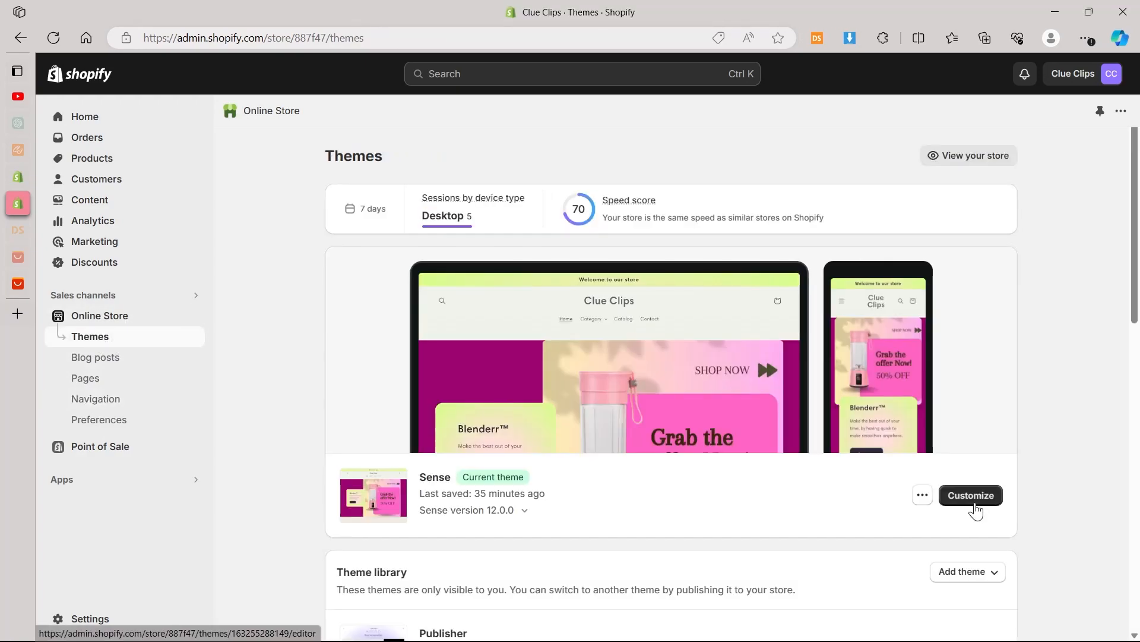
pyautogui.click(971, 495)
pyautogui.moveTo(1124, 178); pyautogui.dragTo(1103, 522)
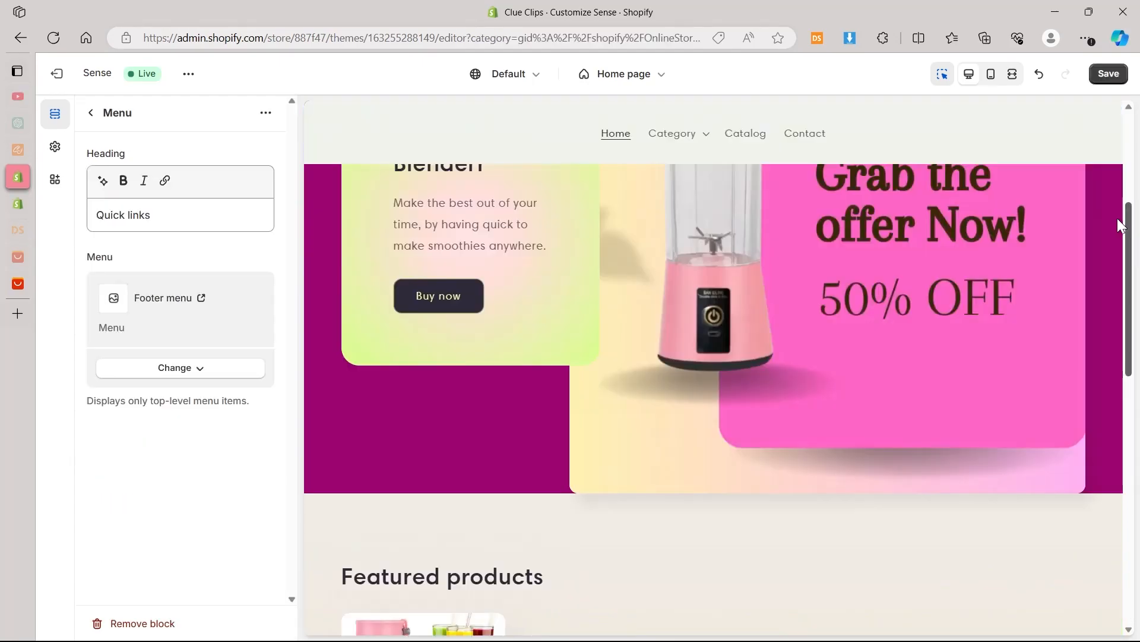
pyautogui.moveTo(1117, 219); pyautogui.dragTo(1131, 487)
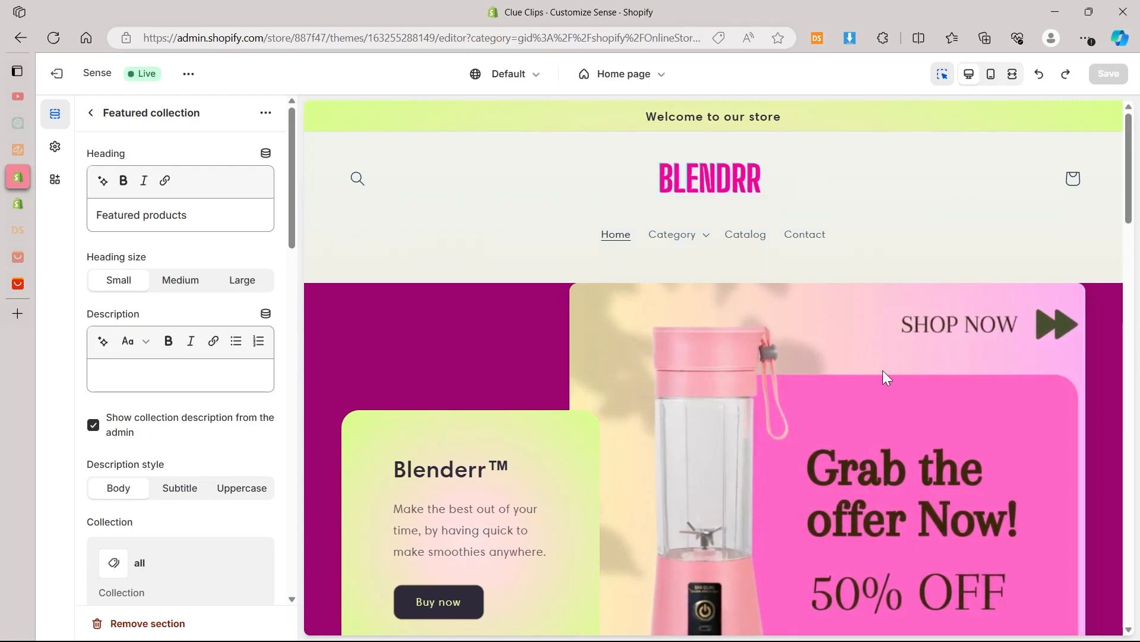
# Step: Open the portable blender product in the store admin and change its title to BLENDRR™
pyautogui.click(13, 197)
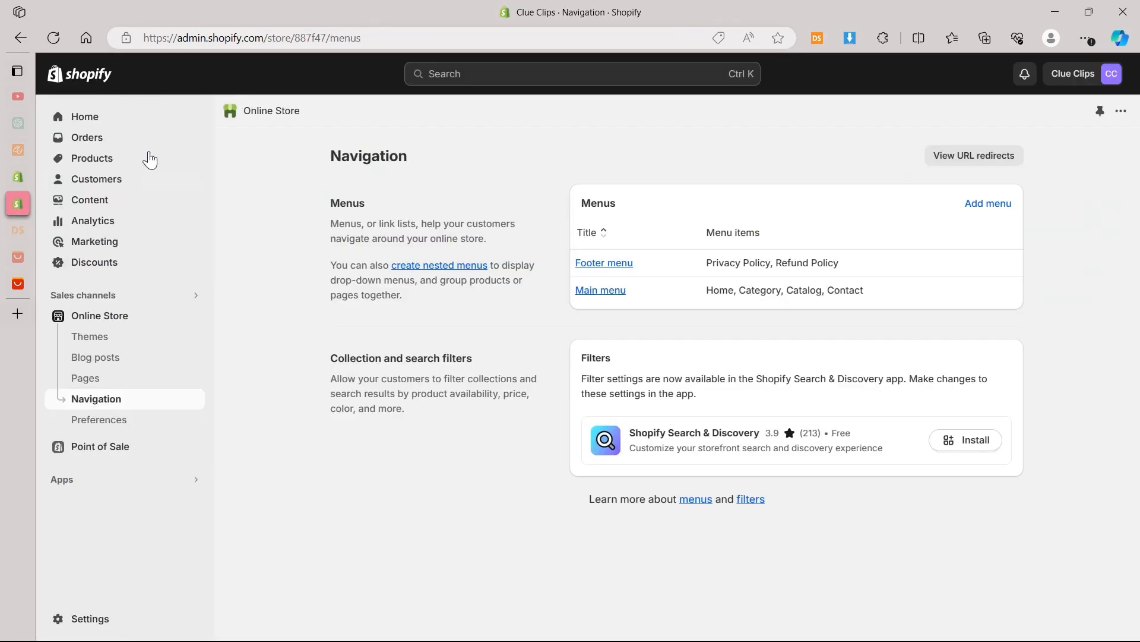
pyautogui.click(92, 165)
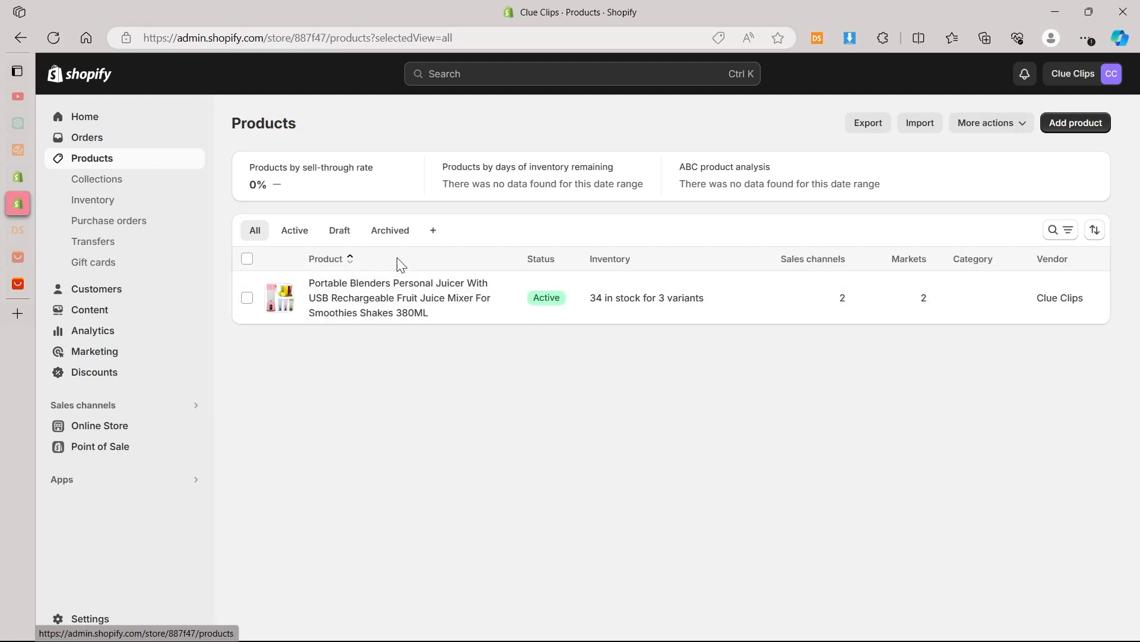
pyautogui.click(728, 309)
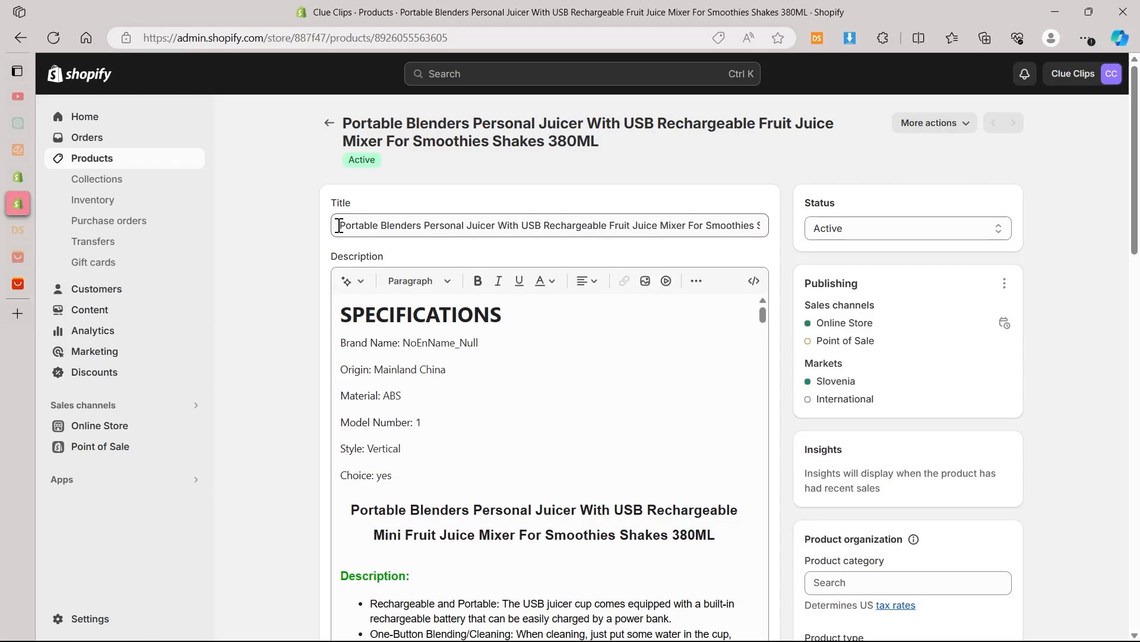
pyautogui.moveTo(339, 226); pyautogui.dragTo(772, 249)
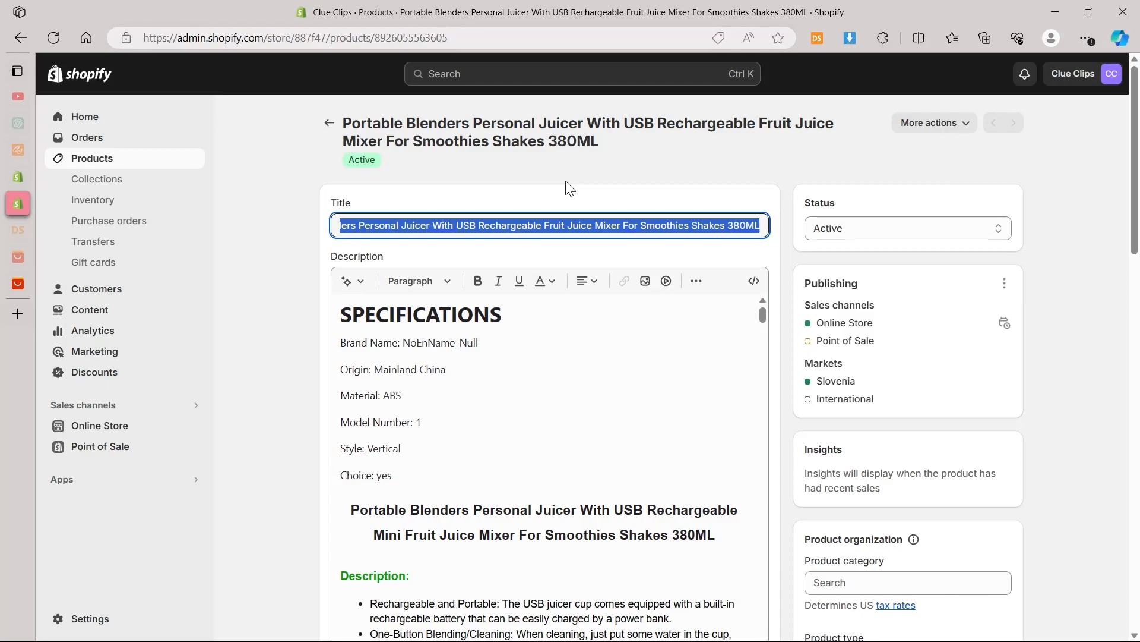
pyautogui.press('BackSpace')
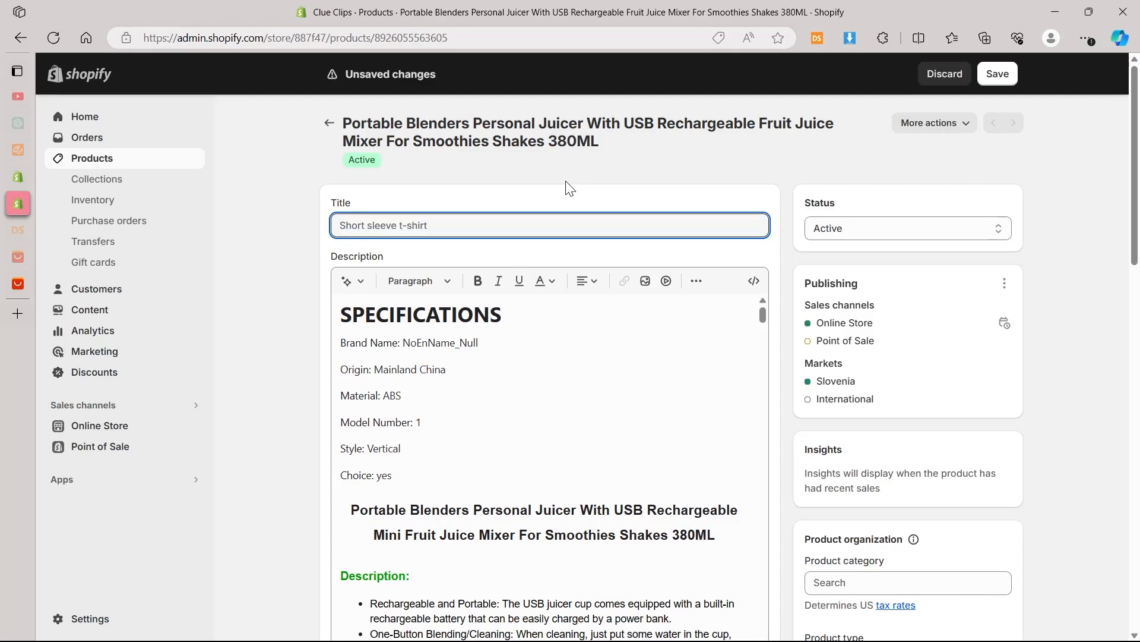
pyautogui.write('BLENDRR')
pyautogui.write('™')
# Step: Replace the product's entire description with the copied BLENDRR™ marketing text about juices, smoothies and health goals
pyautogui.click(339, 313)
pyautogui.hotkey('ctrl', 'a')
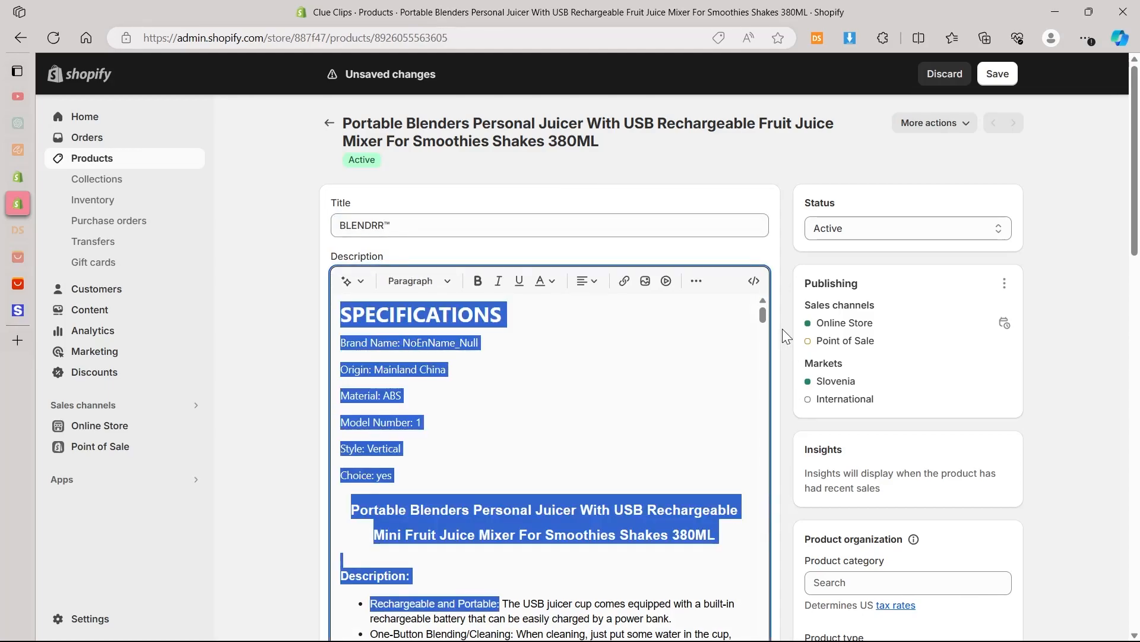
pyautogui.press('BackSpace')
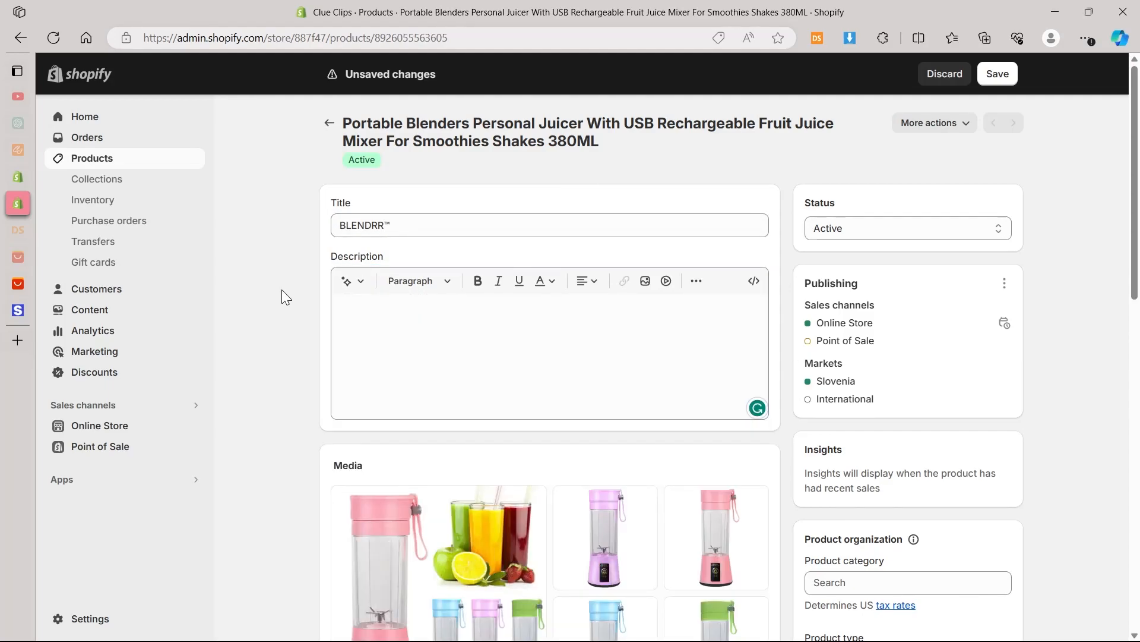
pyautogui.hotkey('ctrl', 'v')
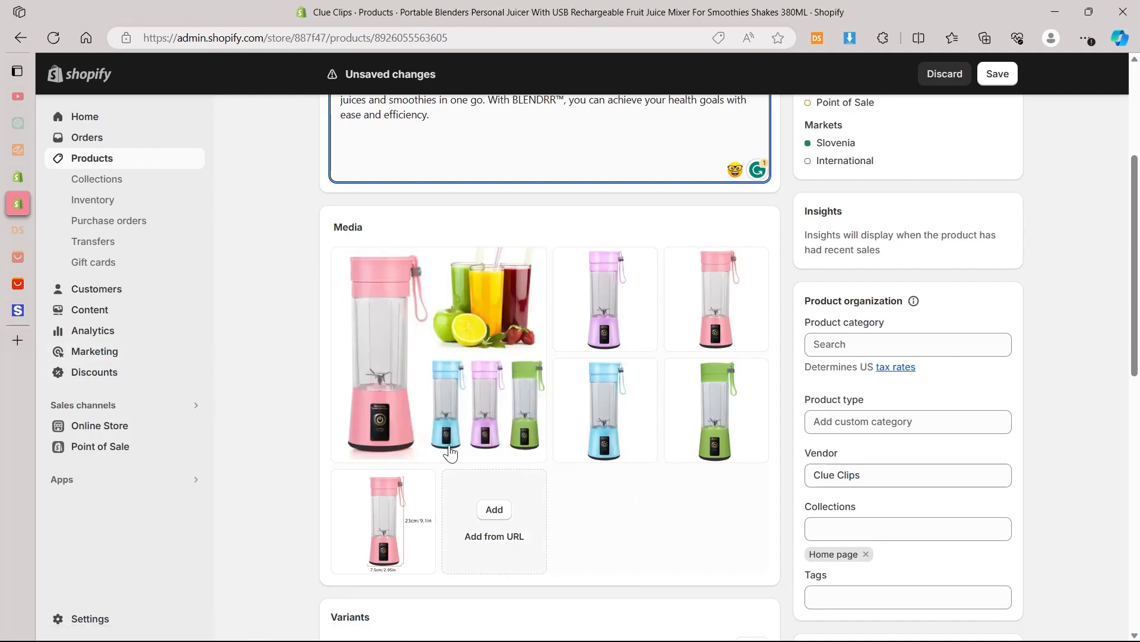
pyautogui.moveTo(676, 451)
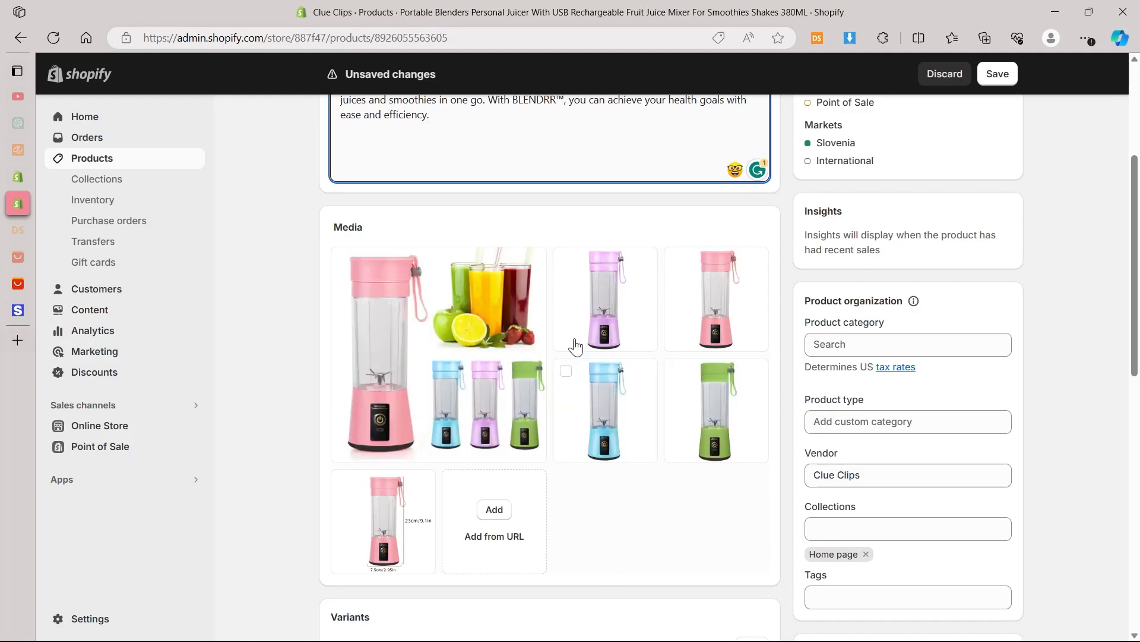
pyautogui.moveTo(510, 340)
pyautogui.moveTo(563, 347)
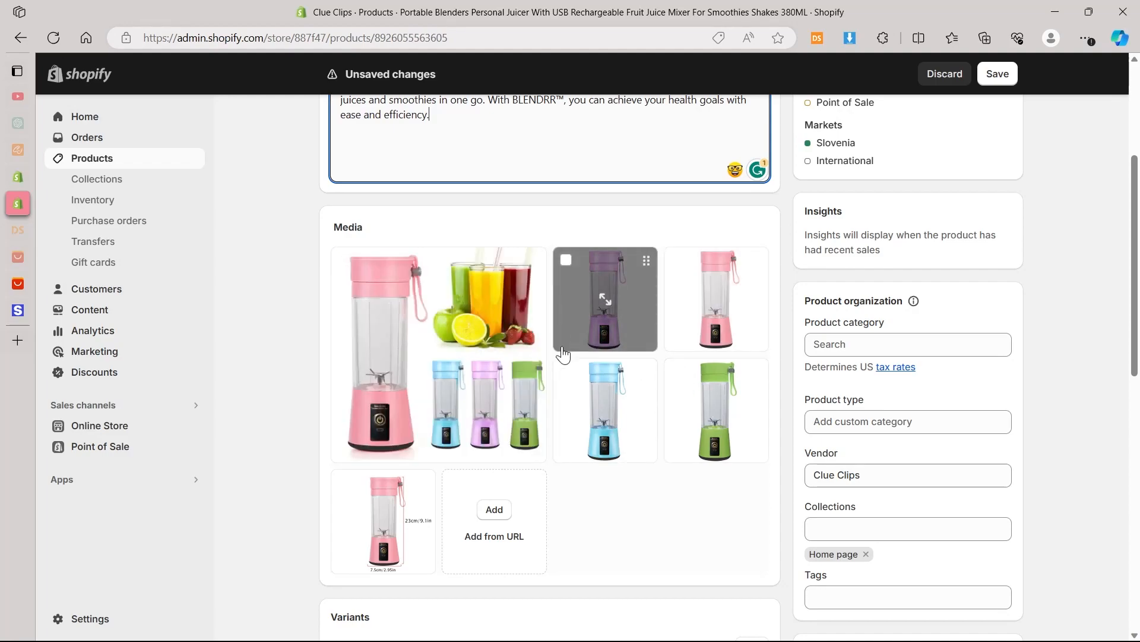
pyautogui.moveTo(346, 331)
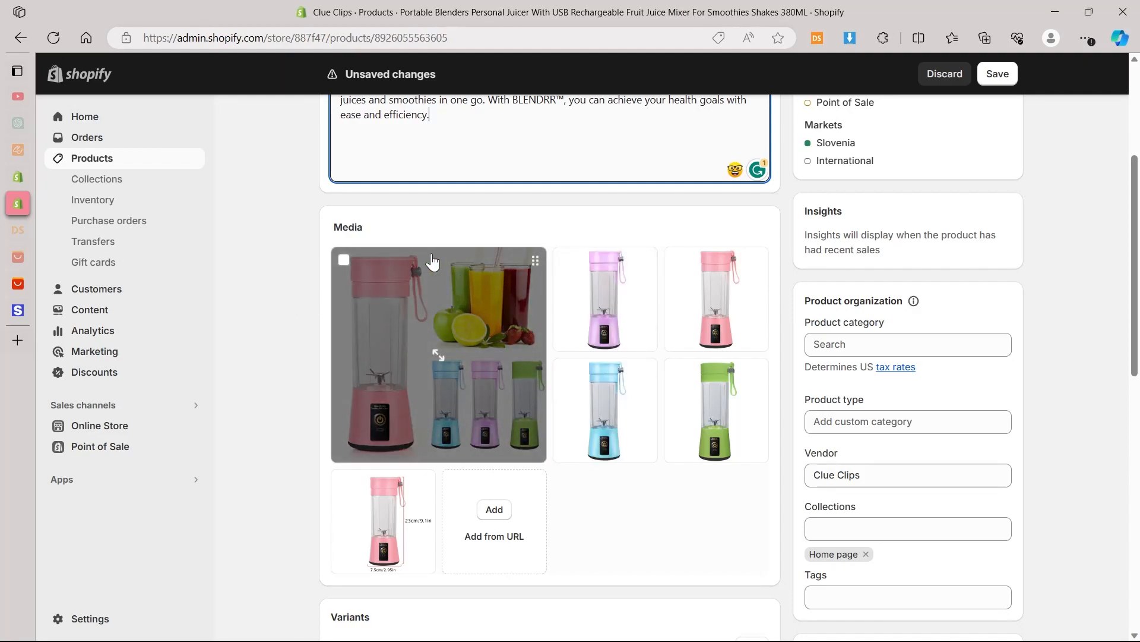
pyautogui.click(537, 261)
pyautogui.click(1102, 77)
pyautogui.moveTo(480, 269); pyautogui.dragTo(452, 275)
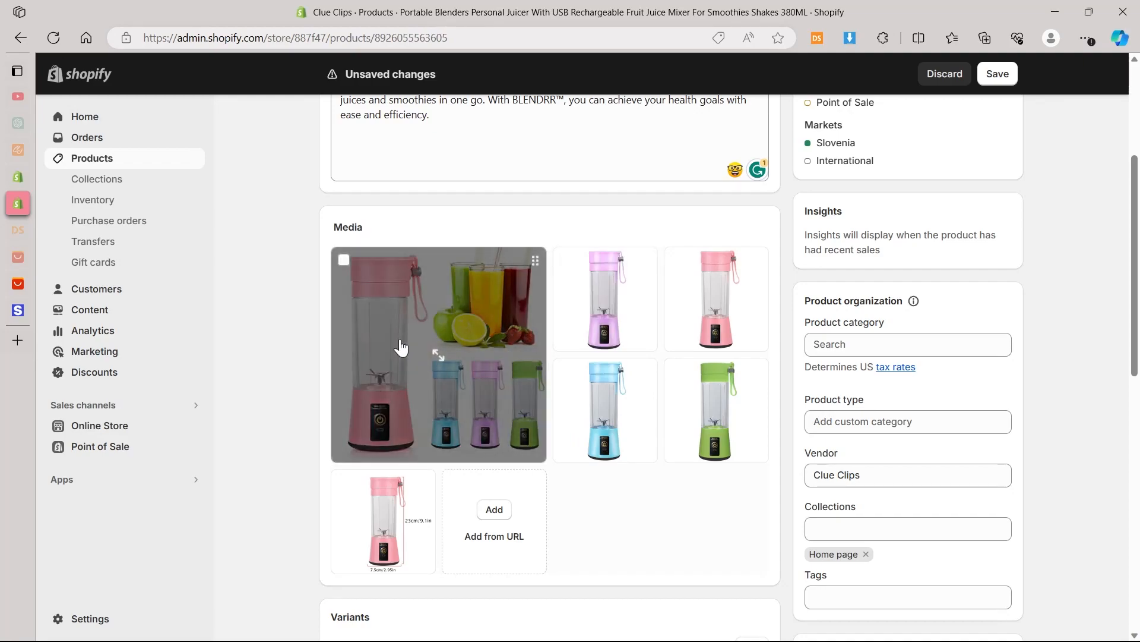
# Step: Open the product's Color option, check its values and close it again without adding one
pyautogui.moveTo(1136, 246); pyautogui.dragTo(1139, 423)
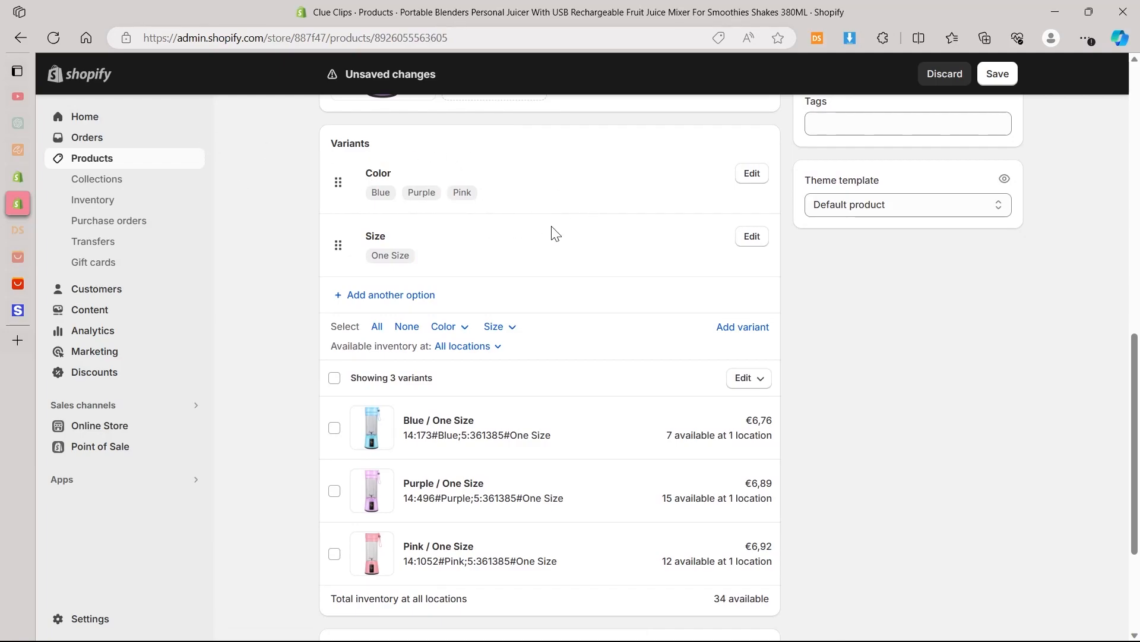
pyautogui.click(753, 180)
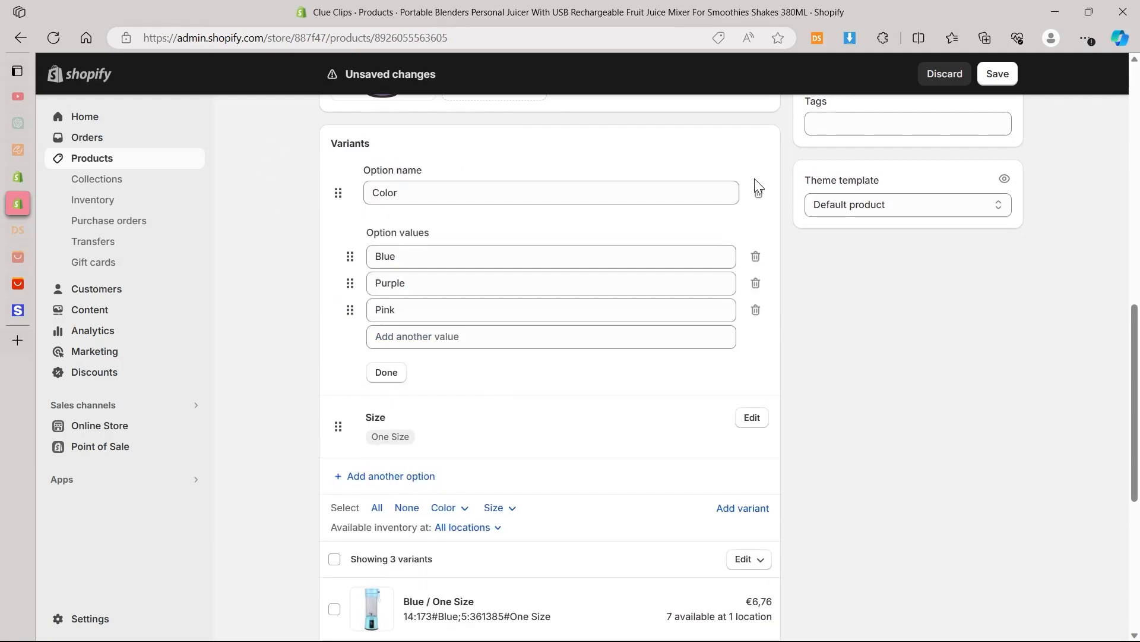
pyautogui.click(410, 256)
pyautogui.click(435, 336)
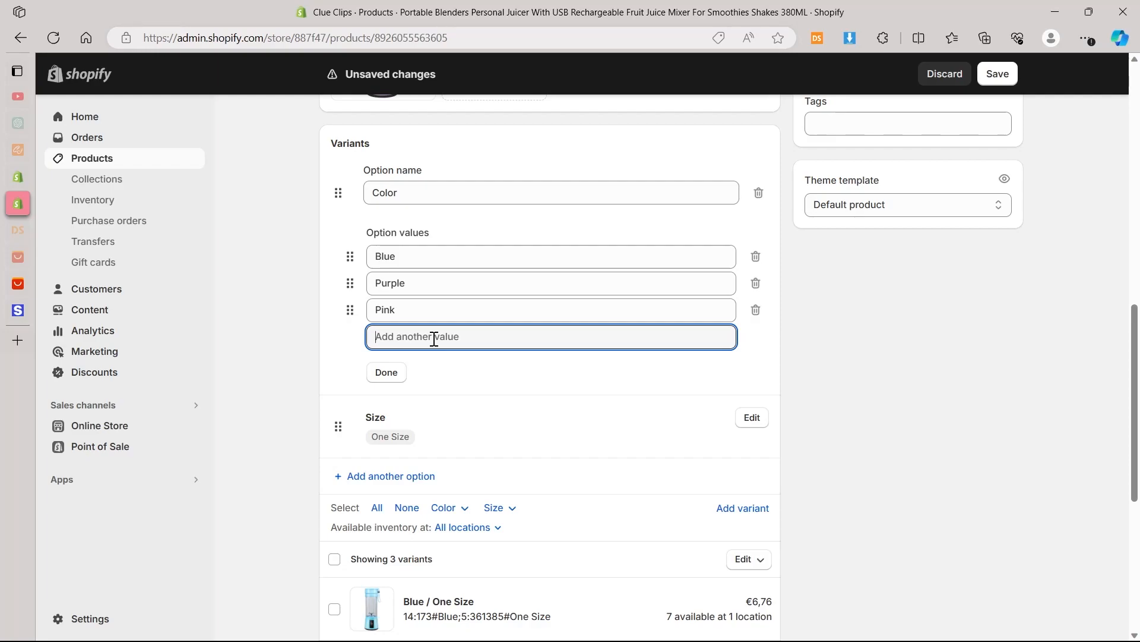
pyautogui.click(387, 373)
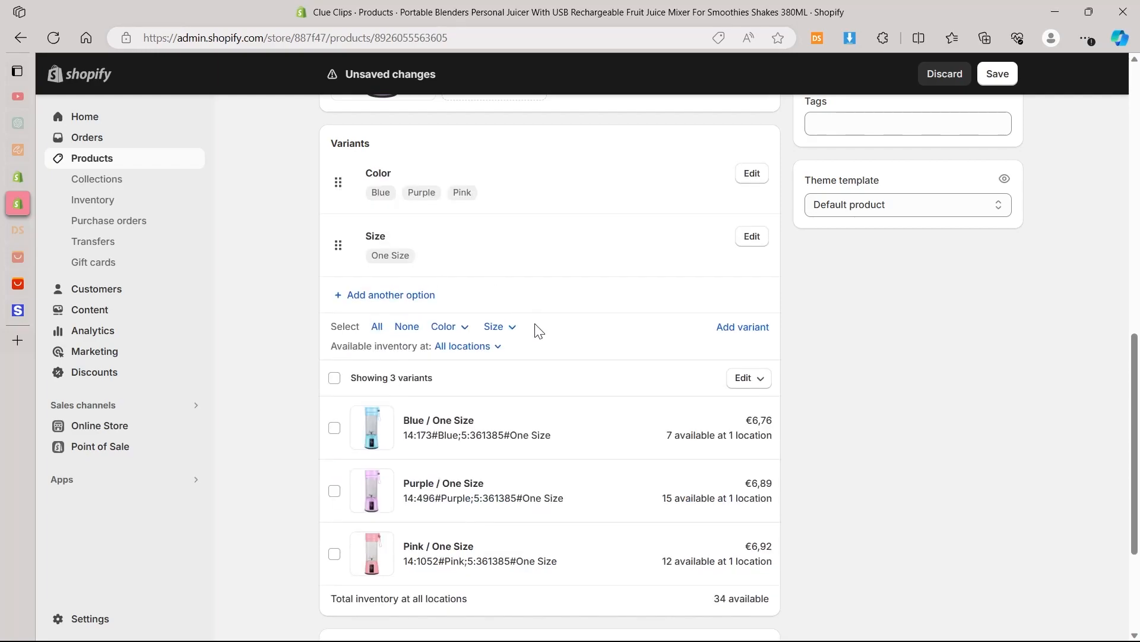
# Step: Add the value Smaller to the product's Size option
pyautogui.click(752, 237)
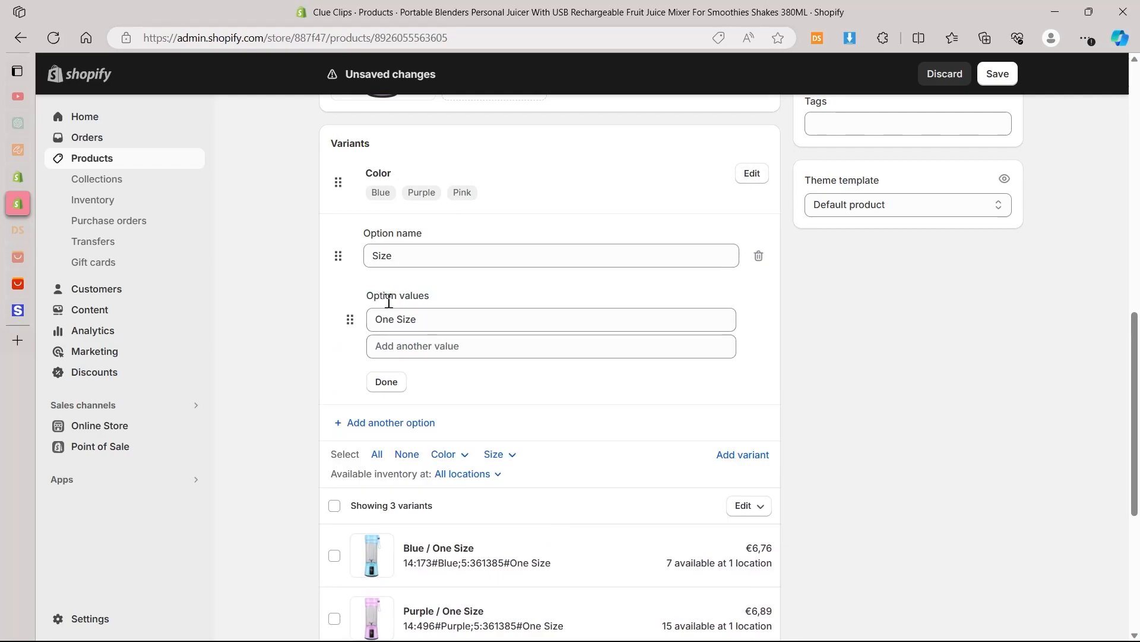
pyautogui.click(433, 322)
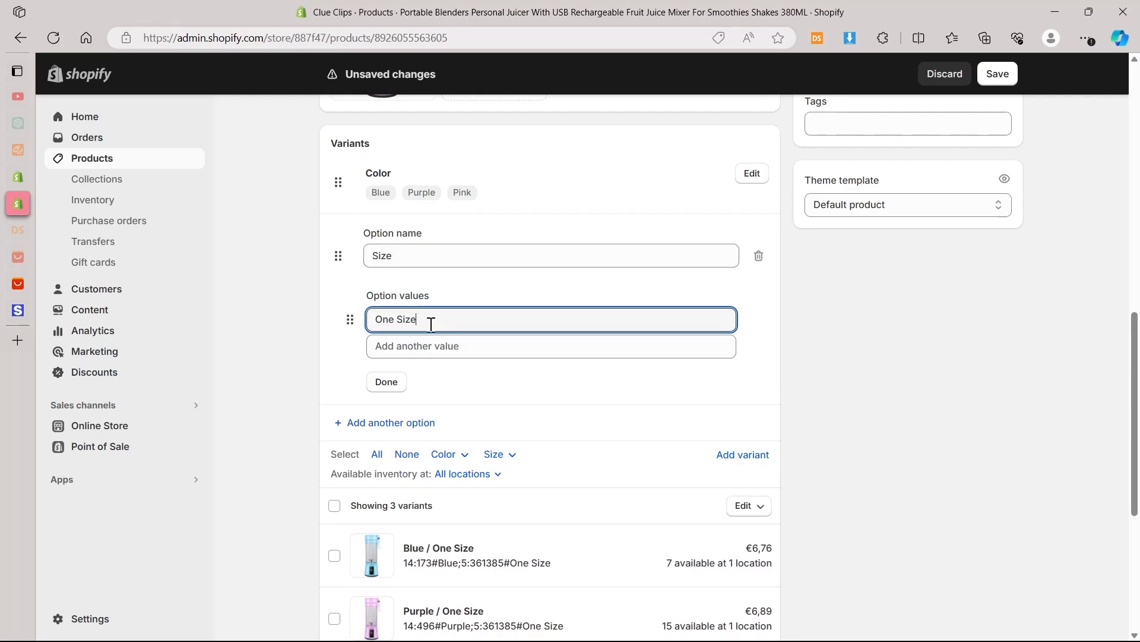
pyautogui.click(428, 350)
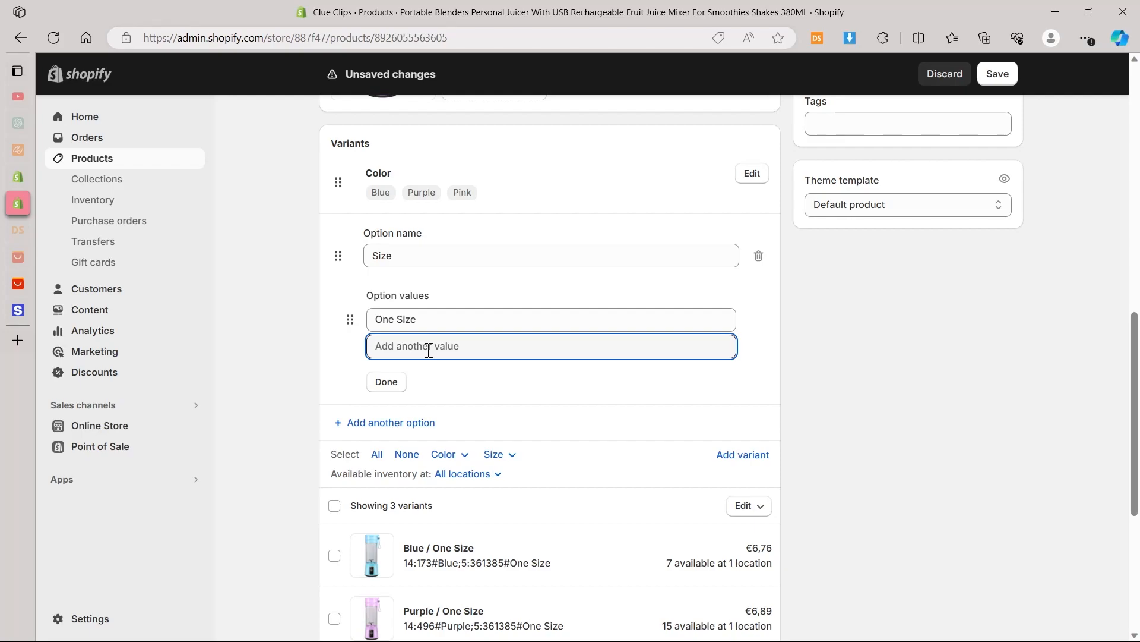
pyautogui.write('Sam')
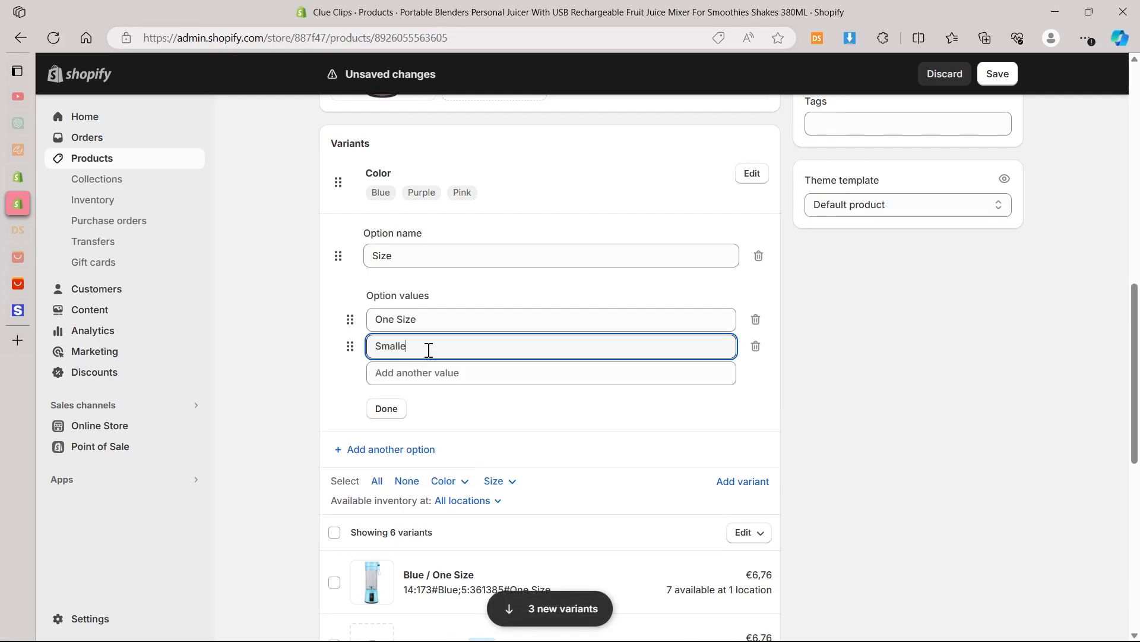
pyautogui.click(385, 417)
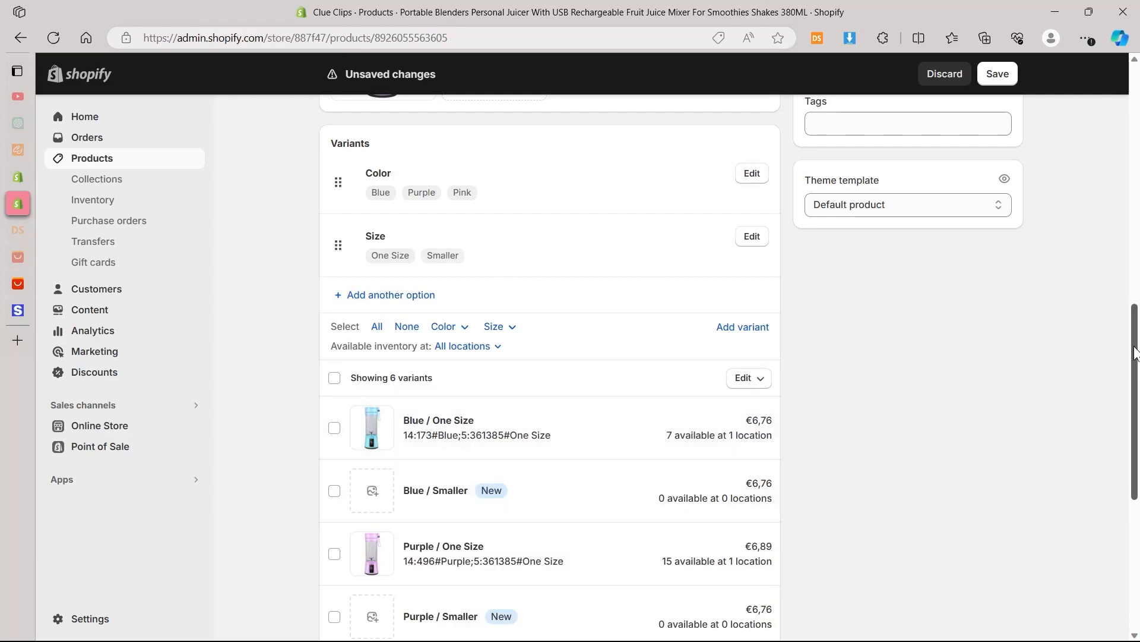
# Step: Delete the Smaller variants of the blue, purple and pink blenders
pyautogui.moveTo(1134, 351); pyautogui.dragTo(389, 273)
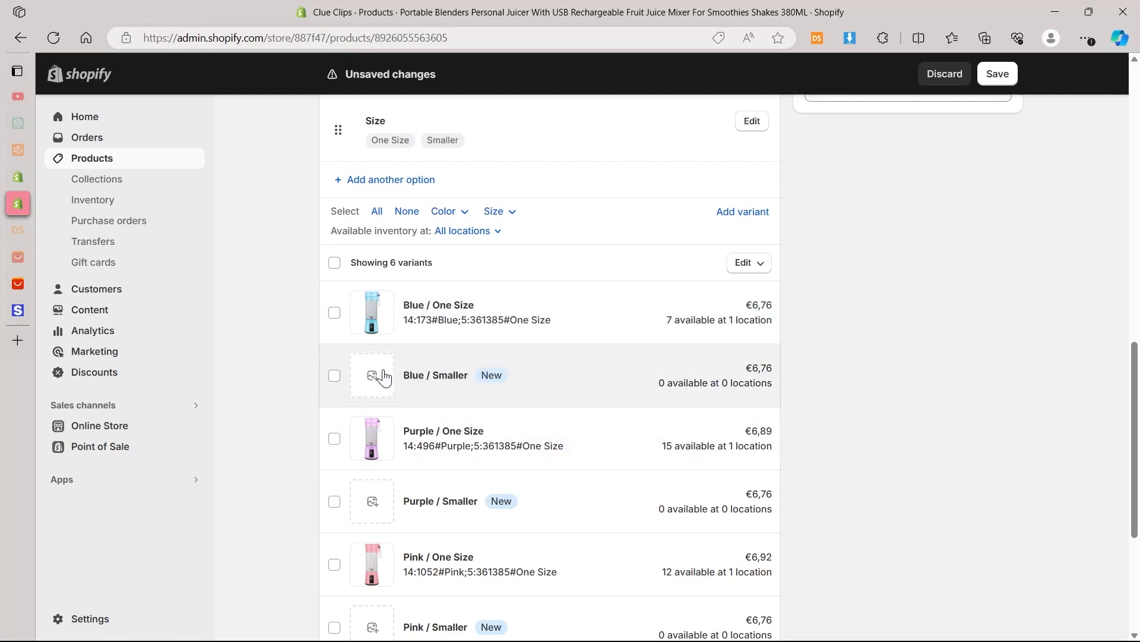
pyautogui.click(334, 376)
pyautogui.click(578, 594)
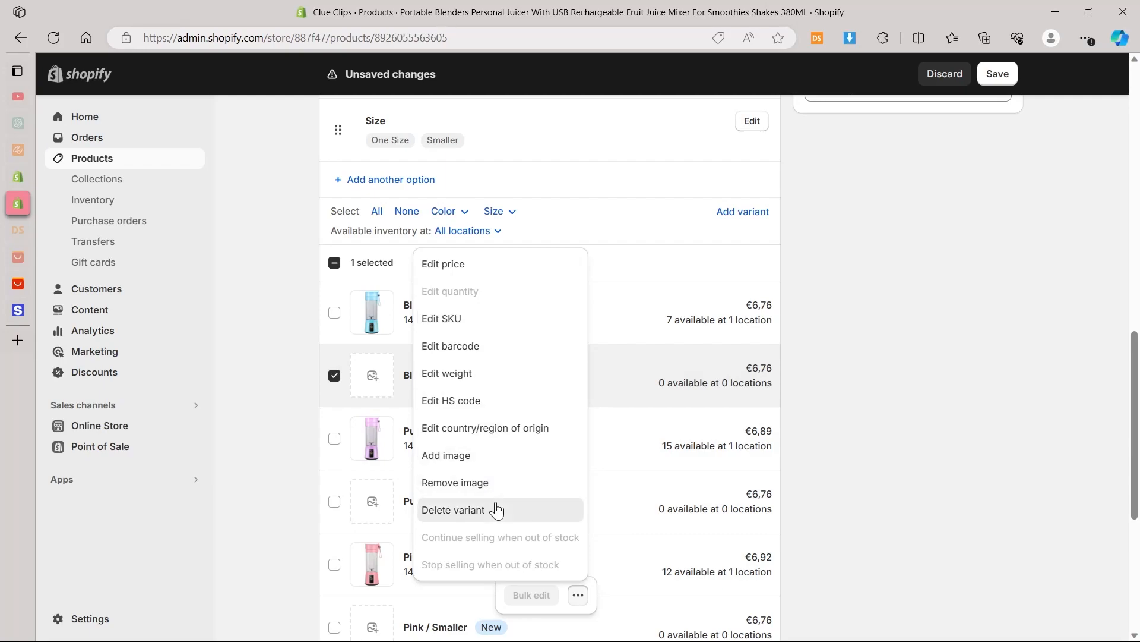
pyautogui.click(497, 510)
pyautogui.click(334, 502)
pyautogui.click(335, 627)
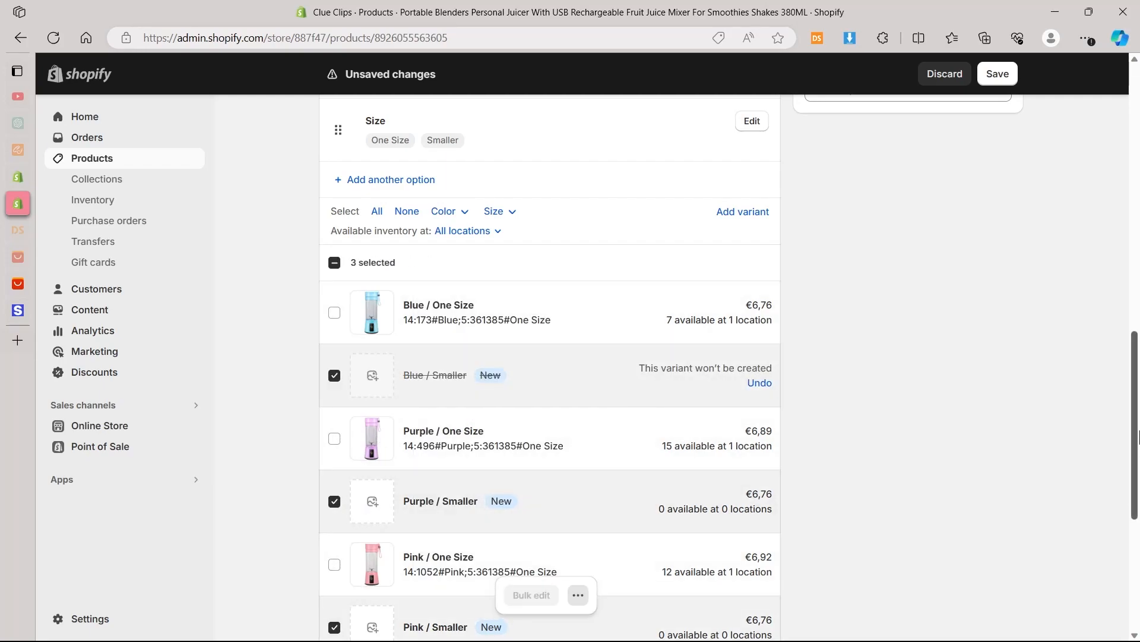
pyautogui.scroll(-2, 777, 255)
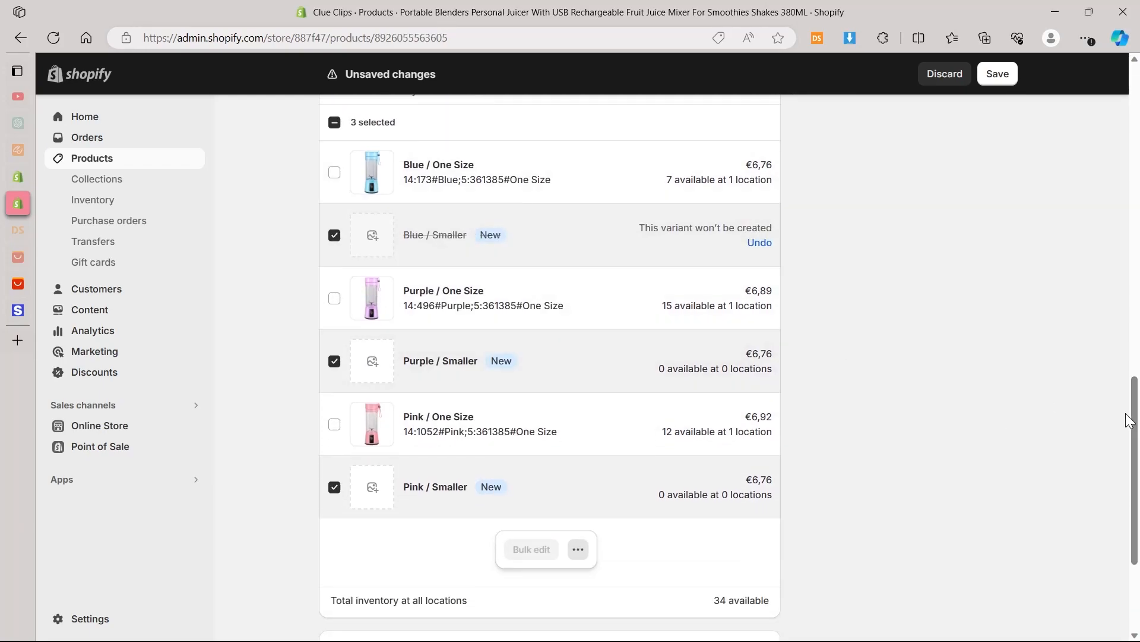
pyautogui.scroll(4, 1138, 362)
pyautogui.scroll(-3, 683, 445)
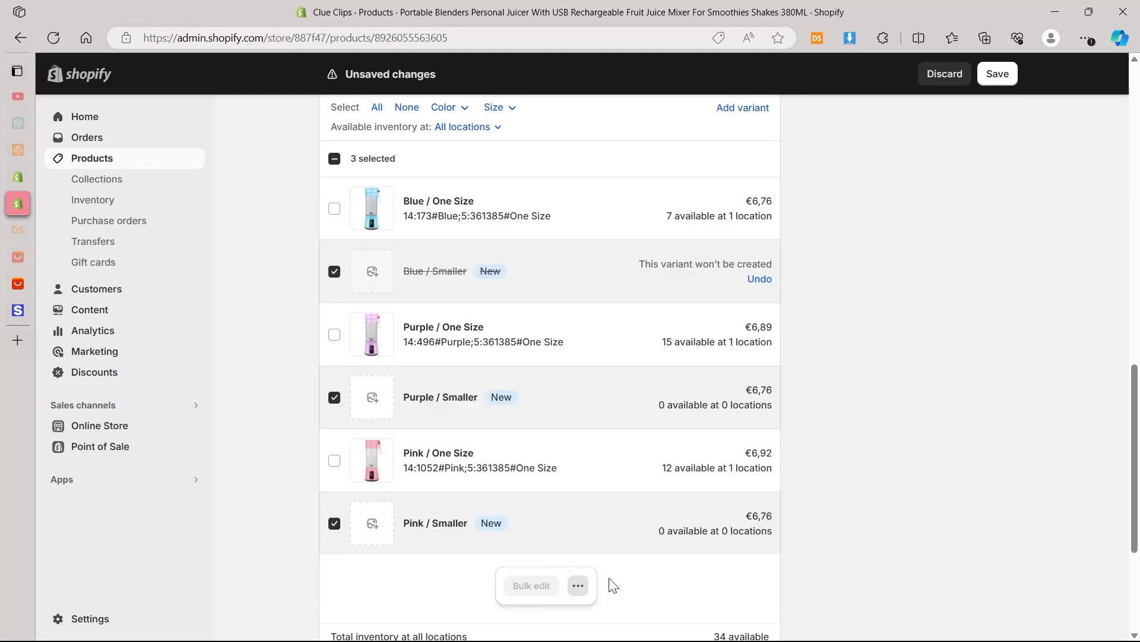
pyautogui.click(578, 587)
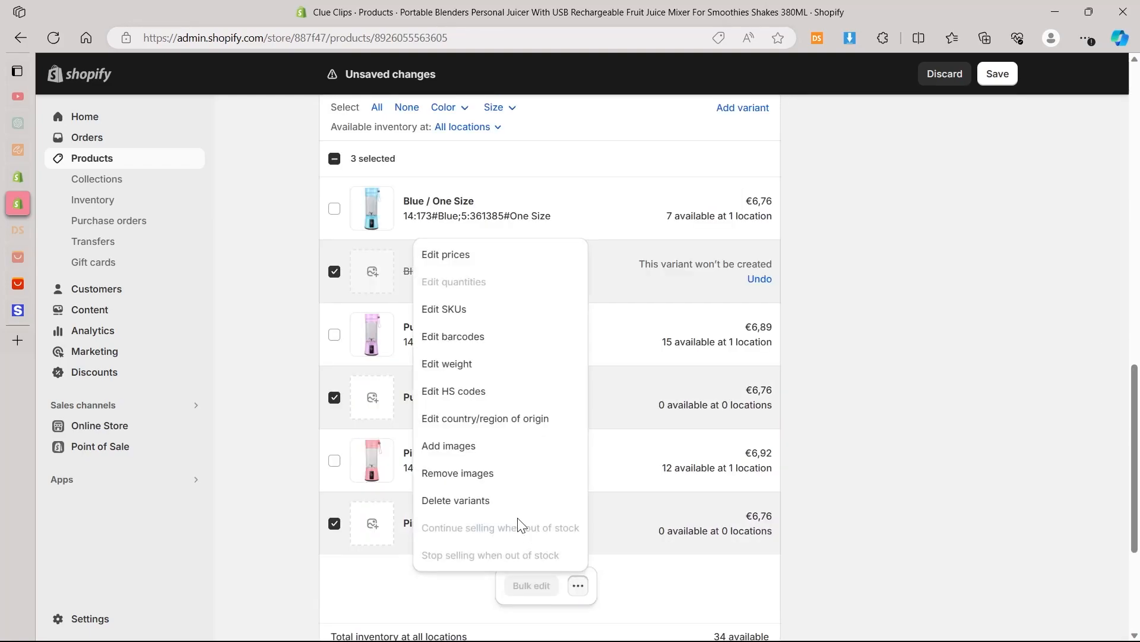
pyautogui.click(492, 500)
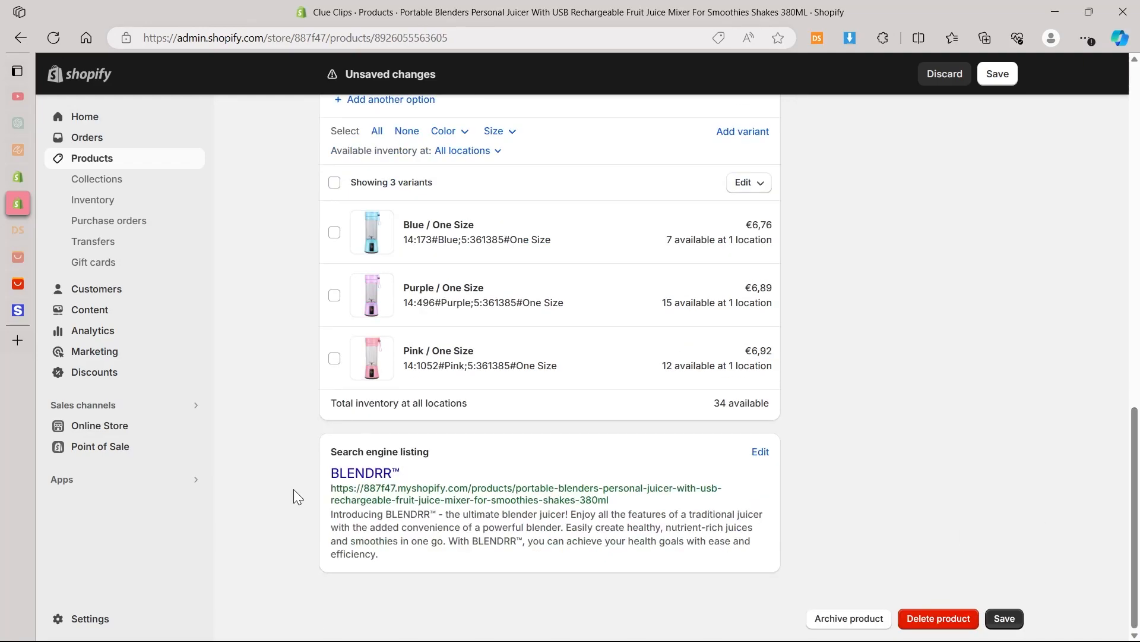
# Step: Save the product's changes and open the Default product template in the Sense theme's editor
pyautogui.click(1004, 619)
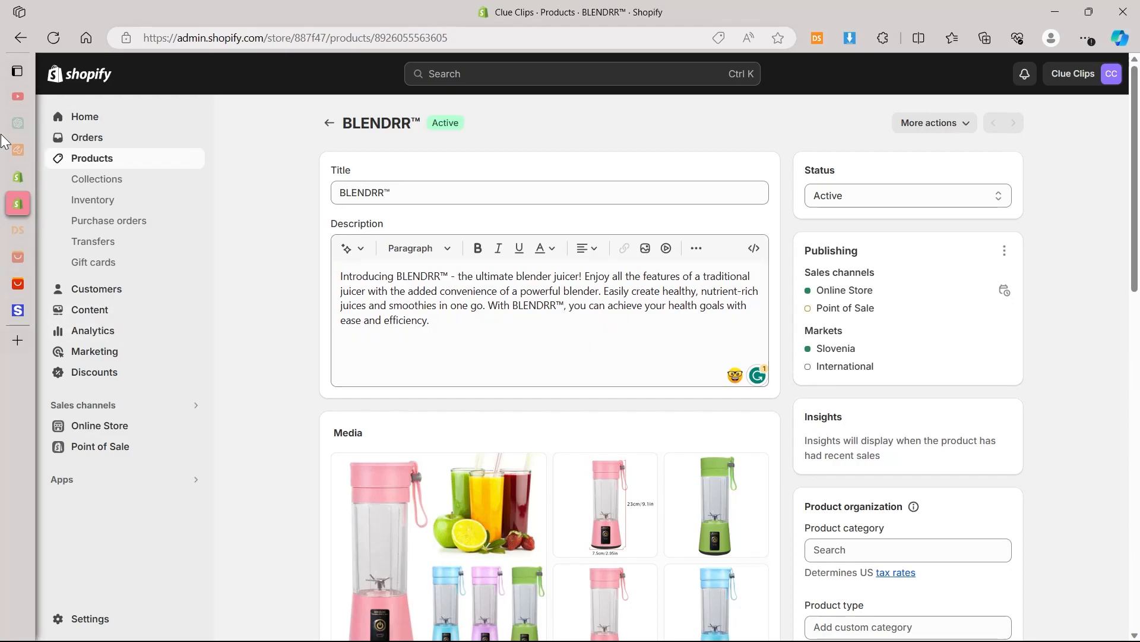
pyautogui.moveTo(10, 187)
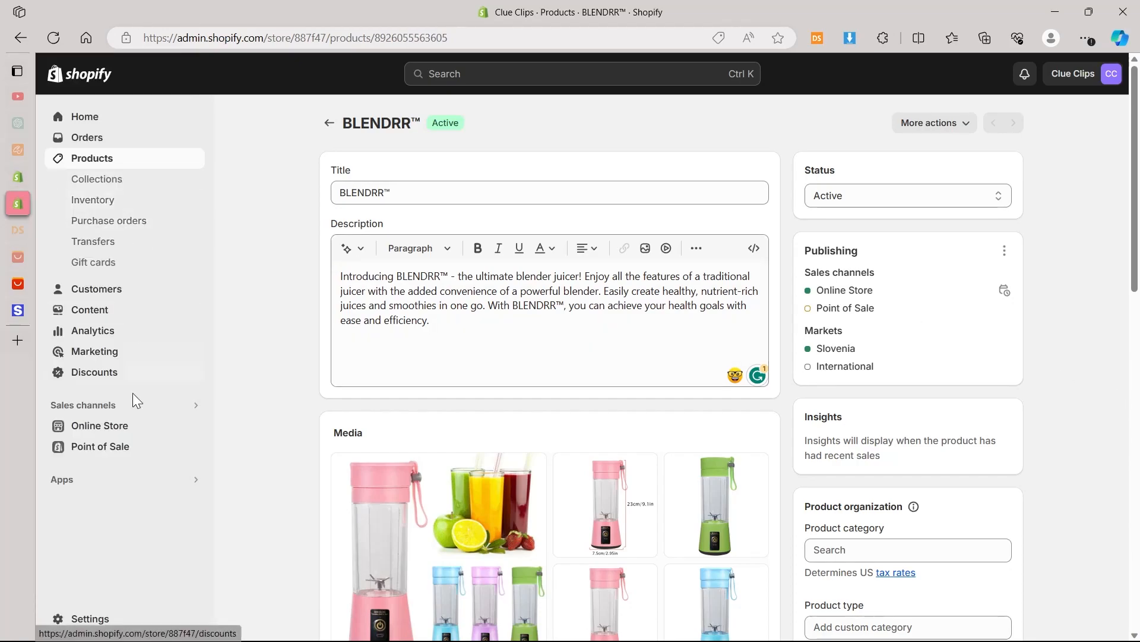
pyautogui.click(119, 426)
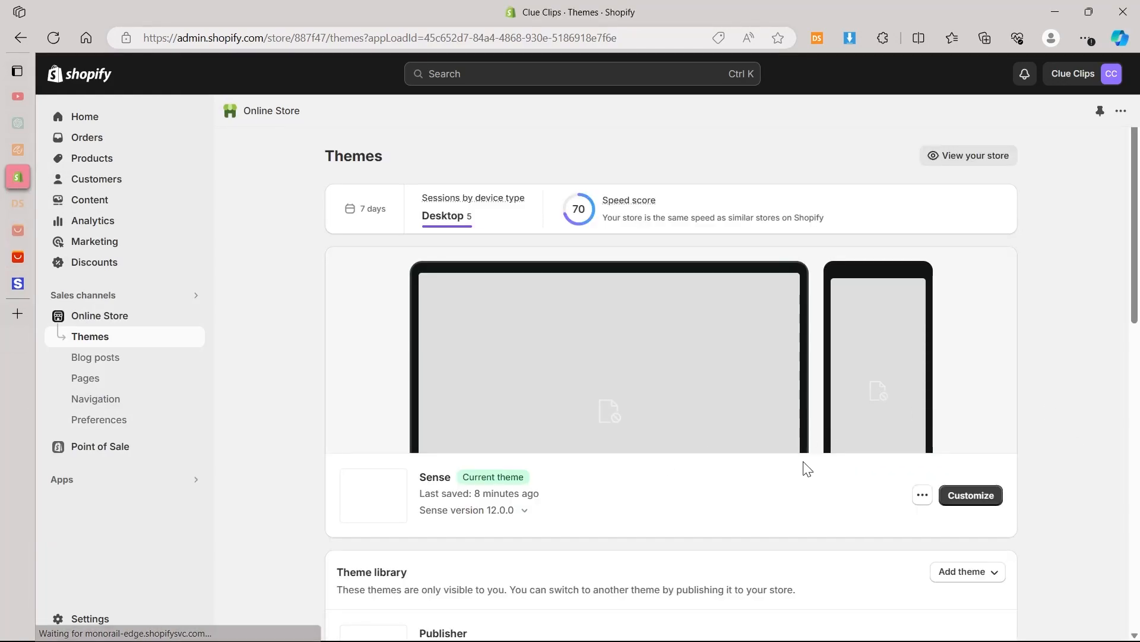
pyautogui.click(976, 503)
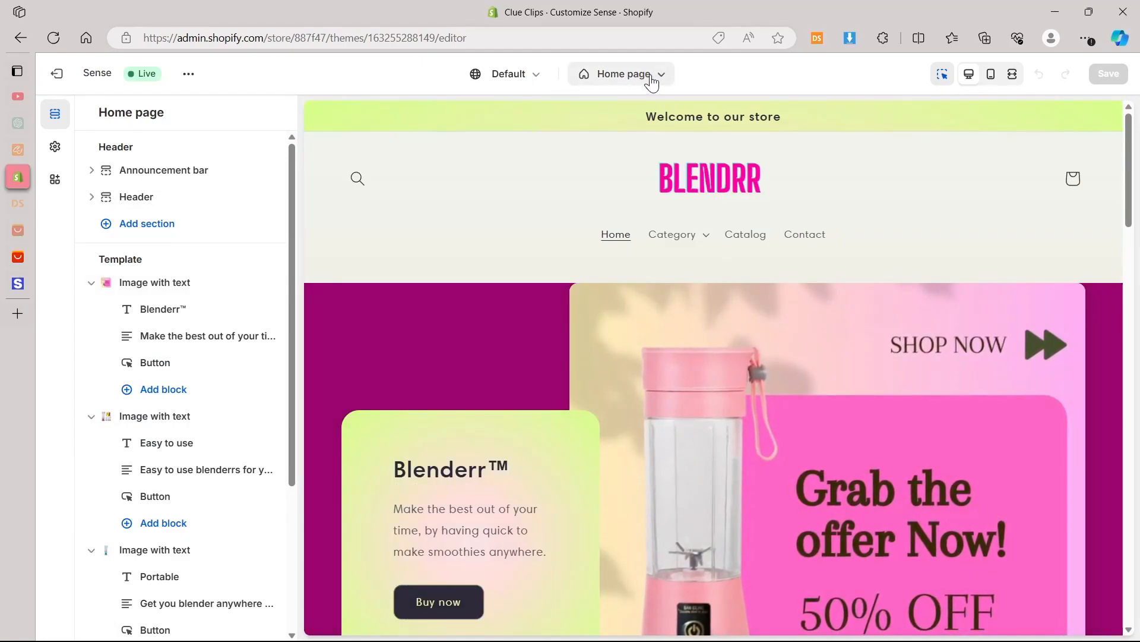
pyautogui.click(656, 75)
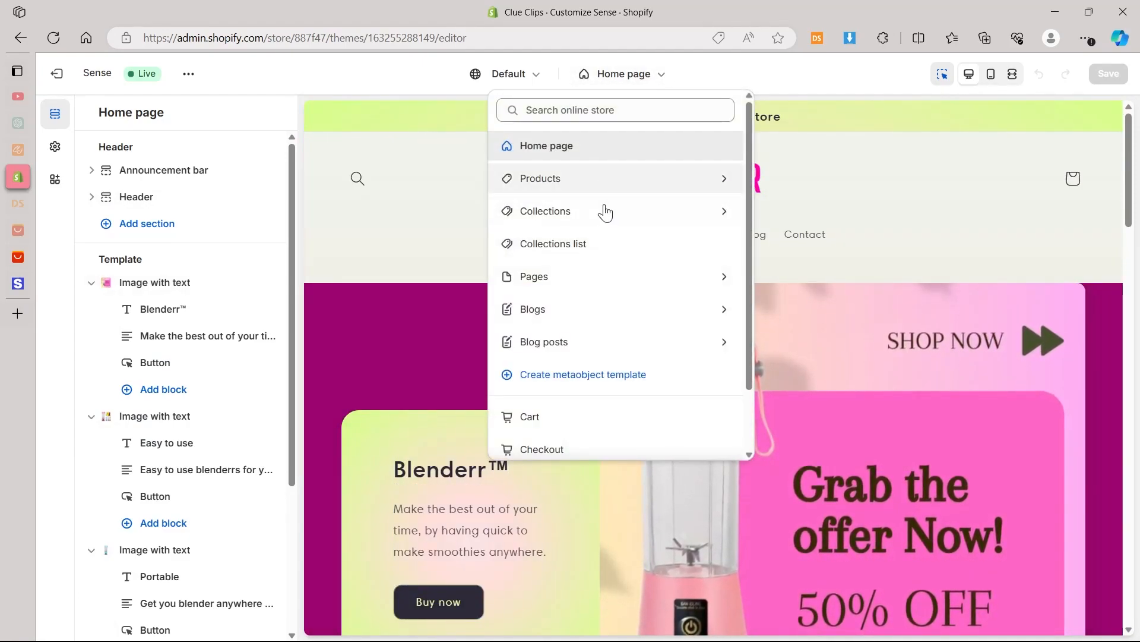
pyautogui.click(526, 181)
pyautogui.click(585, 186)
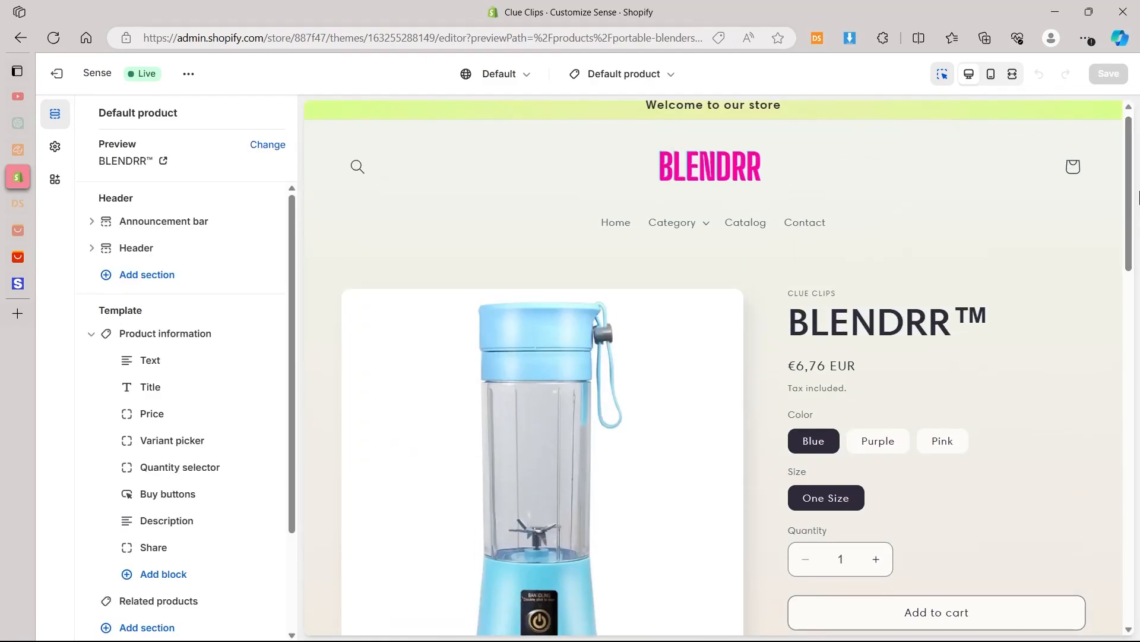
# Step: Review the product page preview, checking the description and the Purple and Pink color variants
pyautogui.scroll(-3, 555, 280)
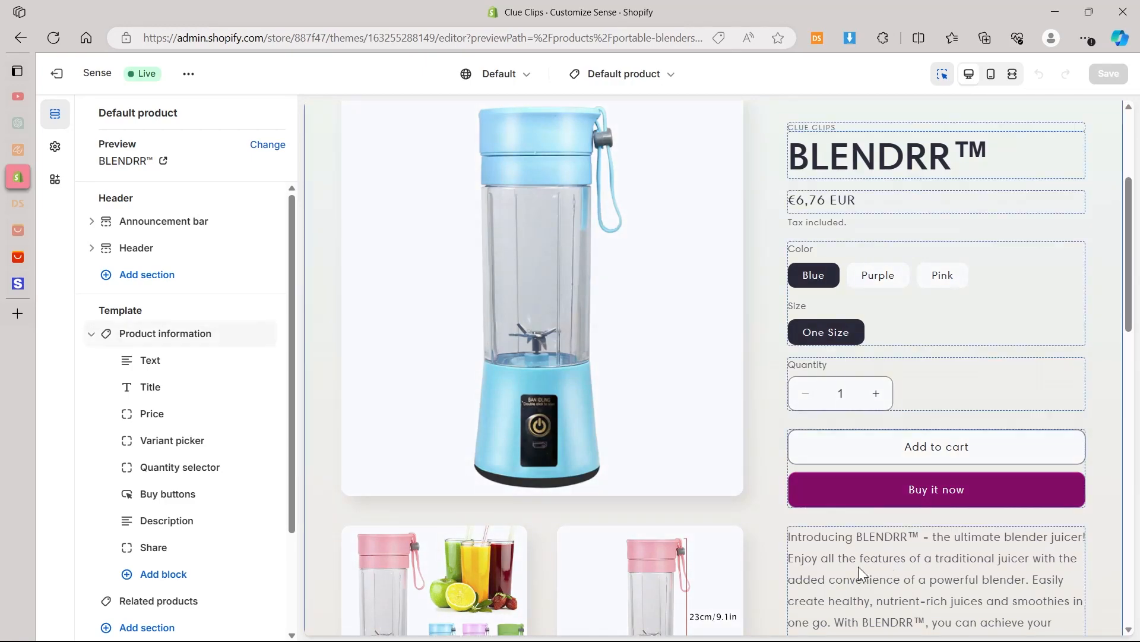
pyautogui.click(878, 576)
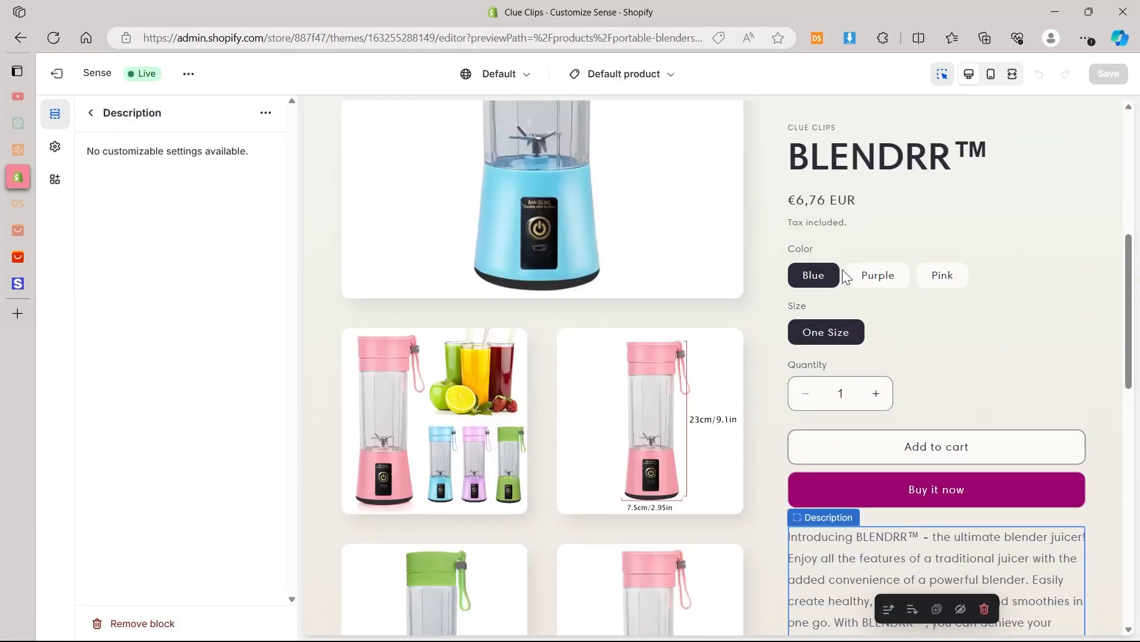
pyautogui.click(869, 277)
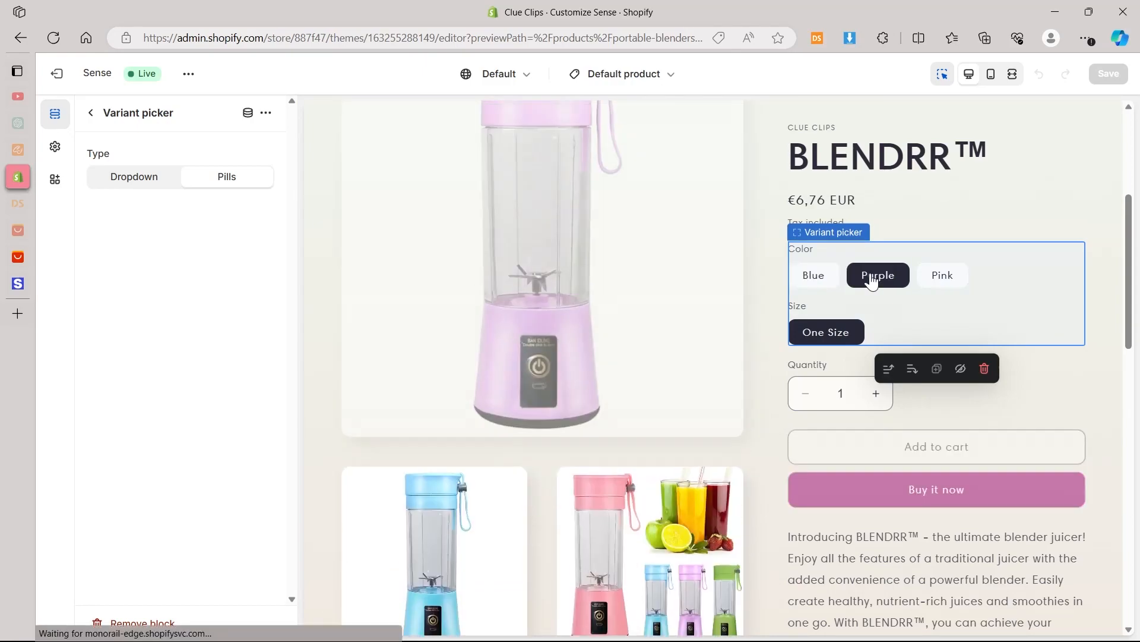
pyautogui.click(950, 276)
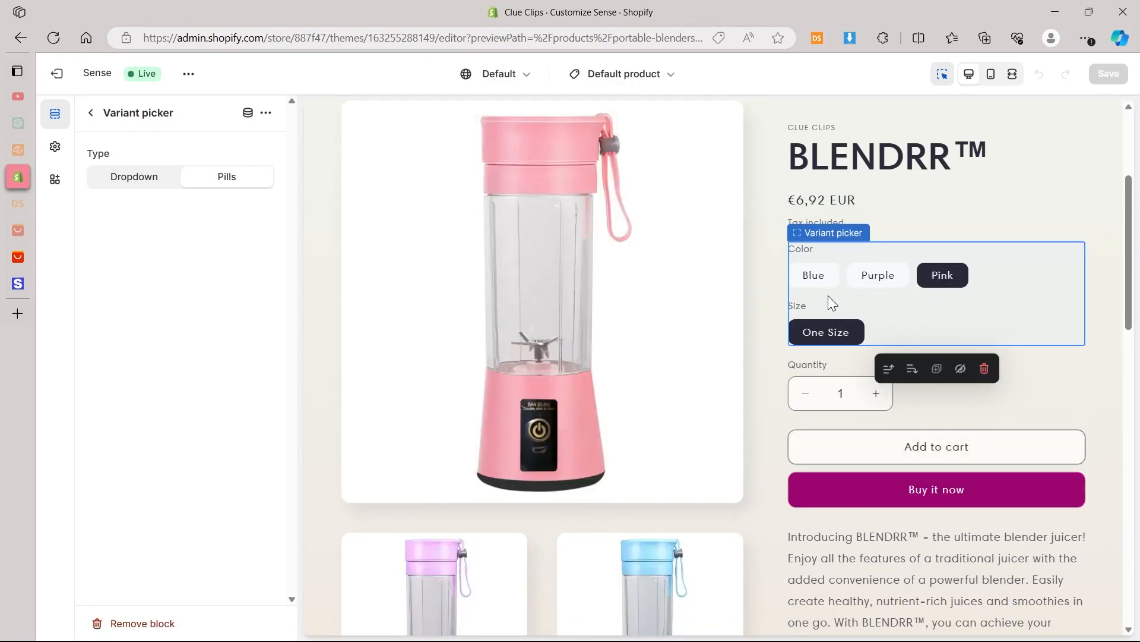
pyautogui.click(882, 277)
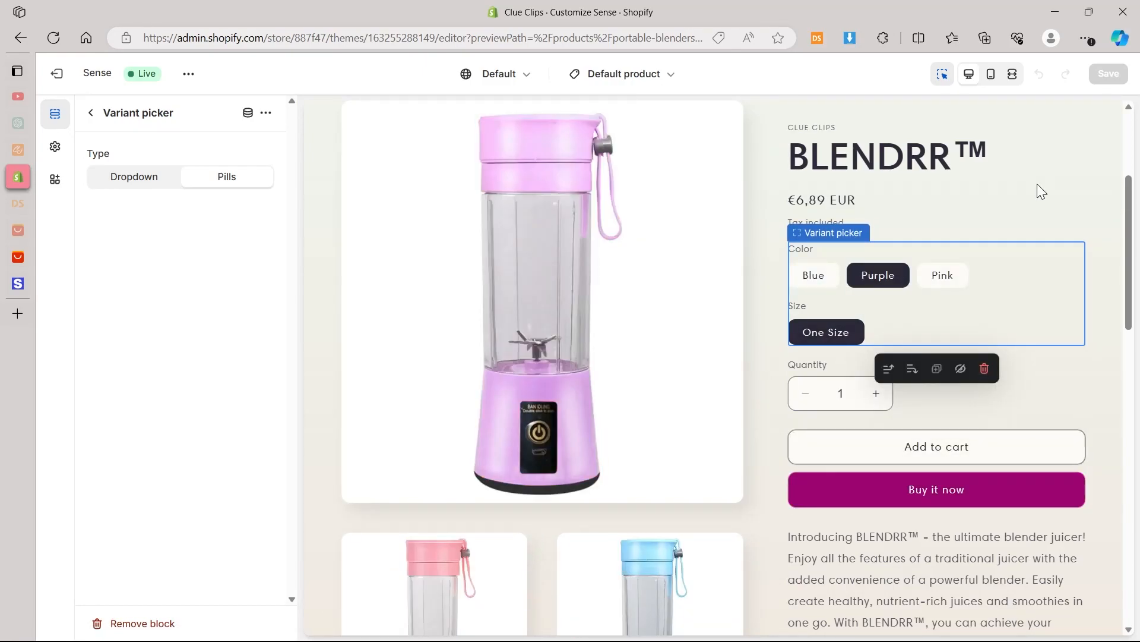
pyautogui.scroll(3, 817, 303)
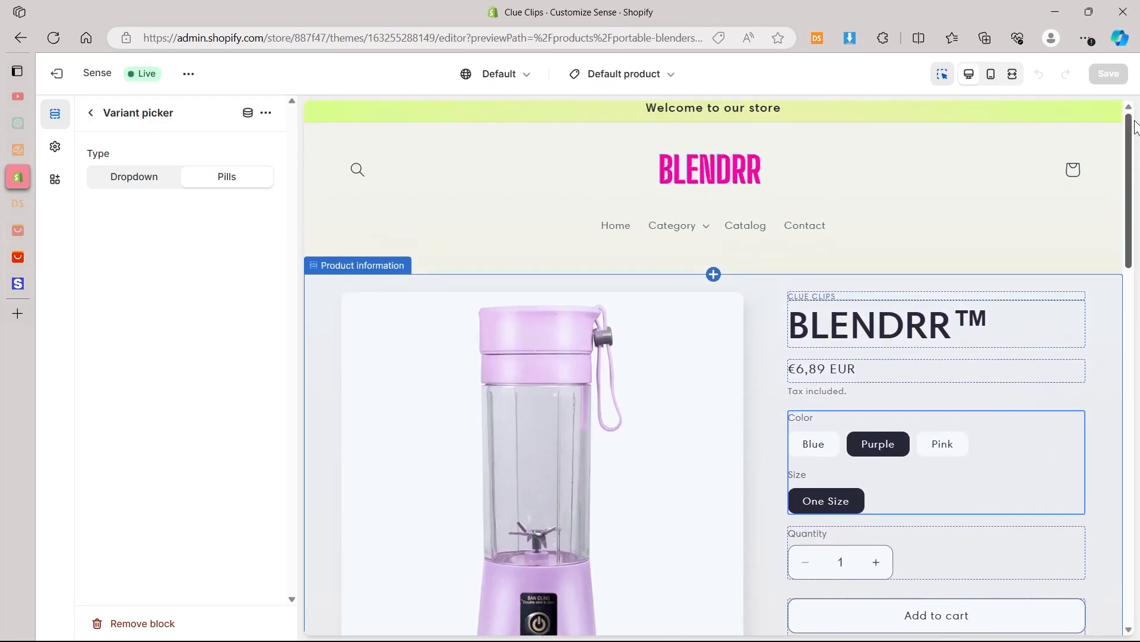
# Step: Remove the vendor text block above the product title and the Share block below the description
pyautogui.click(818, 304)
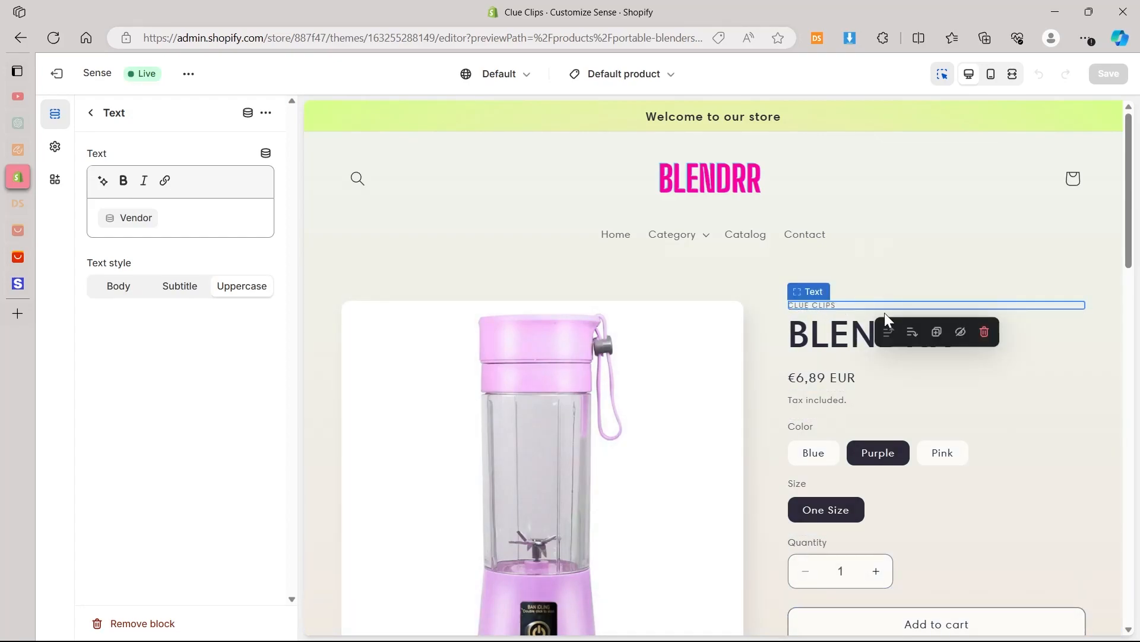
pyautogui.click(985, 331)
pyautogui.click(981, 333)
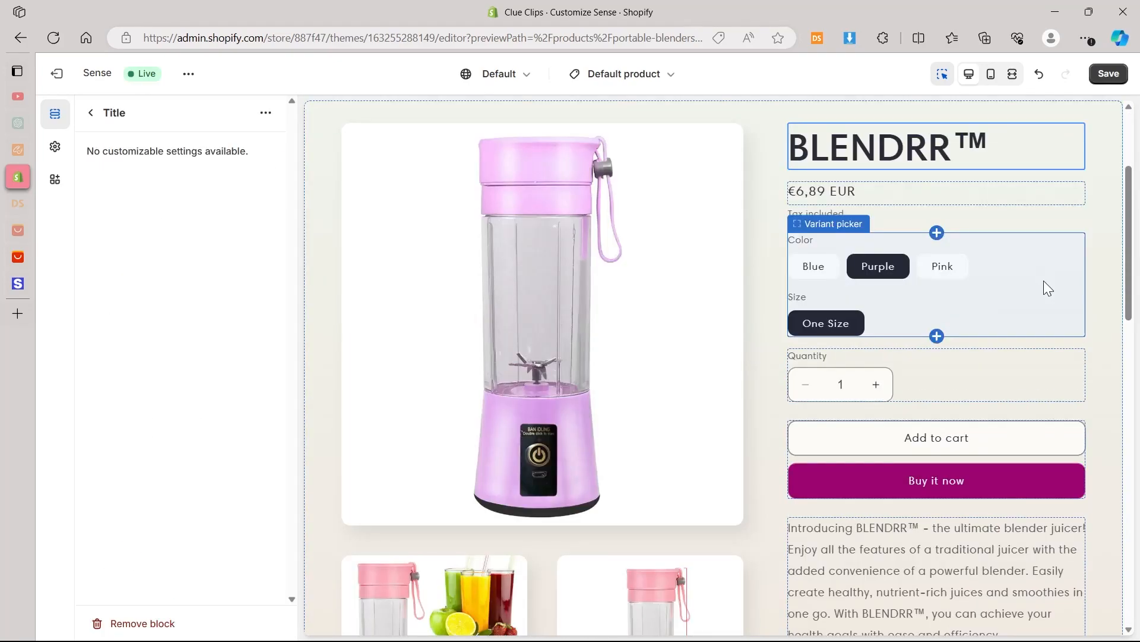
pyautogui.moveTo(1129, 224); pyautogui.dragTo(1123, 449)
pyautogui.click(817, 393)
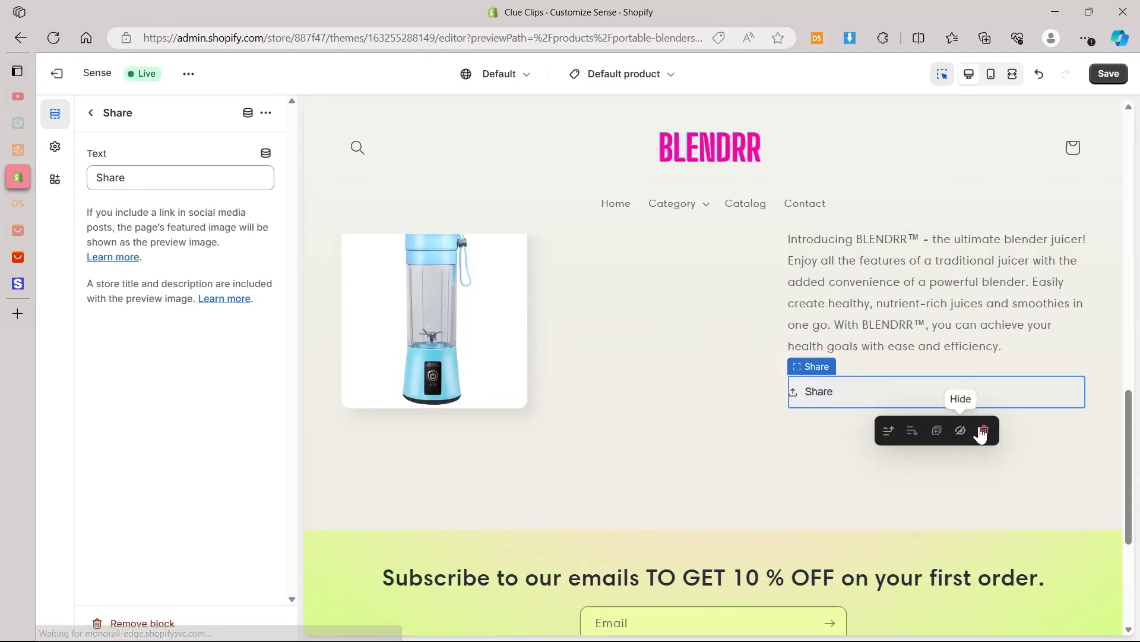
pyautogui.click(983, 431)
# Step: Save the Default product template and return to the home page from the store logo
pyautogui.moveTo(1127, 182); pyautogui.dragTo(1136, 67)
pyautogui.click(1106, 75)
pyautogui.click(710, 178)
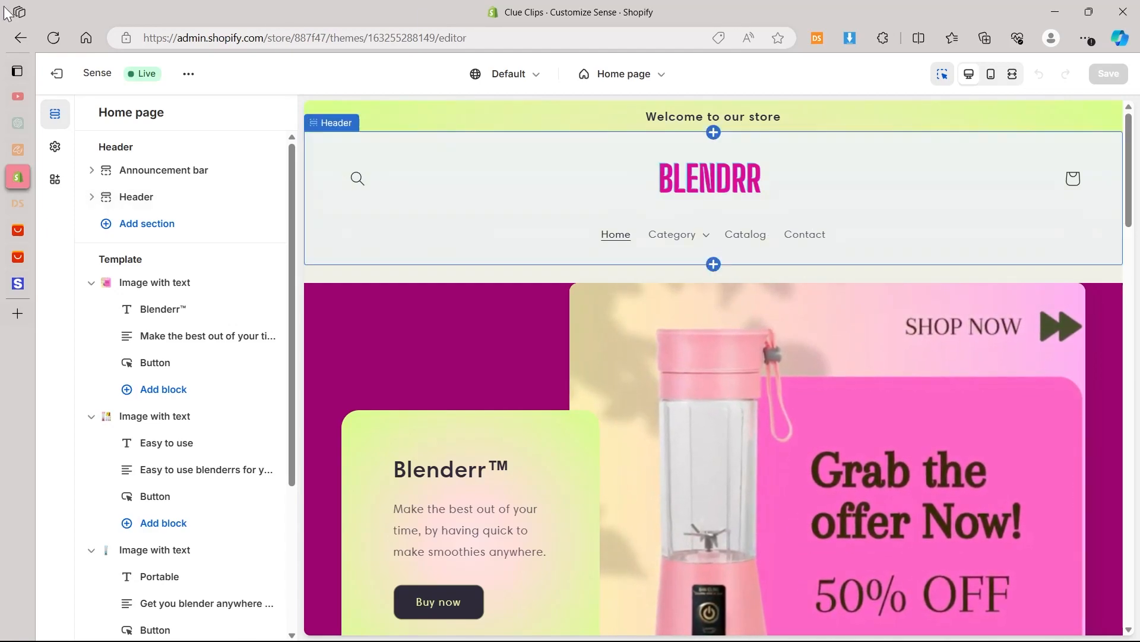
# Step: Leave the theme editor, open the Main menu in the store's navigation, and delete its Catalog item
pyautogui.click(71, 76)
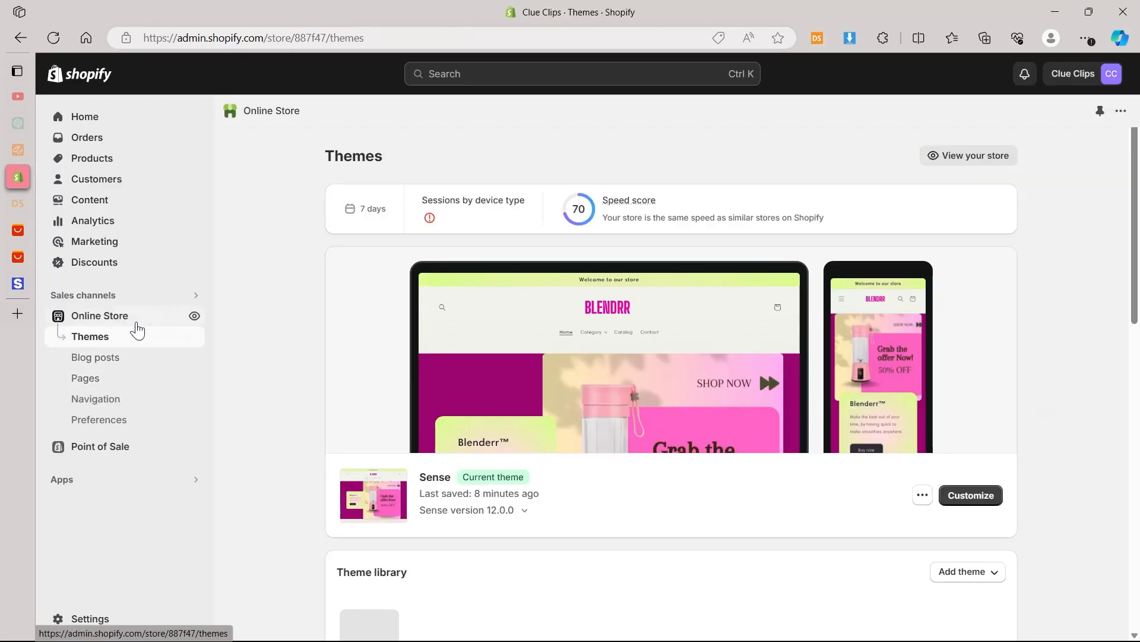
pyautogui.click(102, 402)
pyautogui.click(607, 291)
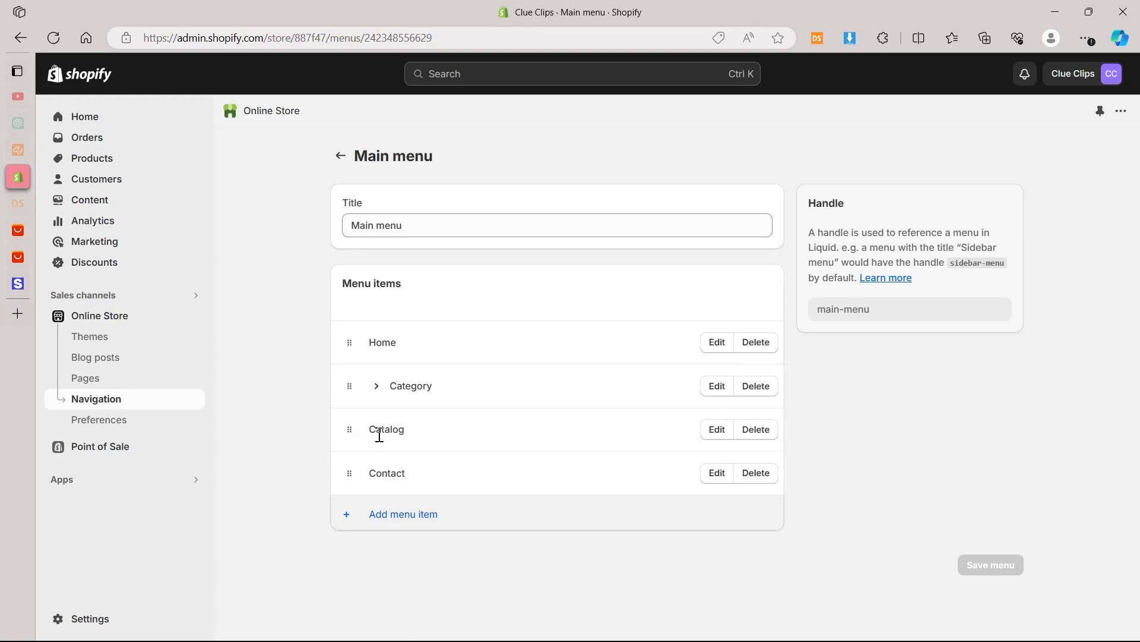
pyautogui.click(762, 432)
pyautogui.click(780, 393)
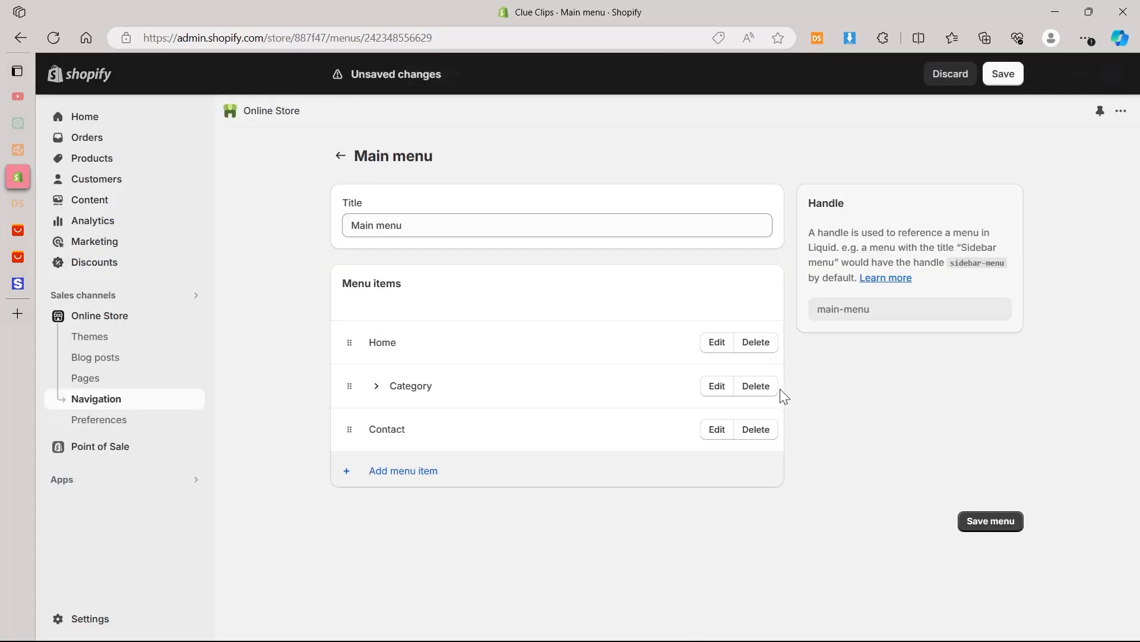
# Step: Delete the Category item together with its nested entries from the Main menu
pyautogui.click(375, 389)
pyautogui.click(370, 389)
pyautogui.click(753, 392)
pyautogui.click(789, 394)
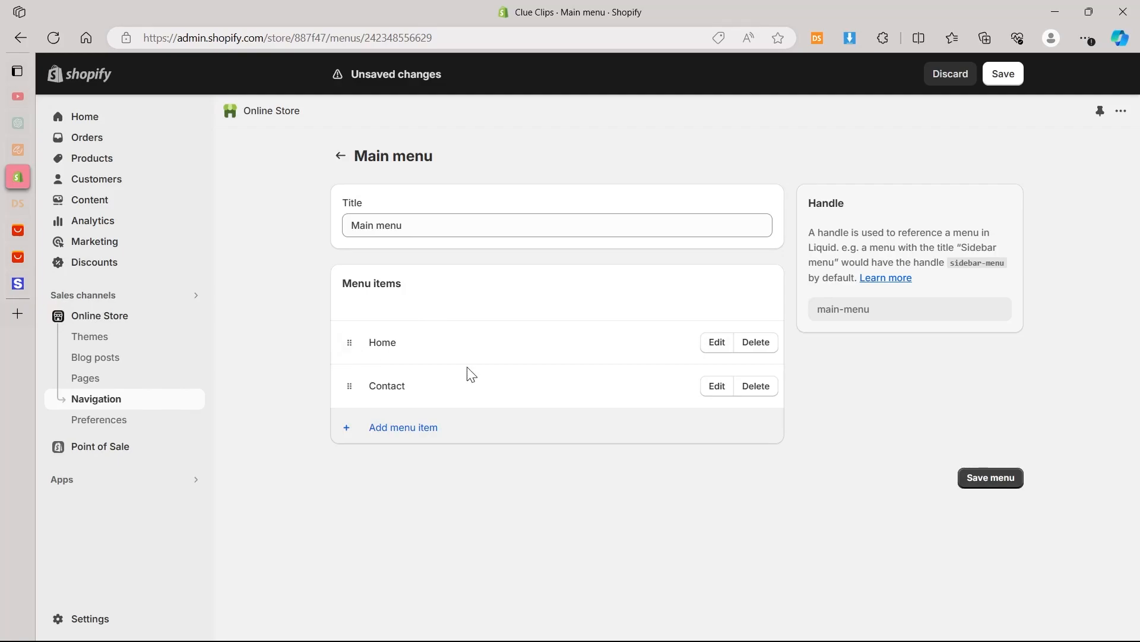
# Step: Add a Main menu item named BLENDRR™ that links to the BLENDRR™ product
pyautogui.click(374, 438)
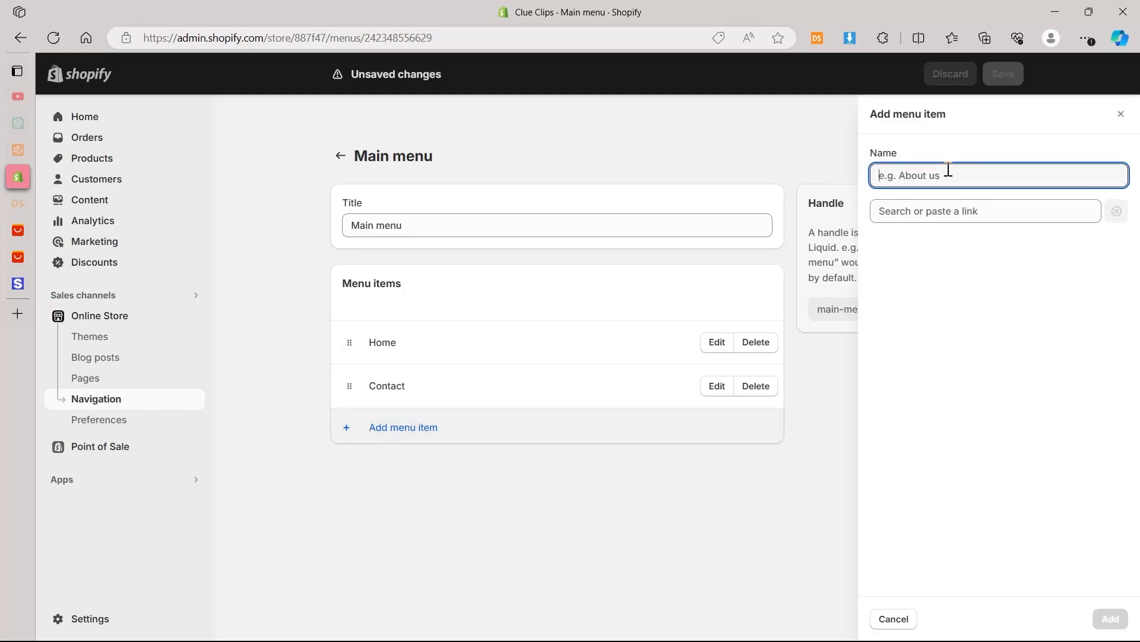
pyautogui.click(947, 213)
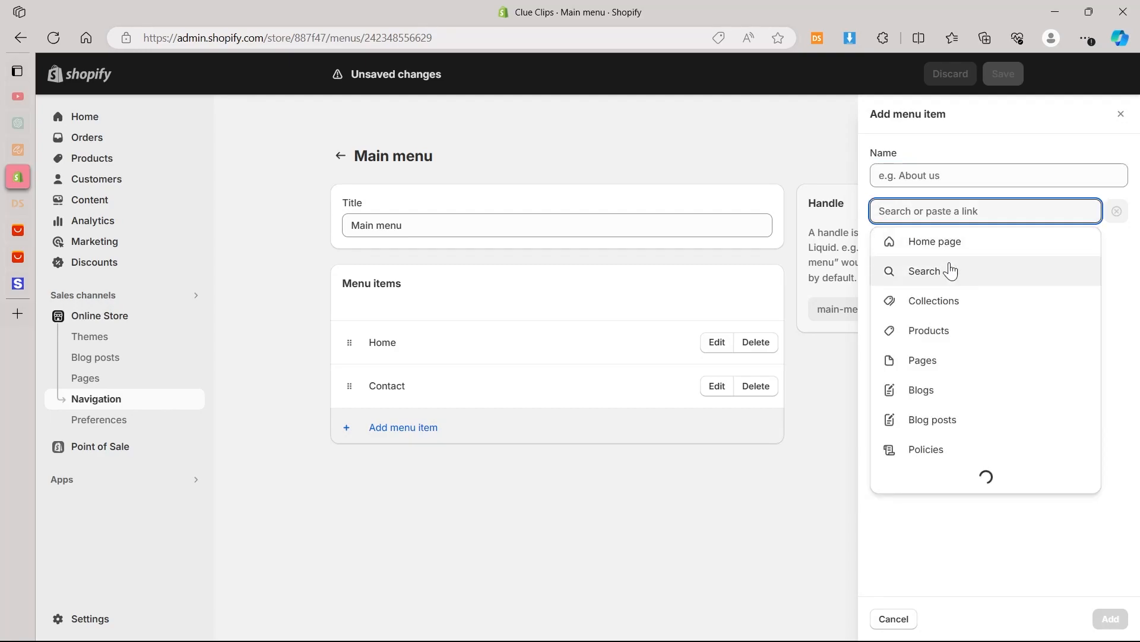
pyautogui.click(946, 333)
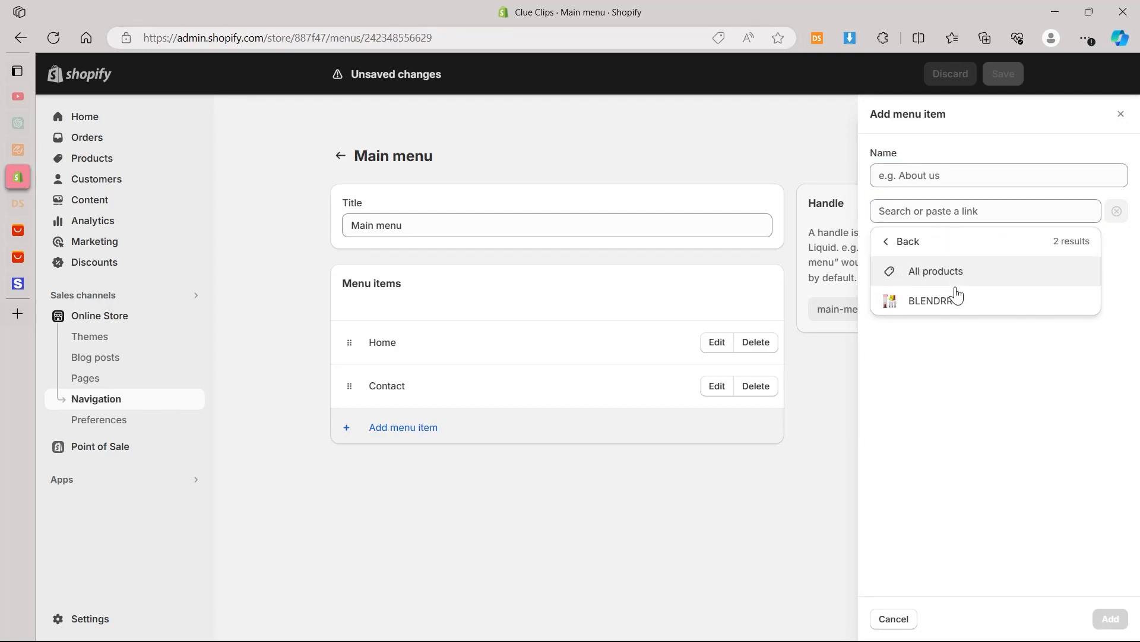
pyautogui.click(937, 303)
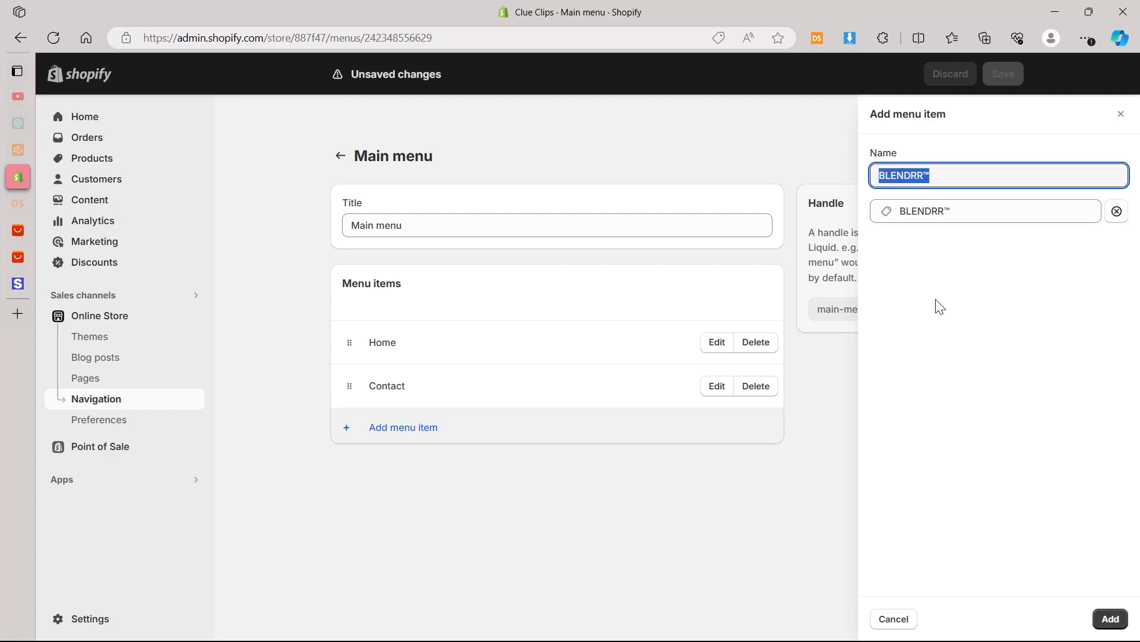
pyautogui.click(1110, 619)
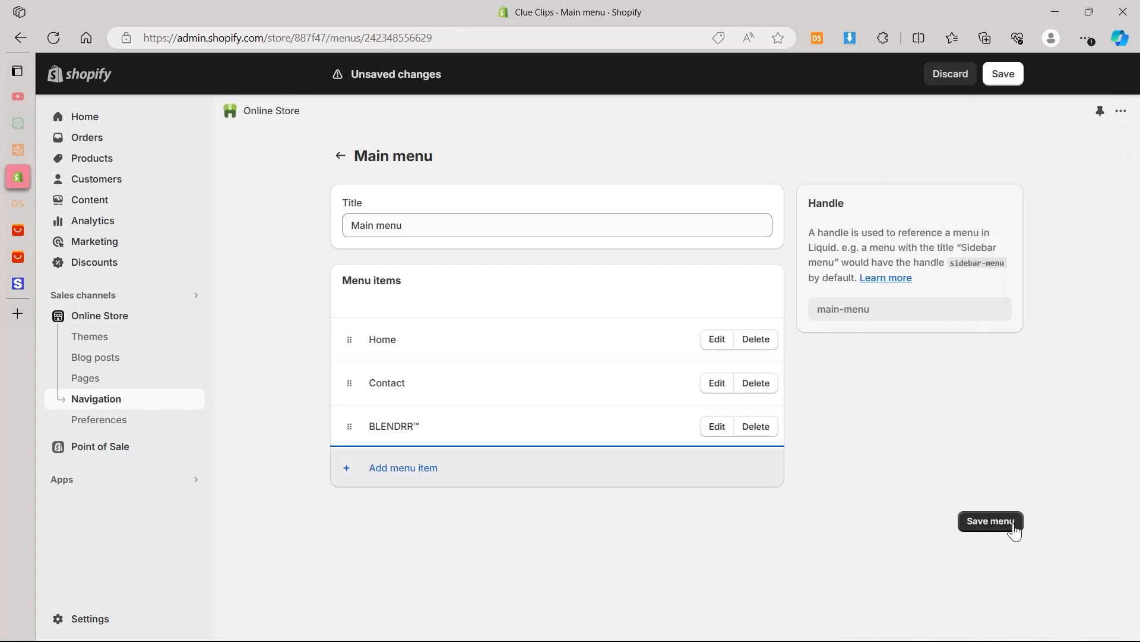
# Step: Save the Main menu and open the Sense theme for customization
pyautogui.click(1004, 521)
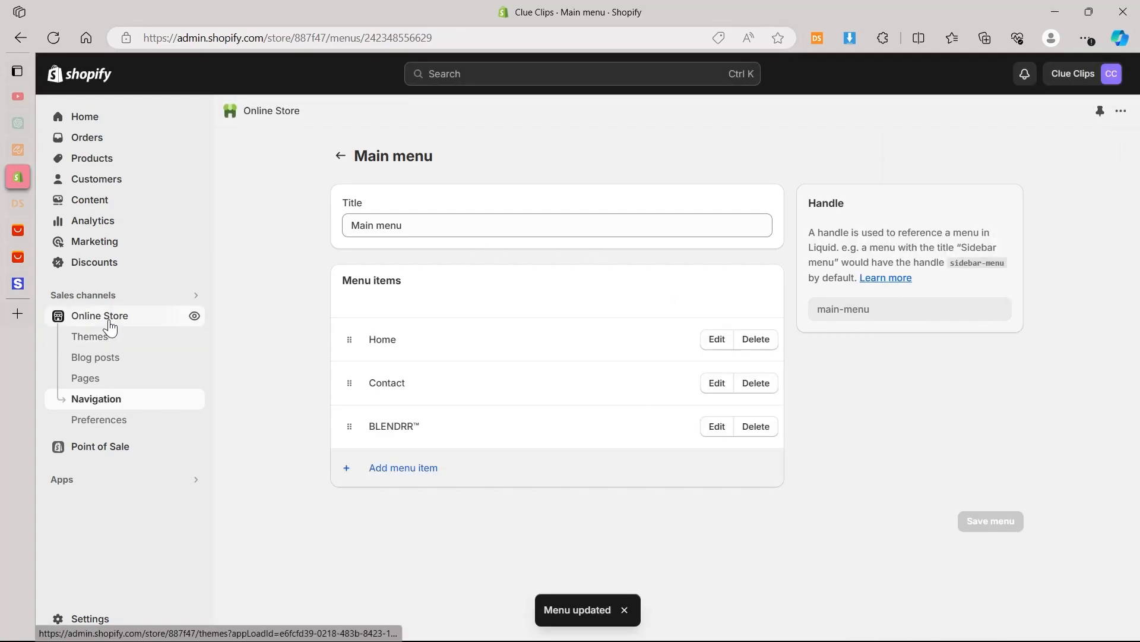
pyautogui.click(110, 333)
pyautogui.click(971, 497)
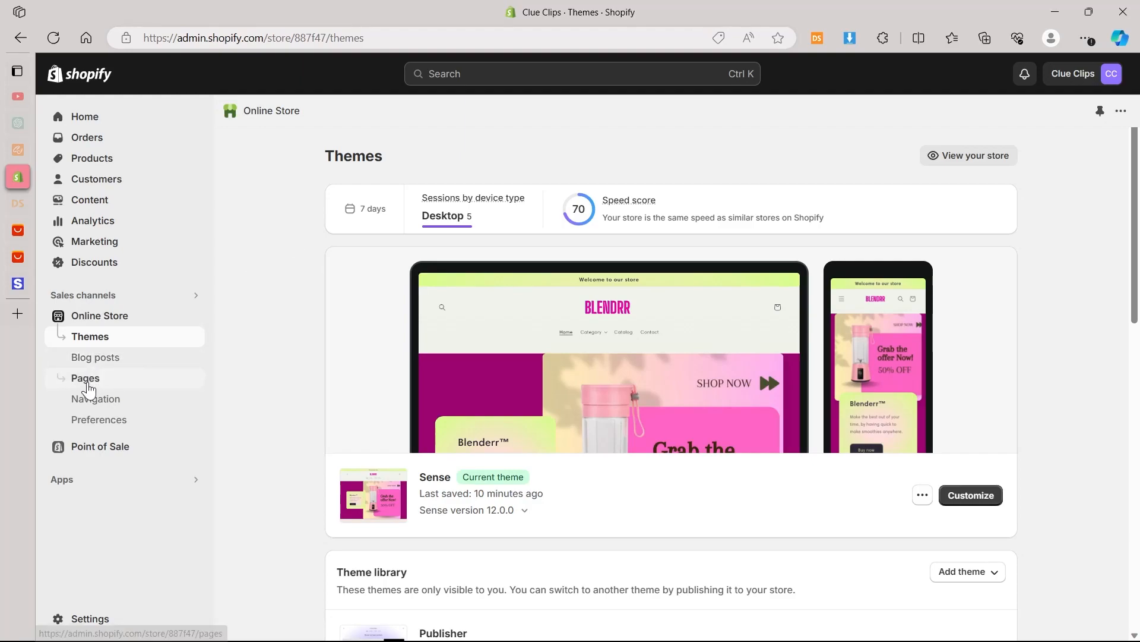
# Step: Create and save a new store page titled "About us page" with empty content, and return to the pages list
pyautogui.click(47, 382)
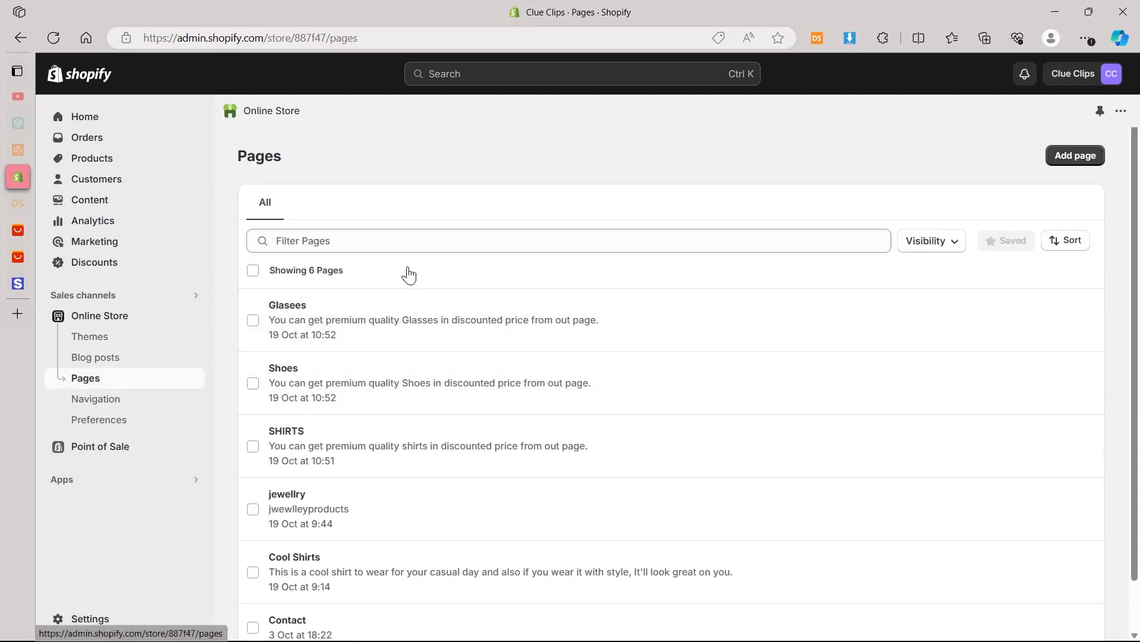
pyautogui.click(1095, 155)
pyautogui.click(411, 225)
pyautogui.click(466, 372)
pyautogui.click(468, 224)
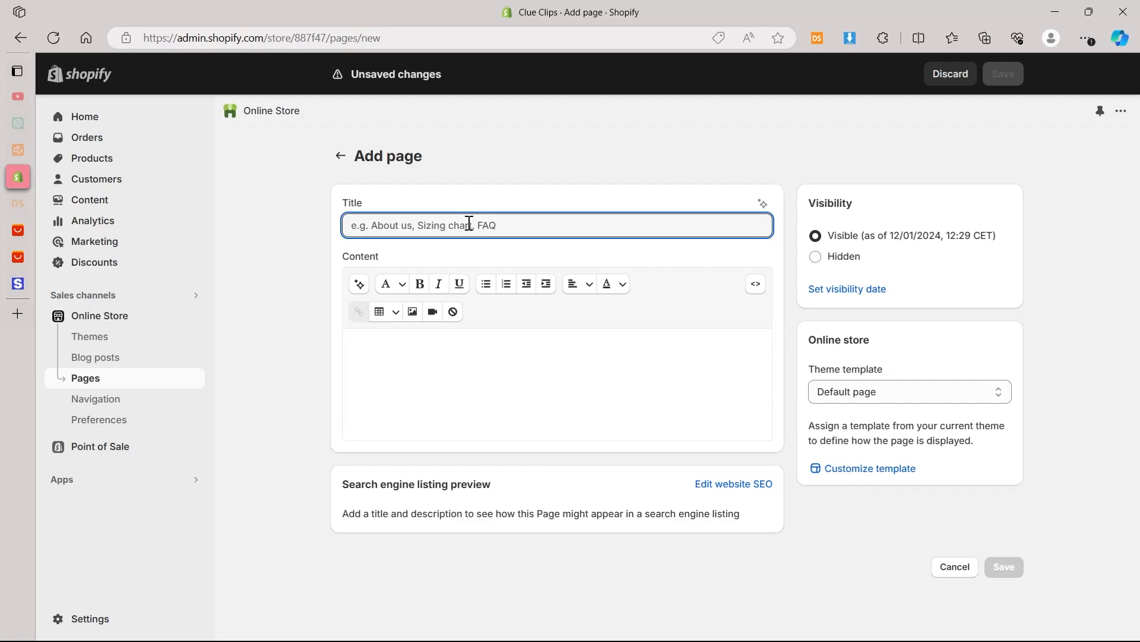
pyautogui.write('About us page')
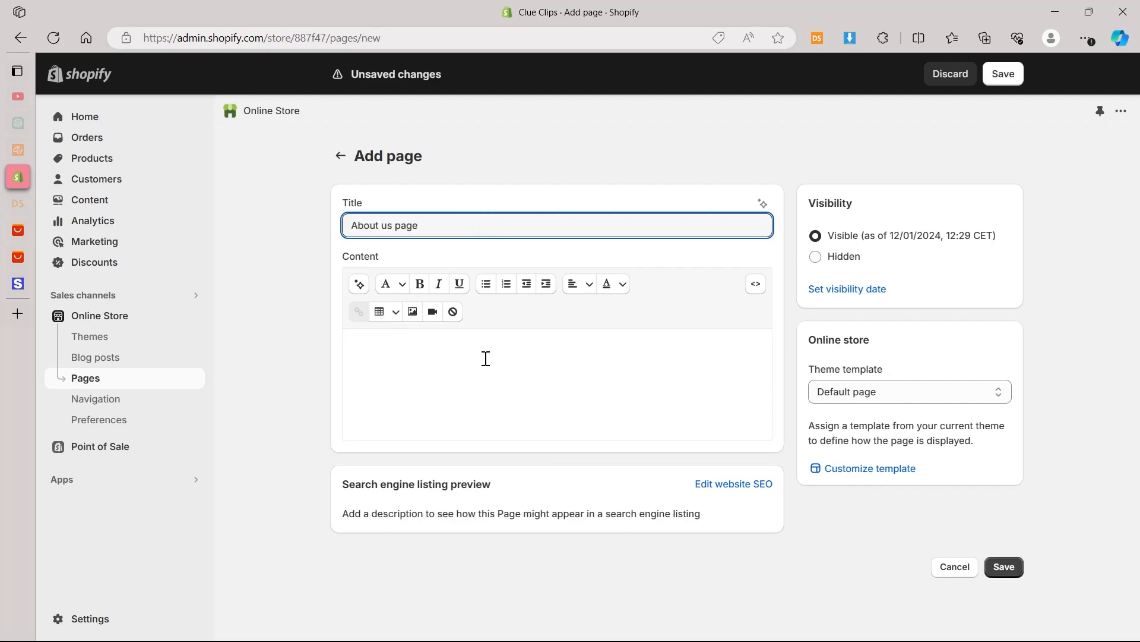
pyautogui.click(460, 377)
pyautogui.click(1001, 567)
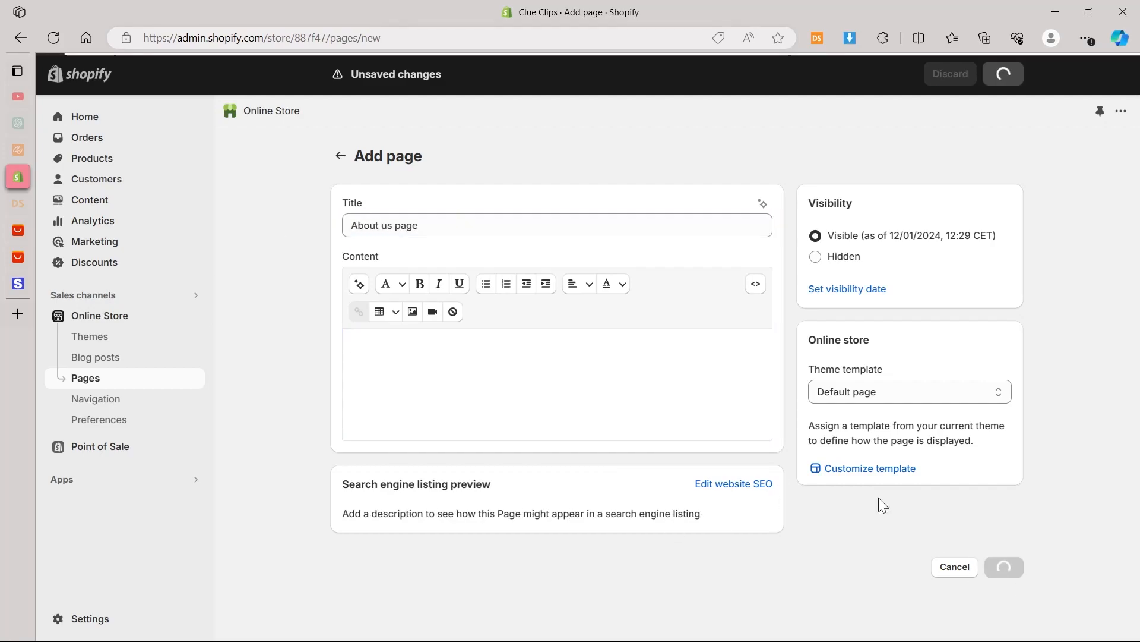
pyautogui.click(335, 156)
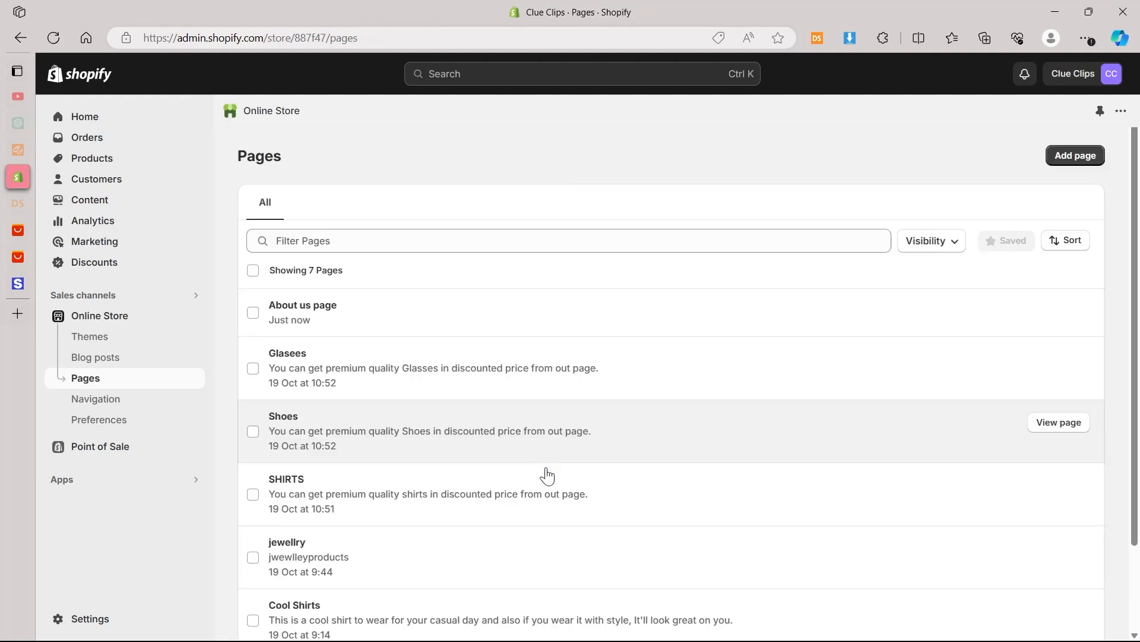
# Step: Add a Main menu item that links to the About us page
pyautogui.click(89, 398)
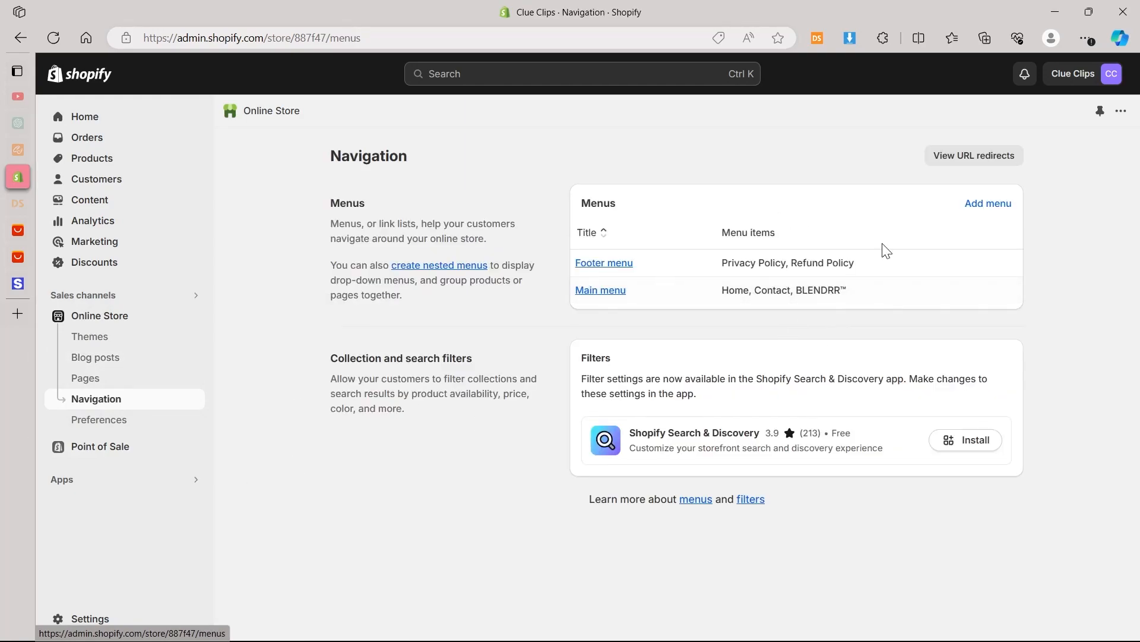
pyautogui.click(998, 205)
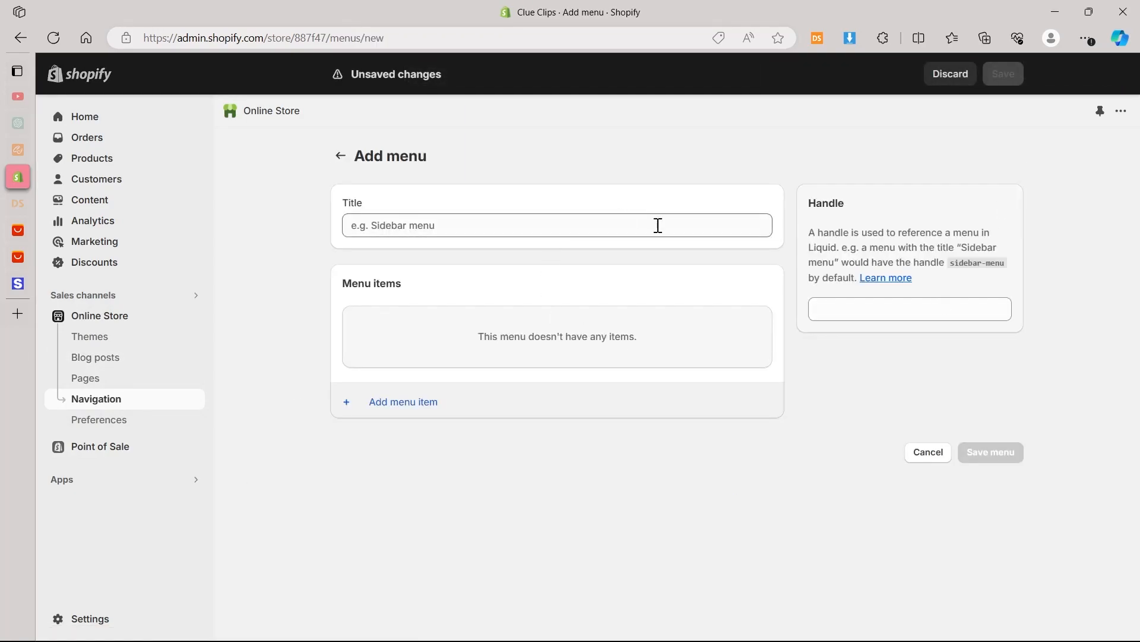
pyautogui.click(380, 402)
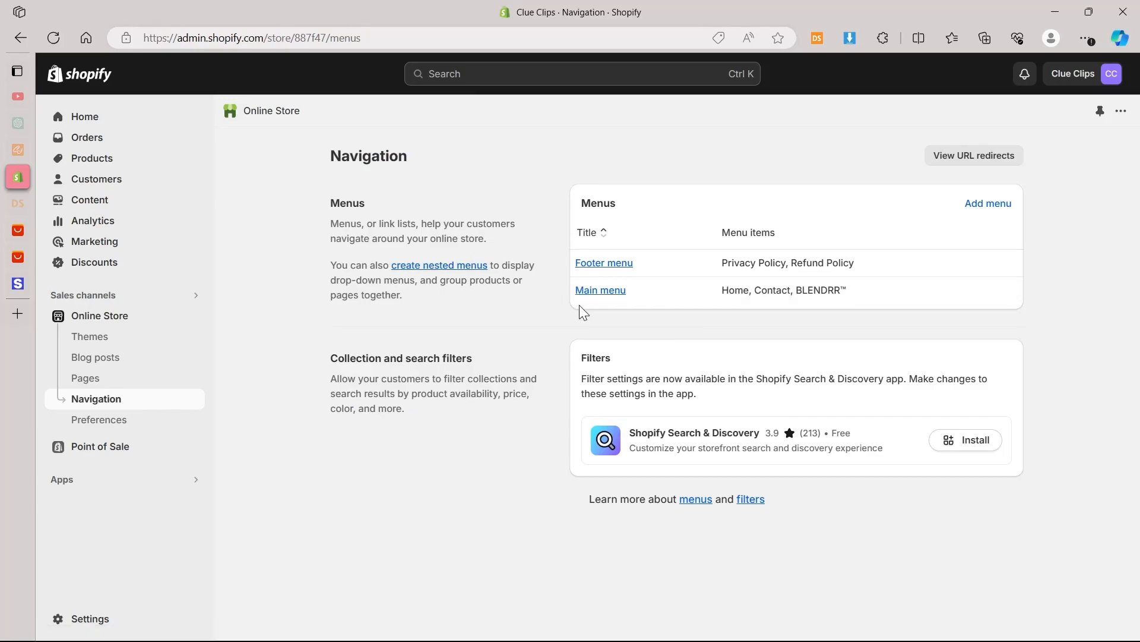
pyautogui.click(606, 295)
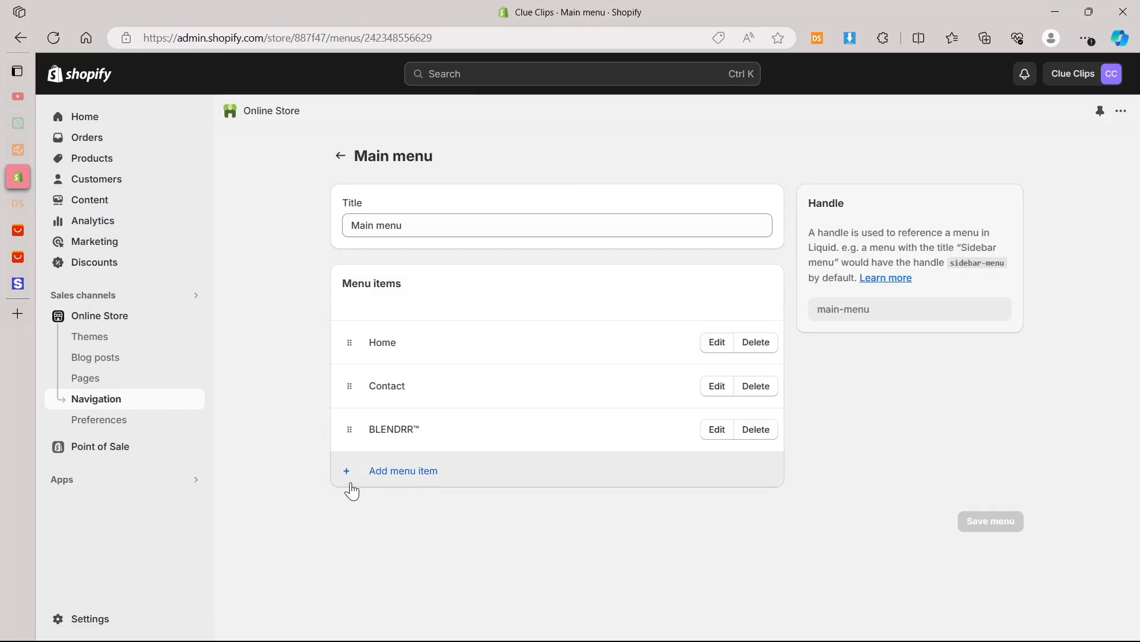
pyautogui.click(355, 472)
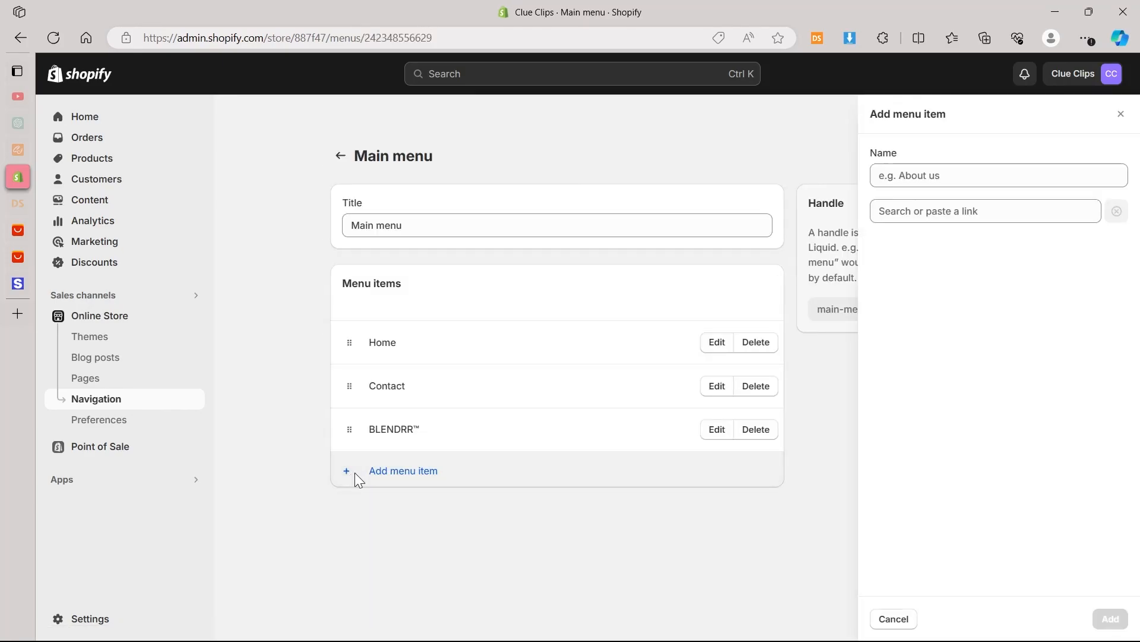
pyautogui.click(965, 212)
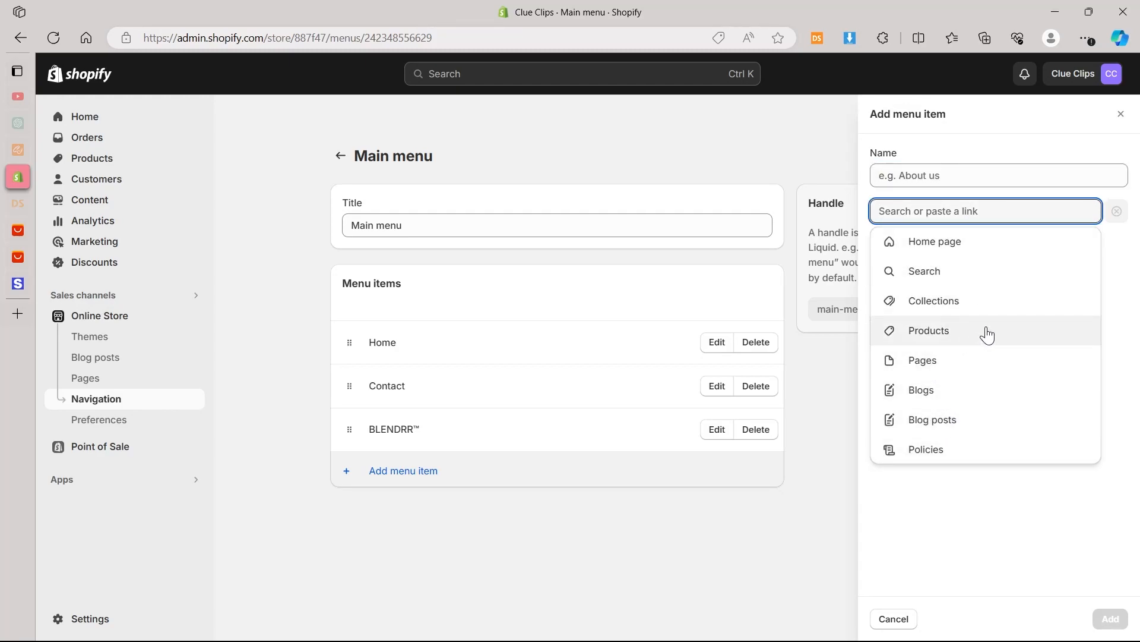
pyautogui.click(929, 369)
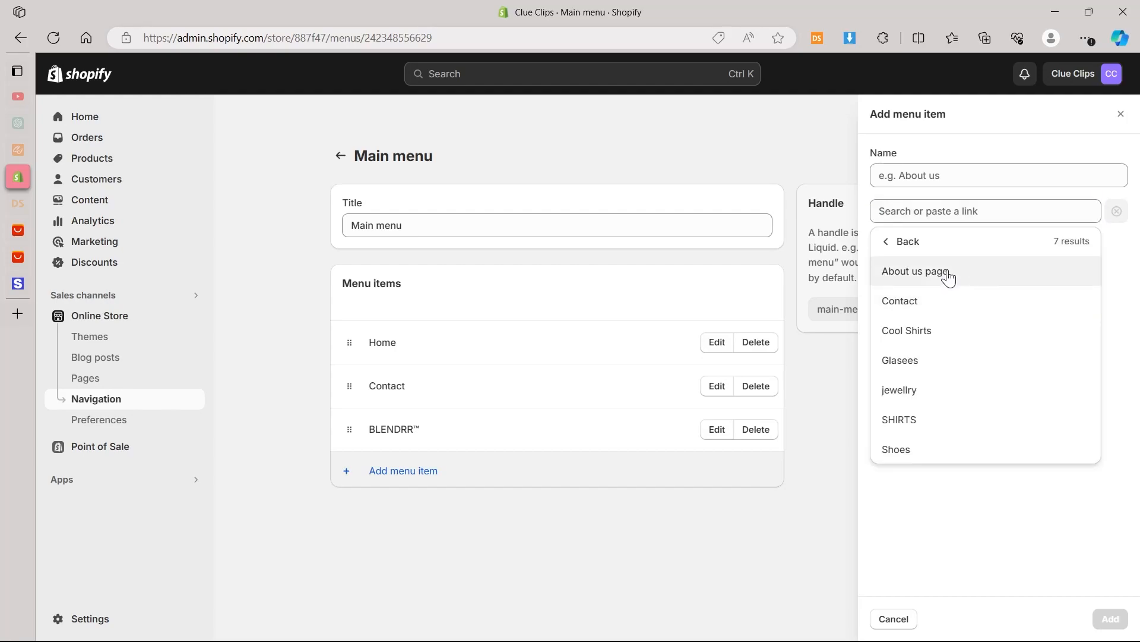
pyautogui.click(949, 275)
pyautogui.click(1110, 618)
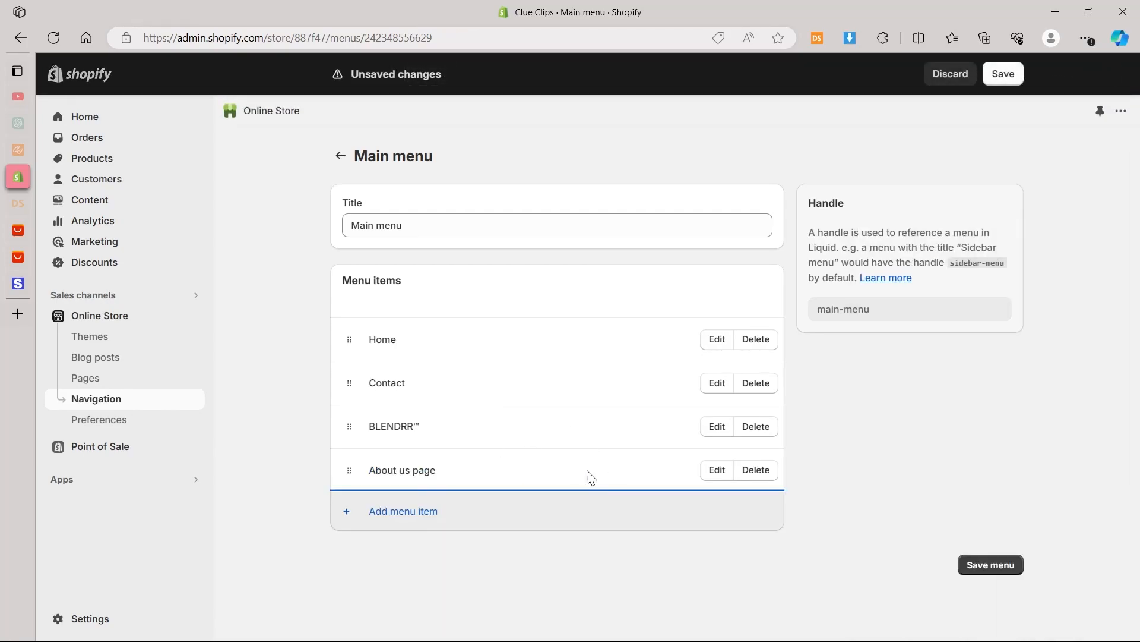
# Step: Save the Main menu and check the header links on the live storefront, closing it when done
pyautogui.click(998, 564)
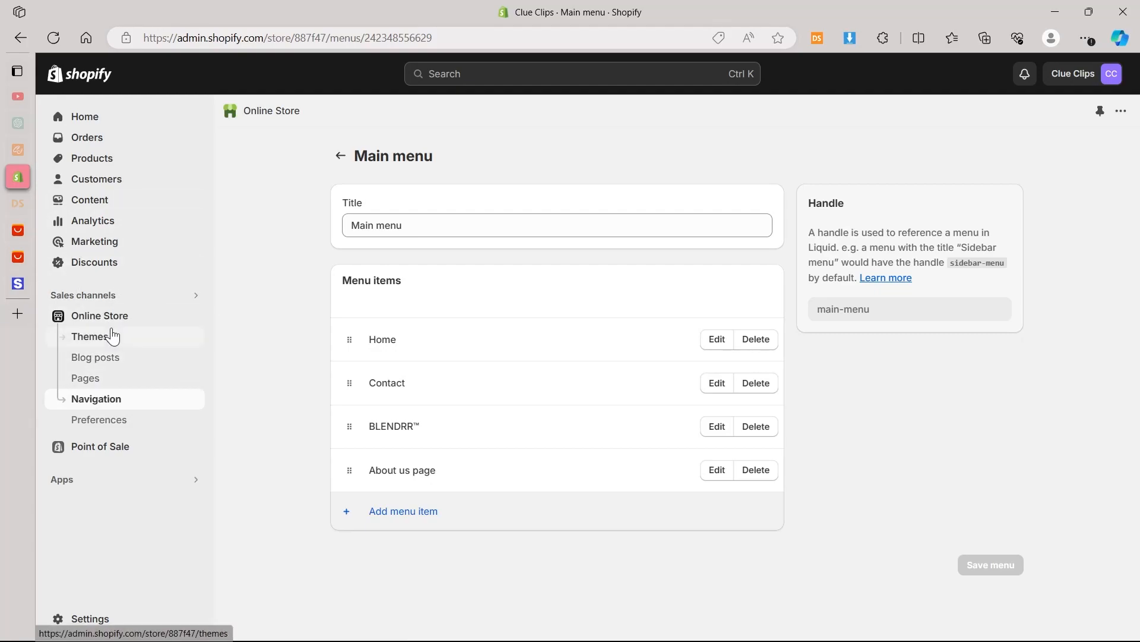
pyautogui.click(195, 315)
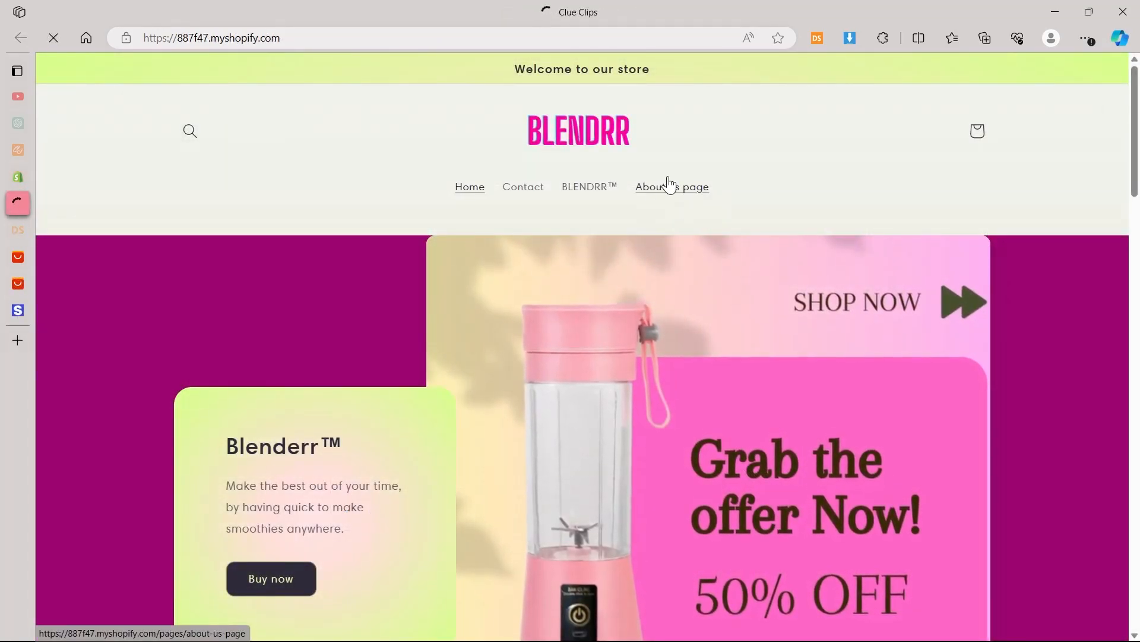
pyautogui.hotkey('ctrl', 'w')
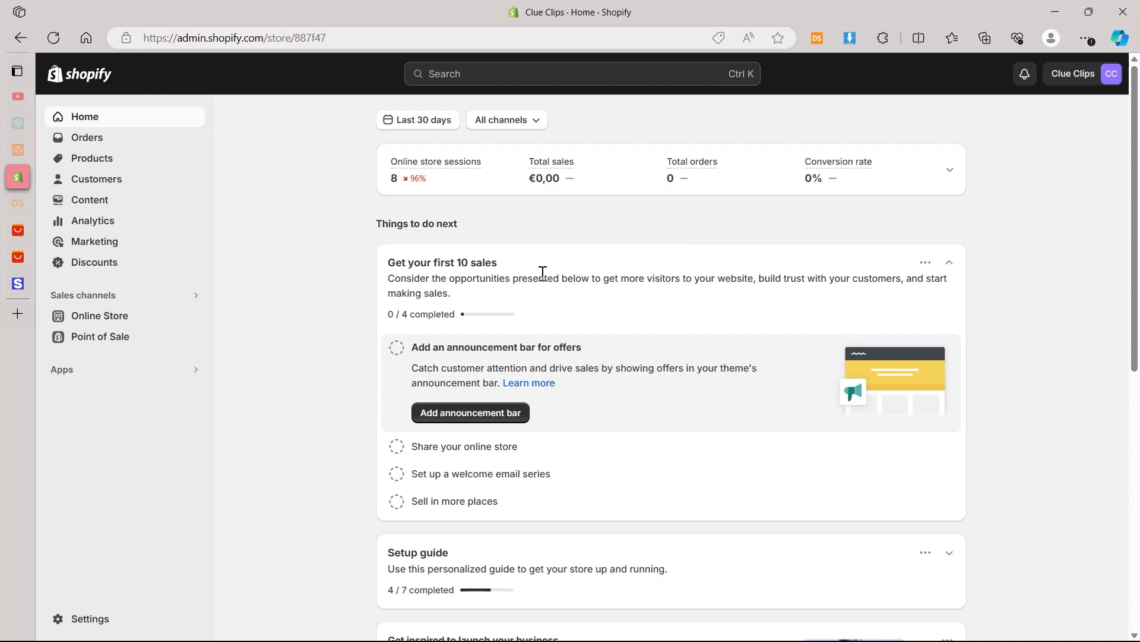
# Step: Open the store details settings and examine the editable fields of the first details section, cancelling without changes
pyautogui.click(80, 620)
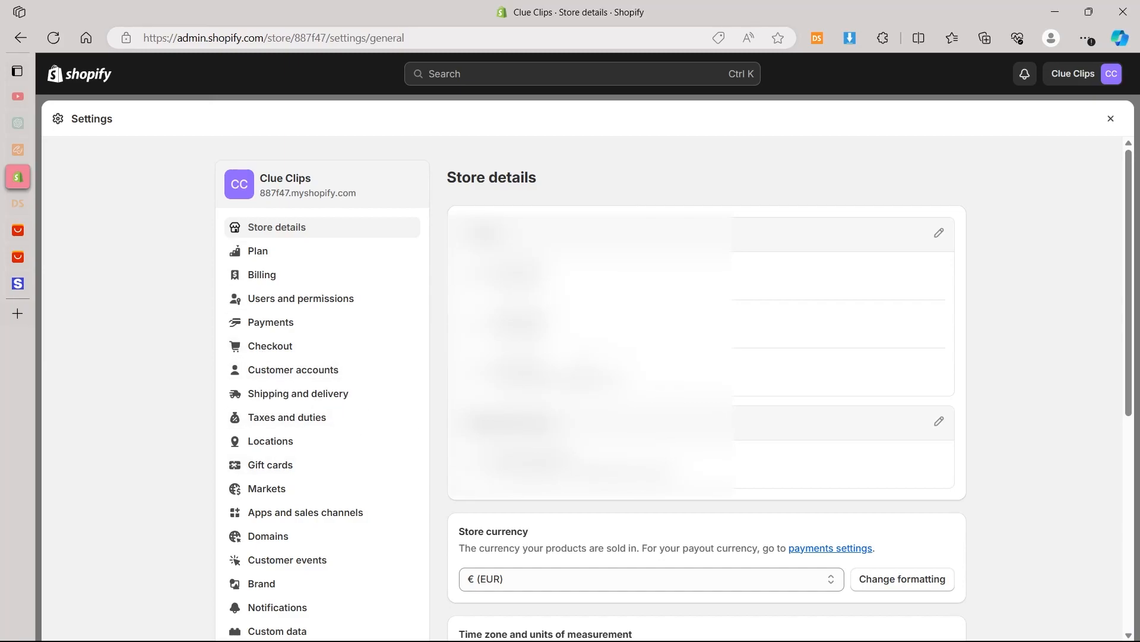
pyautogui.click(939, 236)
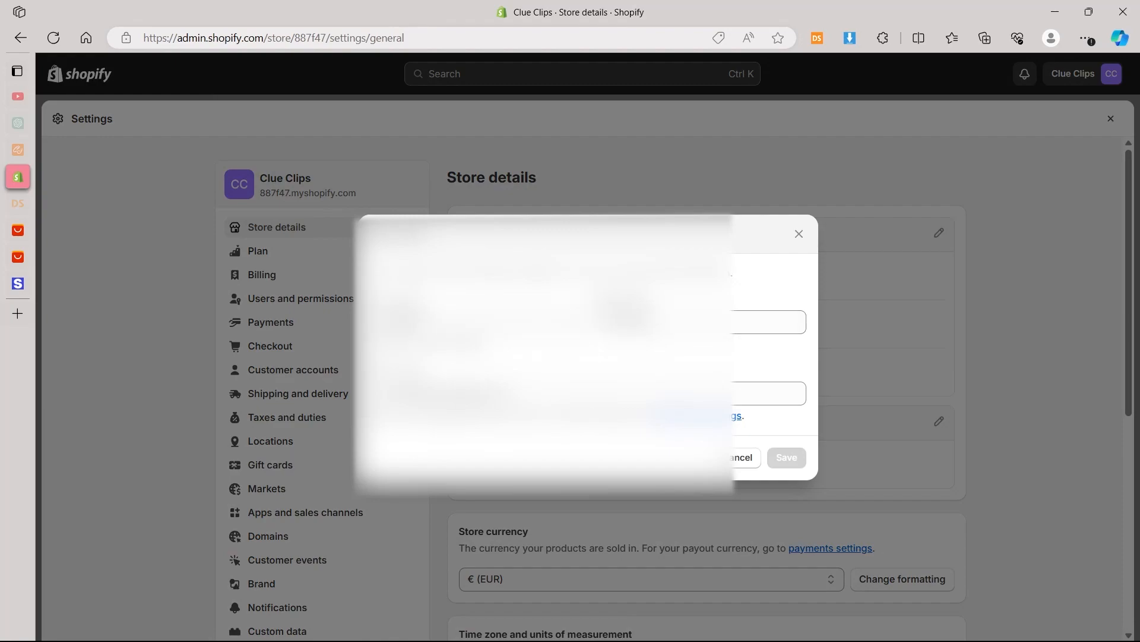
pyautogui.click(758, 321)
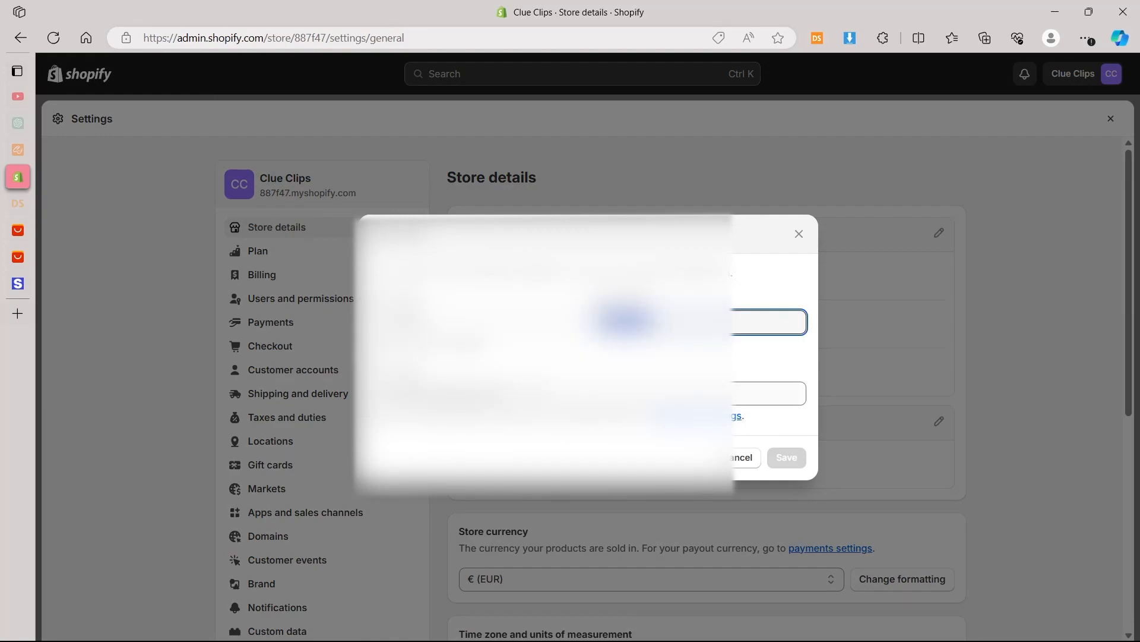
pyautogui.press('Tab')
pyautogui.click(790, 436)
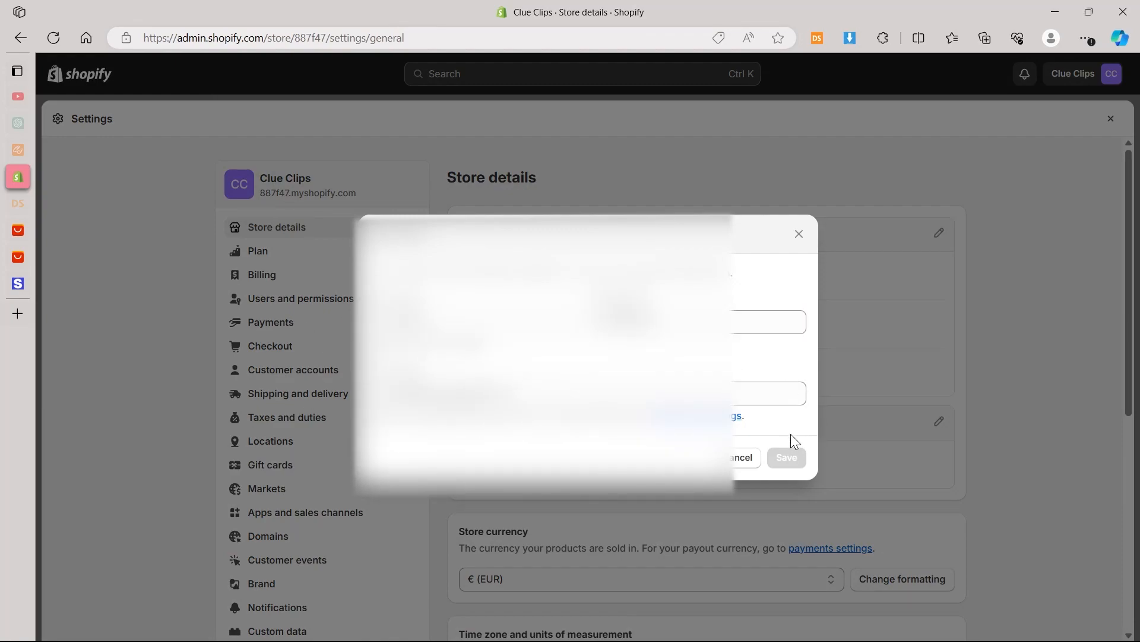
pyautogui.click(746, 465)
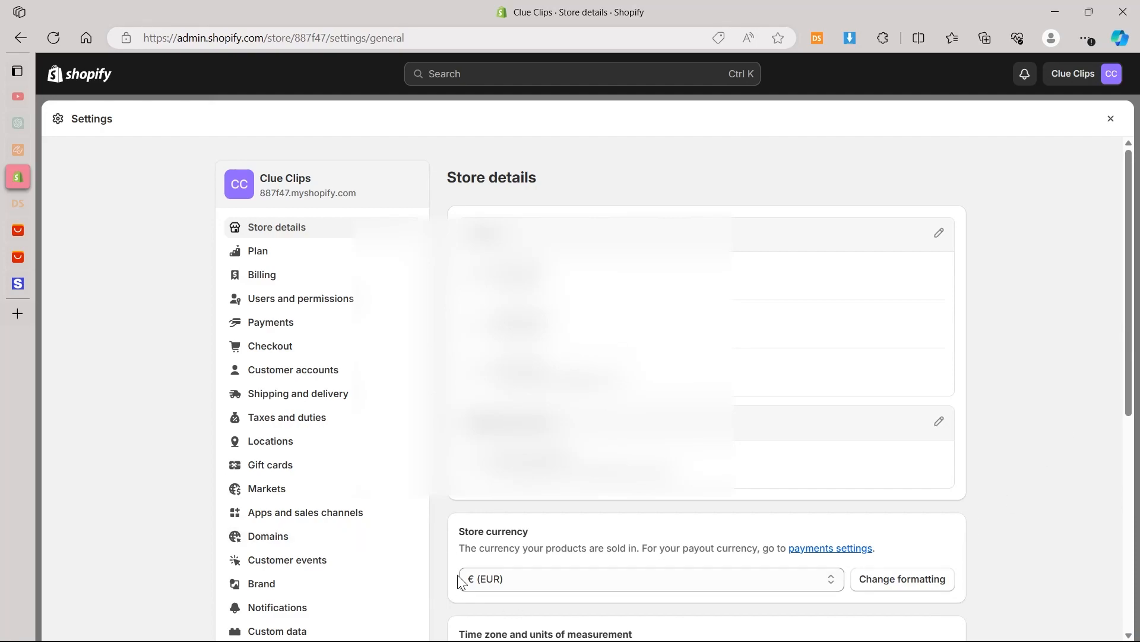
# Step: Look through the available store currencies, keeping € (EUR), and open the currency formatting options
pyautogui.click(815, 584)
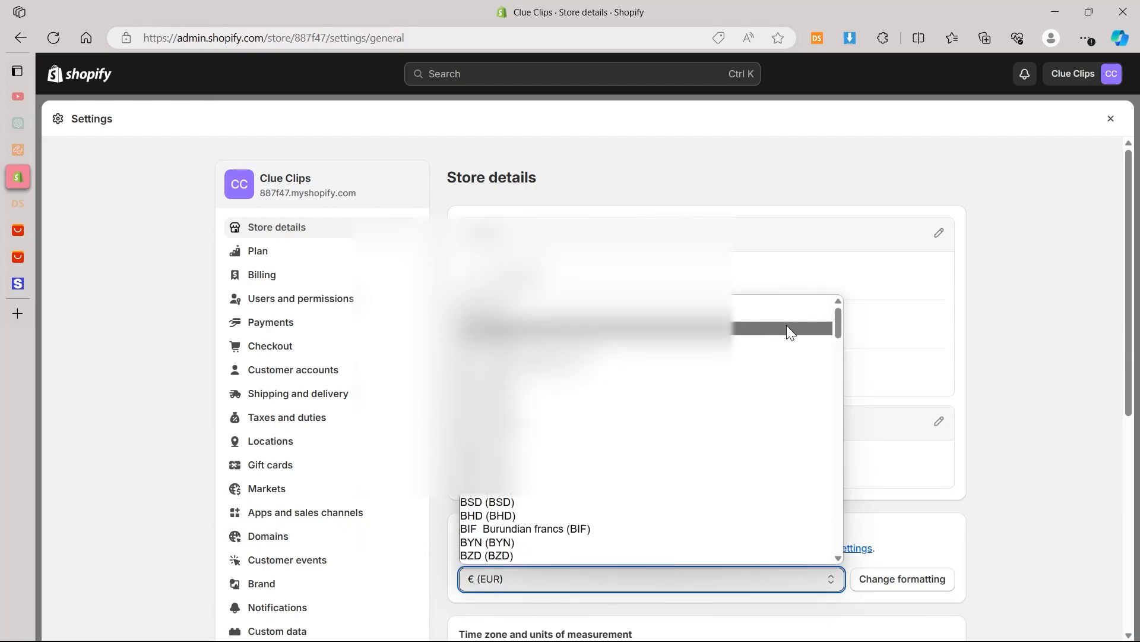
pyautogui.moveTo(840, 316); pyautogui.dragTo(839, 397)
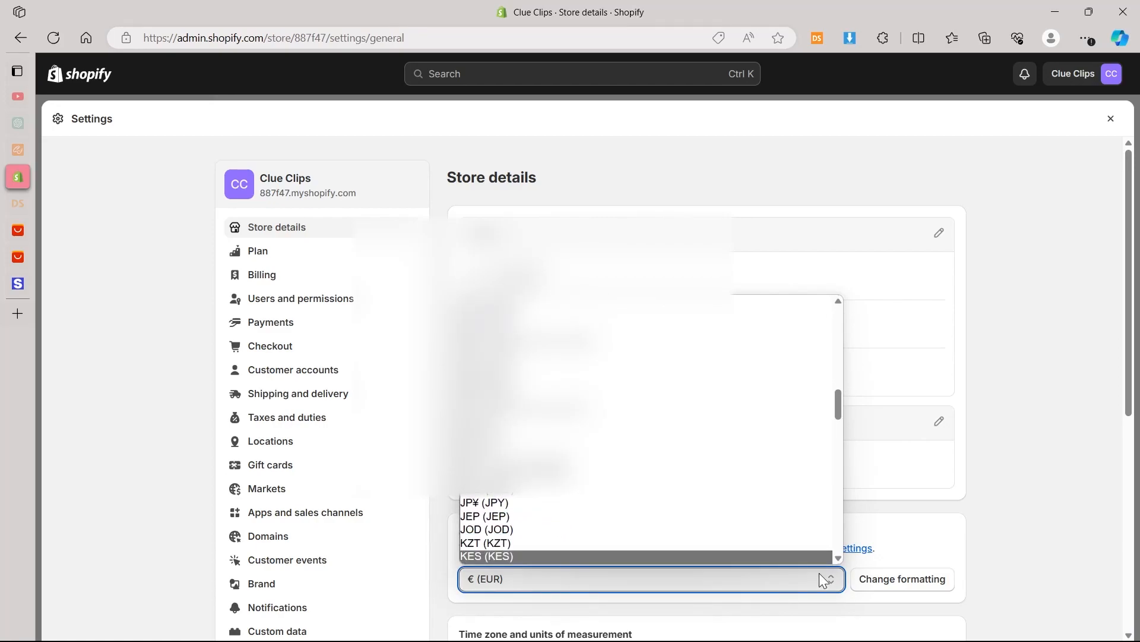
pyautogui.click(1049, 424)
pyautogui.click(898, 583)
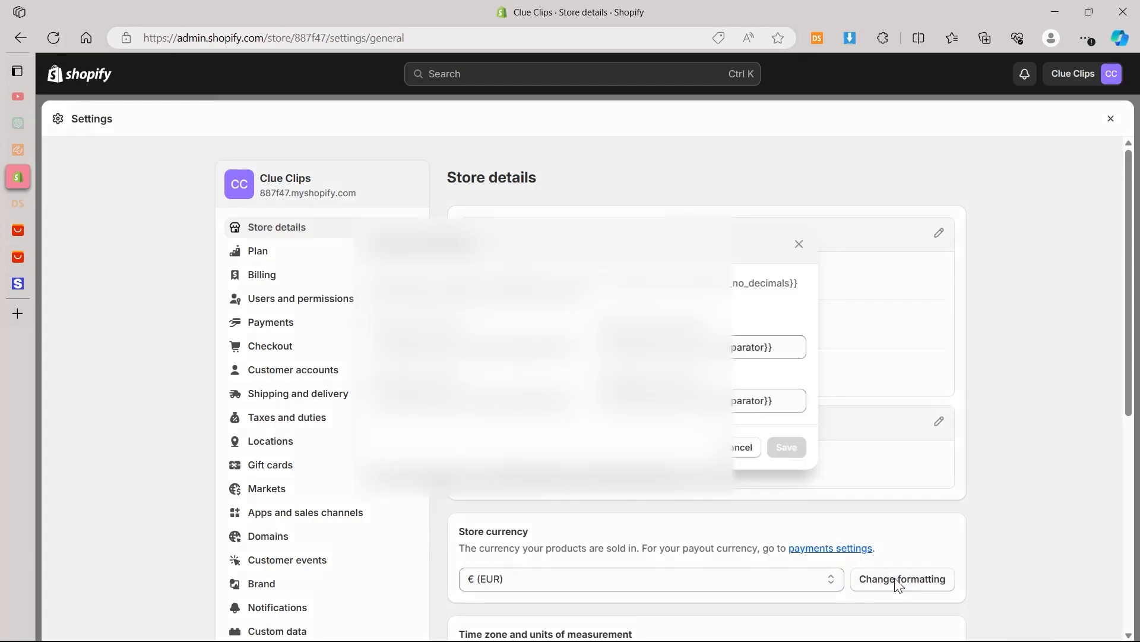
# Step: Leave the currency formatting options unchanged and review the shipping and delivery settings for the store's shipping rates
pyautogui.click(329, 451)
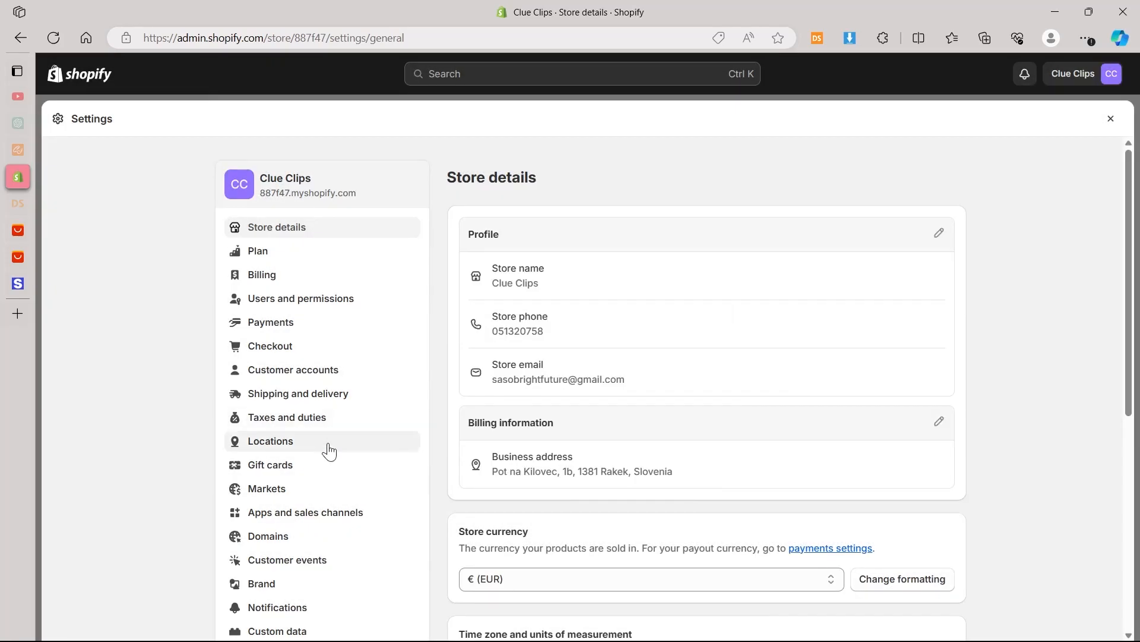
pyautogui.click(283, 394)
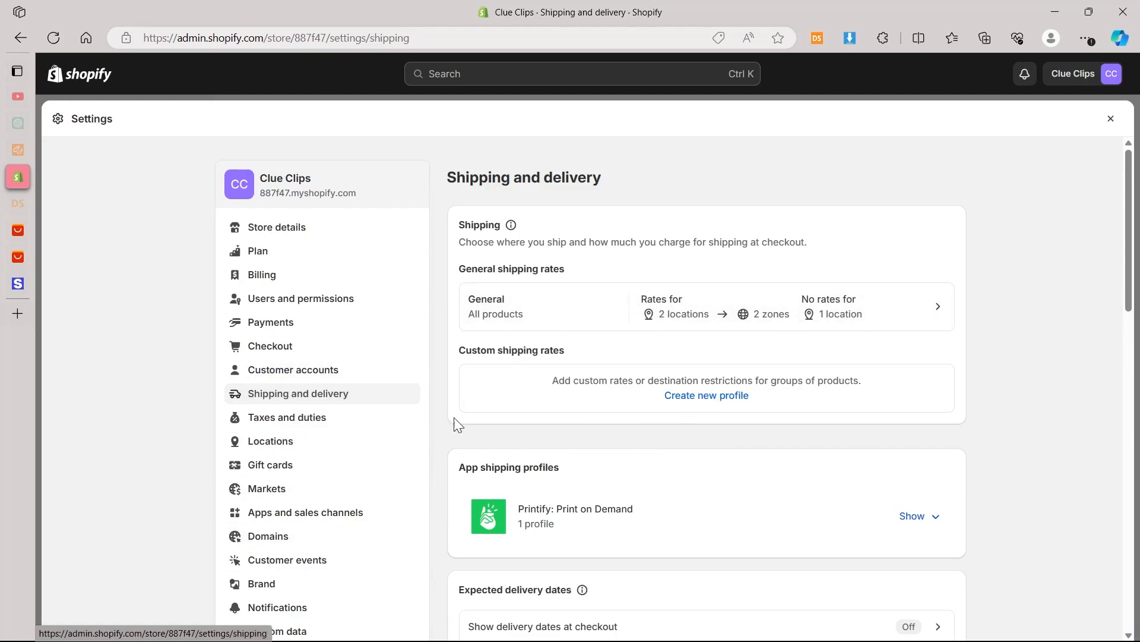
pyautogui.moveTo(1129, 205); pyautogui.dragTo(1137, 162)
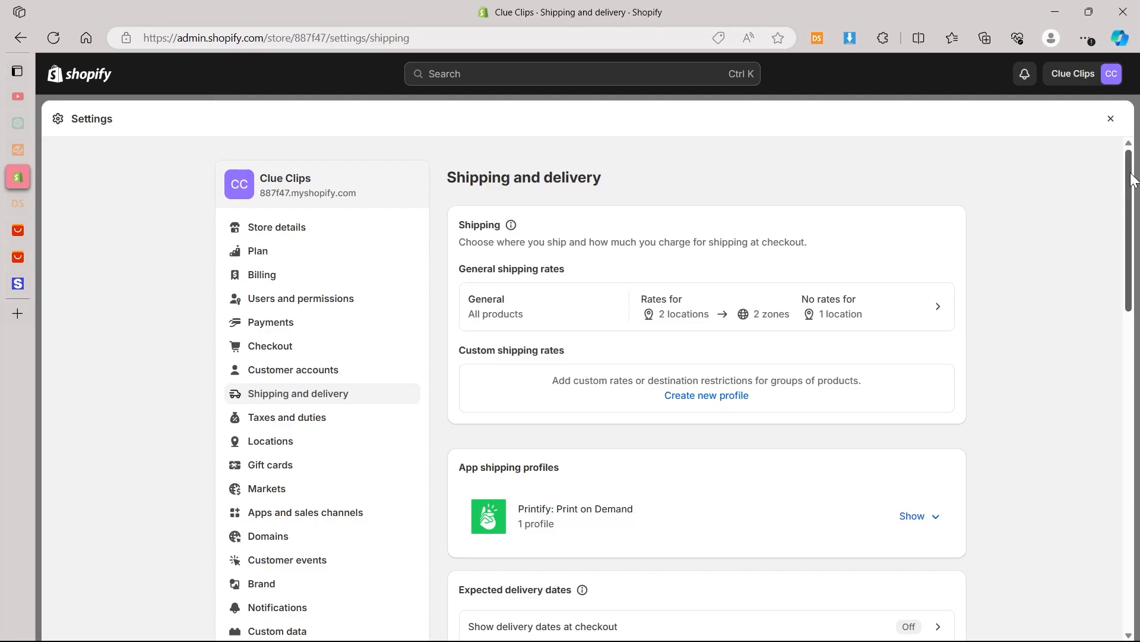
pyautogui.middleClick(429, 436)
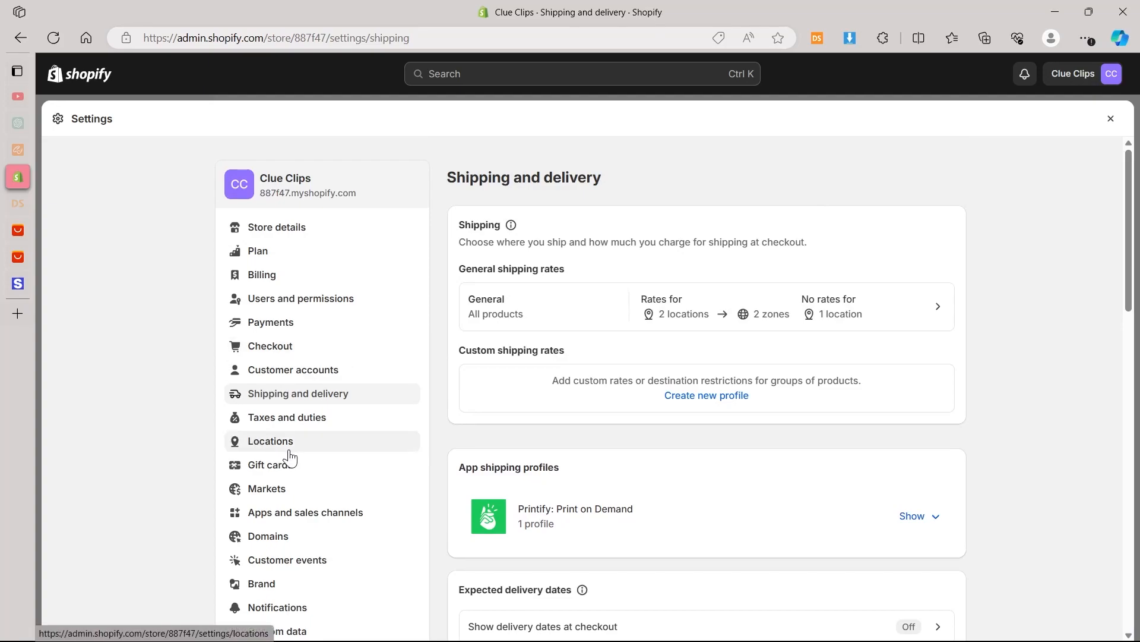
# Step: Review the taxes and duties settings, including the list of countries and regions for sales tax collection
pyautogui.click(287, 417)
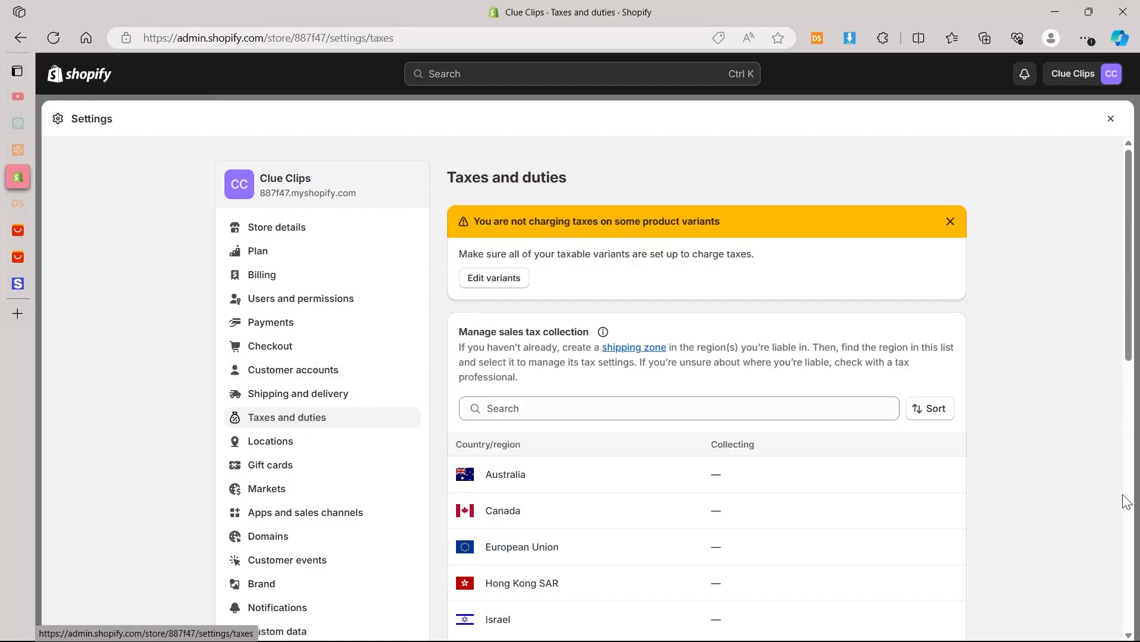
pyautogui.scroll(-2, 1006, 410)
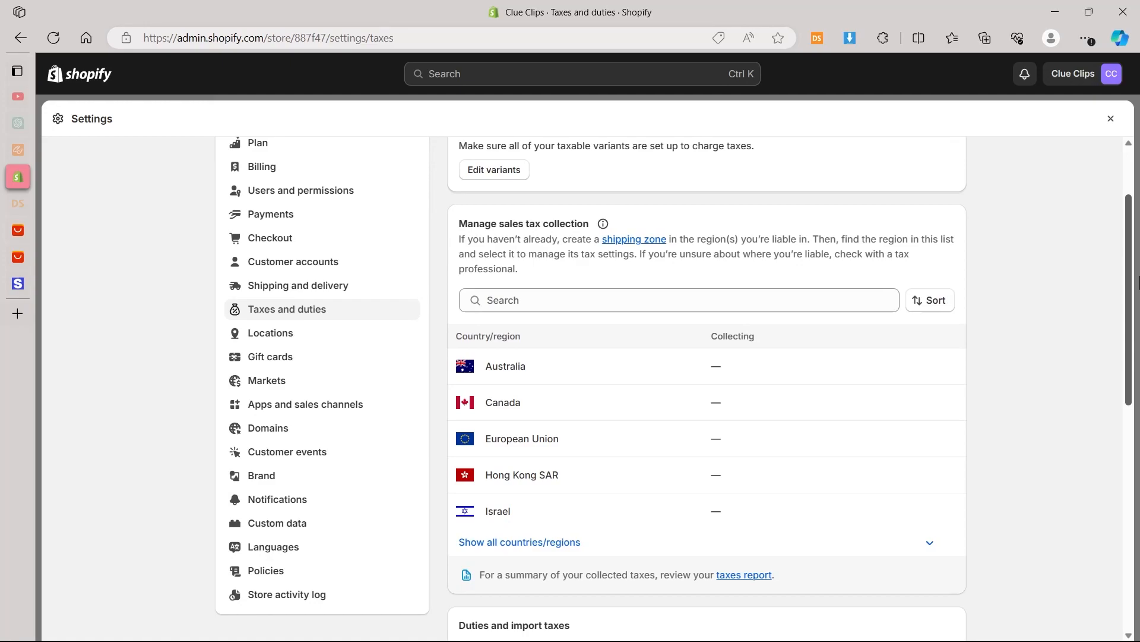
pyautogui.scroll(-1, 1138, 282)
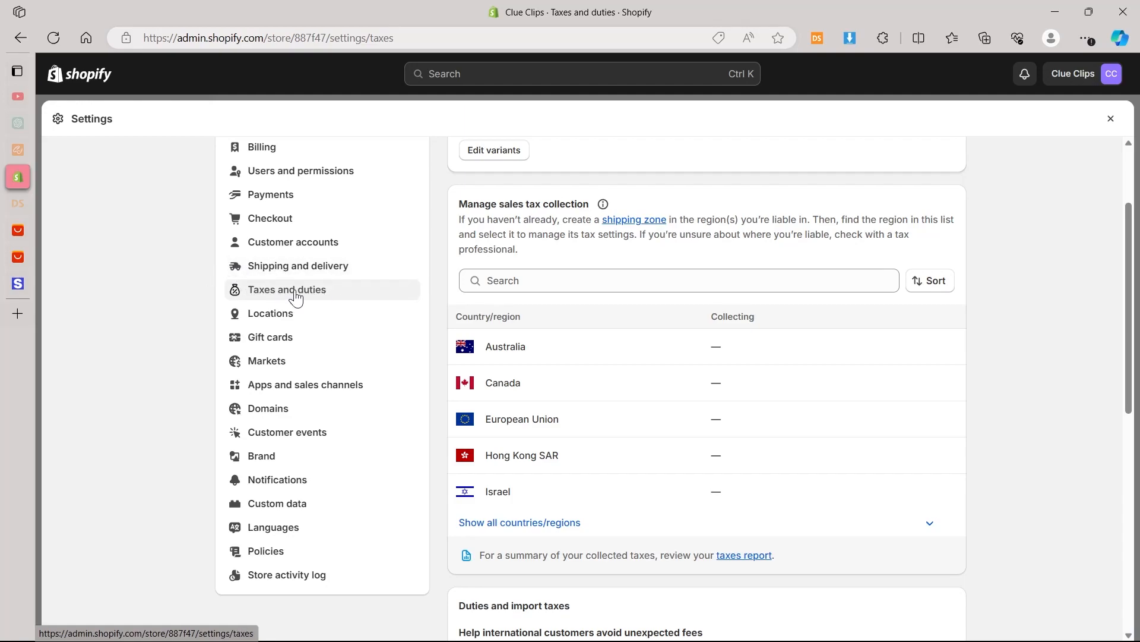
pyautogui.scroll(2, 399, 392)
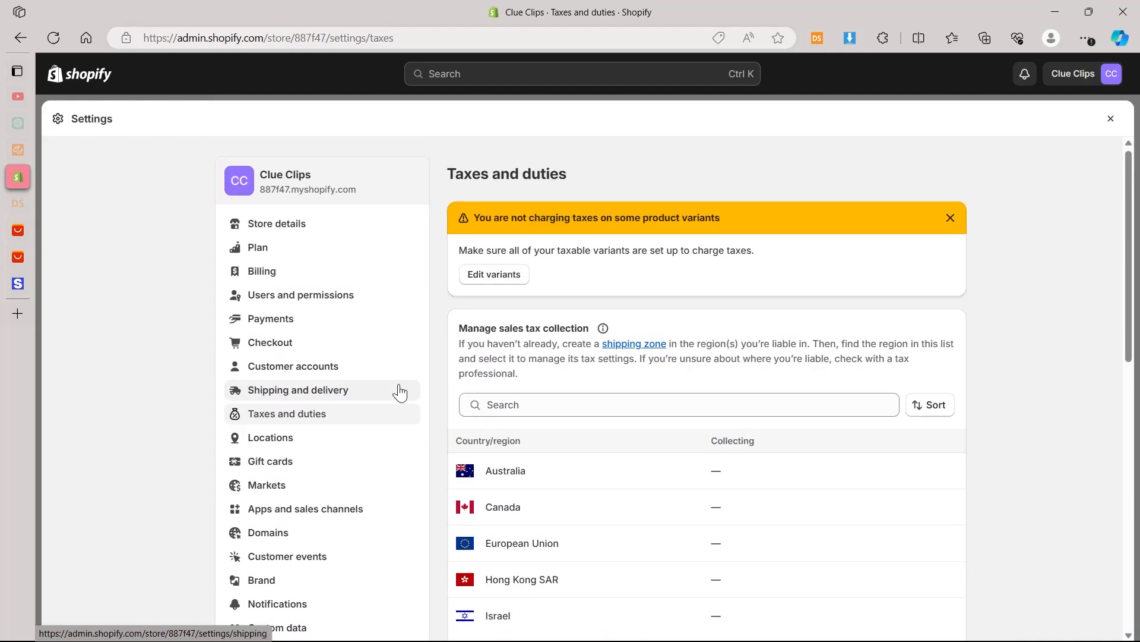
# Step: Examine the recommended payment provider in the payments settings and return to the payments overview without setting it up
pyautogui.click(275, 321)
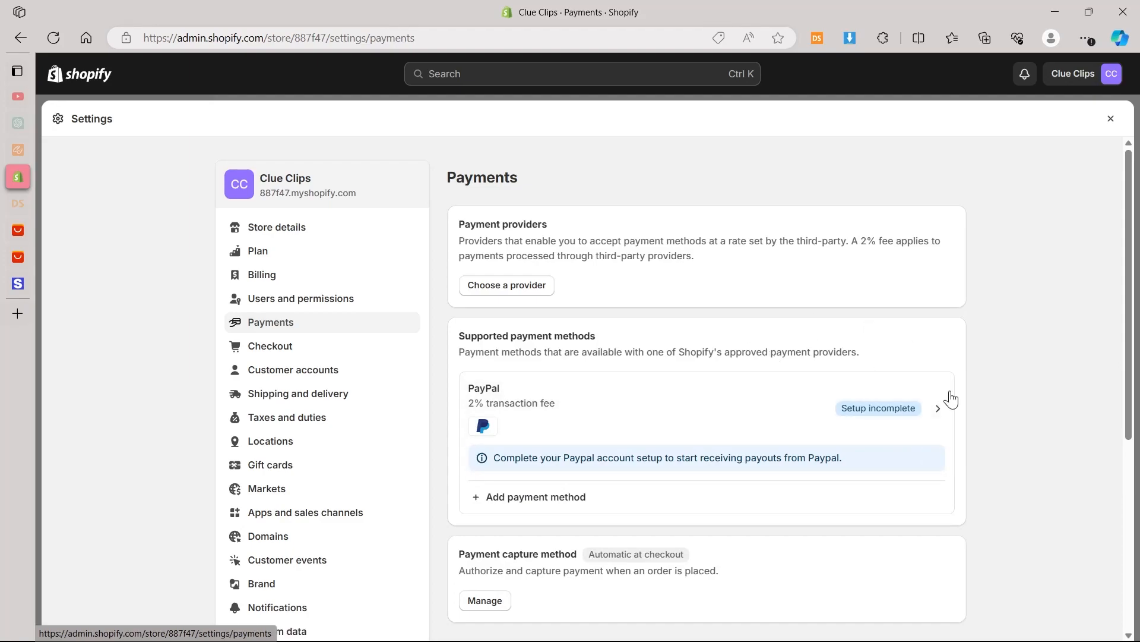
pyautogui.click(522, 286)
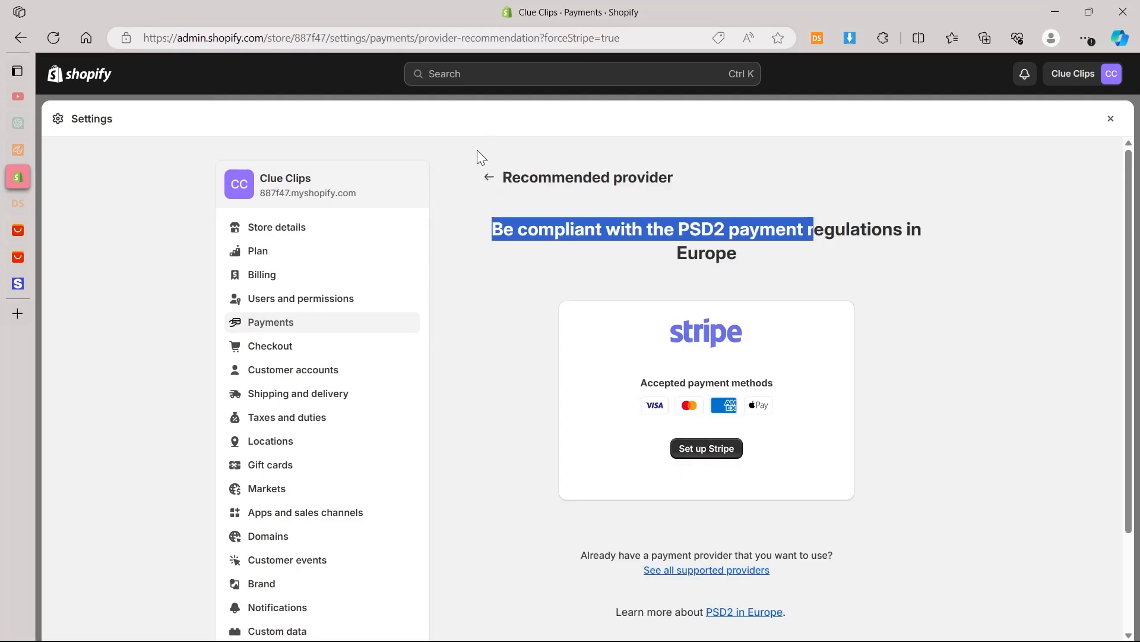
pyautogui.click(490, 178)
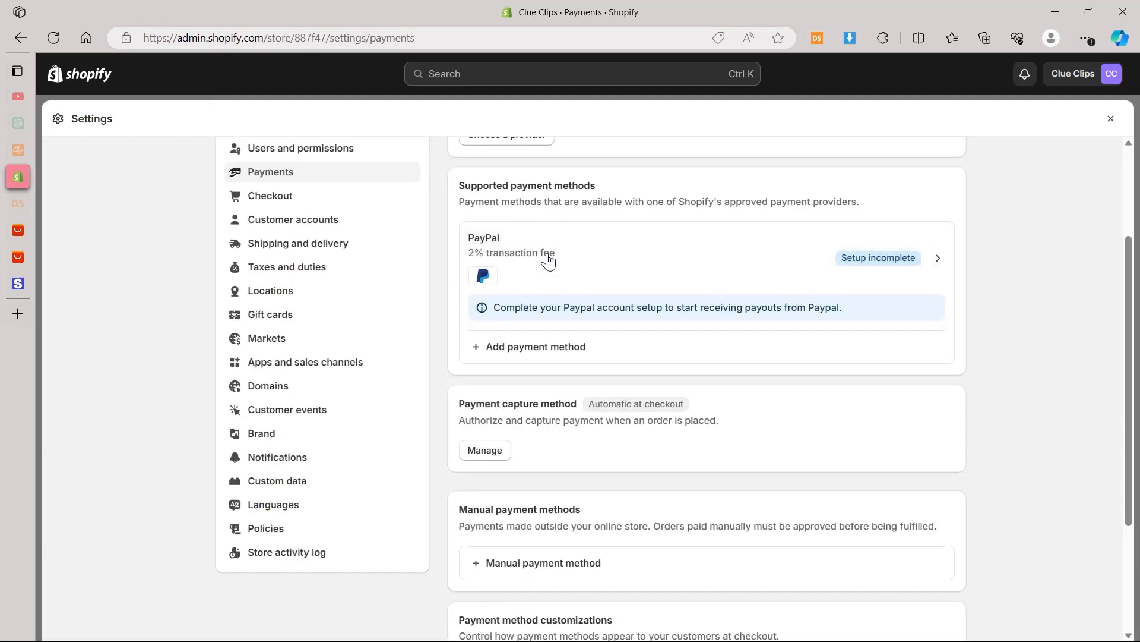
# Step: Look at the options for adding a payment method by method or by provider, returning to the payments overview without adding one
pyautogui.click(503, 348)
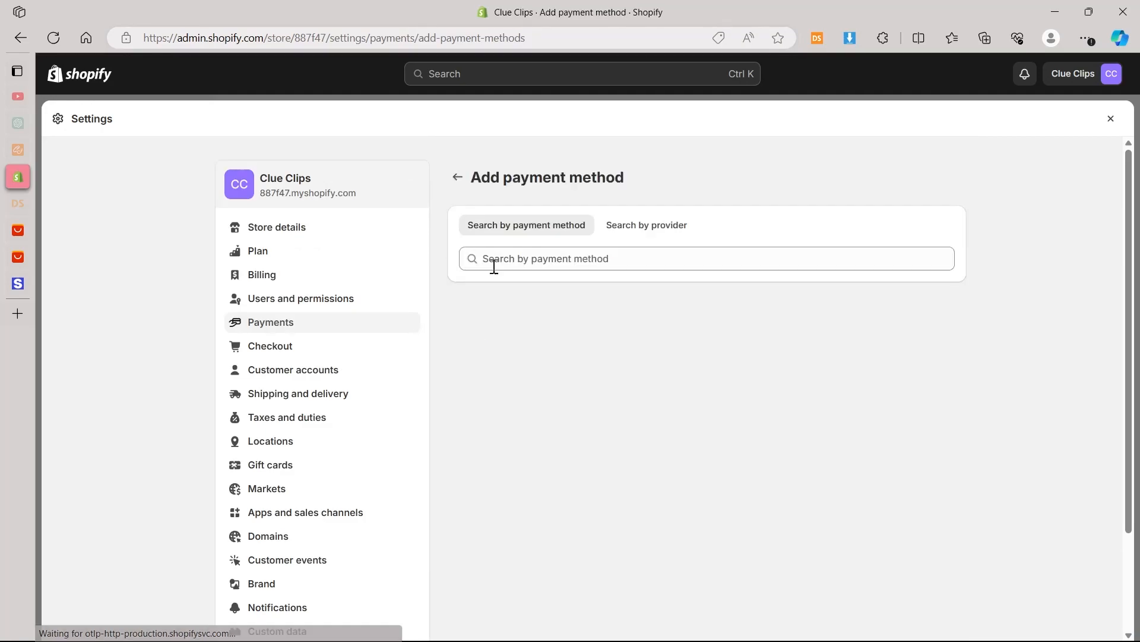
pyautogui.click(580, 259)
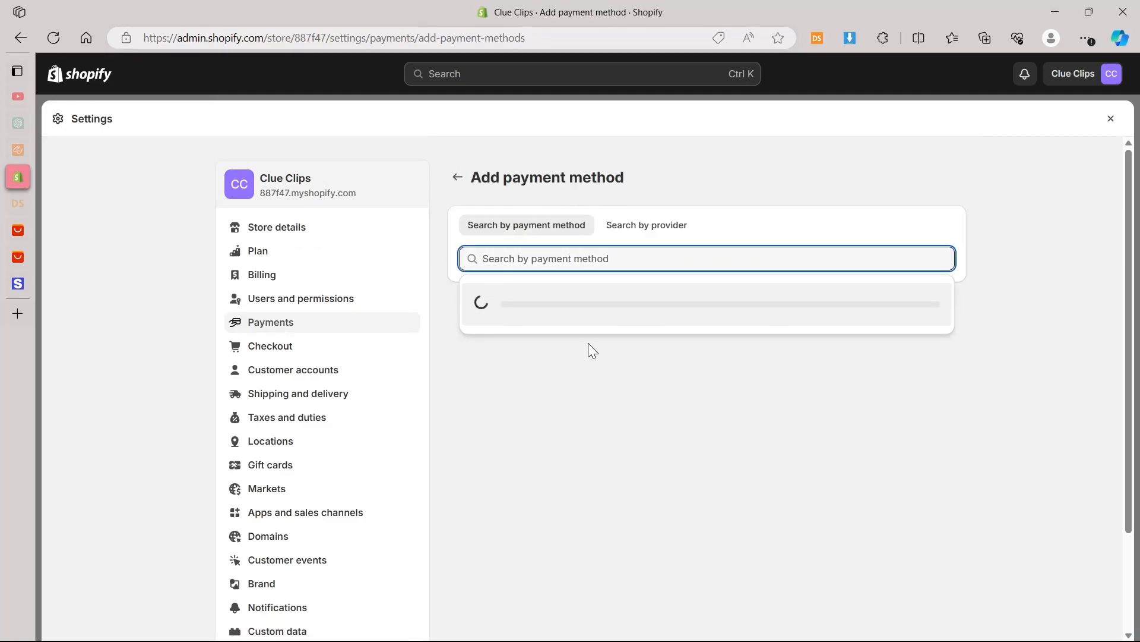
pyautogui.click(657, 234)
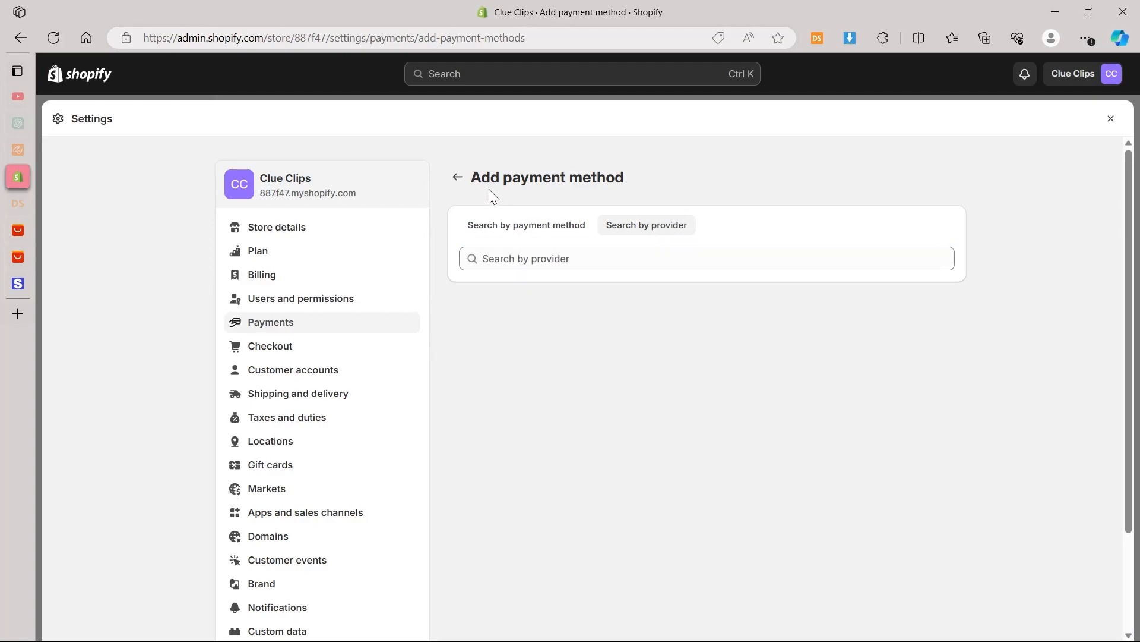
pyautogui.click(458, 177)
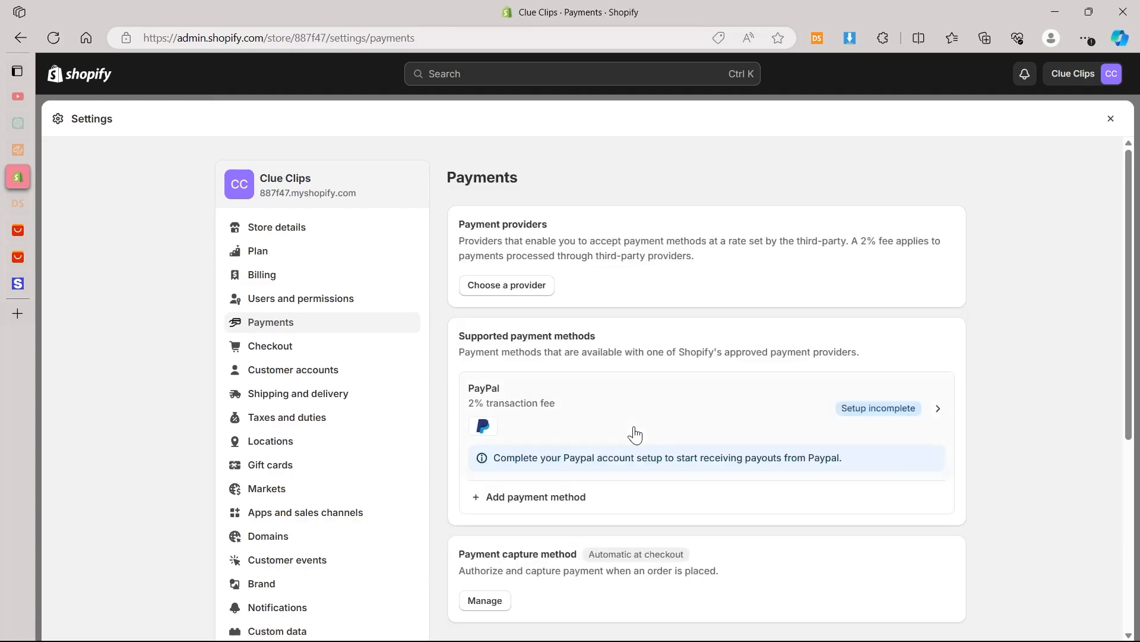
# Step: Activate Cash on Delivery (COD) as a manual payment method, leaving its additional details and payment instructions blank
pyautogui.scroll(-5, 1134, 216)
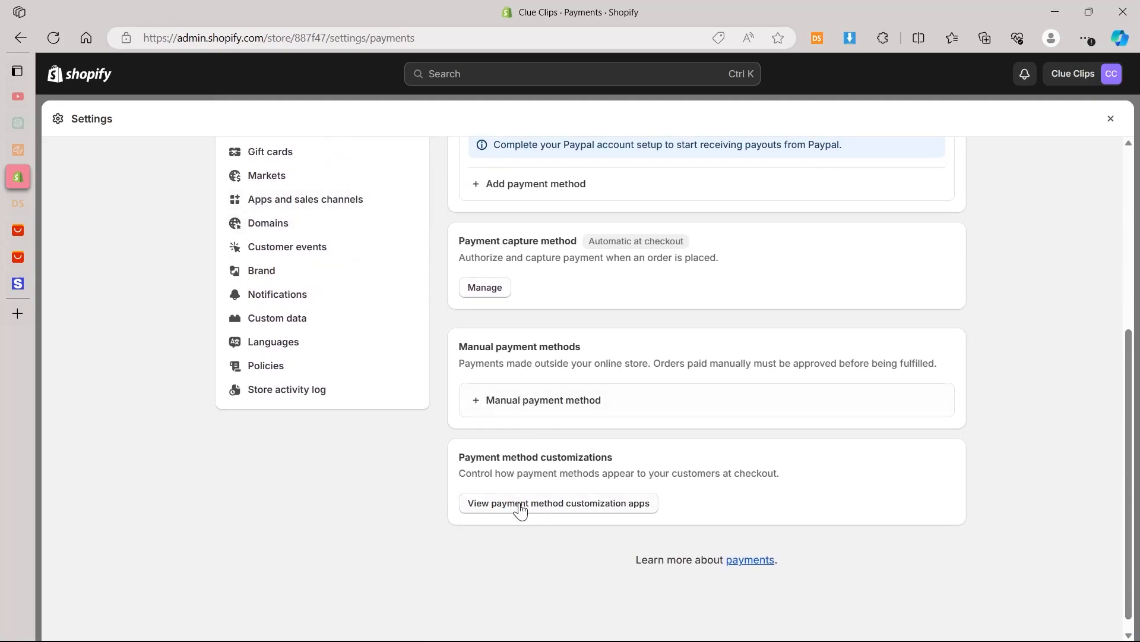
pyautogui.moveTo(472, 457); pyautogui.dragTo(796, 465)
pyautogui.click(549, 531)
pyautogui.click(492, 399)
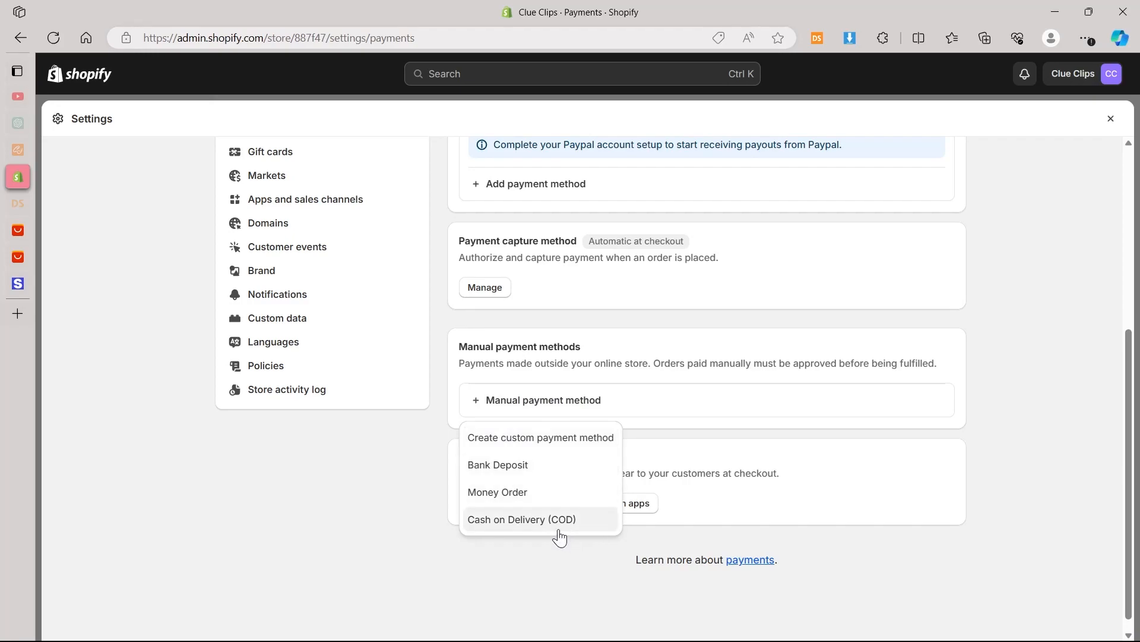
pyautogui.click(526, 521)
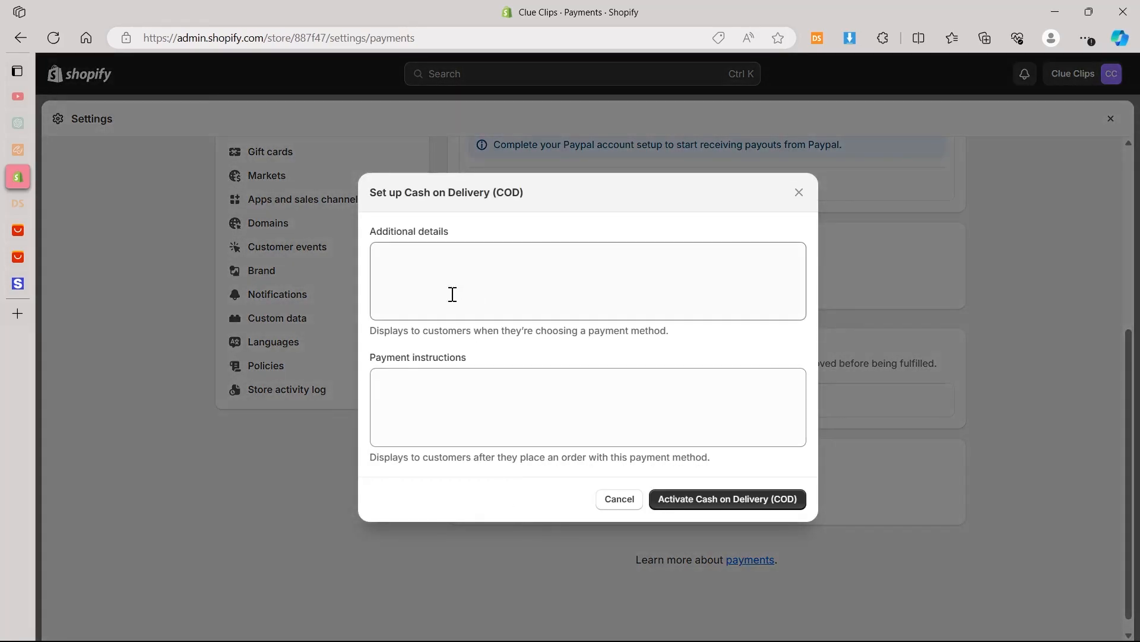
pyautogui.click(413, 256)
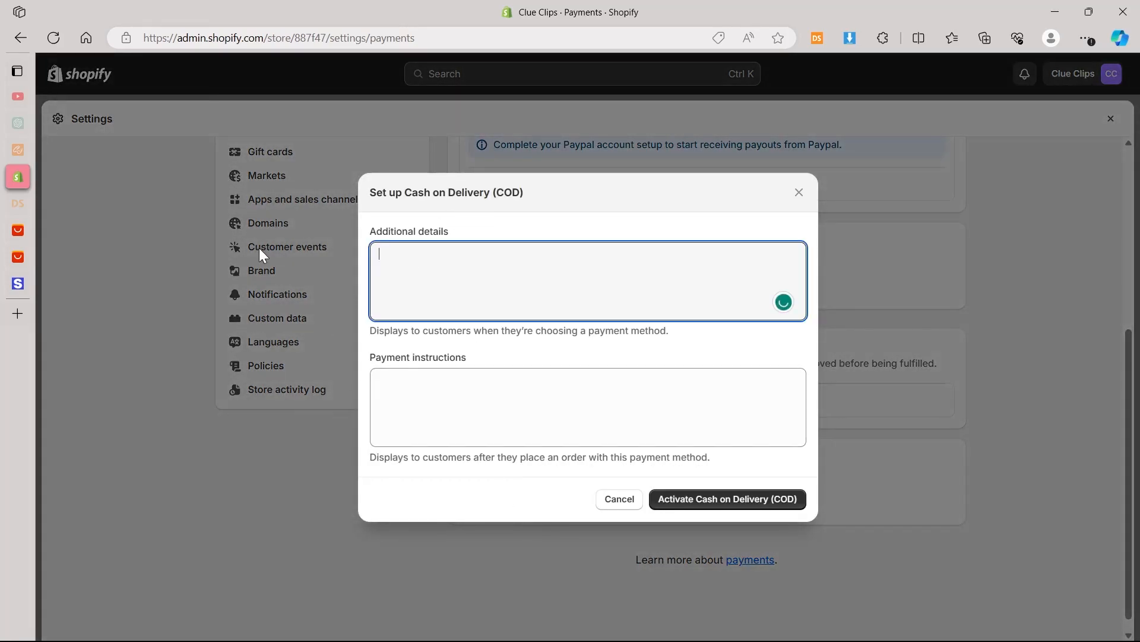
pyautogui.click(457, 408)
pyautogui.click(740, 498)
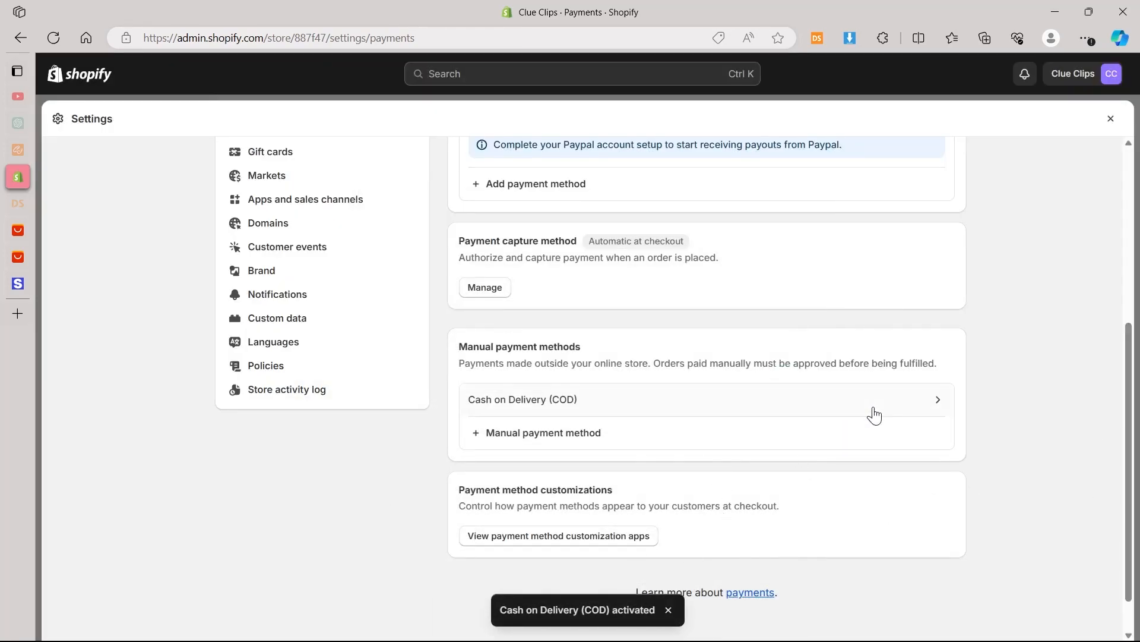
pyautogui.middleClick(1021, 277)
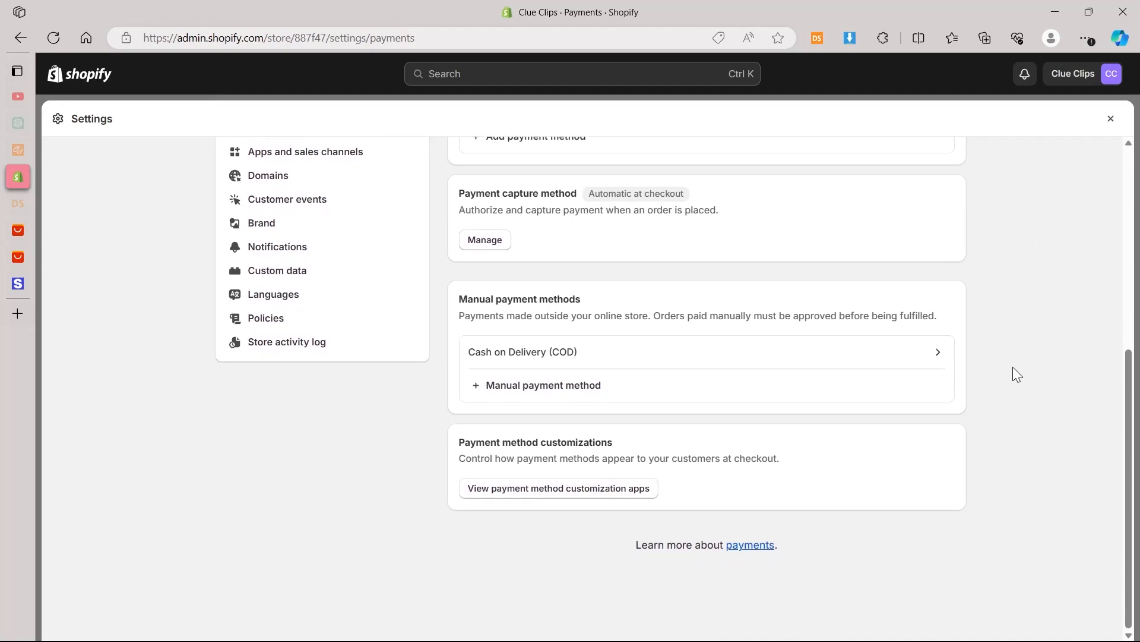
# Step: Search for the new domain name Blendrr95 in the domain settings and examine the available extensions and prices
pyautogui.scroll(6, 1017, 405)
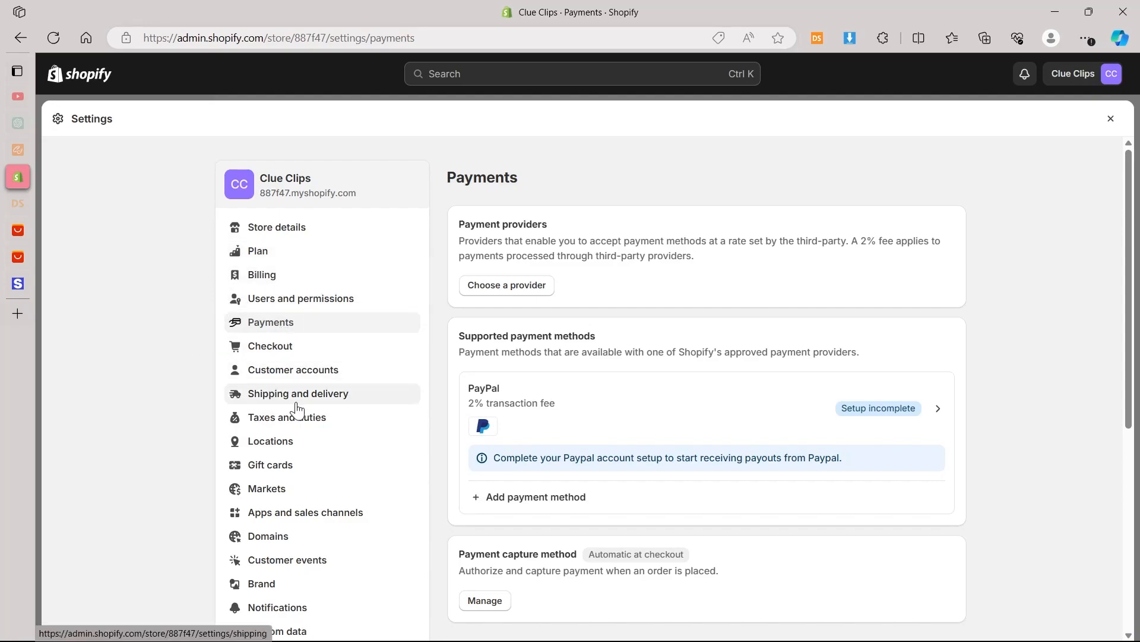
pyautogui.scroll(-2, 284, 420)
pyautogui.click(268, 425)
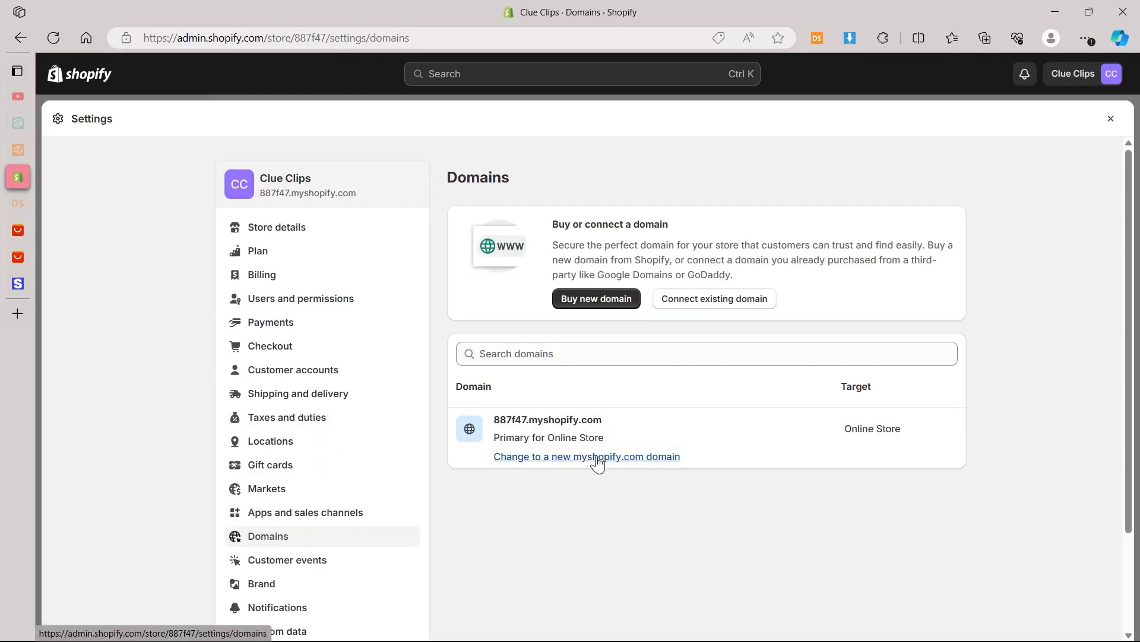
pyautogui.click(596, 300)
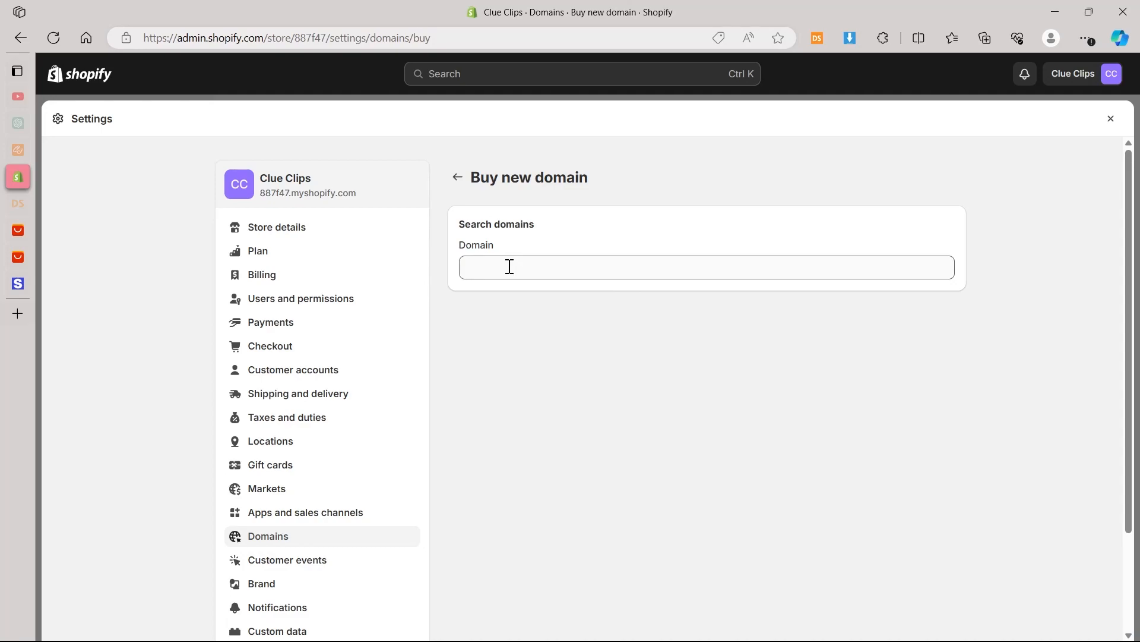
pyautogui.click(509, 267)
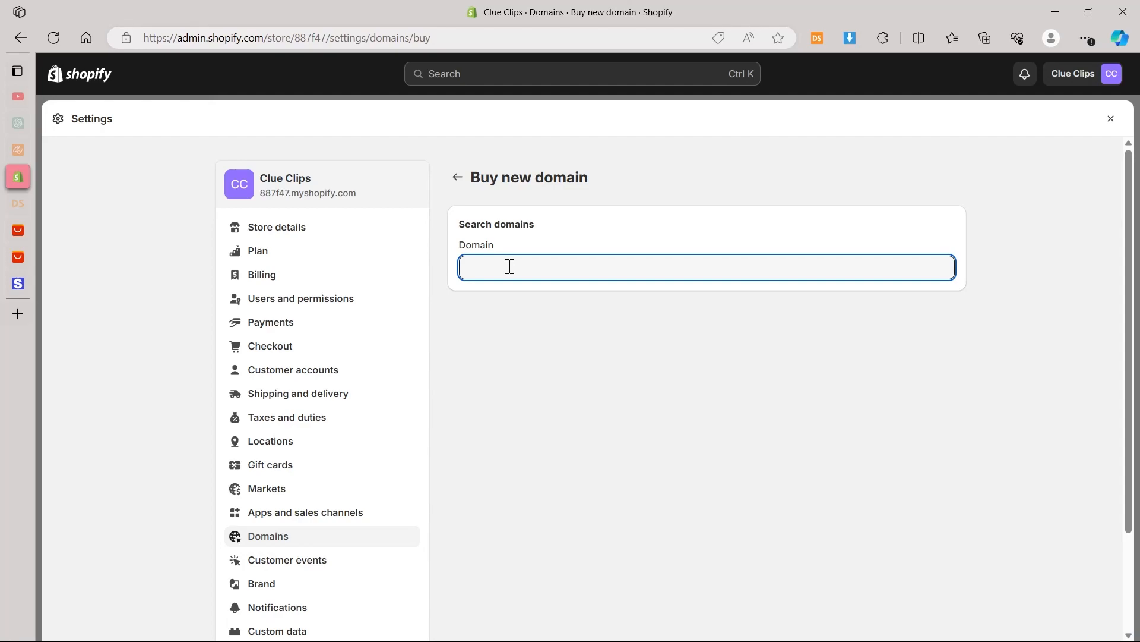
pyautogui.write('Blendrr95')
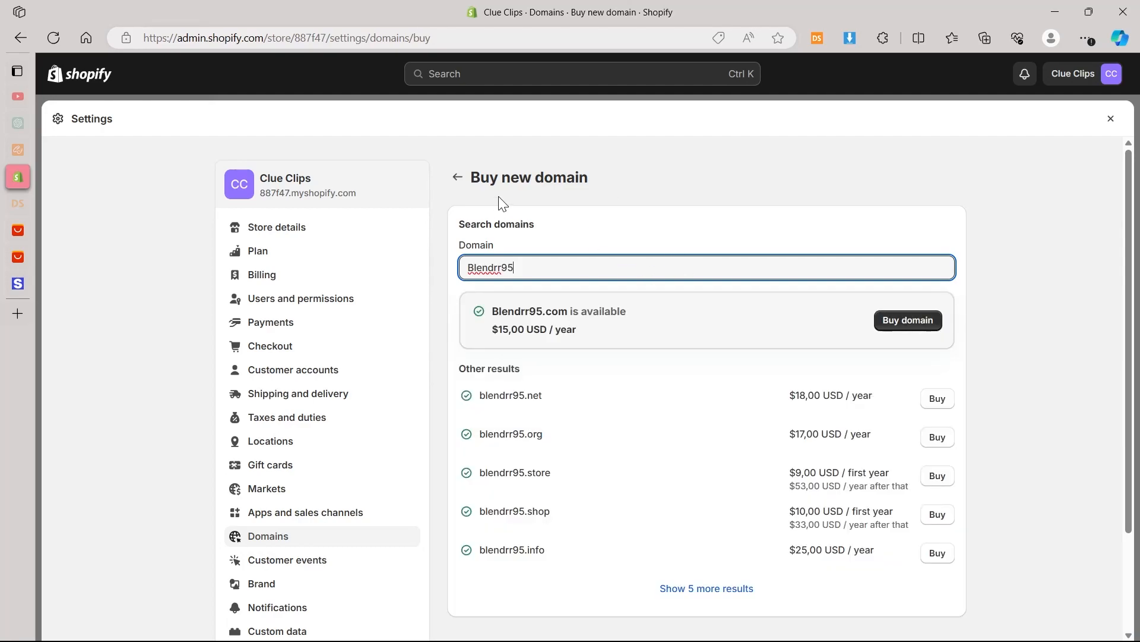
pyautogui.click(1043, 233)
pyautogui.scroll(-1, 1044, 285)
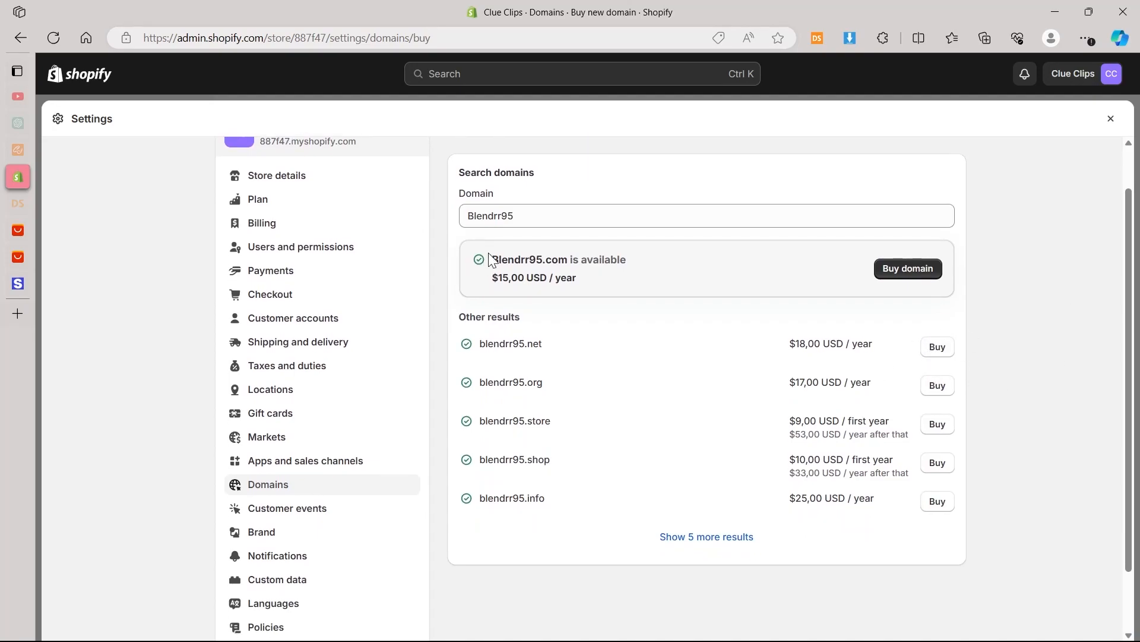
pyautogui.moveTo(542, 254); pyautogui.dragTo(950, 267)
# Step: Open the purchase form for Blendrr95.com, review its price, renewal and contact sections, and leave without buying
pyautogui.click(935, 268)
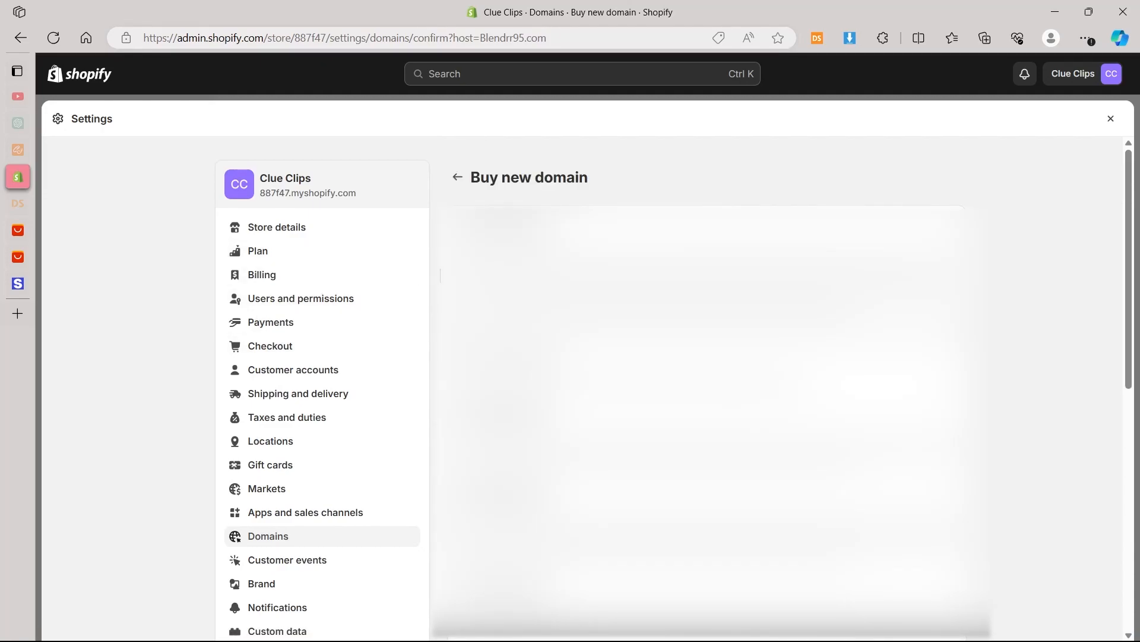
pyautogui.scroll(-1, 1003, 220)
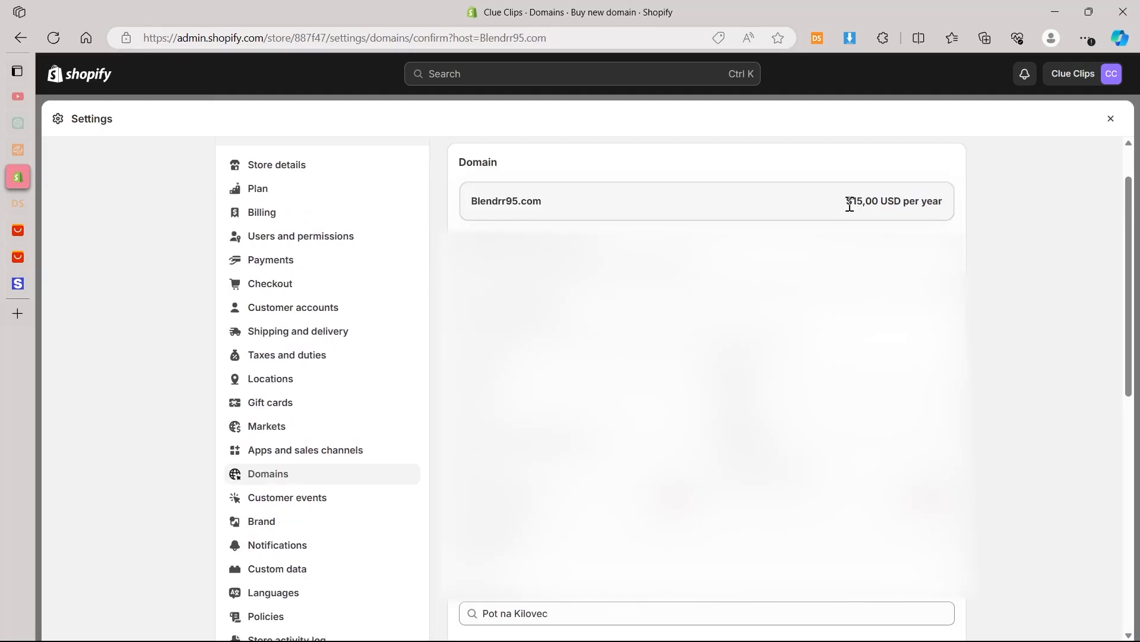
pyautogui.moveTo(846, 201); pyautogui.dragTo(968, 224)
pyautogui.middleClick(1011, 296)
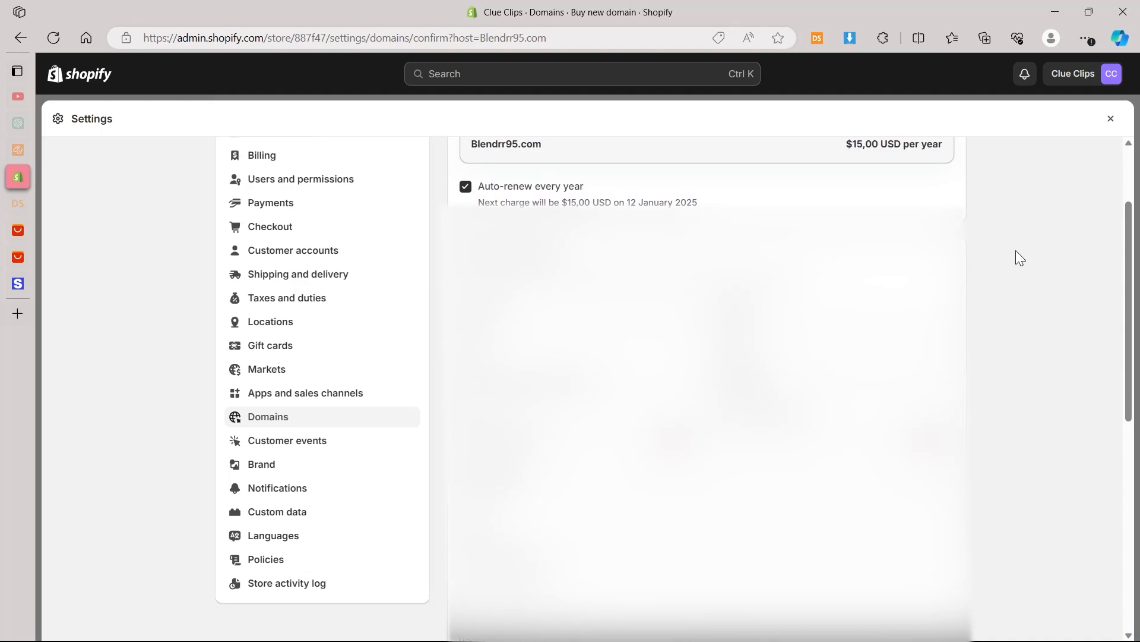
pyautogui.scroll(-1, 1028, 279)
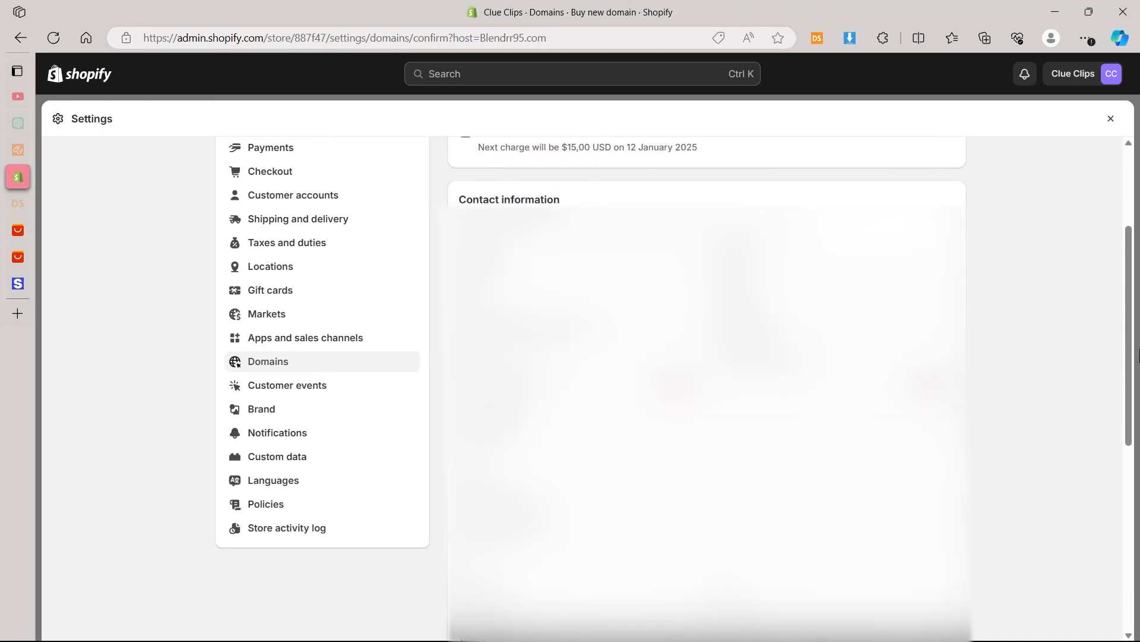
pyautogui.moveTo(1137, 307); pyautogui.dragTo(1117, 476)
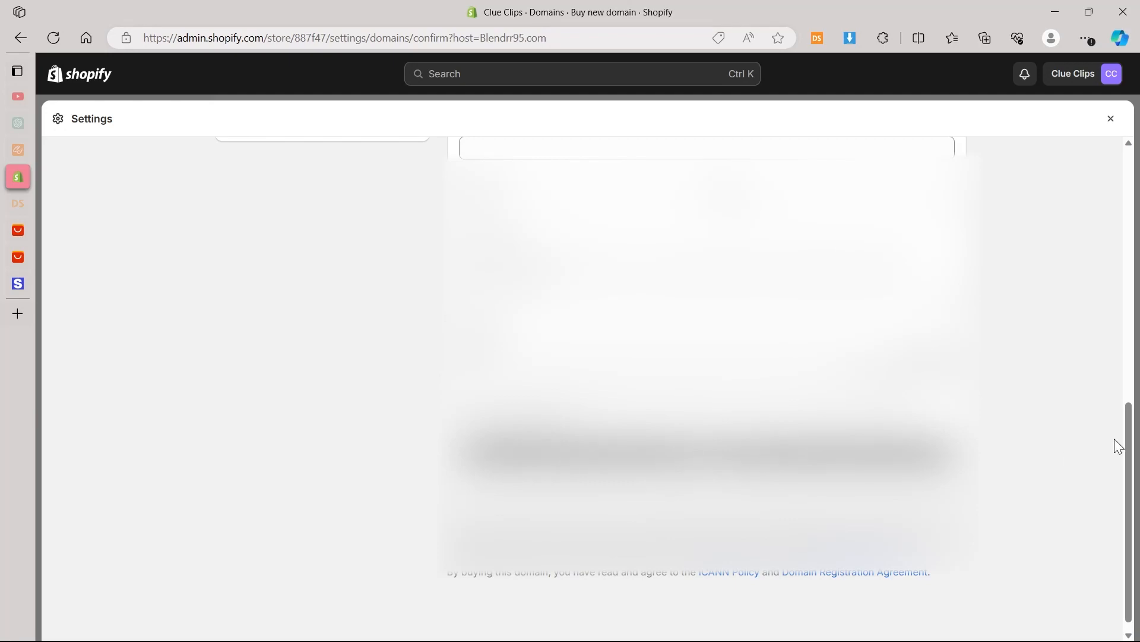
pyautogui.moveTo(1135, 436)
pyautogui.mouseDown()
pyautogui.moveTo(1134, 275)
pyautogui.moveTo(1134, 442)
pyautogui.mouseUp()
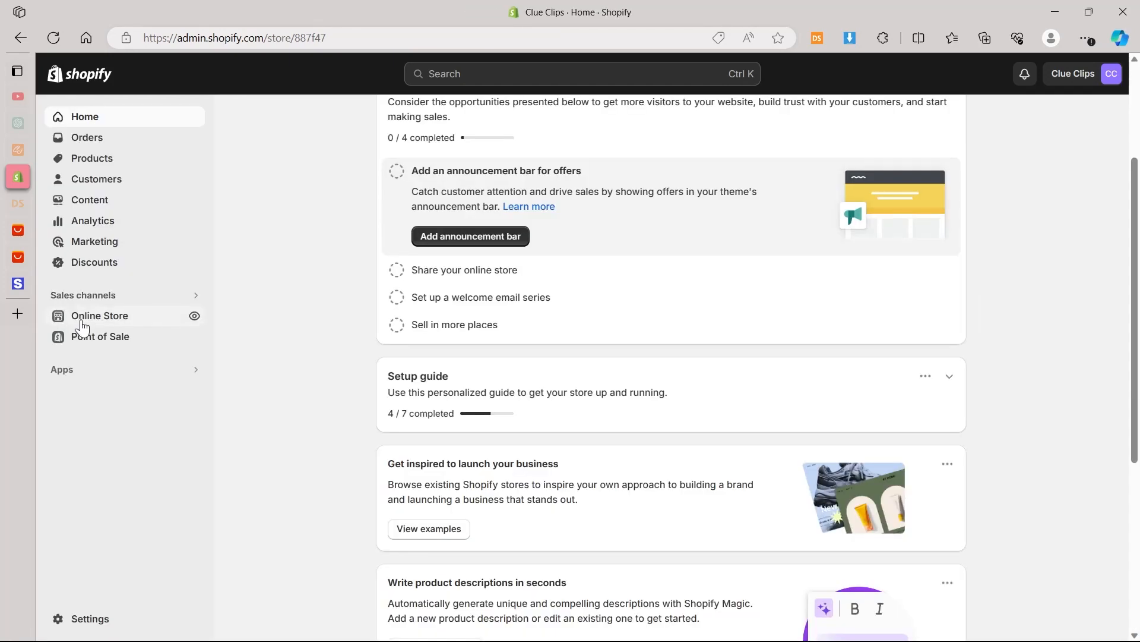
# Step: Set the homepage title to "Blender Store" in the online store preferences, leaving the meta description blank
pyautogui.click(88, 324)
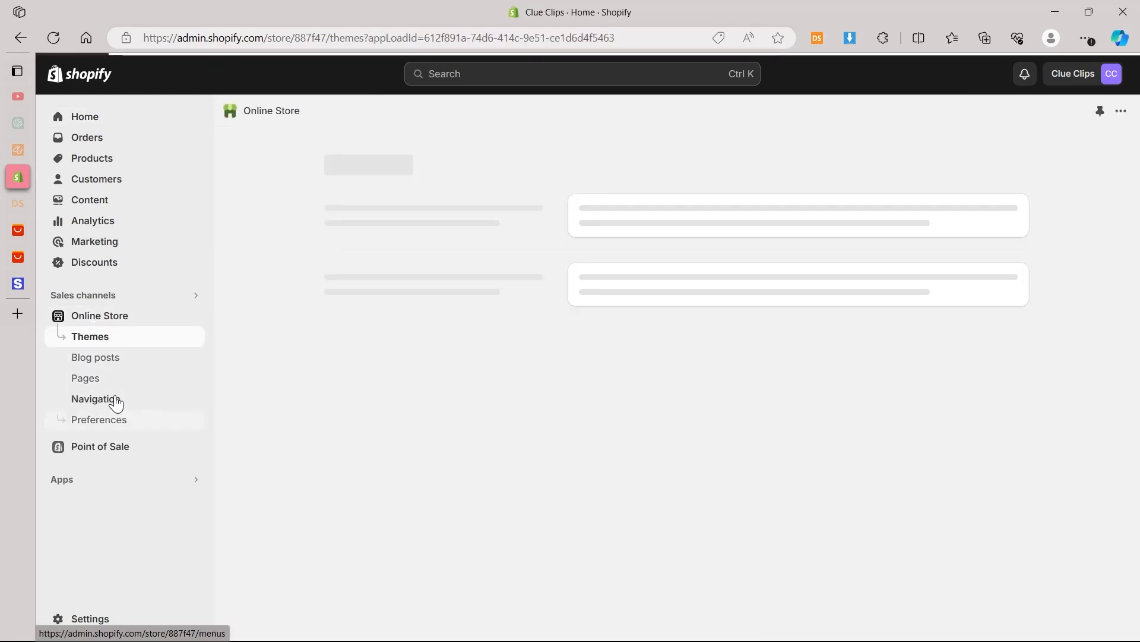
pyautogui.click(107, 424)
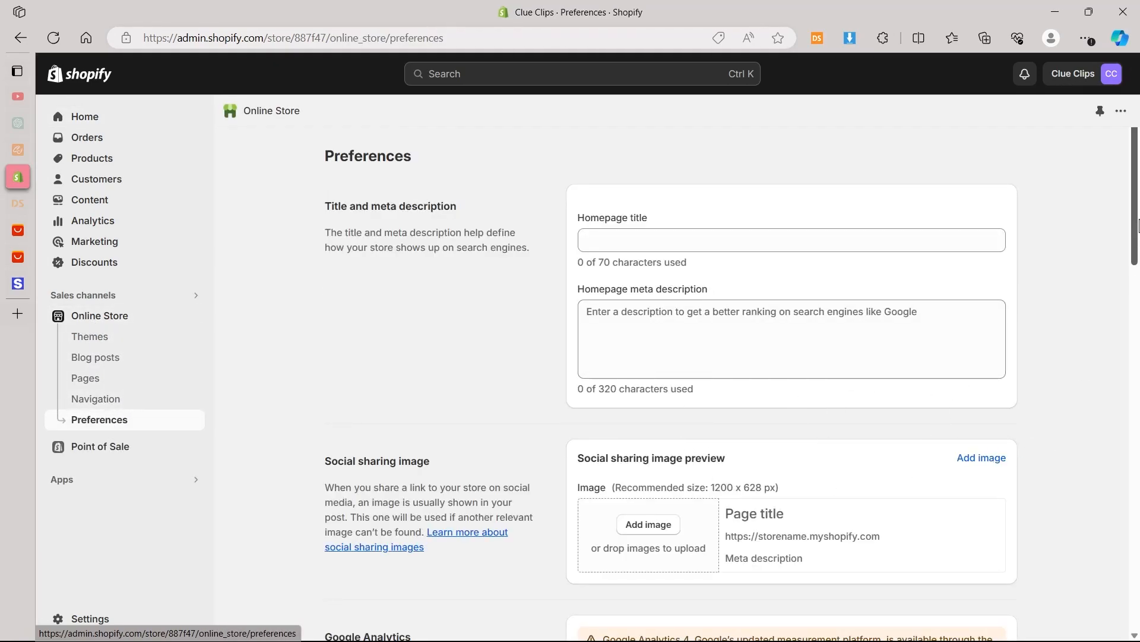
pyautogui.scroll(-1, 678, 265)
pyautogui.click(652, 187)
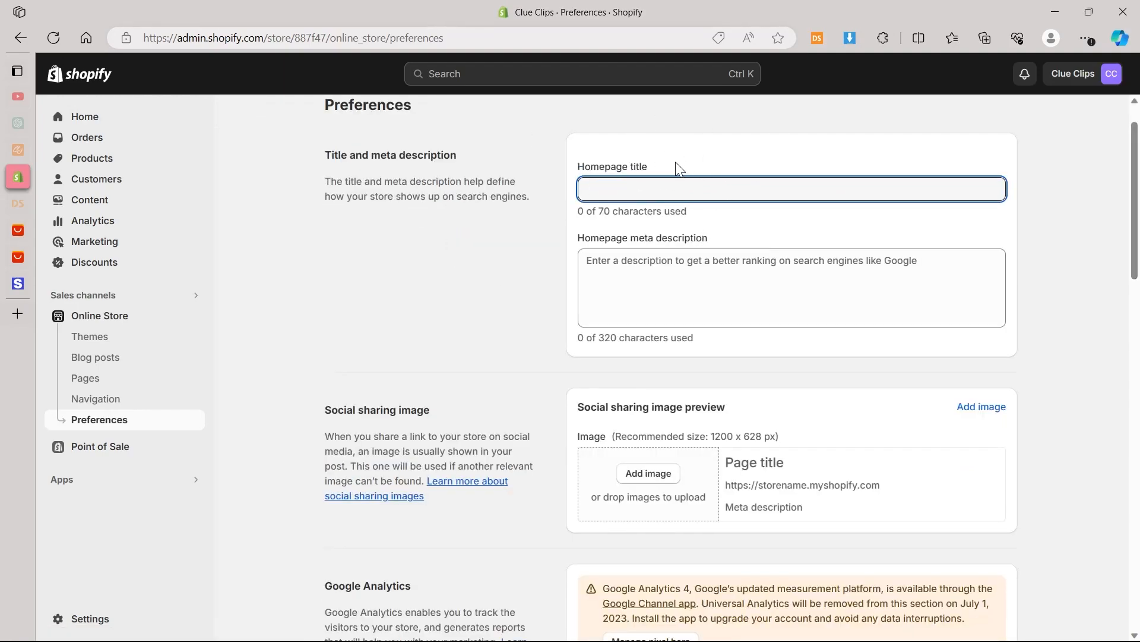
pyautogui.write('Blenrr')
pyautogui.press('Tab')
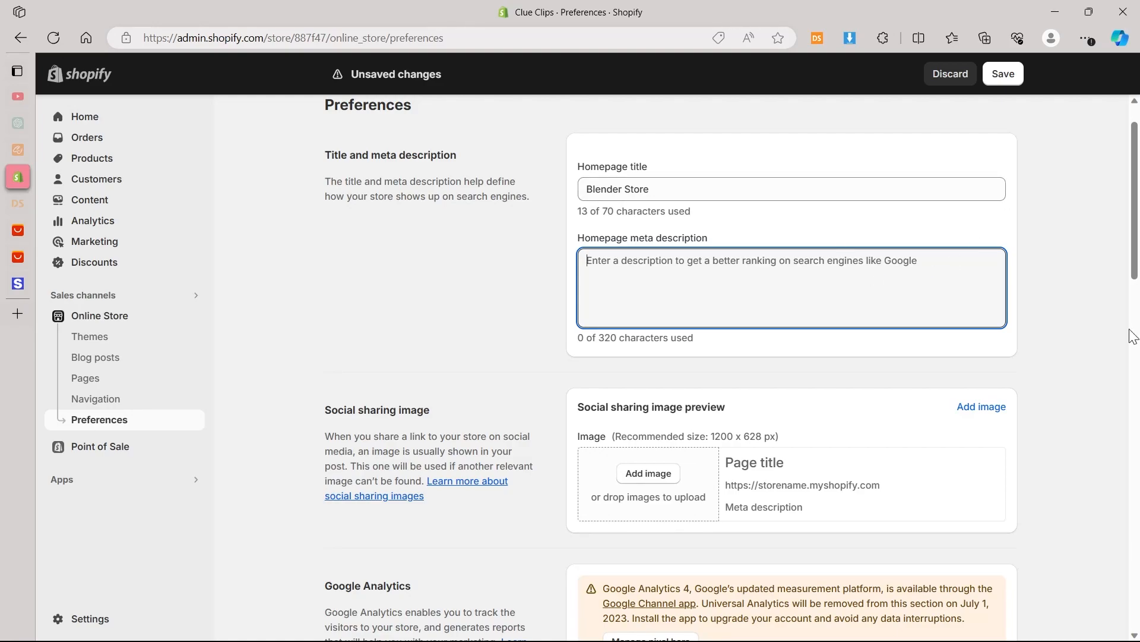
# Step: Add the BLENDRR logo as the store's social sharing image
pyautogui.click(1024, 246)
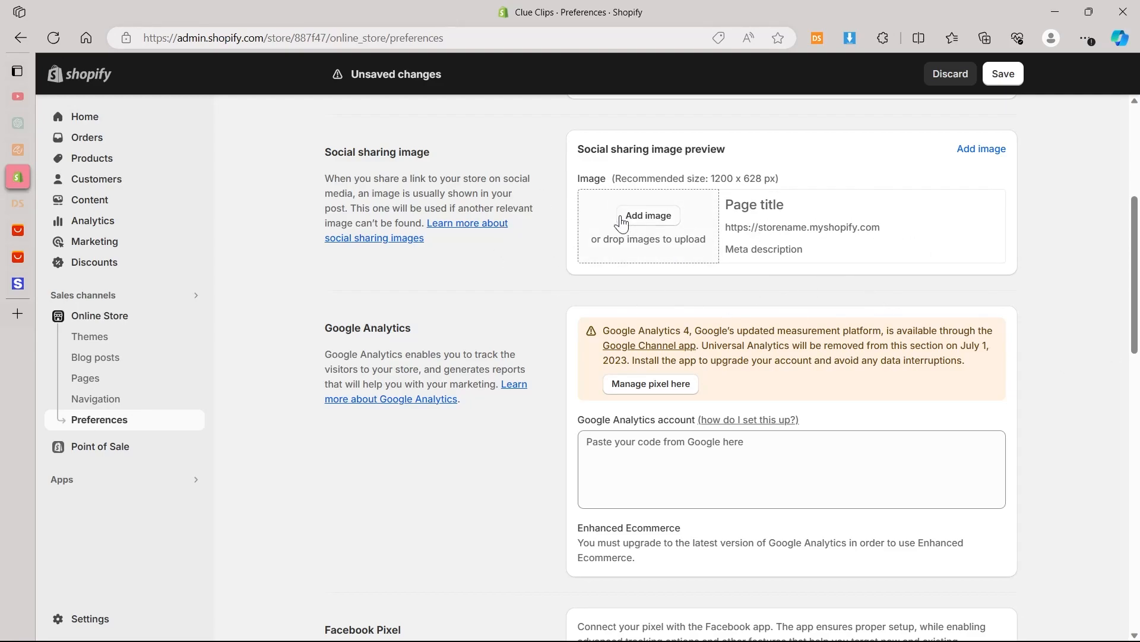
pyautogui.click(649, 215)
pyautogui.doubleClick(162, 145)
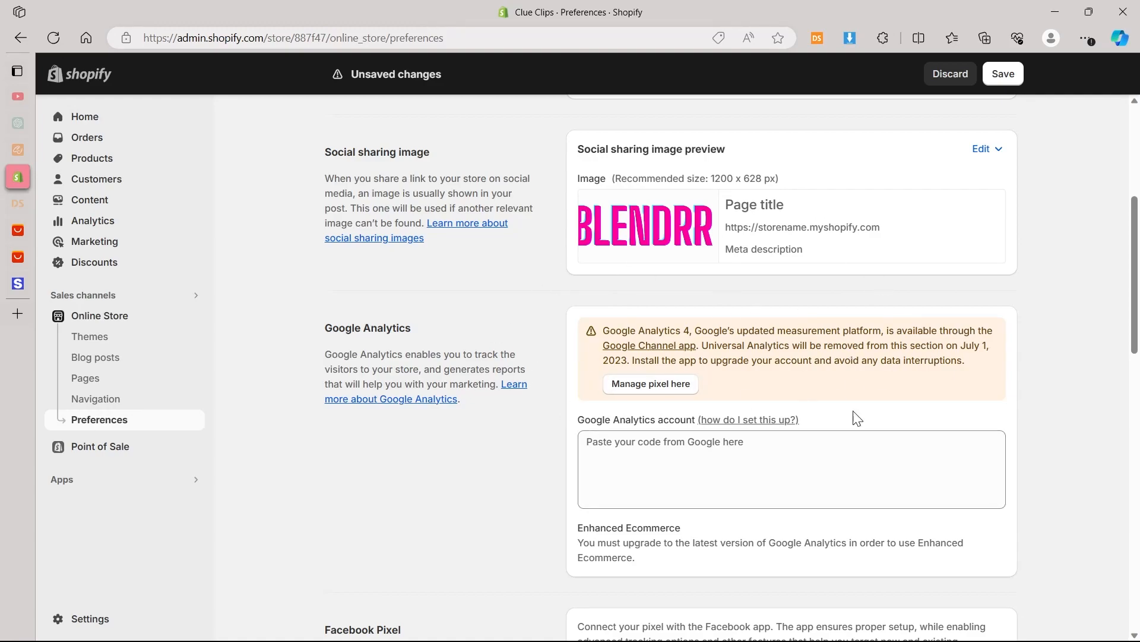
# Step: Keep password restriction for visitors turned off under password protection and save the store preferences
pyautogui.scroll(-6, 416, 413)
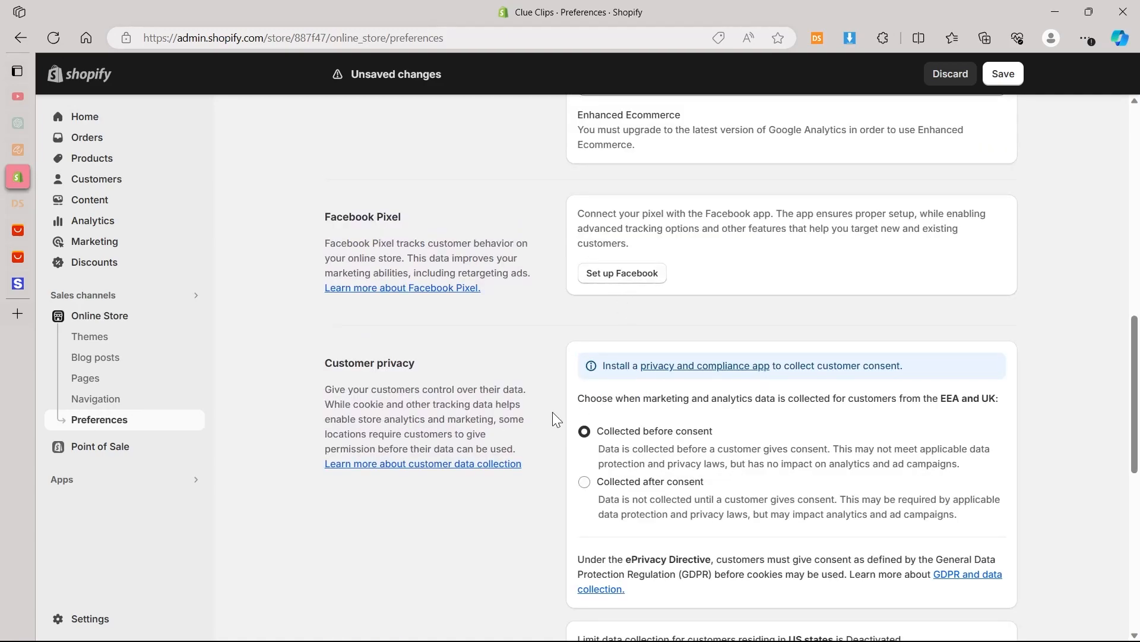
pyautogui.scroll(-6, 587, 323)
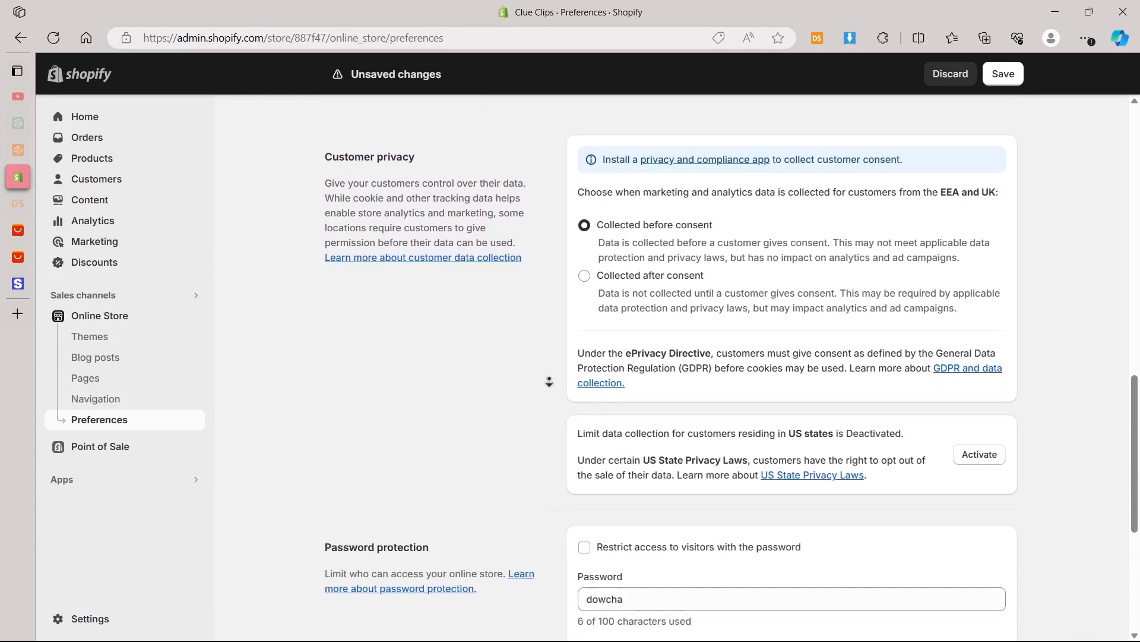
pyautogui.click(584, 367)
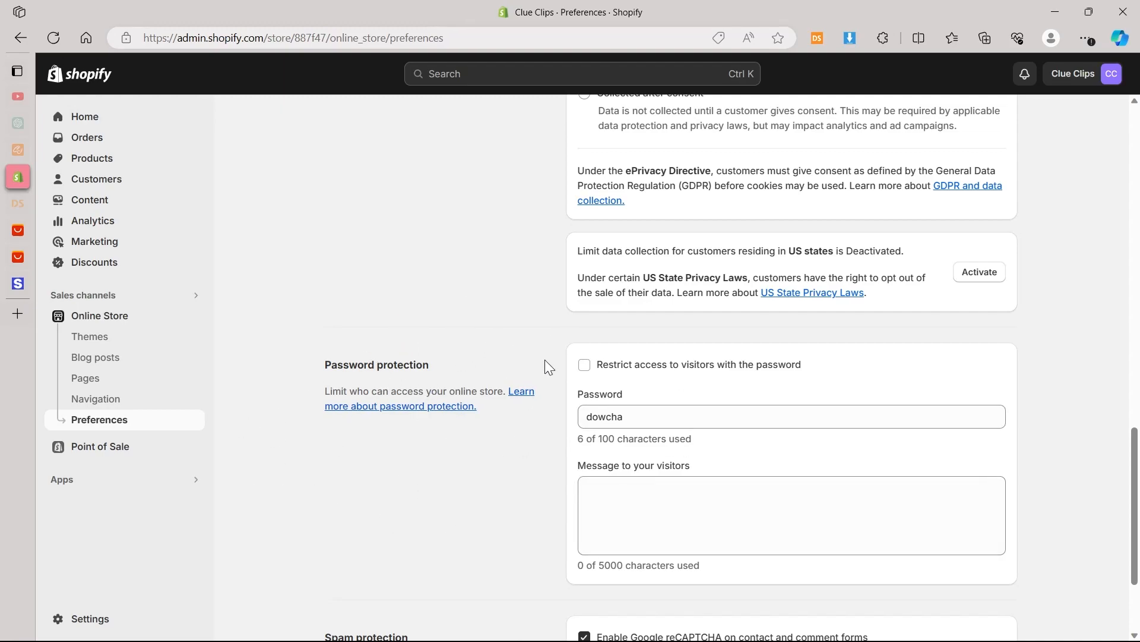
pyautogui.scroll(-3, 541, 356)
pyautogui.scroll(15, 469, 397)
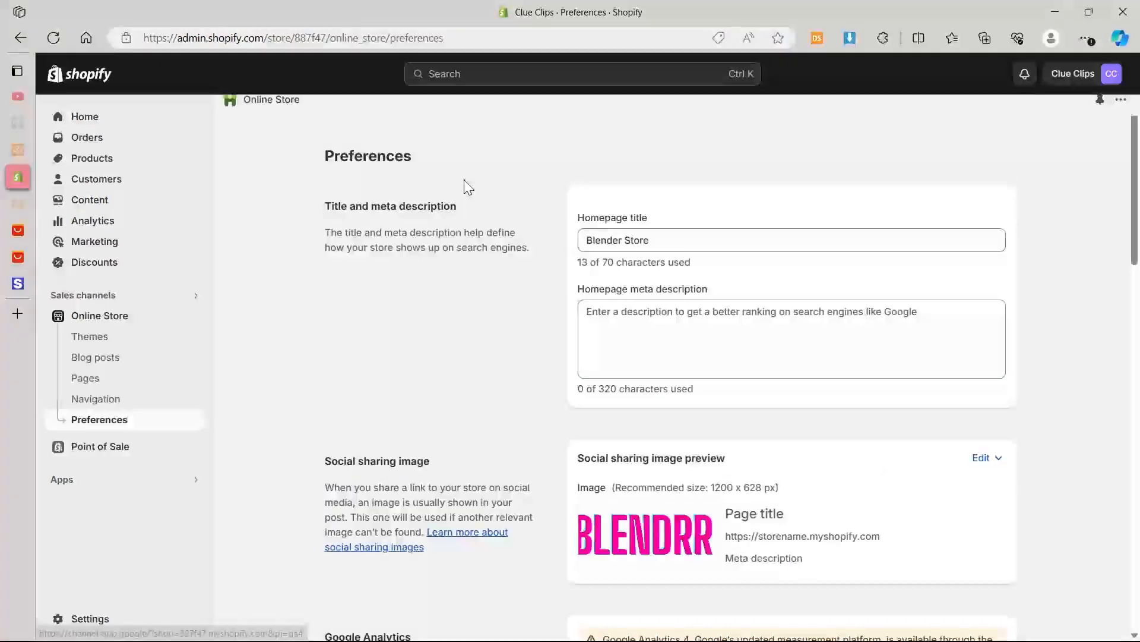
# Step: Open the live online store from the admin home and examine its homepage from the header and banner down to the footer
pyautogui.click(84, 117)
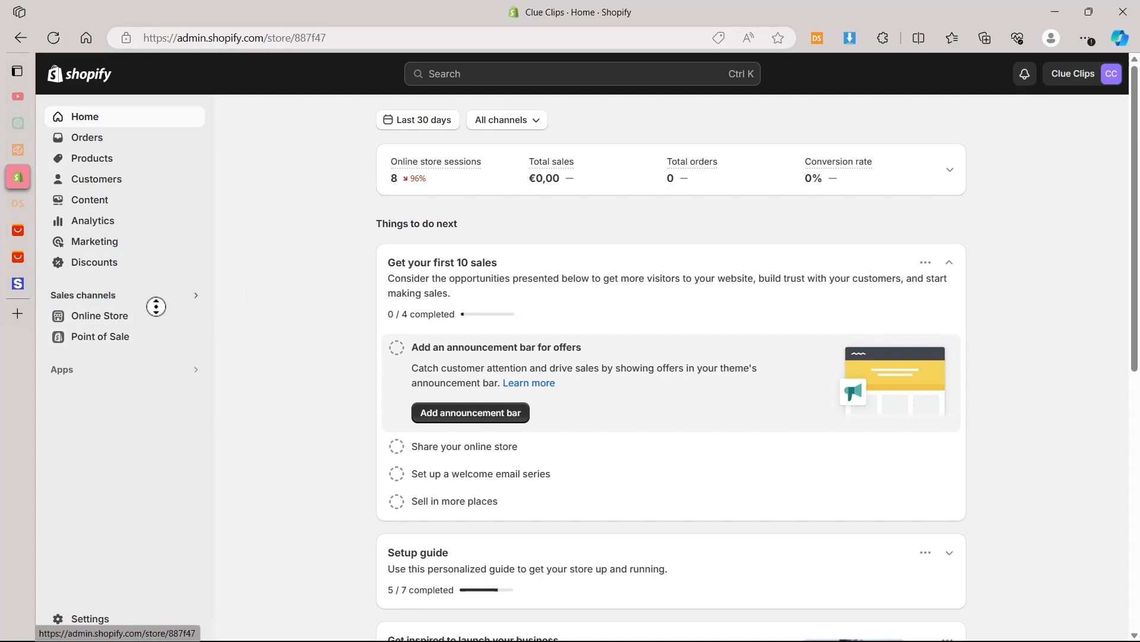
pyautogui.scroll(-2, 149, 302)
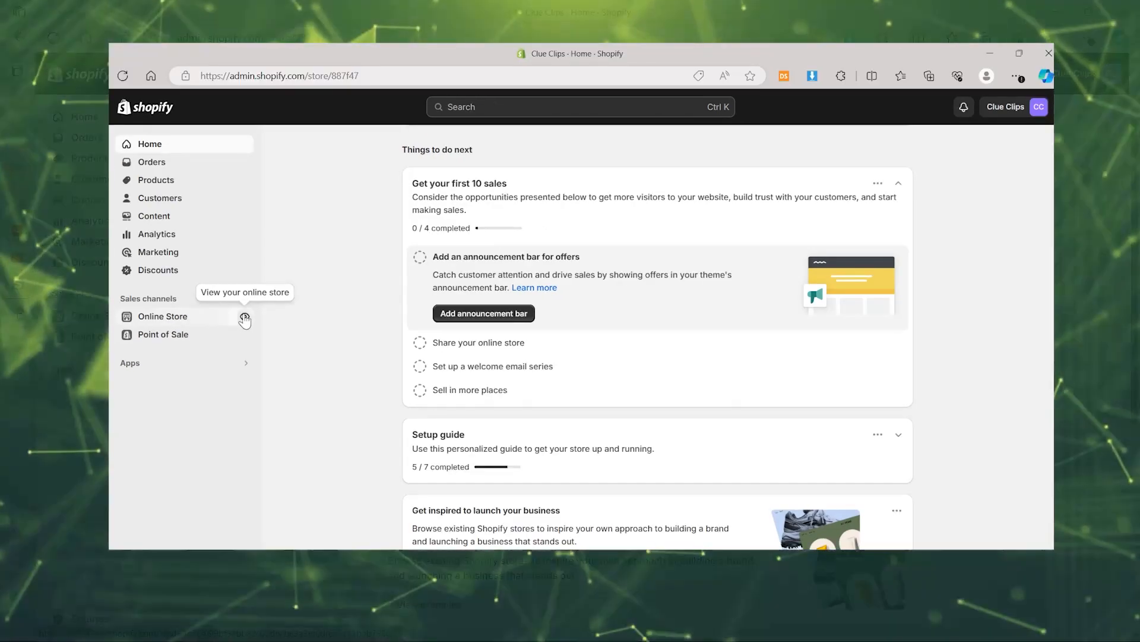
pyautogui.click(194, 317)
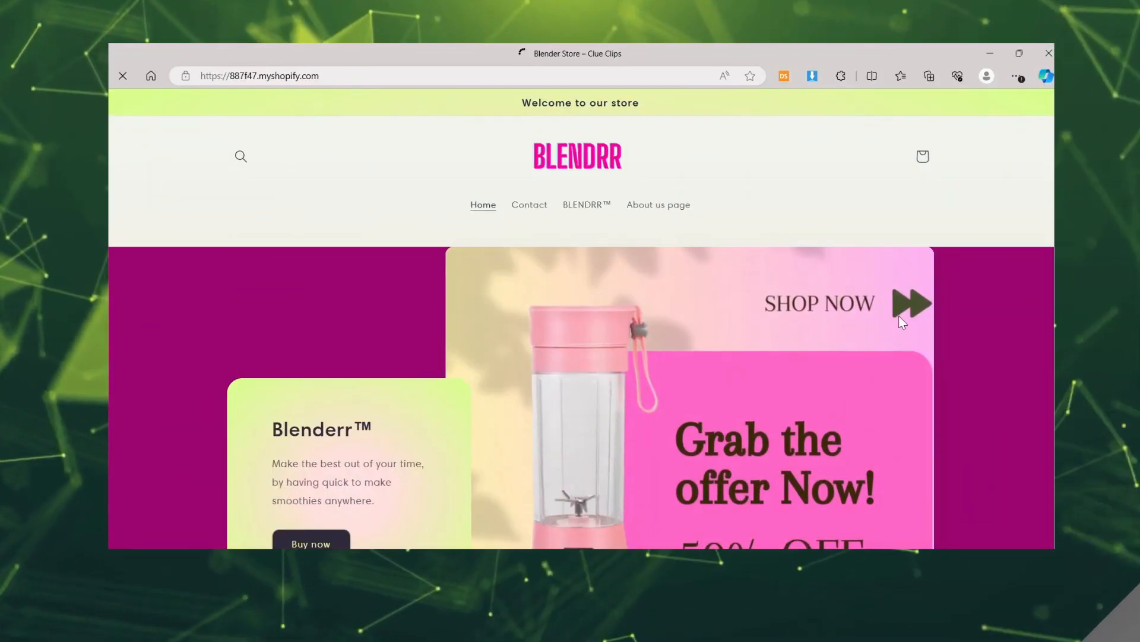
pyautogui.middleClick(186, 167)
pyautogui.scroll(-2, 188, 199)
pyautogui.scroll(2, 229, 148)
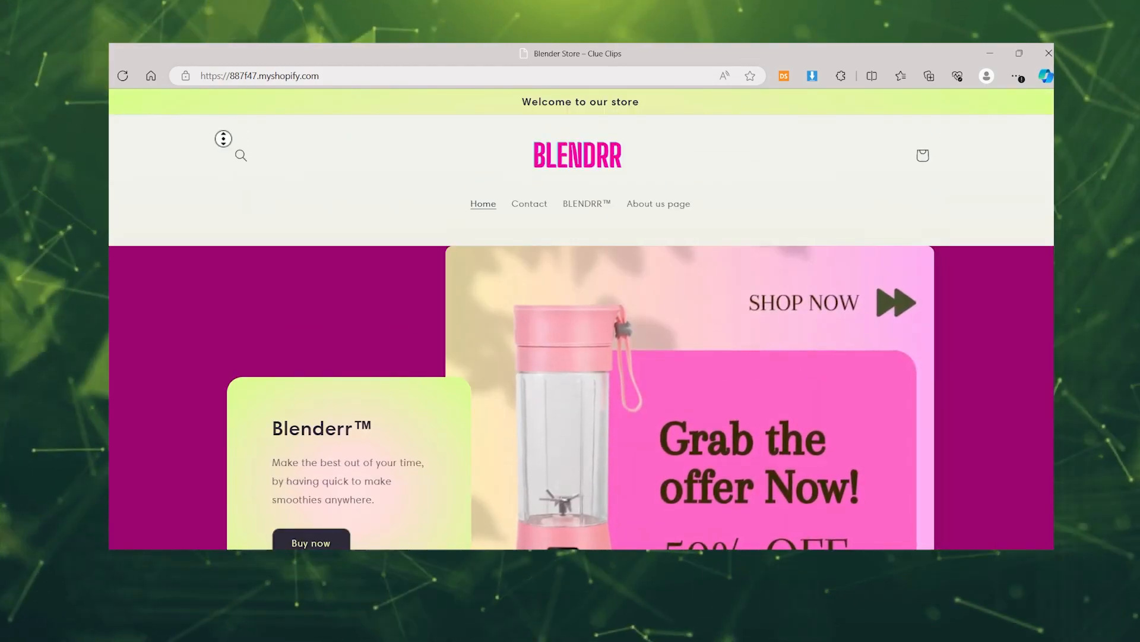
pyautogui.scroll(-2, 224, 163)
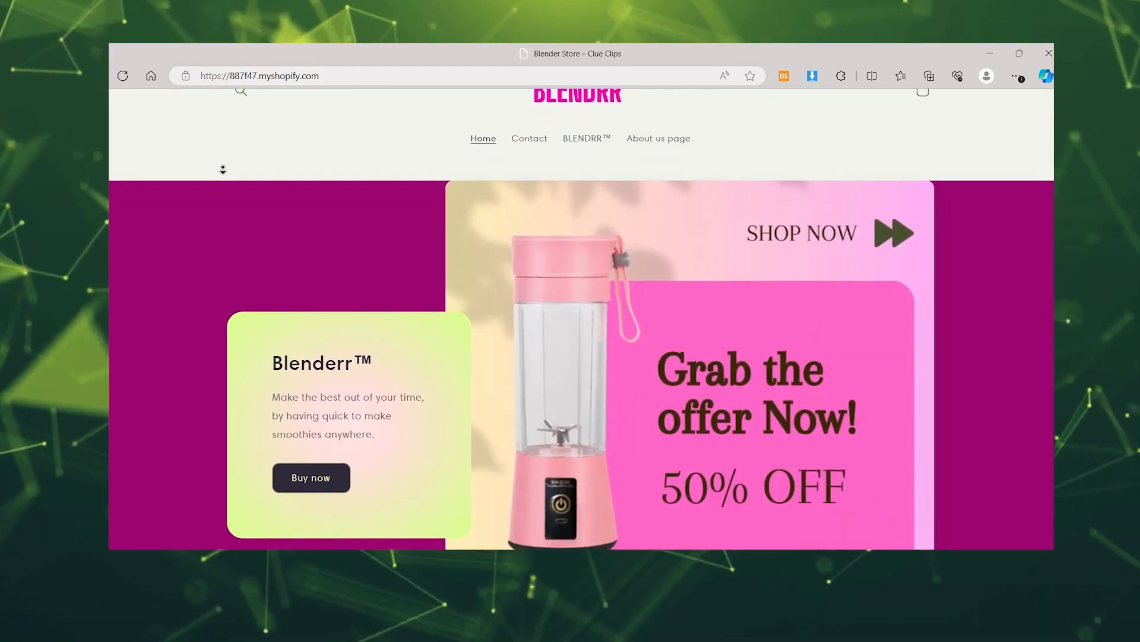
pyautogui.scroll(-3, 225, 173)
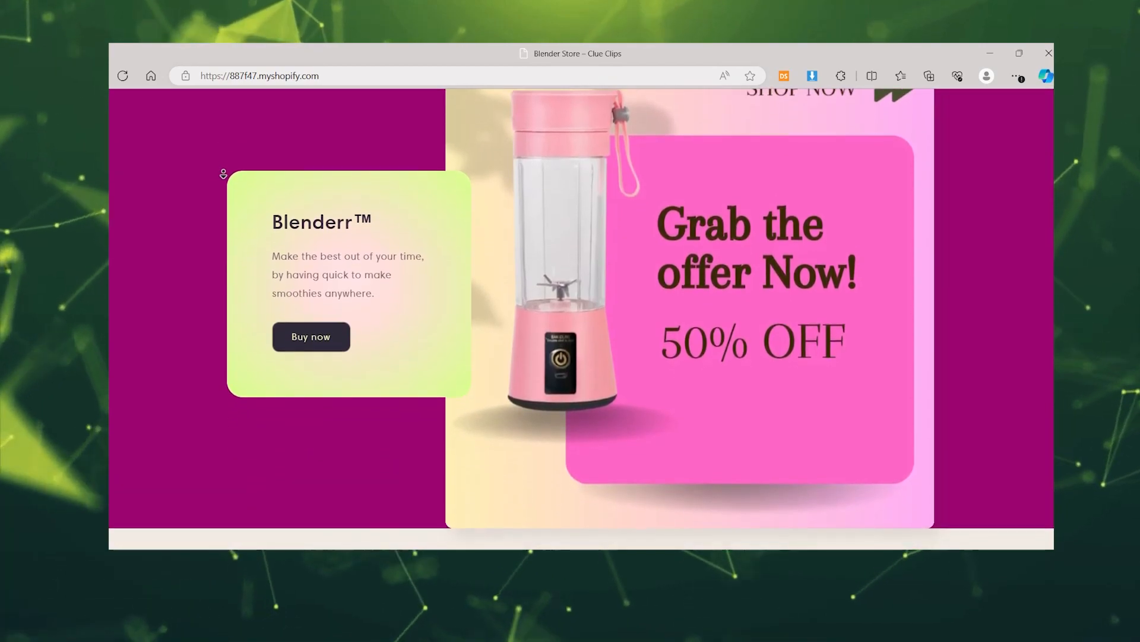
pyautogui.scroll(-5, 234, 178)
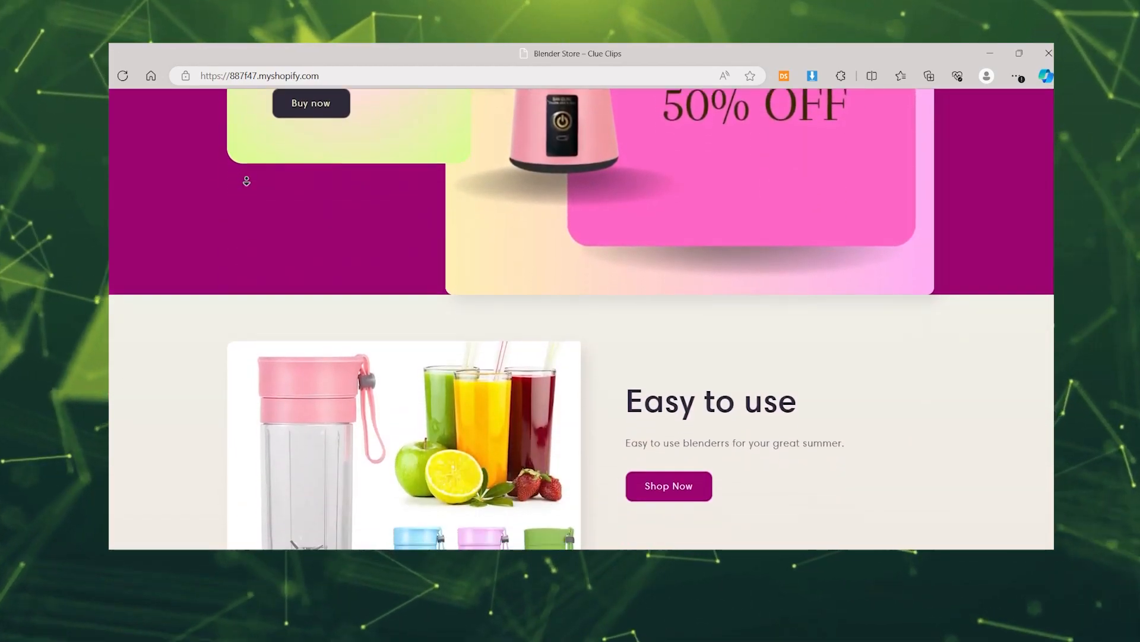
pyautogui.scroll(-5, 247, 180)
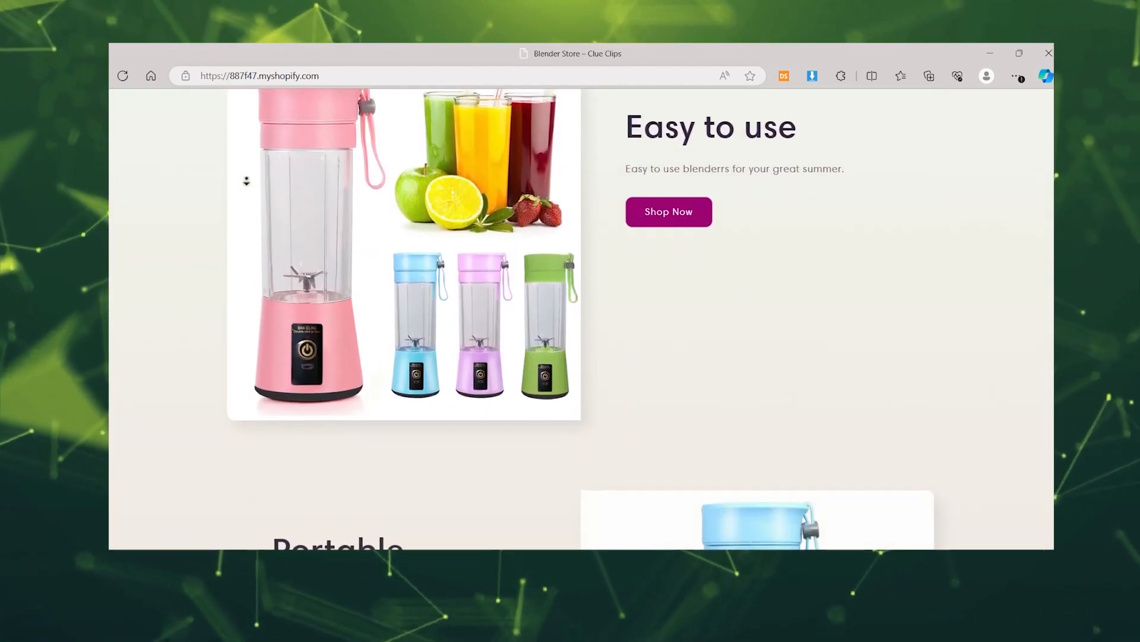
pyautogui.scroll(-5, 247, 180)
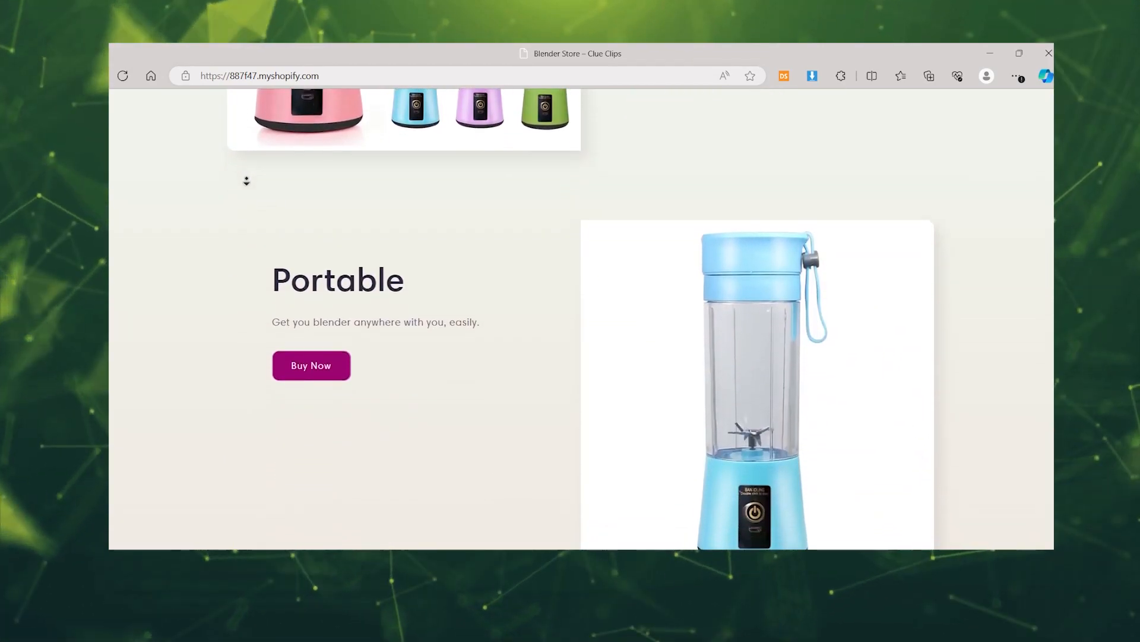
pyautogui.scroll(-5, 246, 180)
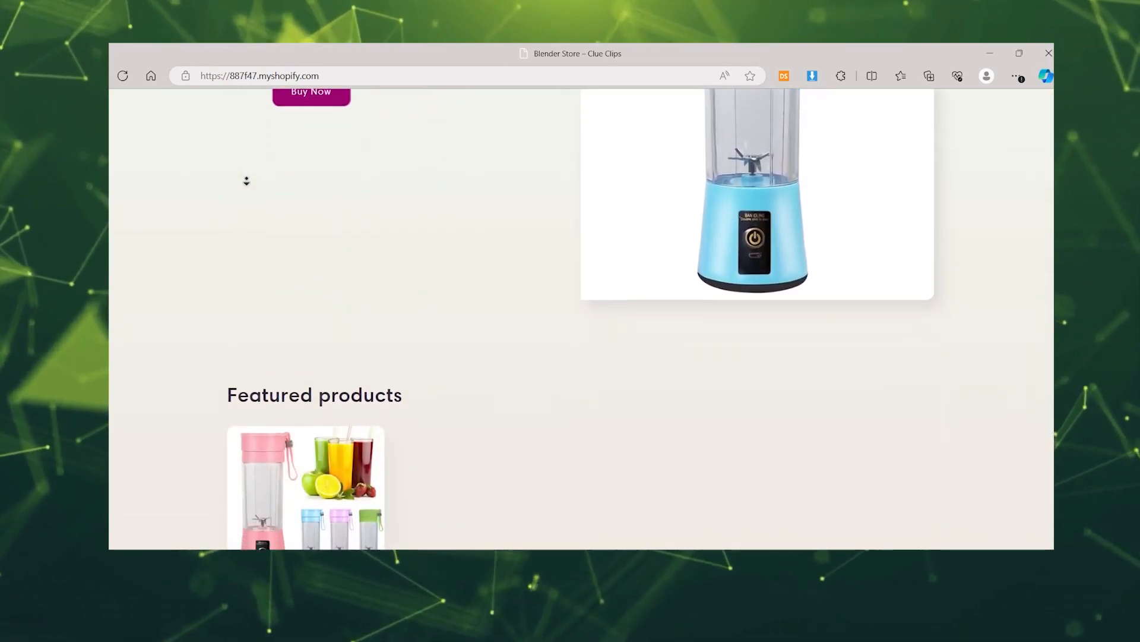
pyautogui.scroll(-4, 246, 180)
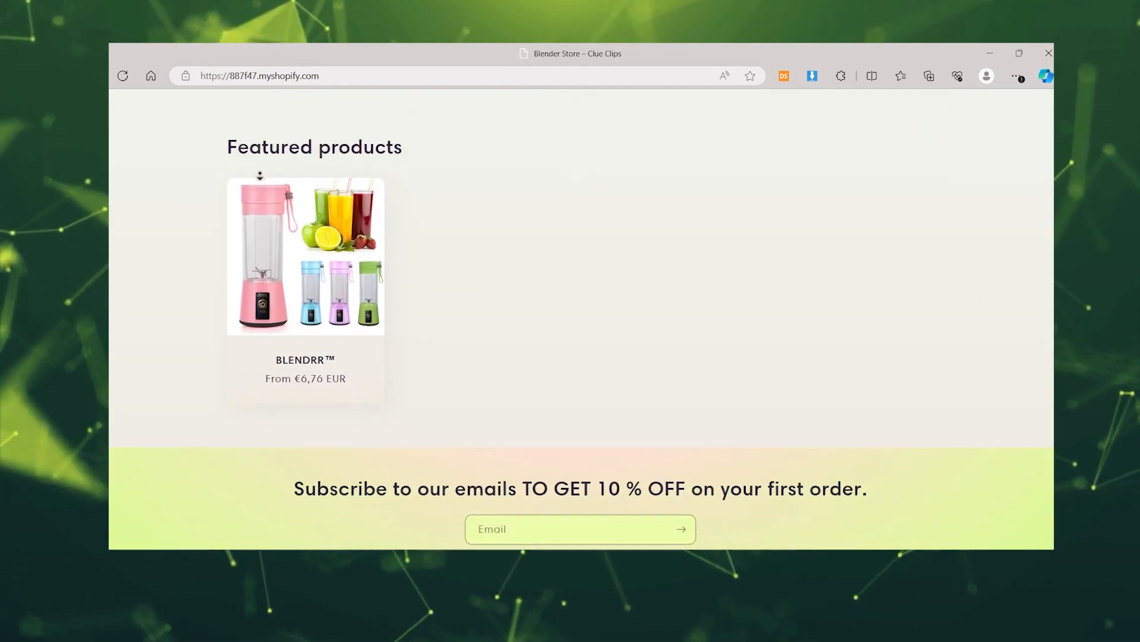
pyautogui.scroll(-2, 242, 185)
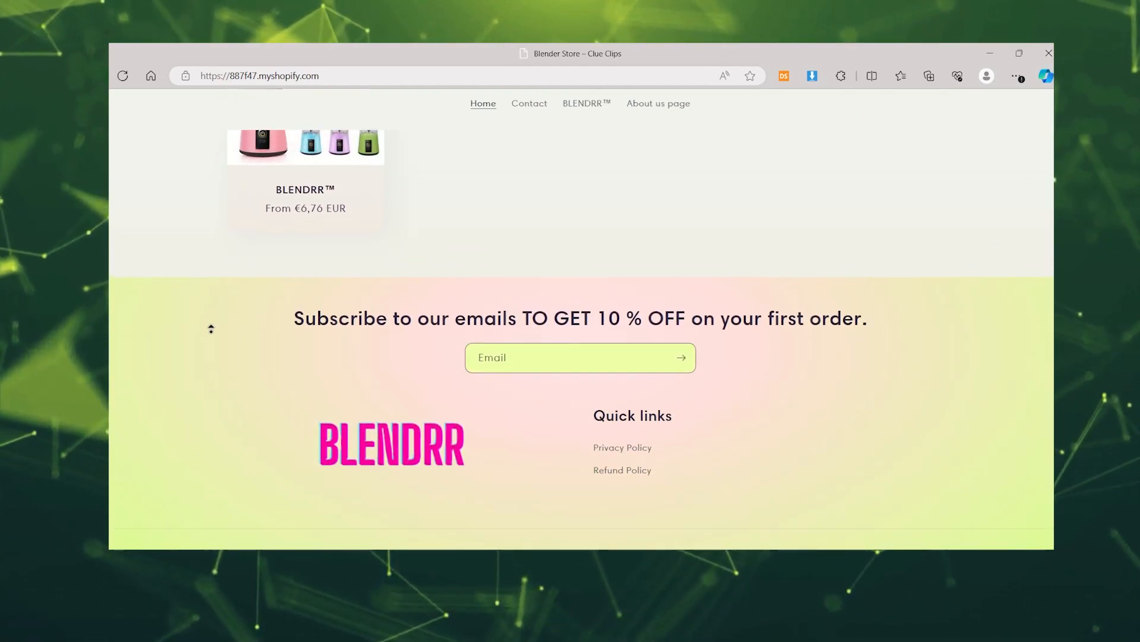
pyautogui.press('Home')
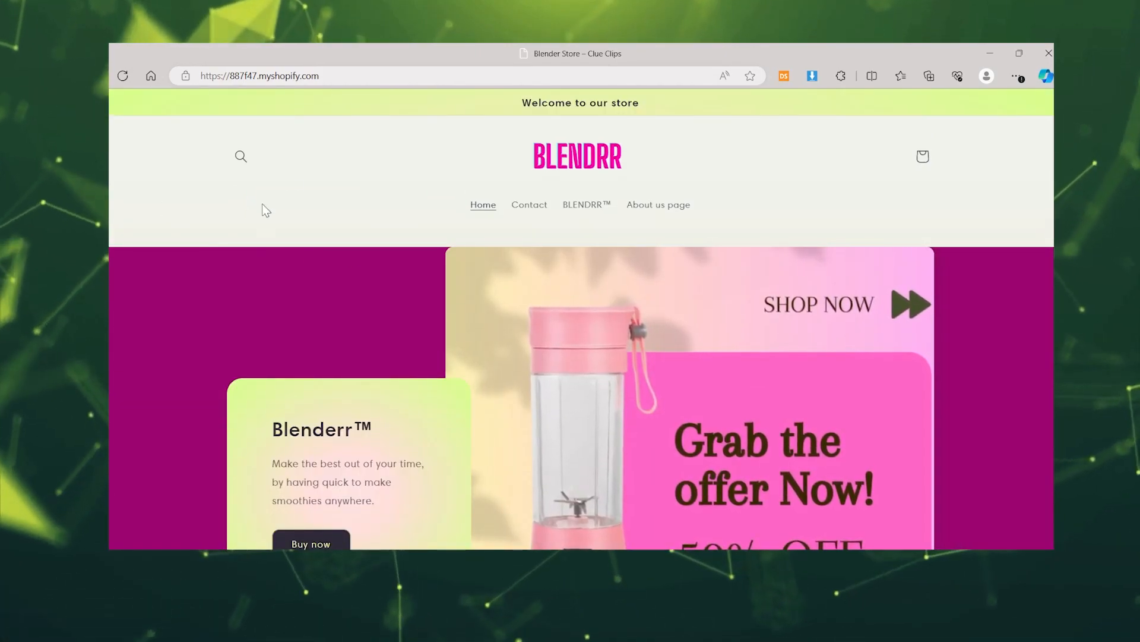
pyautogui.middleClick(173, 174)
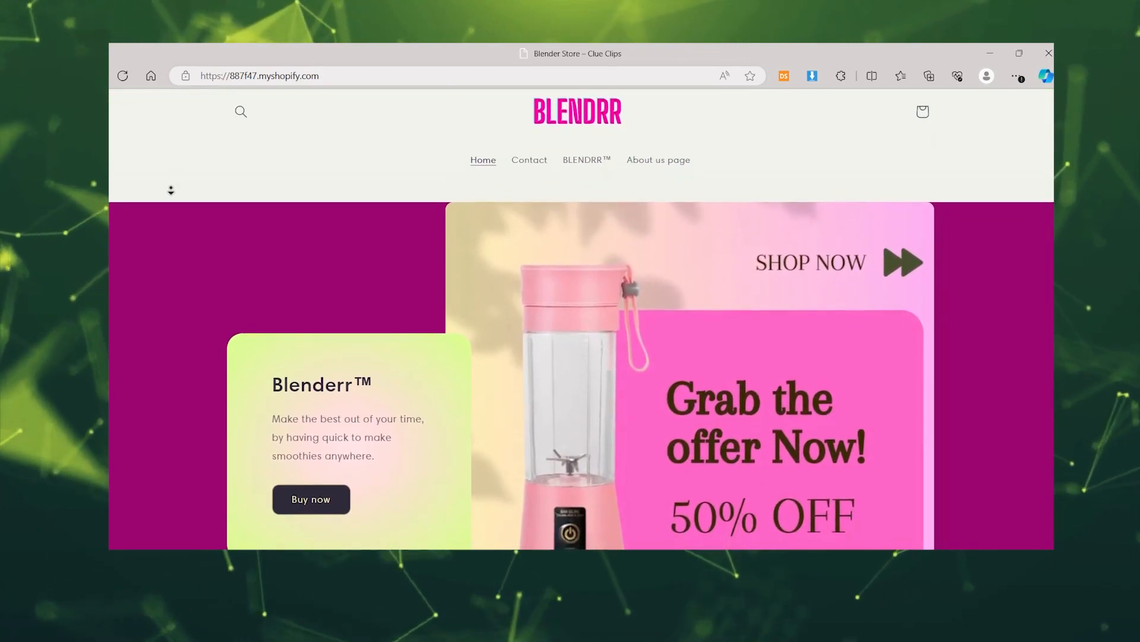
pyautogui.middleClick(180, 181)
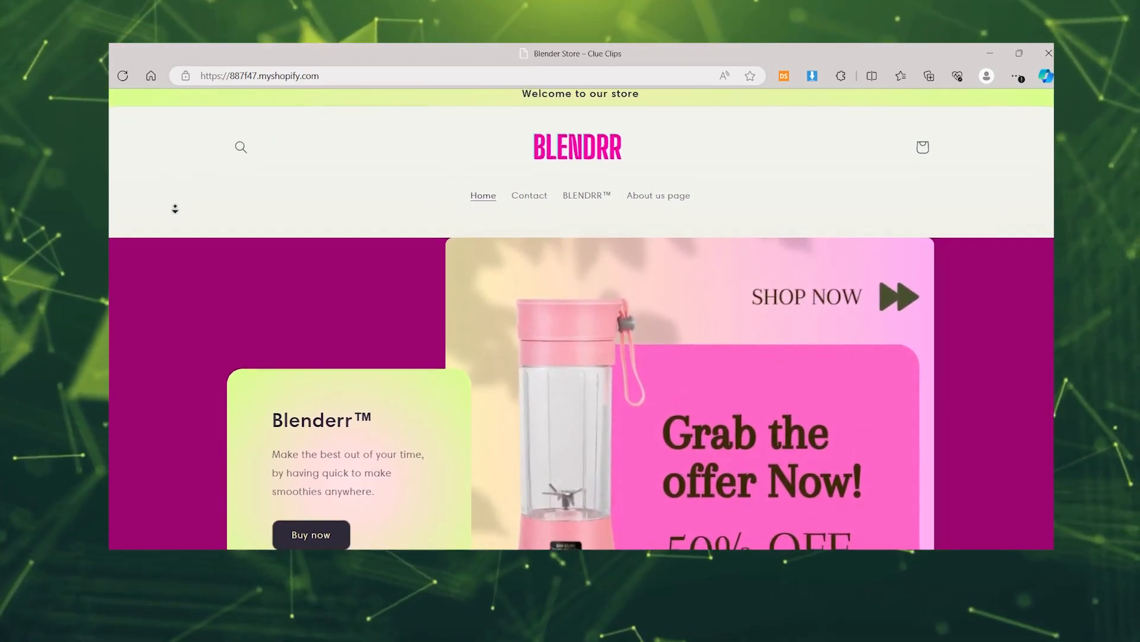
pyautogui.middleClick(858, 168)
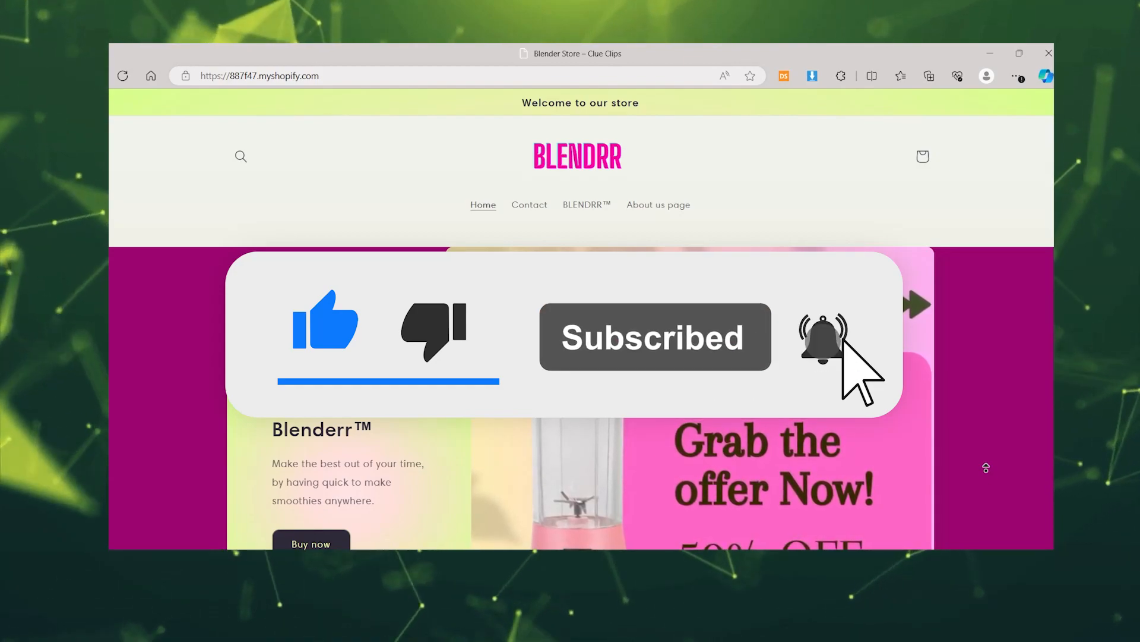
pyautogui.scroll(-1, 161, 217)
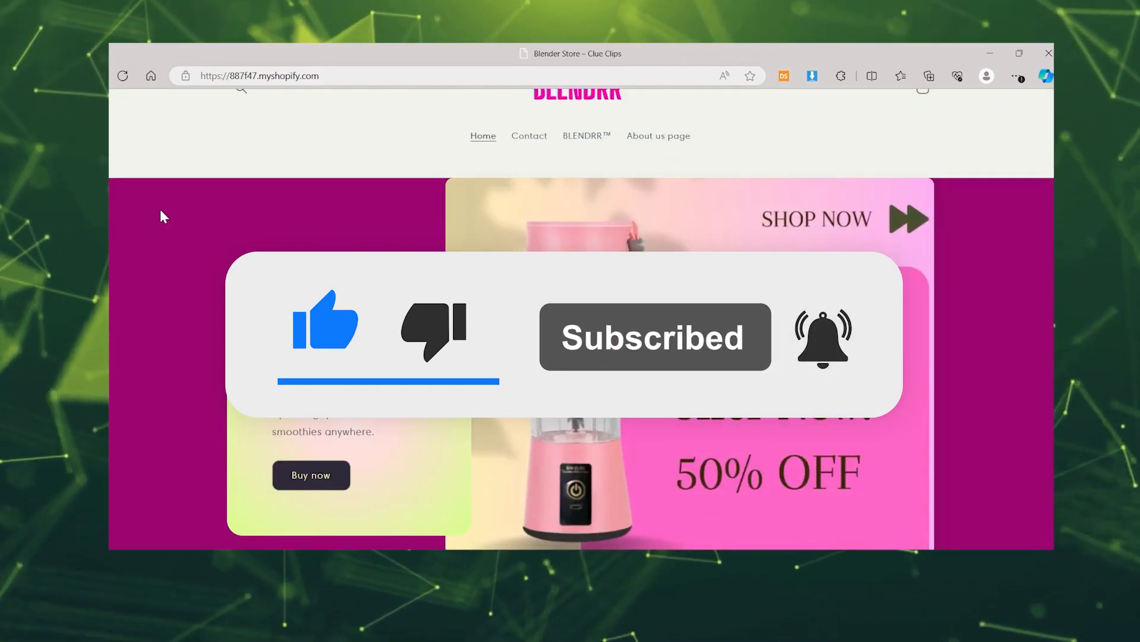
pyautogui.scroll(-2, 161, 226)
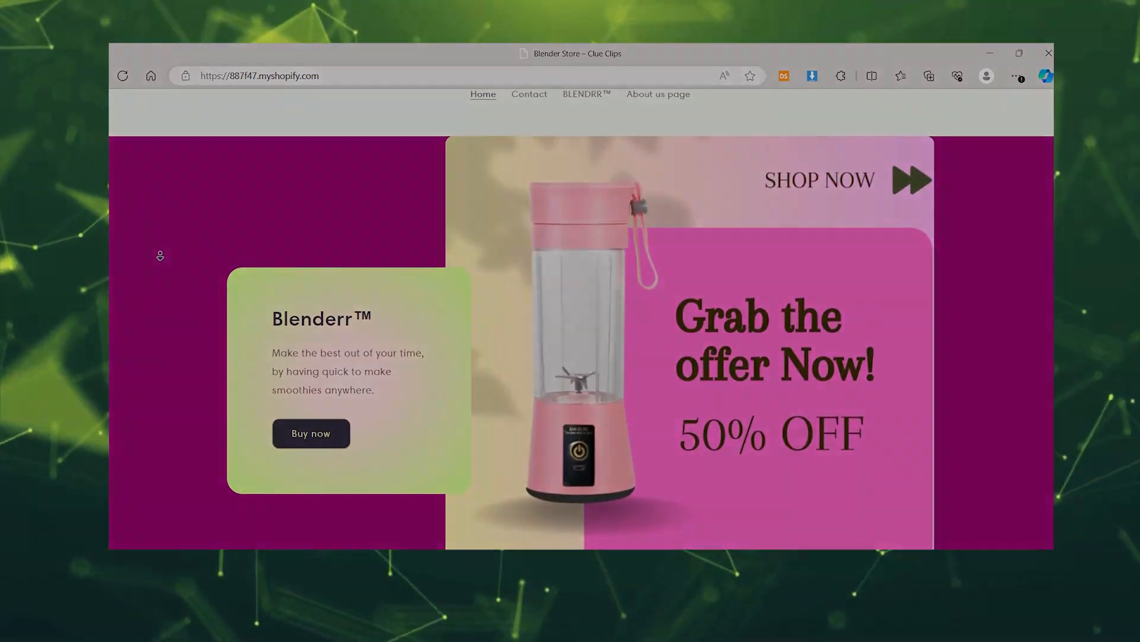